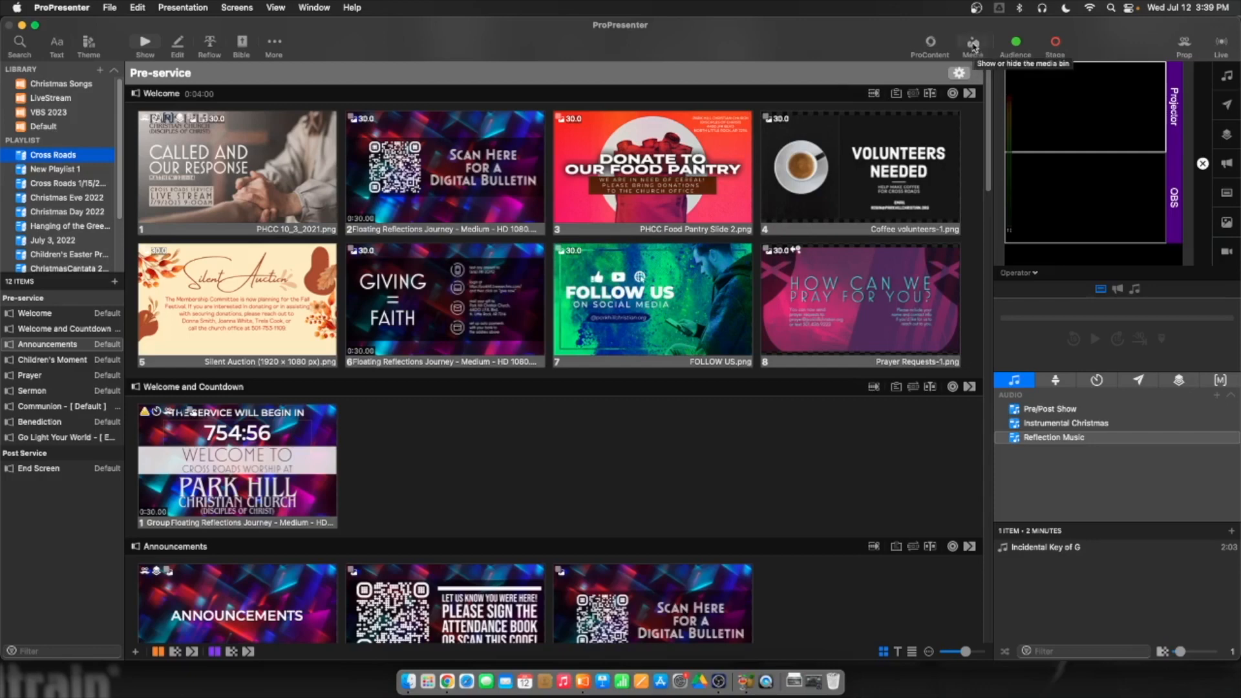
# Show the media bin, enlarge it, and open the Default media playlist
pyautogui.click(974, 46)
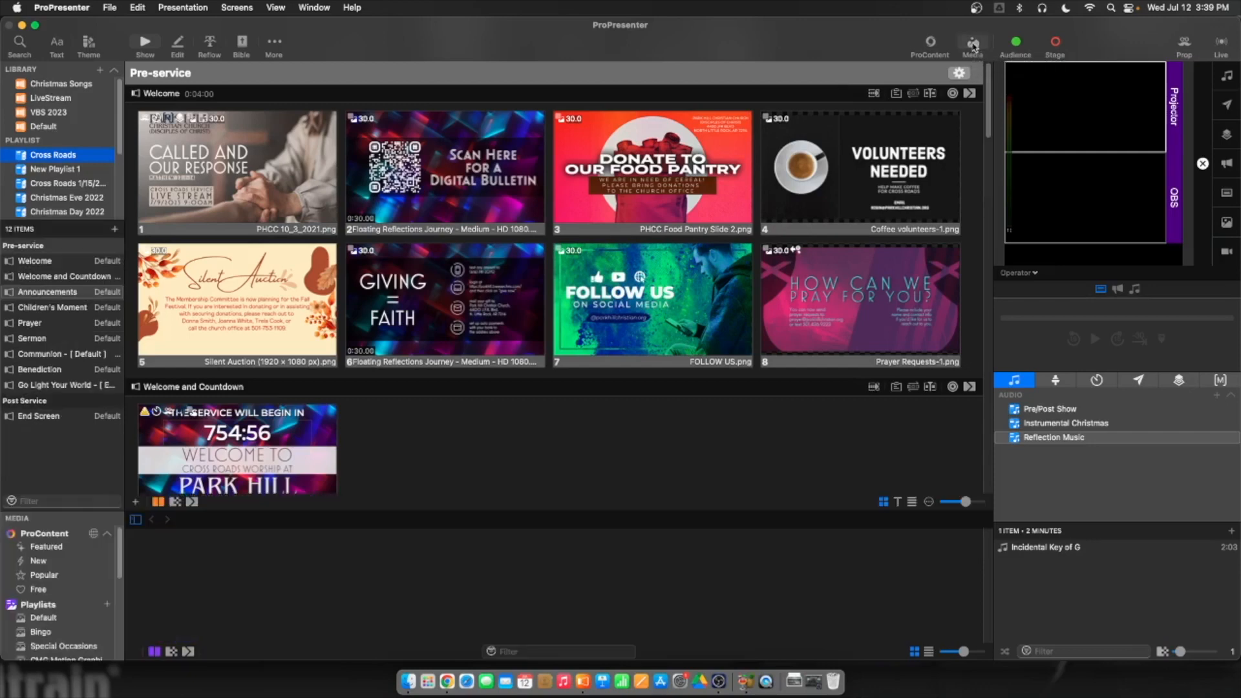
pyautogui.moveTo(554, 510); pyautogui.dragTo(562, 389)
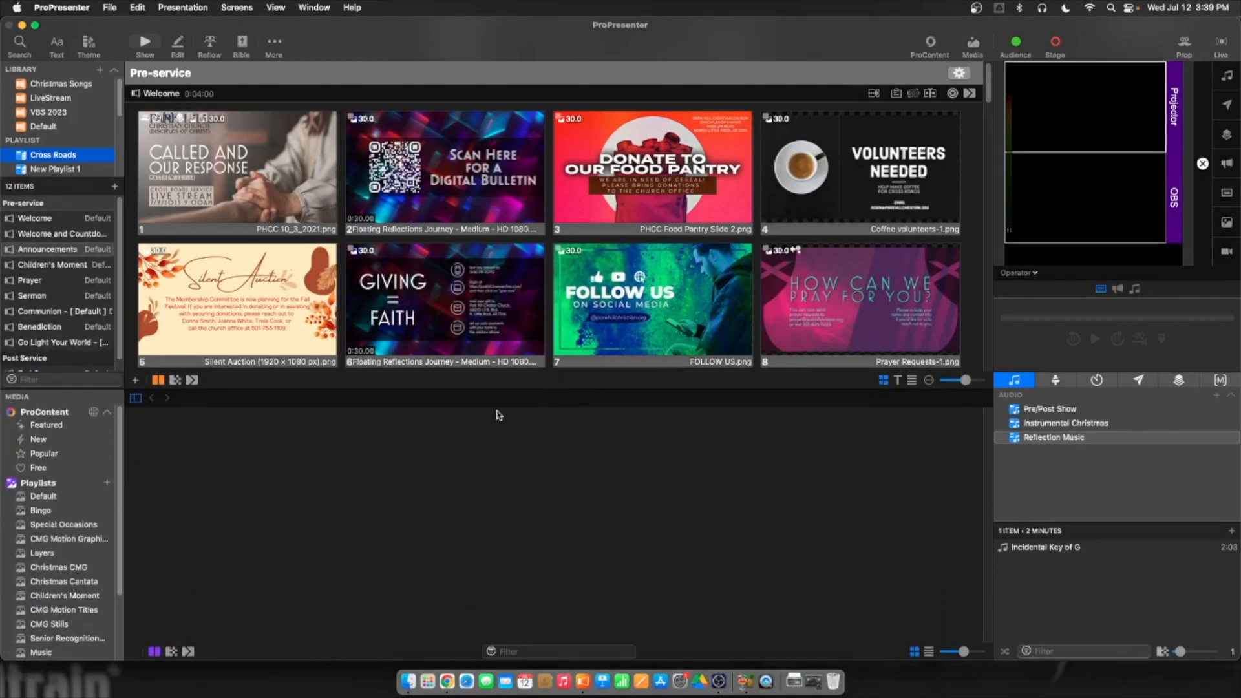
pyautogui.click(43, 496)
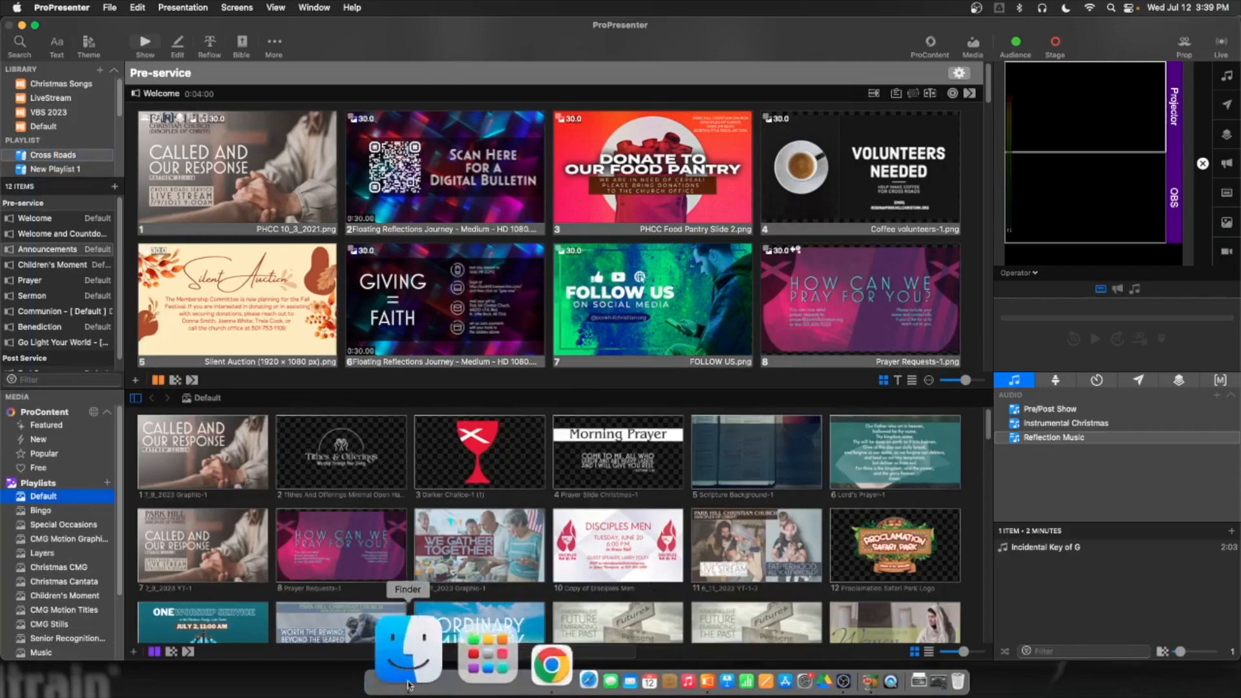
# Switch to Finder, open the Downloads folder and place its window over the presentation so the media bin stays reachable
pyautogui.click(407, 666)
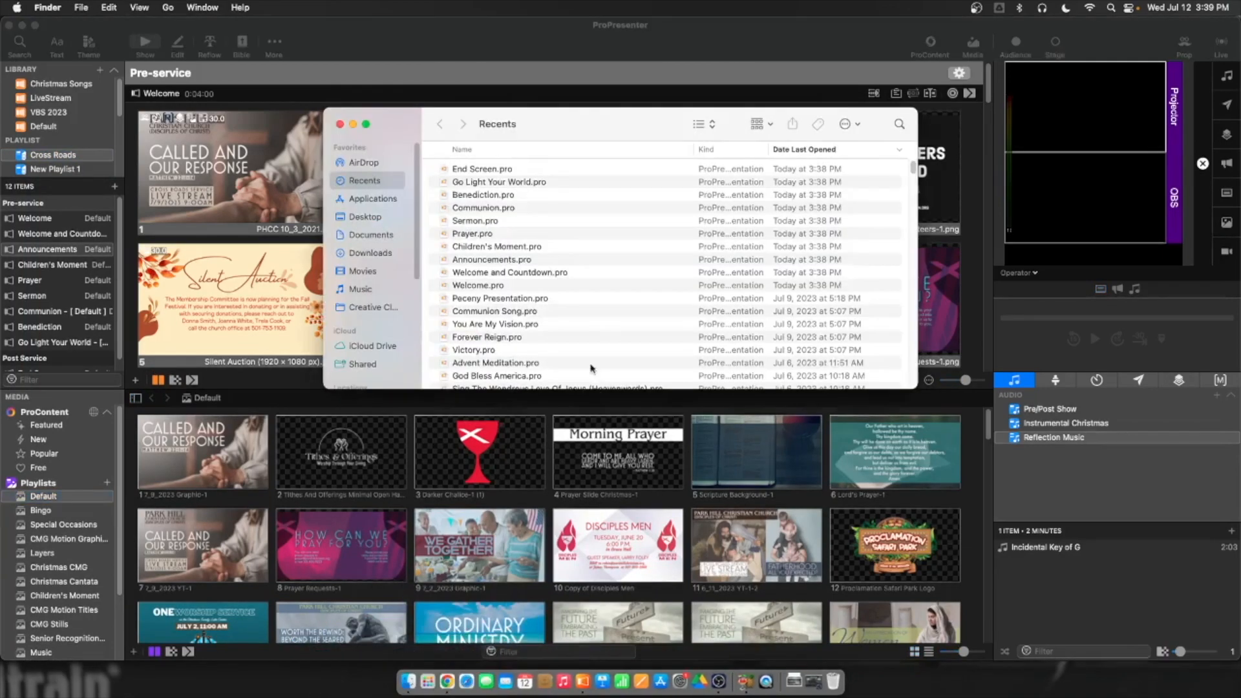
pyautogui.click(366, 258)
pyautogui.moveTo(605, 137); pyautogui.dragTo(705, 205)
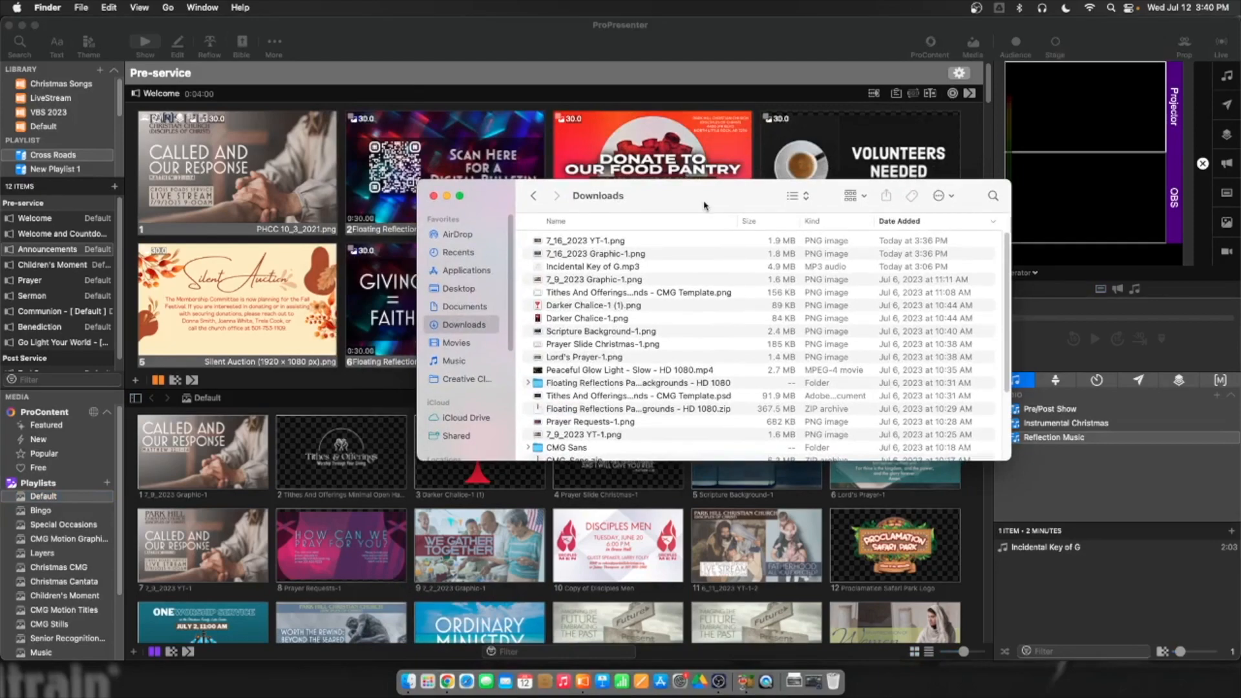
# Preview the images 7_16_2023 YT-1.png and 7_16_2023 Graphic-1.png at full size
pyautogui.click(627, 255)
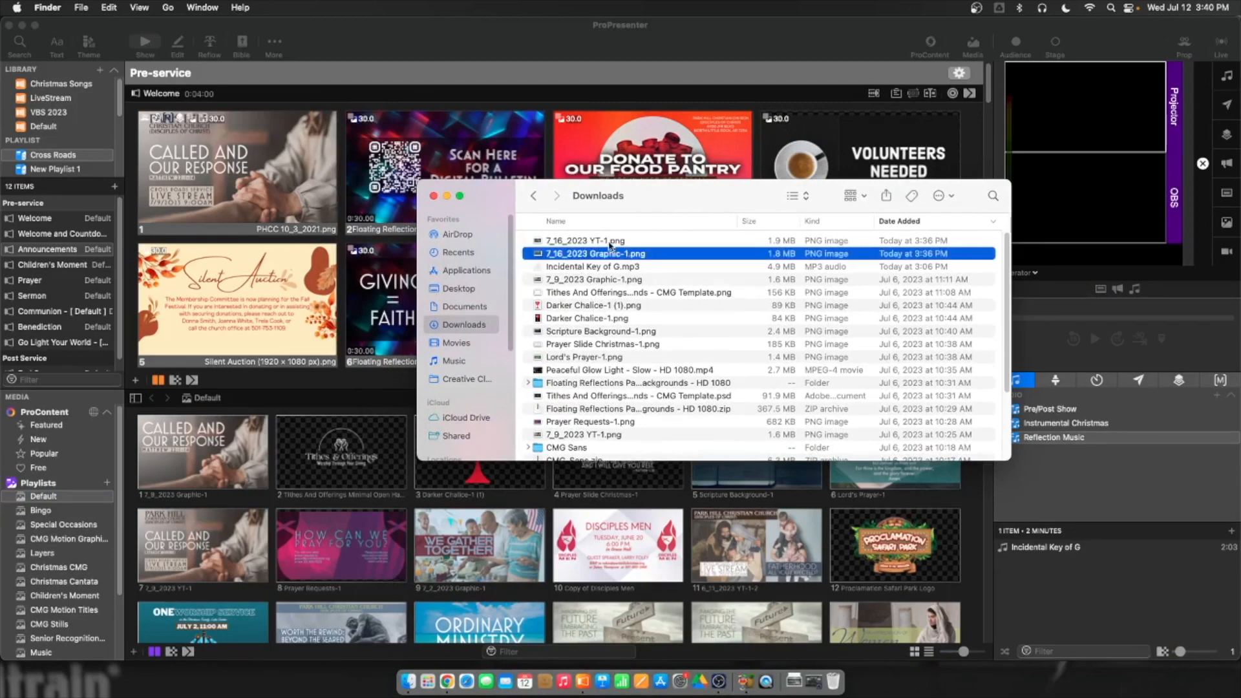
pyautogui.click(610, 244)
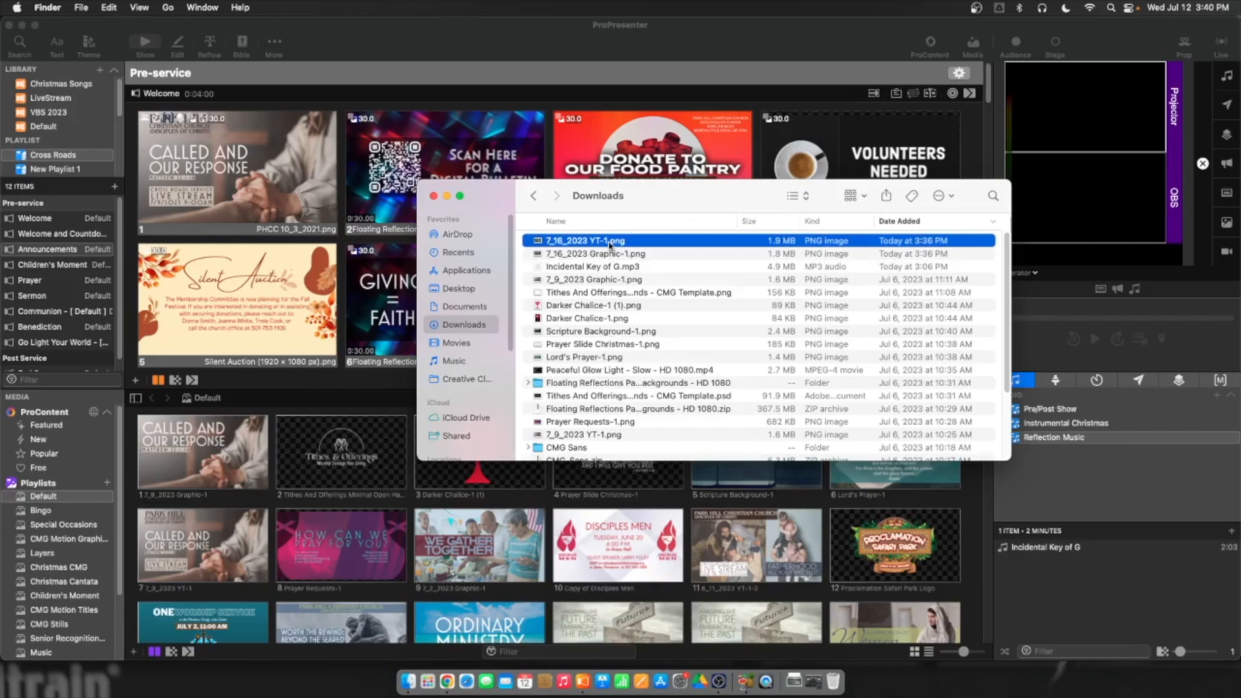
pyautogui.press('space')
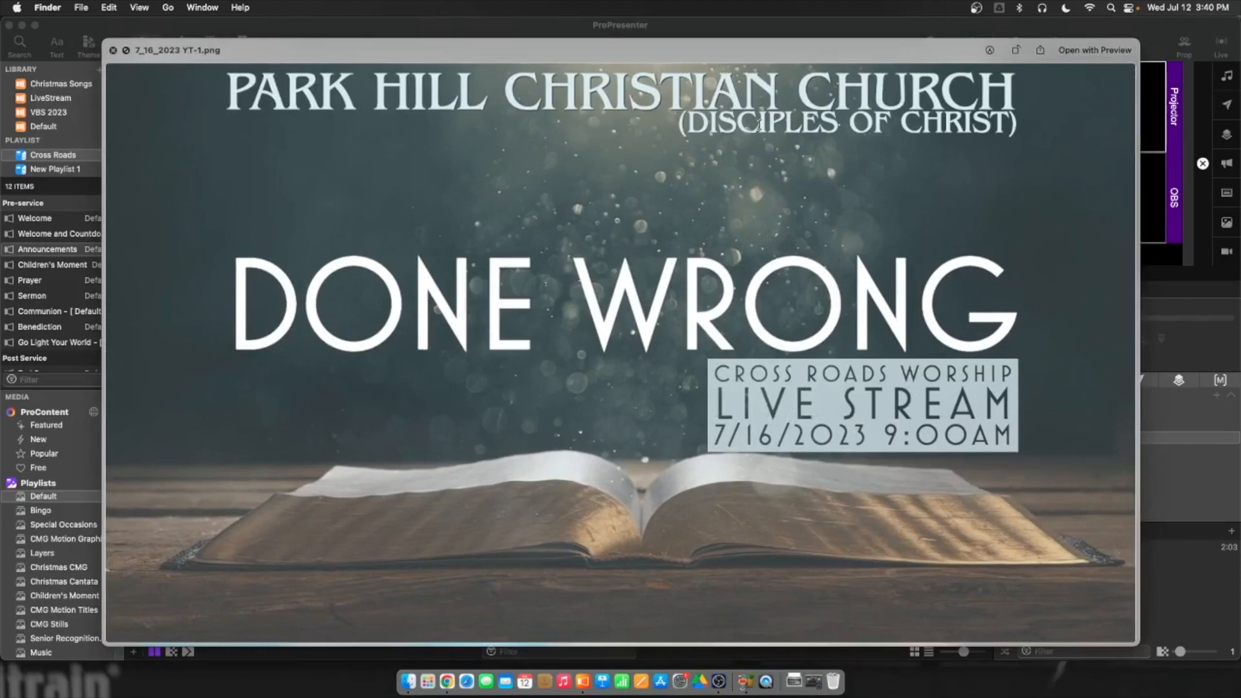
pyautogui.click(113, 50)
pyautogui.click(581, 254)
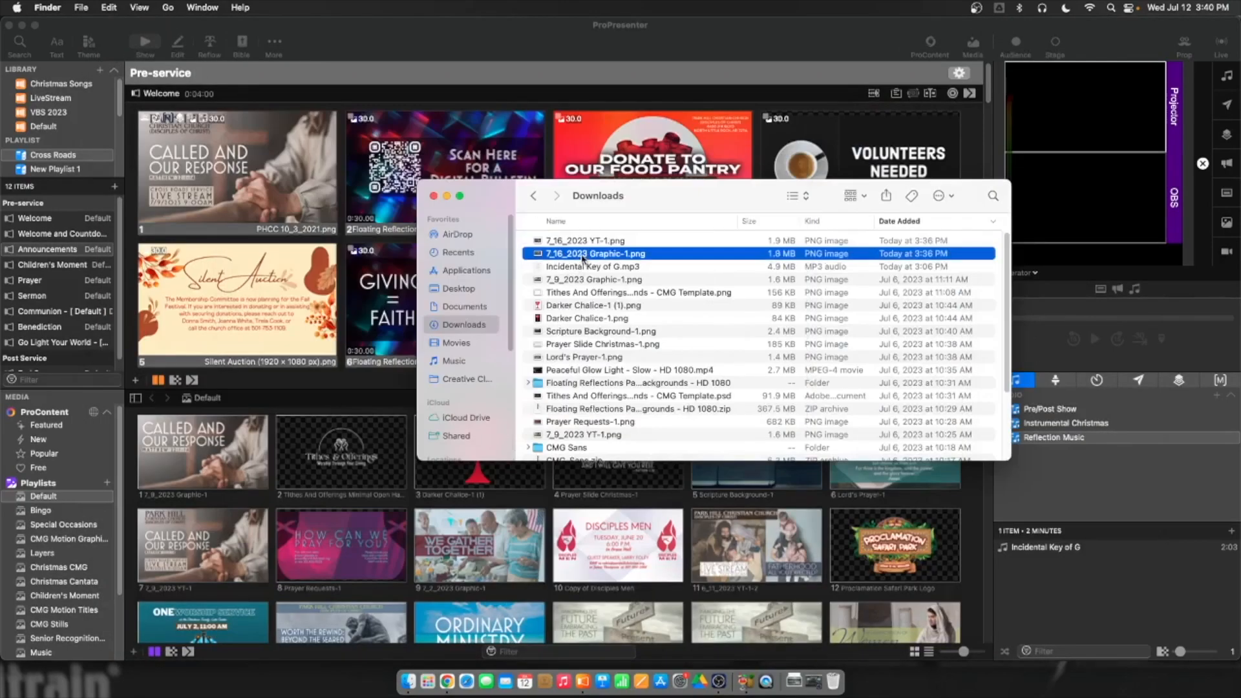
pyautogui.press('space')
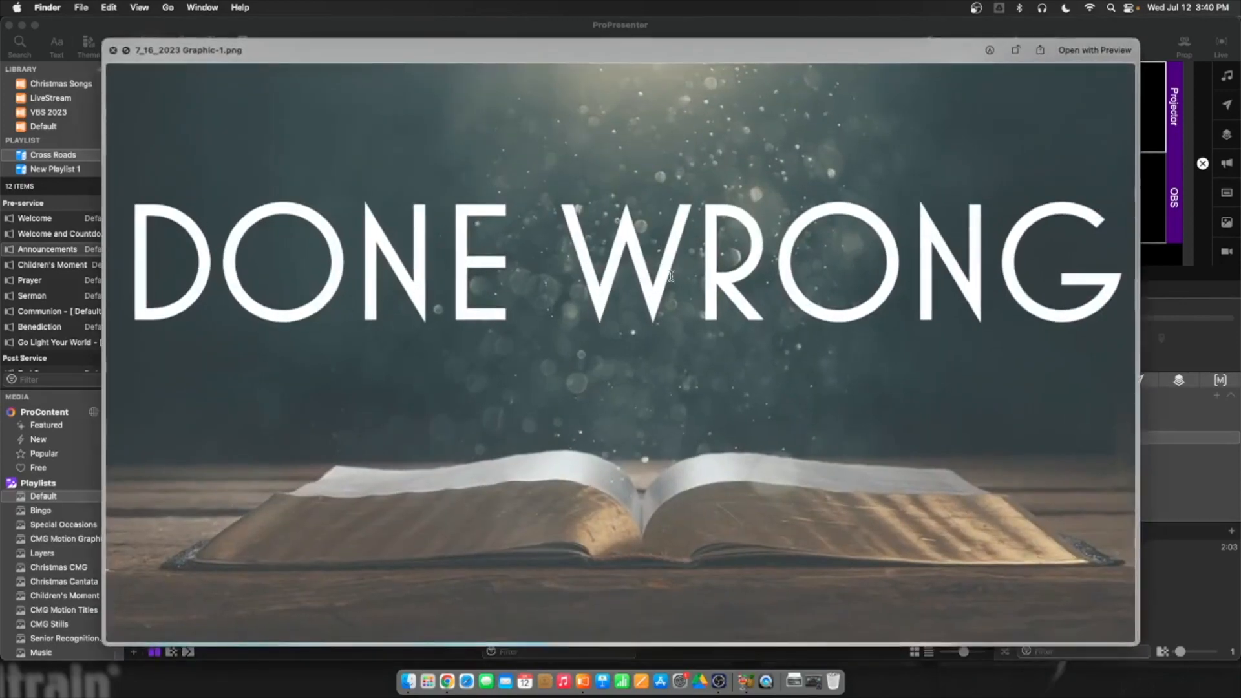
pyautogui.click(112, 51)
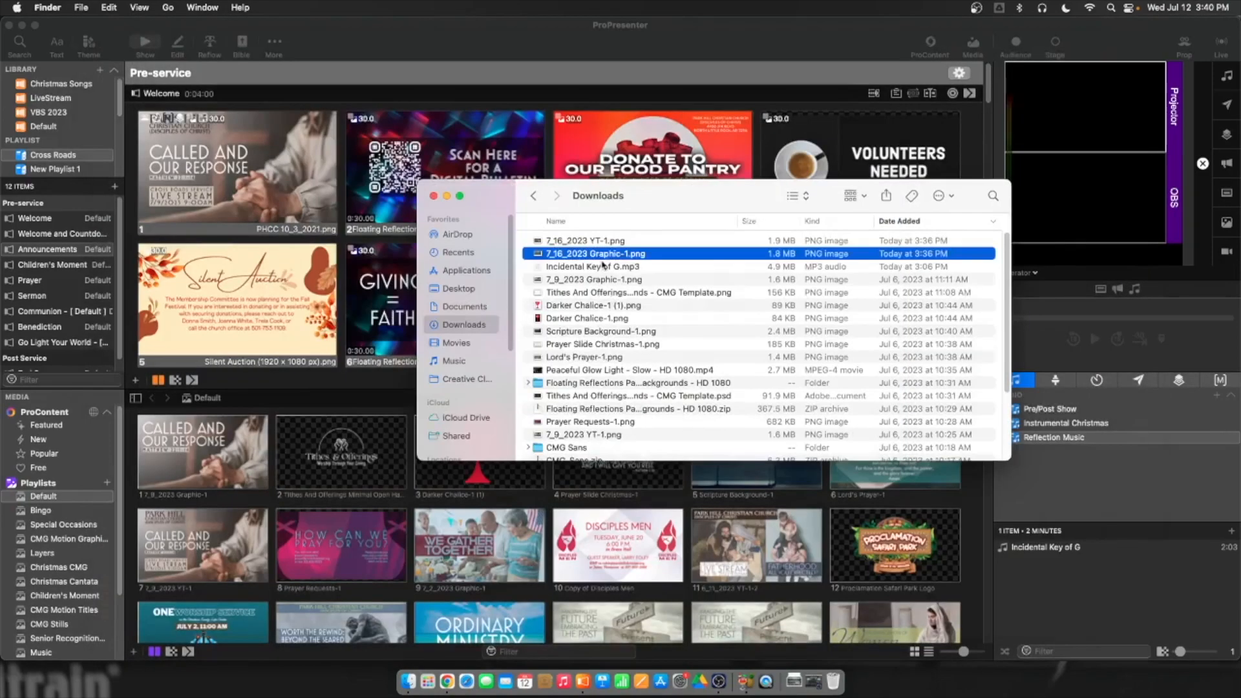
# Import both 7_16_2023 images from Downloads to the start of the Default media playlist and close the Finder window
pyautogui.keyDown('shift'); pyautogui.click(578, 240); pyautogui.keyUp('shift')
pyautogui.moveTo(599, 243); pyautogui.dragTo(131, 469)
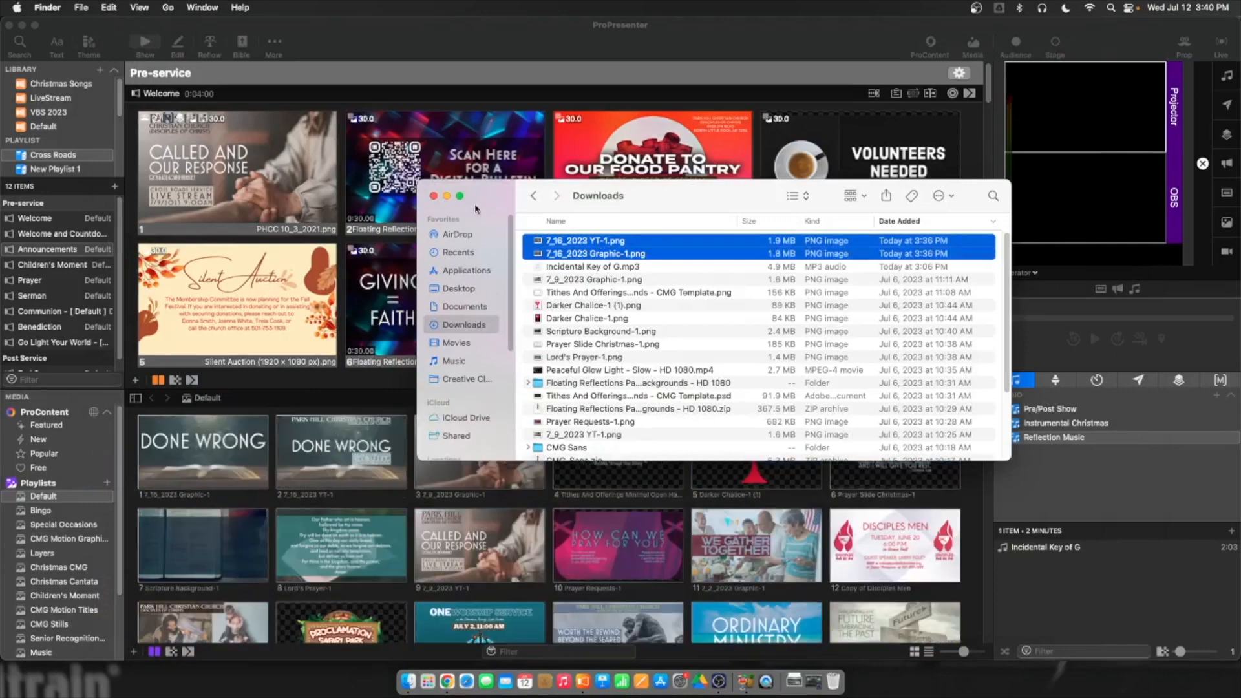
pyautogui.click(433, 196)
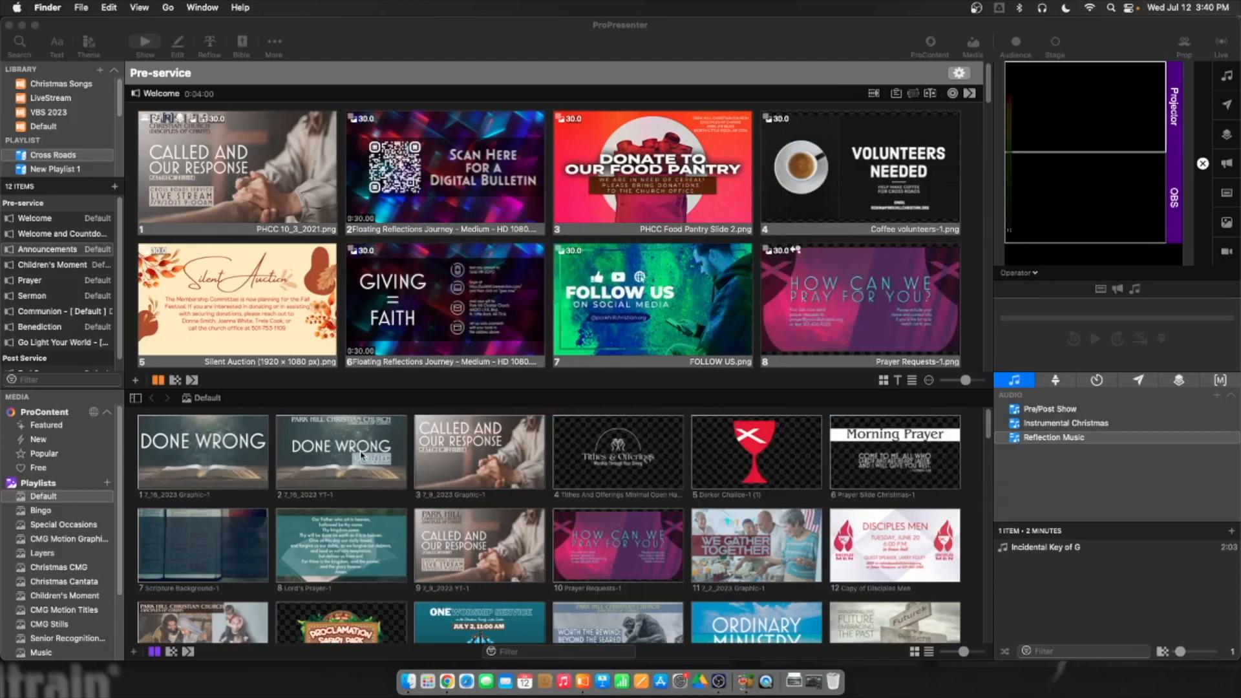
# Replace the first Welcome slide's image with the 7_16_2023 YT-1 graphic and show the slide live
pyautogui.moveTo(319, 454); pyautogui.dragTo(223, 200)
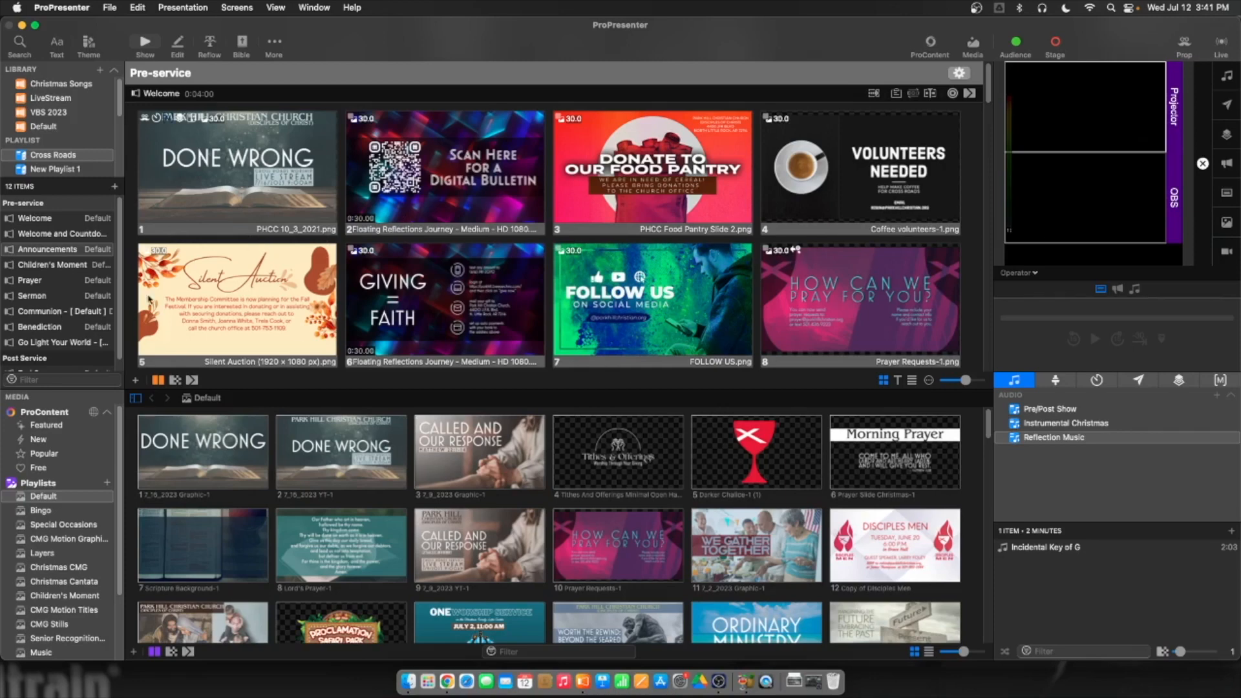
pyautogui.click(261, 189)
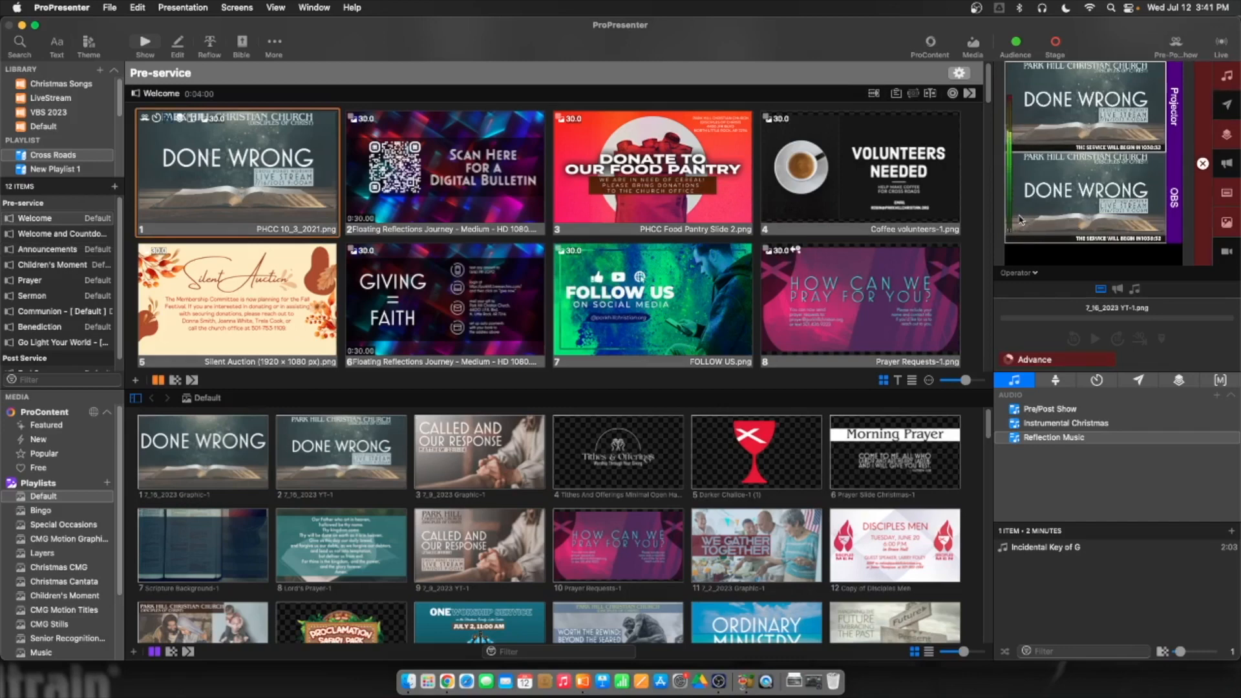
# Lower the computer's volume and turn on shuffle for the Pre/Post Show audio playlist
pyautogui.press('XF86AudioLowerVolume')
pyautogui.press('XF86AudioLowerVolume')
pyautogui.press('XF86AudioLowerVolume')
pyautogui.press('XF86AudioLowerVolume')
pyautogui.press('XF86AudioLowerVolume')
pyautogui.press('XF86AudioLowerVolume')
pyautogui.click(1053, 410)
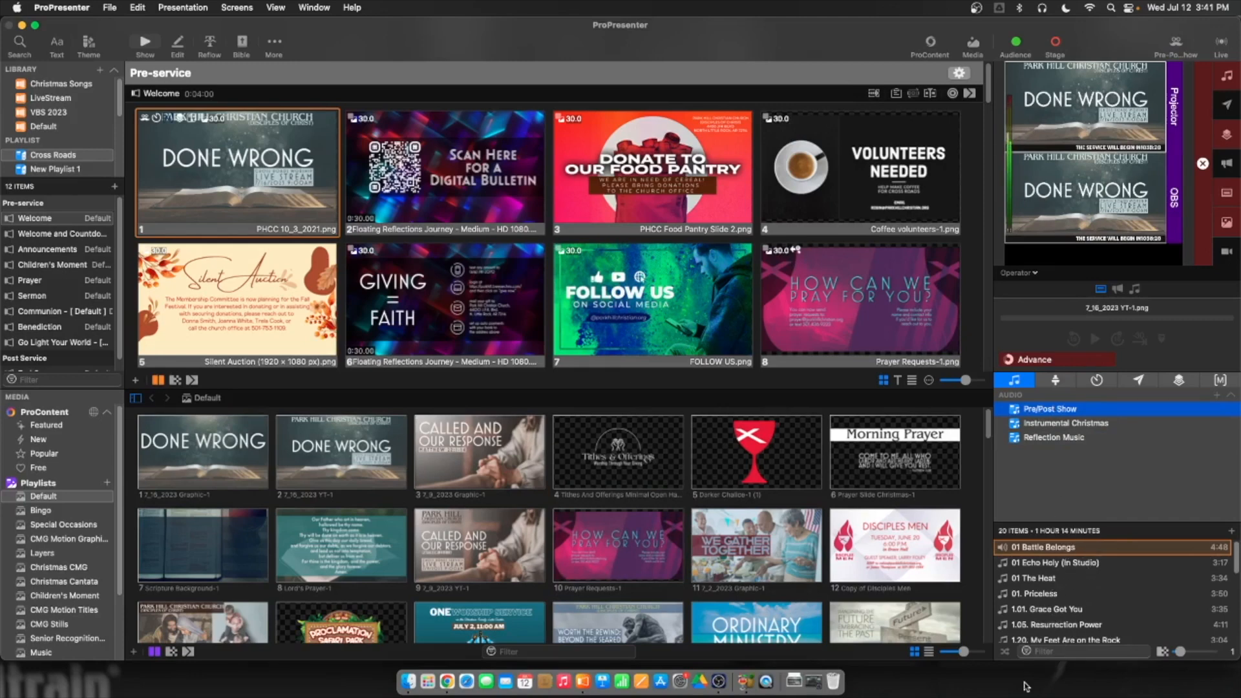
pyautogui.click(1004, 650)
# Review the slides in the Welcome, Welcome and Countdown, and Announcements presentations
pyautogui.scroll(-6, 1075, 584)
pyautogui.scroll(6, 1077, 587)
pyautogui.scroll(-5, 453, 309)
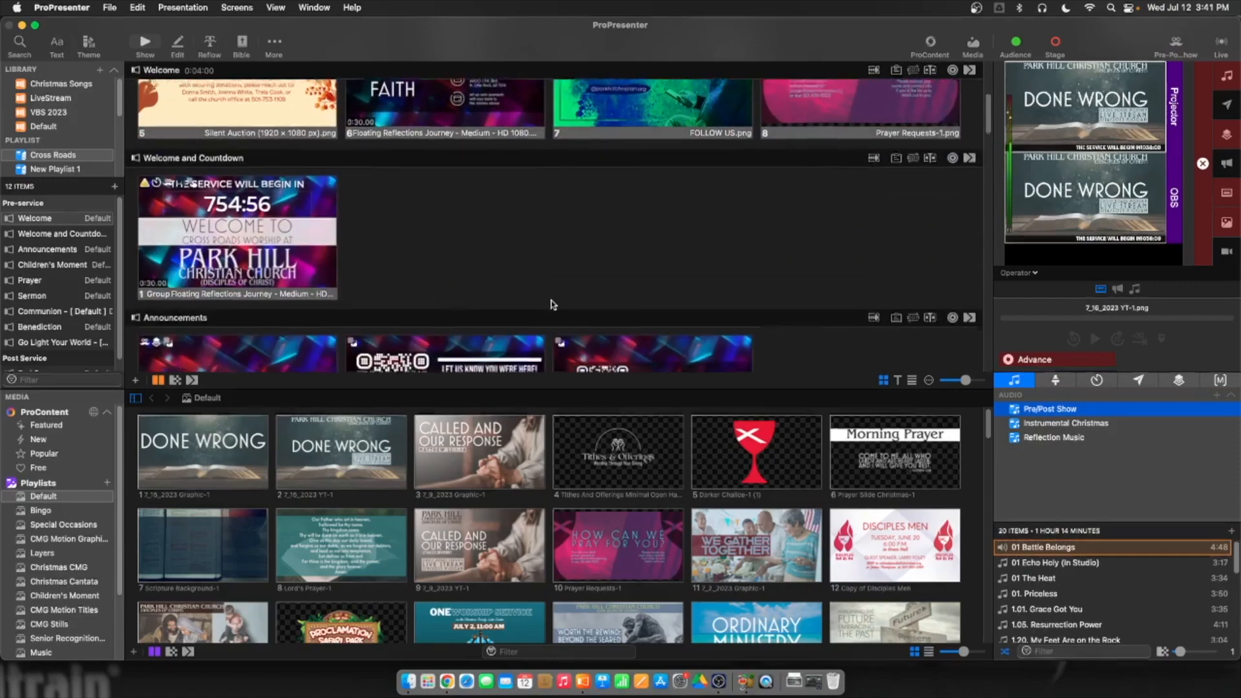
pyautogui.scroll(-3, 552, 304)
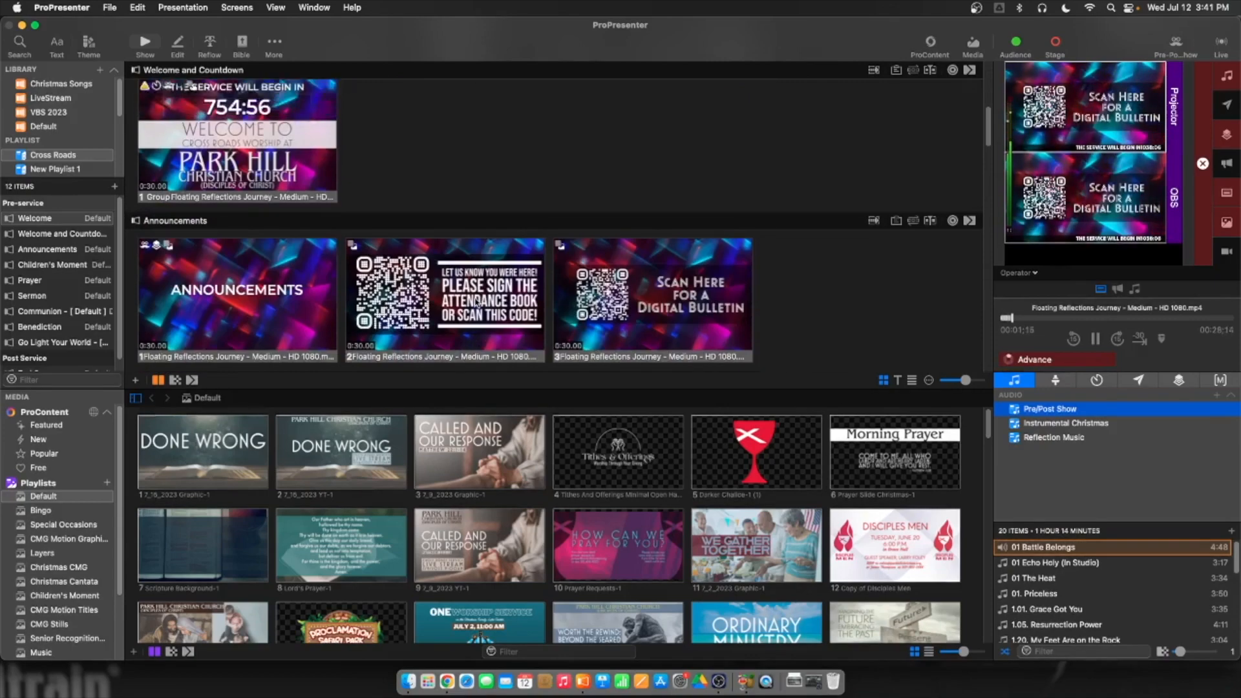
pyautogui.scroll(3, 476, 304)
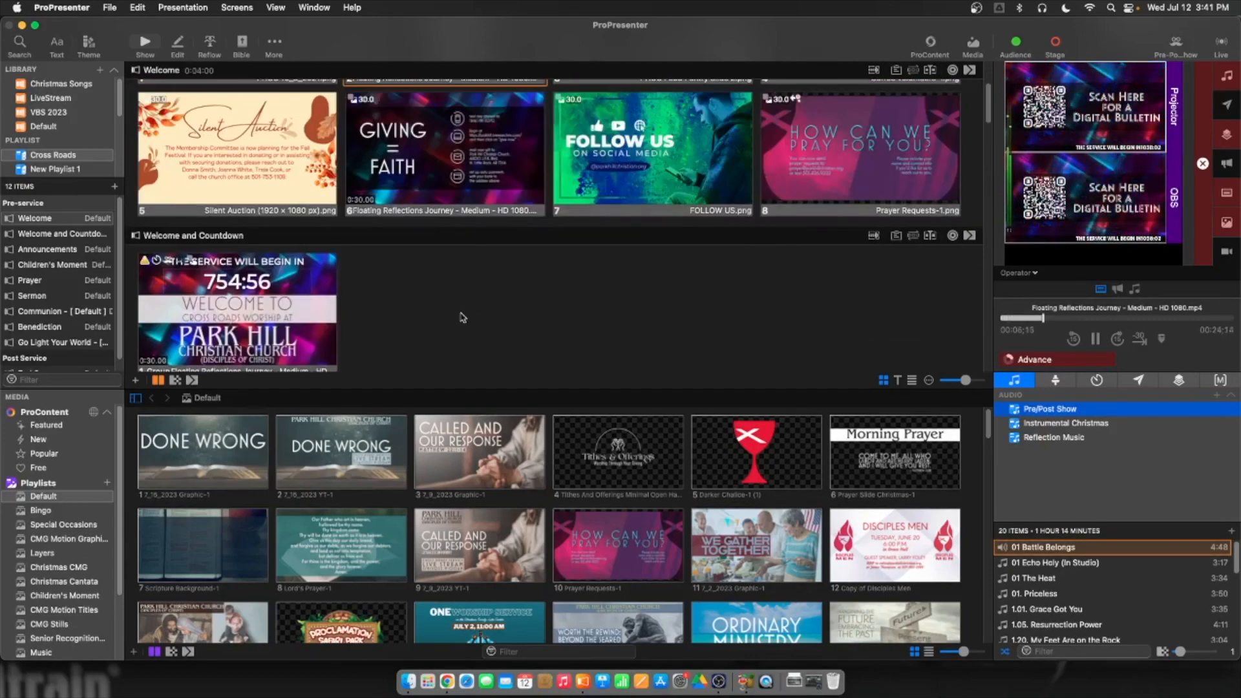
pyautogui.scroll(2, 670, 330)
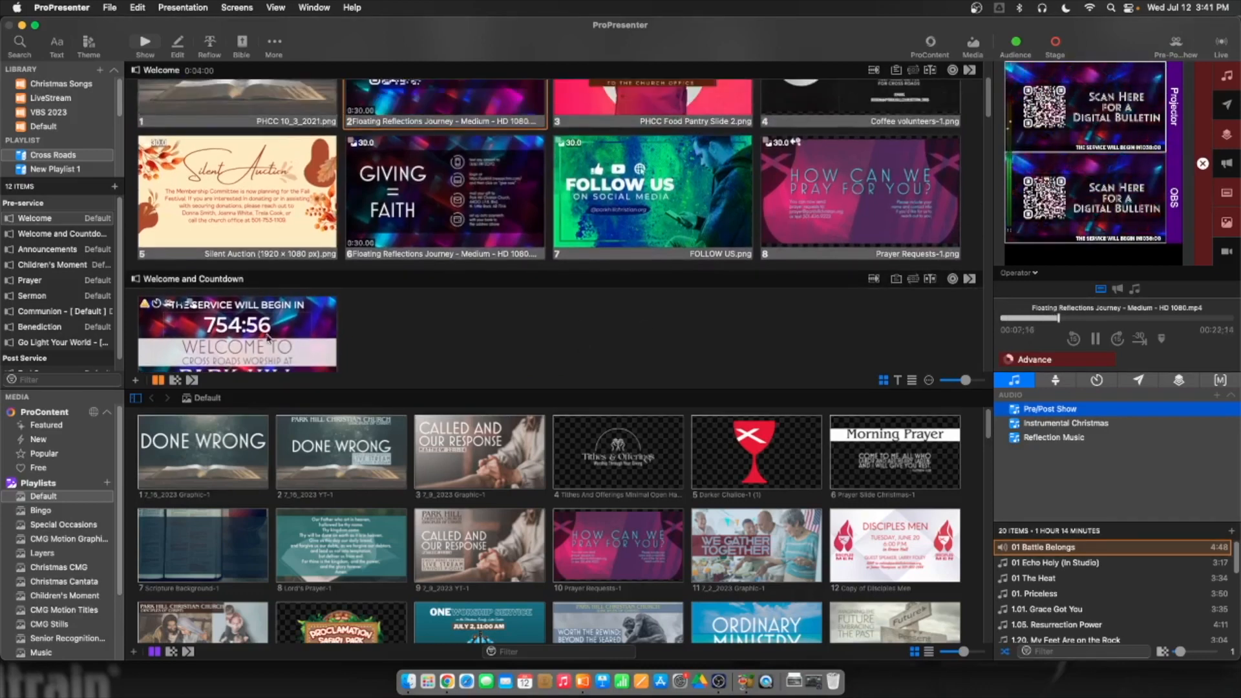
pyautogui.scroll(3, 673, 312)
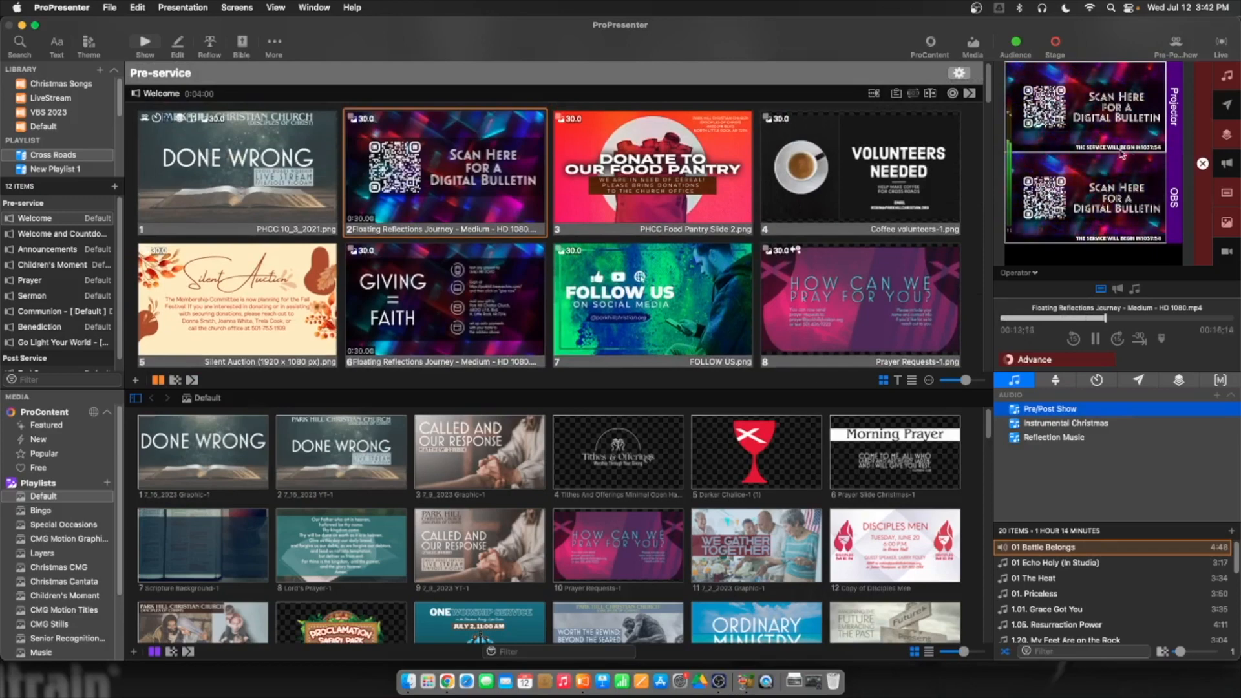
# Check the type and target time of the PreShow Countdown timer
pyautogui.click(1096, 380)
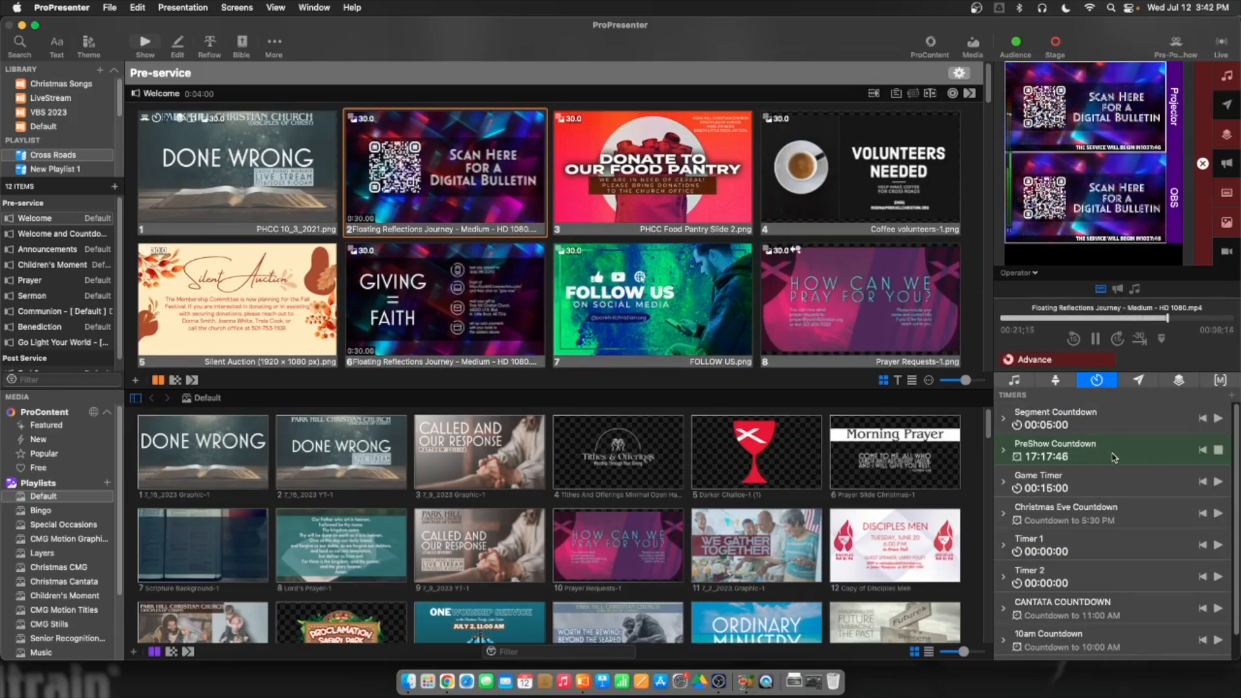
pyautogui.click(1006, 450)
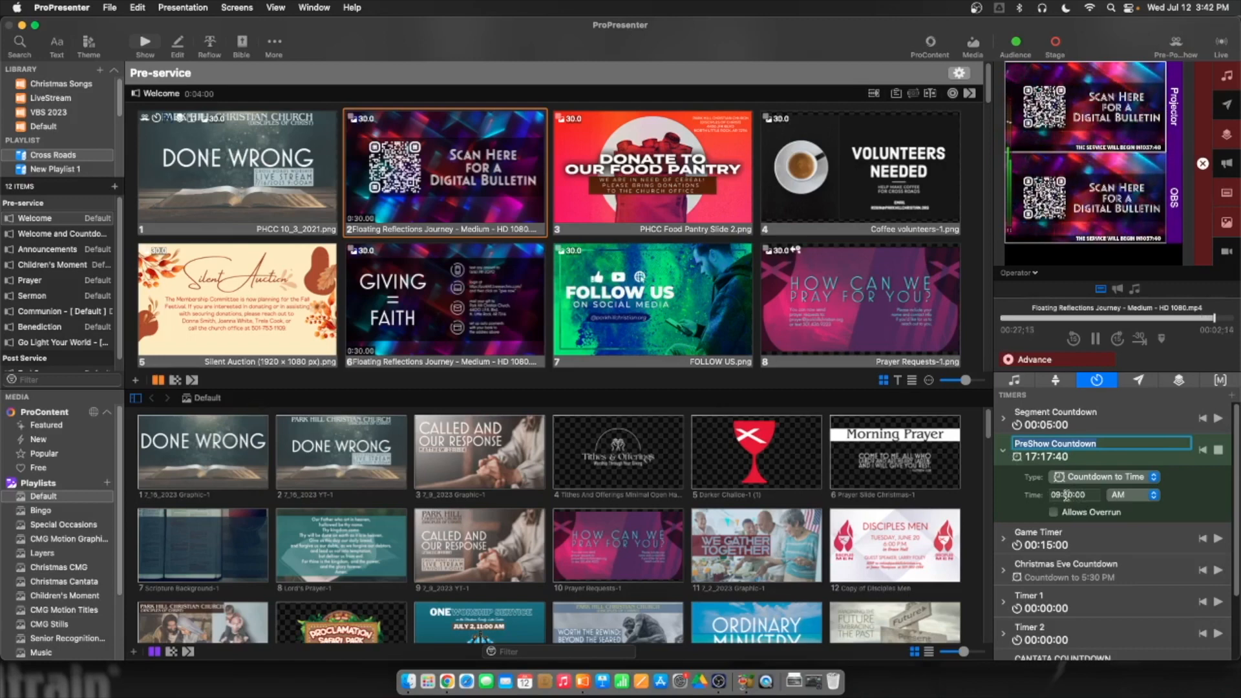
pyautogui.click(1003, 453)
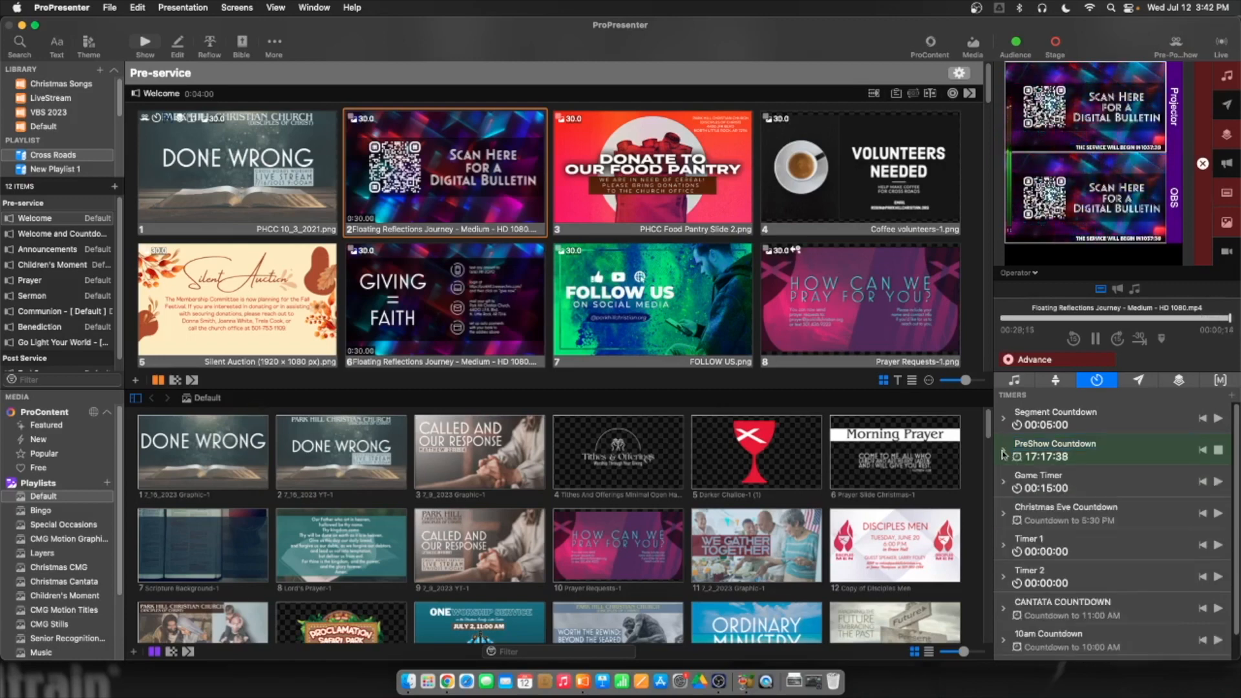
pyautogui.press('Right')
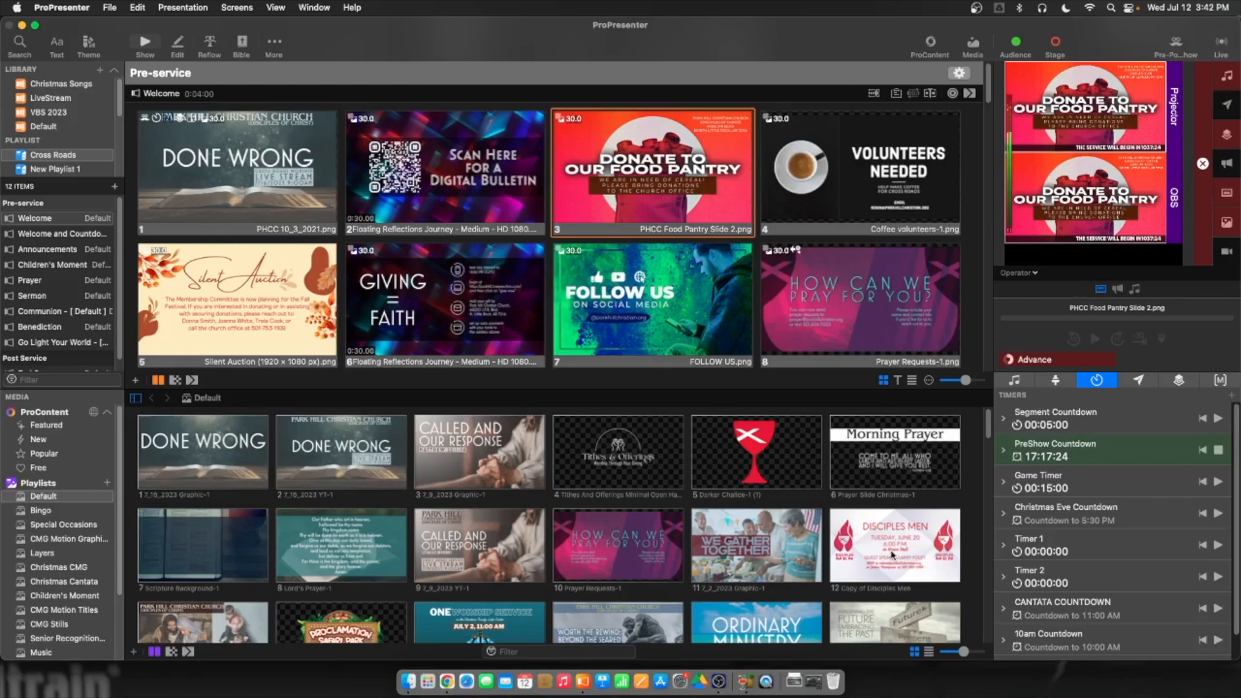
# Insert the Copy of Disciples Men graphic as the third Welcome slide, give it a 30-second Go to Next timer, and show it live
pyautogui.moveTo(892, 554); pyautogui.dragTo(540, 221)
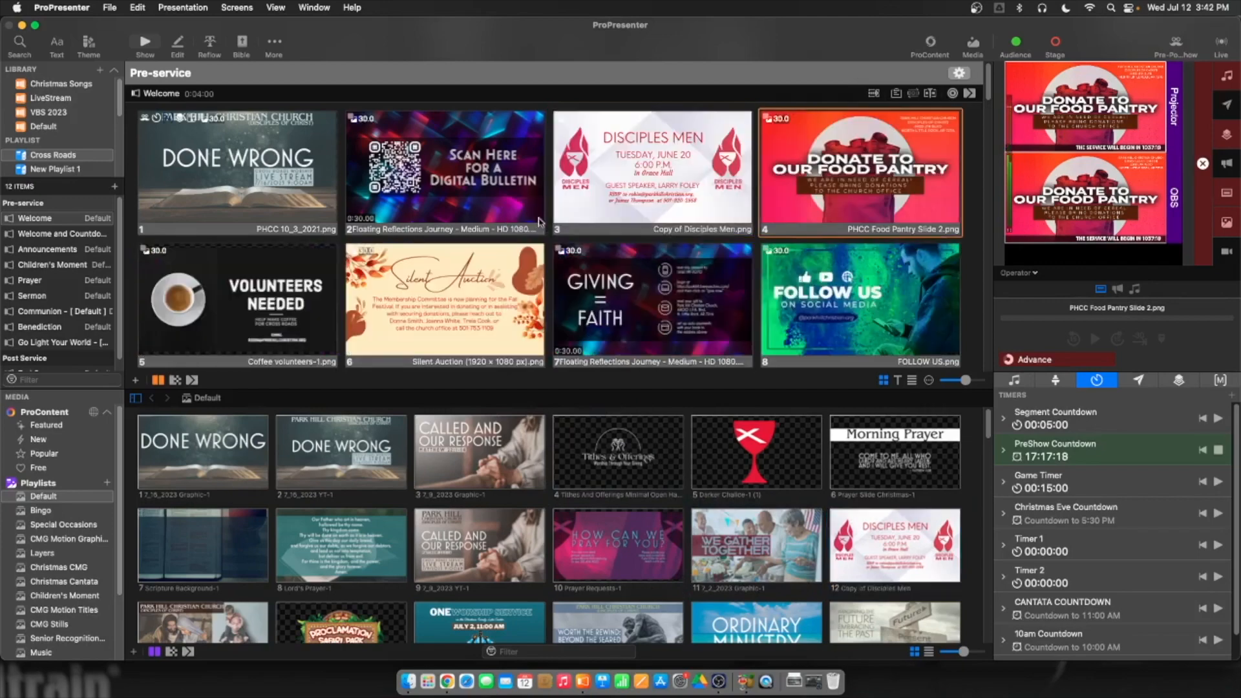
pyautogui.rightClick(634, 180)
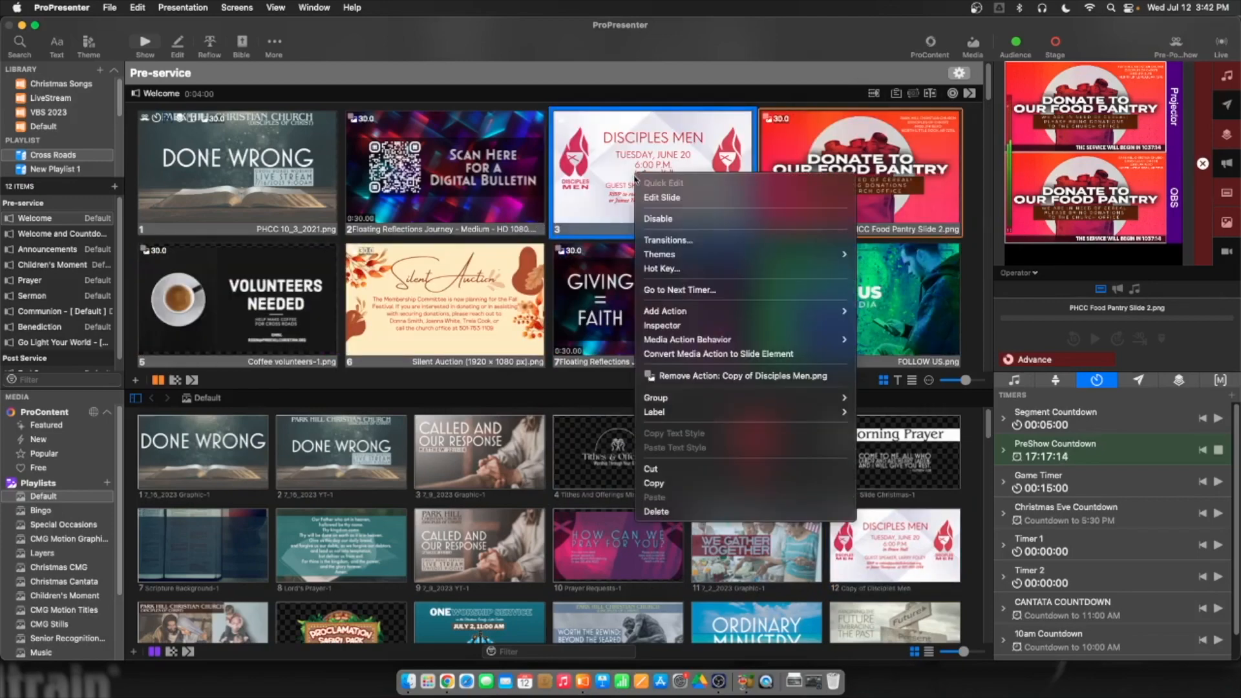
pyautogui.click(701, 290)
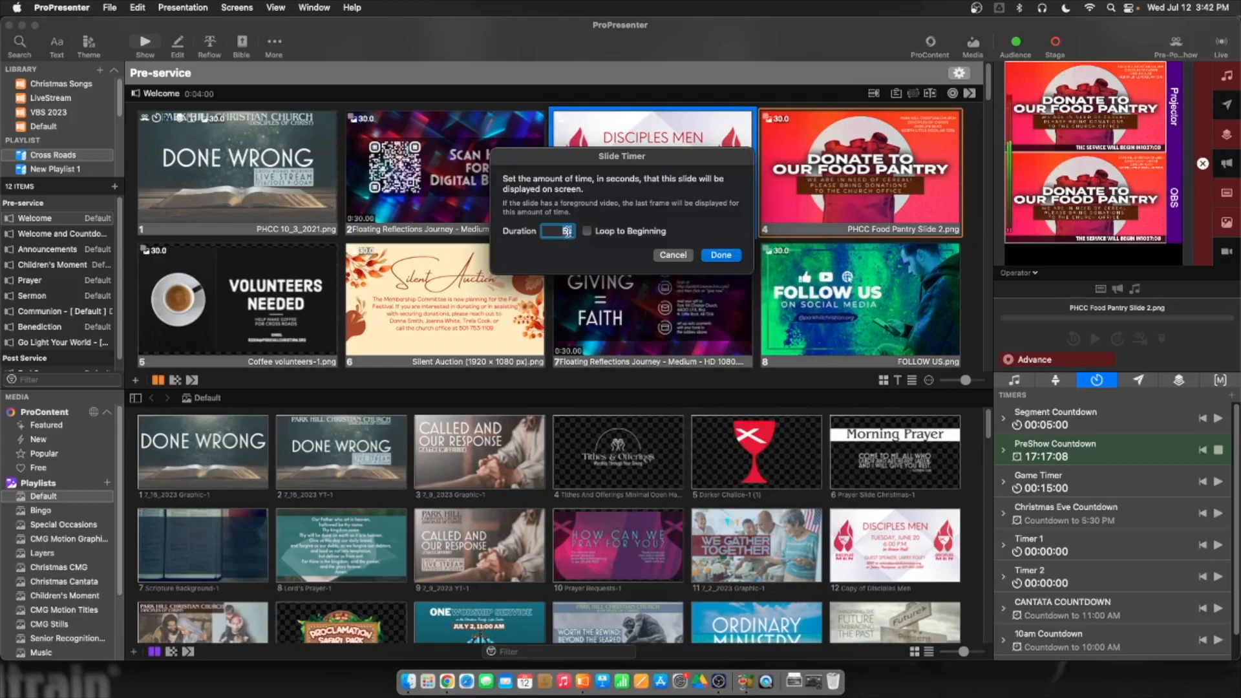
pyautogui.write('30')
pyautogui.click(720, 256)
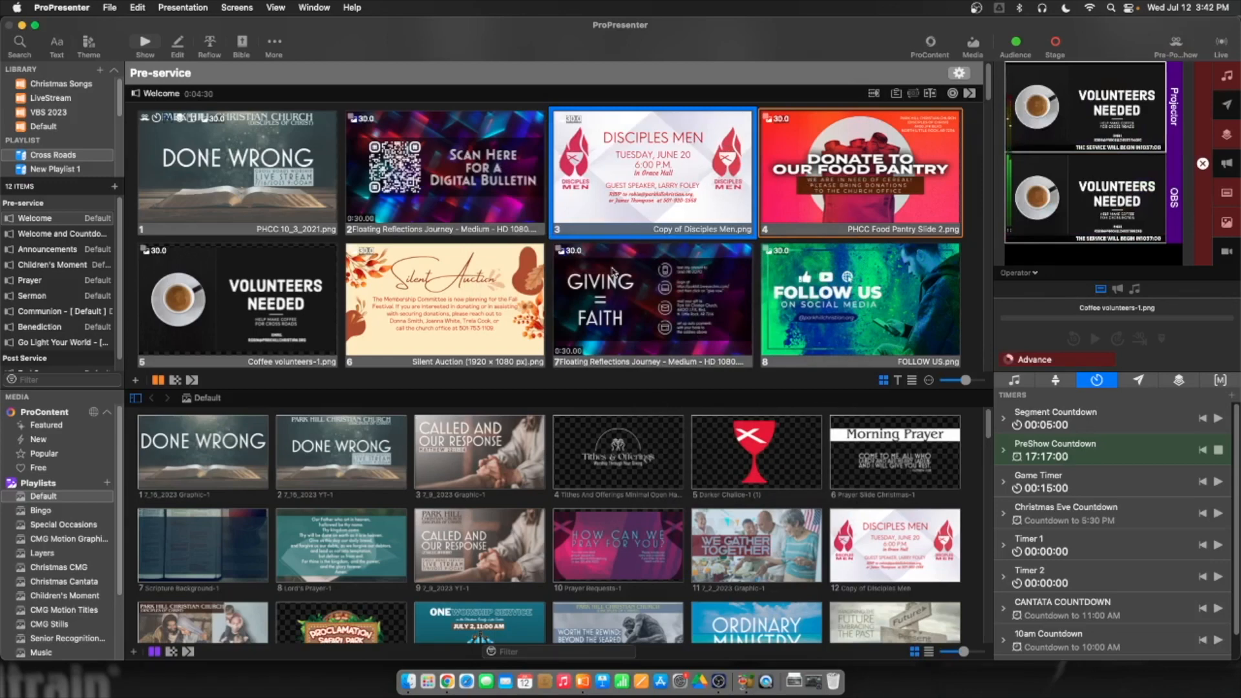
pyautogui.click(619, 208)
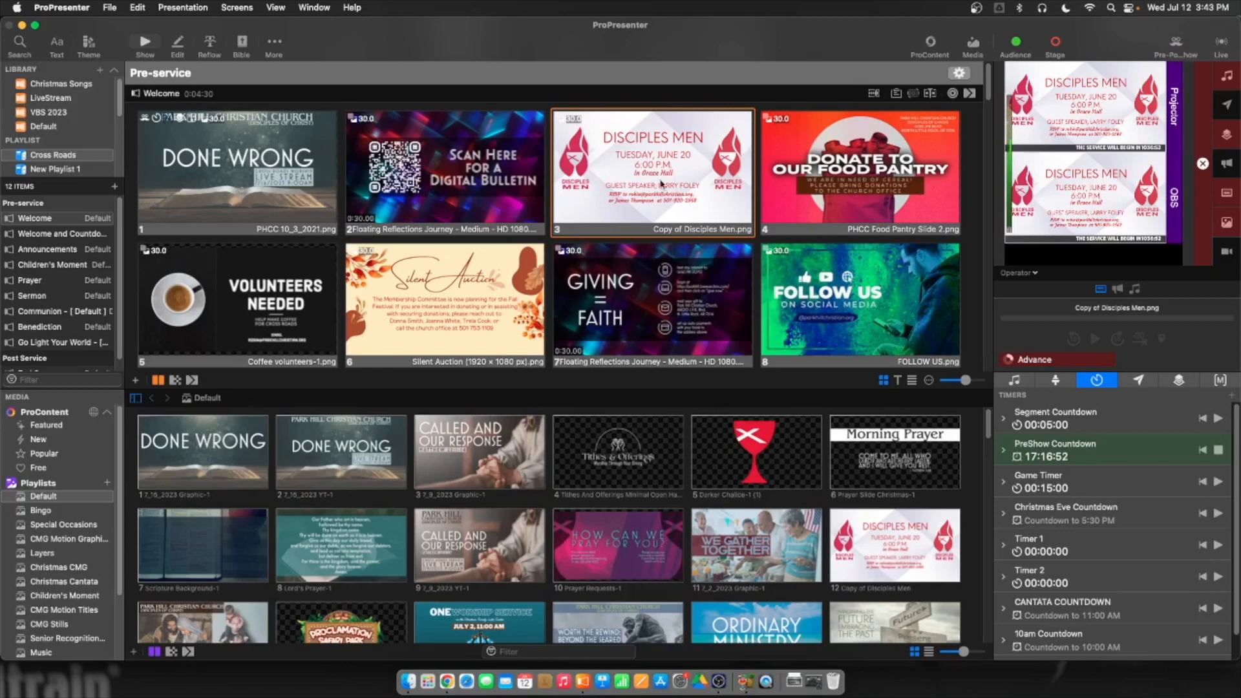
# Check the Go to Next timer duration and Loop to Beginning option of the Prayer Requests slide ending the Welcome presentation
pyautogui.scroll(-5, 768, 264)
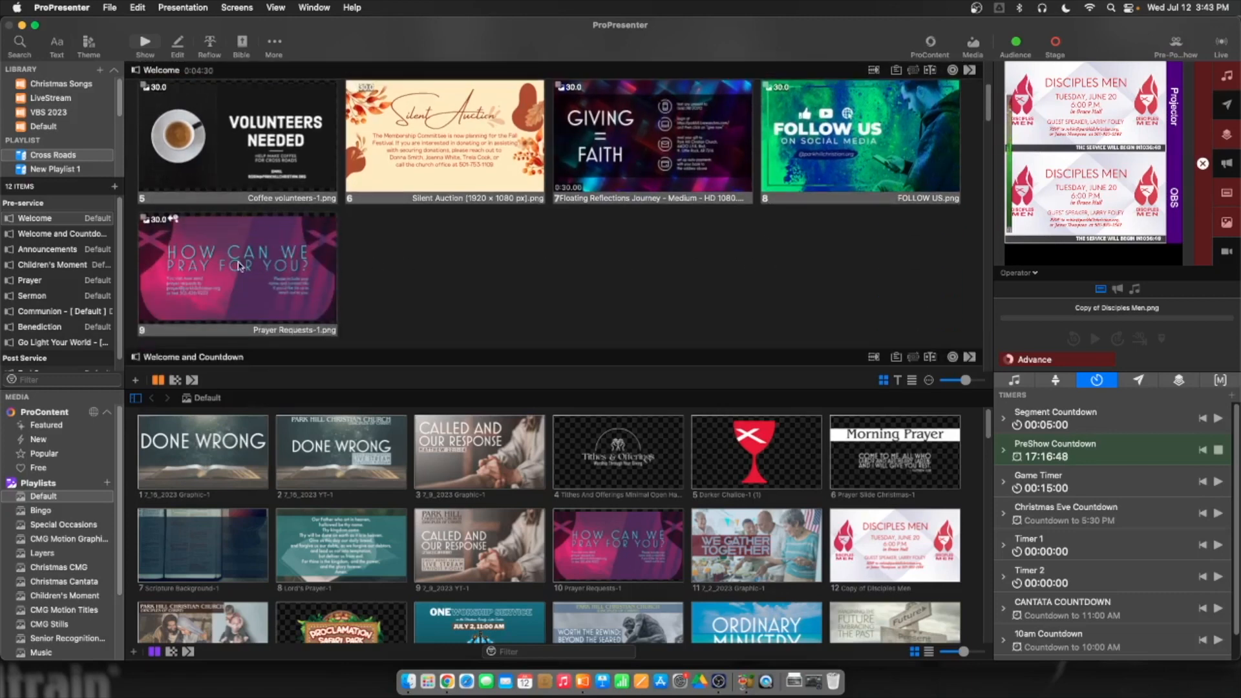
pyautogui.click(238, 266)
pyautogui.rightClick(239, 265)
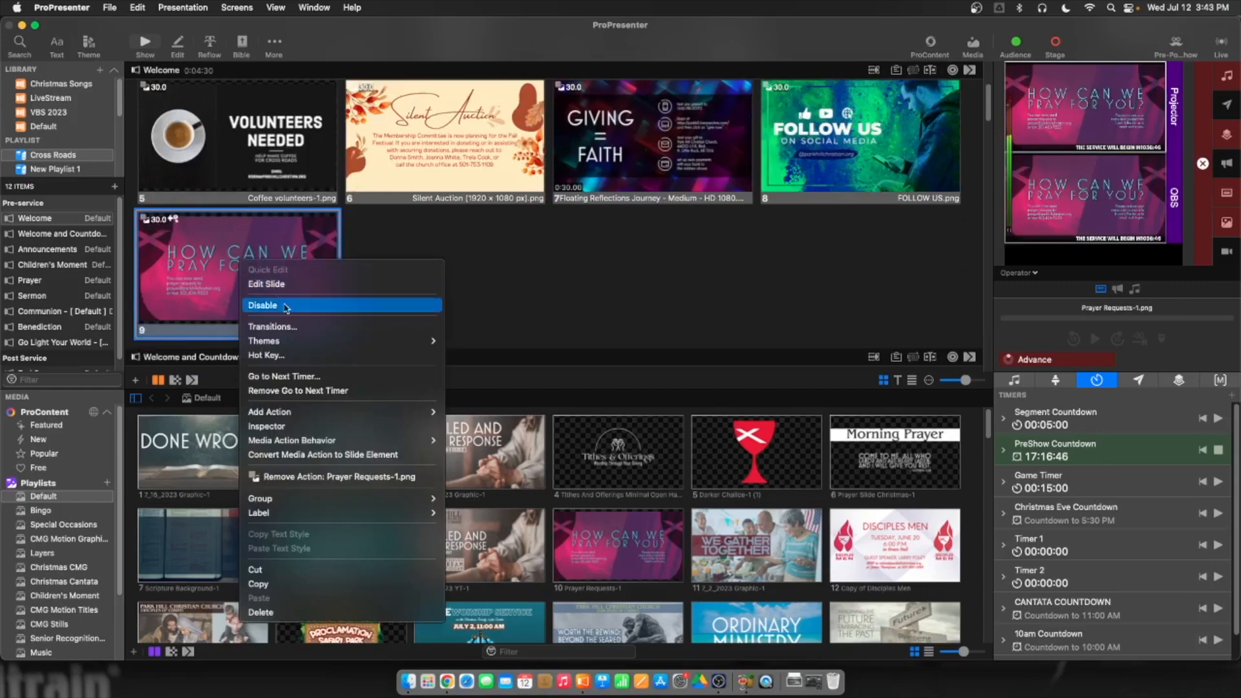
pyautogui.click(302, 382)
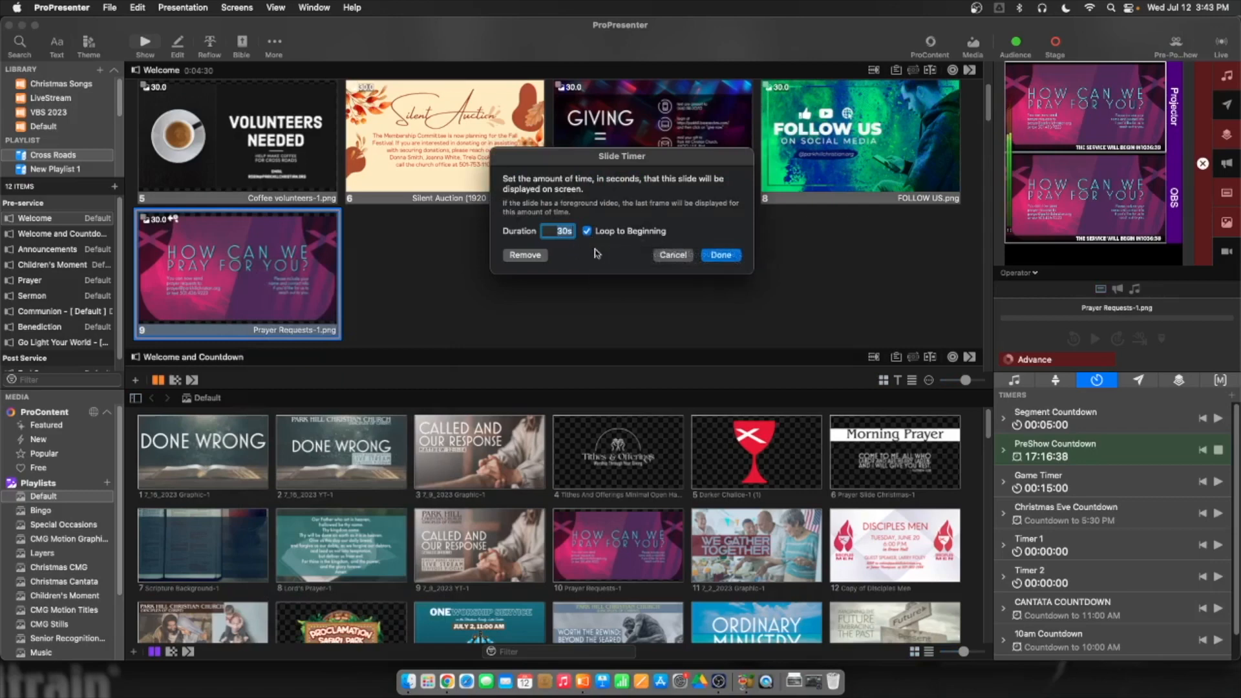
pyautogui.click(729, 257)
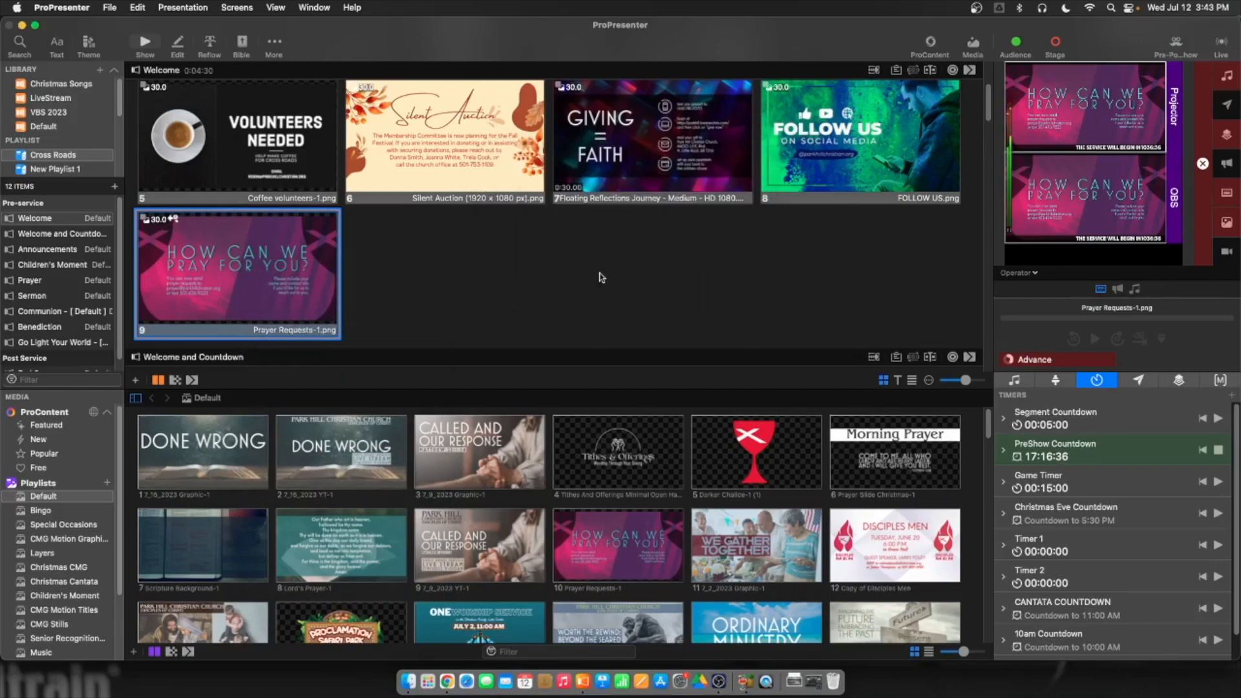
pyautogui.scroll(3, 404, 261)
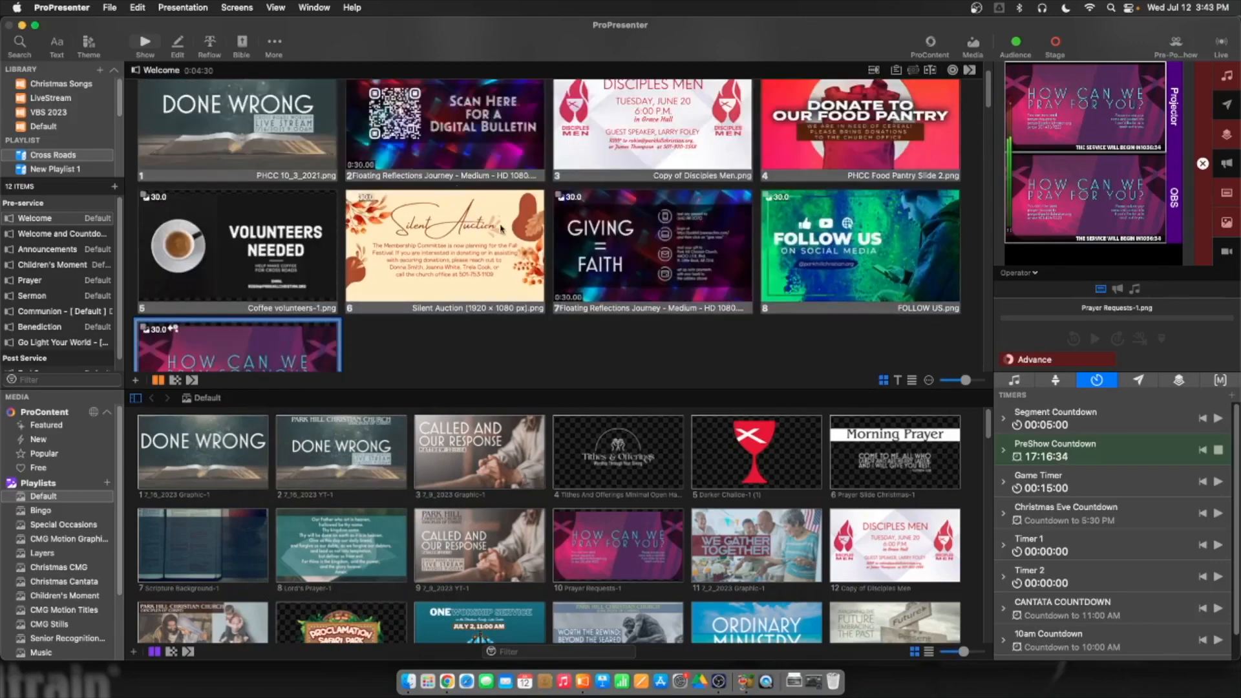
# Delete the Copy of Disciples Men slide from the Welcome presentation
pyautogui.scroll(-2, 239, 323)
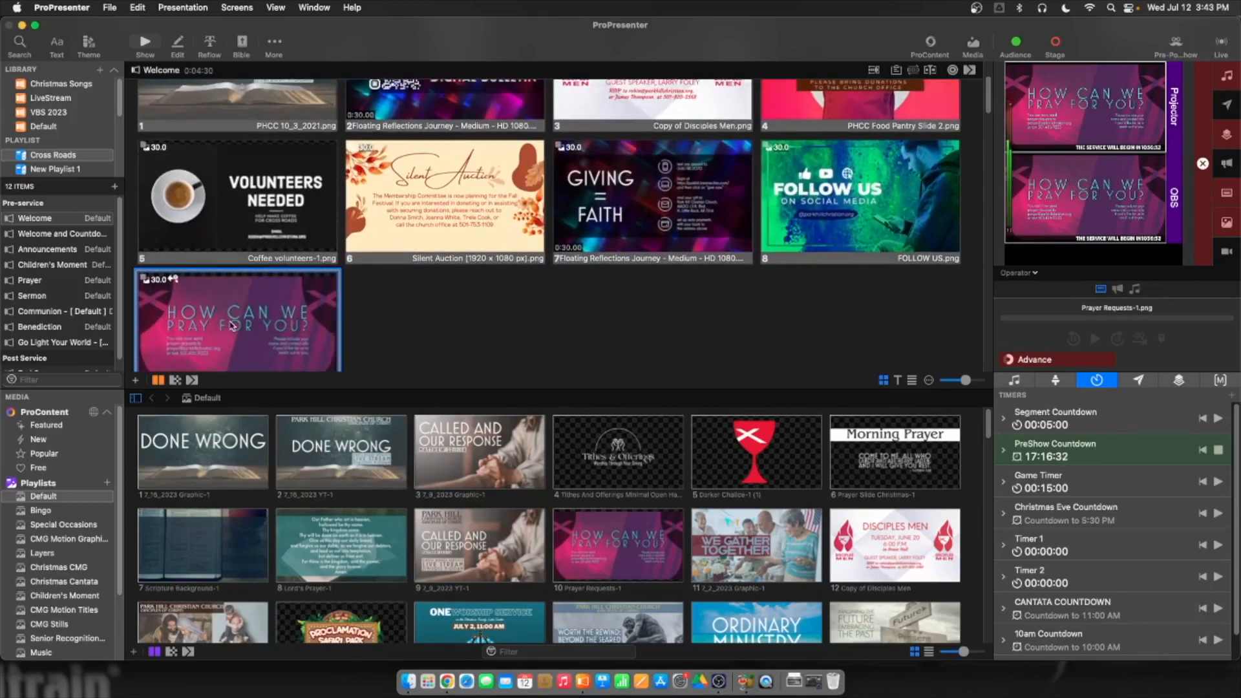
pyautogui.scroll(3, 692, 276)
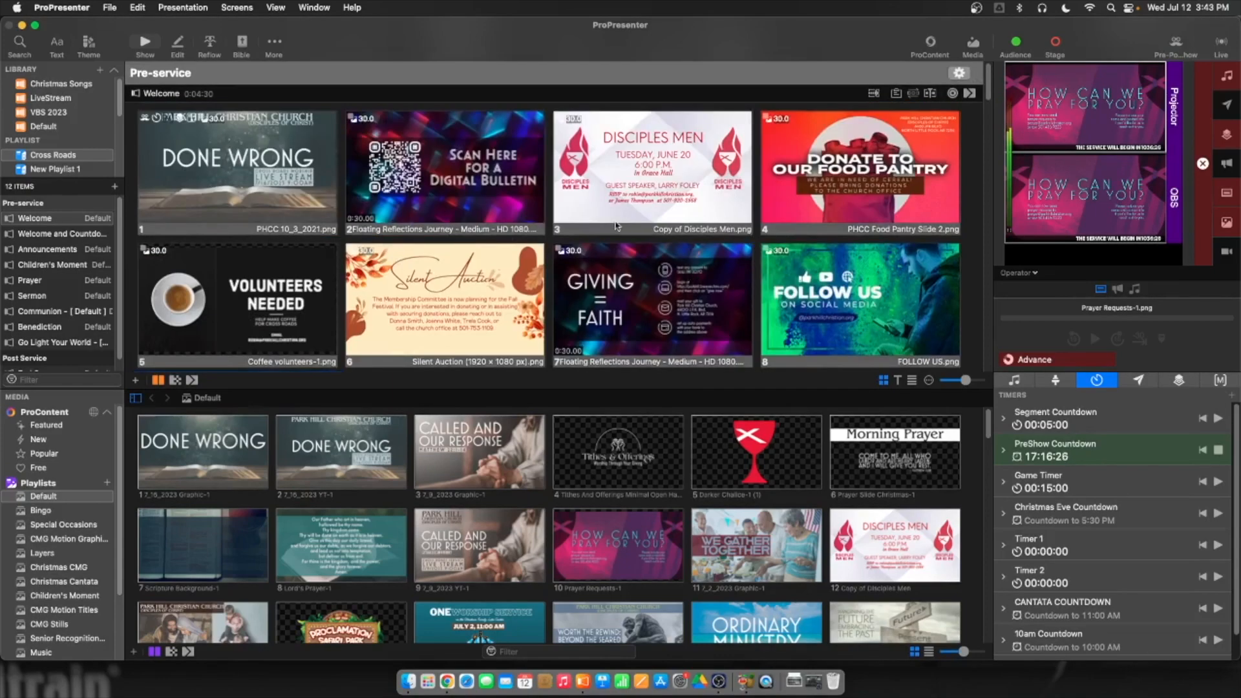
pyautogui.rightClick(647, 181)
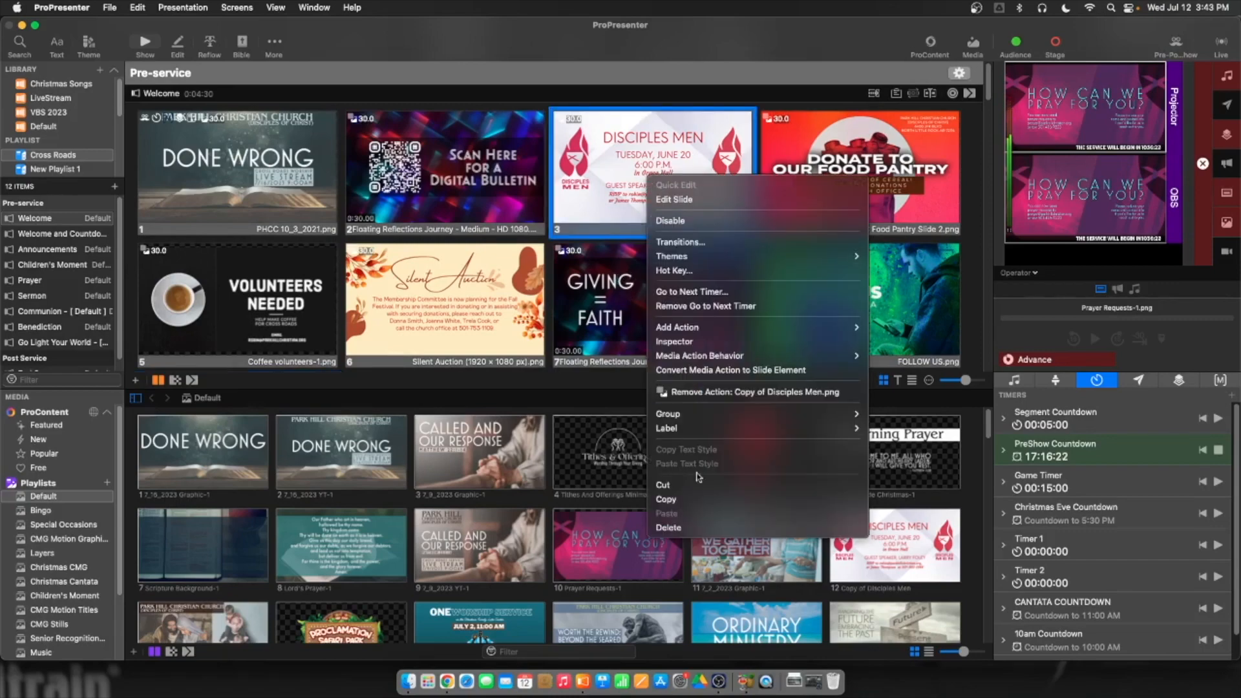
pyautogui.click(693, 529)
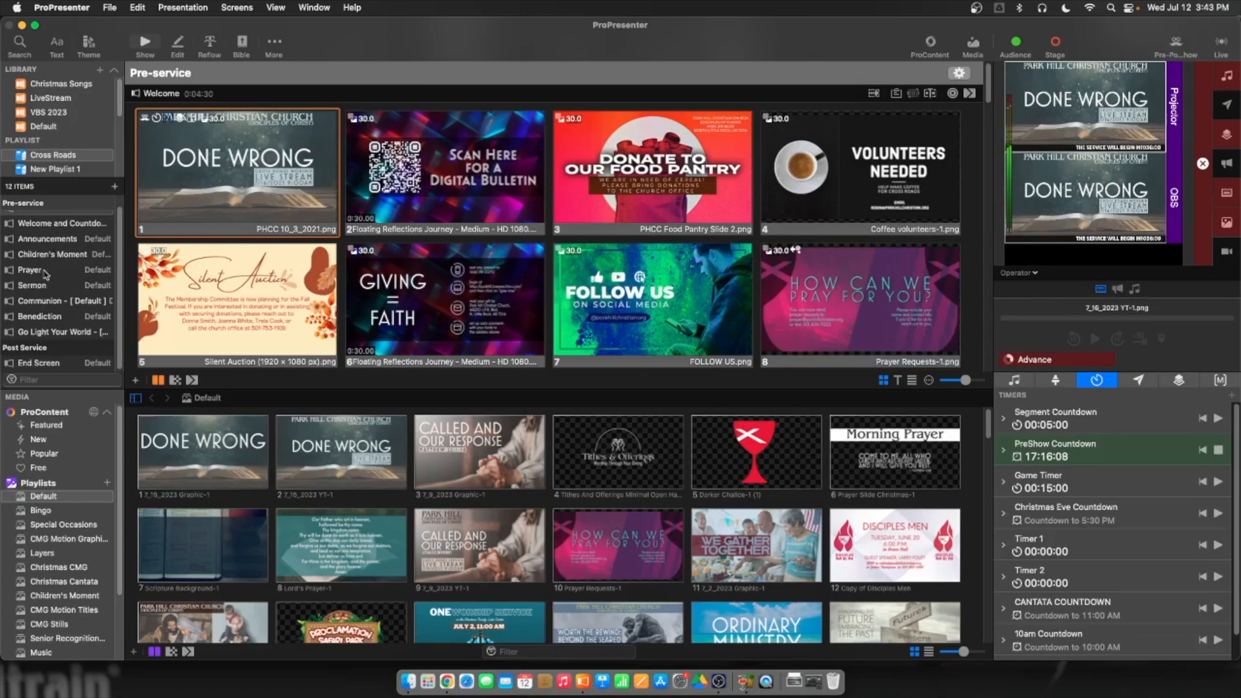
# Review the looping Welcome slides through to the Welcome and Countdown presentation that follows them
pyautogui.doubleClick(45, 157)
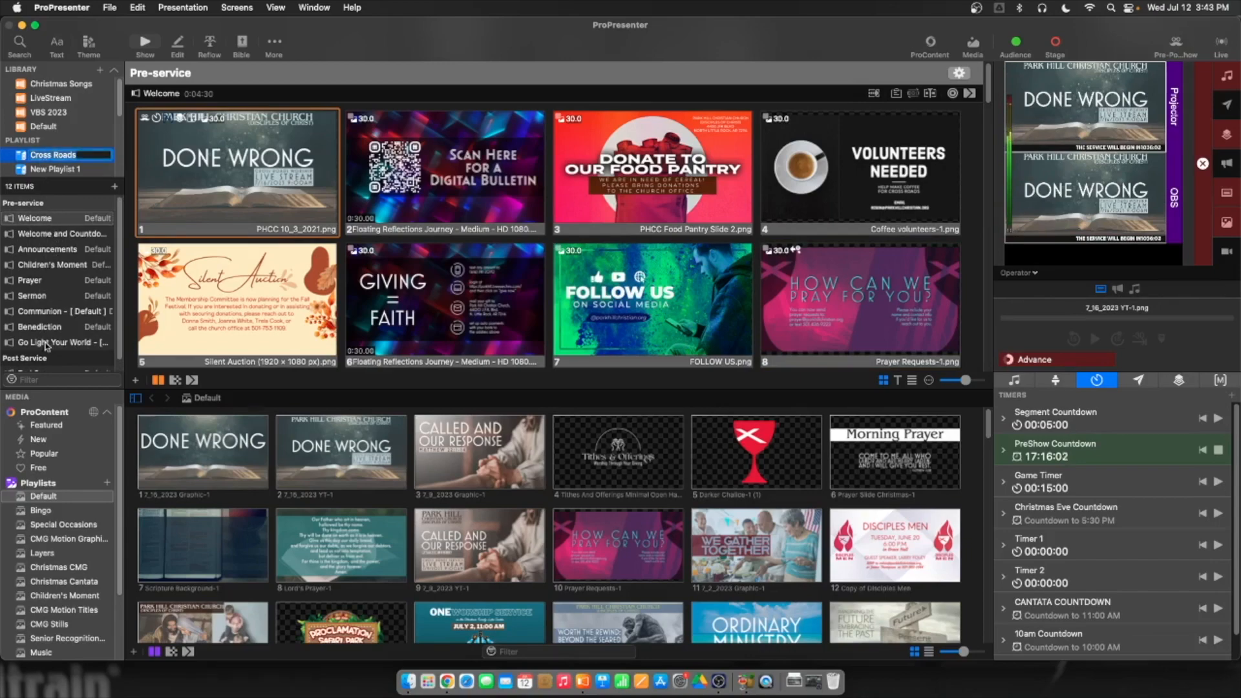
pyautogui.scroll(-3, 182, 279)
pyautogui.scroll(3, 213, 280)
pyautogui.scroll(-2, 240, 281)
pyautogui.scroll(3, 240, 281)
pyautogui.scroll(-2, 199, 292)
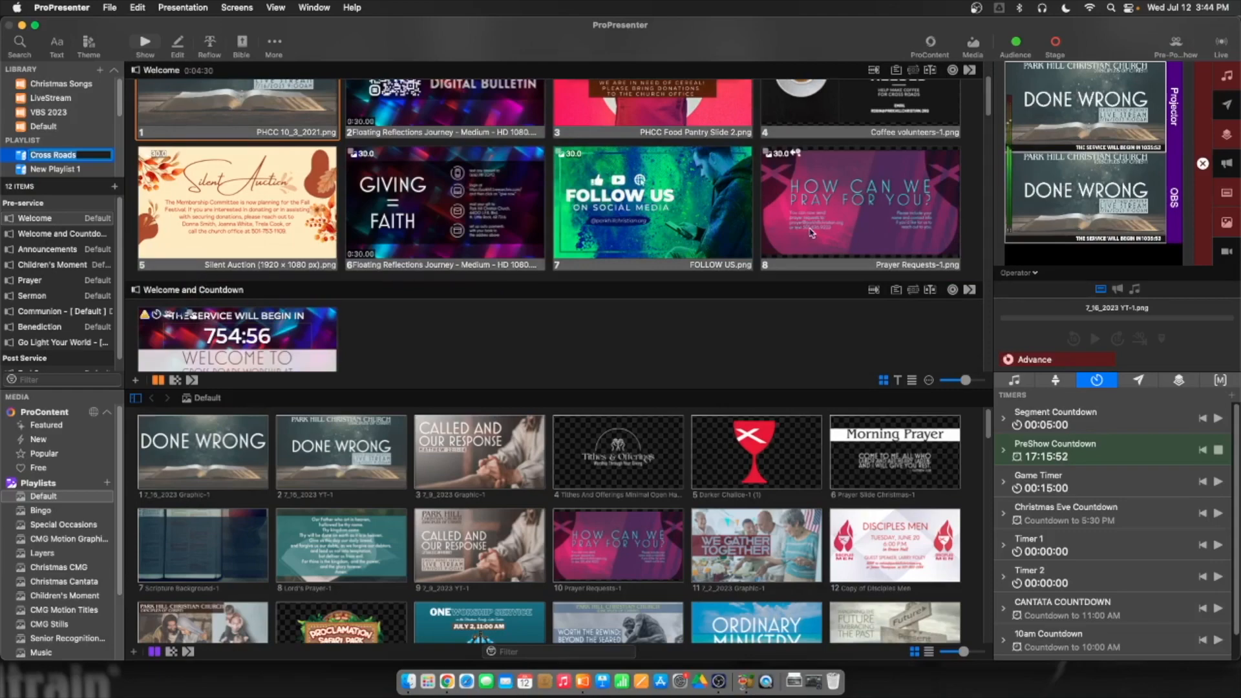
pyautogui.scroll(1, 586, 208)
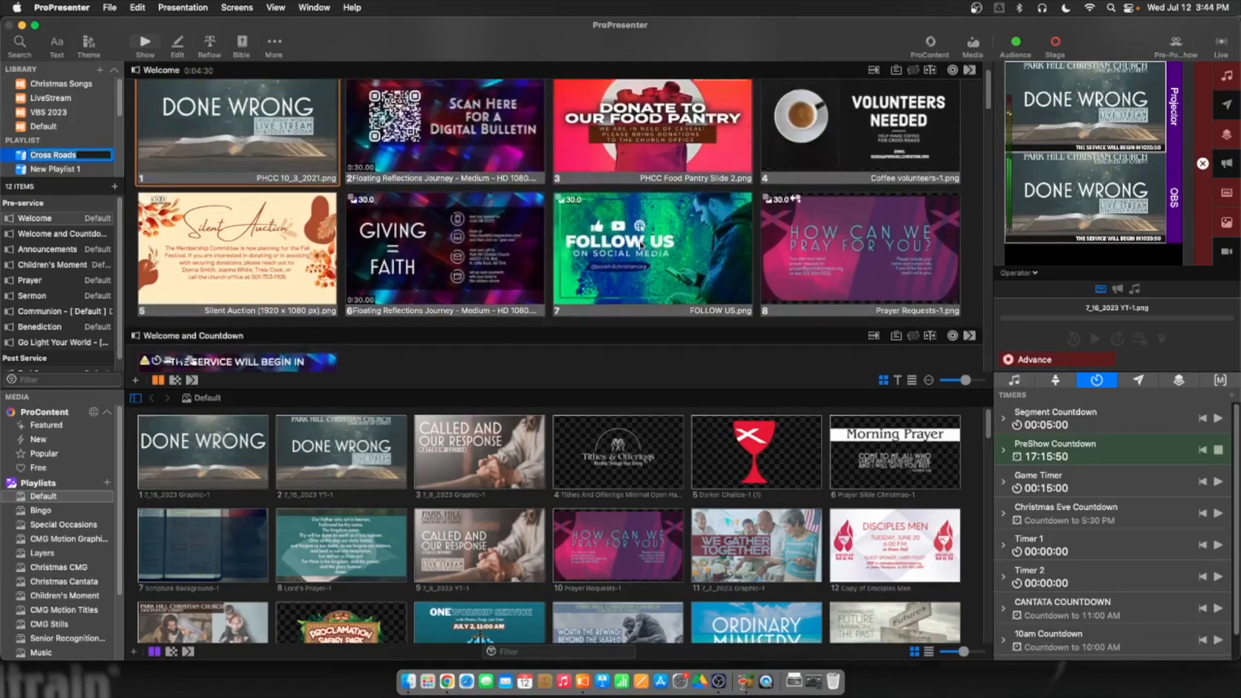
pyautogui.scroll(-2, 641, 246)
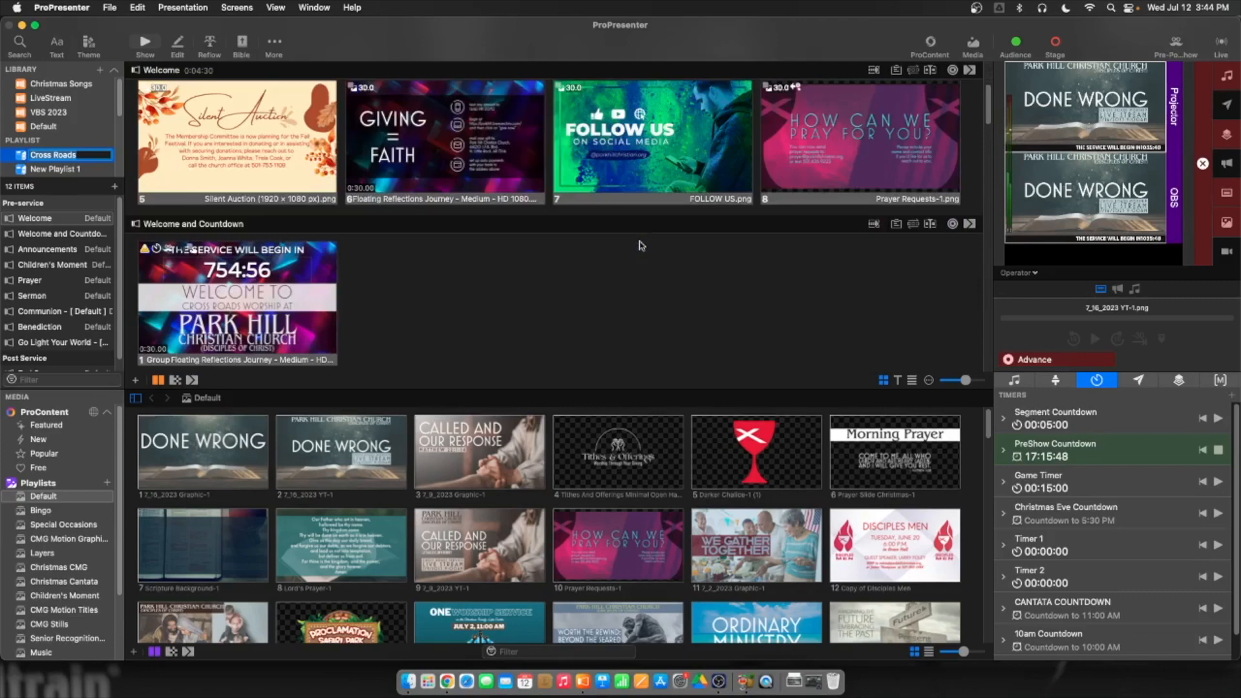
# Show the Welcome and Countdown slide live and look over the Announcements slides that follow it
pyautogui.click(388, 312)
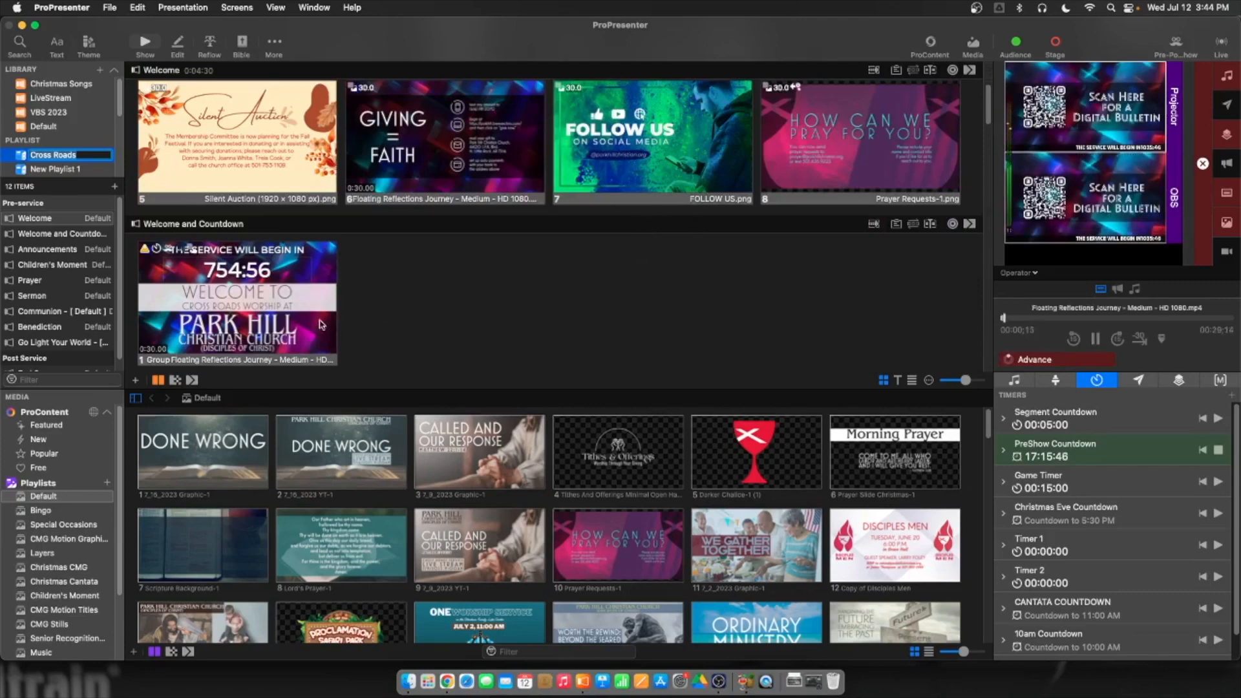
pyautogui.click(237, 309)
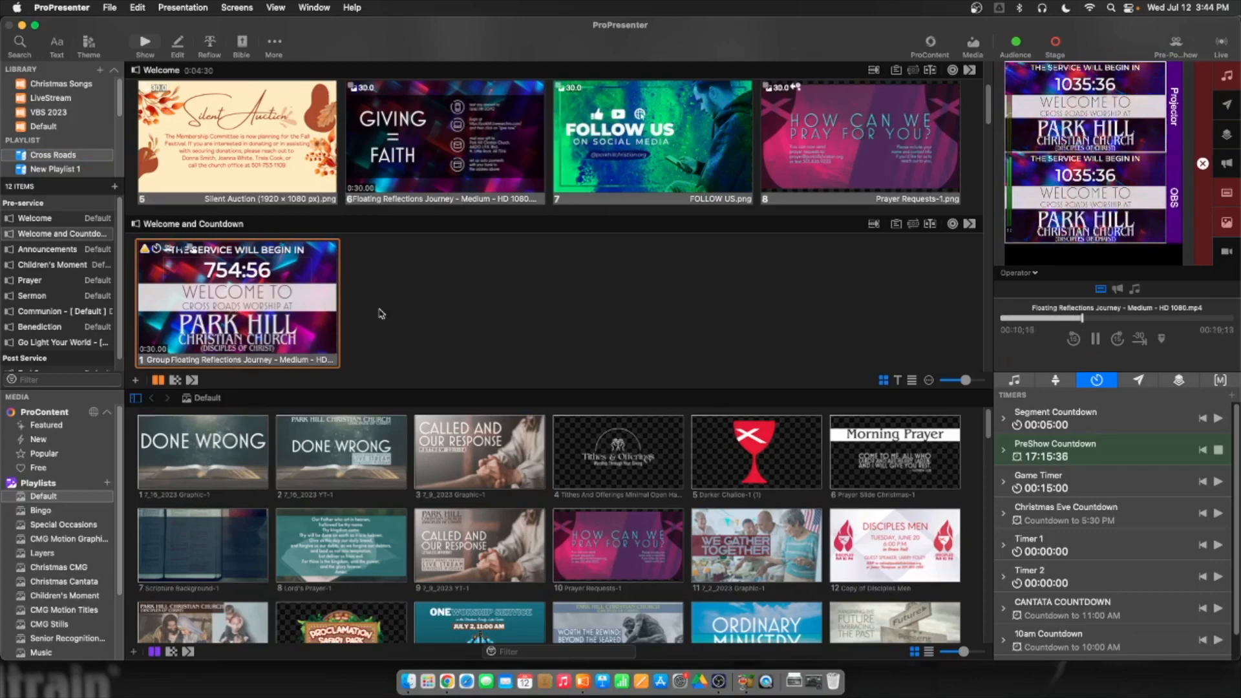
pyautogui.scroll(-1, 381, 314)
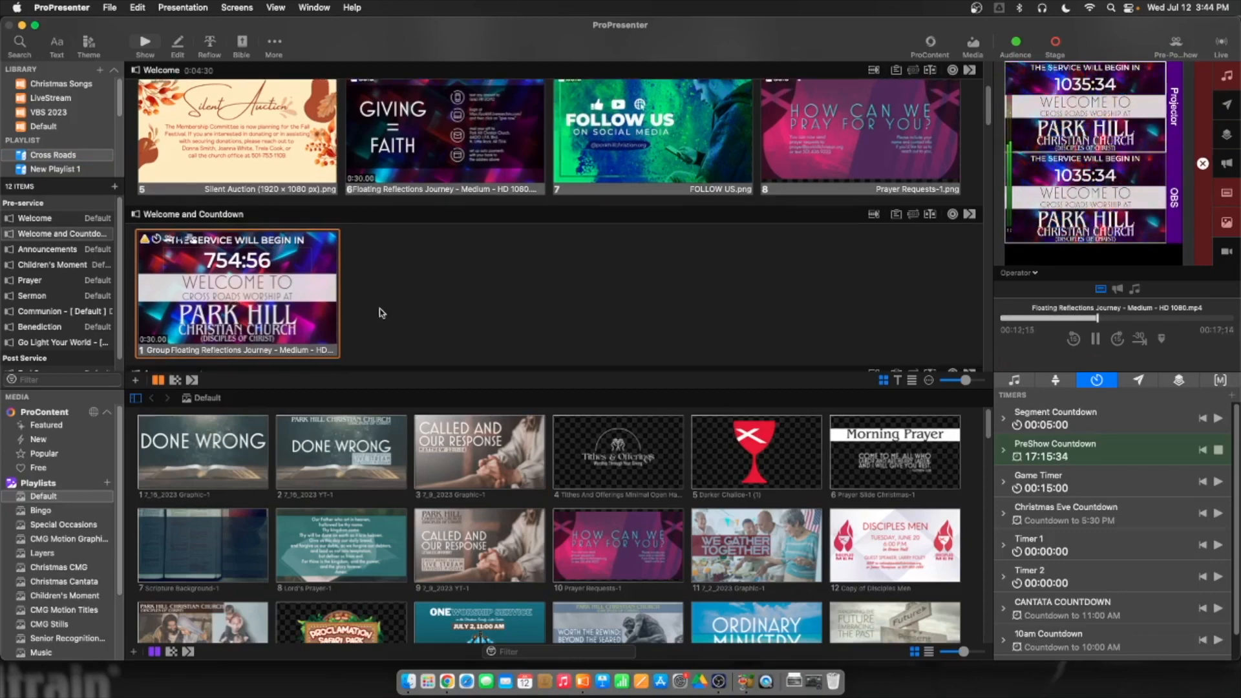
pyautogui.scroll(-5, 382, 313)
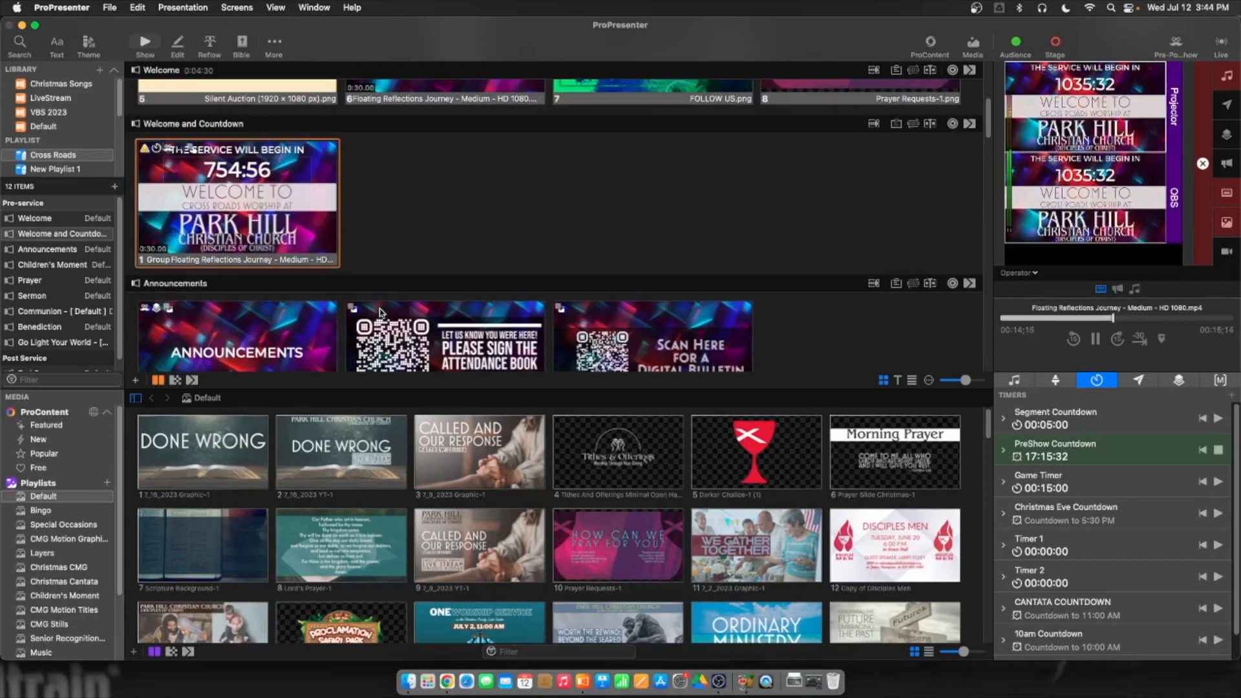
pyautogui.scroll(-1, 392, 231)
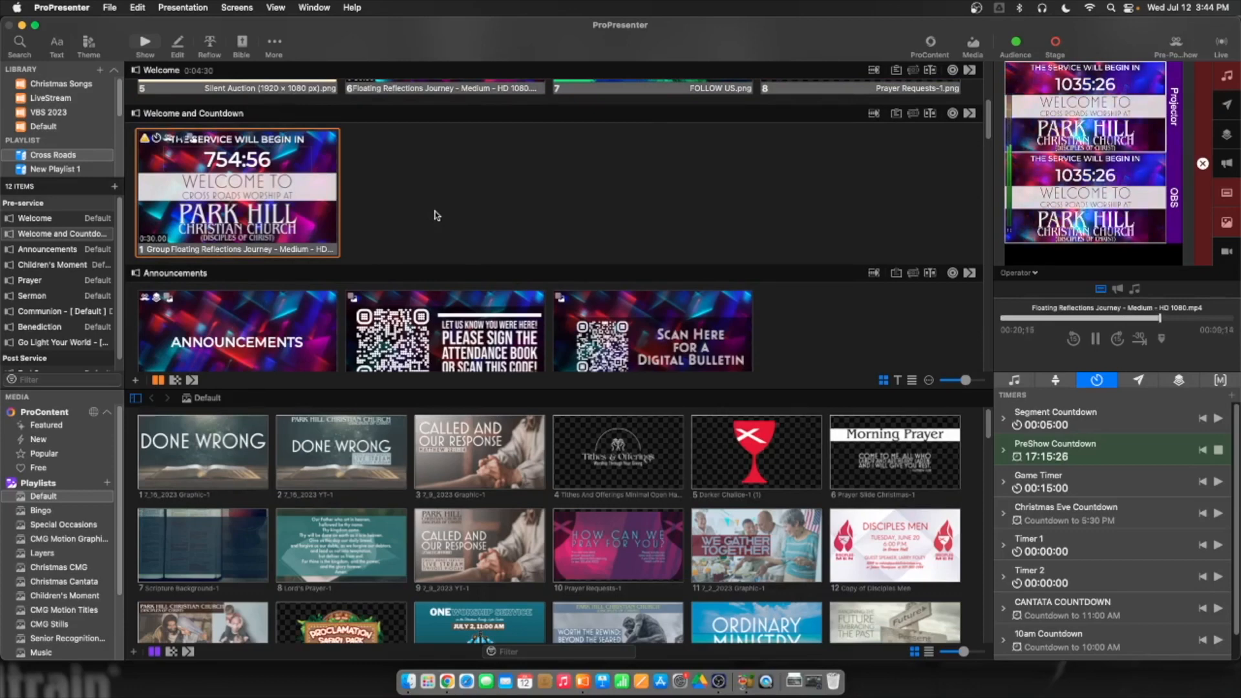
pyautogui.scroll(1, 324, 226)
pyautogui.scroll(-2, 278, 243)
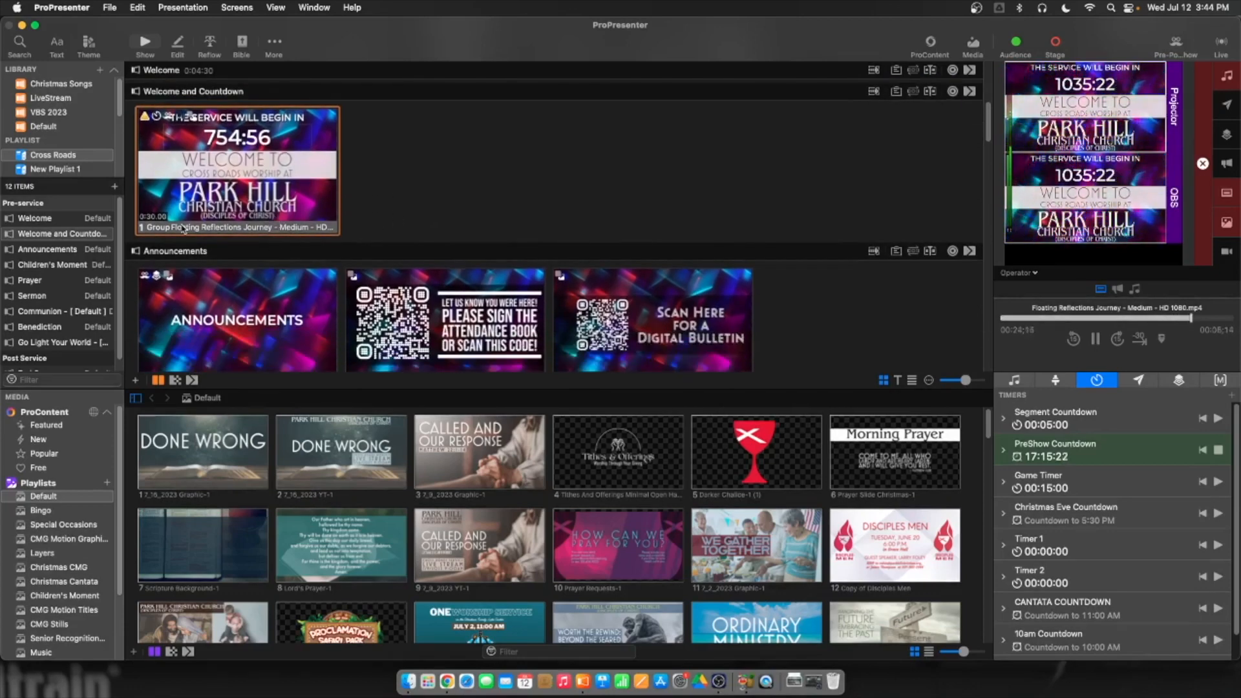
# Replace the graphic on the first and fifth Sermon slides with 7_16_2023 Graphic-1 and show the first one live
pyautogui.click(40, 297)
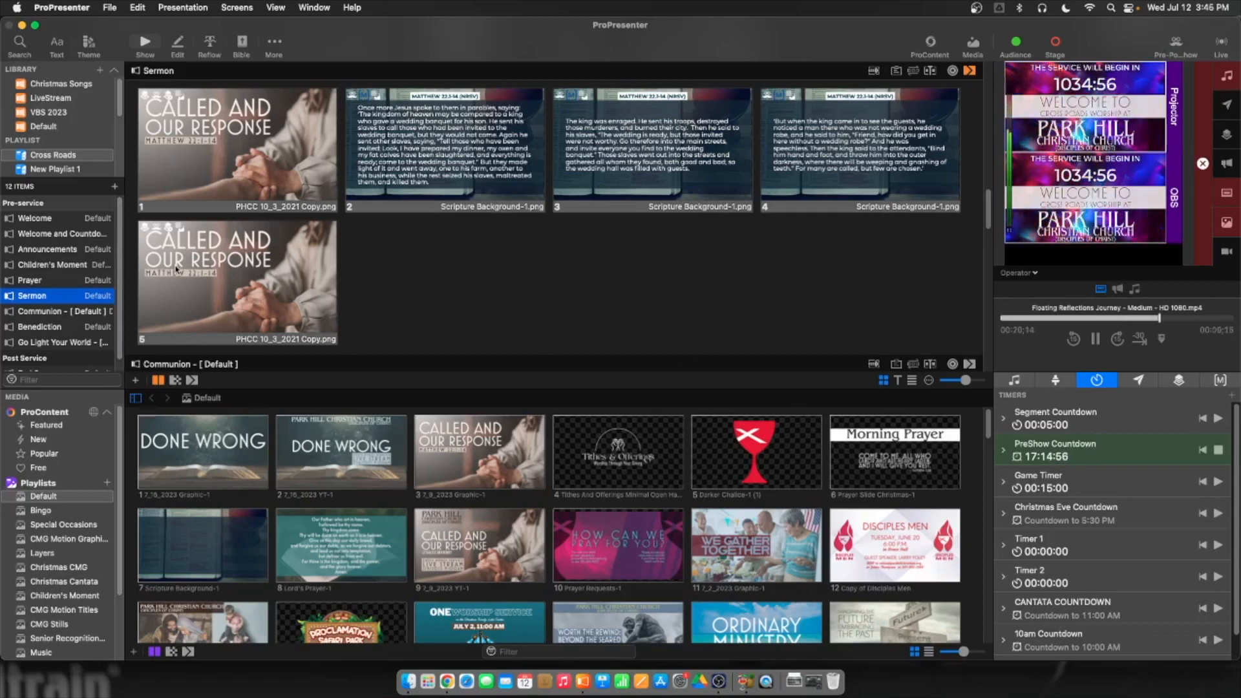
pyautogui.click(213, 463)
pyautogui.moveTo(212, 463); pyautogui.dragTo(234, 160)
pyautogui.moveTo(182, 470); pyautogui.dragTo(197, 328)
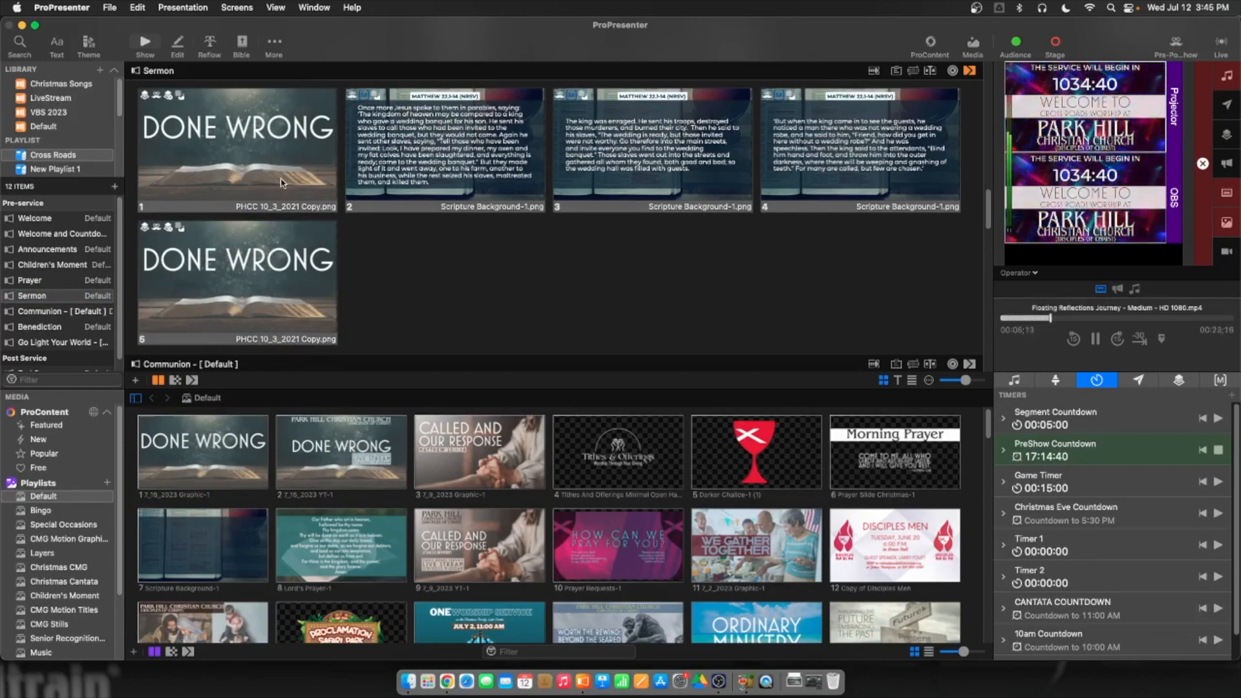
pyautogui.click(230, 158)
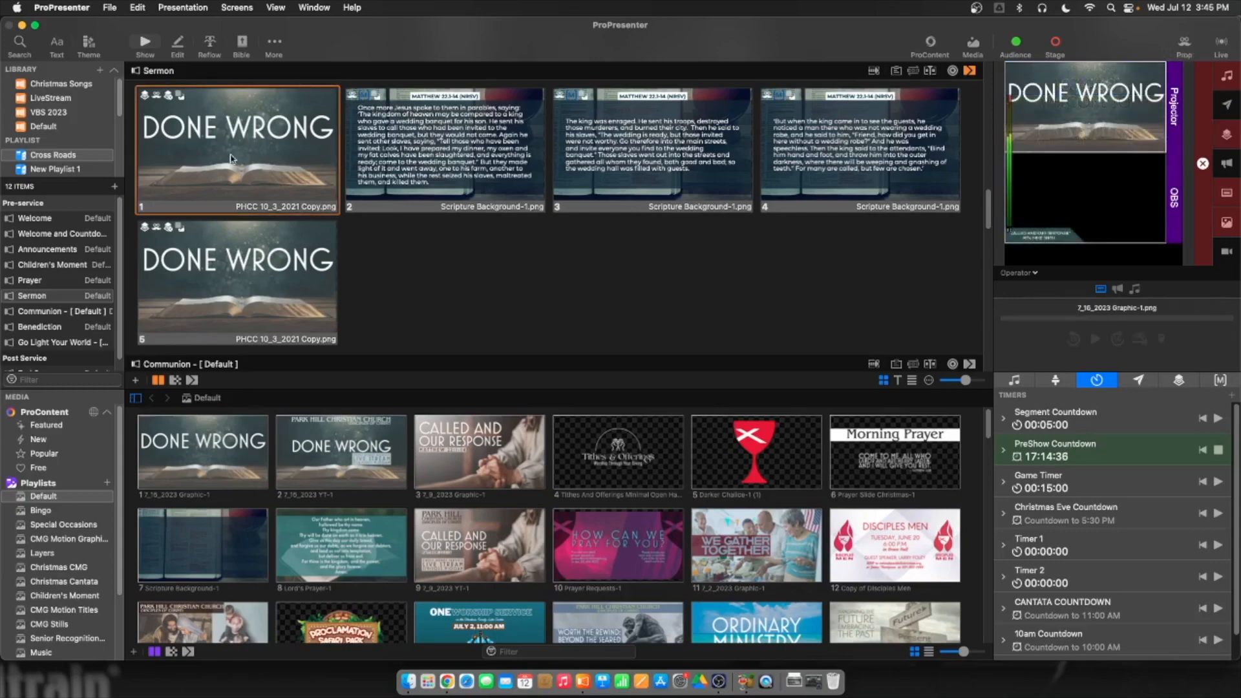
# Clear the audio layer to stop the playing pre-service music
pyautogui.scroll(5, 331, 238)
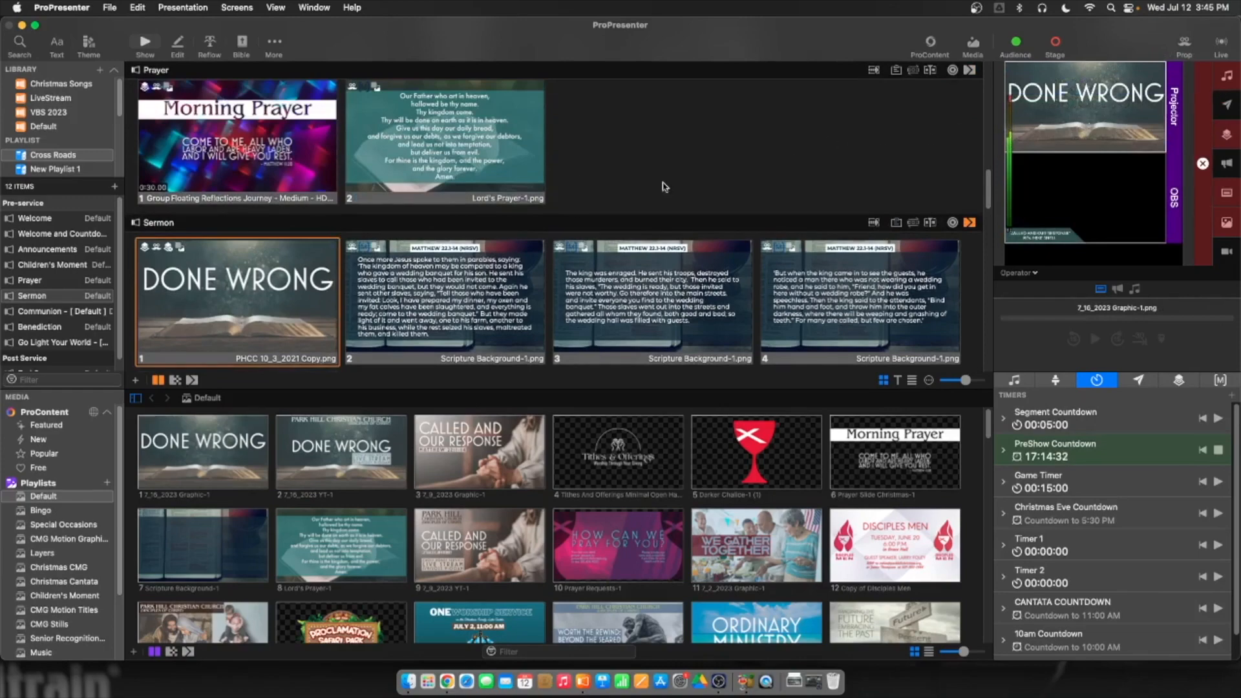
pyautogui.scroll(10, 396, 232)
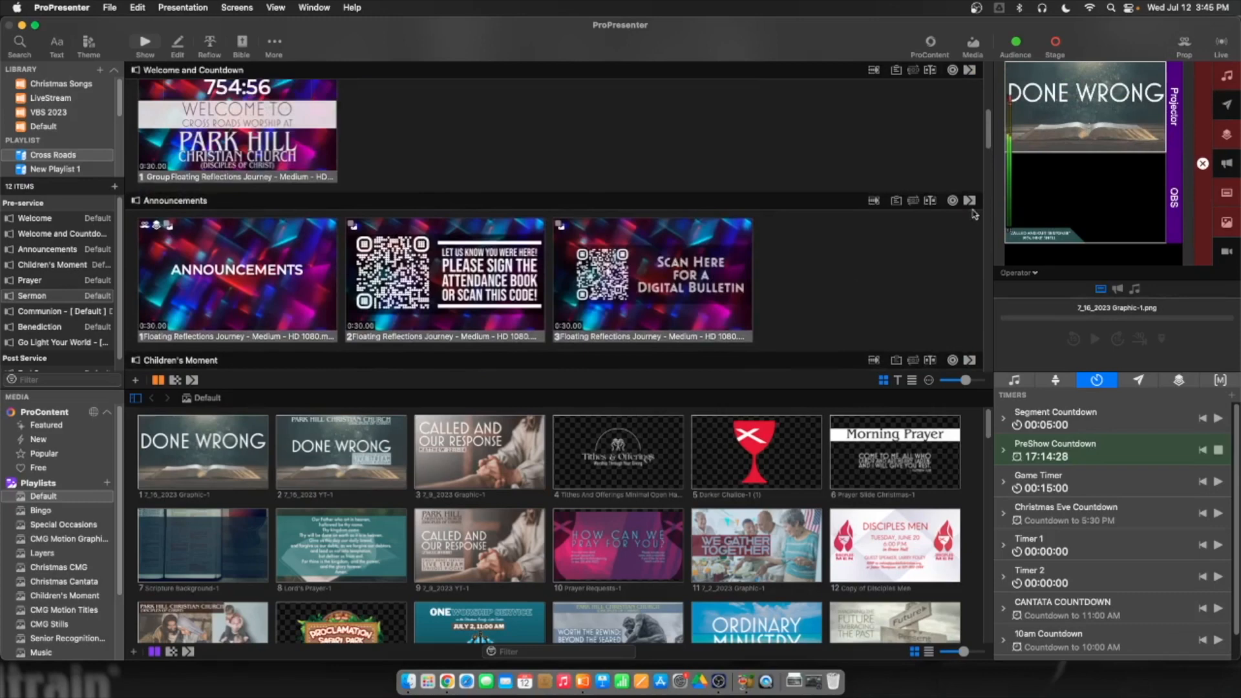
pyautogui.click(1223, 78)
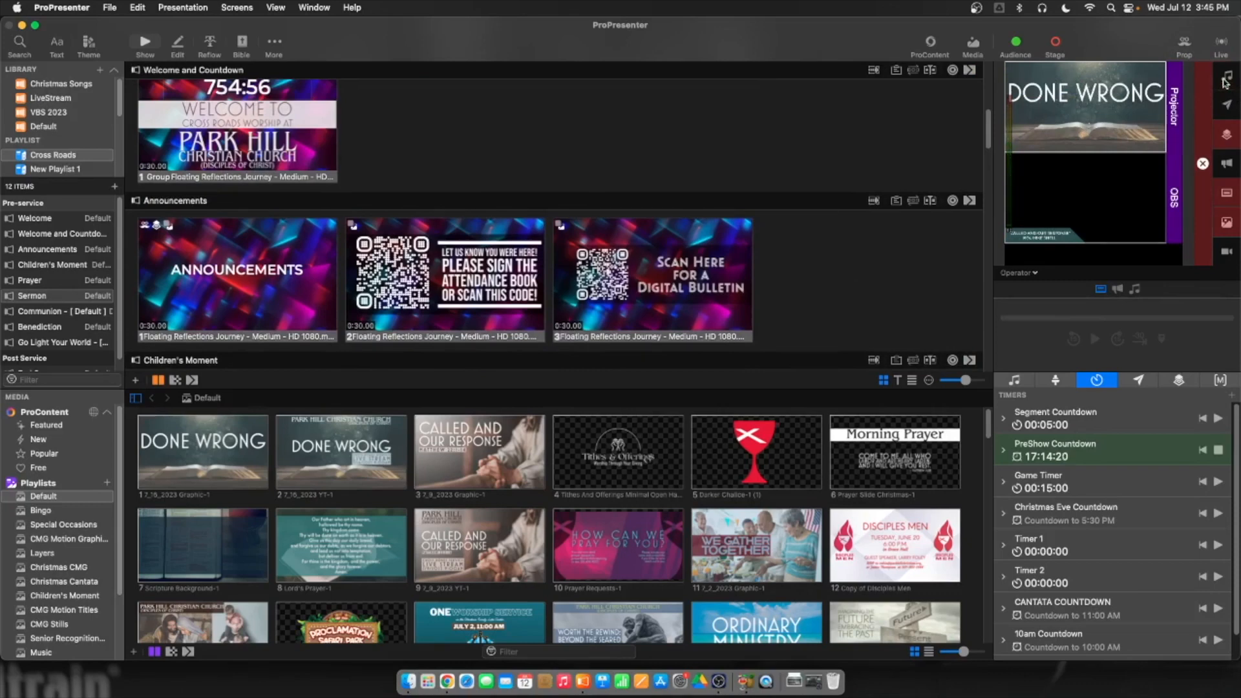
# Show the Children's Moment, Morning Prayer and first Sermon slides live in turn to check their lower thirds on the OBS output
pyautogui.scroll(-5, 505, 314)
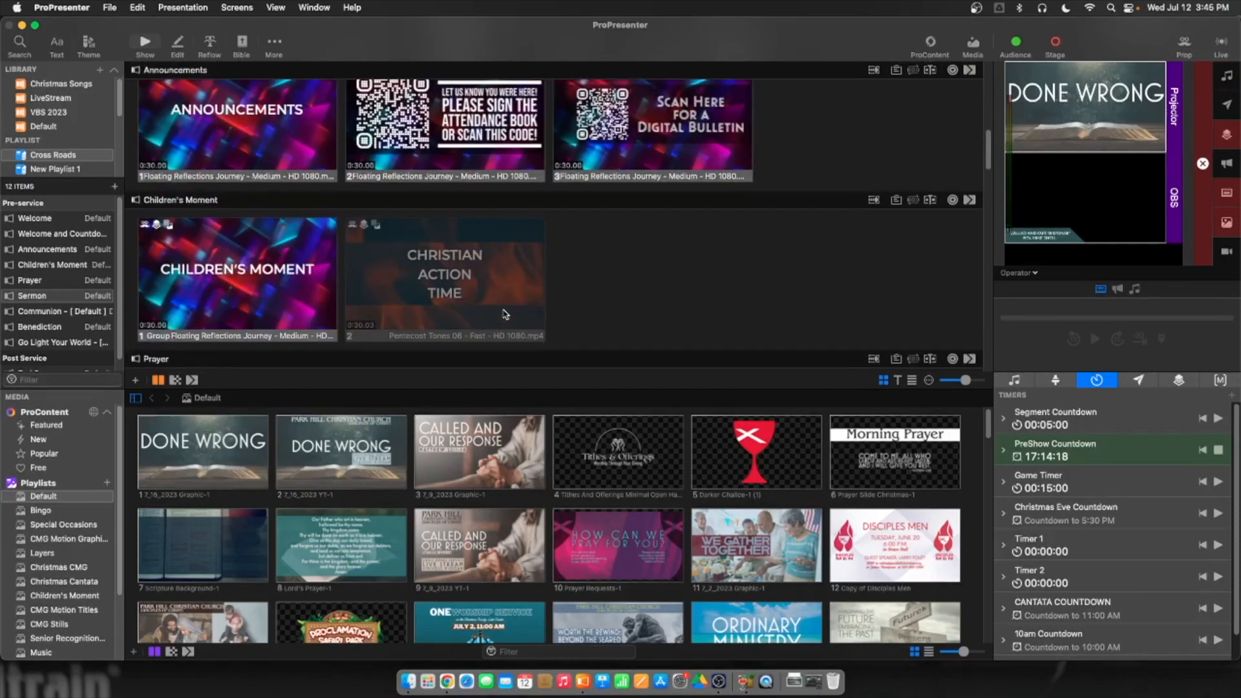
pyautogui.scroll(-3, 505, 314)
pyautogui.scroll(-3, 505, 314)
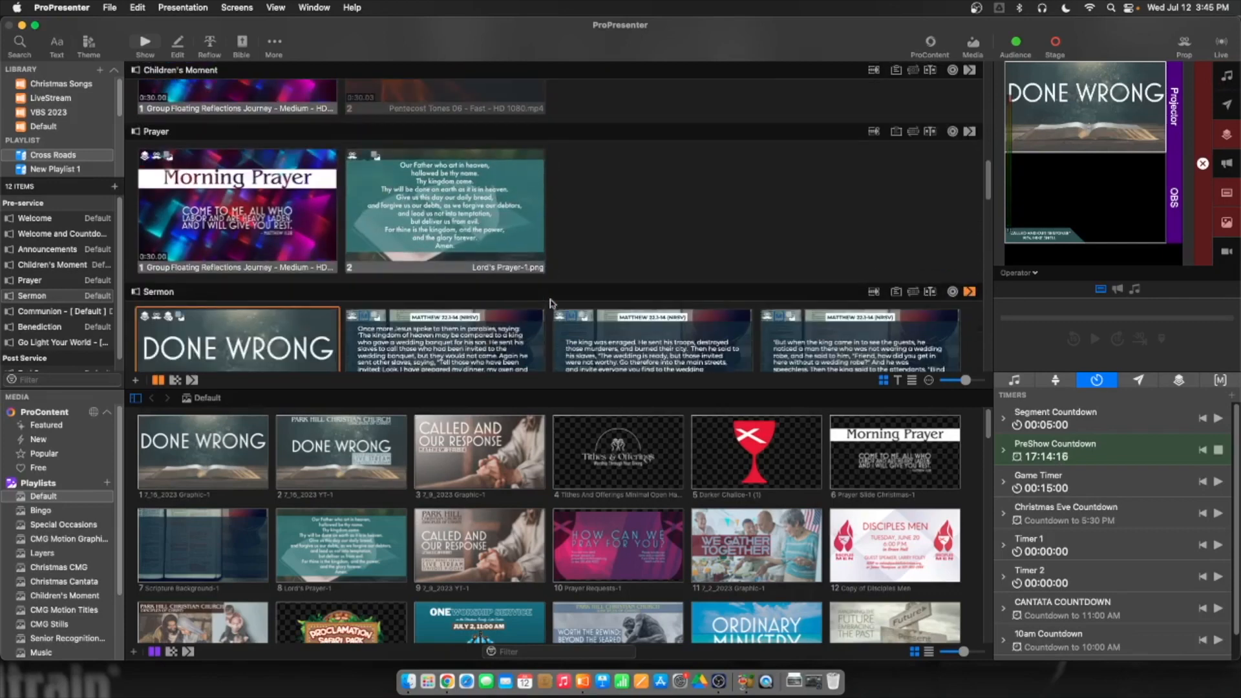
pyautogui.scroll(-5, 713, 193)
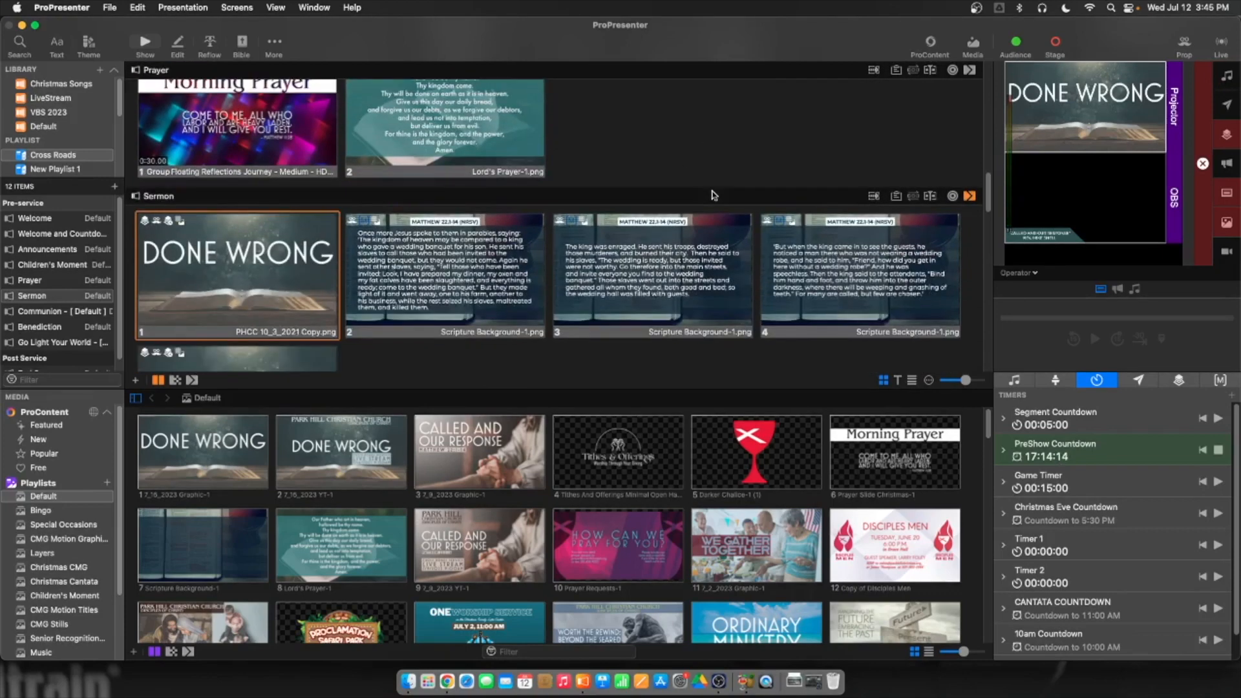
pyautogui.scroll(-1, 713, 194)
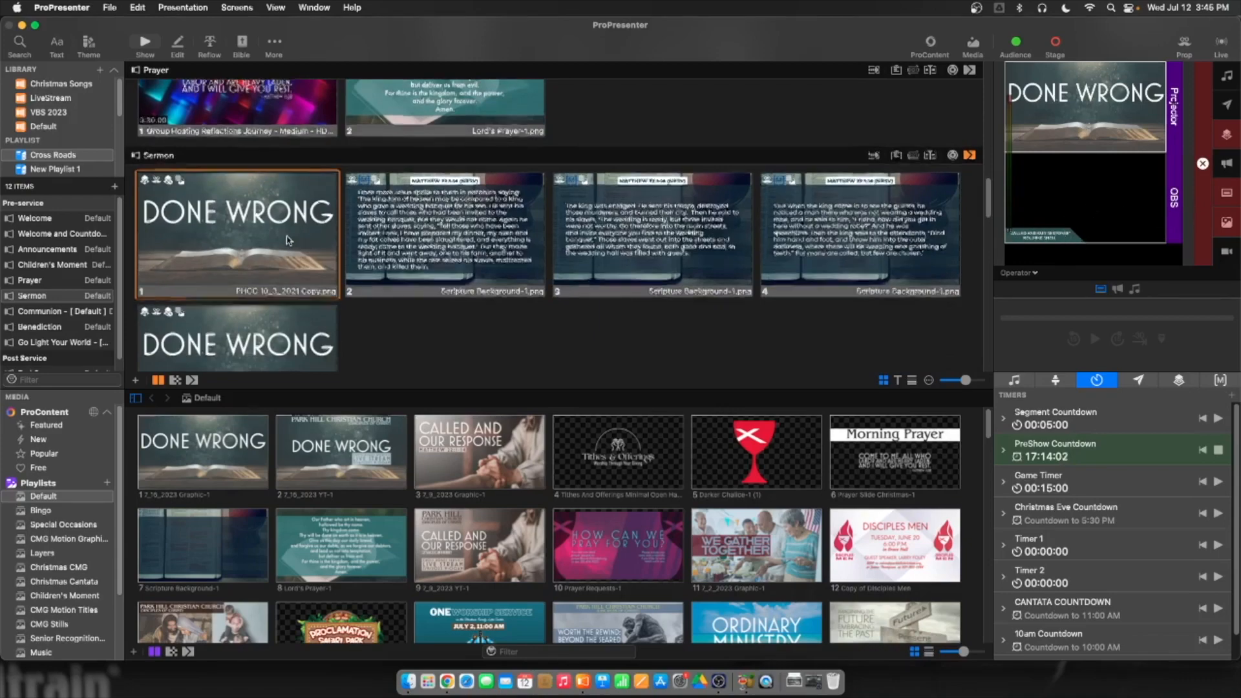
pyautogui.scroll(5, 336, 229)
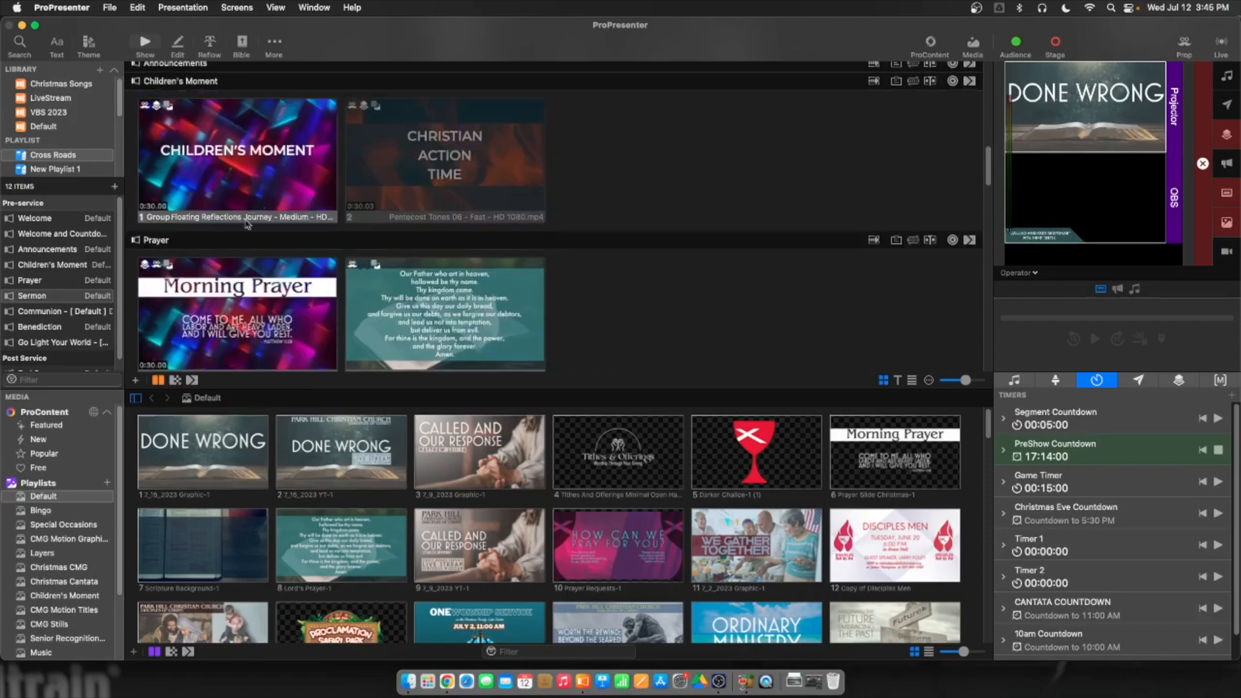
pyautogui.click(263, 196)
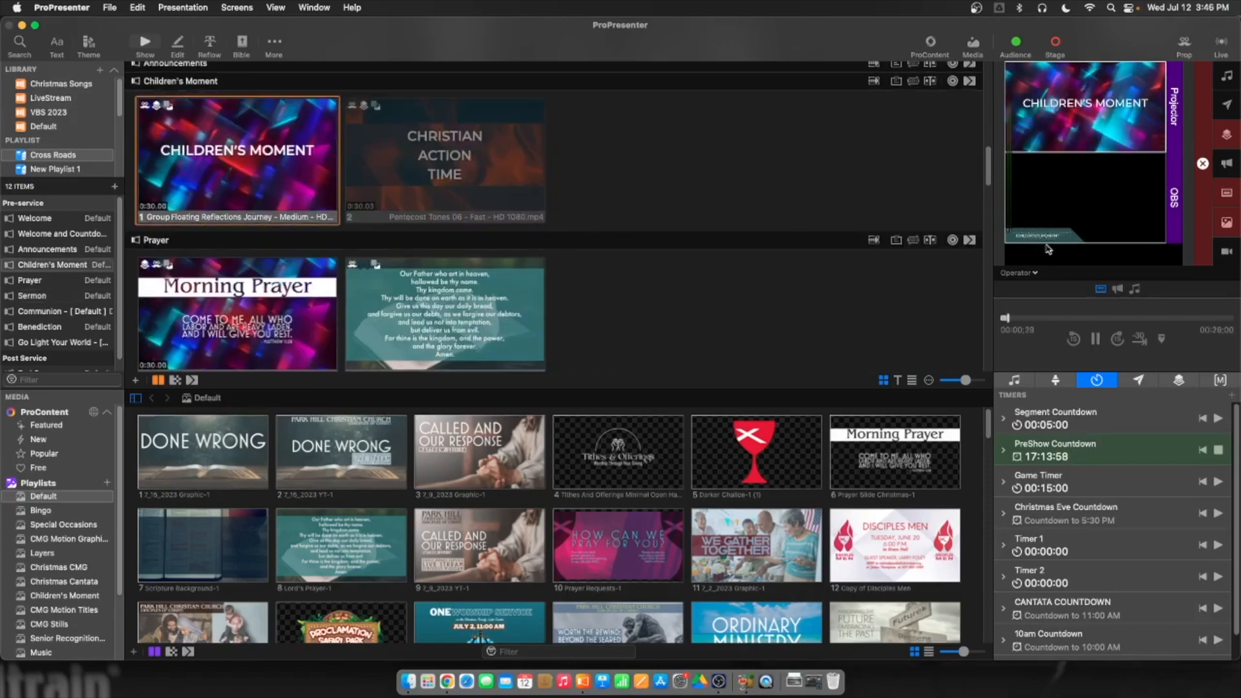
pyautogui.click(602, 247)
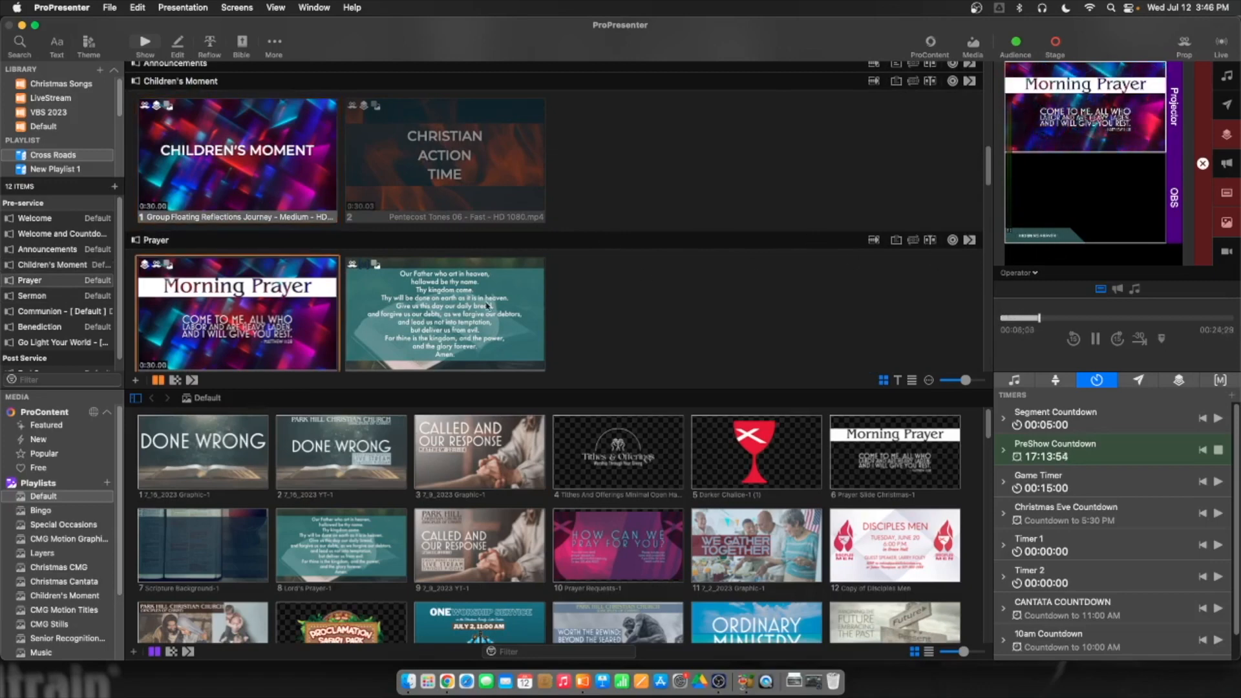
pyautogui.scroll(-4, 487, 307)
pyautogui.click(290, 326)
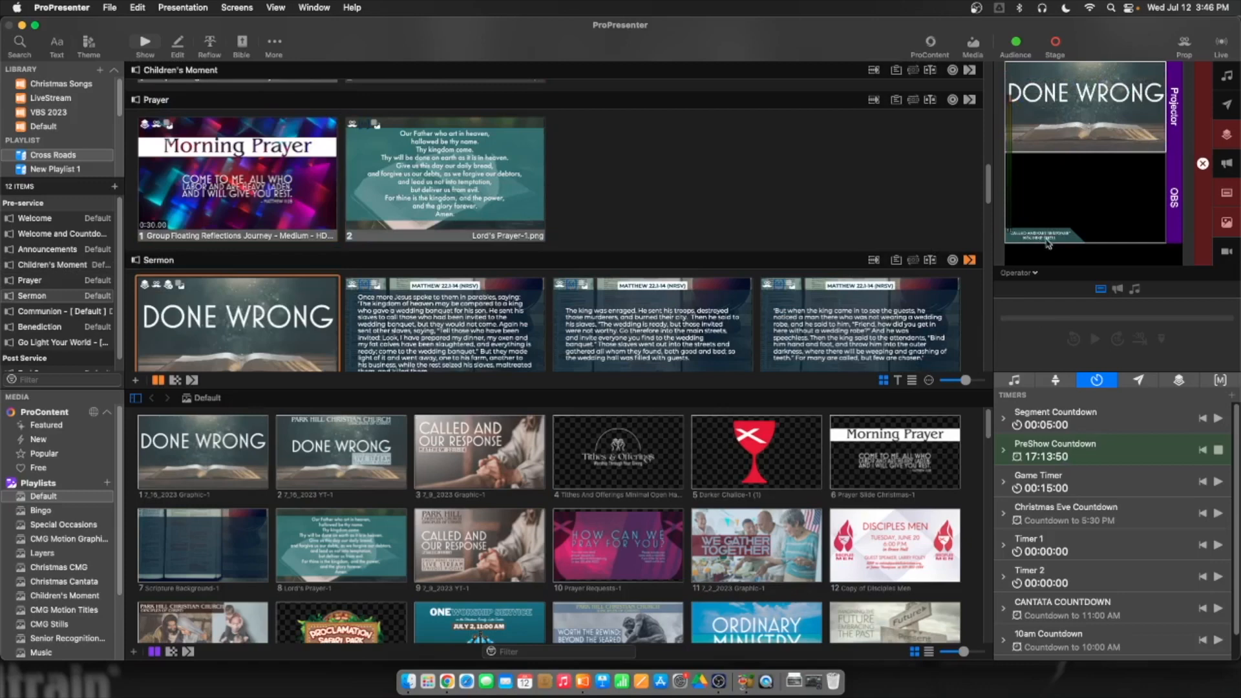
pyautogui.scroll(-2, 592, 319)
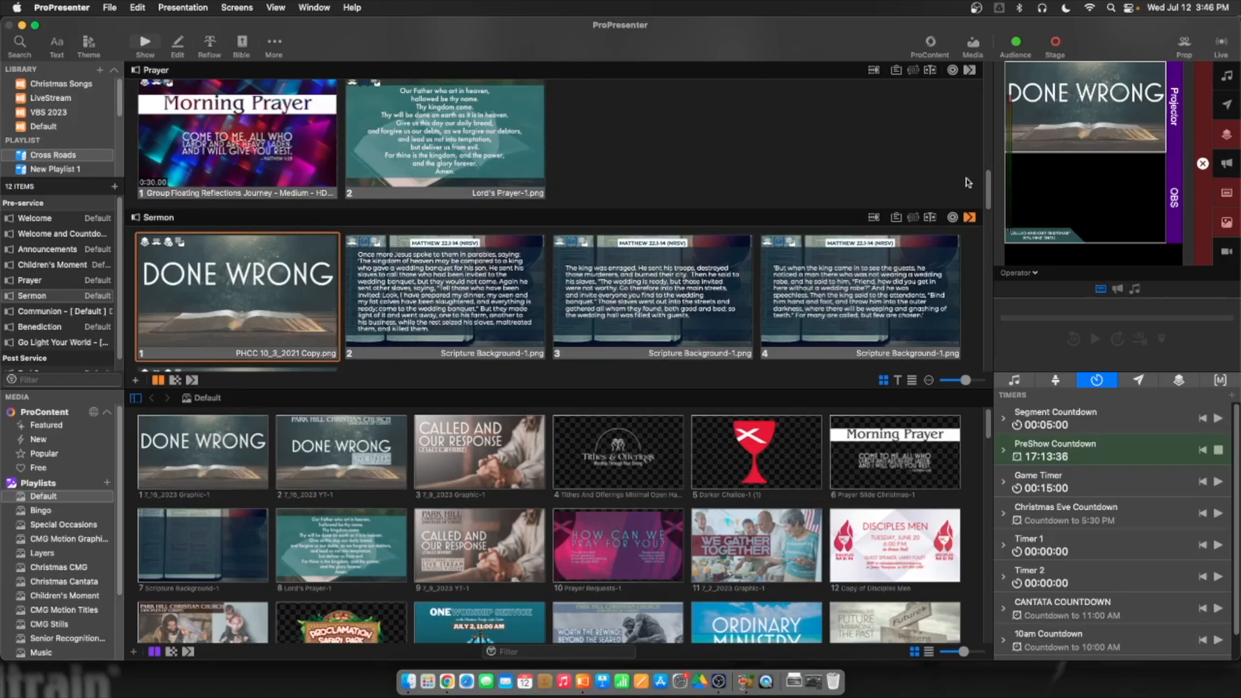
# Open the Props editor and select the Sermon lower-third prop
pyautogui.click(275, 46)
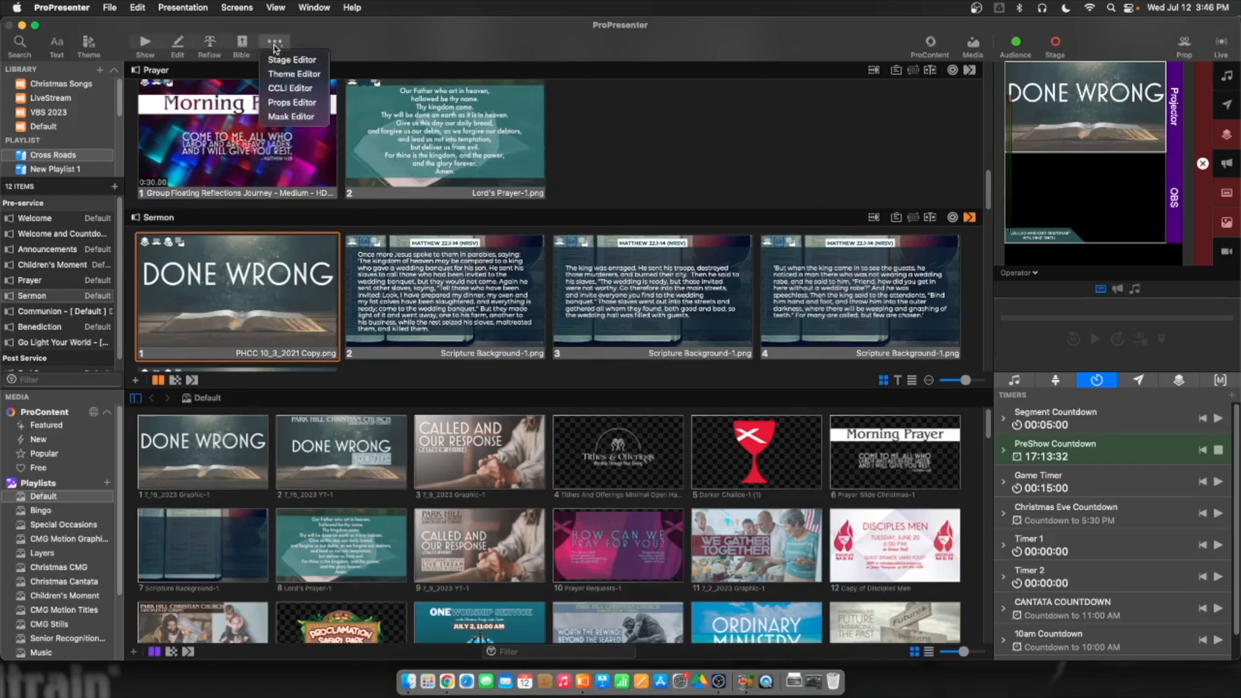
pyautogui.click(288, 103)
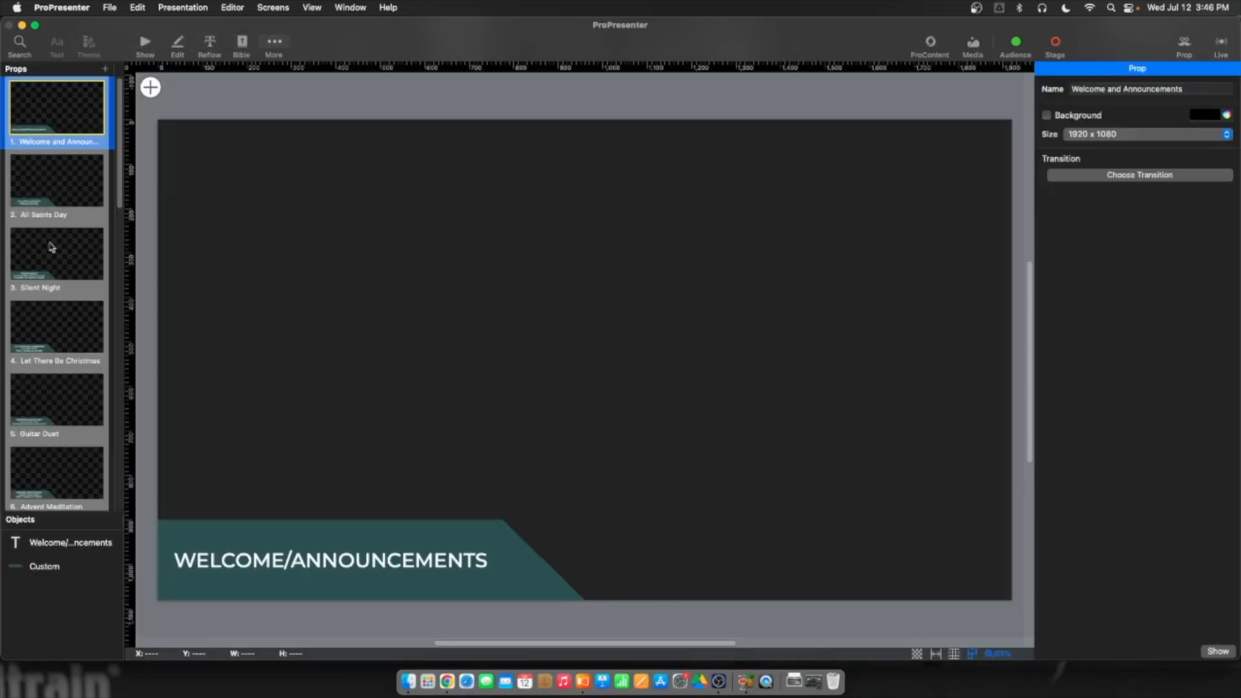
pyautogui.scroll(-3, 66, 413)
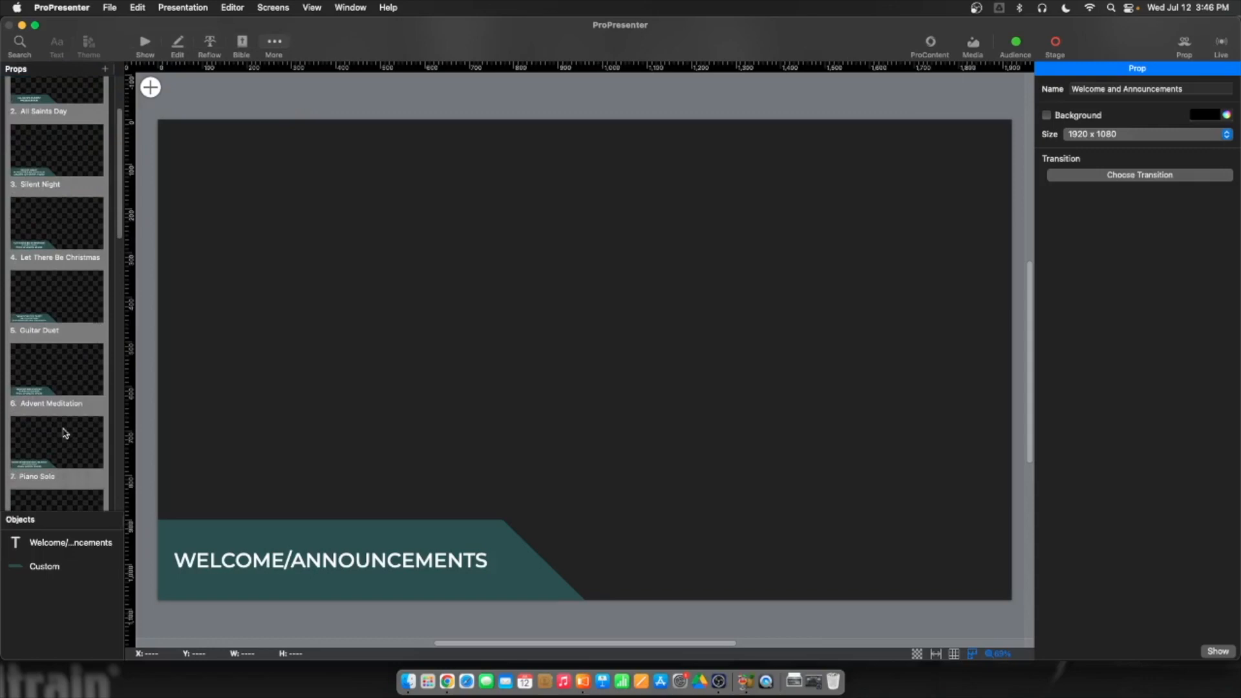
pyautogui.scroll(-1, 61, 381)
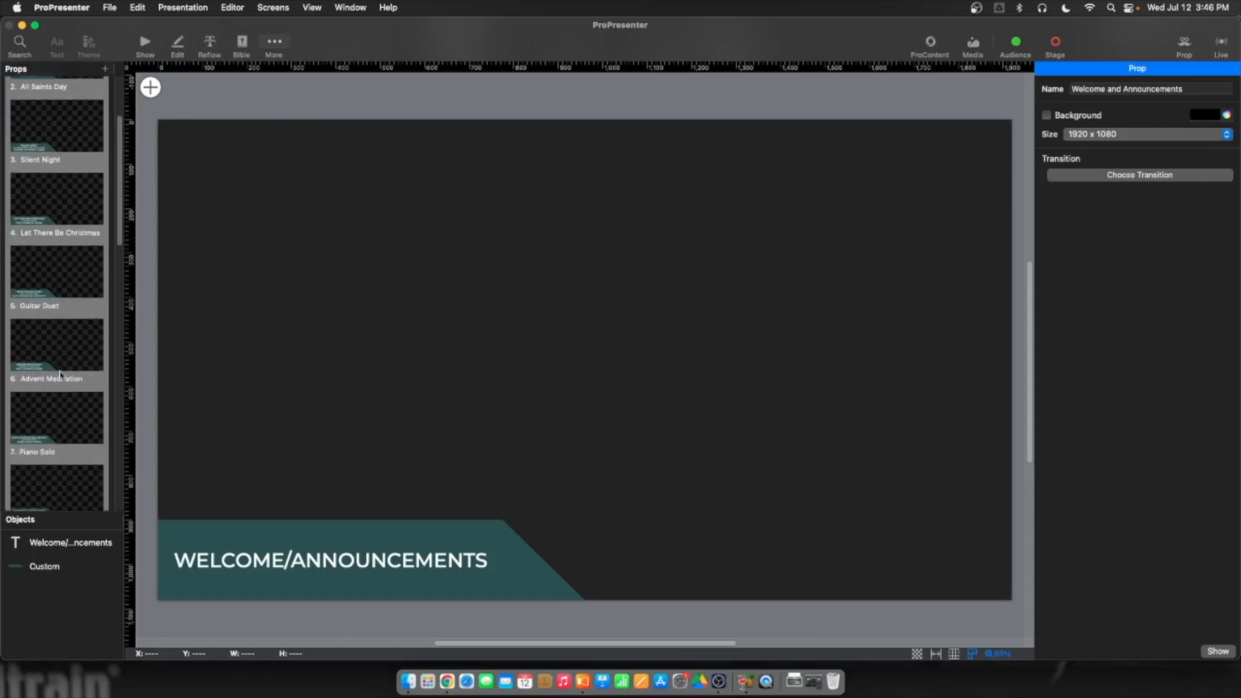
pyautogui.scroll(-6, 65, 332)
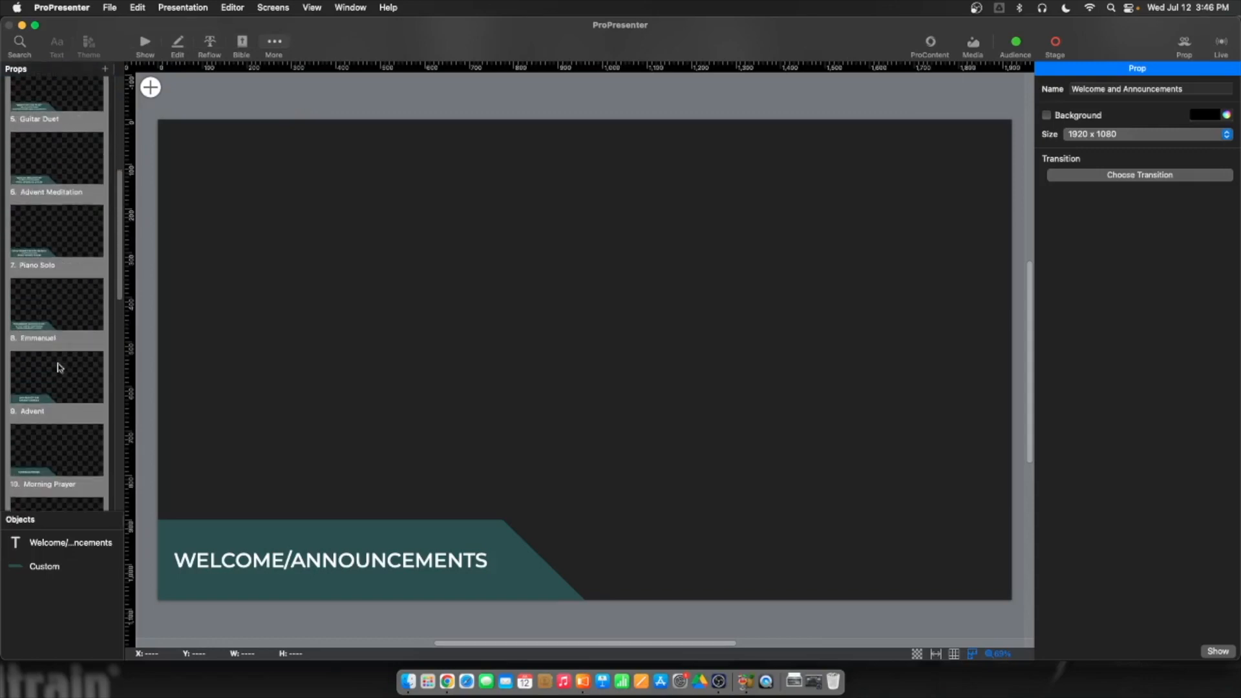
pyautogui.scroll(-8, 57, 367)
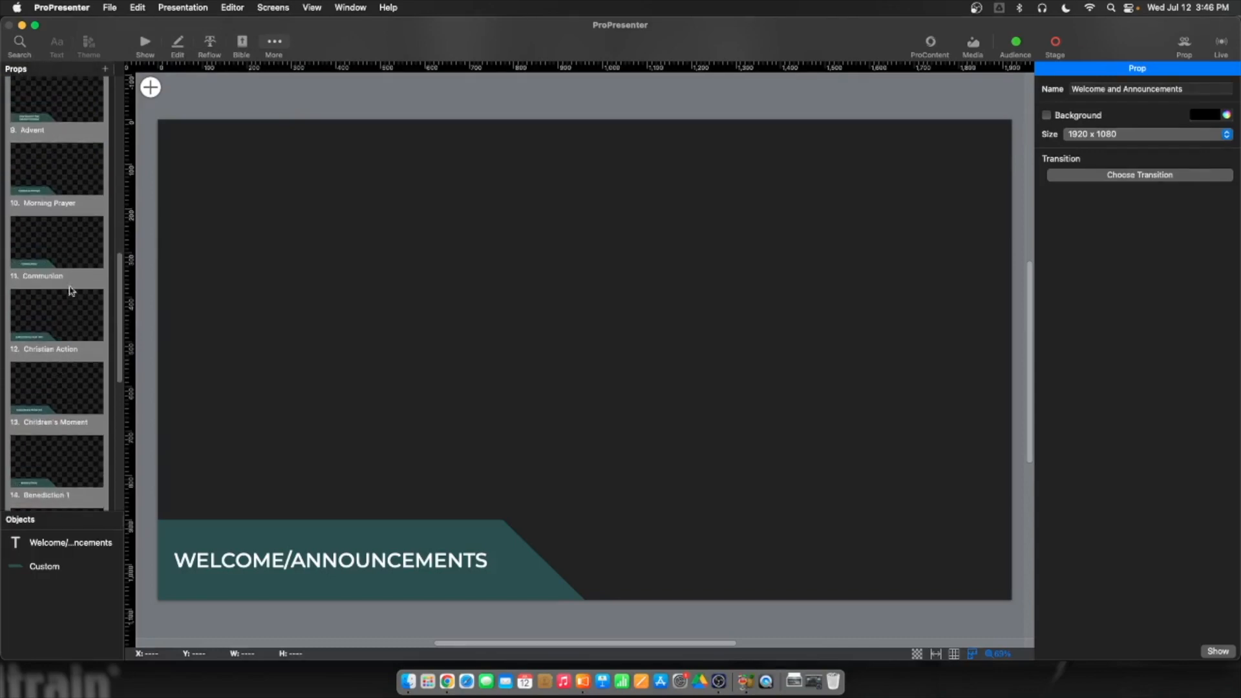
pyautogui.scroll(-8, 57, 356)
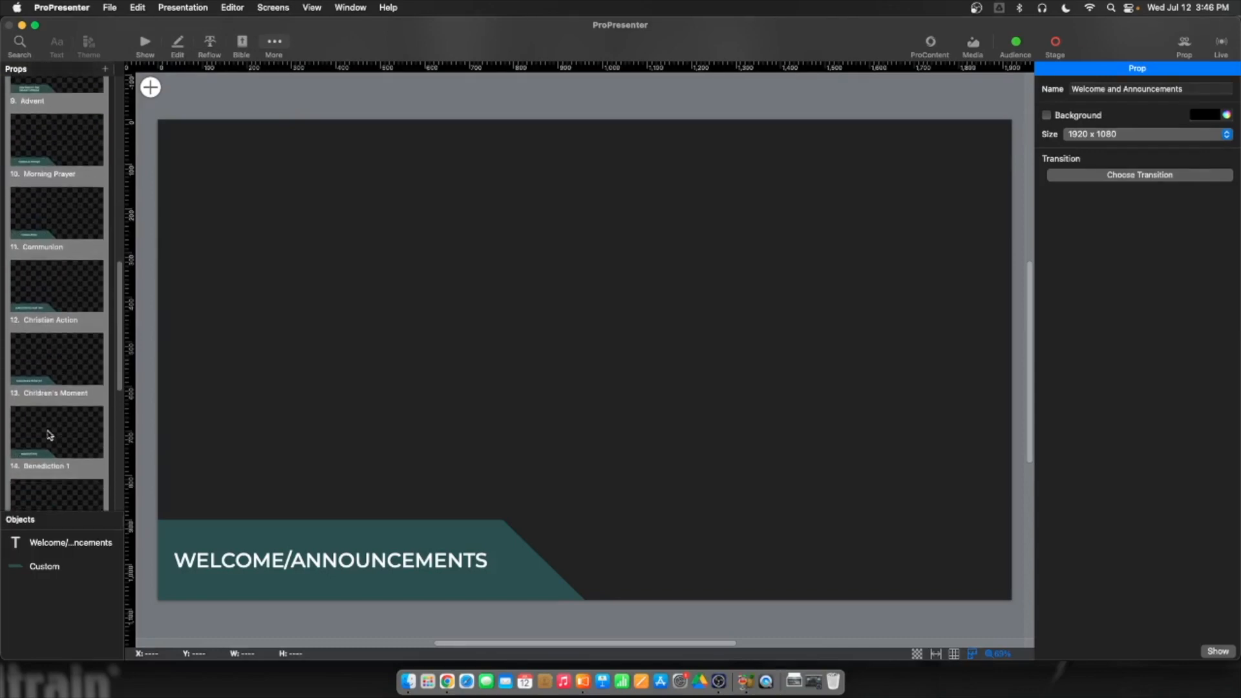
pyautogui.scroll(-1, 56, 373)
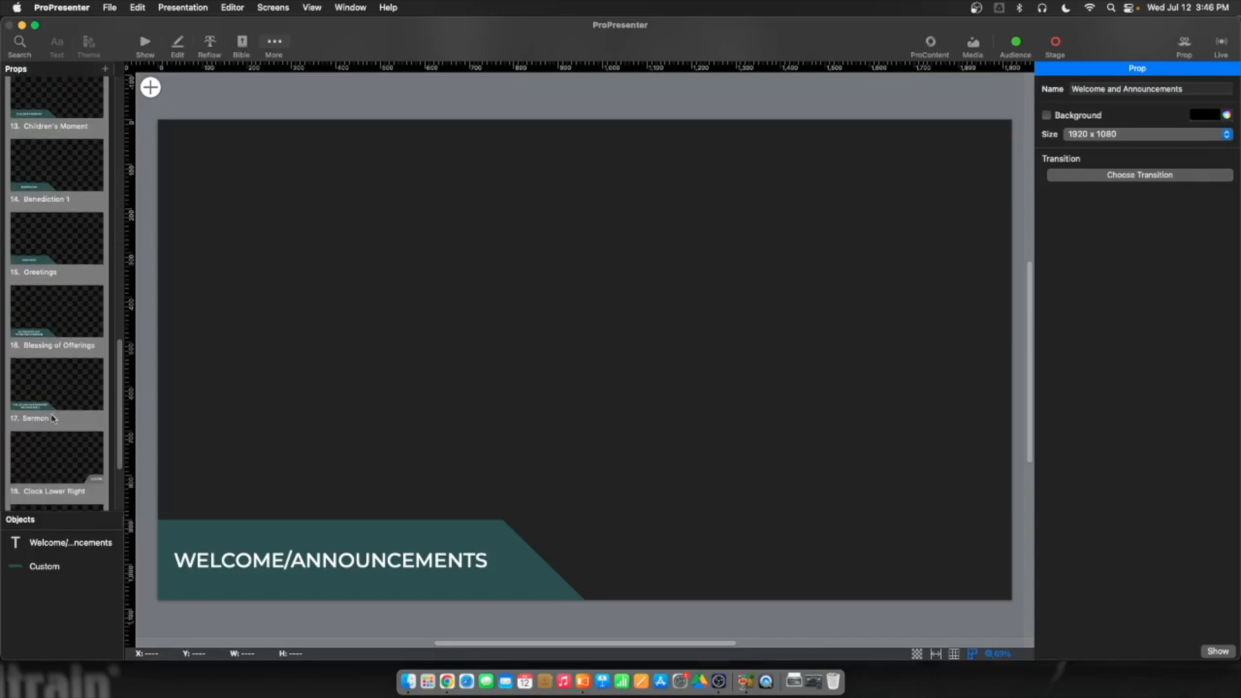
pyautogui.click(52, 397)
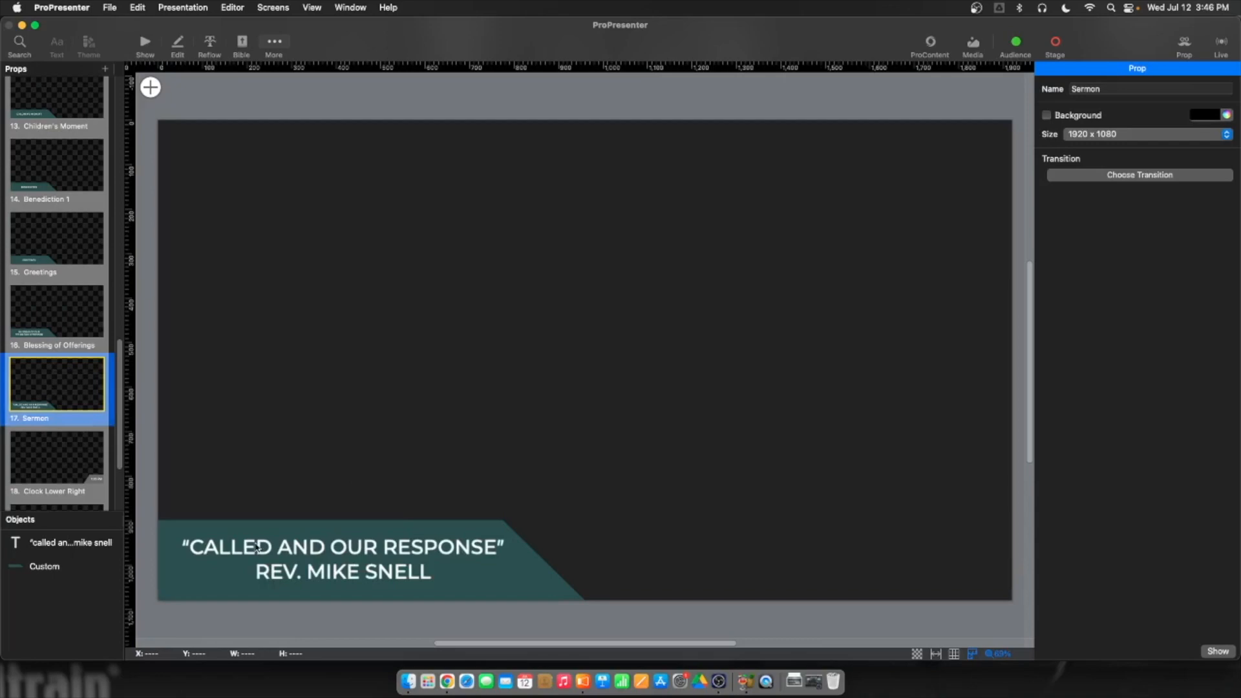
# Replace the sermon title in the Sermon prop's lower third with “DONE WRONG”, keeping the speaker line beneath it
pyautogui.doubleClick(443, 549)
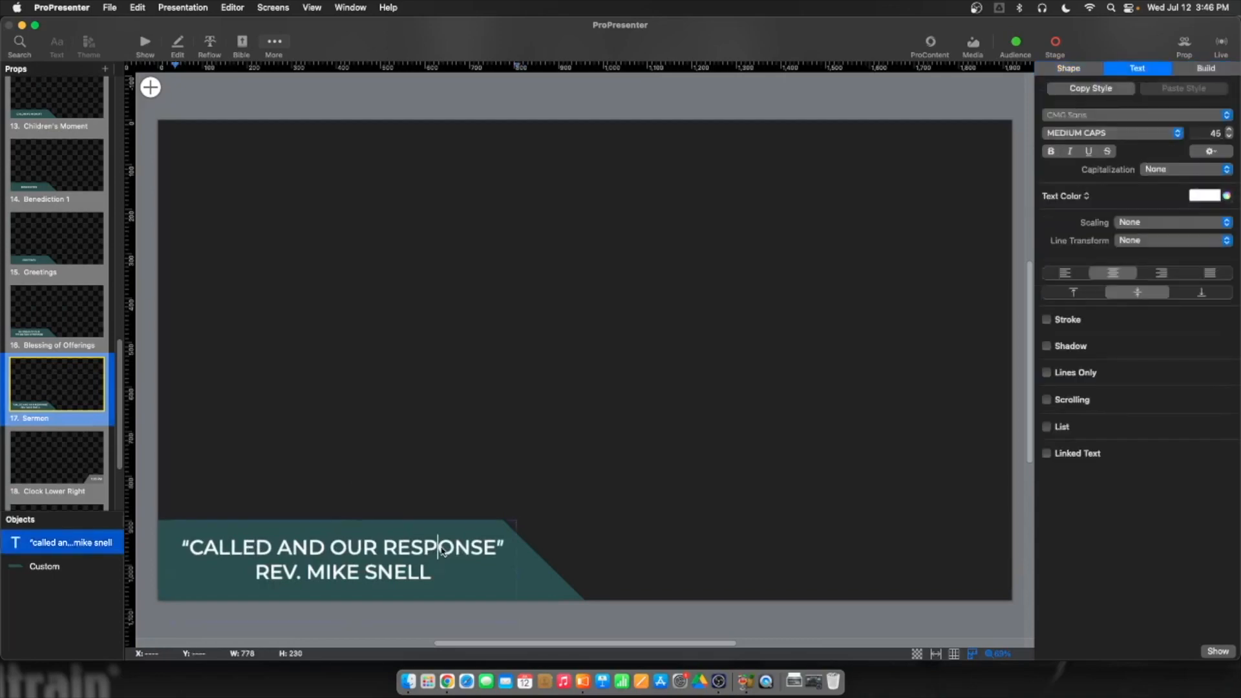
pyautogui.moveTo(501, 548); pyautogui.dragTo(200, 544)
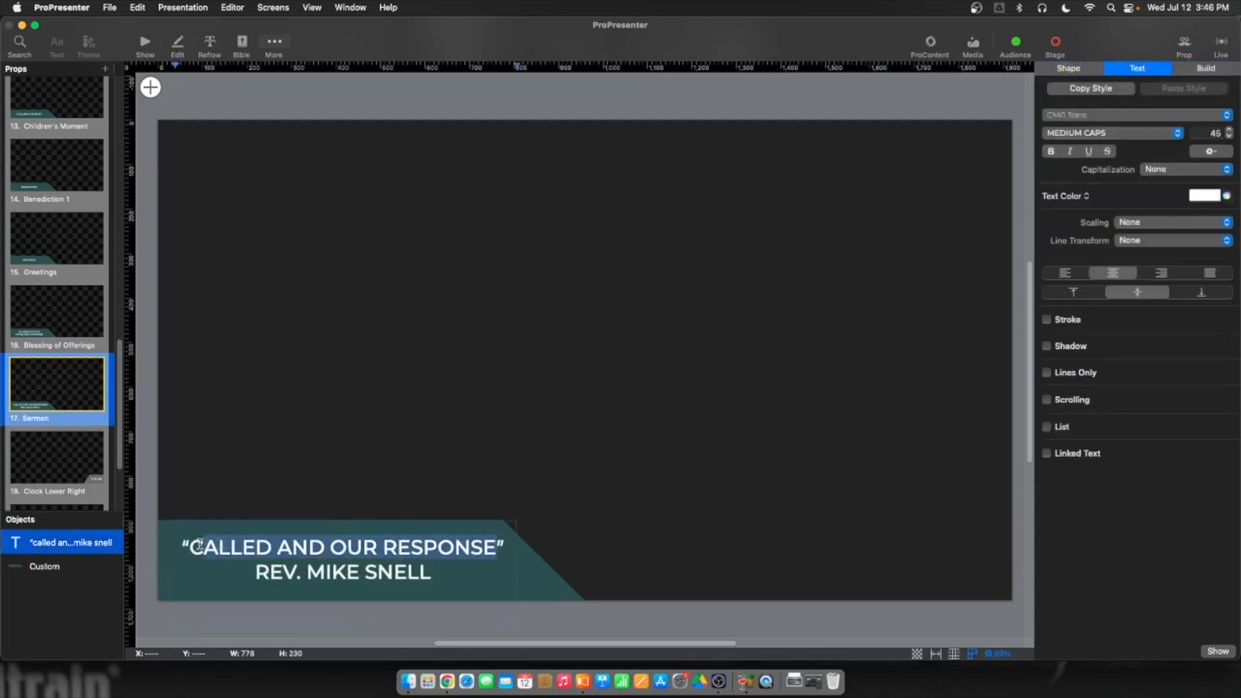
pyautogui.press('BackSpace')
pyautogui.press('BackSpace')
pyautogui.write('DONE WRONG”')
pyautogui.click(373, 505)
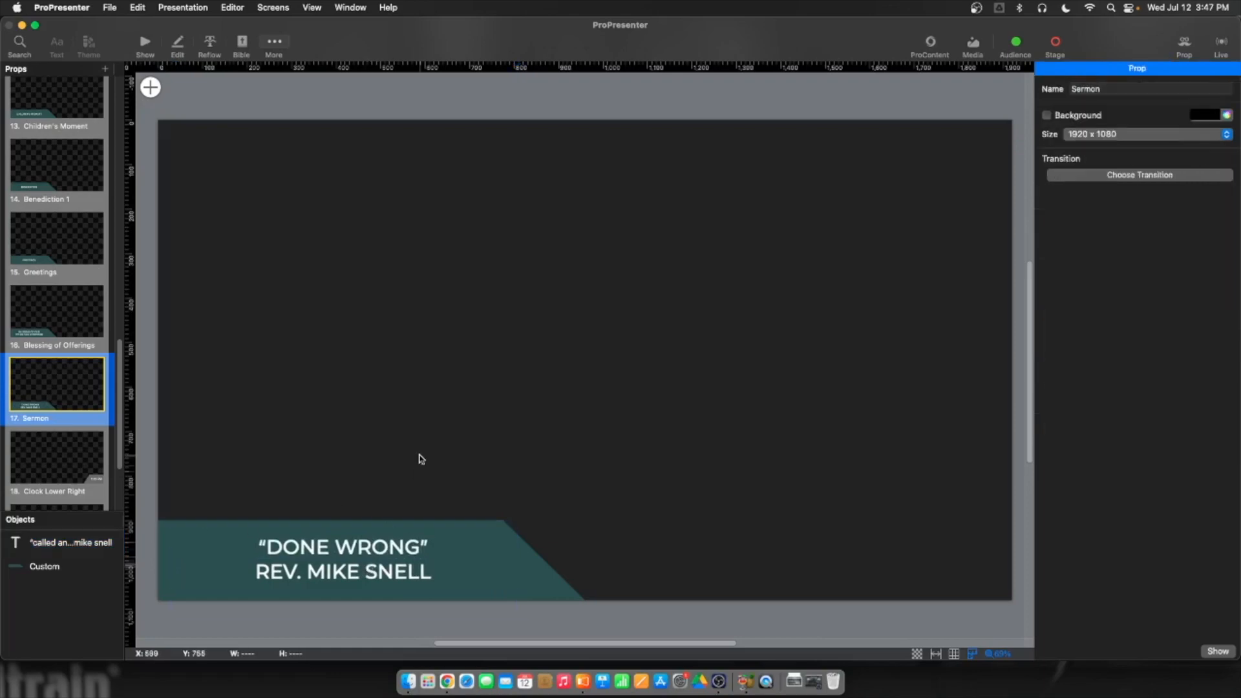
# Look over the remaining props at the end of the list and return to the slide show view
pyautogui.scroll(-1, 227, 174)
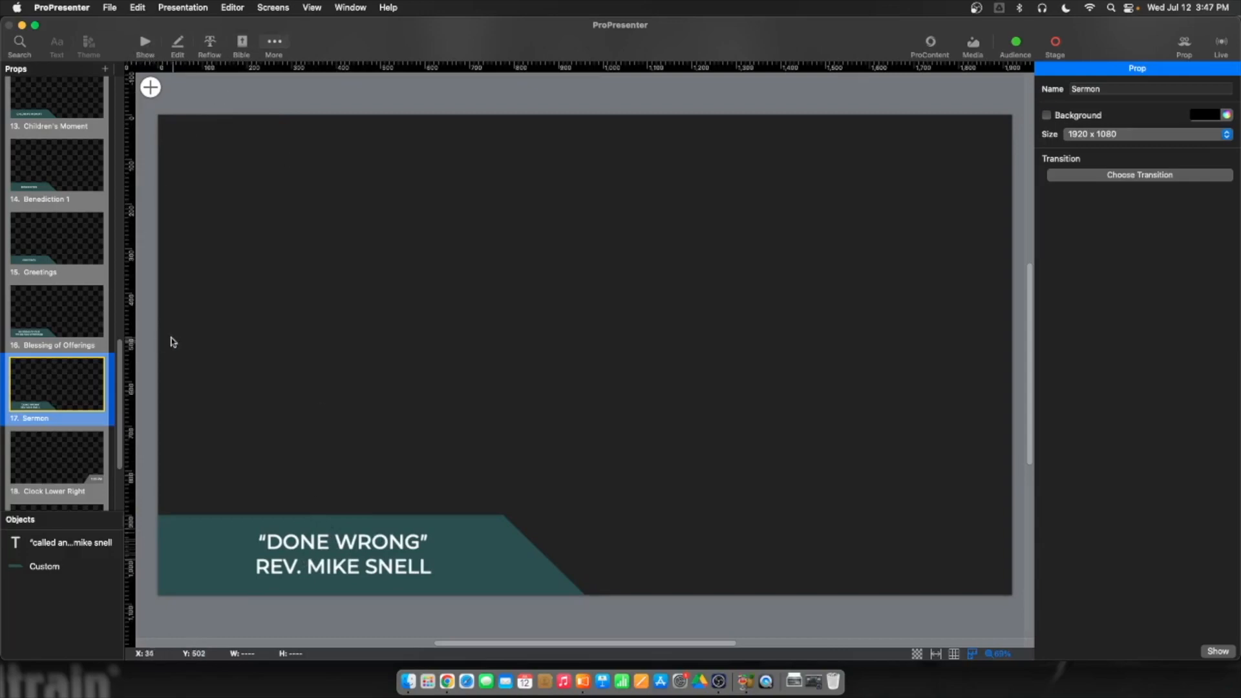
pyautogui.scroll(-5, 78, 362)
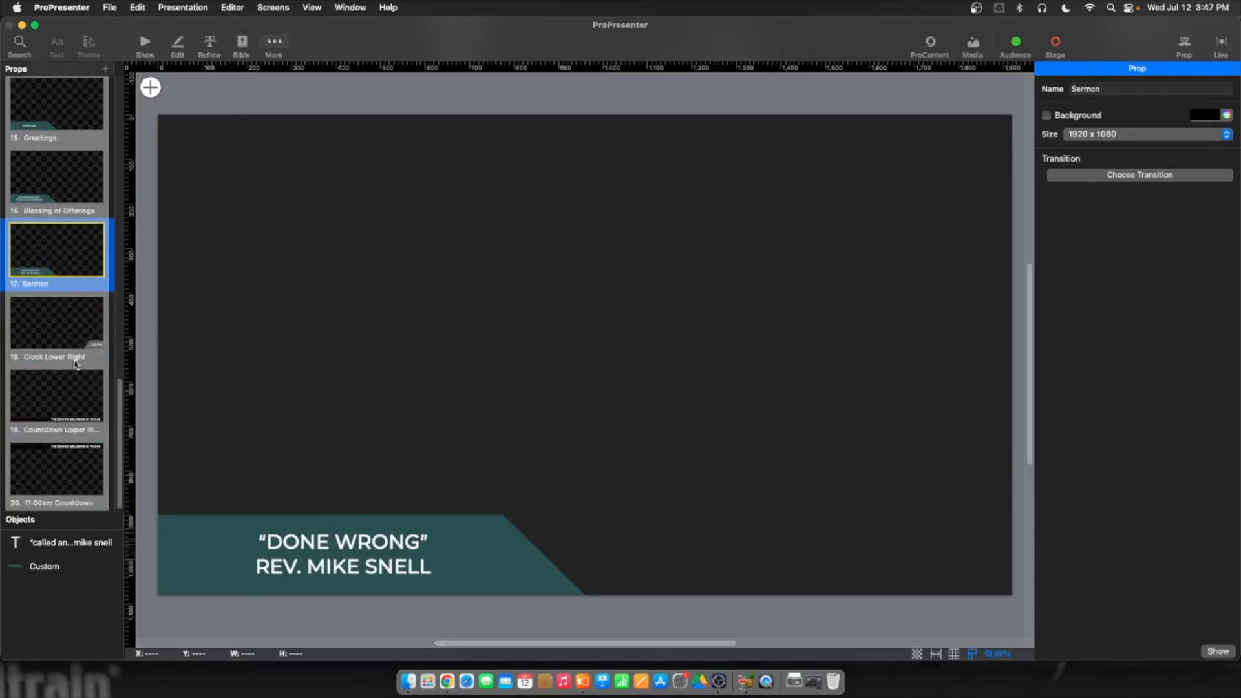
pyautogui.scroll(3, 223, 364)
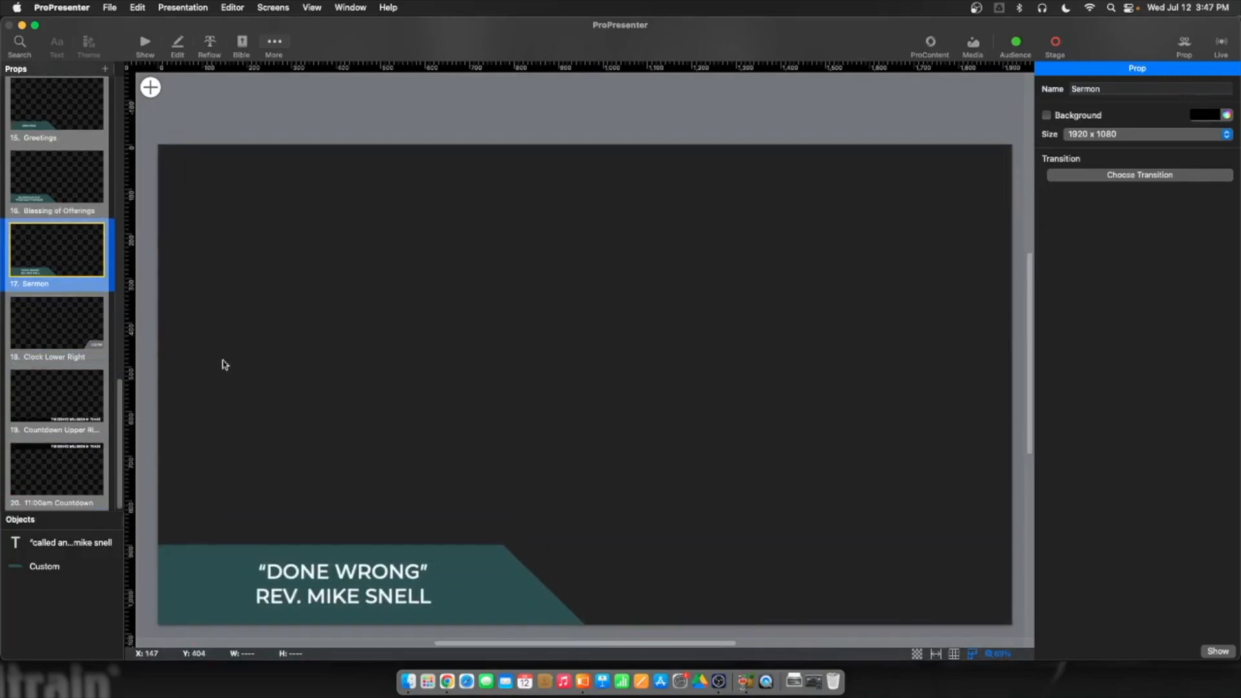
pyautogui.click(145, 44)
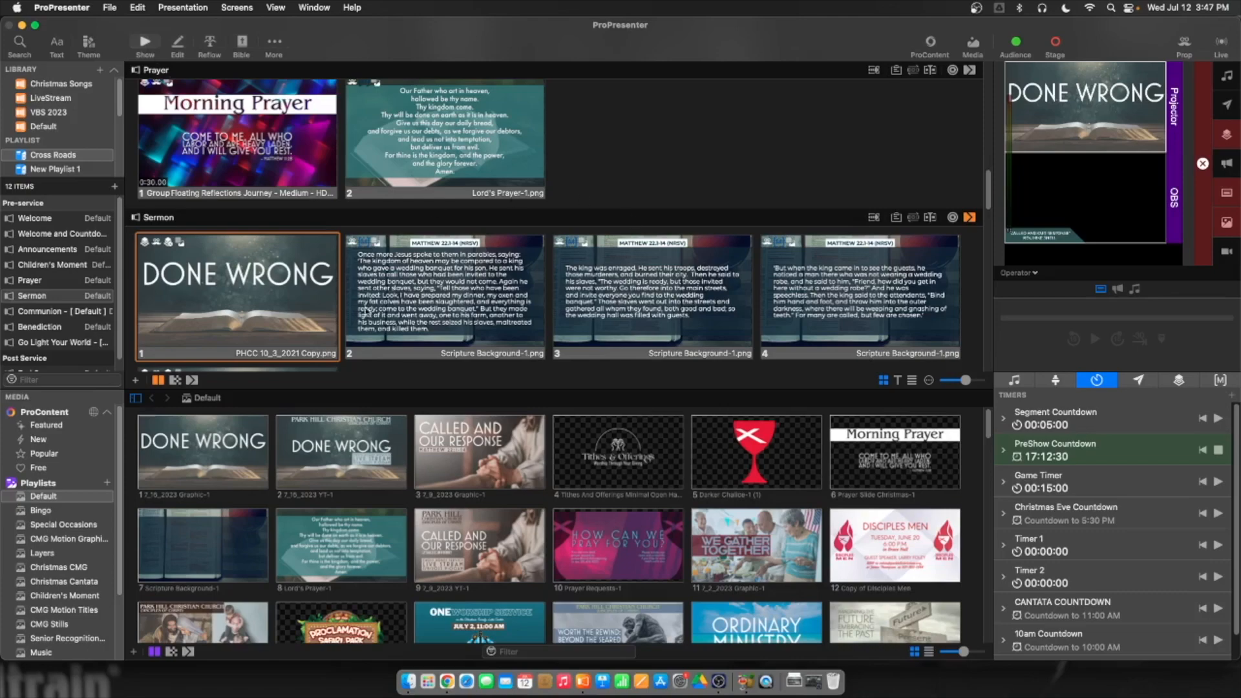
# Look over the Cross Roads playlist's slides from Communion back up to the Pre-service Welcome loop
pyautogui.scroll(10, 394, 294)
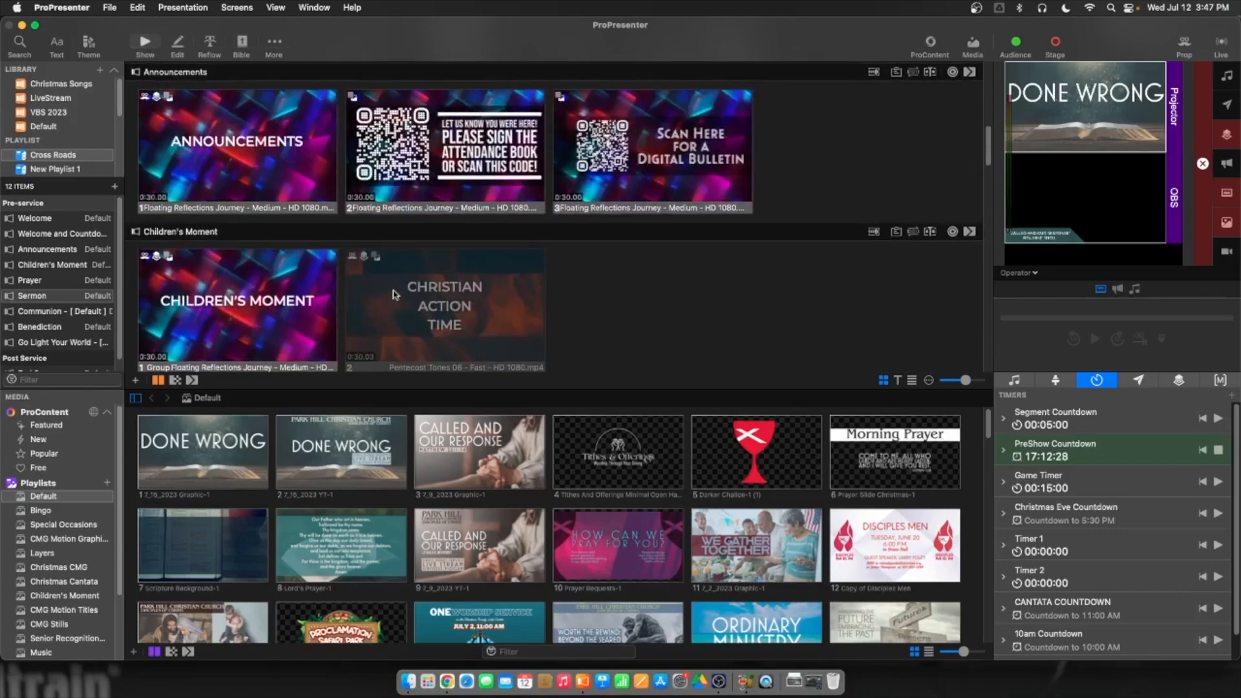
pyautogui.scroll(-10, 394, 294)
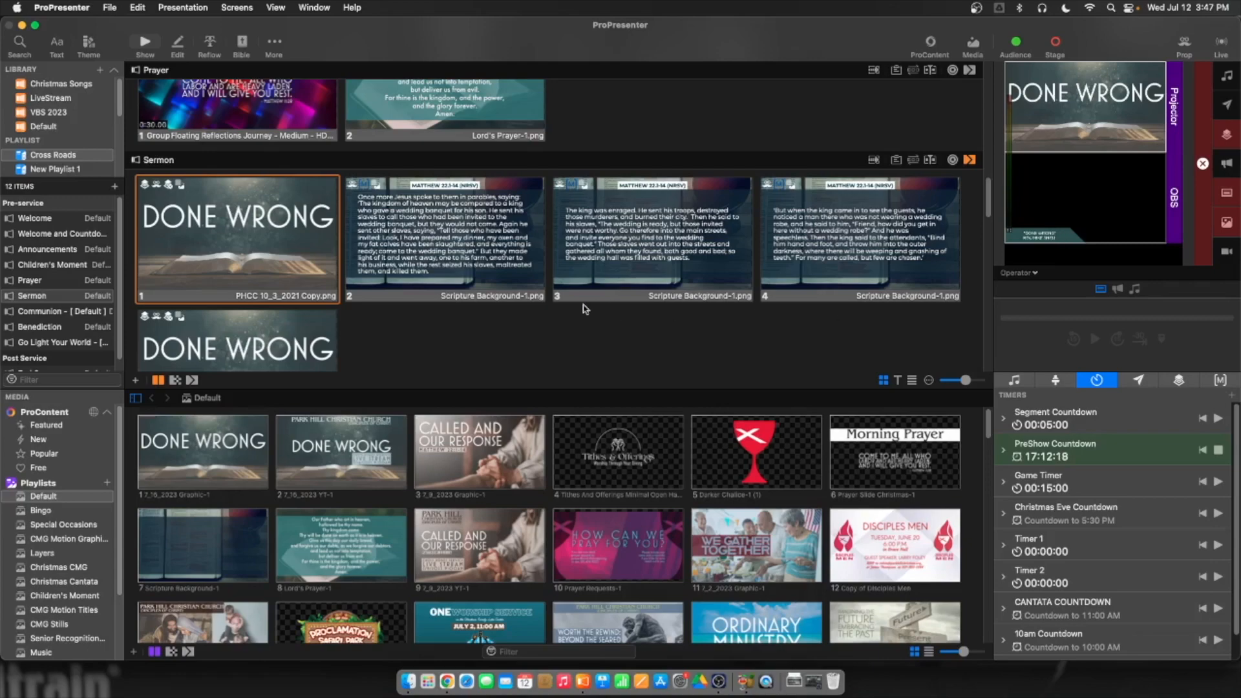
pyautogui.scroll(-5, 573, 305)
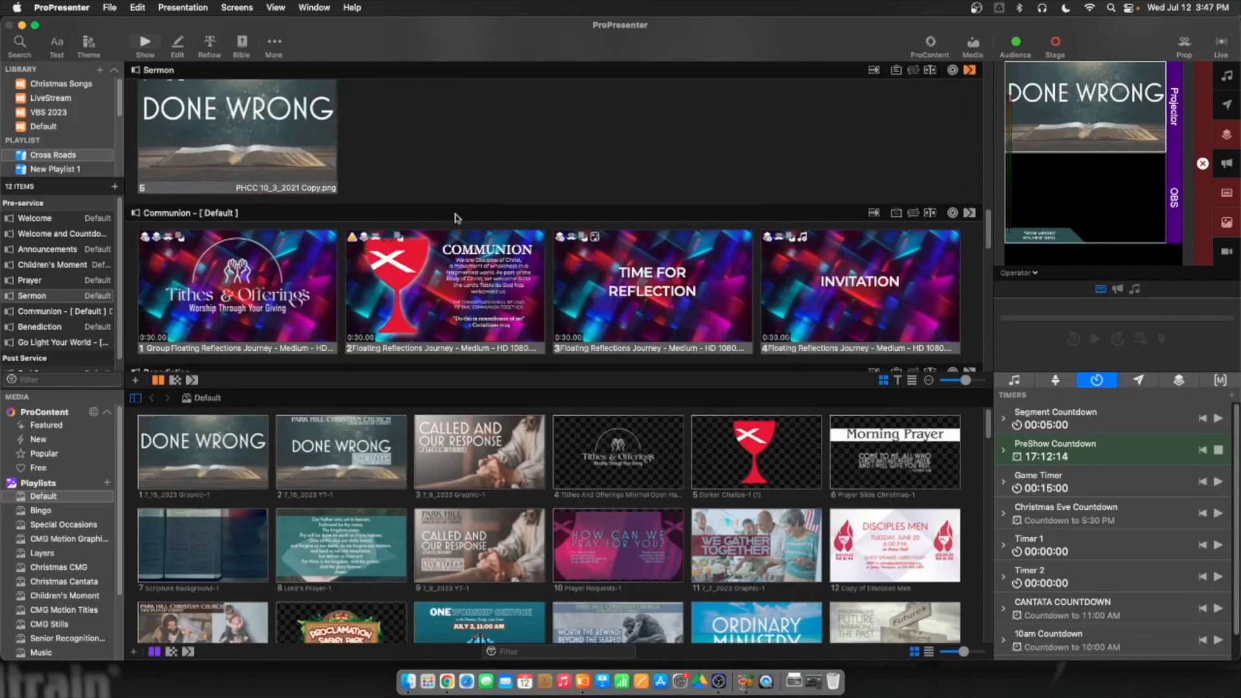
pyautogui.scroll(10, 455, 217)
pyautogui.scroll(5, 456, 218)
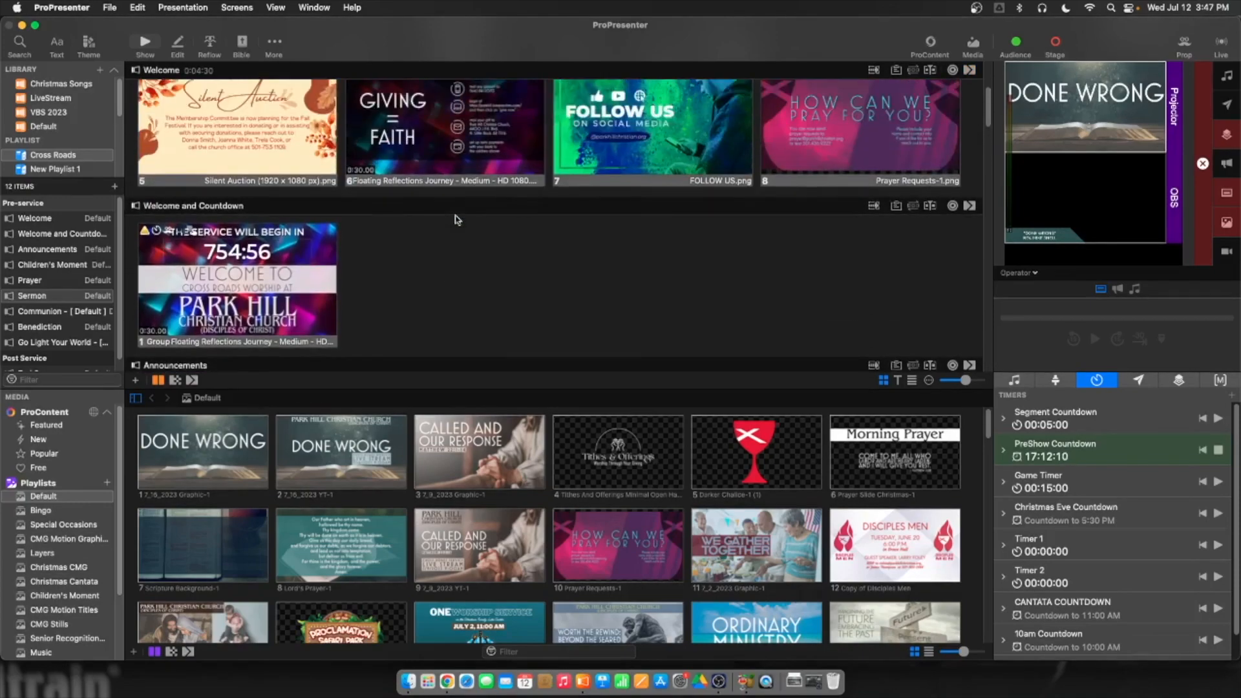
pyautogui.scroll(2, 456, 217)
pyautogui.scroll(3, 455, 219)
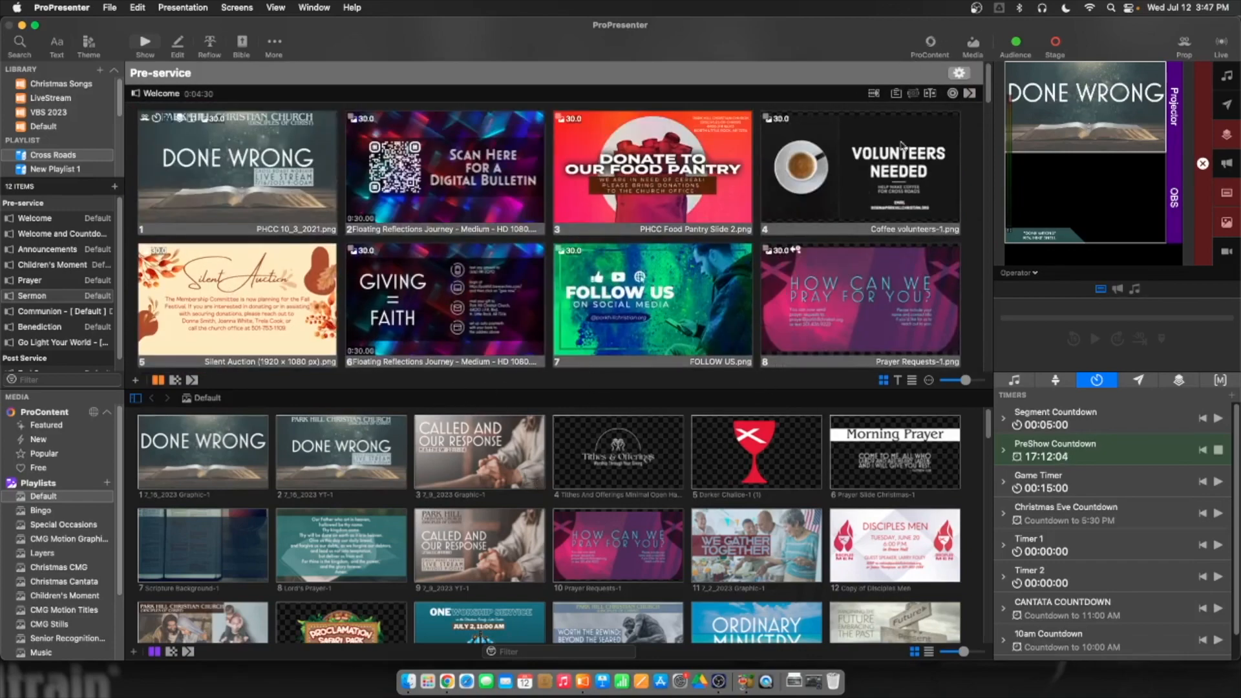
# Hide the media bin to enlarge the slide area and look through the playlist's slides once more
pyautogui.click(972, 45)
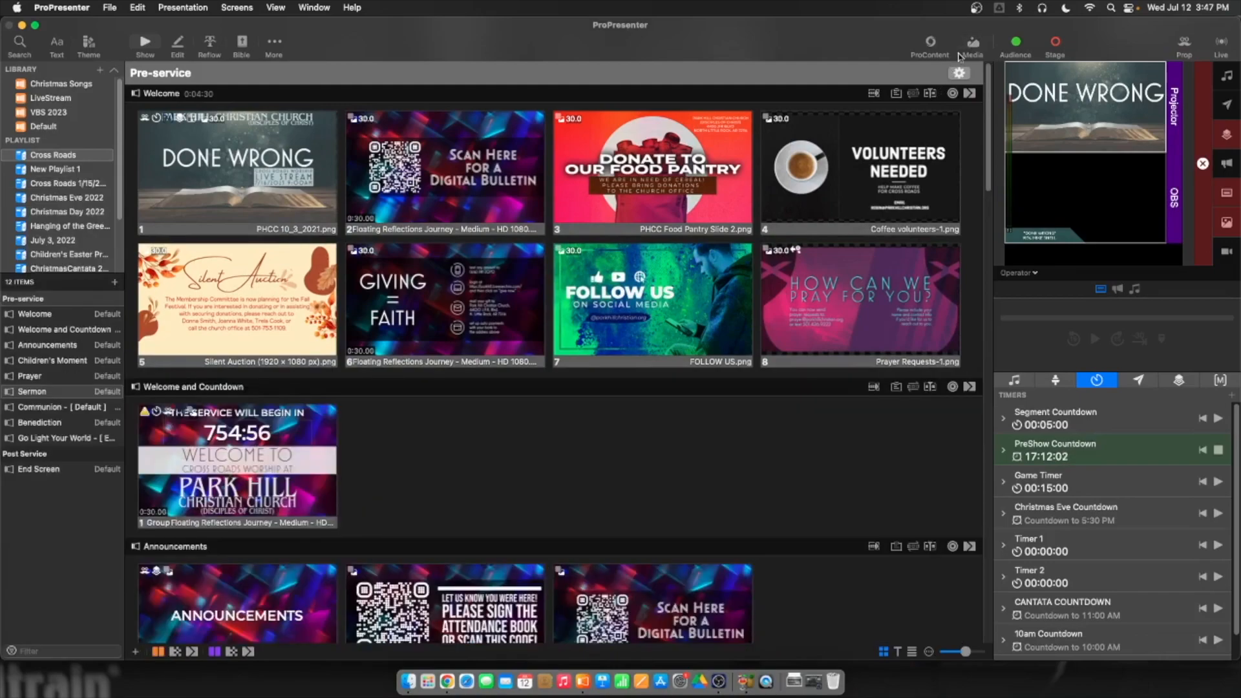
pyautogui.scroll(-3, 621, 420)
pyautogui.scroll(-15, 623, 423)
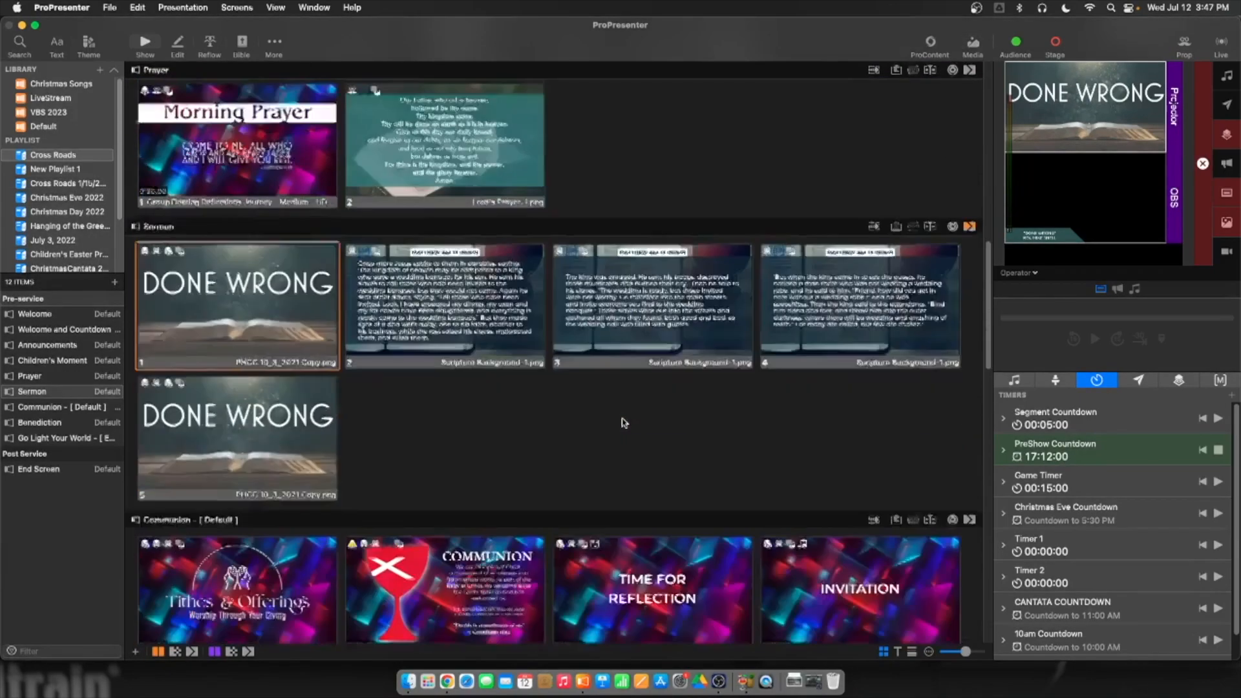
pyautogui.scroll(20, 623, 423)
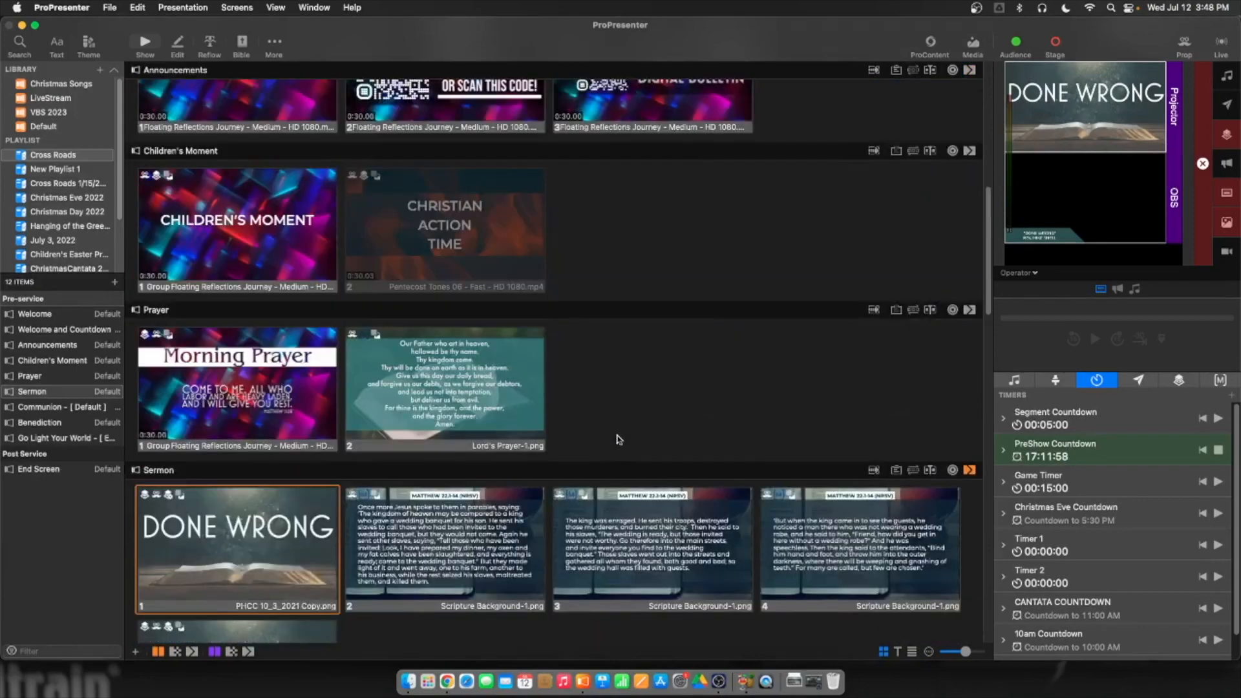
pyautogui.scroll(2, 619, 444)
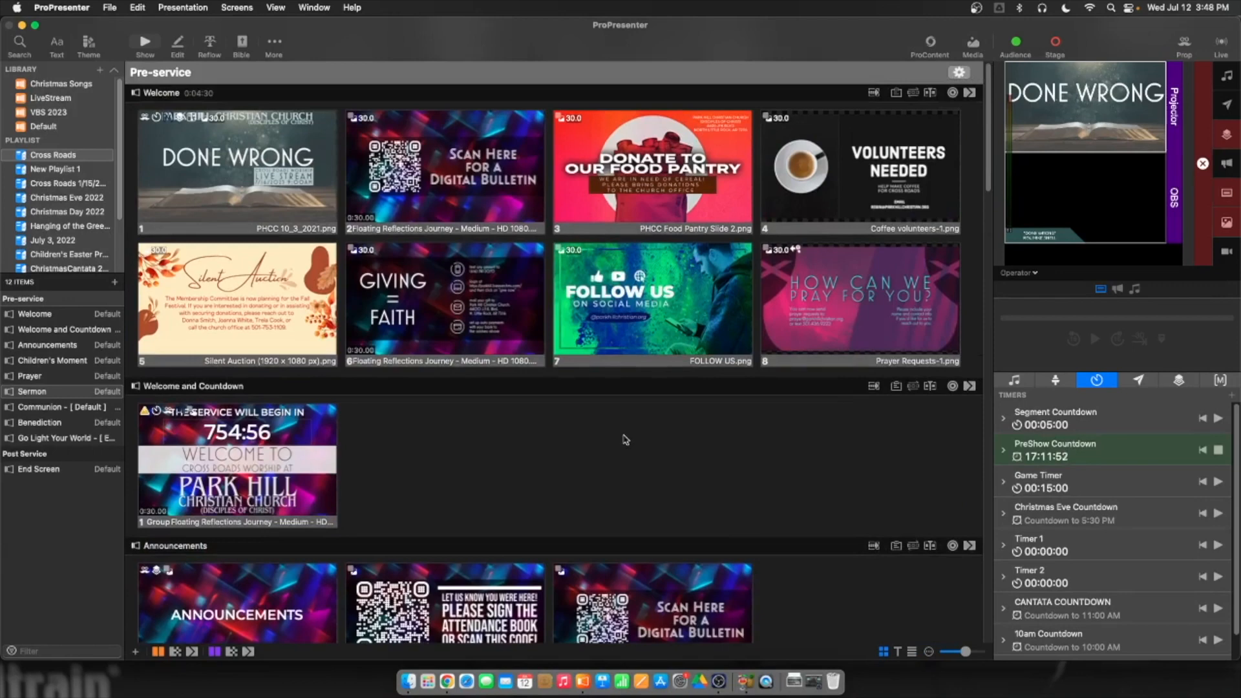
# Switch to Google Chrome in full screen and open the Person 1 profile
pyautogui.click(446, 680)
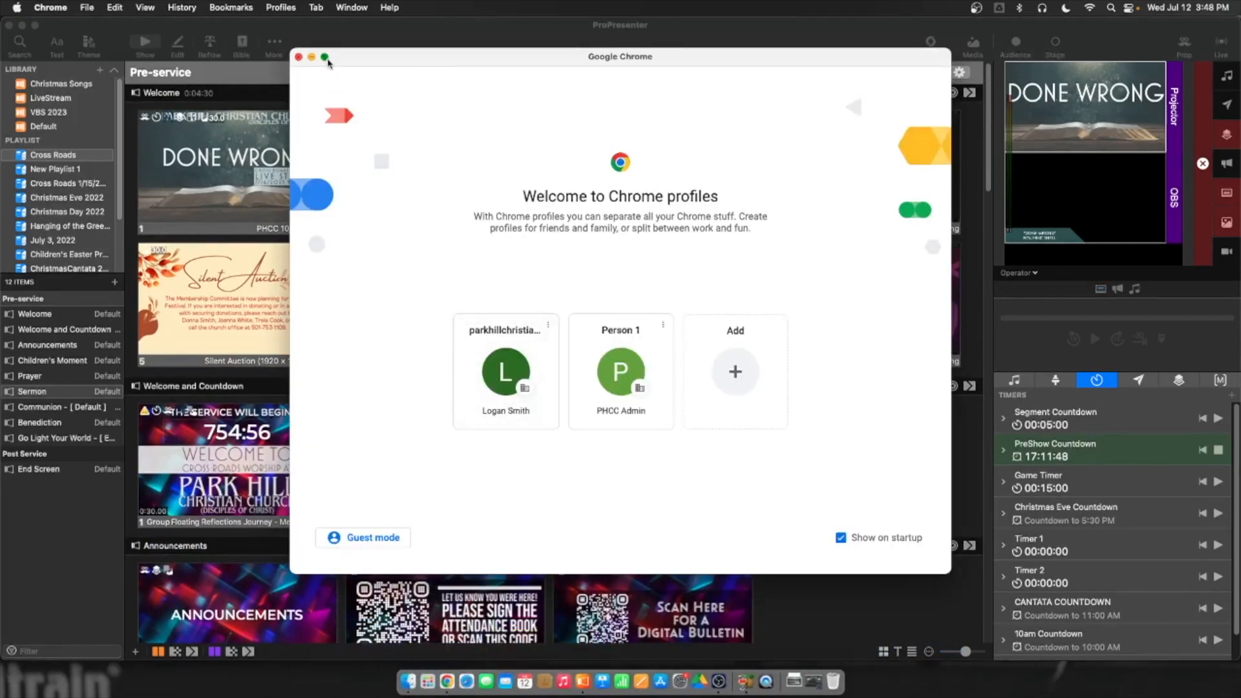
pyautogui.click(327, 60)
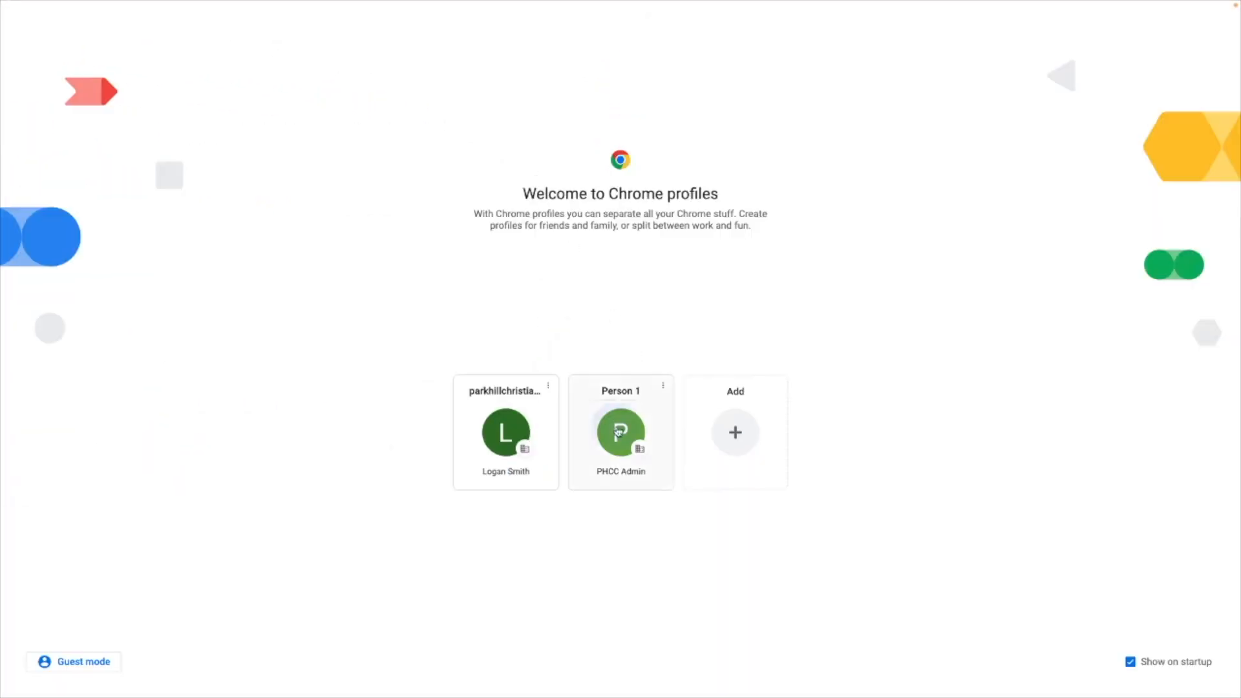
pyautogui.click(619, 432)
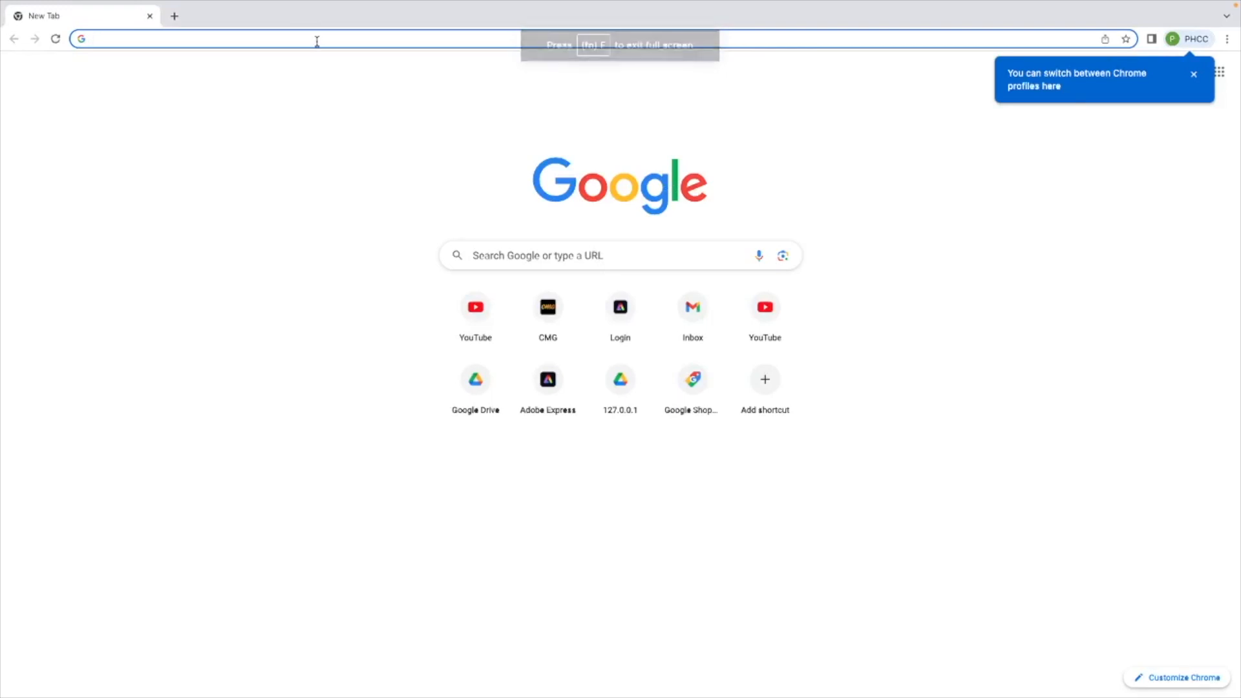
# Go to worshiptools.com and open its Planning app
pyautogui.write('worship')
pyautogui.write('tools.com')
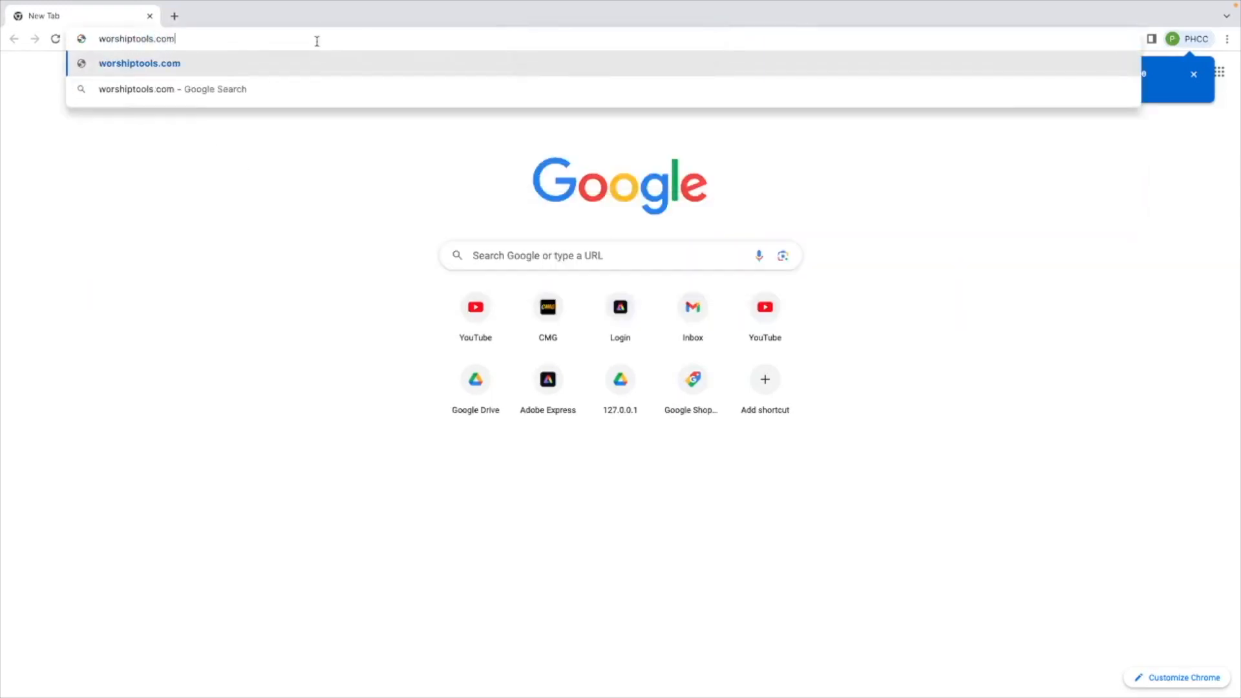
pyautogui.press('Return')
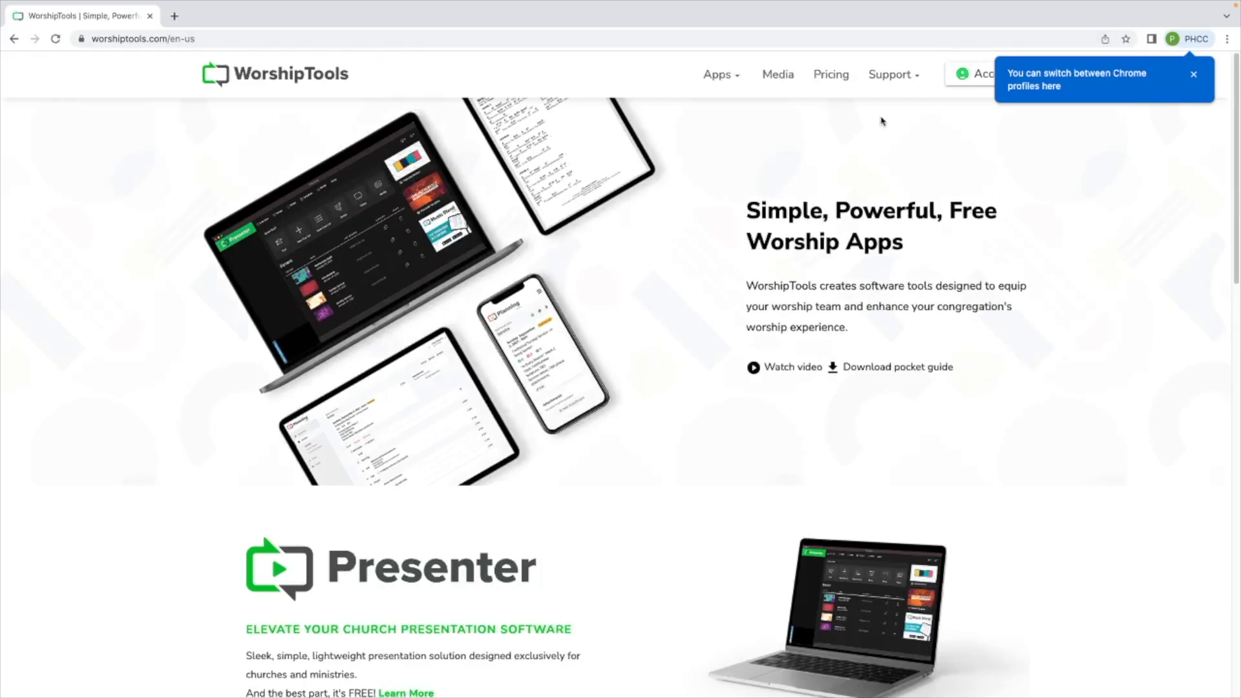
pyautogui.click(719, 75)
pyautogui.click(740, 173)
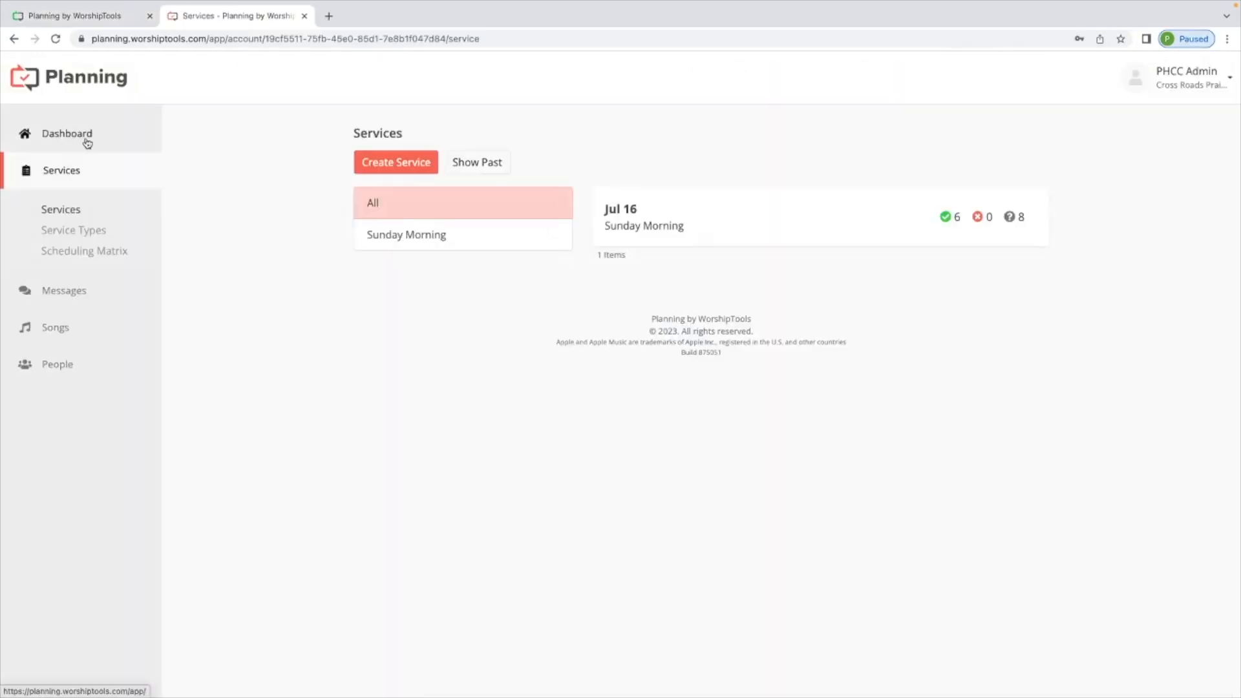
# View the dashboard, open the Jul 16 Sunday Morning service from Services, and examine its order of items
pyautogui.click(87, 139)
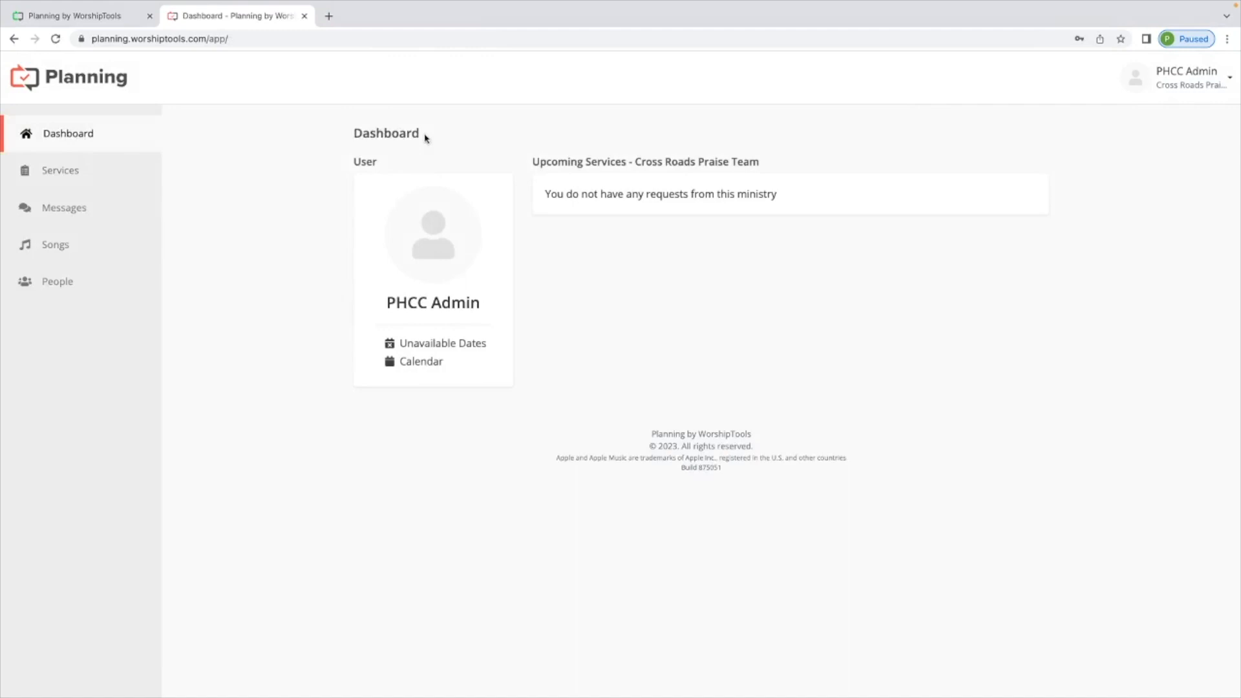
pyautogui.click(73, 180)
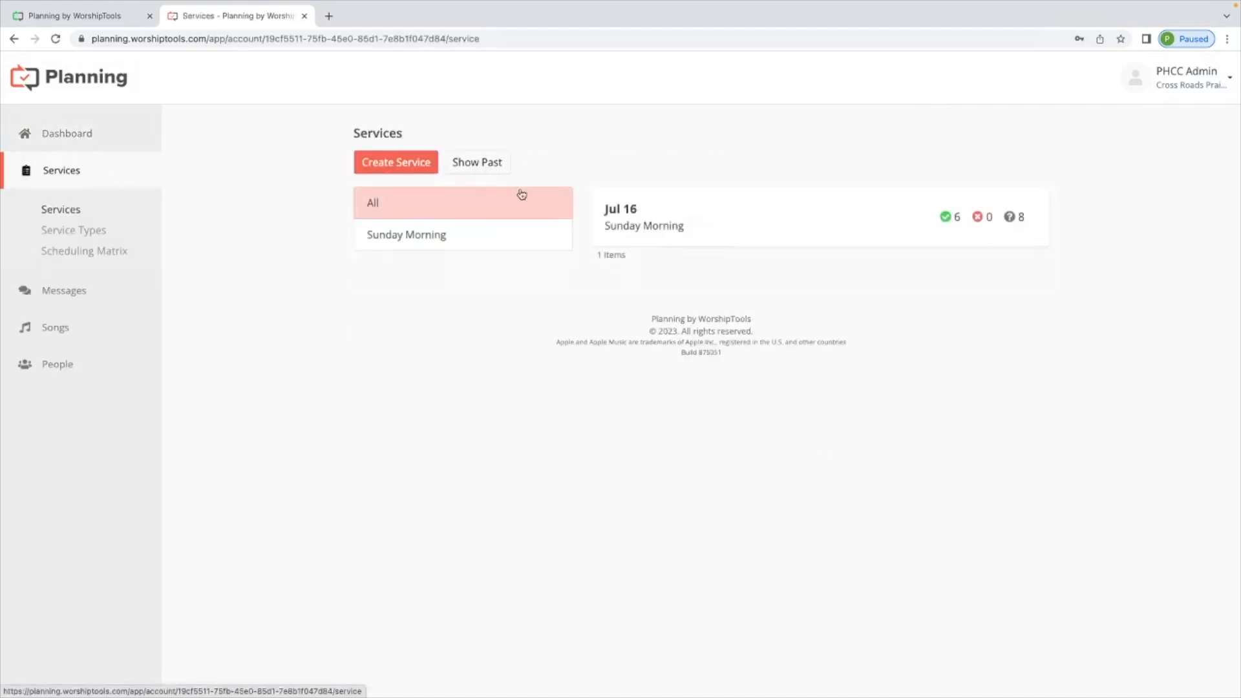
pyautogui.click(754, 233)
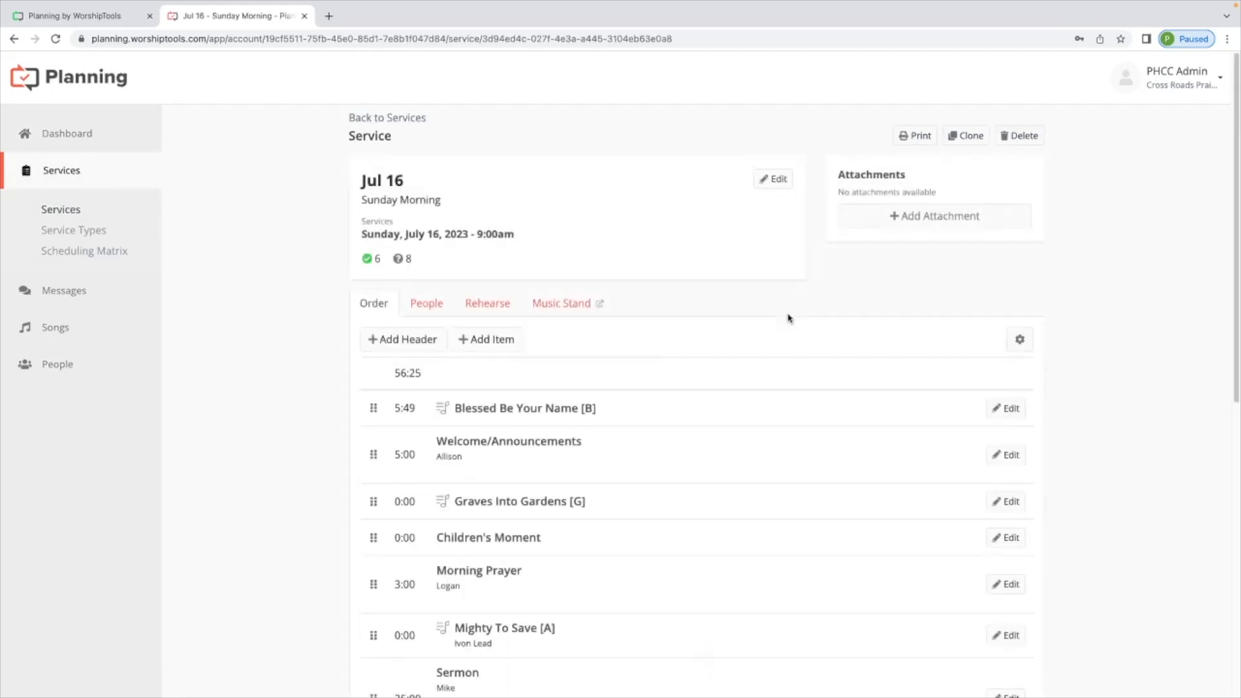
pyautogui.scroll(-5, 601, 407)
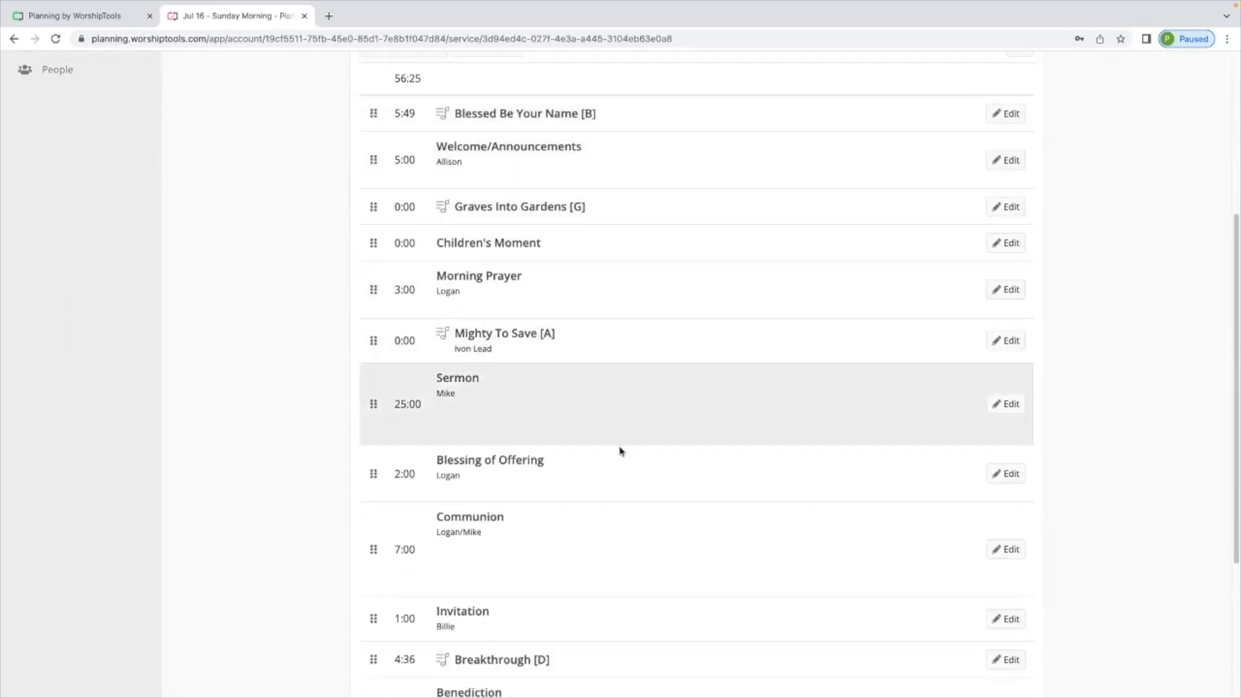
# Recheck the Jul 16 service order, switch to ProPresenter, and add Blessed Be Your Name from the Default library to the Cross Roads playlist
pyautogui.scroll(-2, 617, 485)
pyautogui.scroll(7, 635, 217)
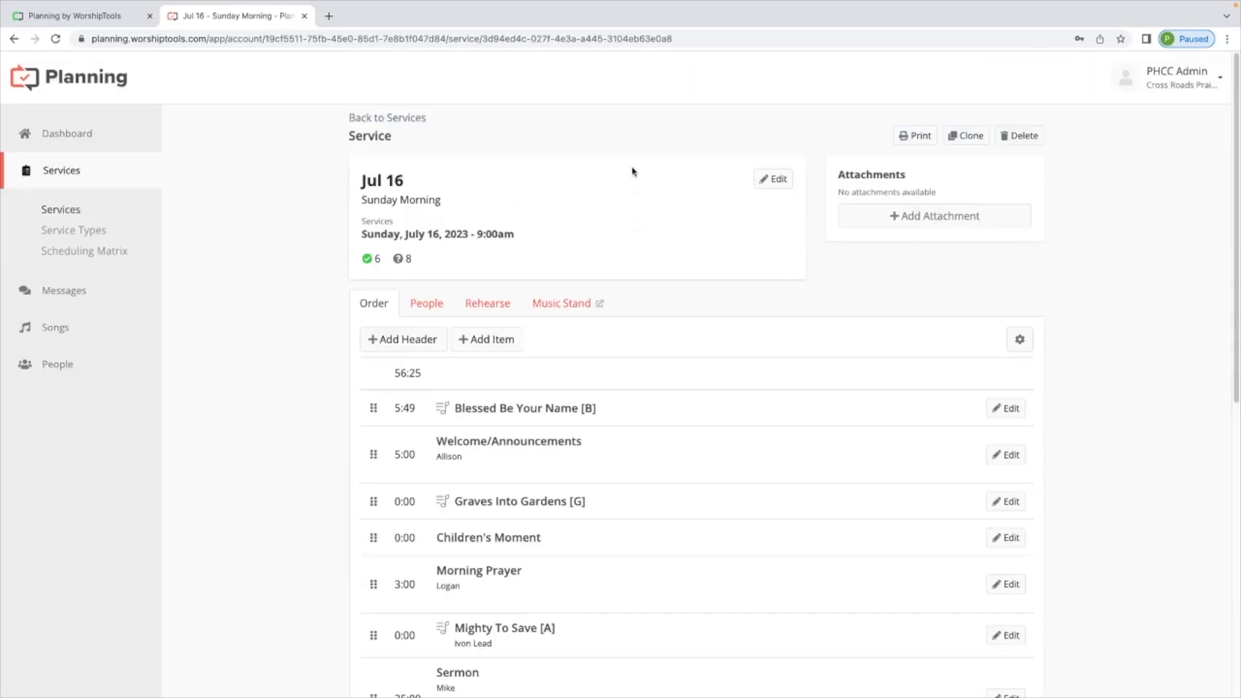
pyautogui.hotkey('ctrl', 'Left')
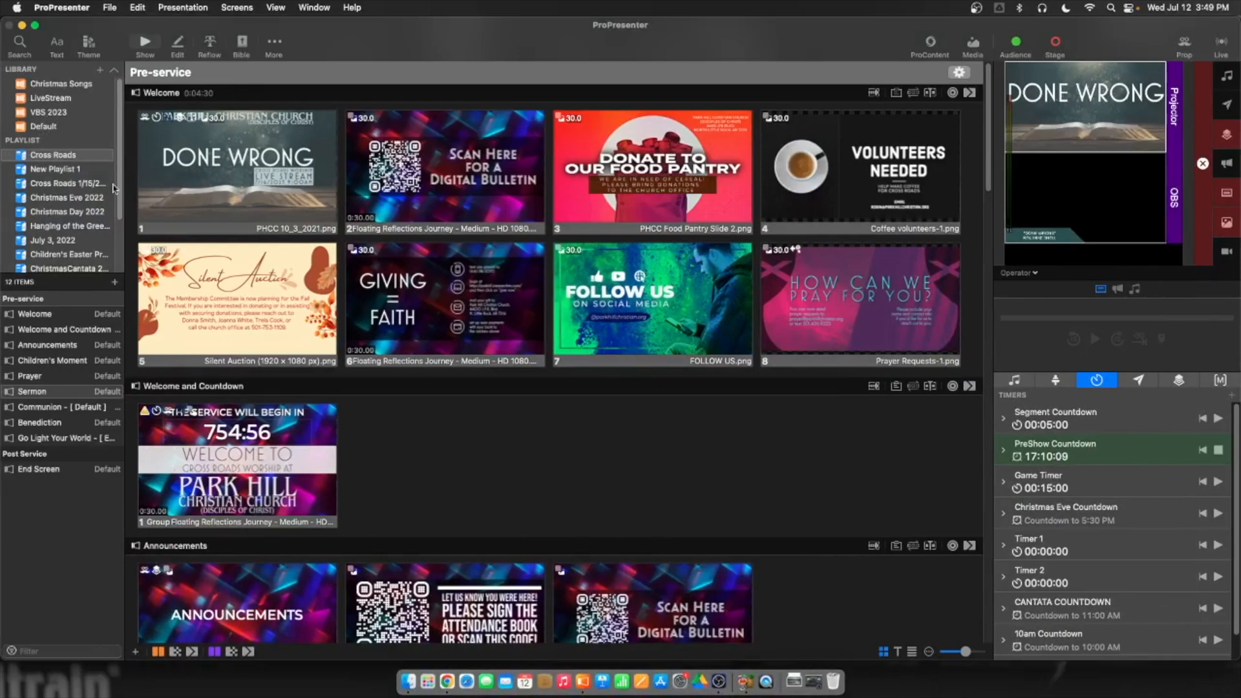
pyautogui.click(40, 127)
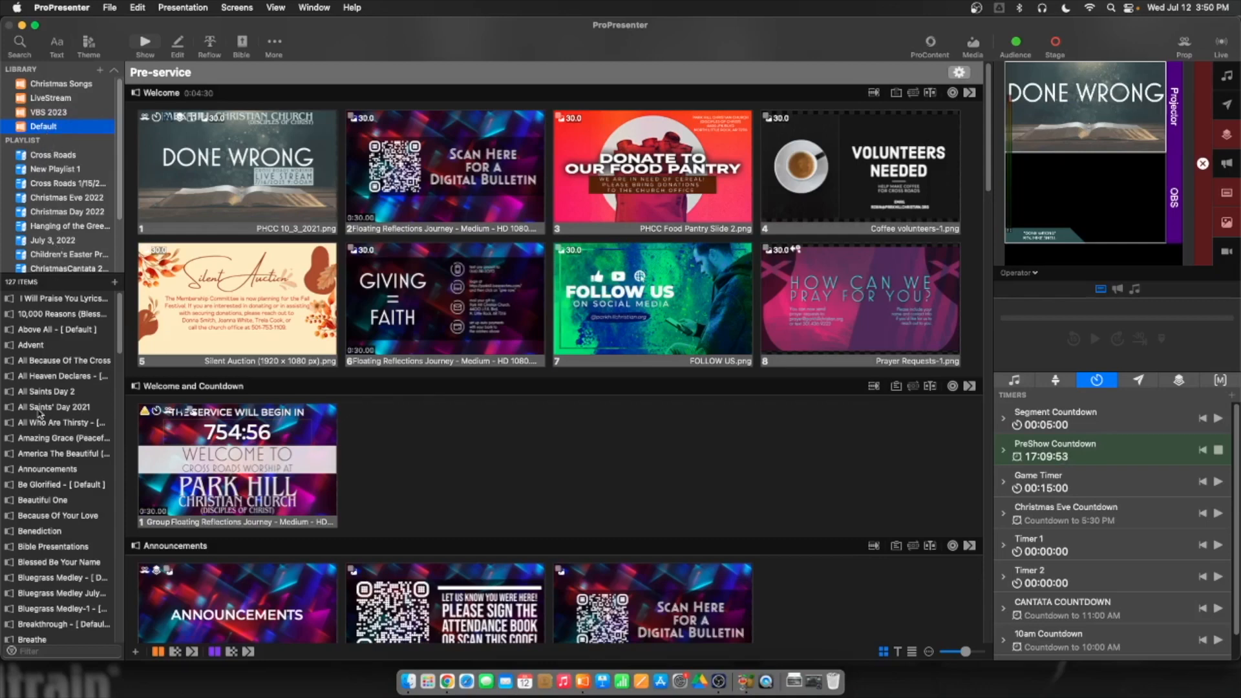
pyautogui.click(71, 562)
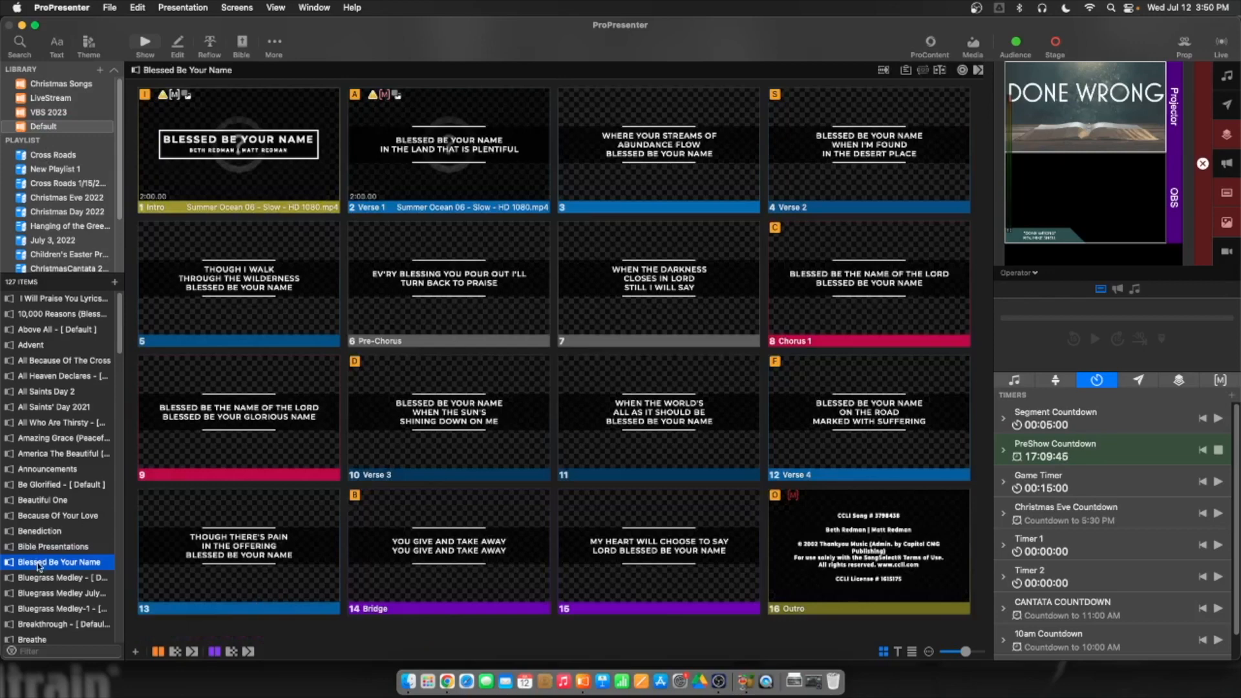
pyautogui.moveTo(39, 567); pyautogui.dragTo(56, 160)
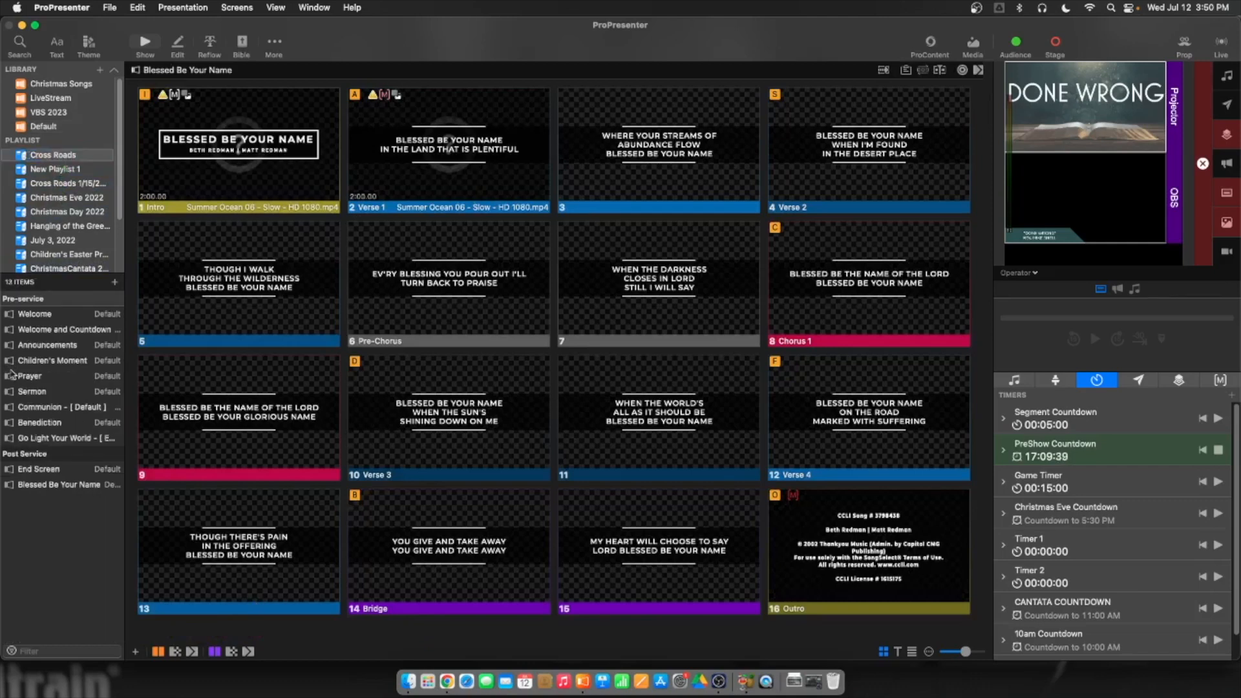
# Add Graves Into Gardens, Mighty To Save and Breakthrough from the Default library to the Cross Roads playlist
pyautogui.click(46, 127)
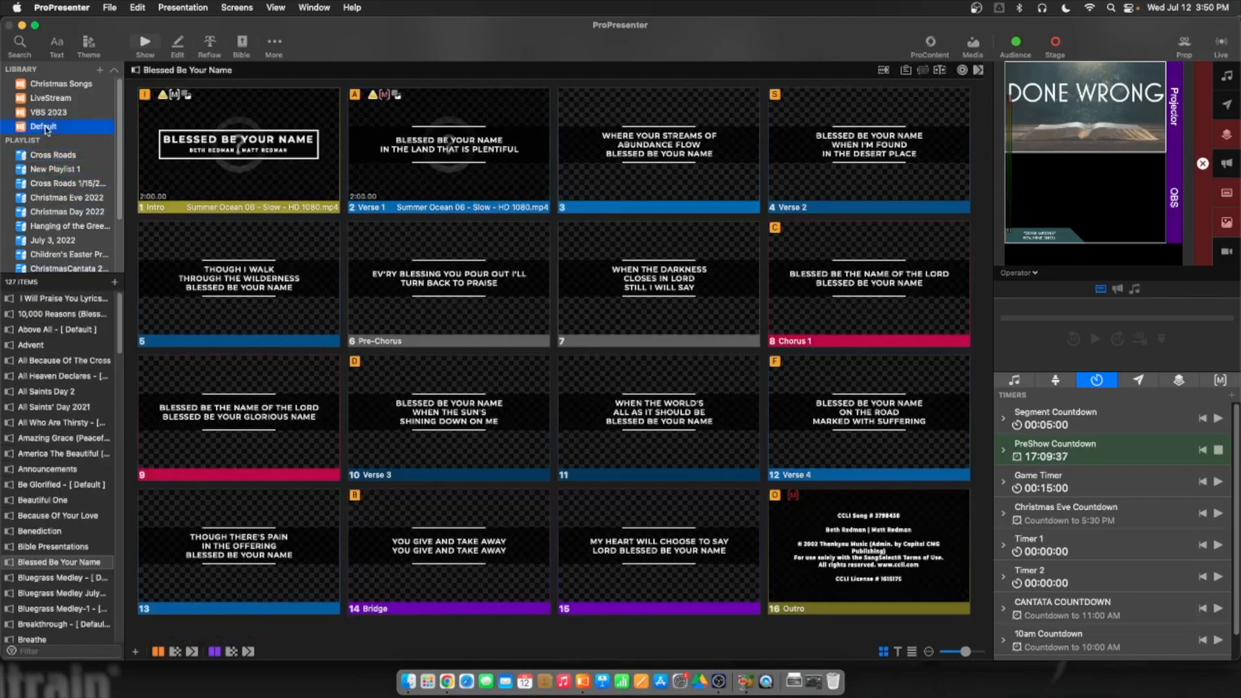
pyautogui.scroll(-10, 52, 486)
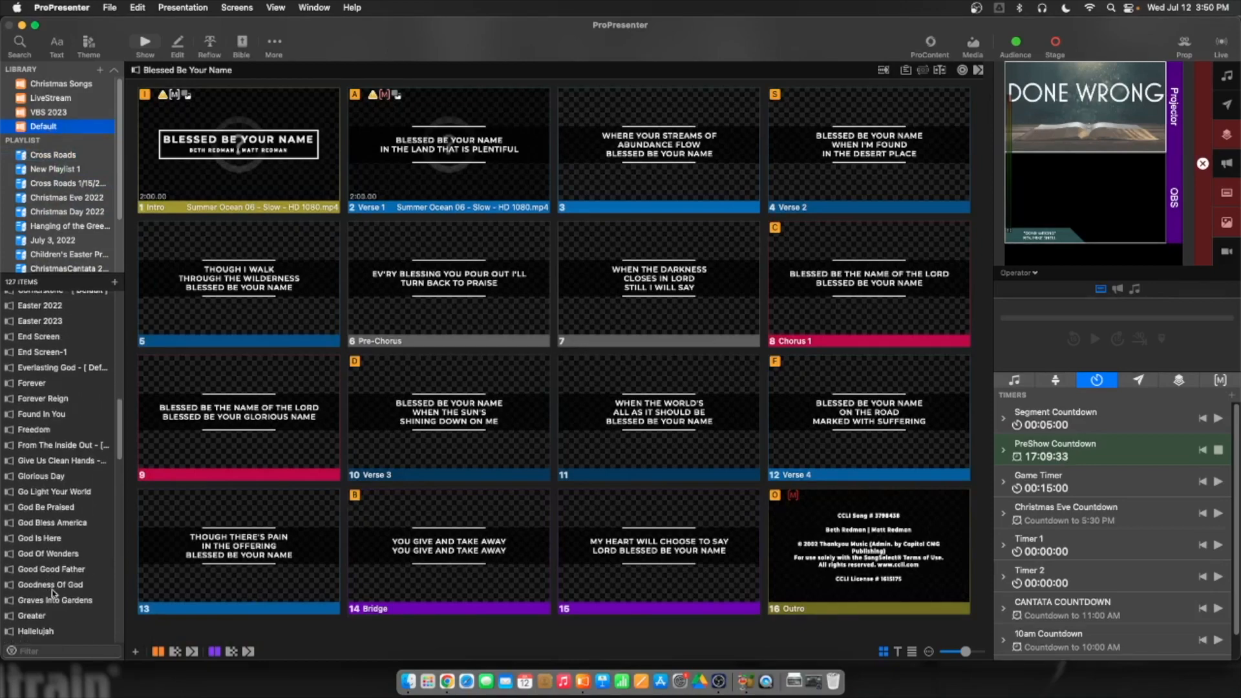
pyautogui.moveTo(60, 603); pyautogui.dragTo(75, 163)
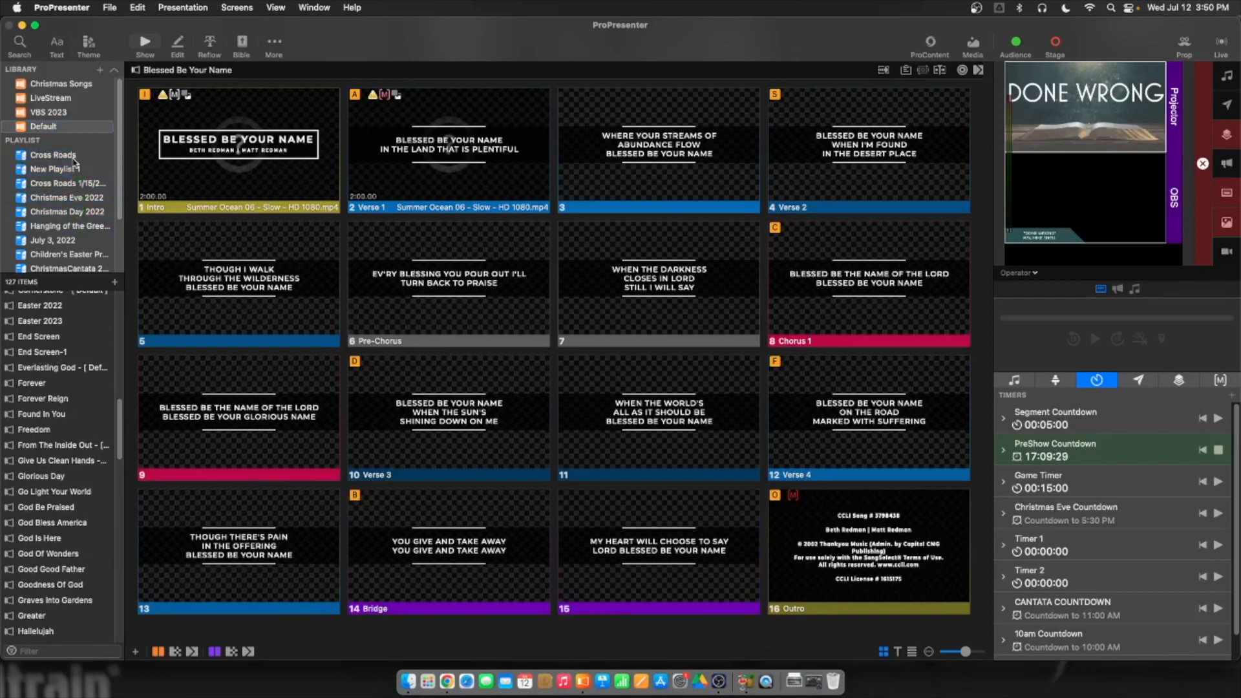
pyautogui.scroll(-10, 59, 554)
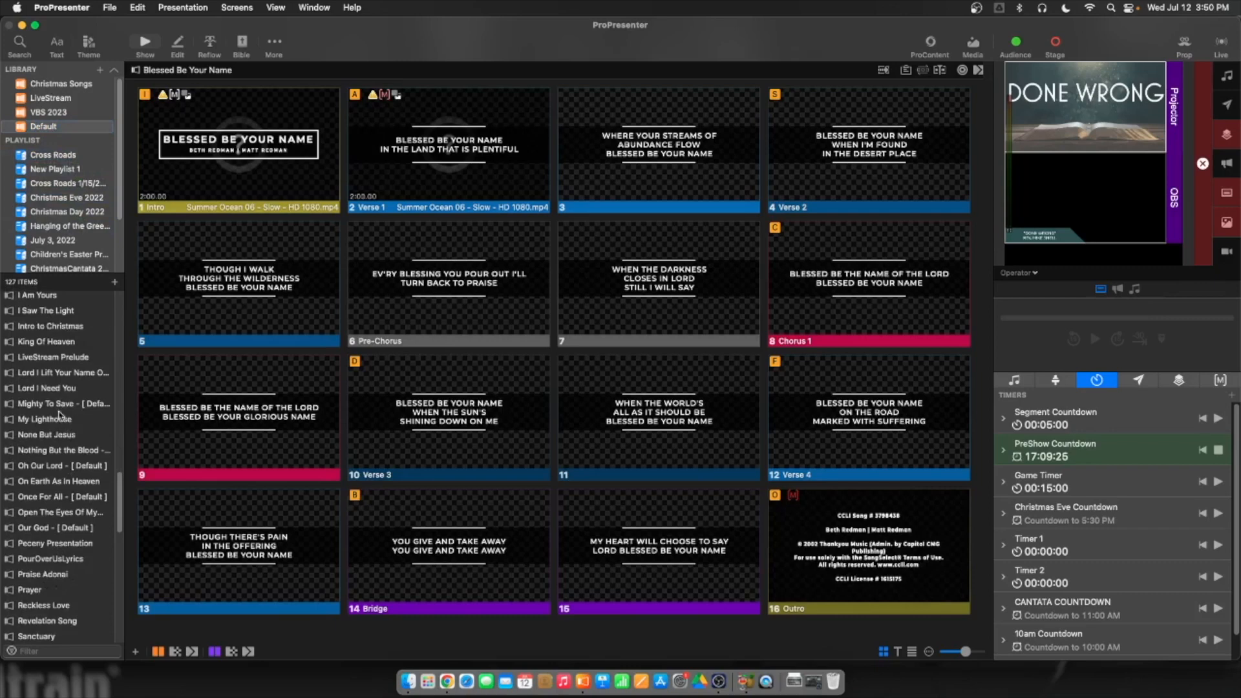
pyautogui.moveTo(59, 406); pyautogui.dragTo(57, 161)
pyautogui.scroll(10, 108, 407)
pyautogui.scroll(10, 65, 404)
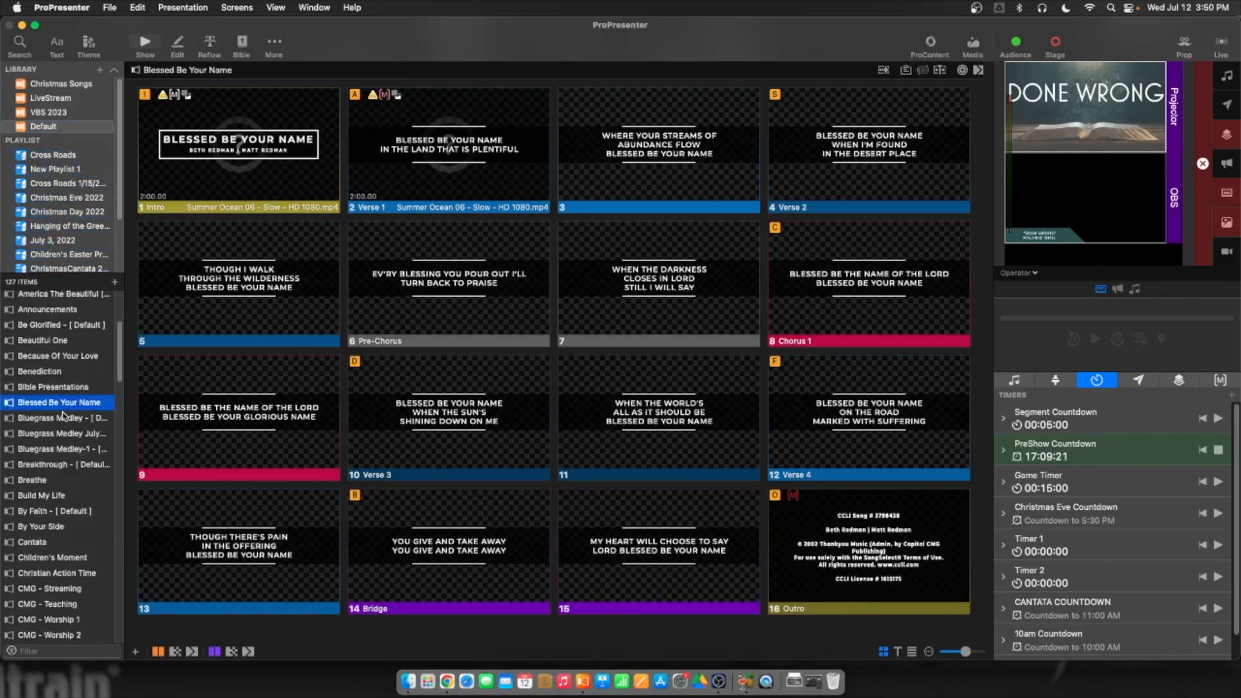
pyautogui.moveTo(49, 466); pyautogui.dragTo(61, 160)
# In Cross Roads, move Blessed Be Your Name after Welcome and Countdown, Graves Into Gardens after Announcements, Mighty To Save after Prayer, and Breakthrough after Communion
pyautogui.click(62, 159)
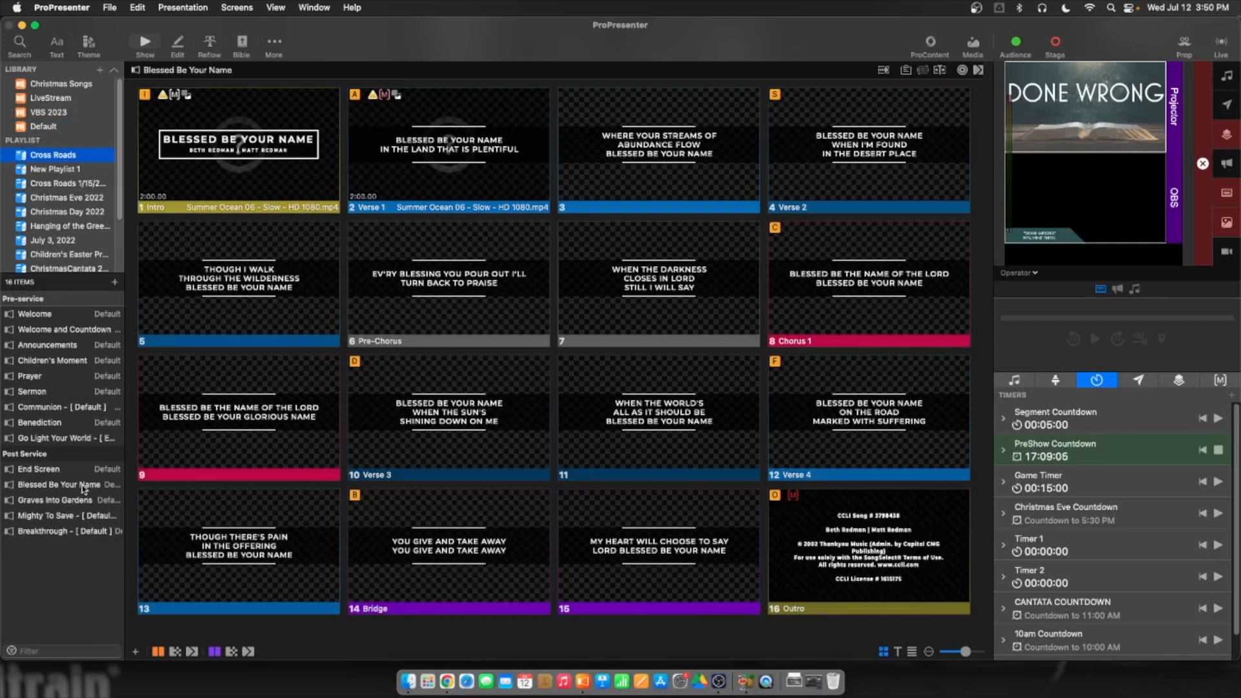
pyautogui.moveTo(72, 486); pyautogui.dragTo(80, 336)
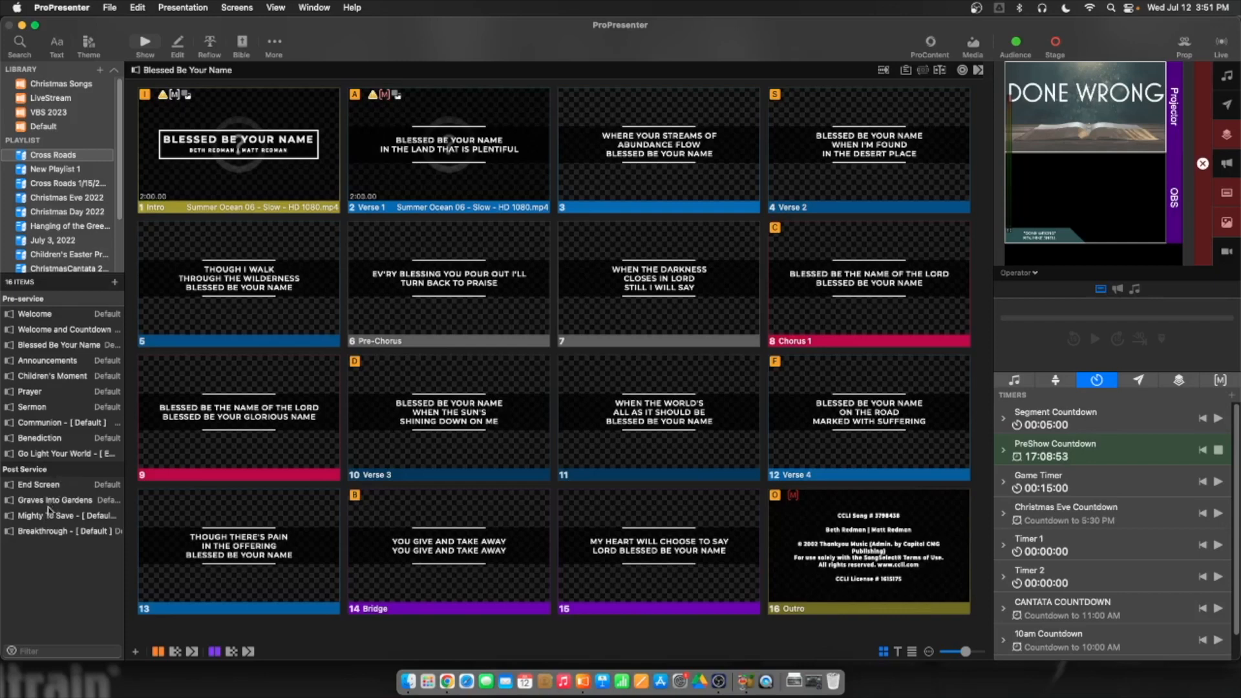
pyautogui.moveTo(51, 502); pyautogui.dragTo(46, 370)
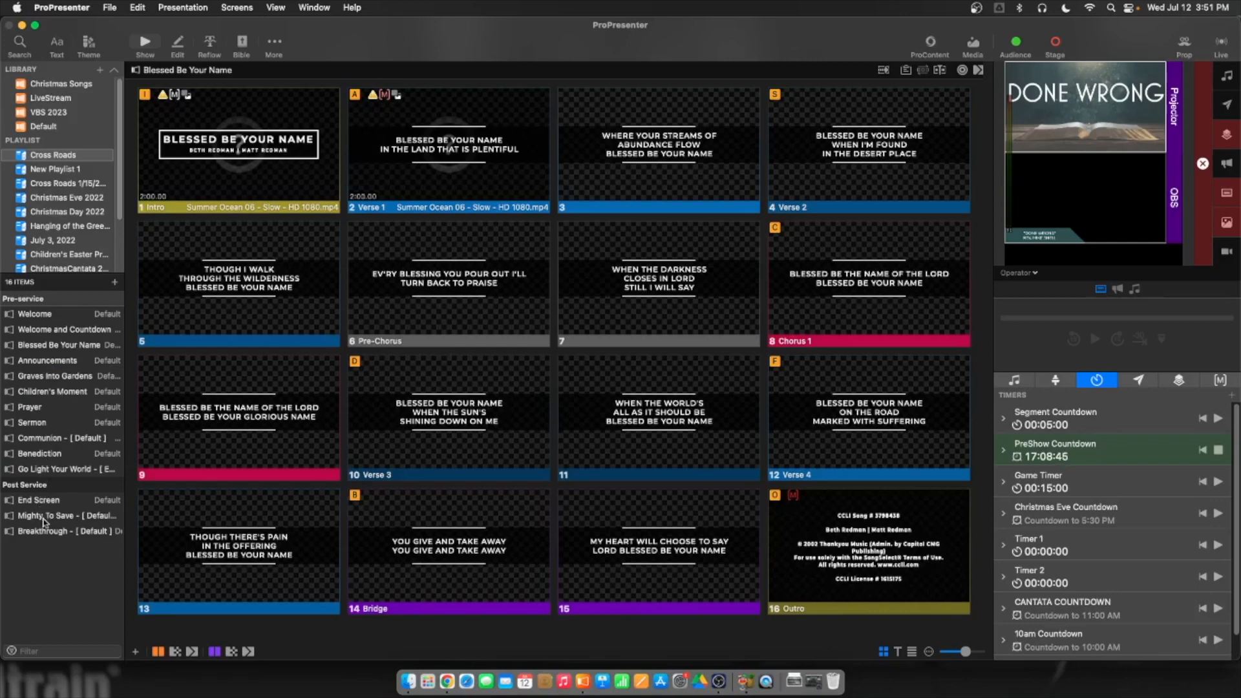
pyautogui.moveTo(44, 520); pyautogui.dragTo(62, 419)
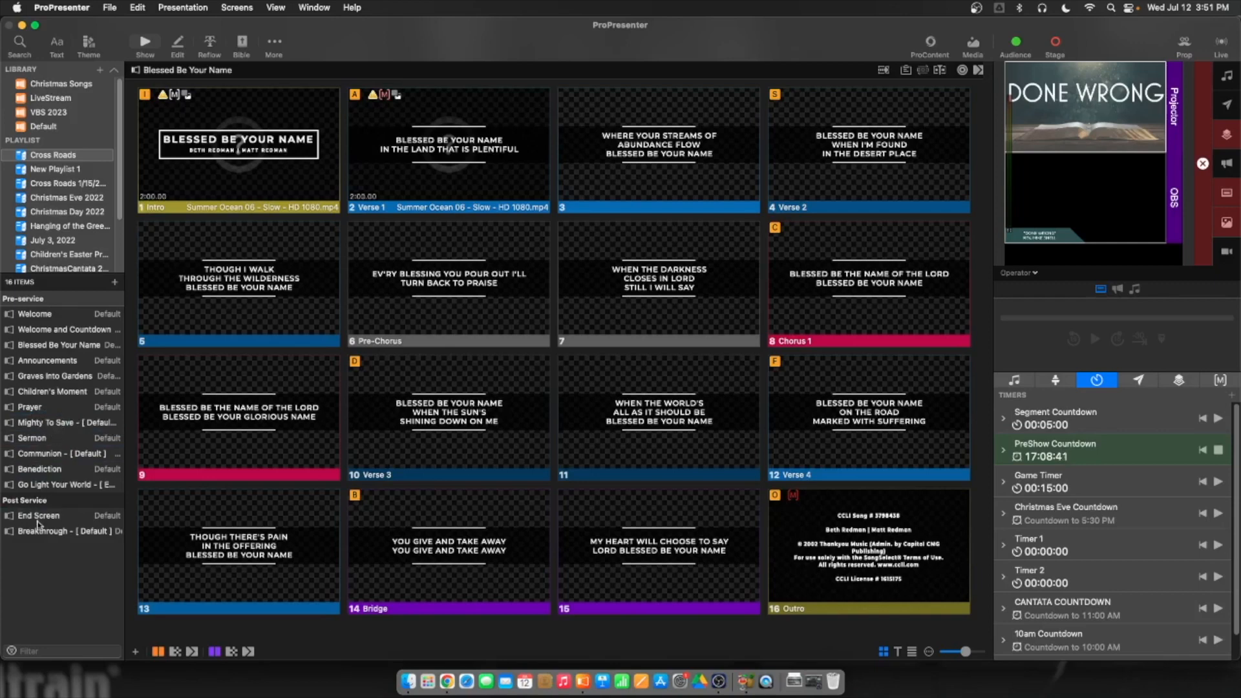
pyautogui.moveTo(37, 533); pyautogui.dragTo(60, 462)
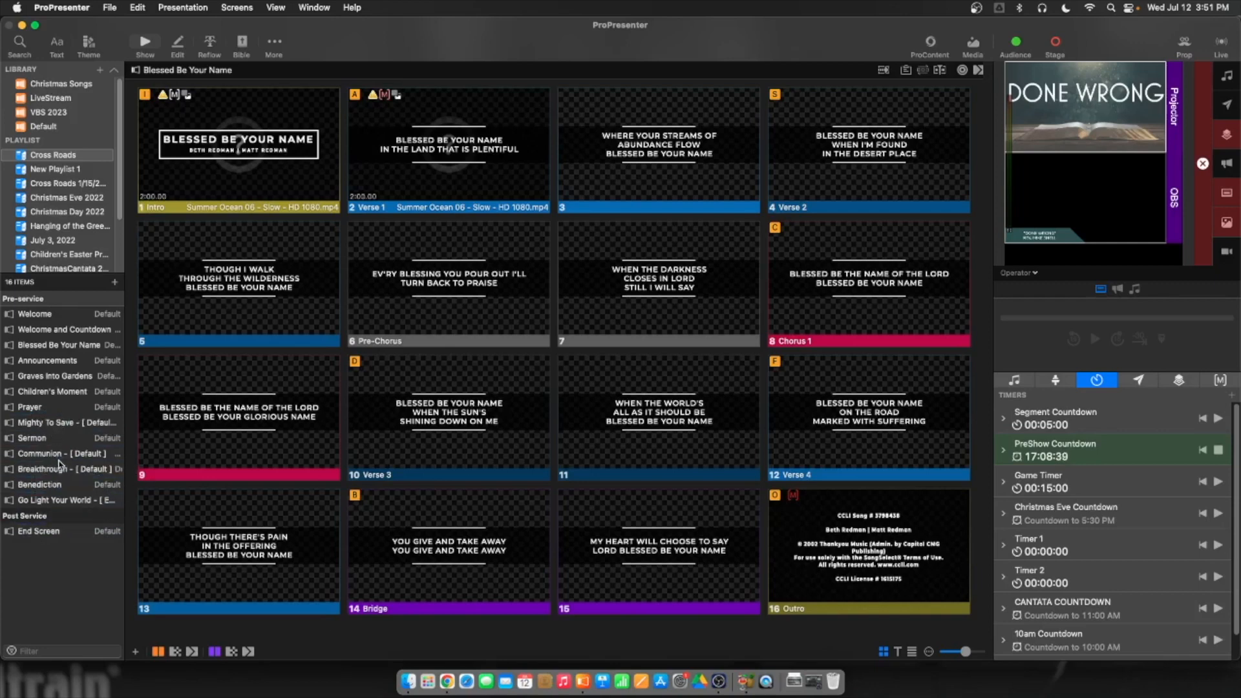
# Show the arrangement controls for Blessed Be Your Name in the playlist and choose the Default arrangement
pyautogui.click(46, 314)
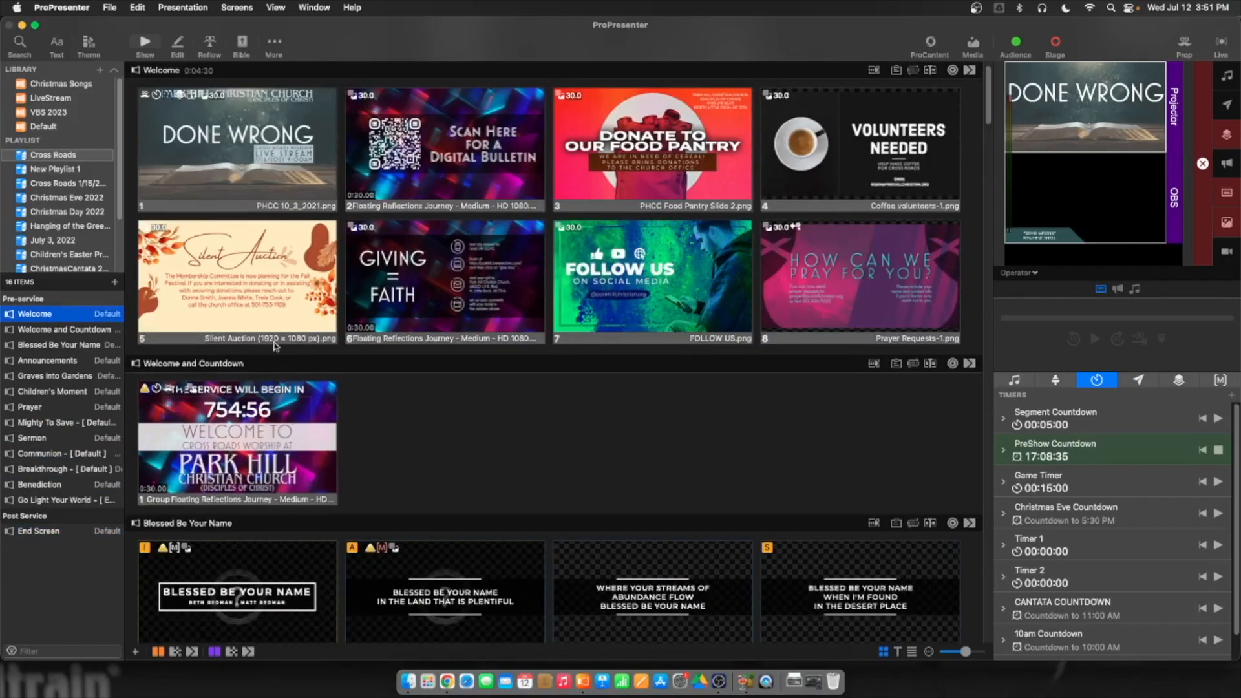
pyautogui.scroll(-3, 433, 452)
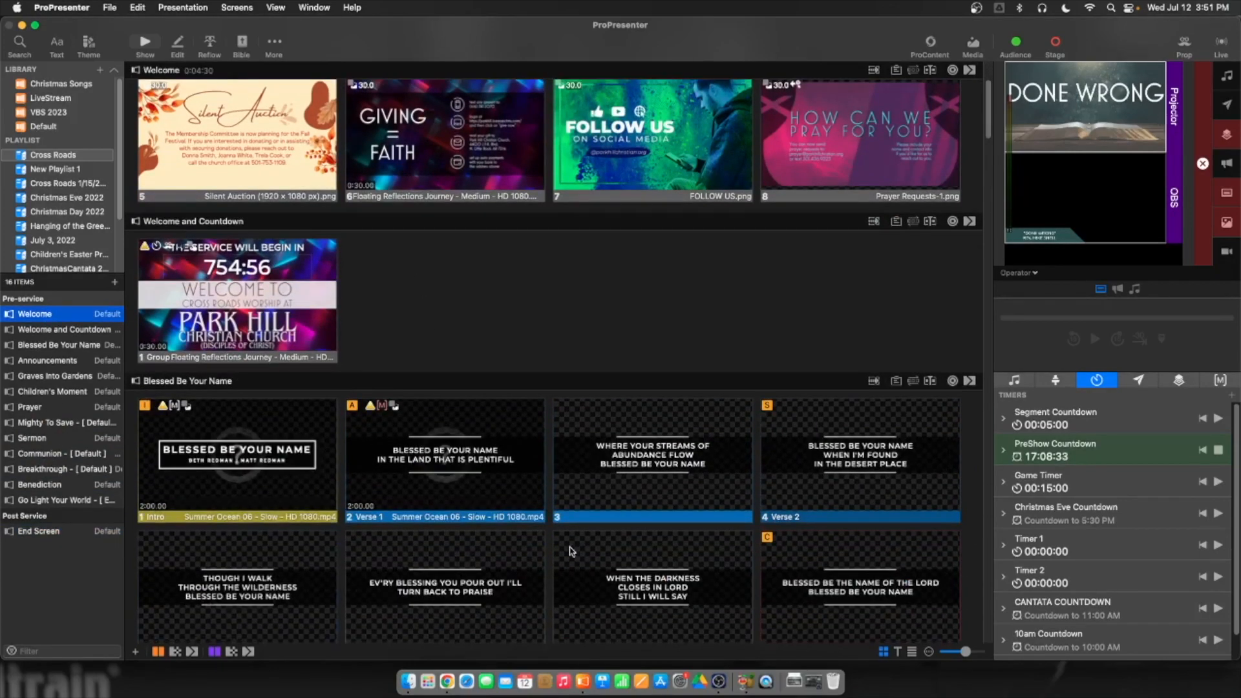
pyautogui.scroll(-3, 400, 414)
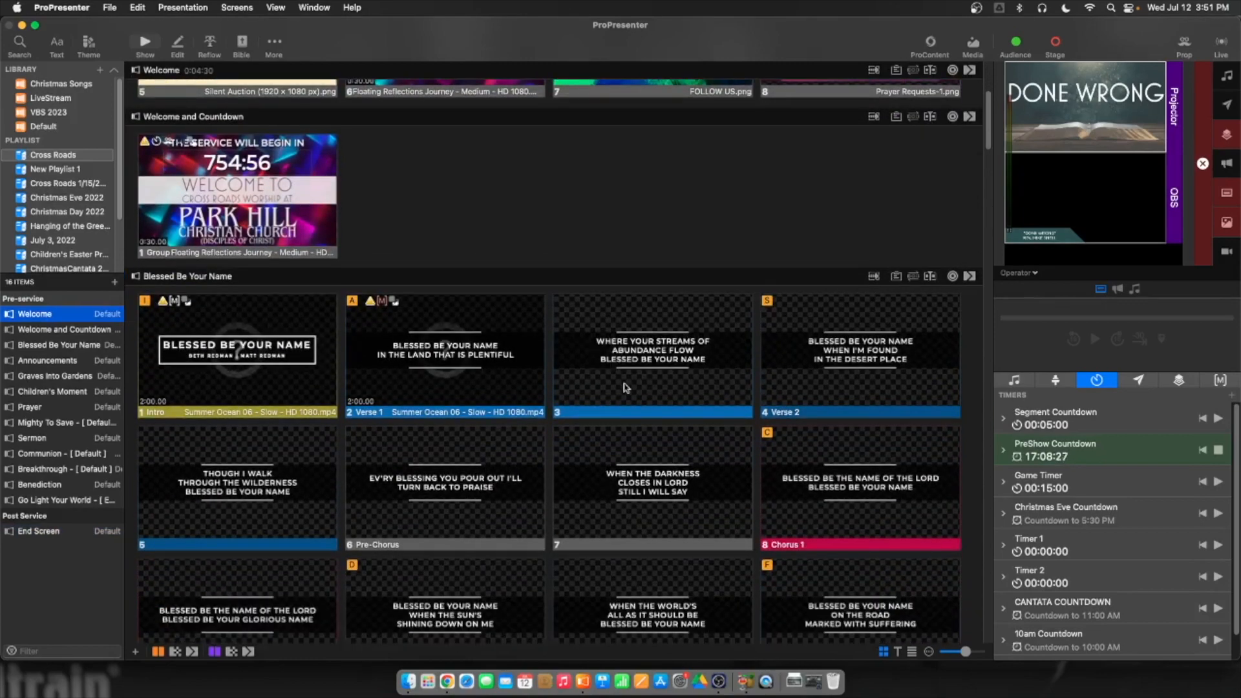
pyautogui.click(916, 278)
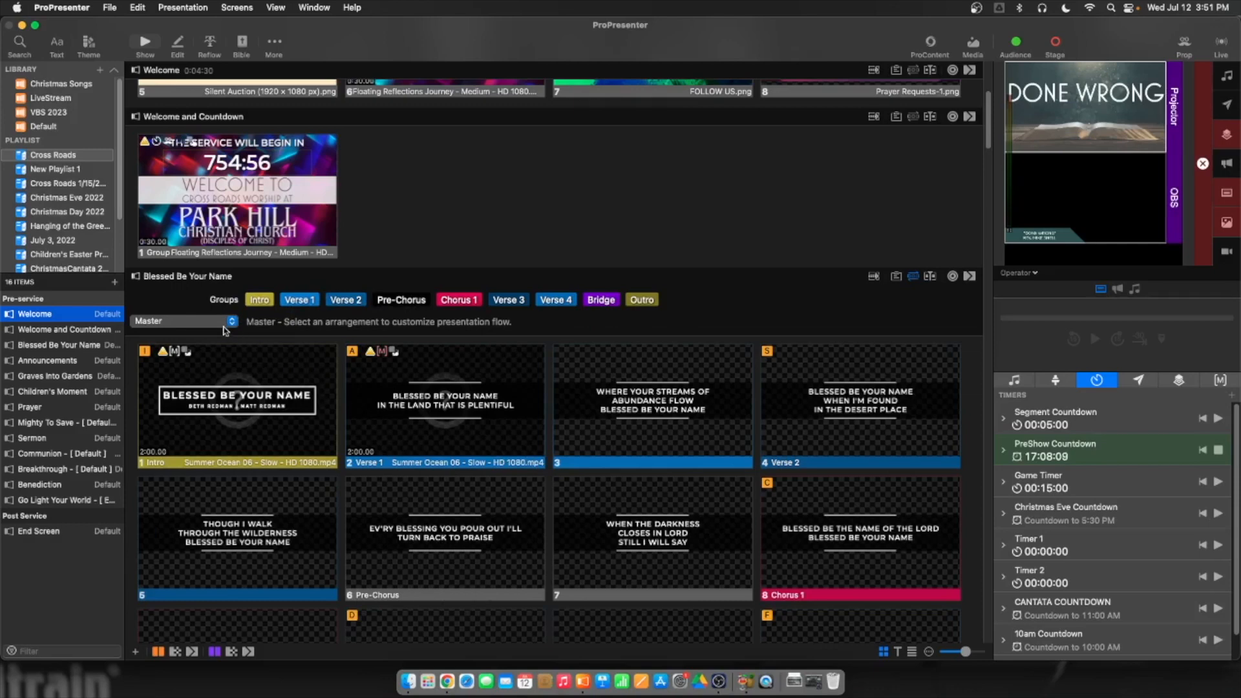
pyautogui.click(216, 322)
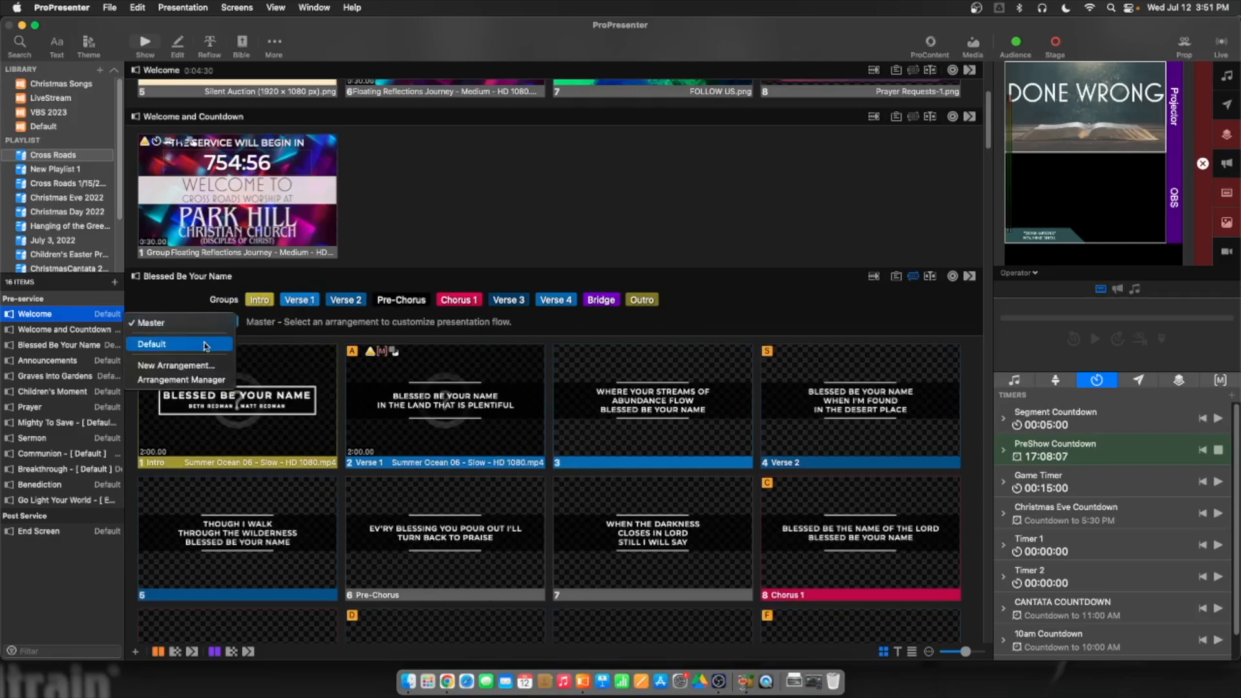
pyautogui.click(205, 344)
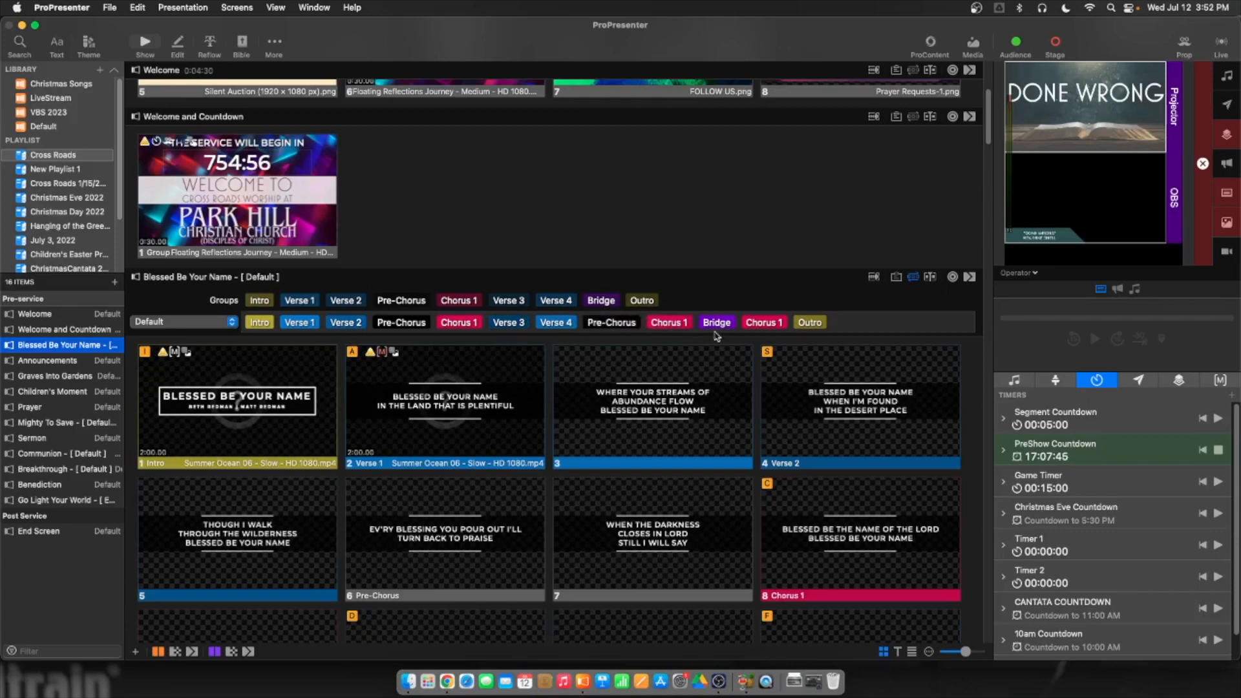
# Look through the arranged slides of Blessed Be Your Name and hide its arrangement controls
pyautogui.scroll(-8, 530, 557)
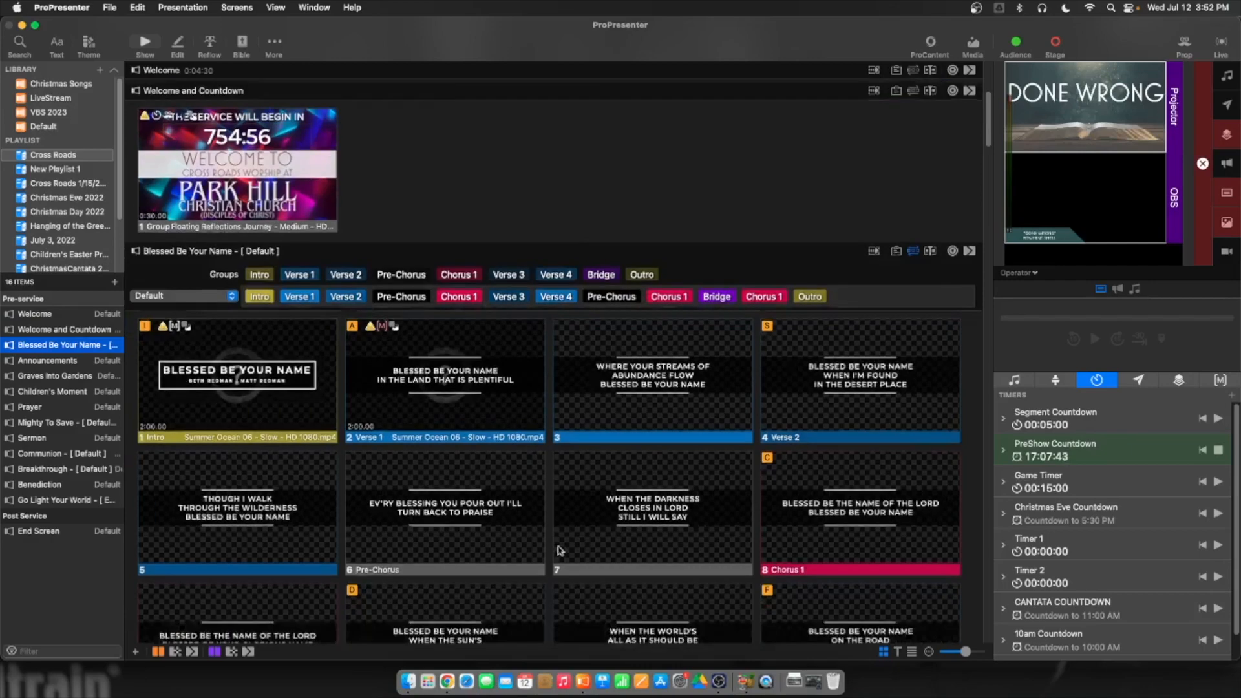
pyautogui.scroll(-5, 560, 551)
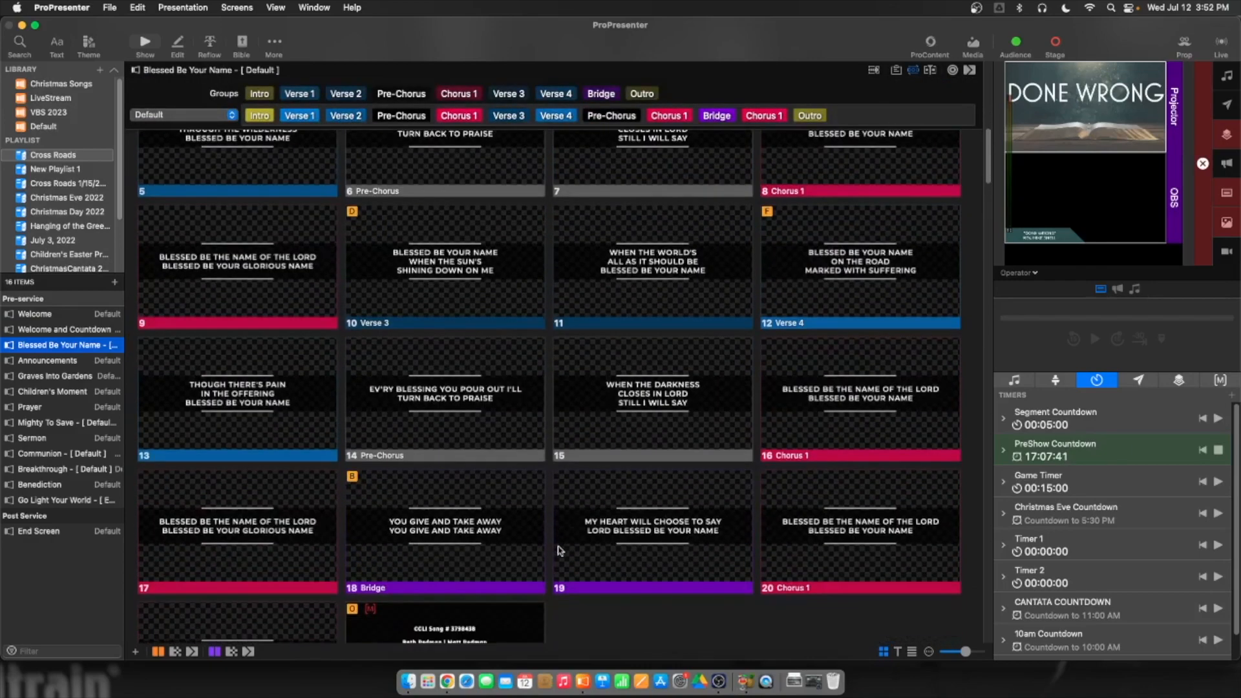
pyautogui.scroll(4, 537, 523)
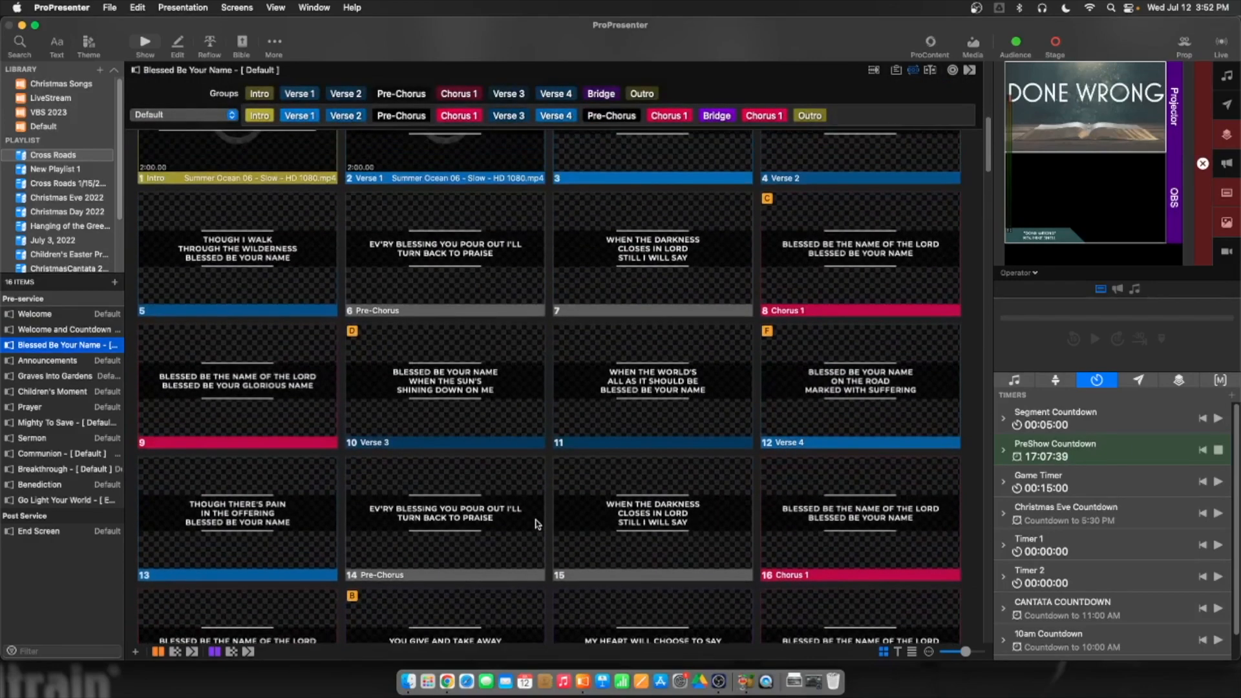
pyautogui.scroll(1, 536, 524)
pyautogui.scroll(6, 535, 524)
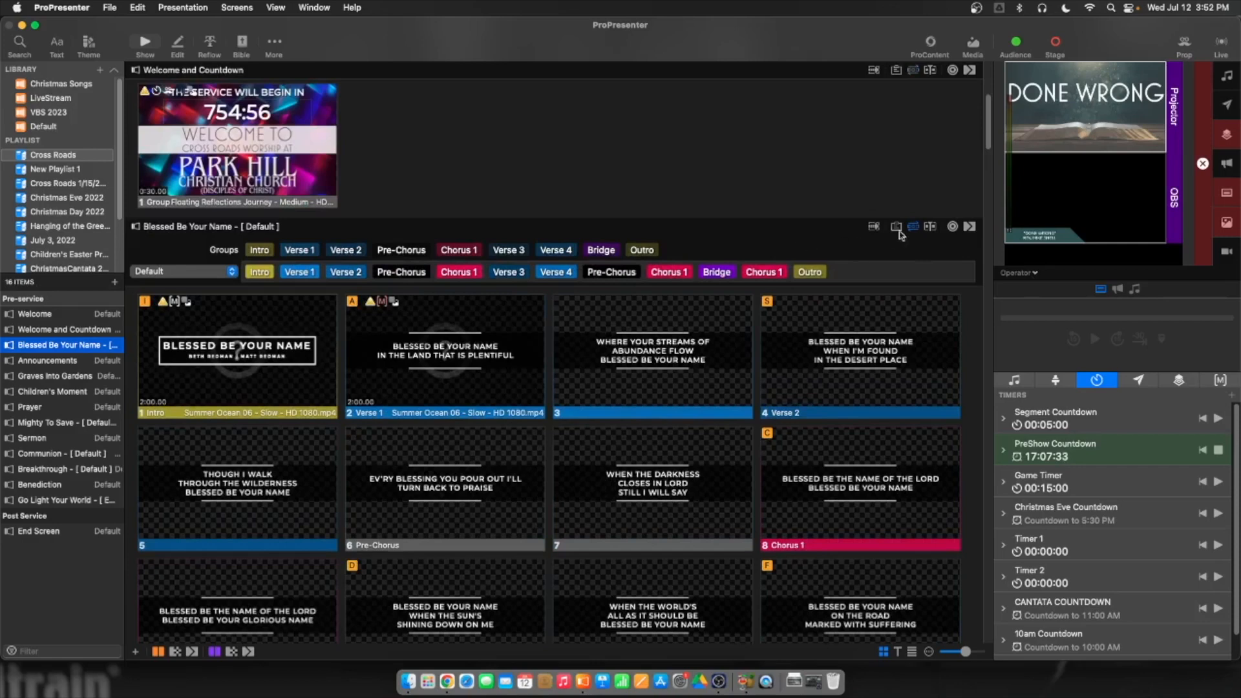
pyautogui.click(898, 229)
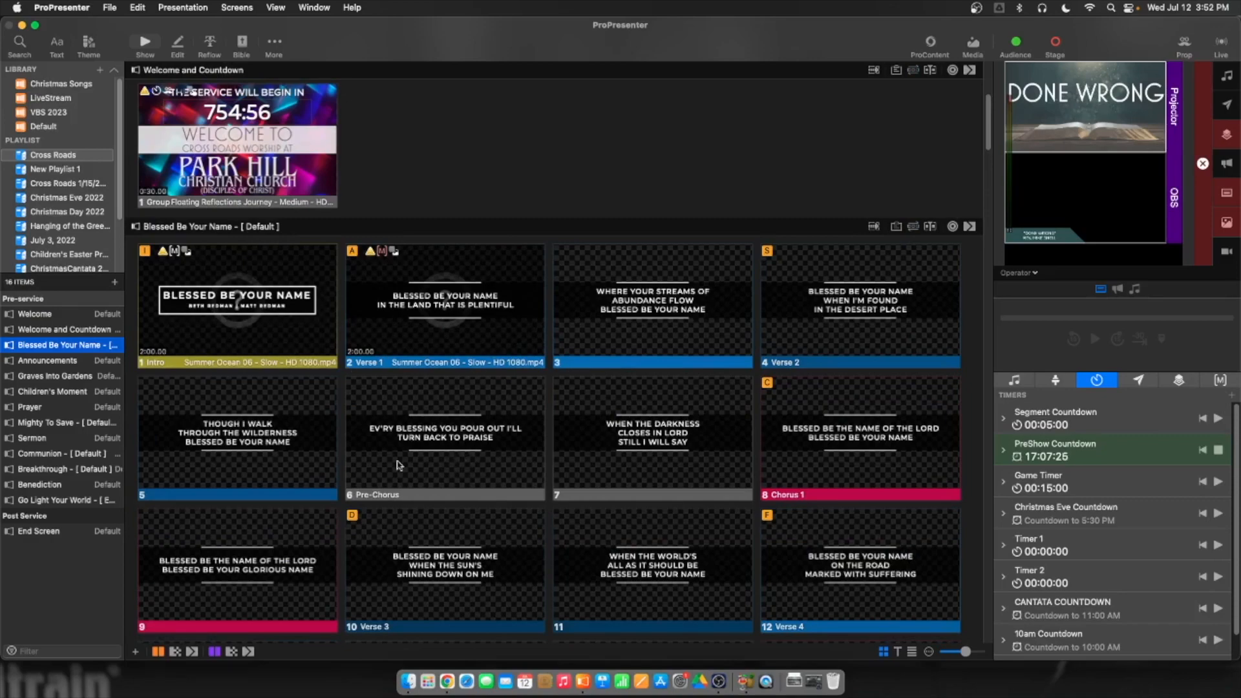
# Show the arrangement controls for Graves Into Gardens and switch the song from Master to the Default arrangement
pyautogui.scroll(-20, 148, 401)
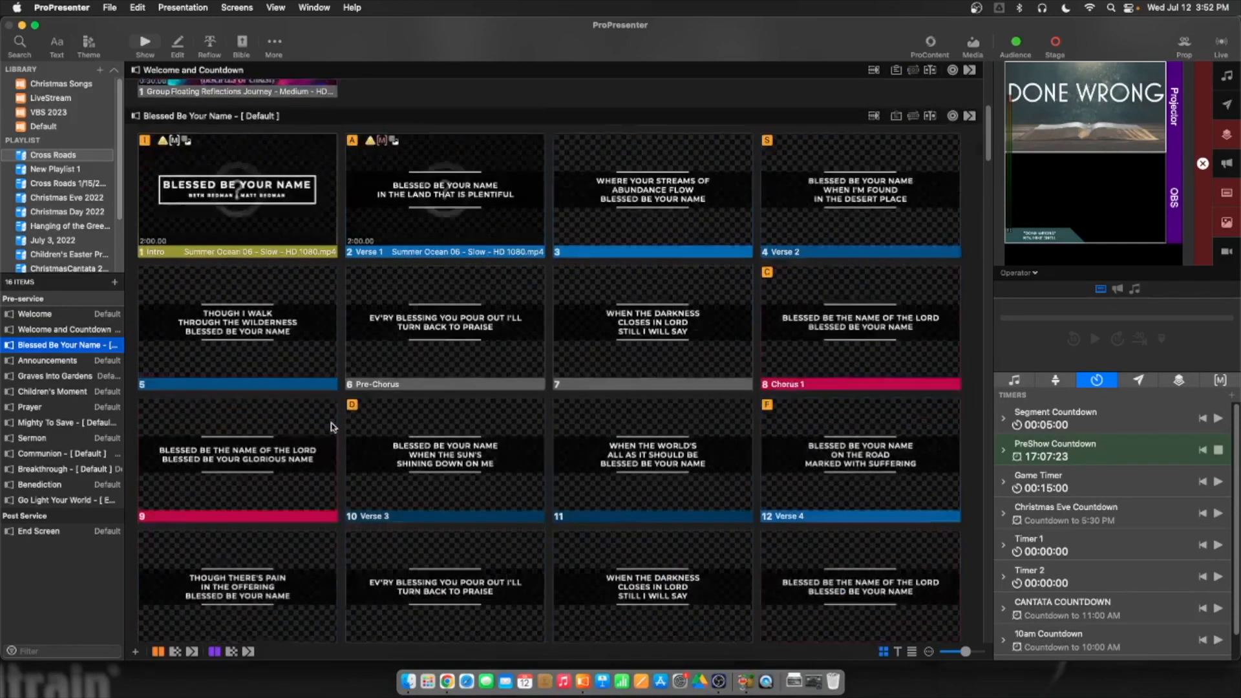
pyautogui.scroll(-3, 329, 429)
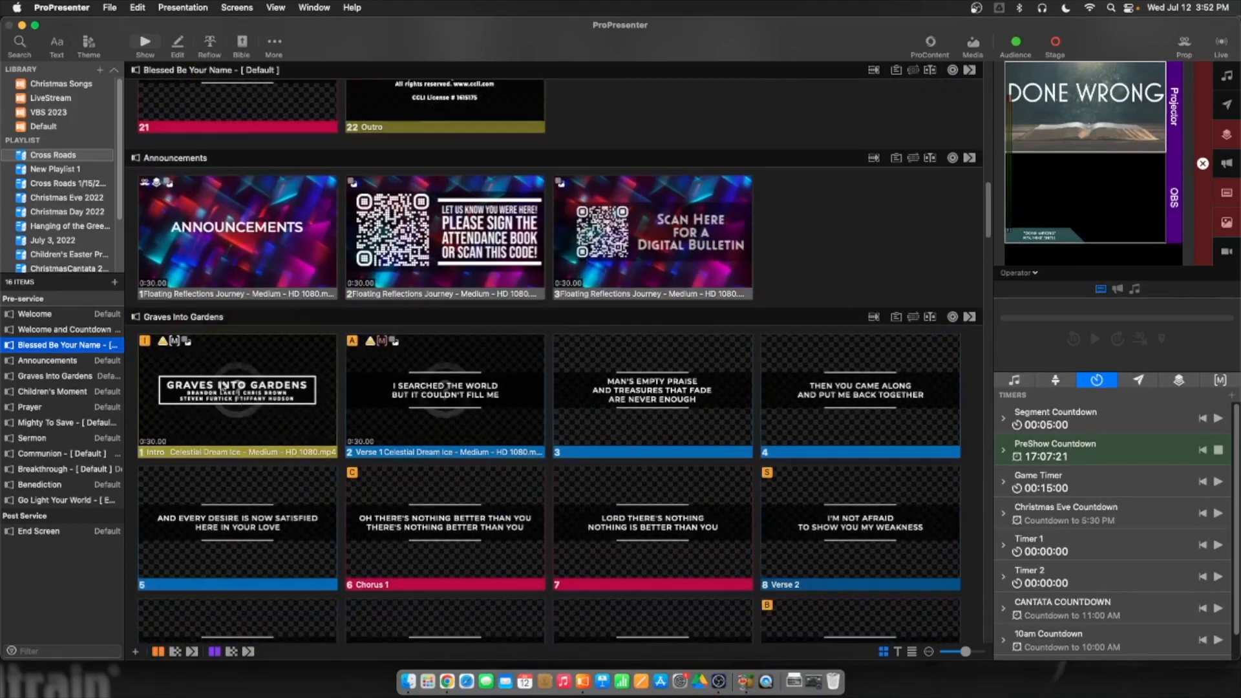
pyautogui.click(914, 318)
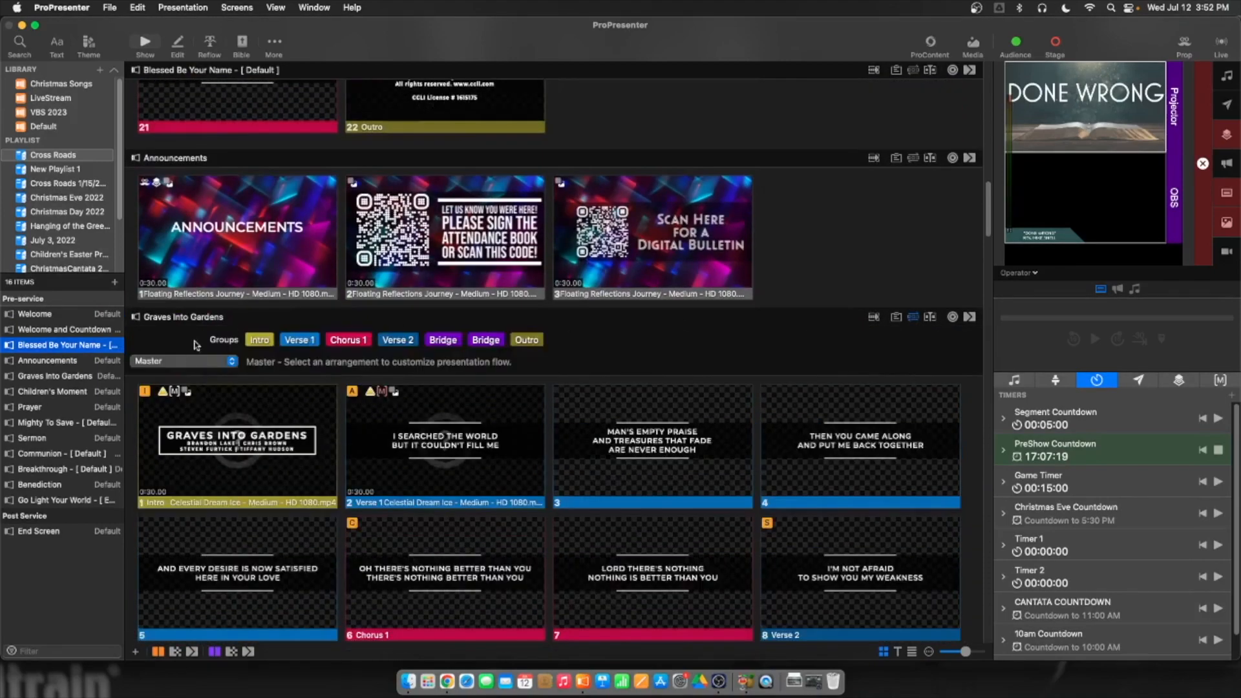
pyautogui.click(191, 362)
pyautogui.click(187, 386)
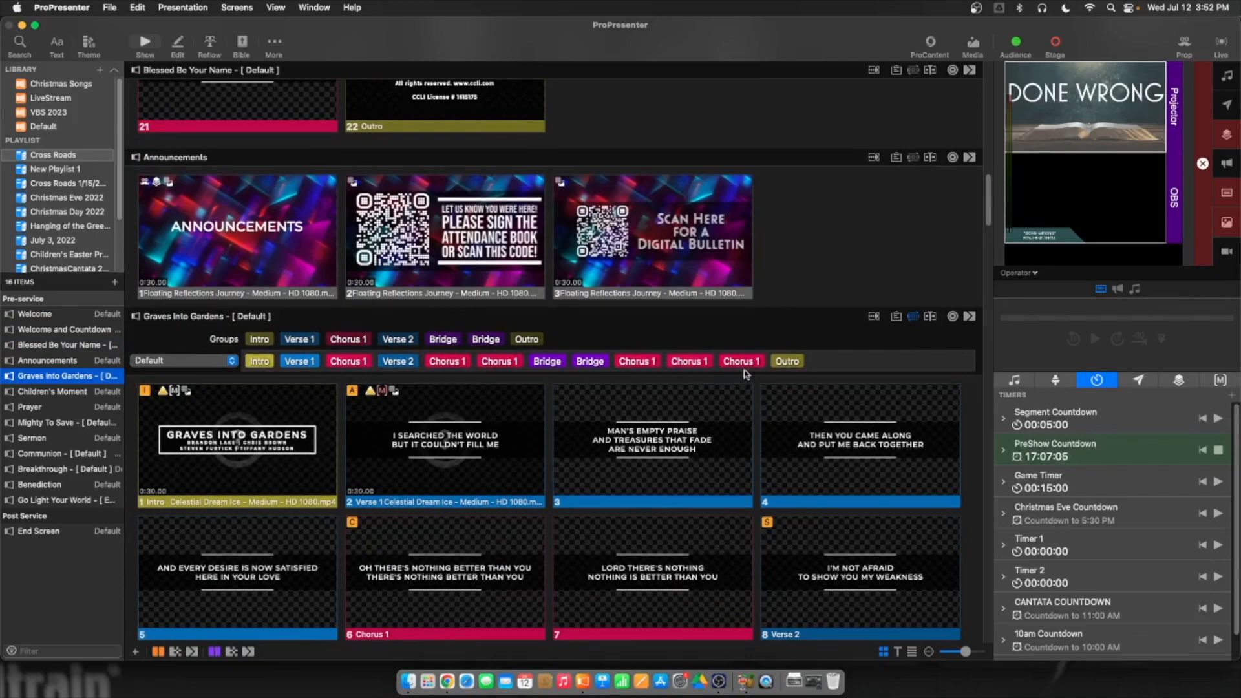
# Review the arranged Graves Into Gardens slides, and display the arrangement of Mighty To Save to check its groups and slides
pyautogui.scroll(-3, 617, 535)
pyautogui.scroll(-6, 617, 535)
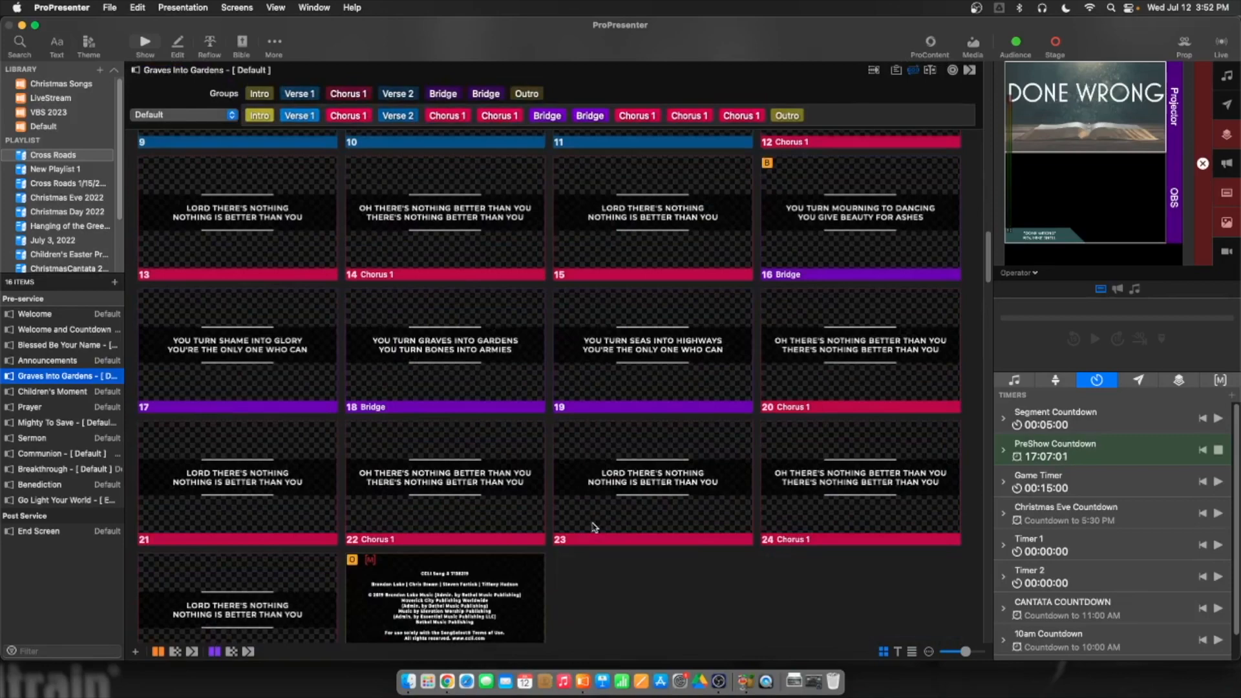
pyautogui.scroll(-5, 593, 527)
pyautogui.scroll(-8, 595, 526)
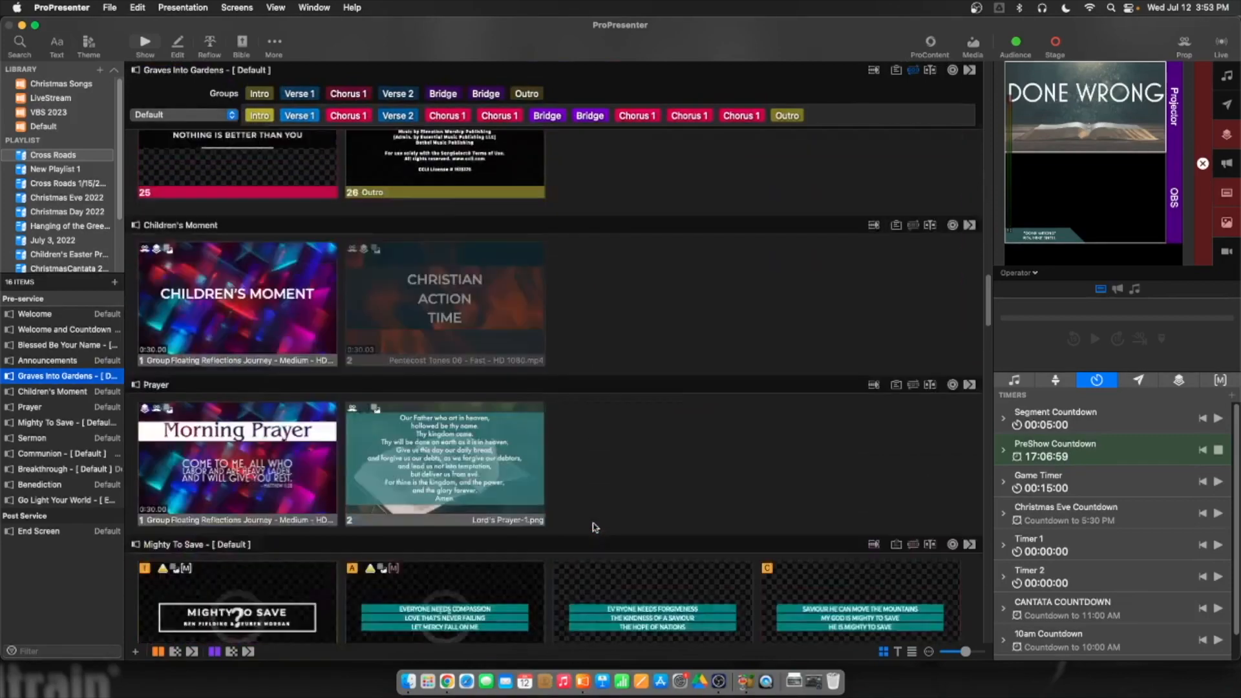
pyautogui.scroll(-2, 595, 527)
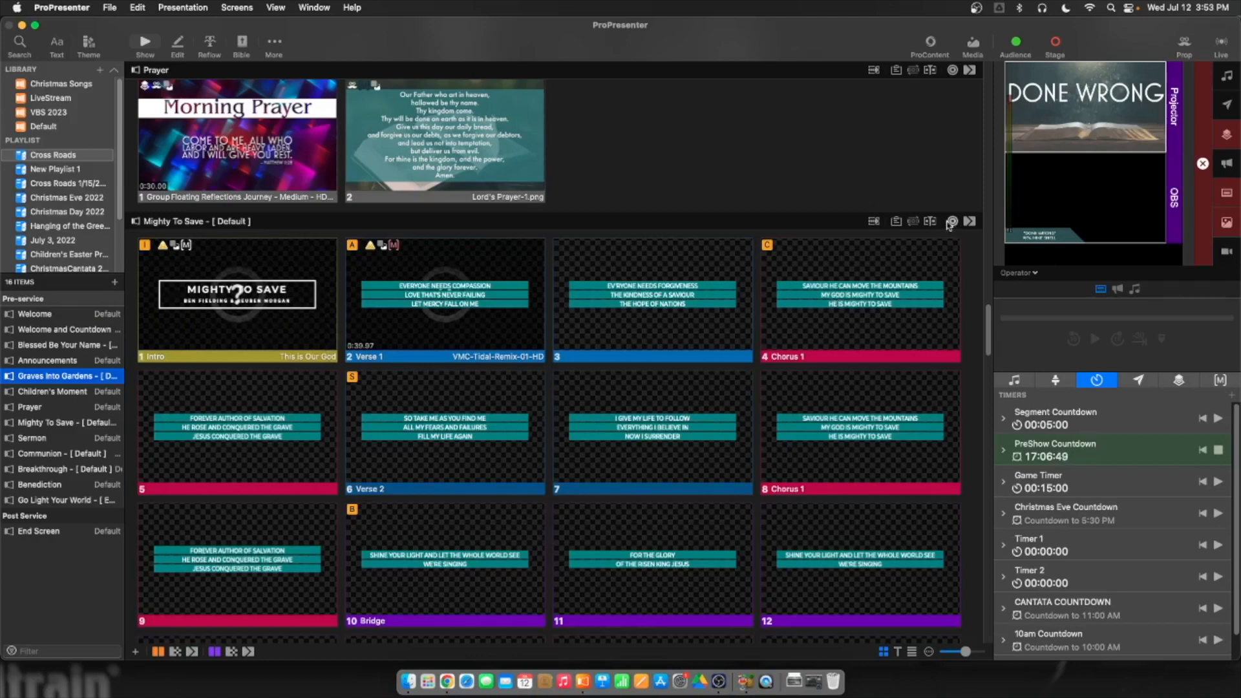
pyautogui.click(912, 221)
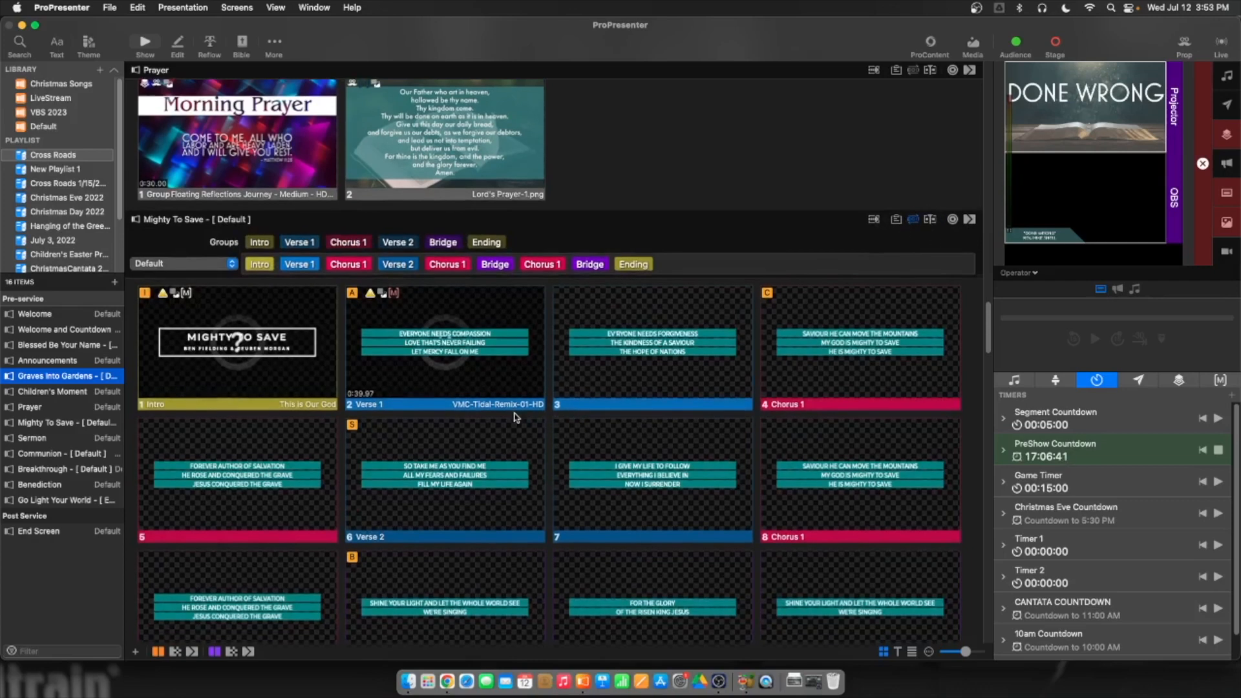
pyautogui.scroll(-3, 524, 374)
pyautogui.scroll(-15, 632, 459)
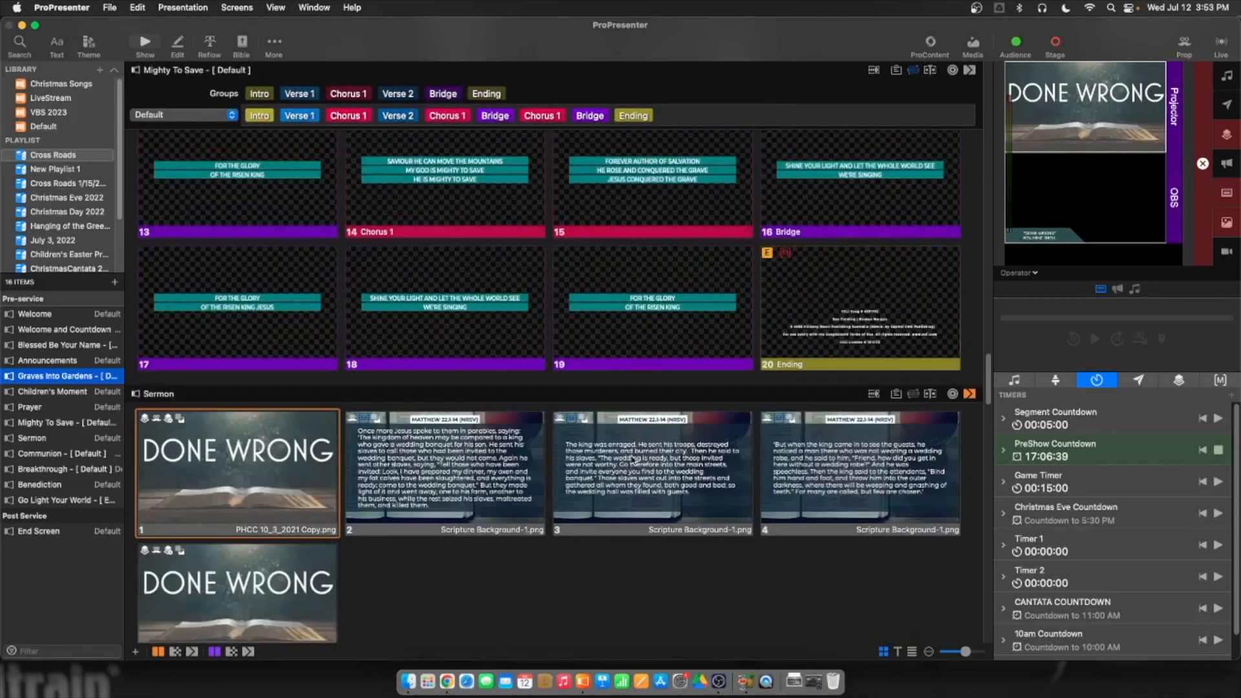
# Show the arrangement controls for Breakthrough, check the groups of its Default arrangement, and hide the controls
pyautogui.scroll(-3, 632, 459)
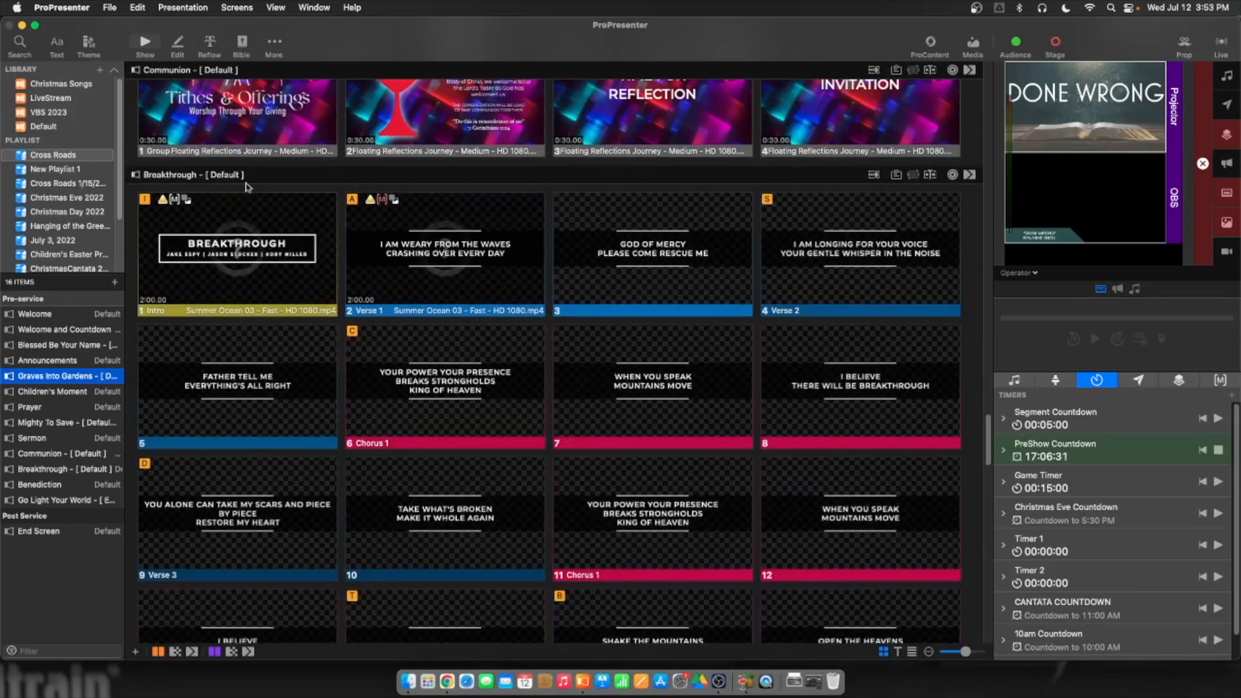
pyautogui.click(912, 180)
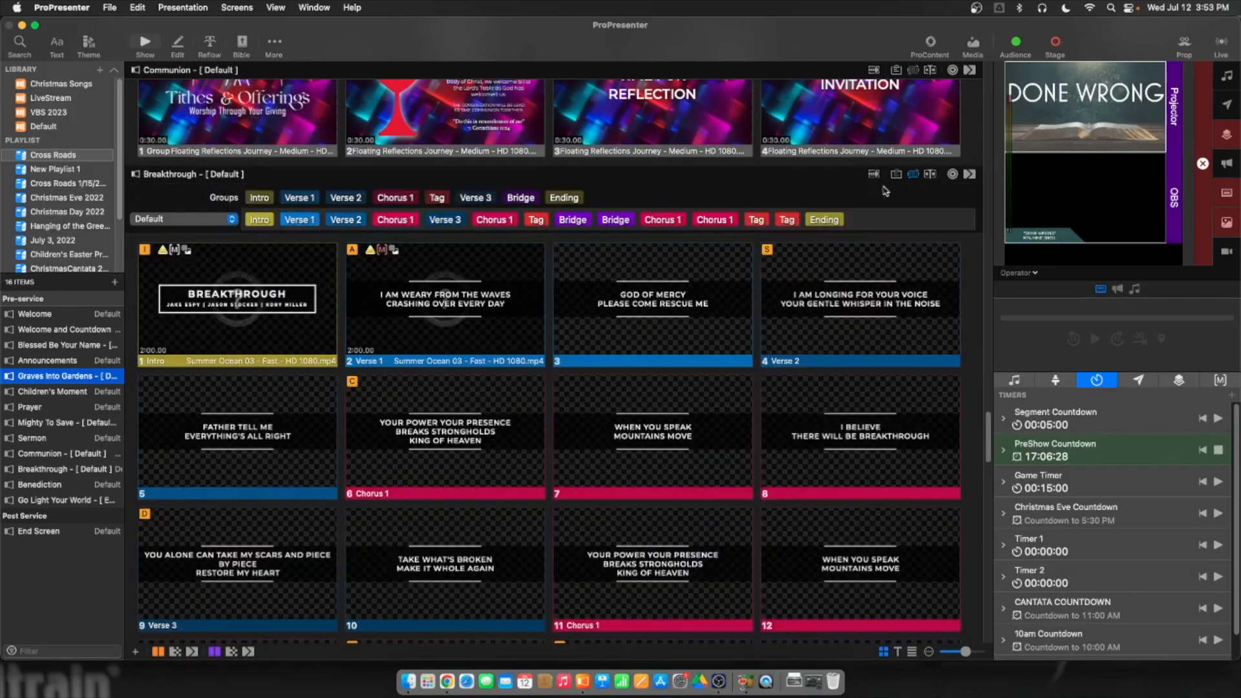
pyautogui.click(186, 221)
pyautogui.click(187, 225)
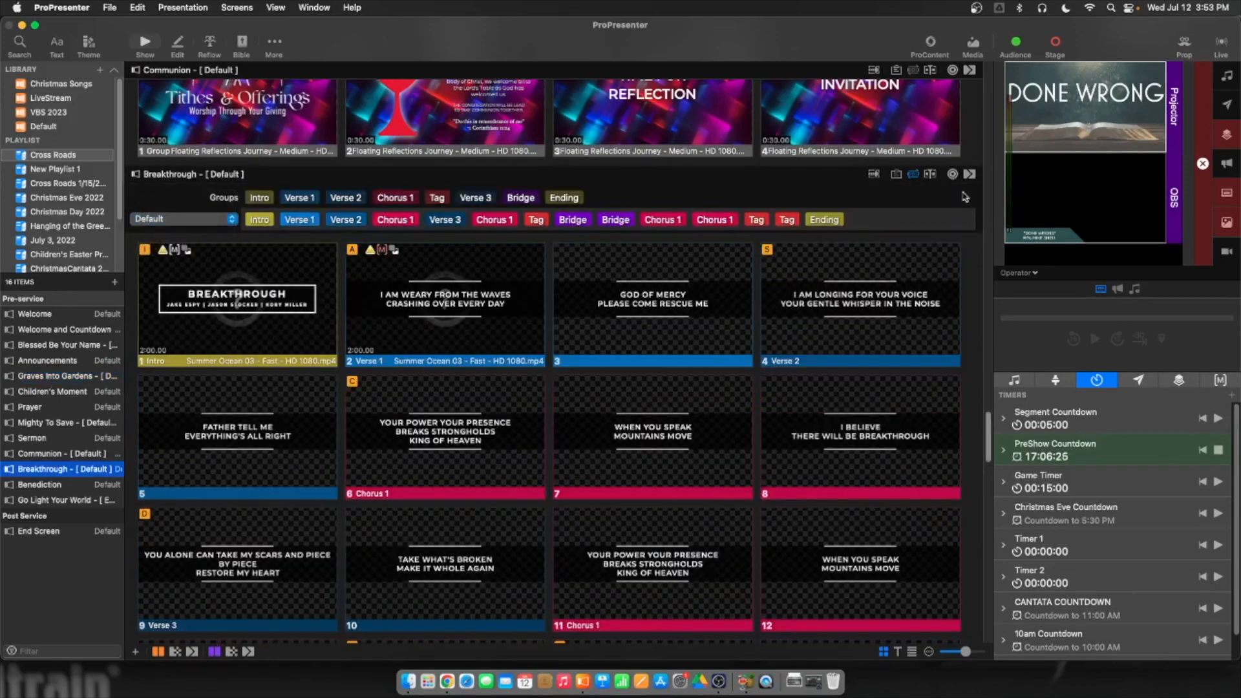
pyautogui.click(908, 178)
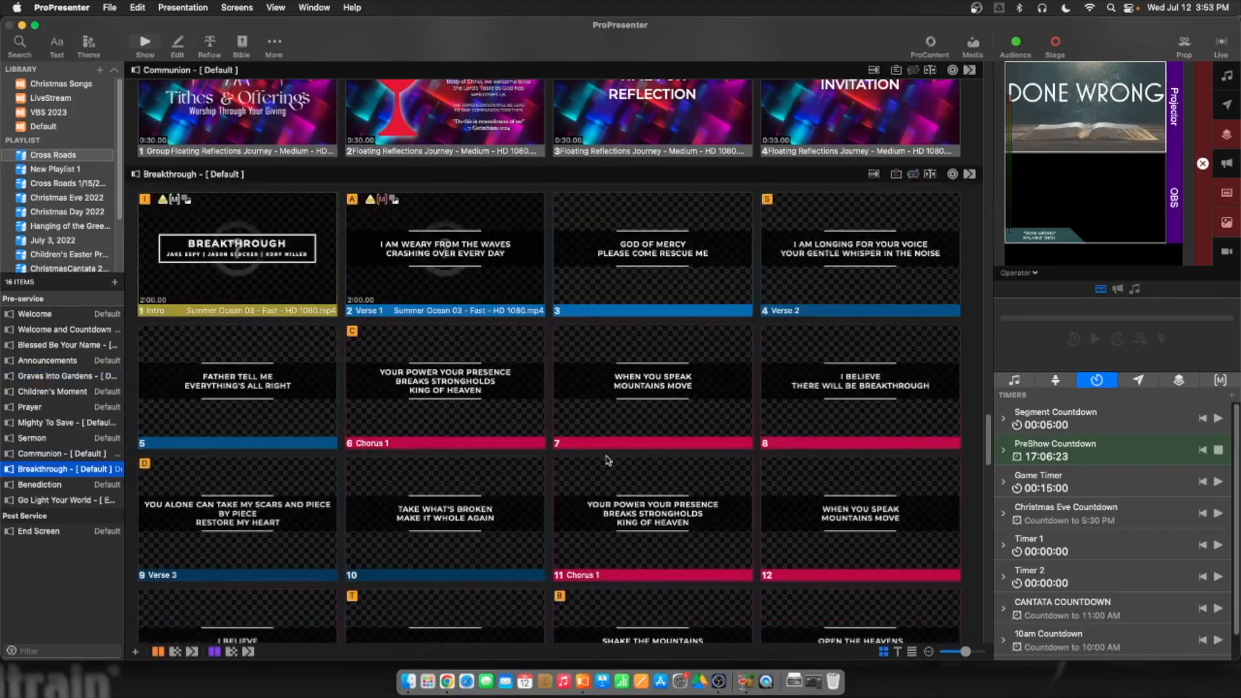
# Review the playlist's slides from Breakthrough through Go Light Your World and back up to the Welcome and Blessed Be Your Name slides
pyautogui.scroll(-10, 609, 460)
pyautogui.scroll(-12, 609, 460)
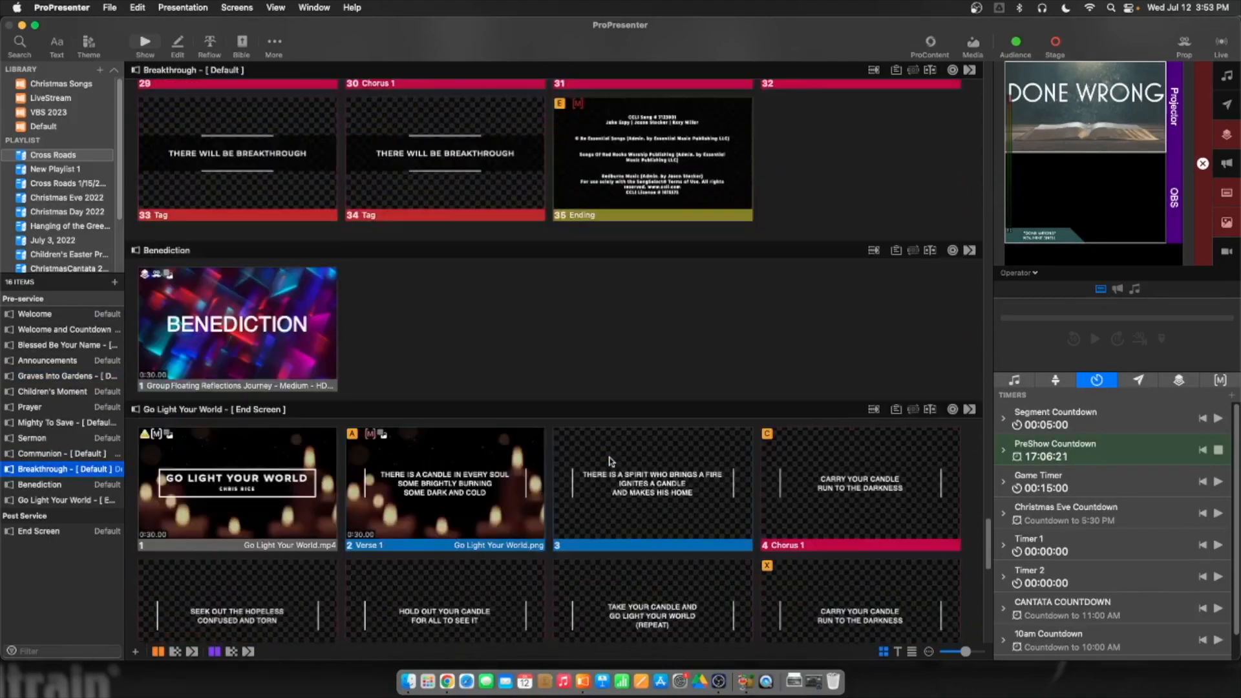
pyautogui.scroll(15, 610, 460)
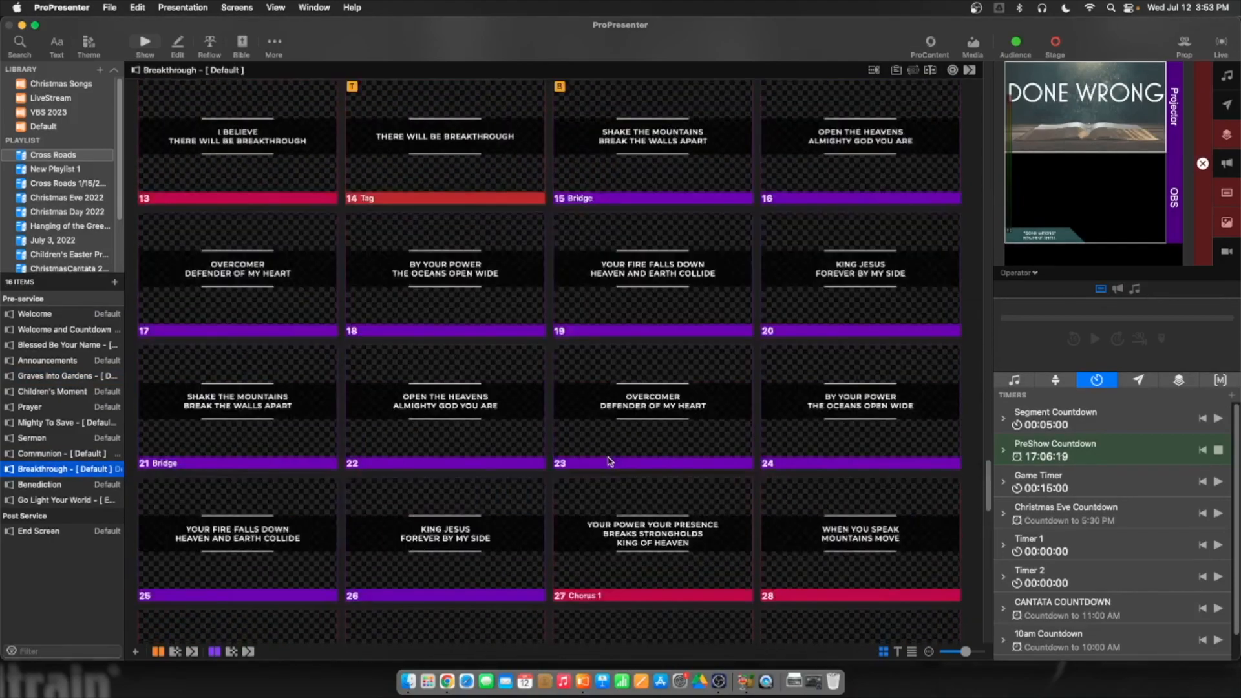
pyautogui.scroll(20, 609, 460)
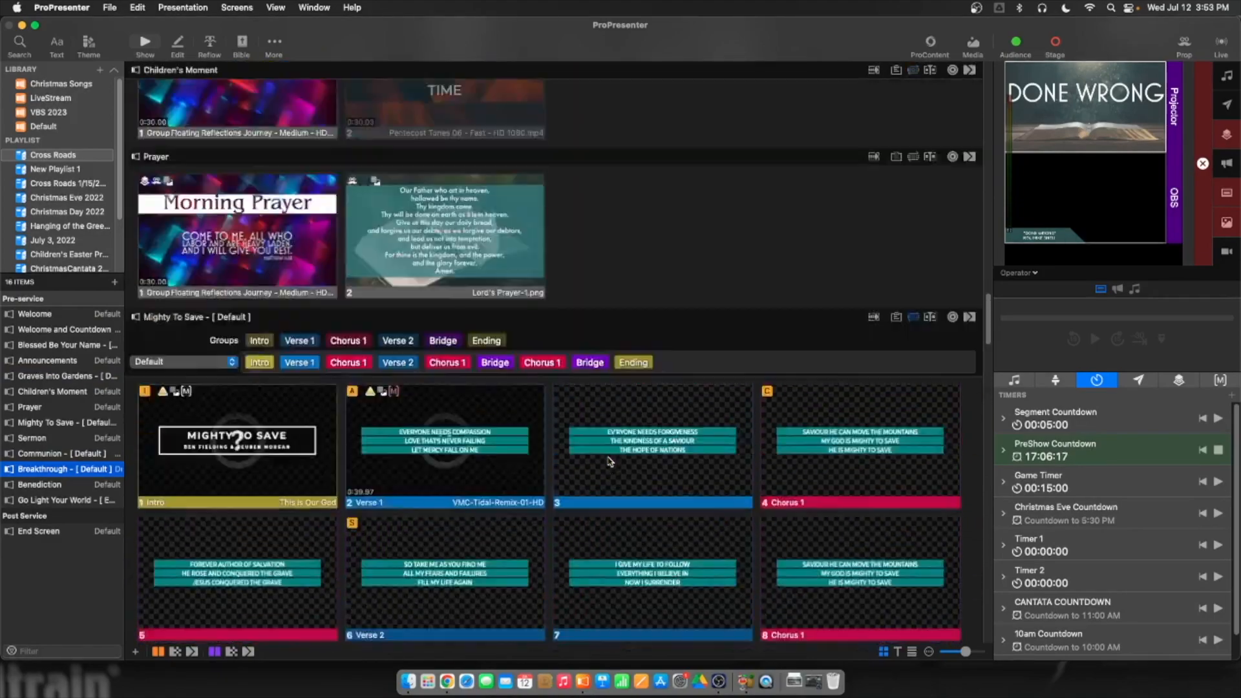
pyautogui.scroll(20, 610, 461)
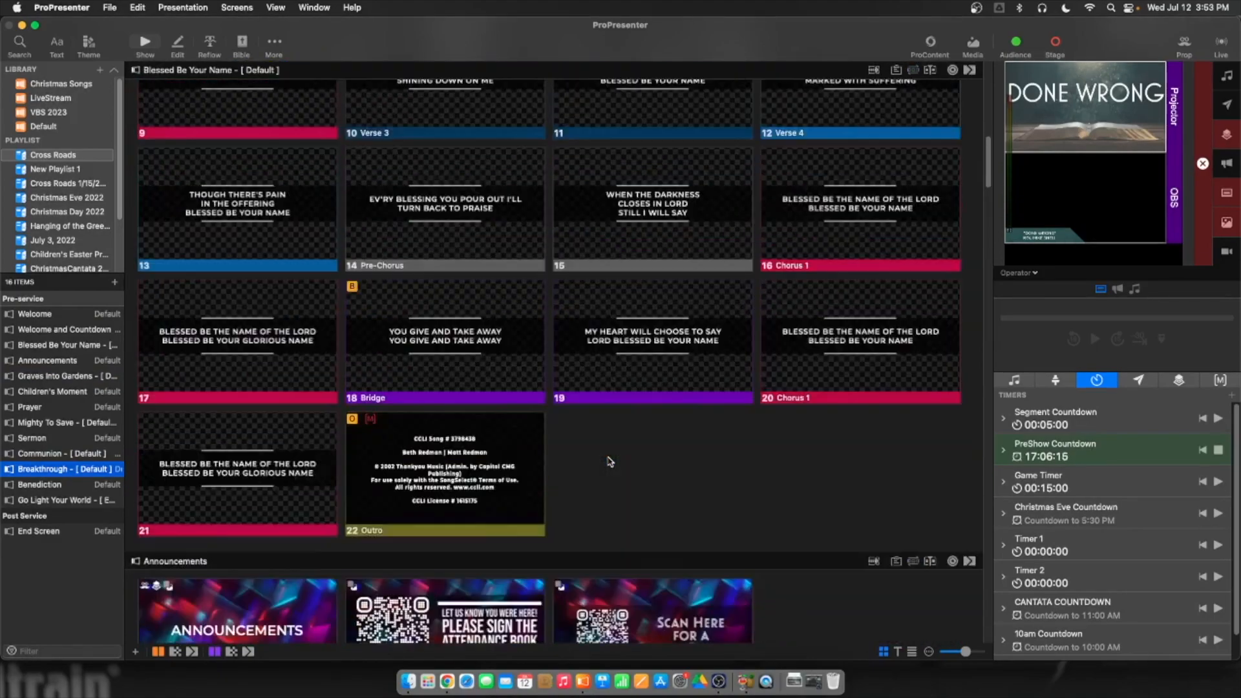
pyautogui.scroll(8, 609, 460)
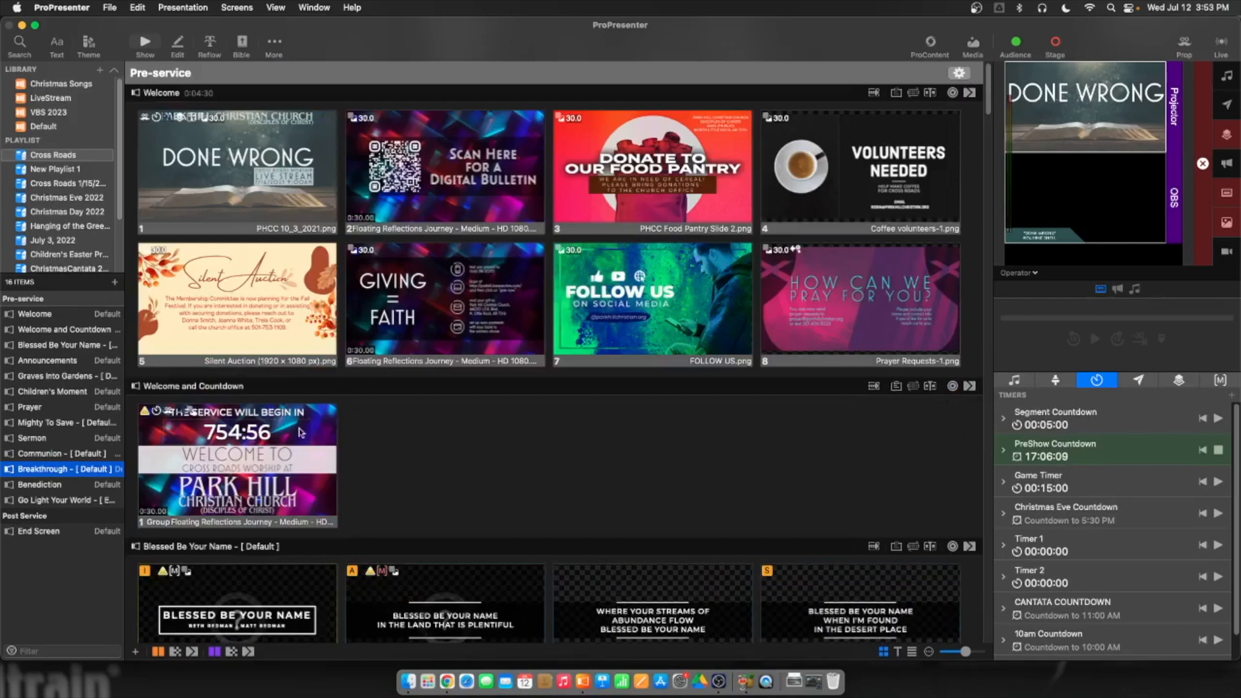
pyautogui.scroll(-15, 397, 463)
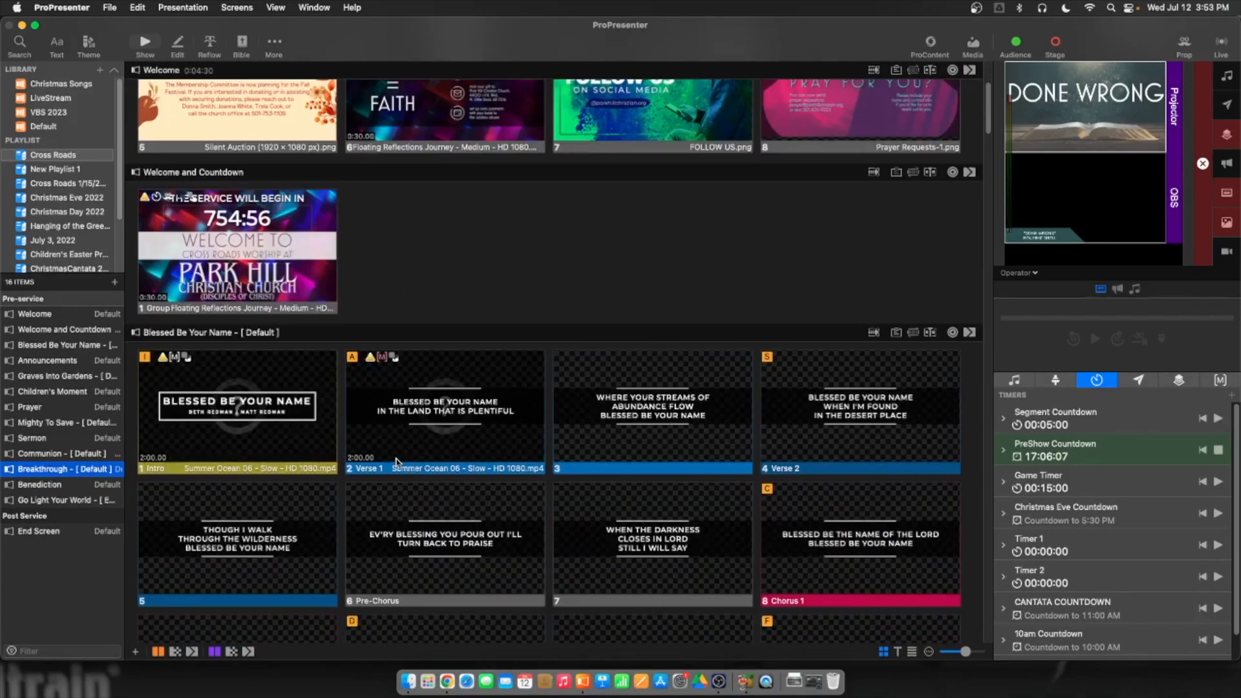
pyautogui.scroll(-3, 397, 462)
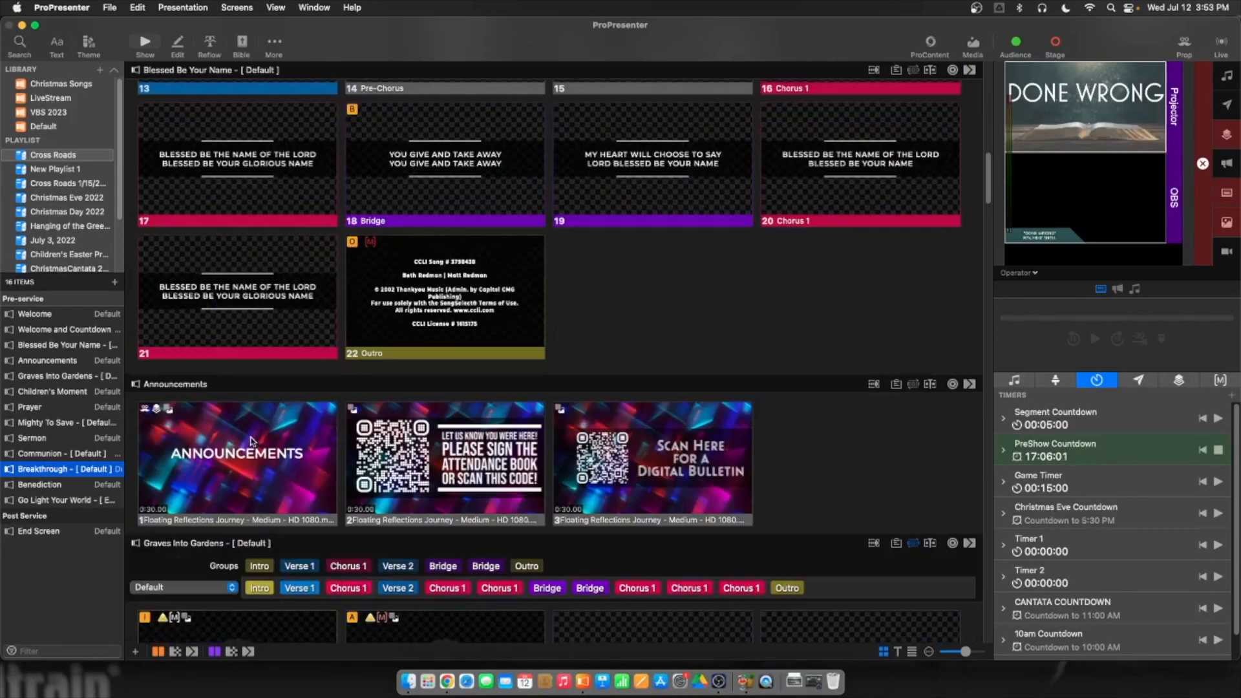
pyautogui.scroll(10, 769, 481)
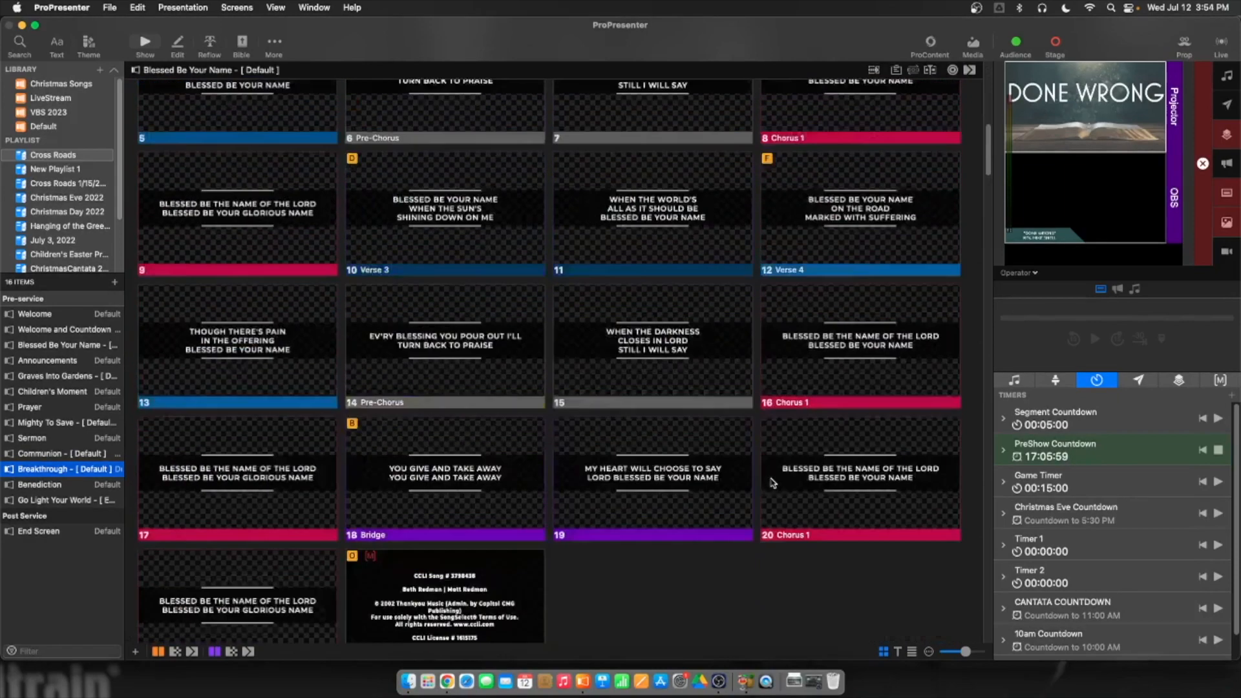
pyautogui.scroll(5, 769, 481)
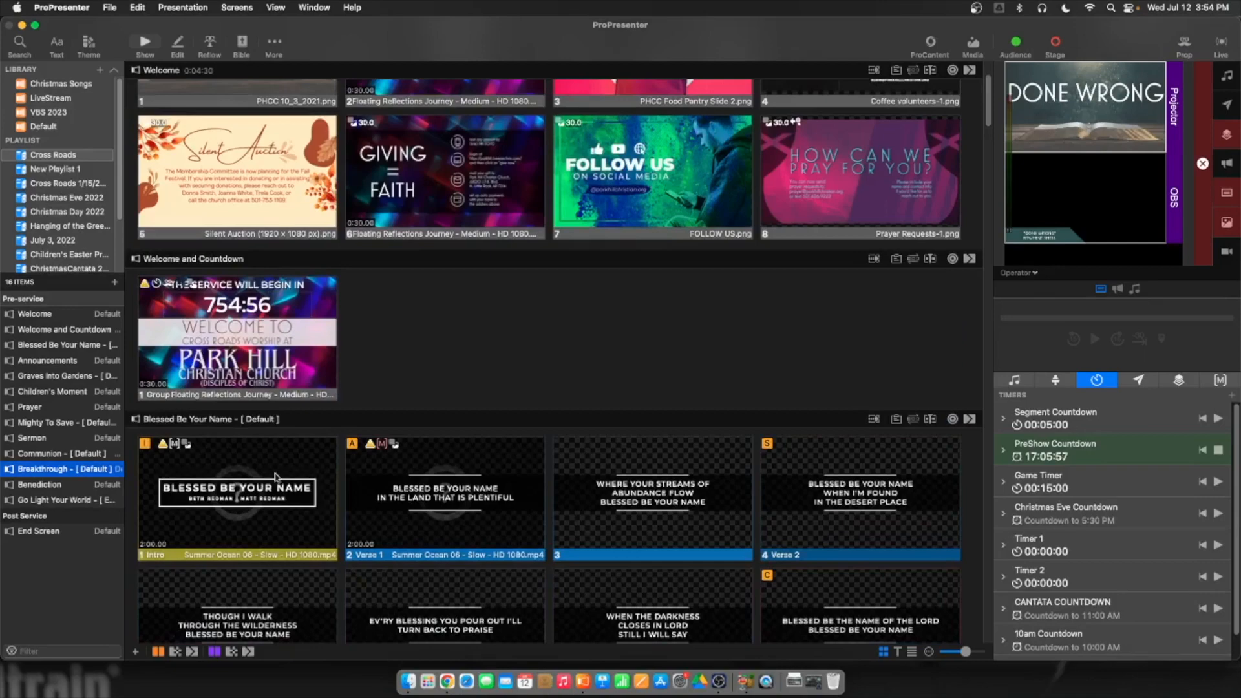
pyautogui.scroll(4, 567, 528)
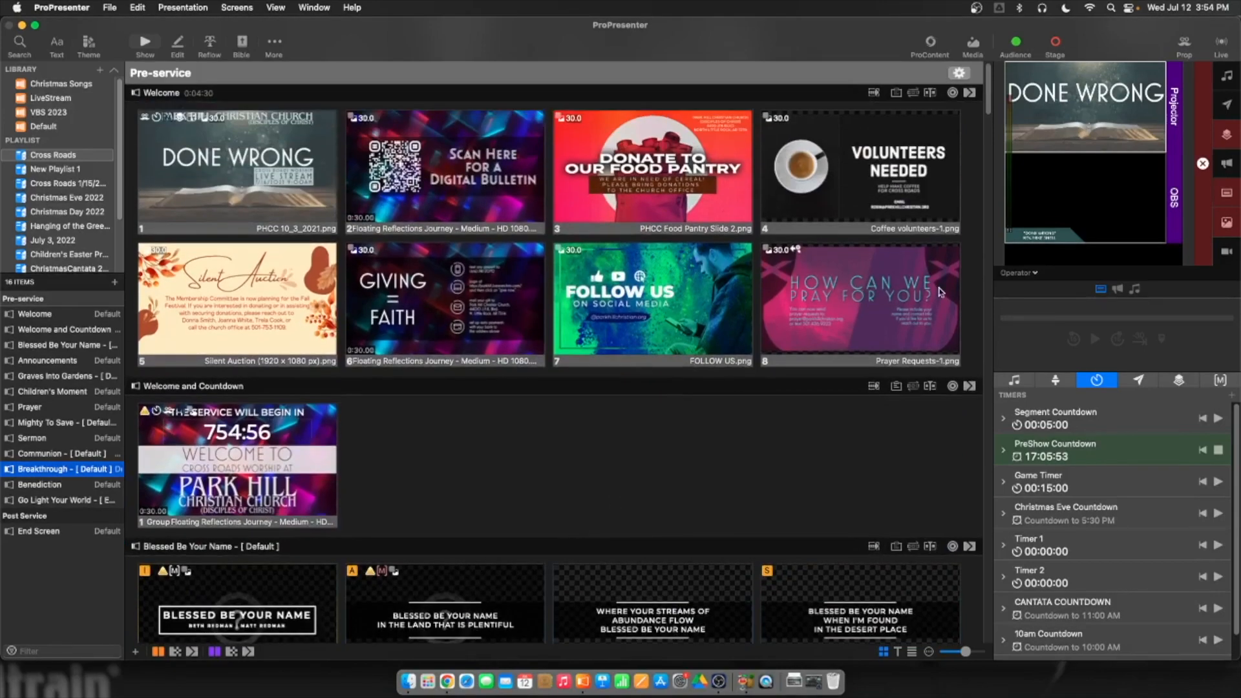
# Display the media bin below the slides and open its CMG Motion Graphics playlist
pyautogui.click(969, 49)
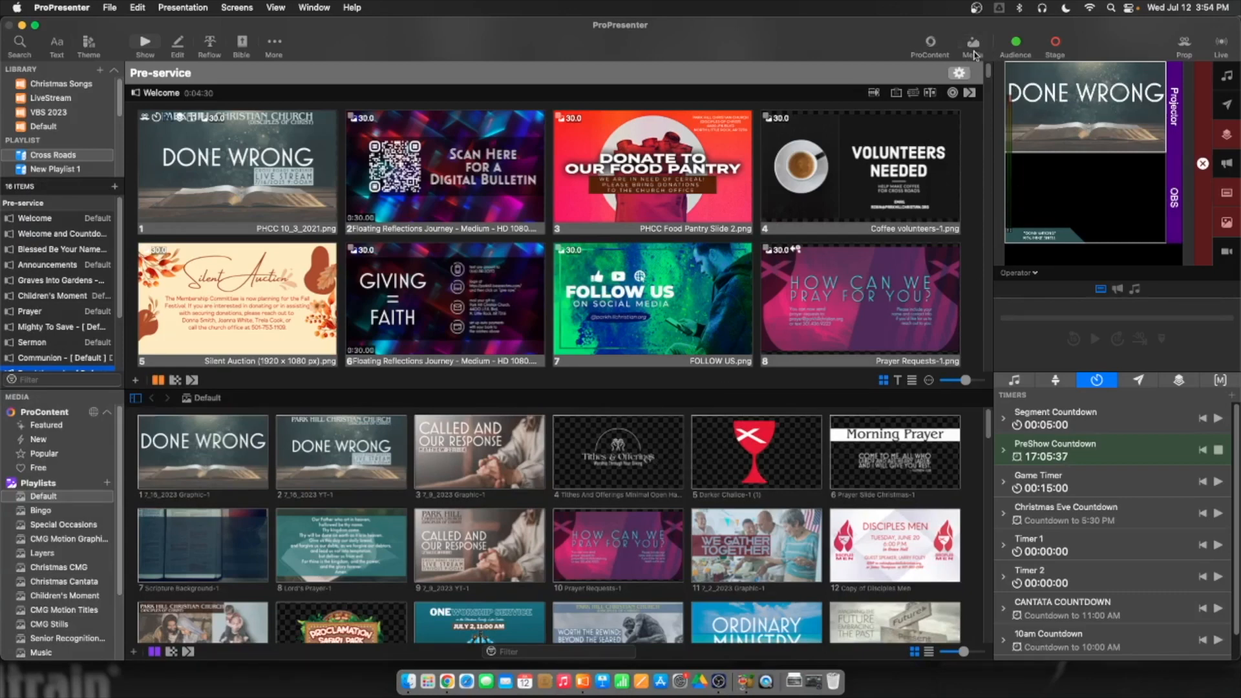
pyautogui.scroll(-1, 106, 486)
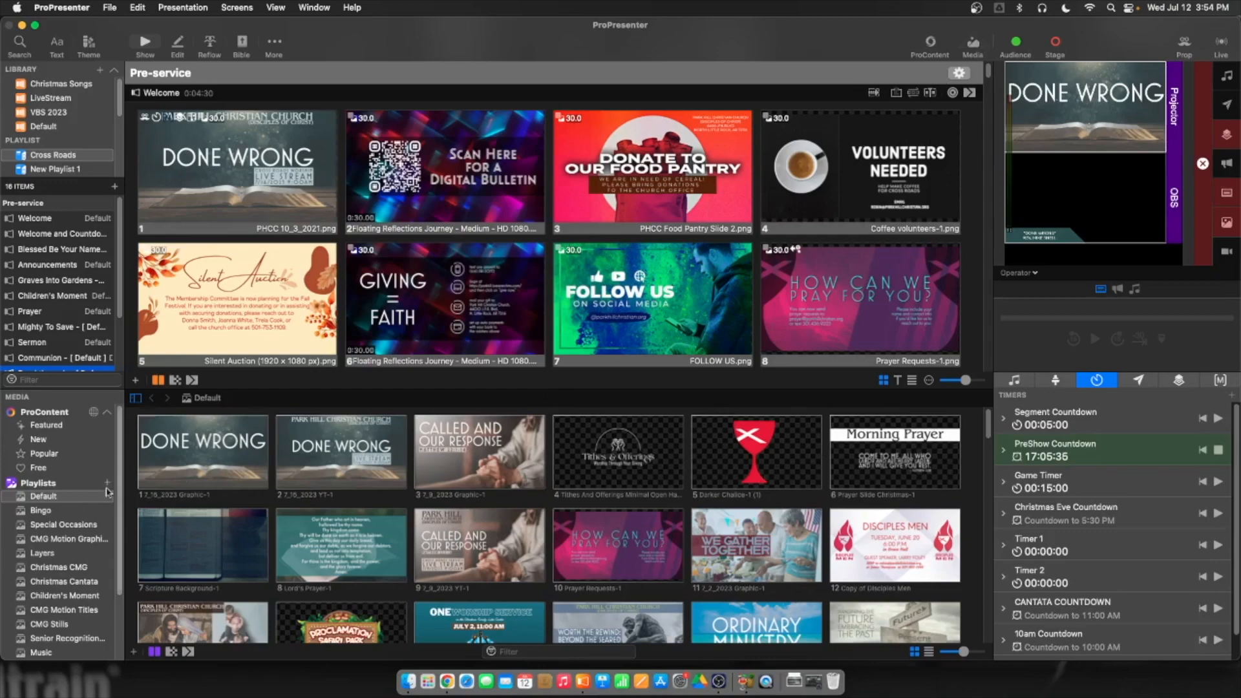
pyautogui.click(48, 540)
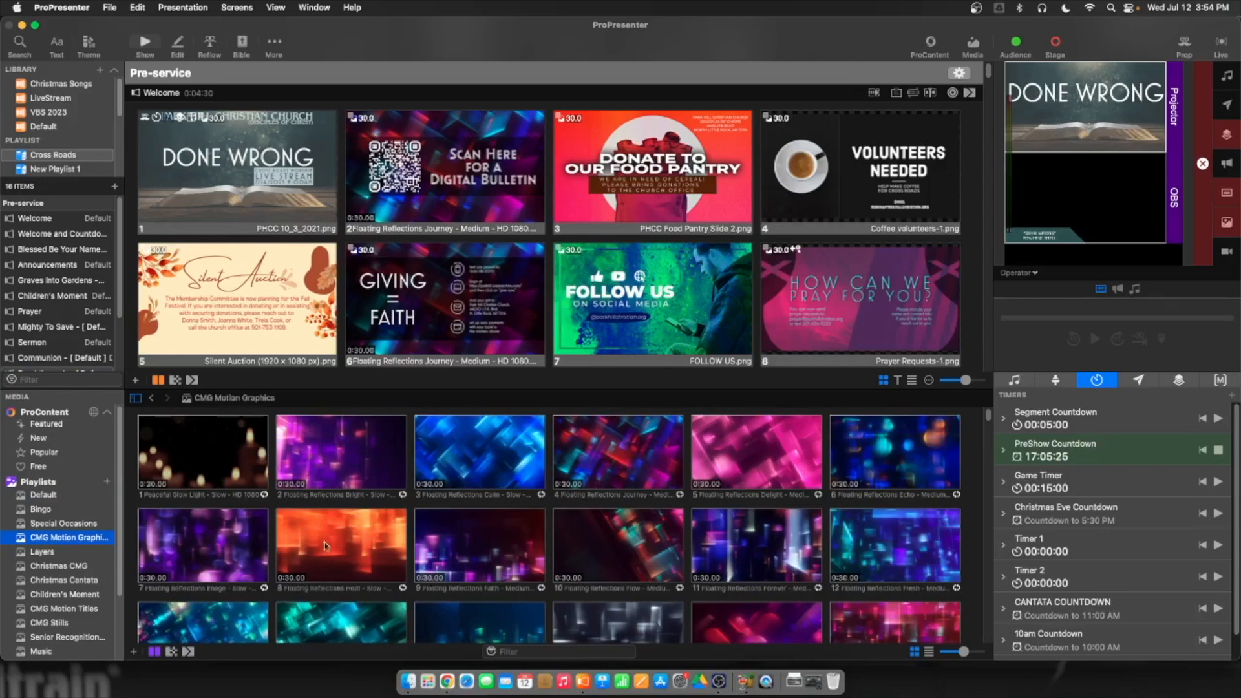
# Browse the motion backgrounds in the CMG Motion Graphics playlist, from the Floating Reflections set through the Gradient Streams set
pyautogui.scroll(-10, 325, 545)
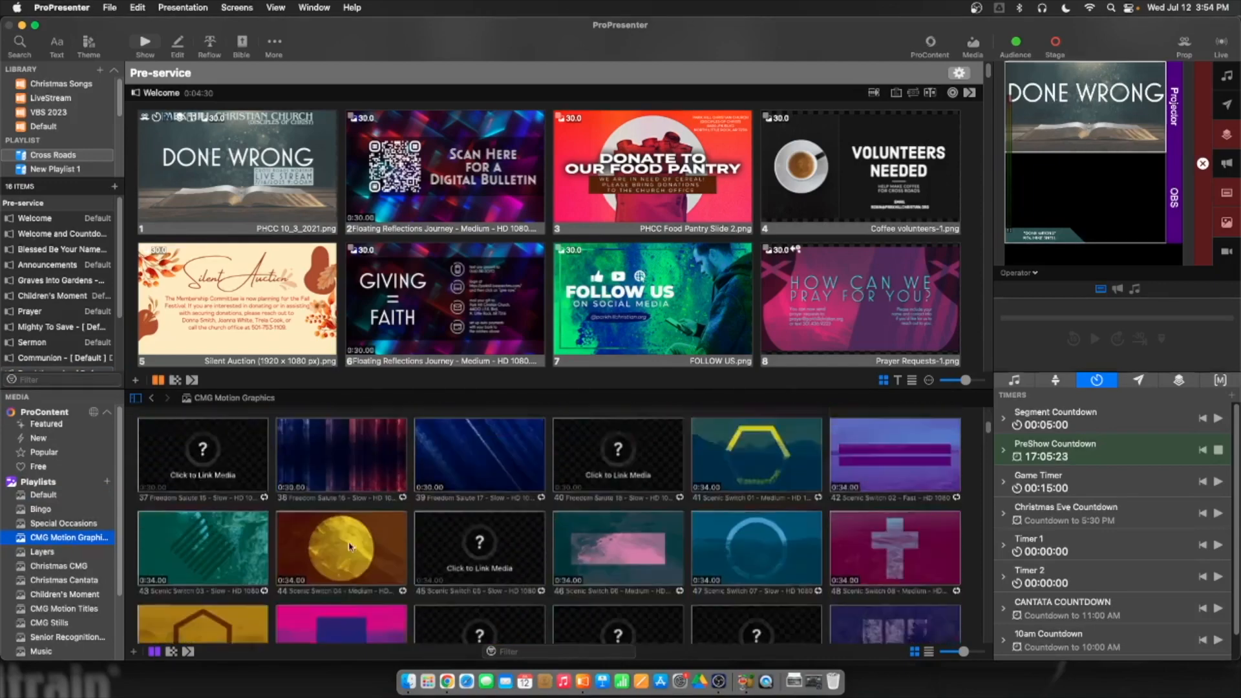
pyautogui.scroll(-2, 349, 546)
pyautogui.scroll(-3, 602, 554)
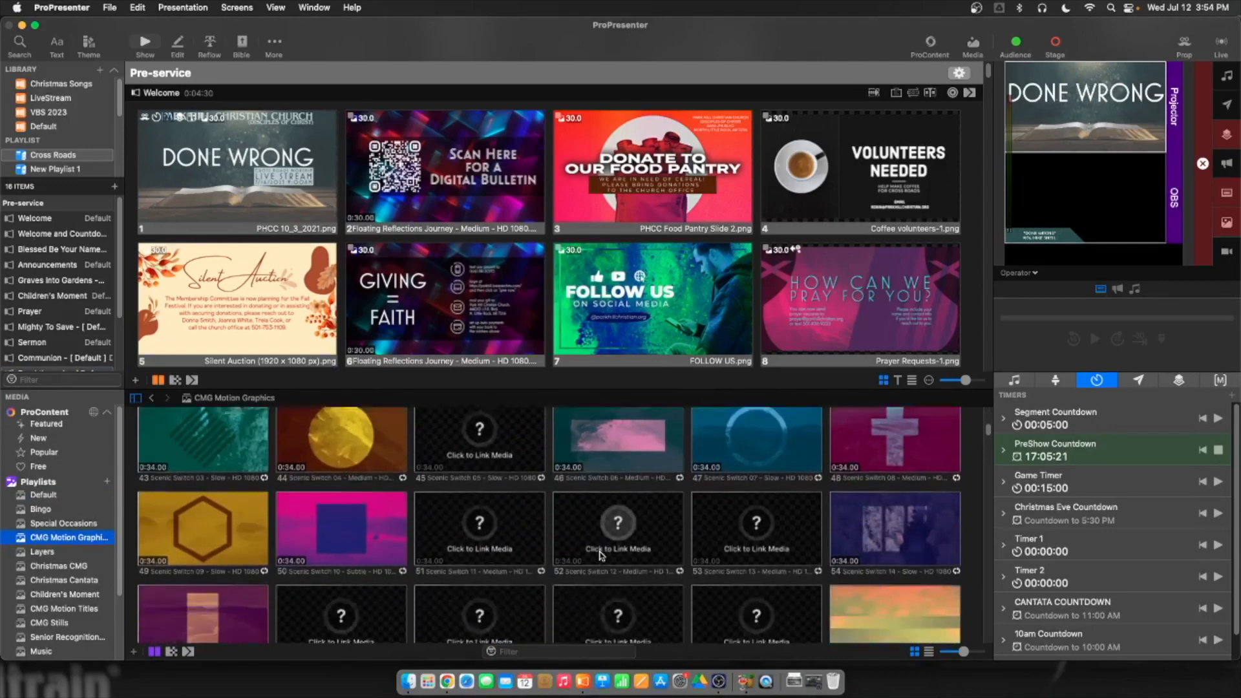
pyautogui.scroll(-8, 535, 543)
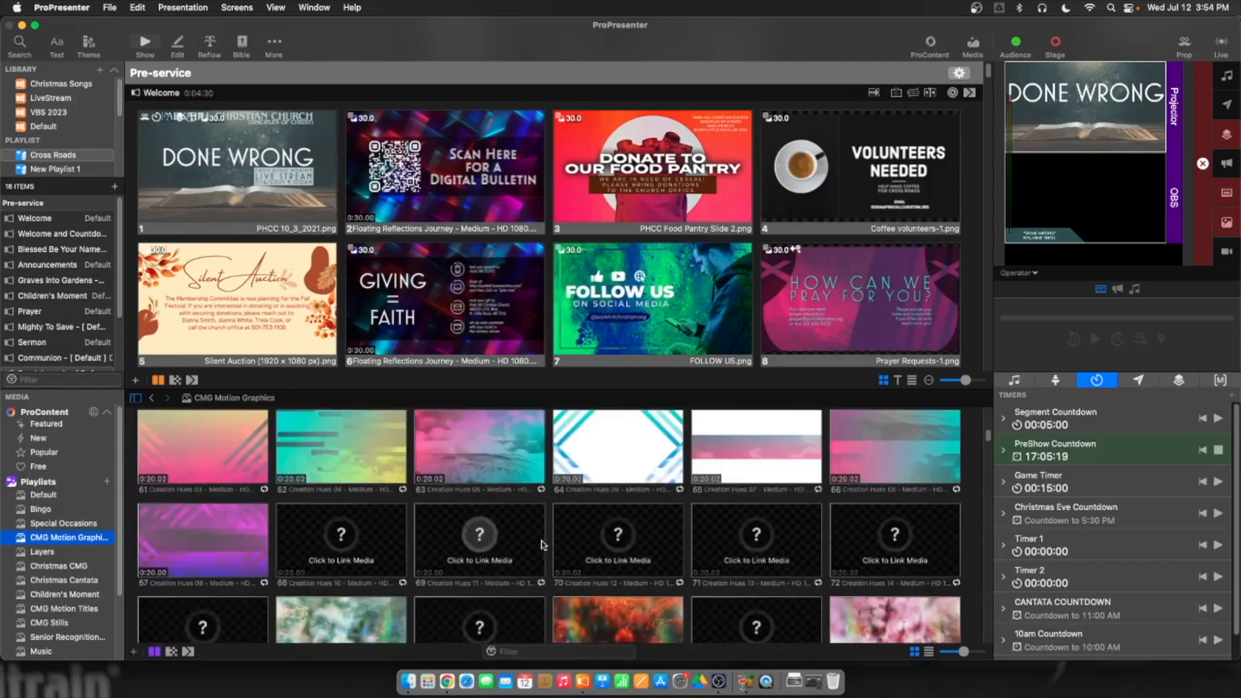
pyautogui.scroll(-8, 674, 503)
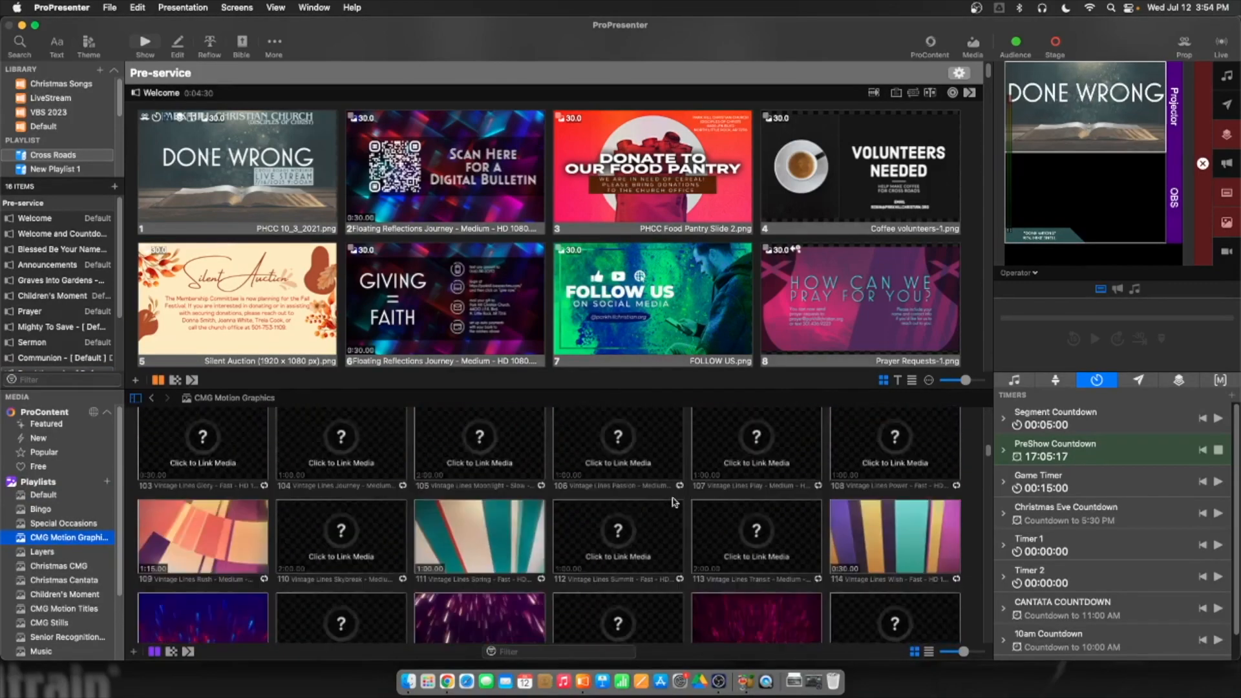
pyautogui.scroll(-8, 676, 501)
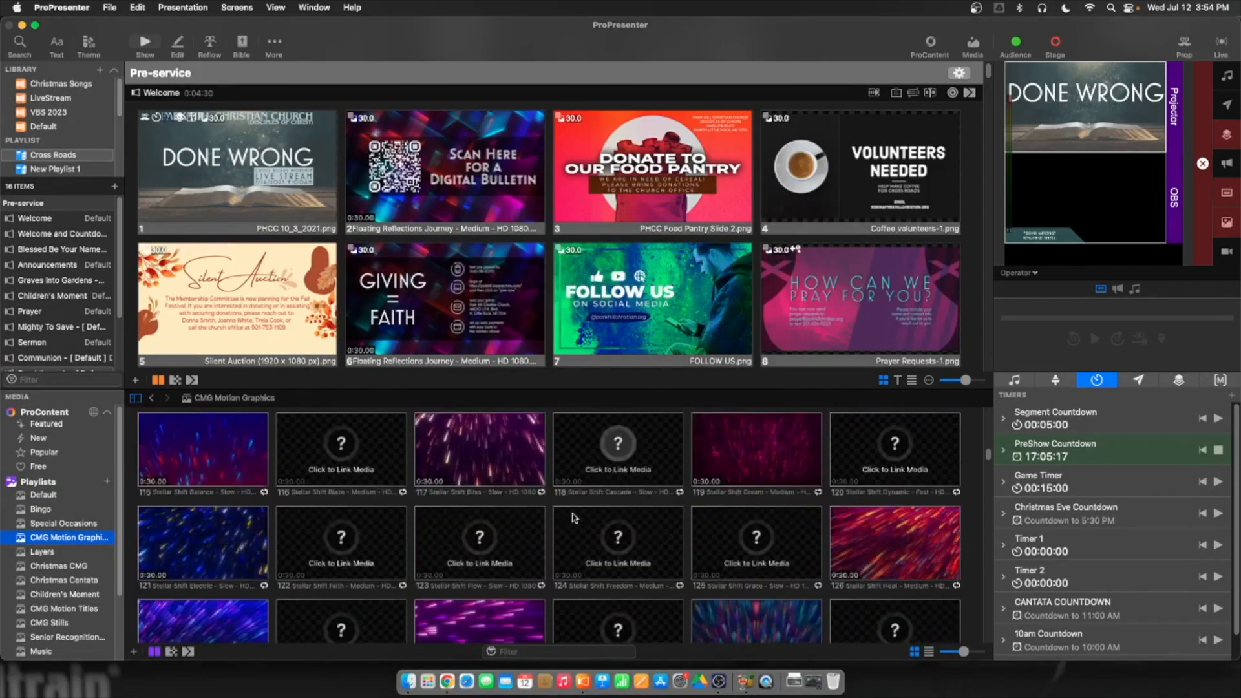
pyautogui.scroll(-10, 646, 526)
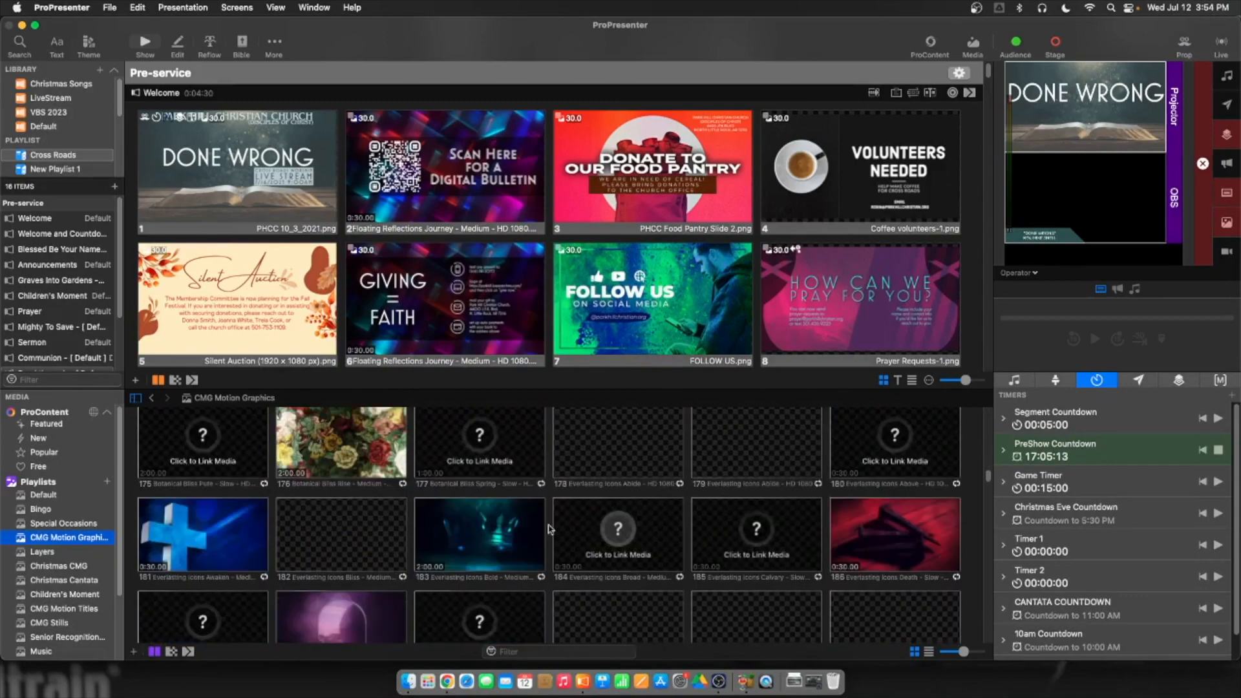
pyautogui.scroll(-12, 548, 529)
pyautogui.scroll(-3, 590, 543)
pyautogui.scroll(-12, 594, 542)
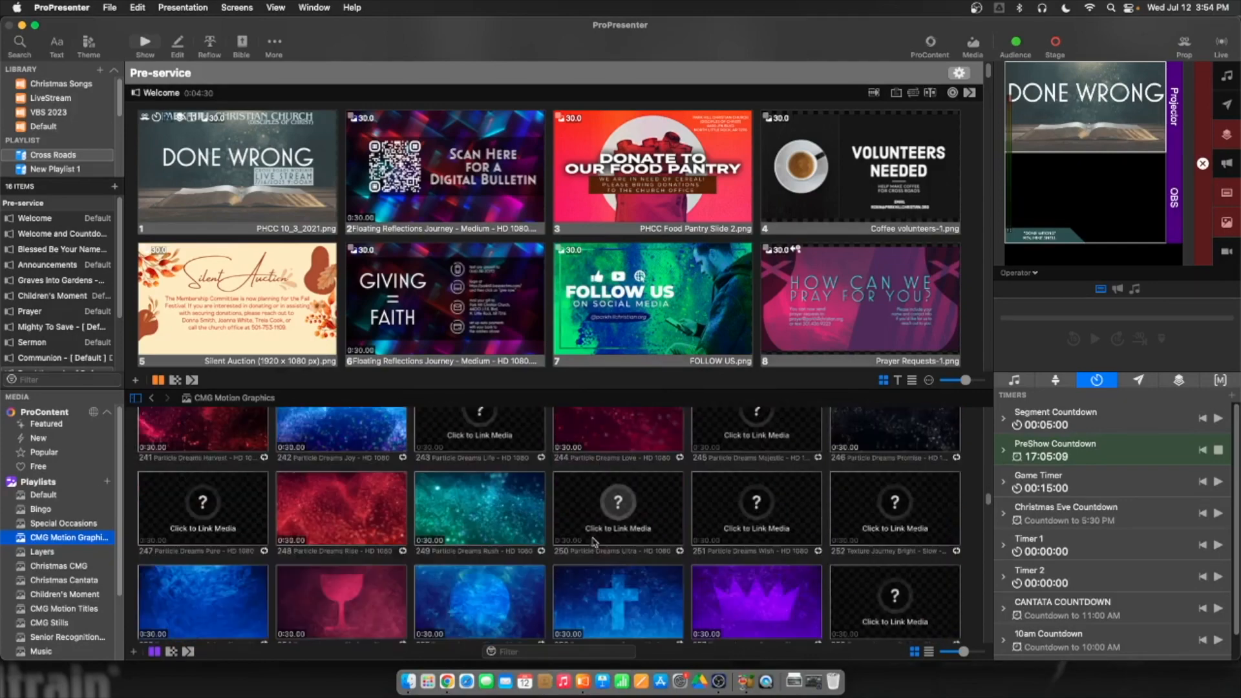
pyautogui.scroll(-4, 560, 562)
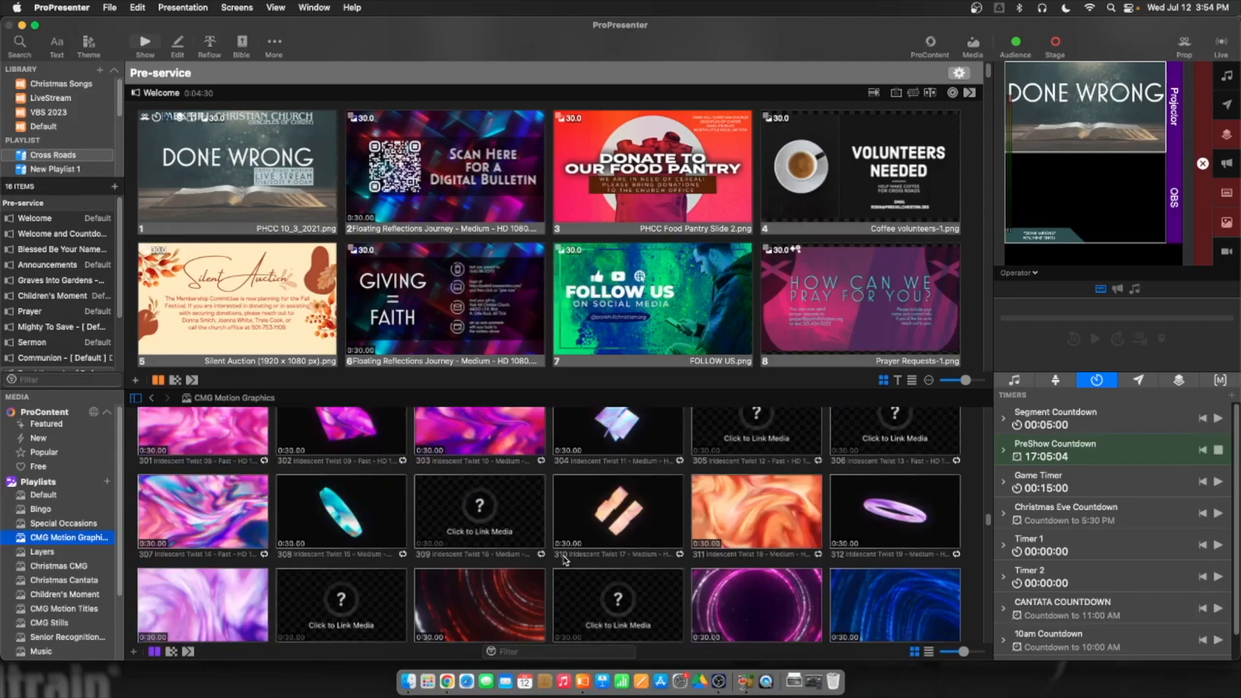
pyautogui.scroll(-15, 564, 559)
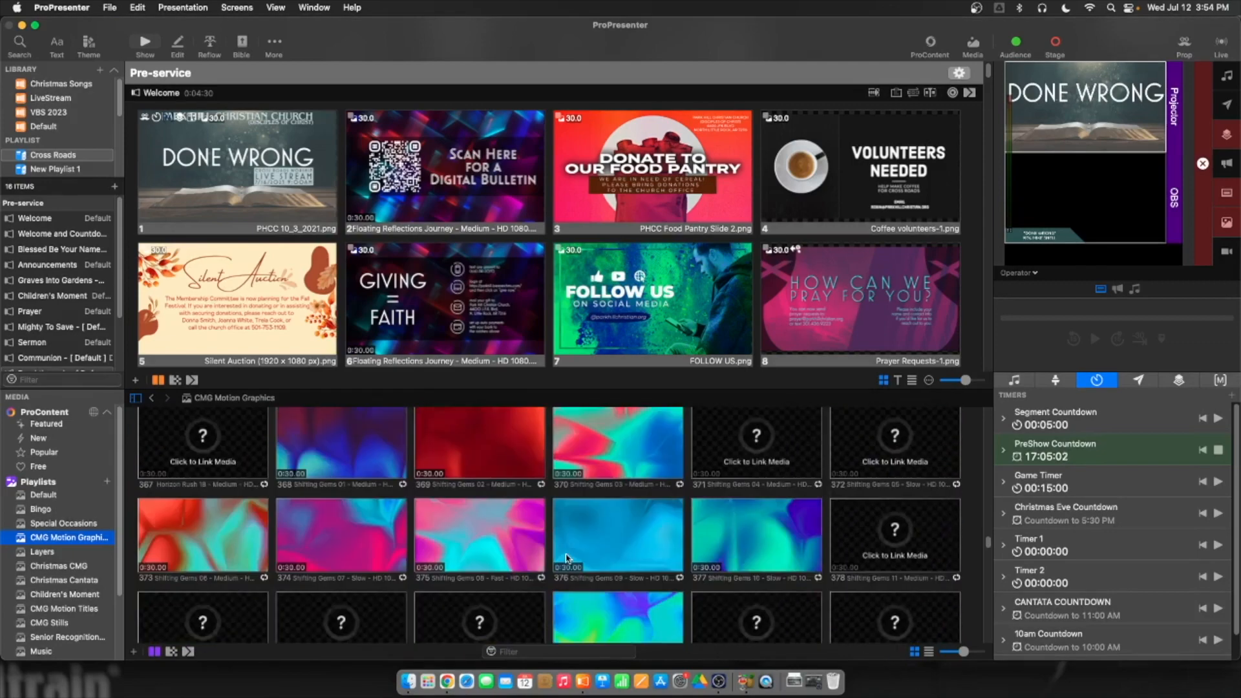
pyautogui.scroll(-10, 566, 557)
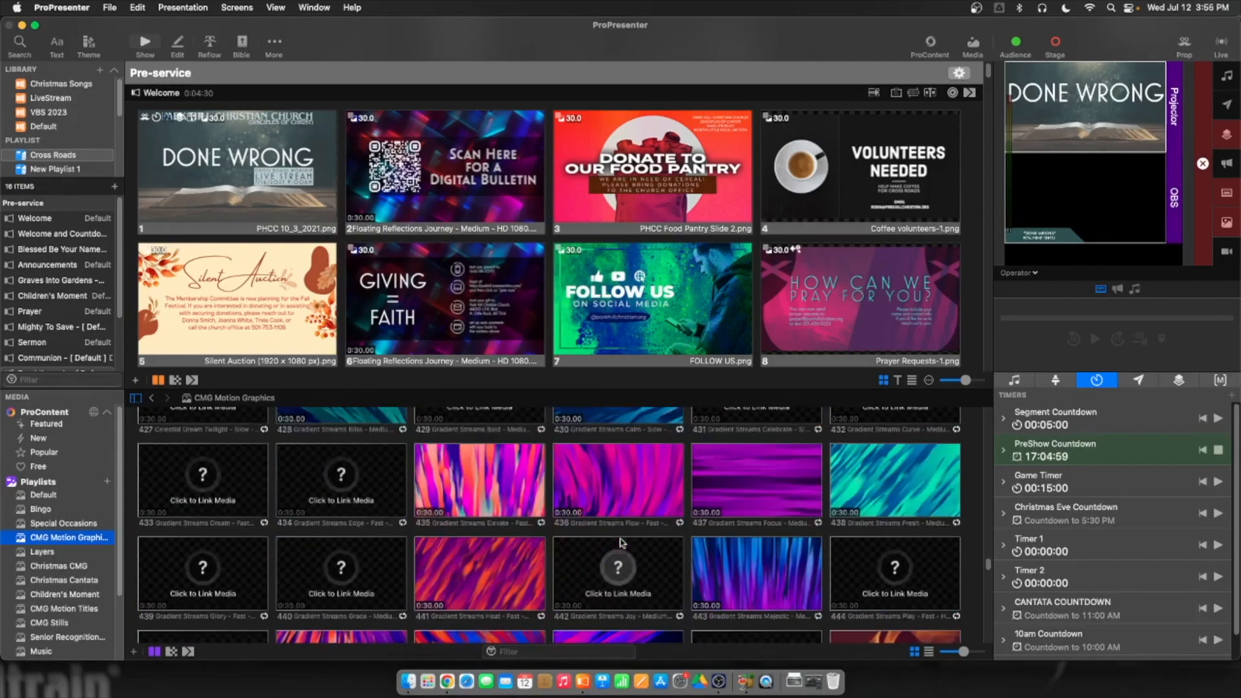
pyautogui.click(714, 682)
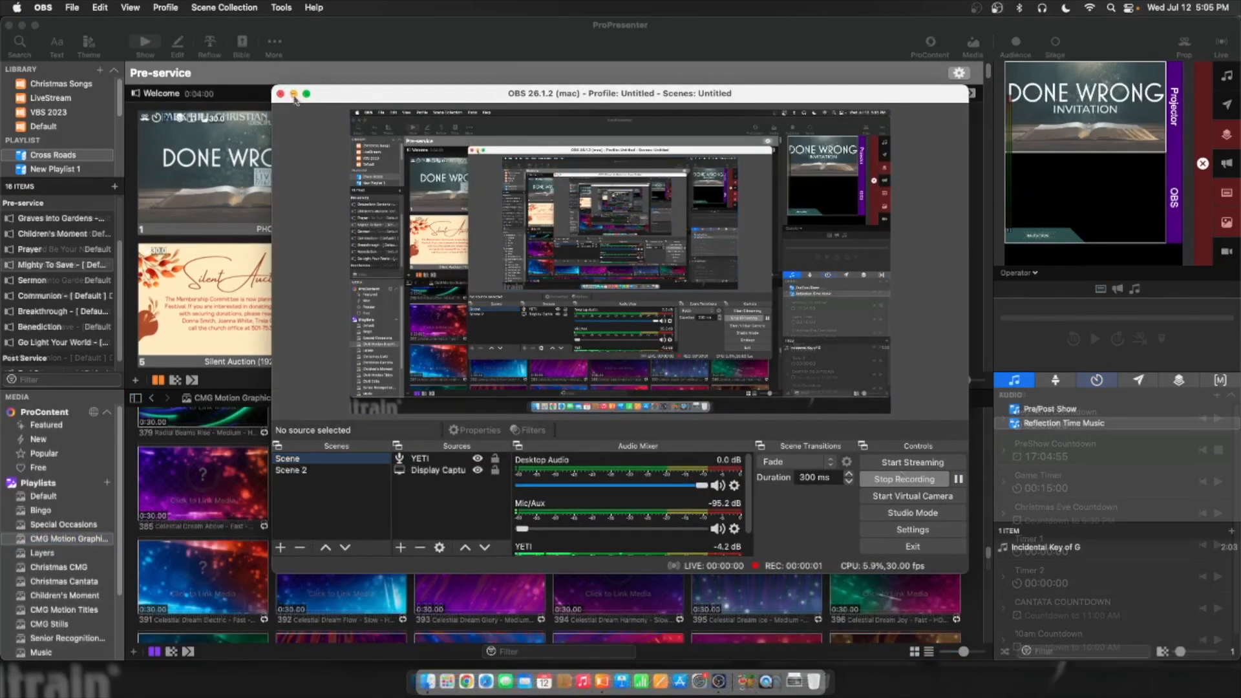
pyautogui.click(294, 95)
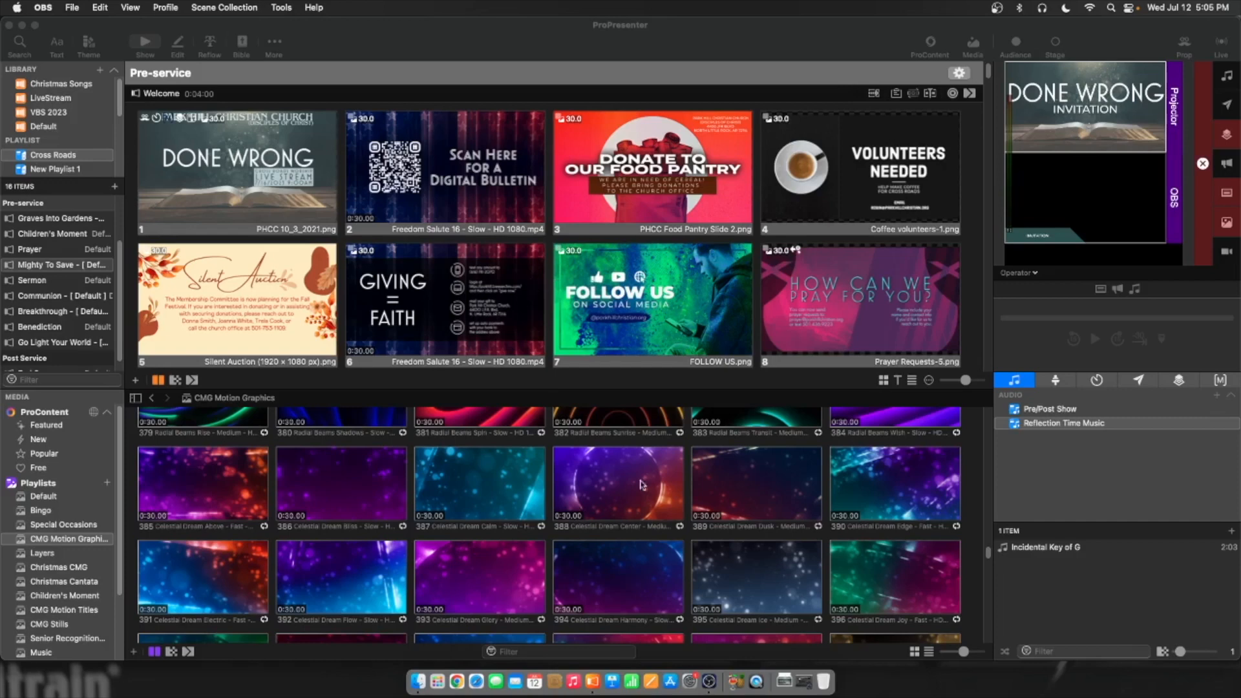
# Examine the Celestial Dream motion backgrounds and the neighbouring Gradient Streams clips in the CMG Motion Graphics playlist
pyautogui.scroll(-1, 615, 475)
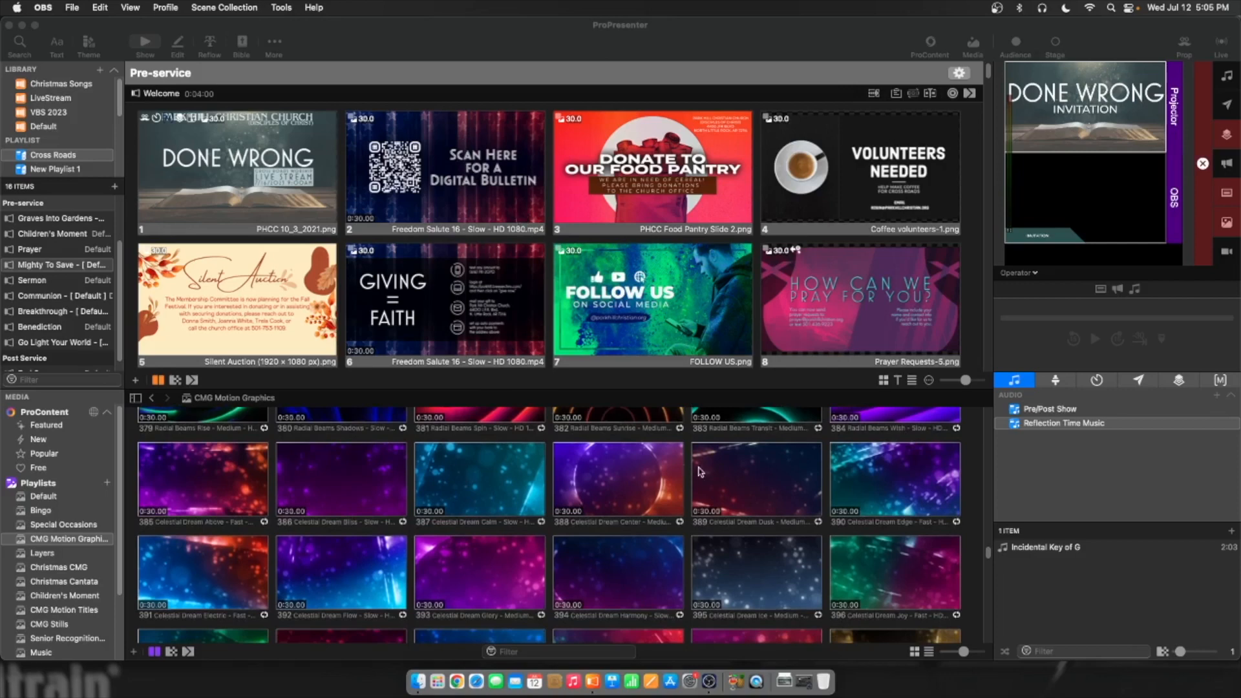
pyautogui.scroll(-1, 703, 473)
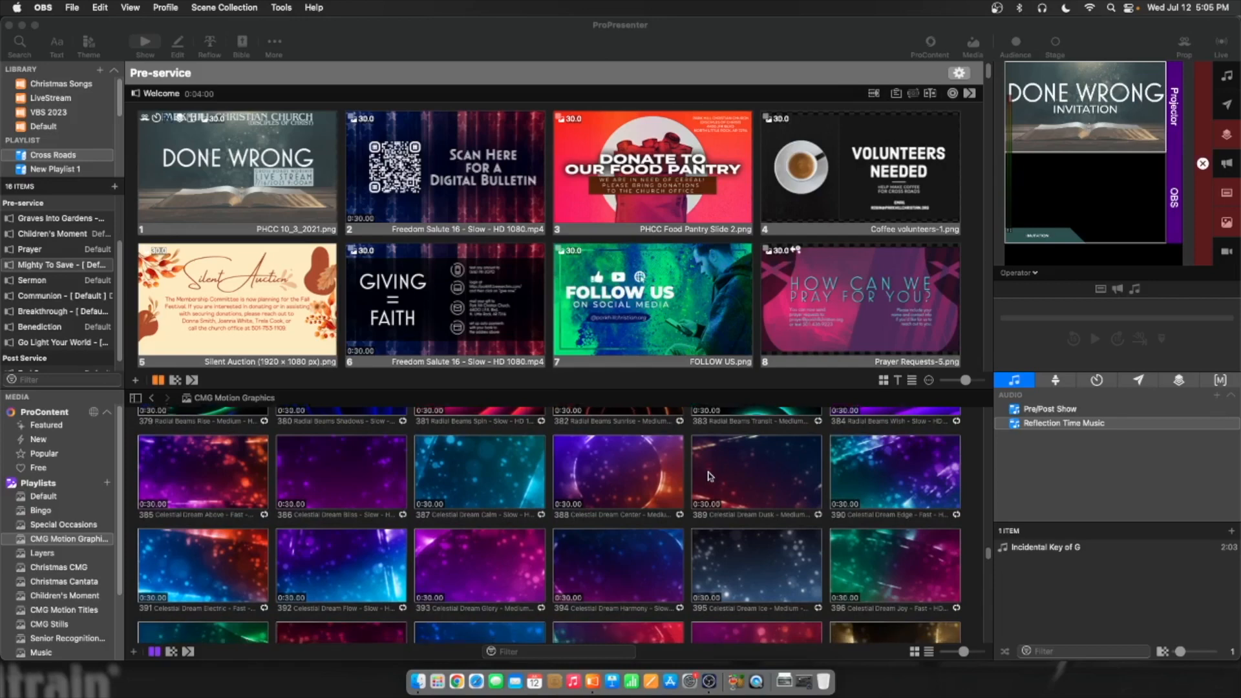
pyautogui.scroll(-5, 708, 477)
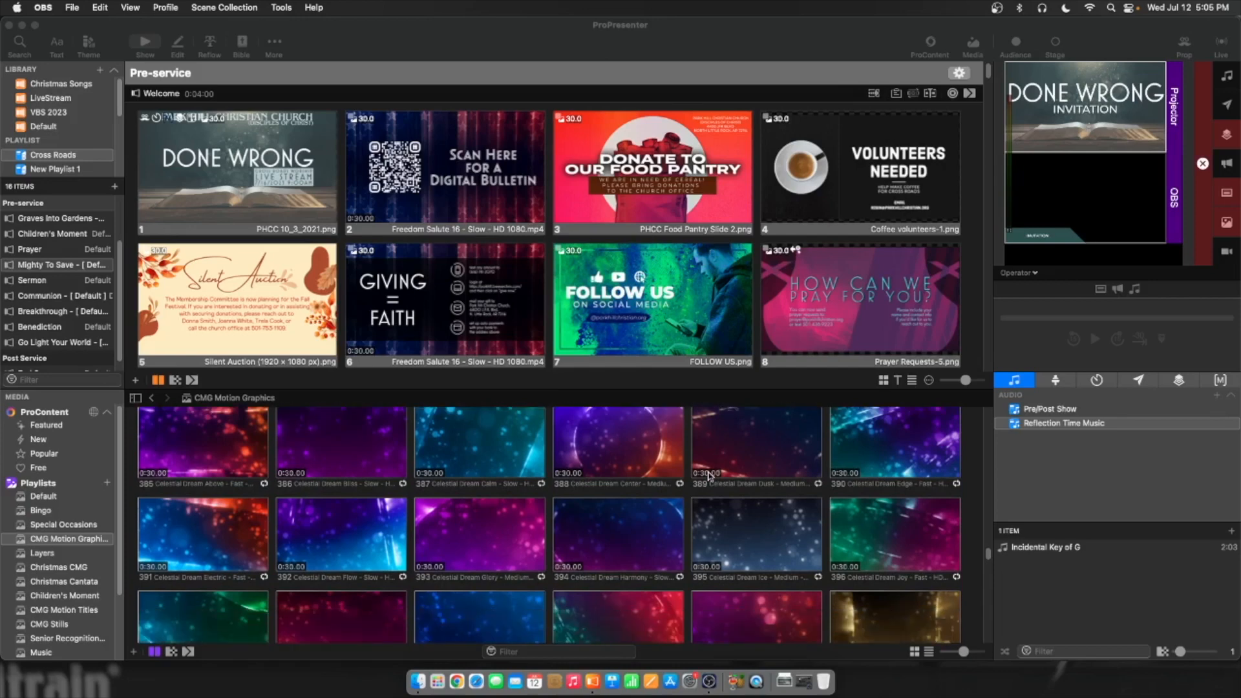
pyautogui.scroll(-15, 708, 476)
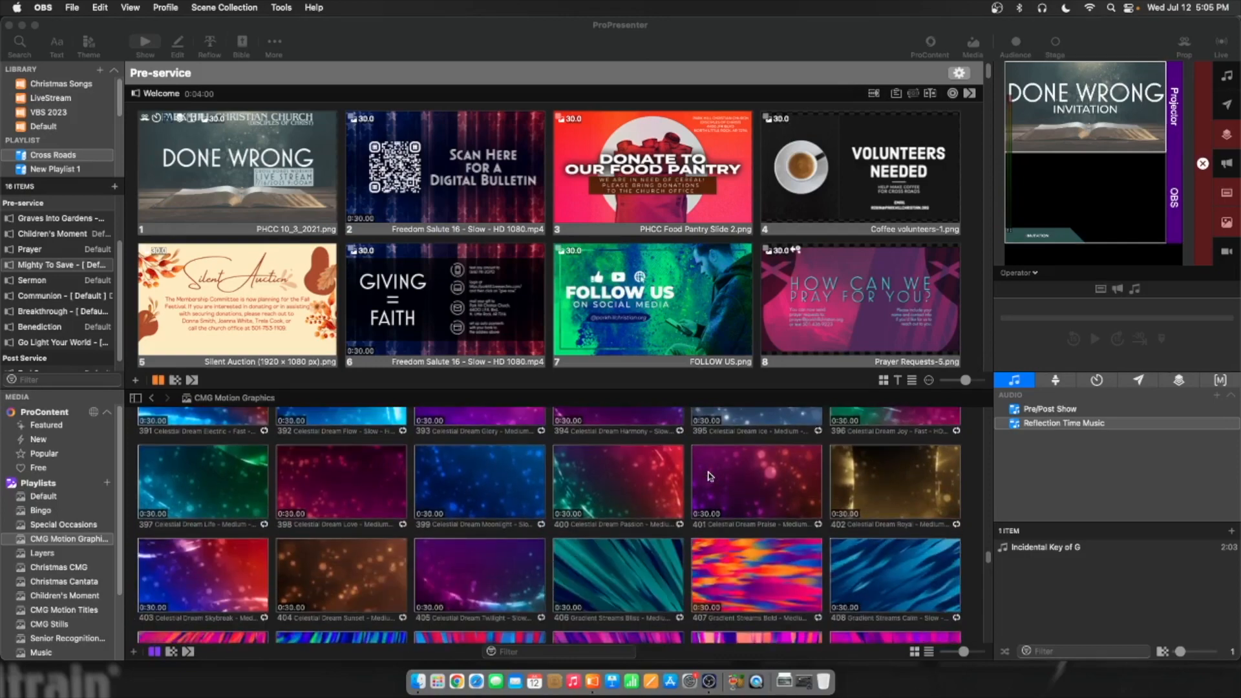
pyautogui.scroll(12, 708, 477)
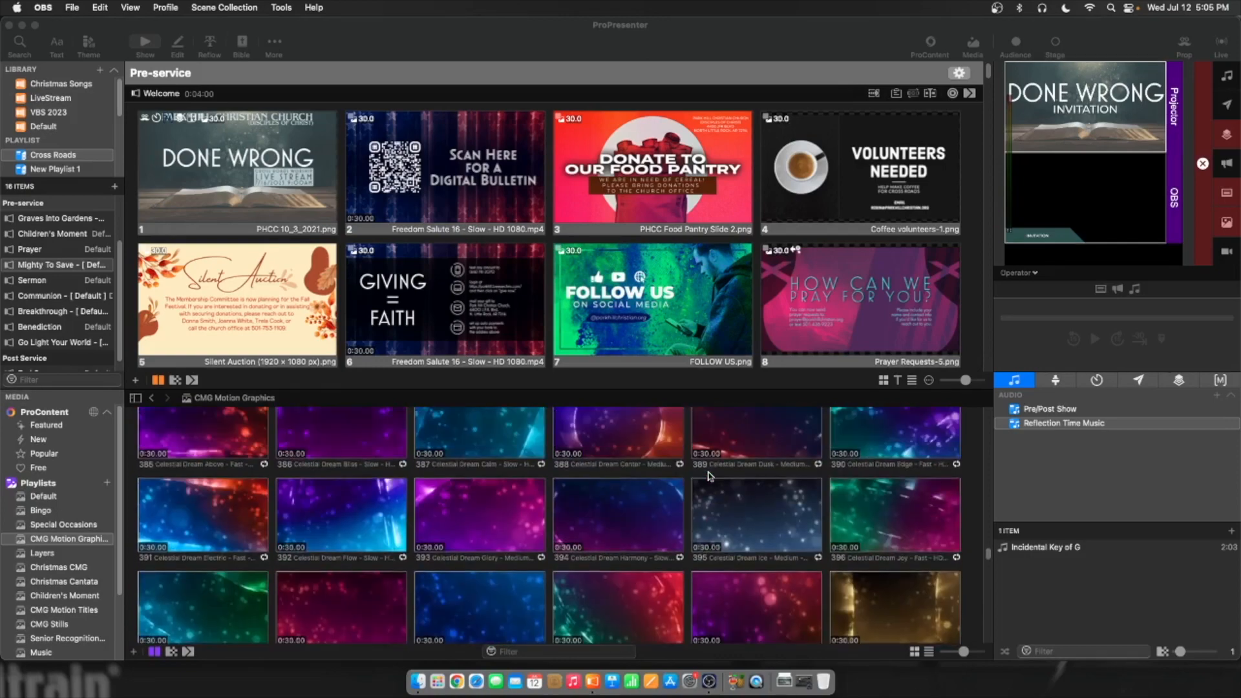
pyautogui.scroll(5, 708, 477)
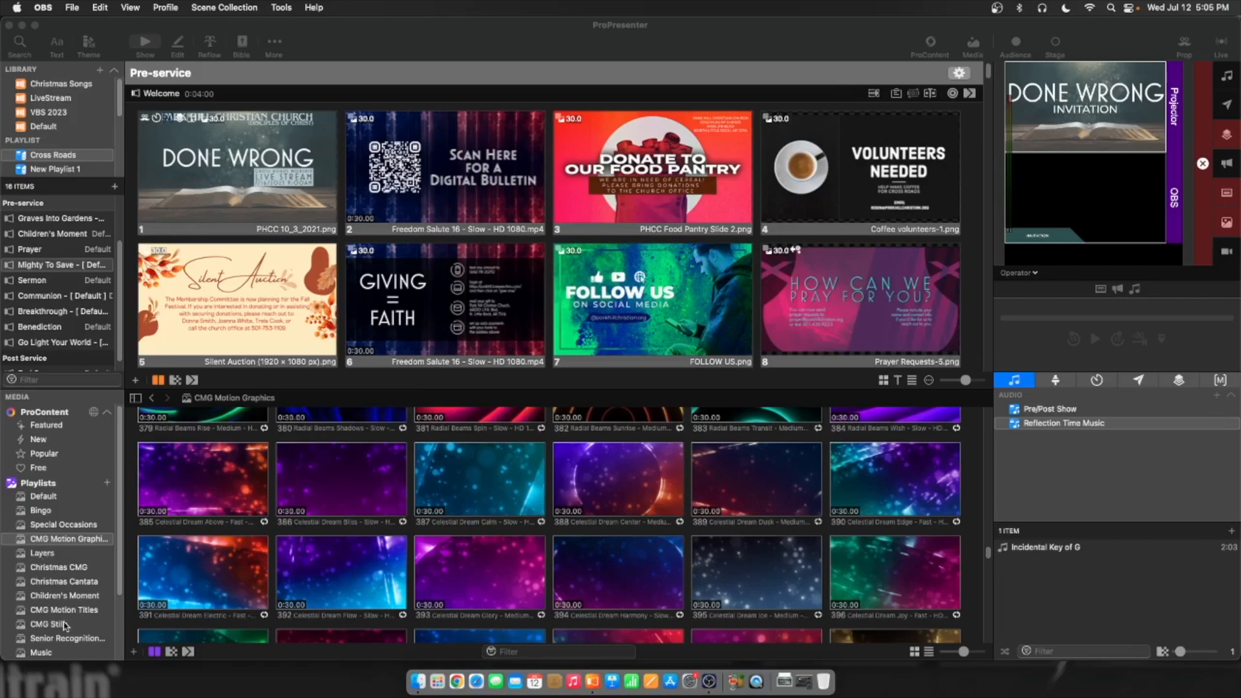
# Open the Motion BGs media playlist and browse its backgrounds from The Great Color Motion clips back to the first entries
pyautogui.scroll(-3, 70, 563)
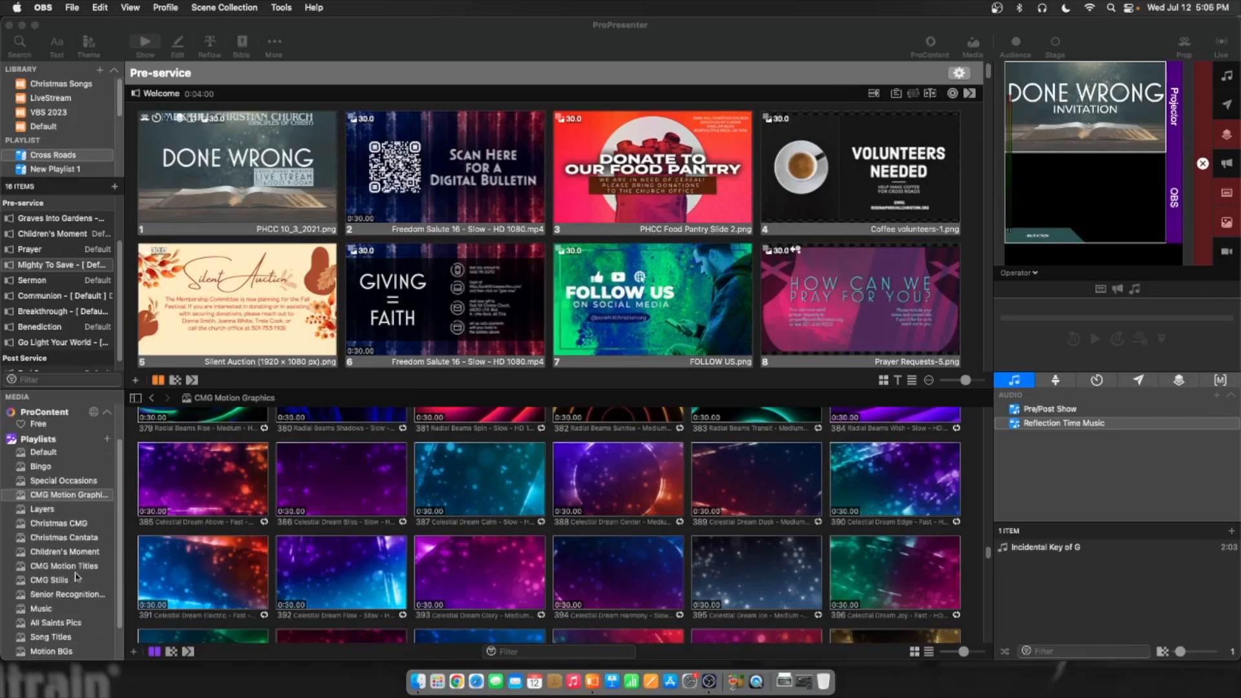
pyautogui.click(69, 617)
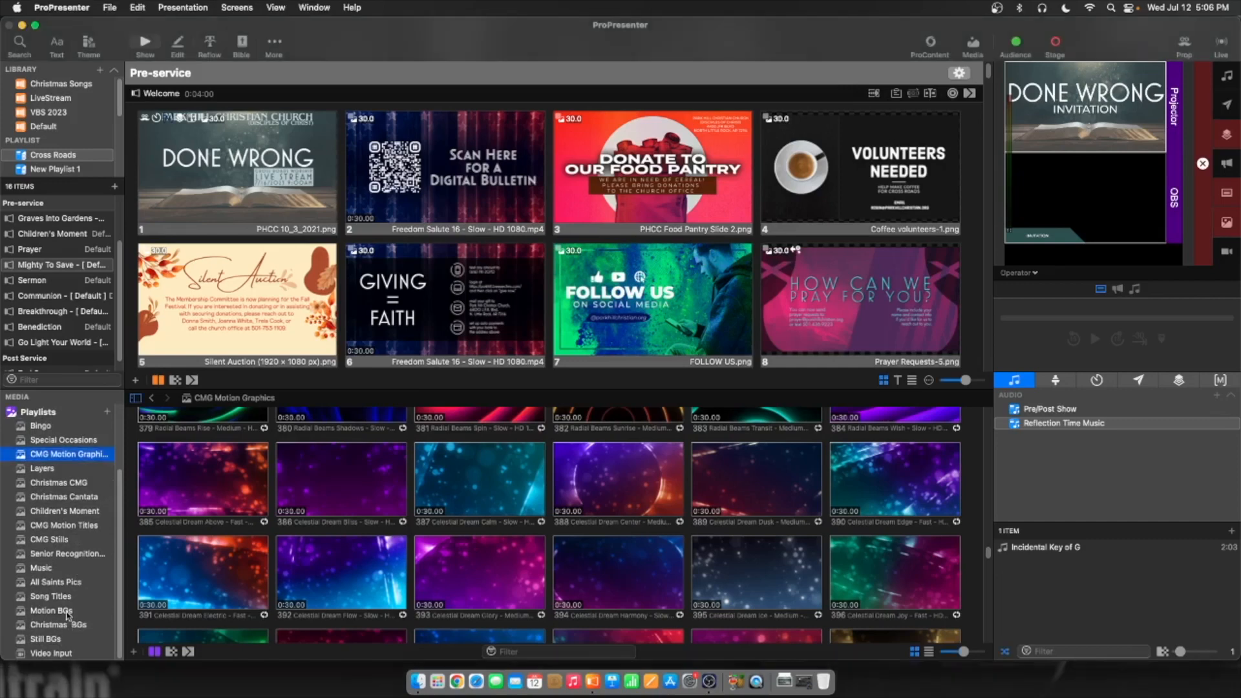
pyautogui.click(69, 613)
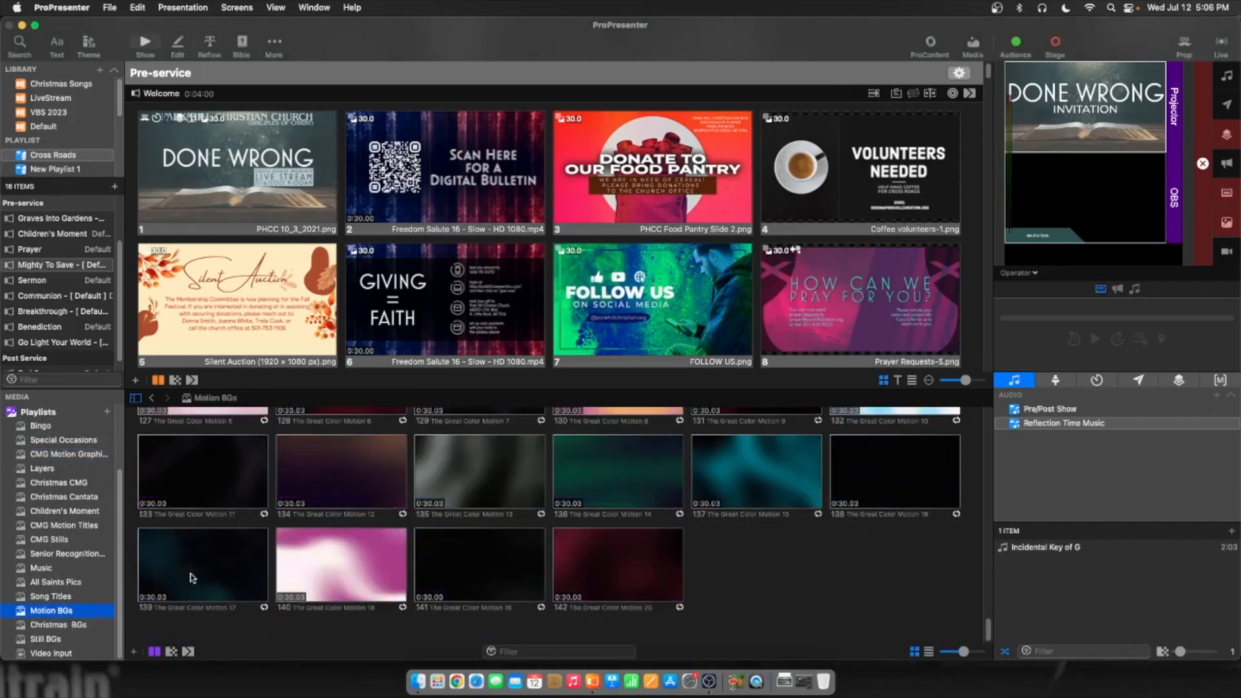
pyautogui.scroll(2, 610, 522)
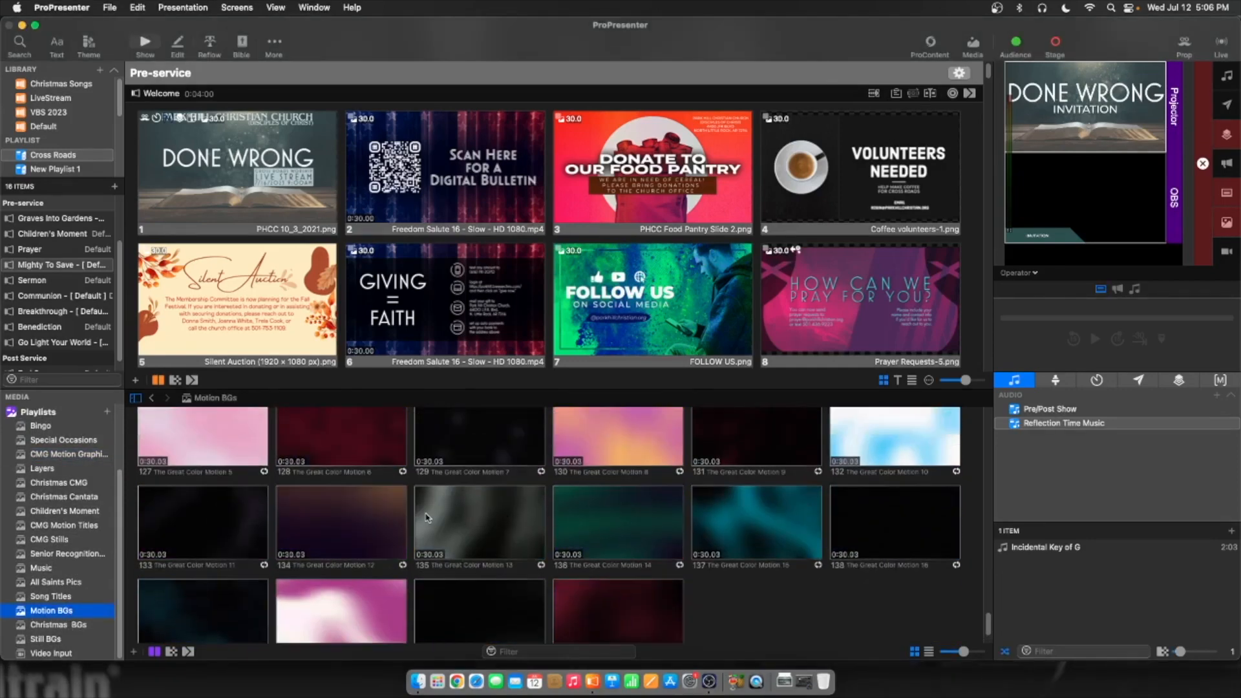
pyautogui.scroll(20, 427, 516)
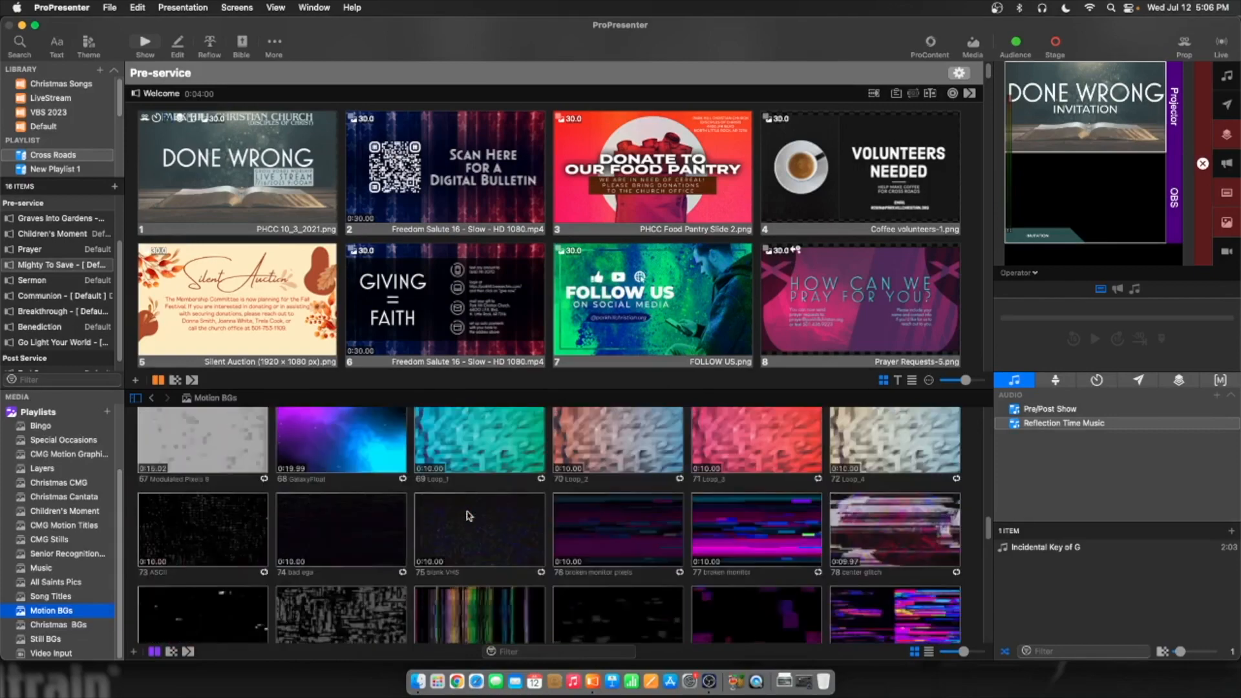
pyautogui.scroll(1, 468, 514)
pyautogui.scroll(18, 490, 502)
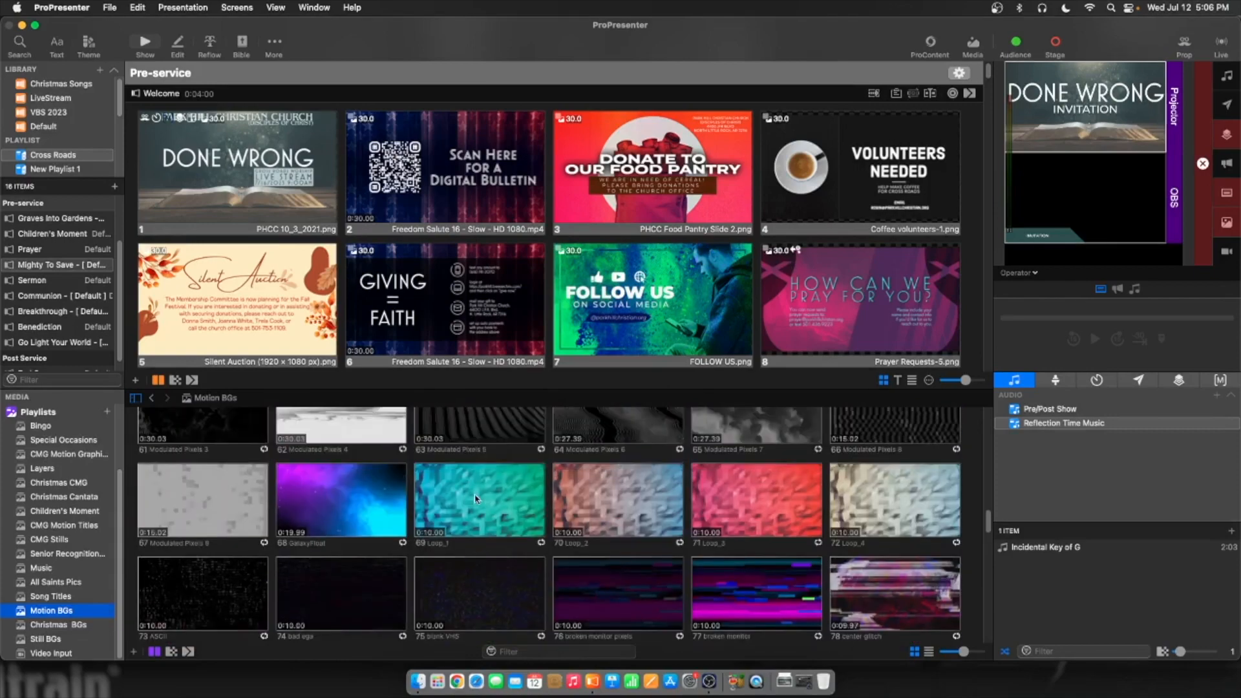
pyautogui.scroll(3, 476, 498)
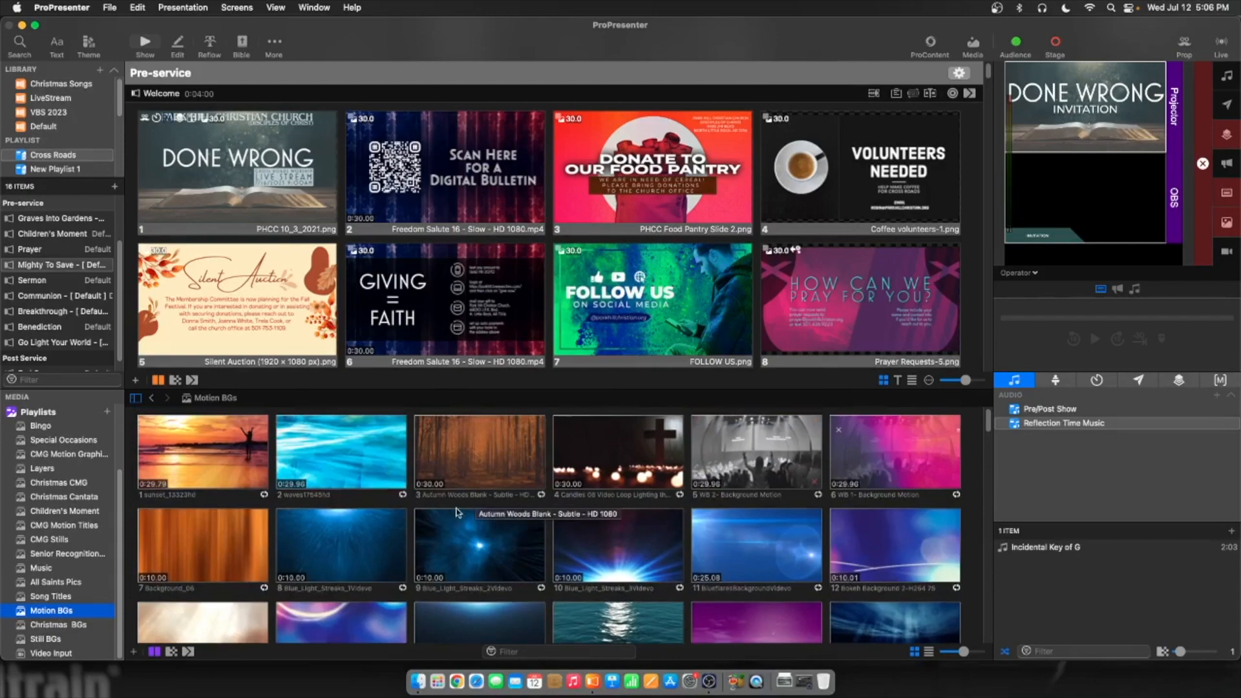
# Open the Christmas BGs media playlist and look through its backgrounds
pyautogui.click(90, 626)
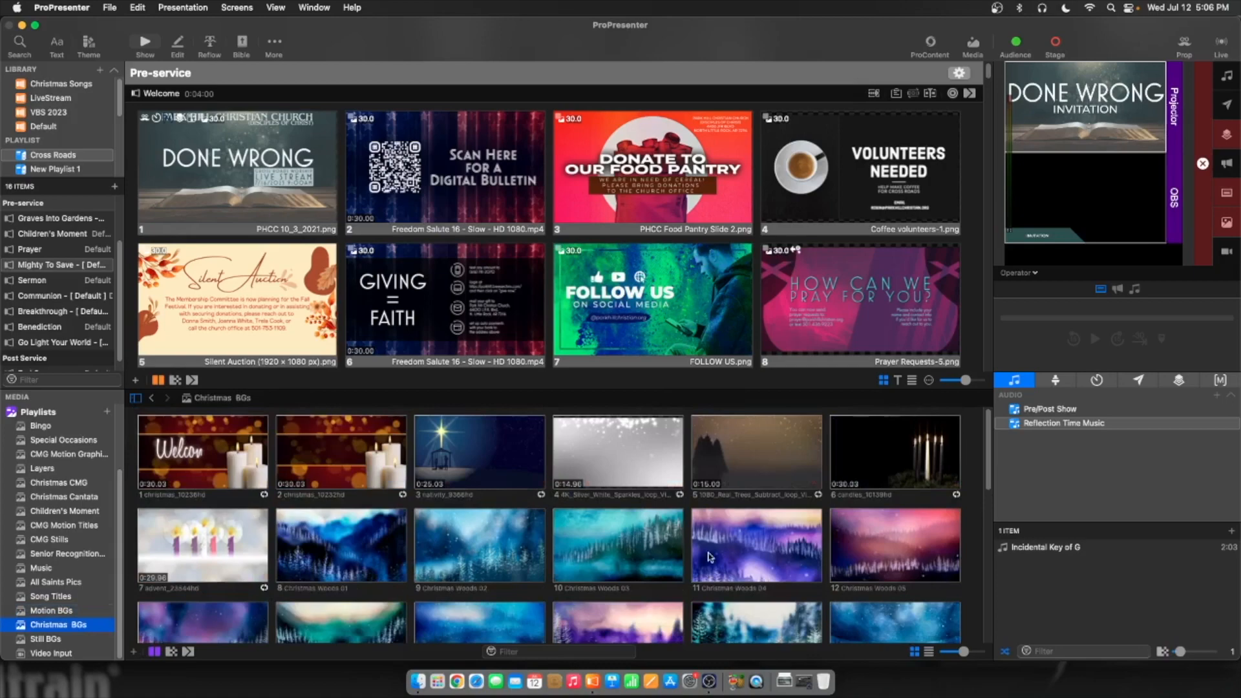
pyautogui.scroll(-10, 710, 557)
pyautogui.scroll(-1, 699, 579)
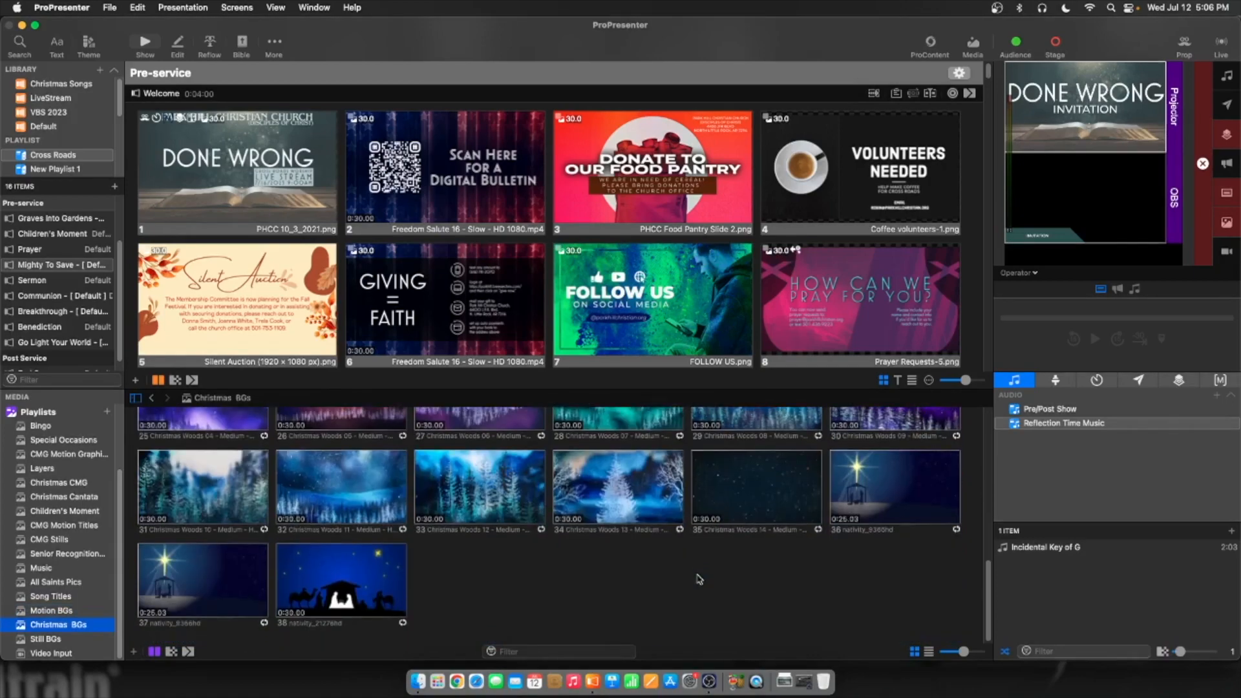
pyautogui.scroll(10, 457, 482)
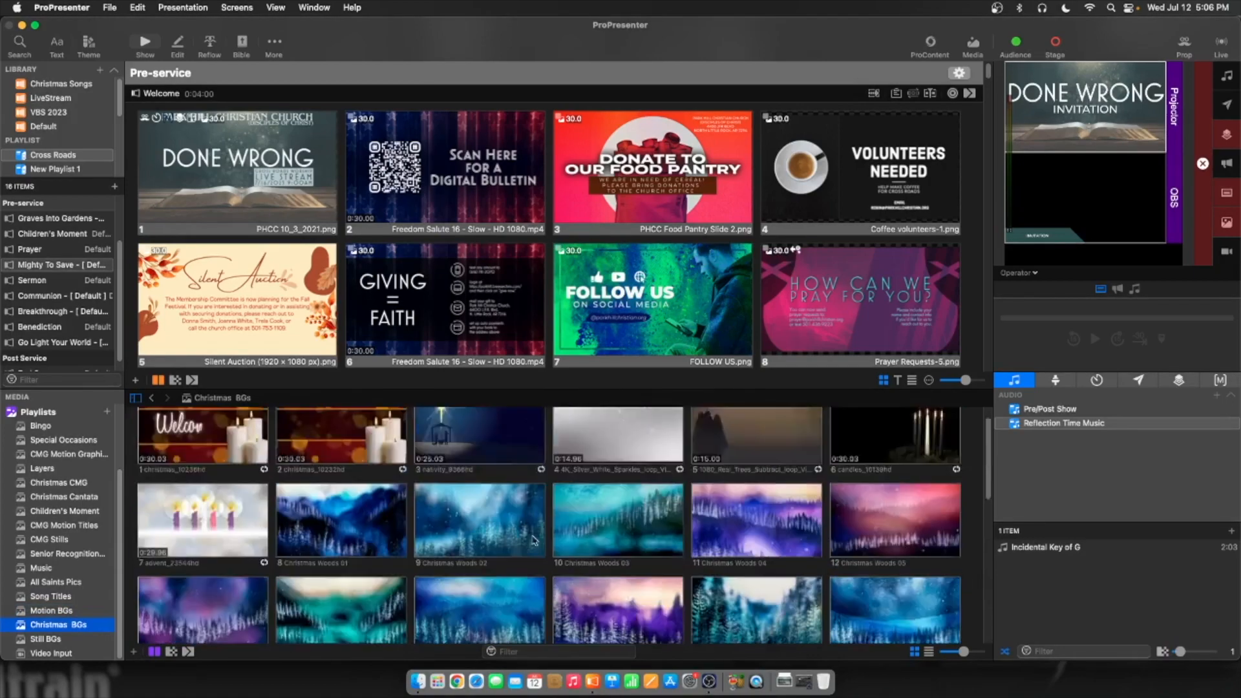
# Open the Christmas CMG media playlist and look through its Advent Candle Bliss and Glorious Lights clips
pyautogui.click(62, 484)
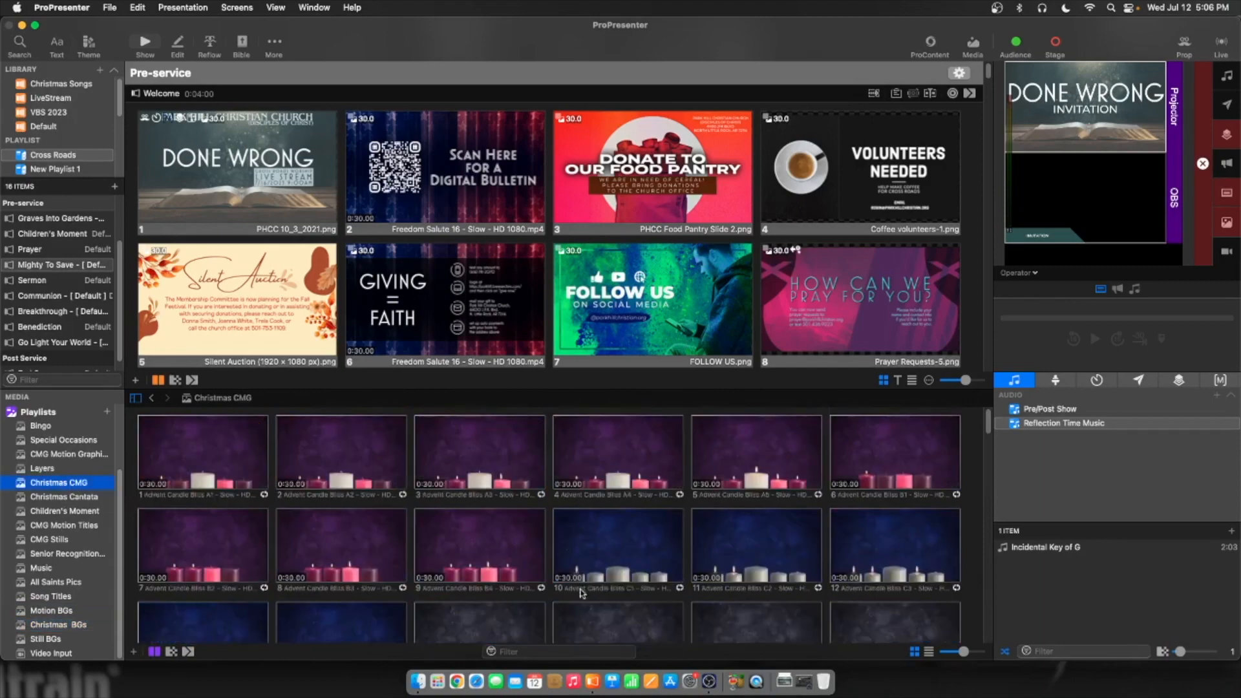
pyautogui.scroll(-12, 581, 592)
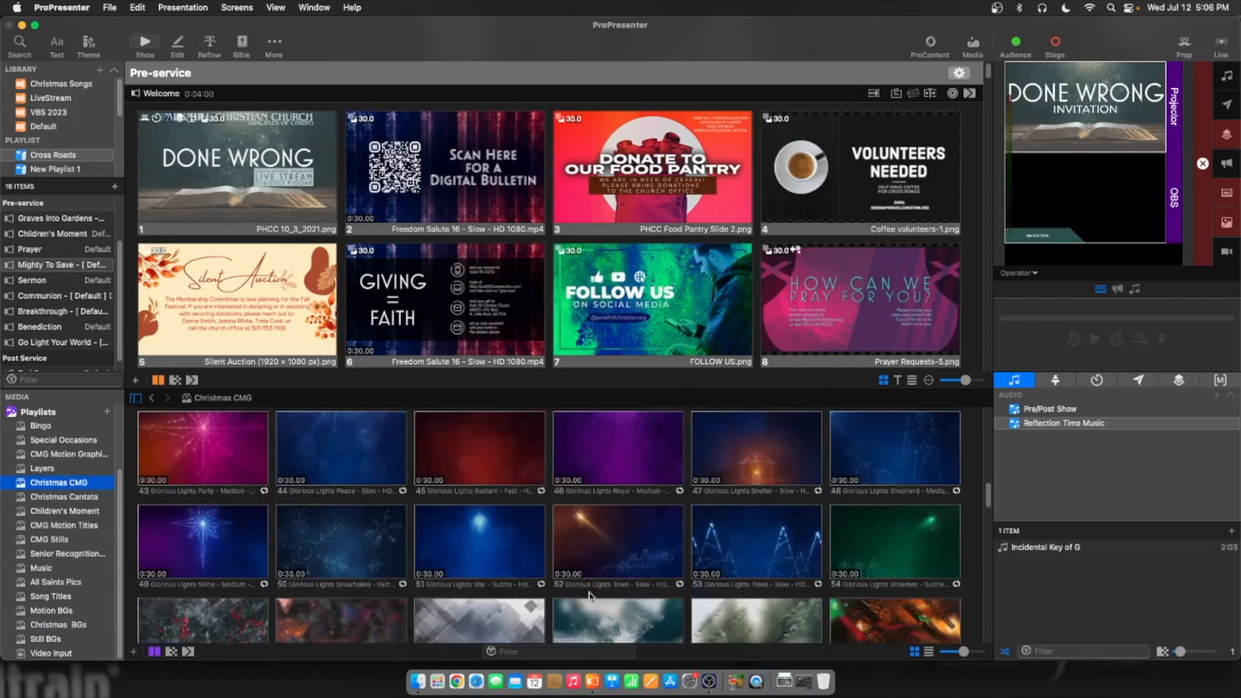
pyautogui.scroll(-1, 588, 595)
pyautogui.click(72, 486)
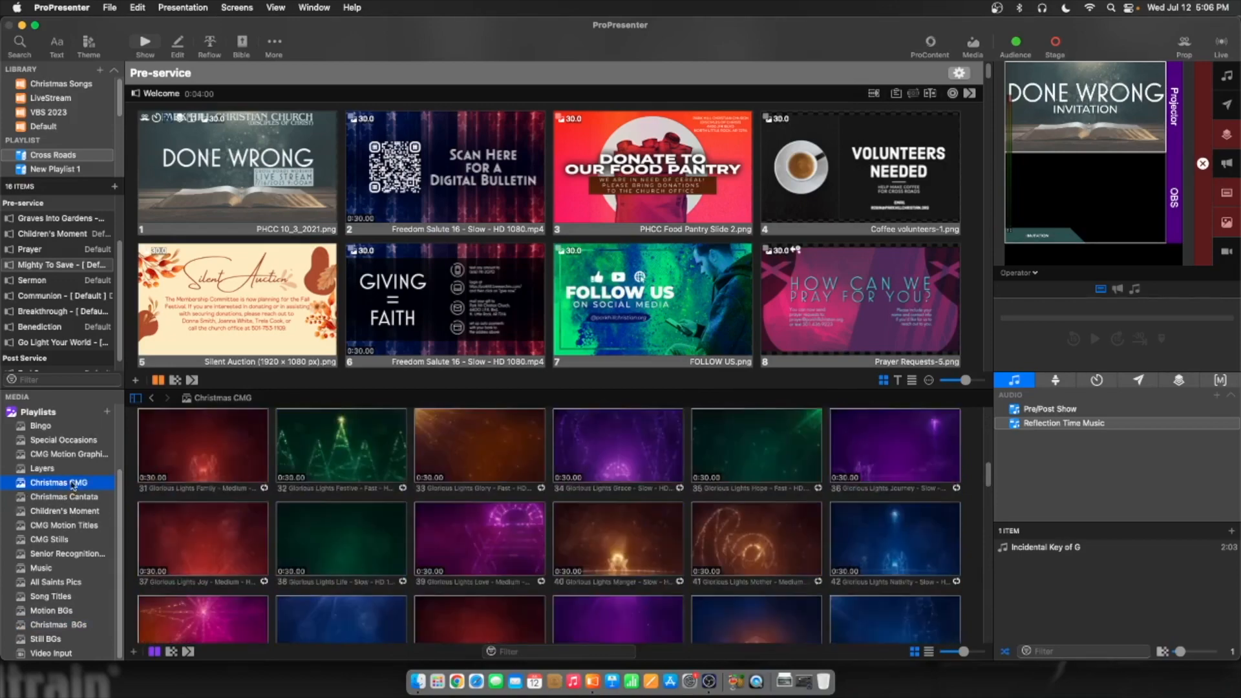
# Return to the CMG Motion Graphics playlist and browse from the Freedom Salute and Scenic Switch clips through the Celestial Dream set
pyautogui.click(74, 455)
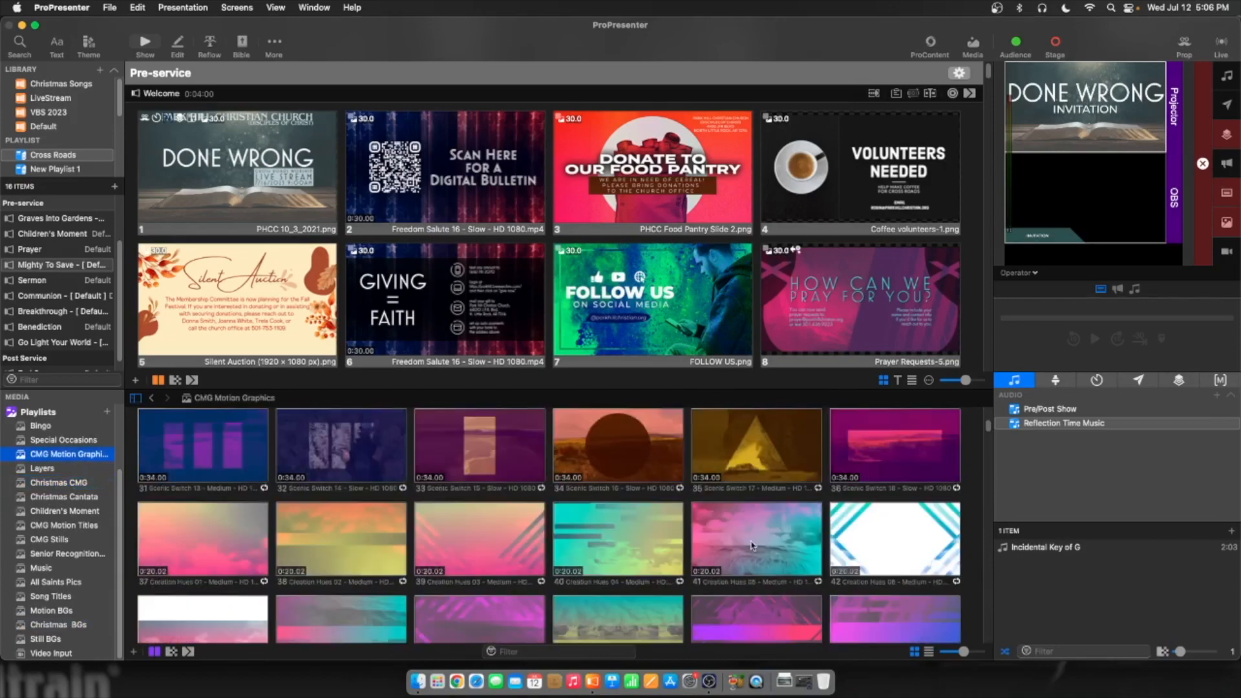
pyautogui.scroll(3, 778, 553)
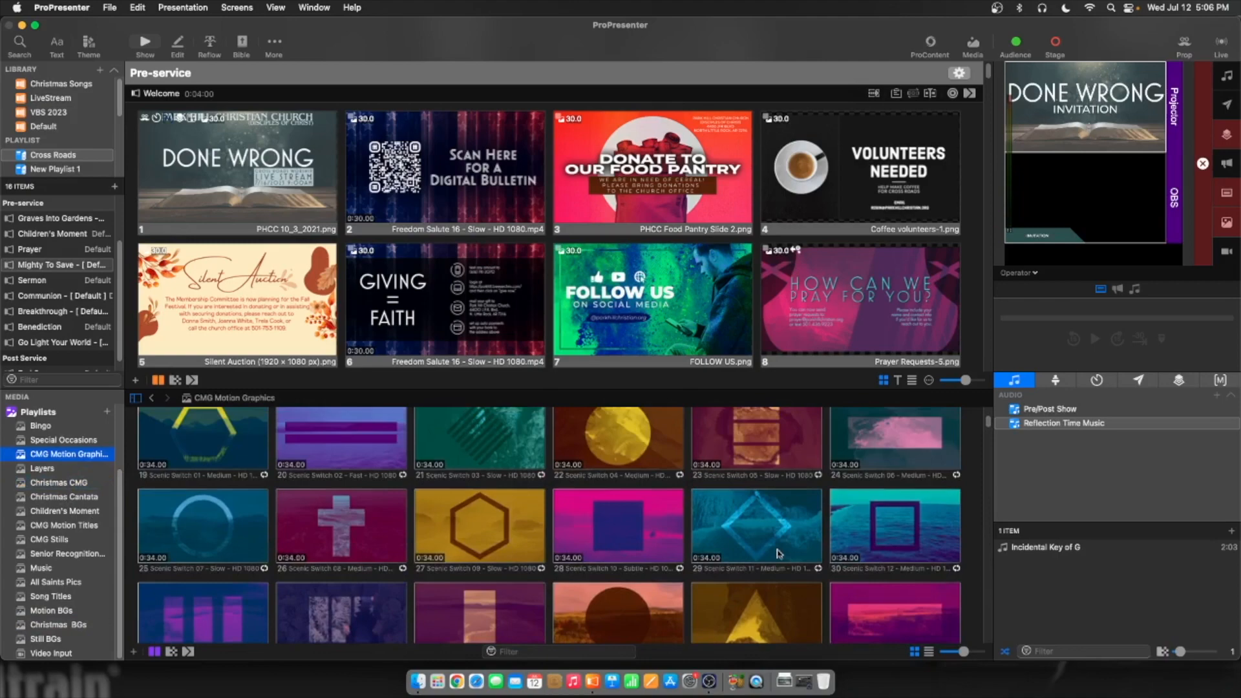
pyautogui.scroll(2, 778, 553)
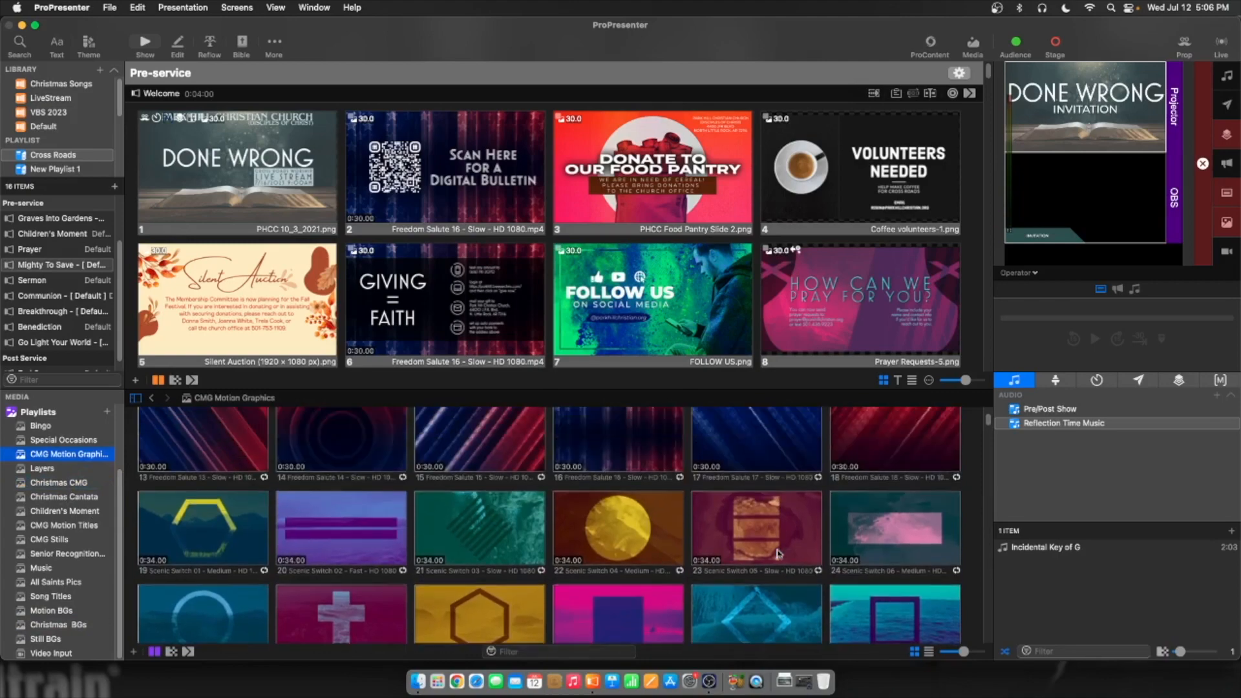
pyautogui.scroll(-8, 778, 553)
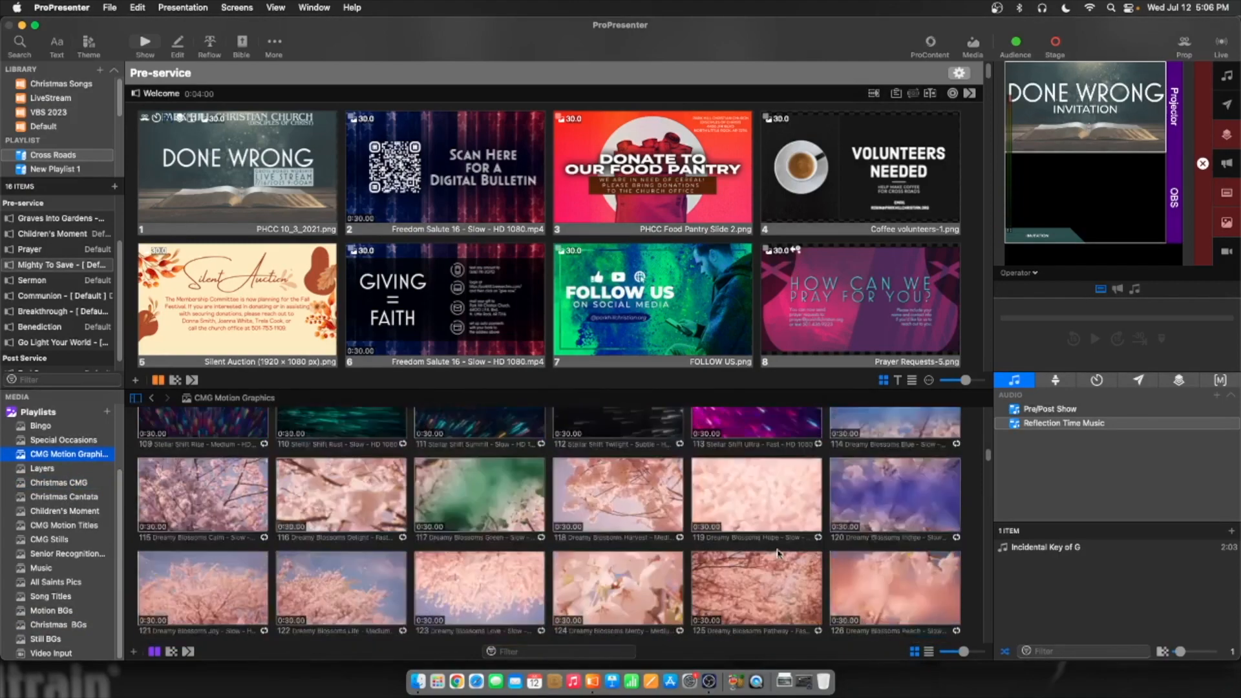
pyautogui.scroll(-8, 778, 554)
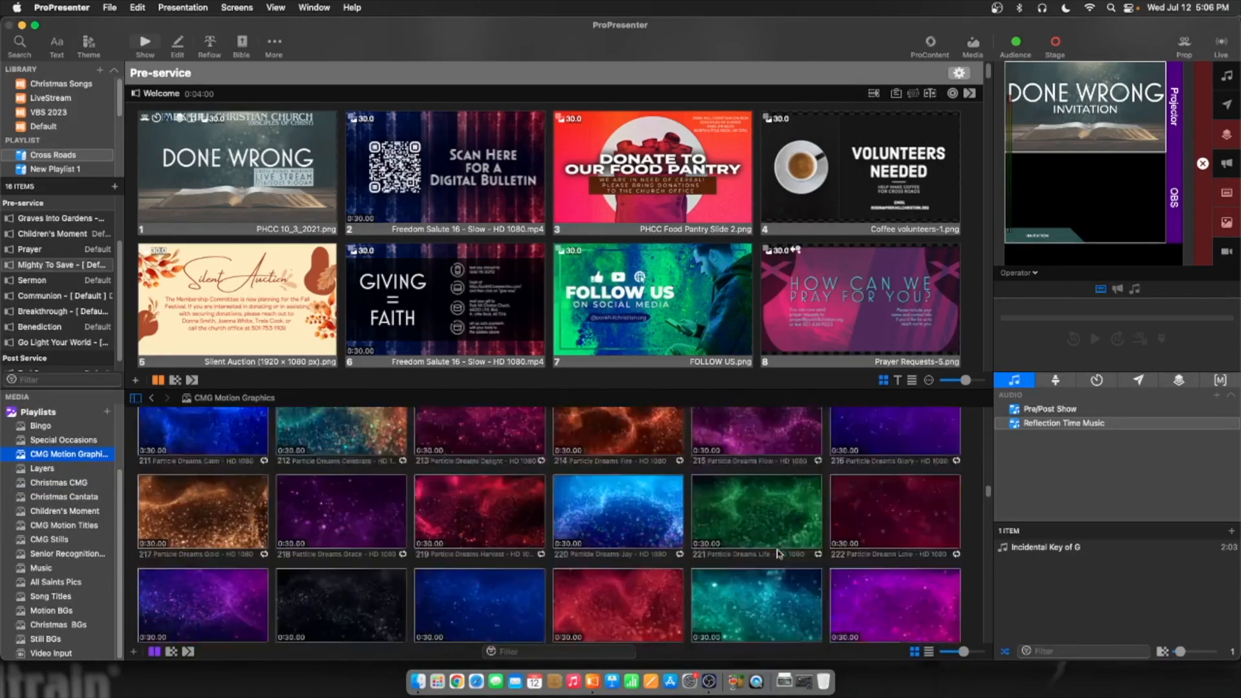
pyautogui.scroll(-20, 778, 553)
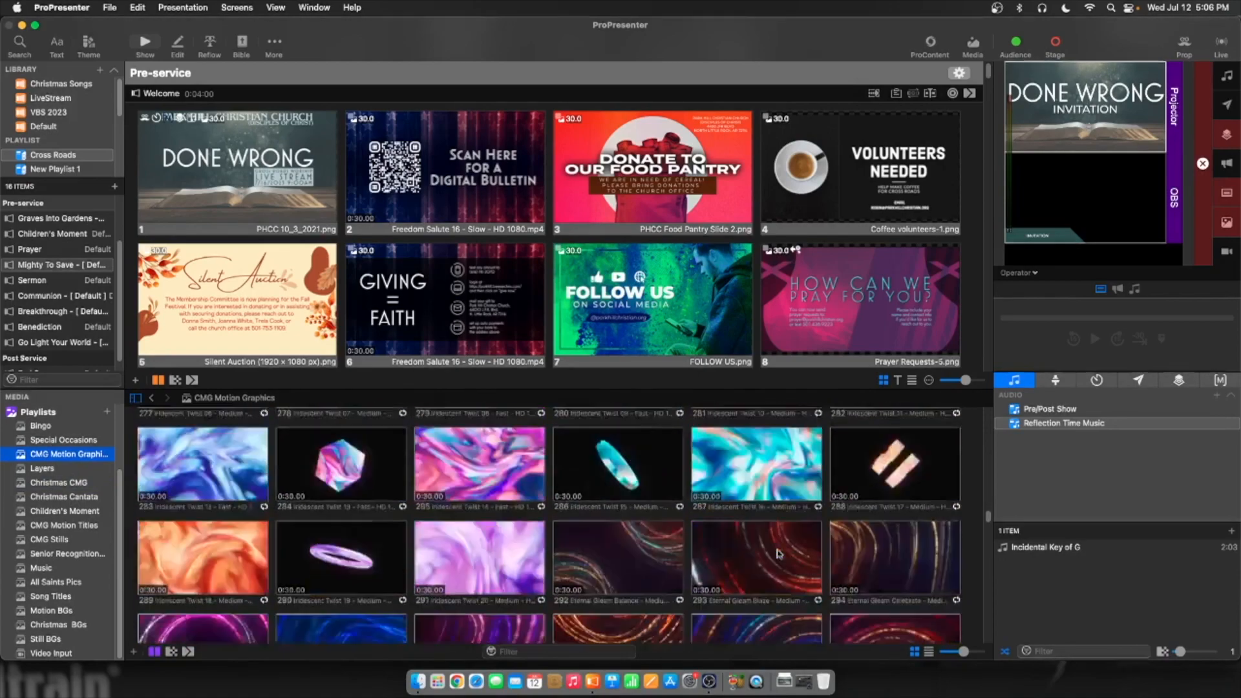
pyautogui.scroll(-5, 778, 553)
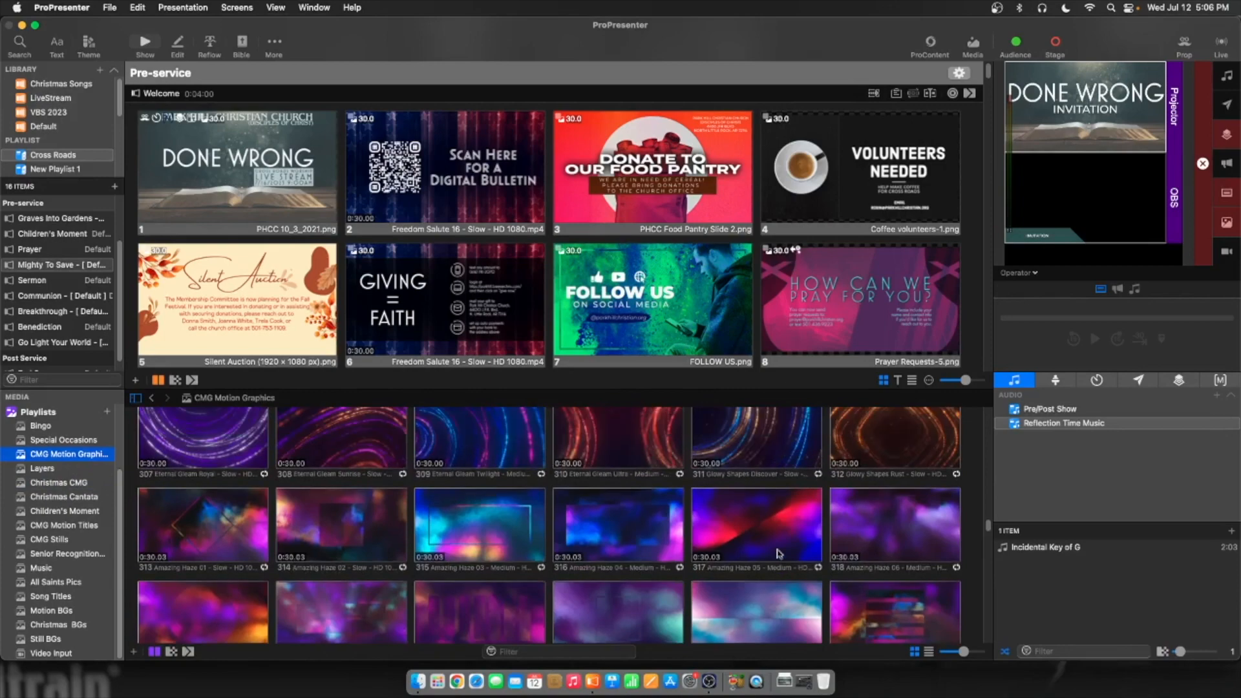
pyautogui.scroll(-15, 777, 553)
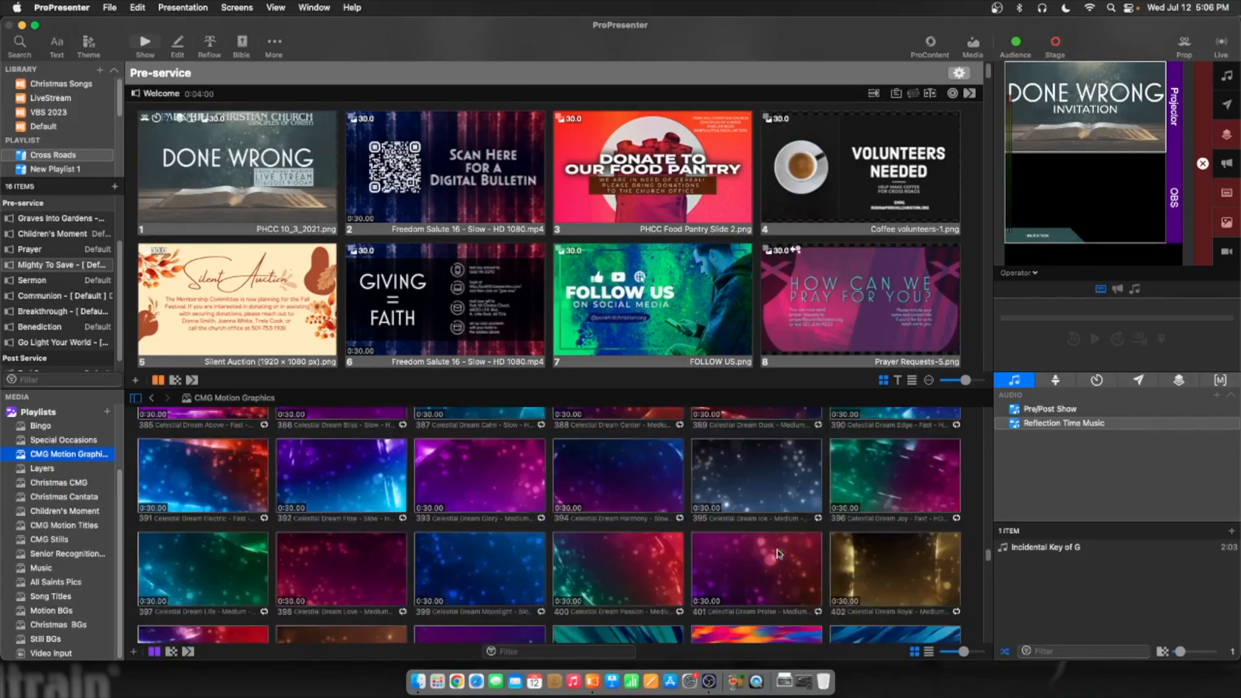
# Compare the Celestial Dream motion backgrounds in the CMG Motion Graphics playlist
pyautogui.scroll(2, 778, 553)
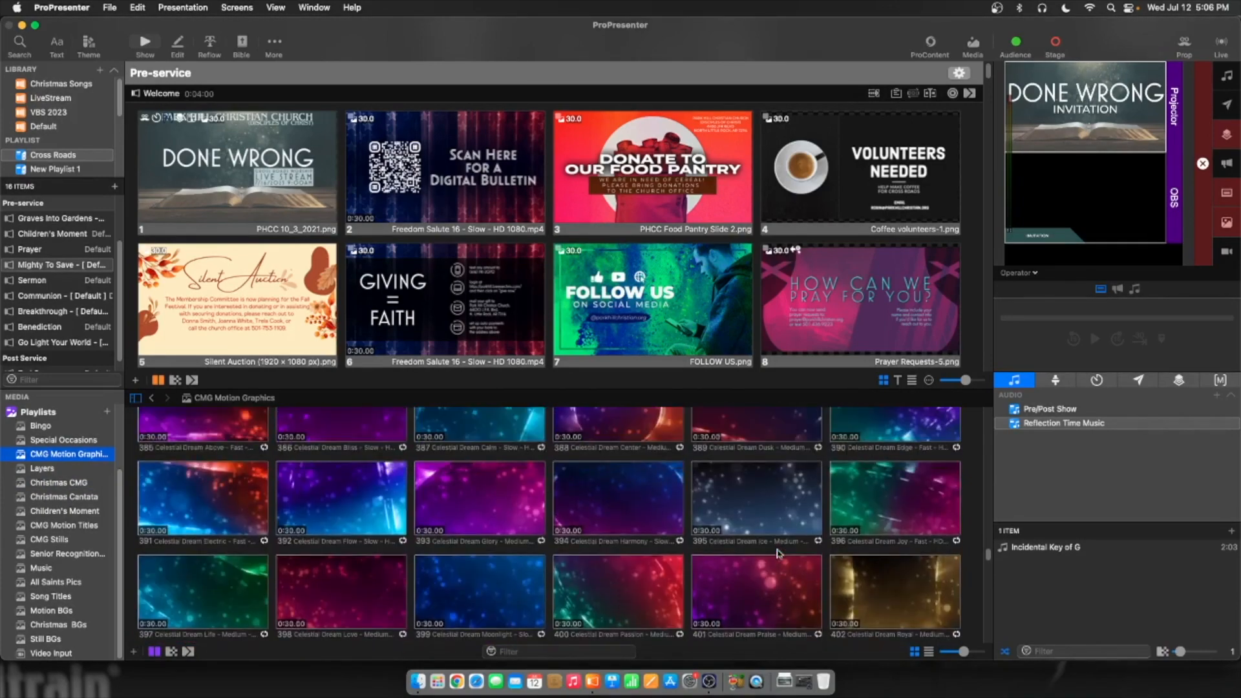
pyautogui.scroll(1, 778, 553)
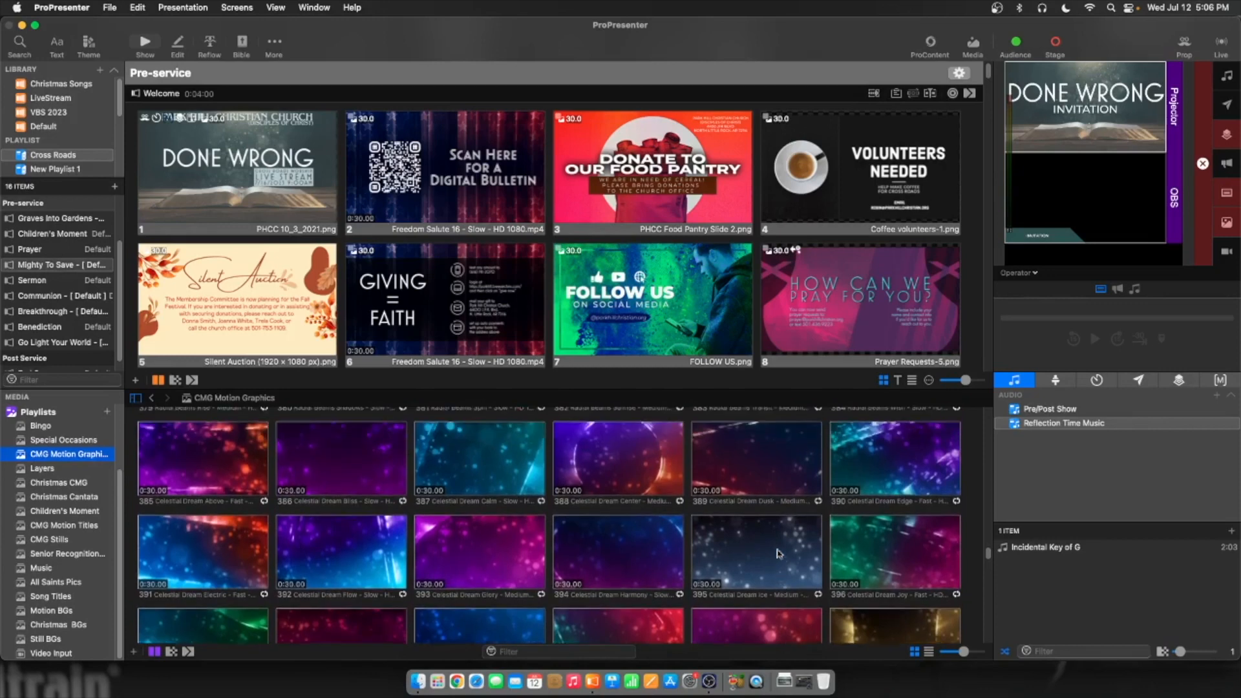
pyautogui.scroll(1, 778, 553)
pyautogui.scroll(-1, 778, 553)
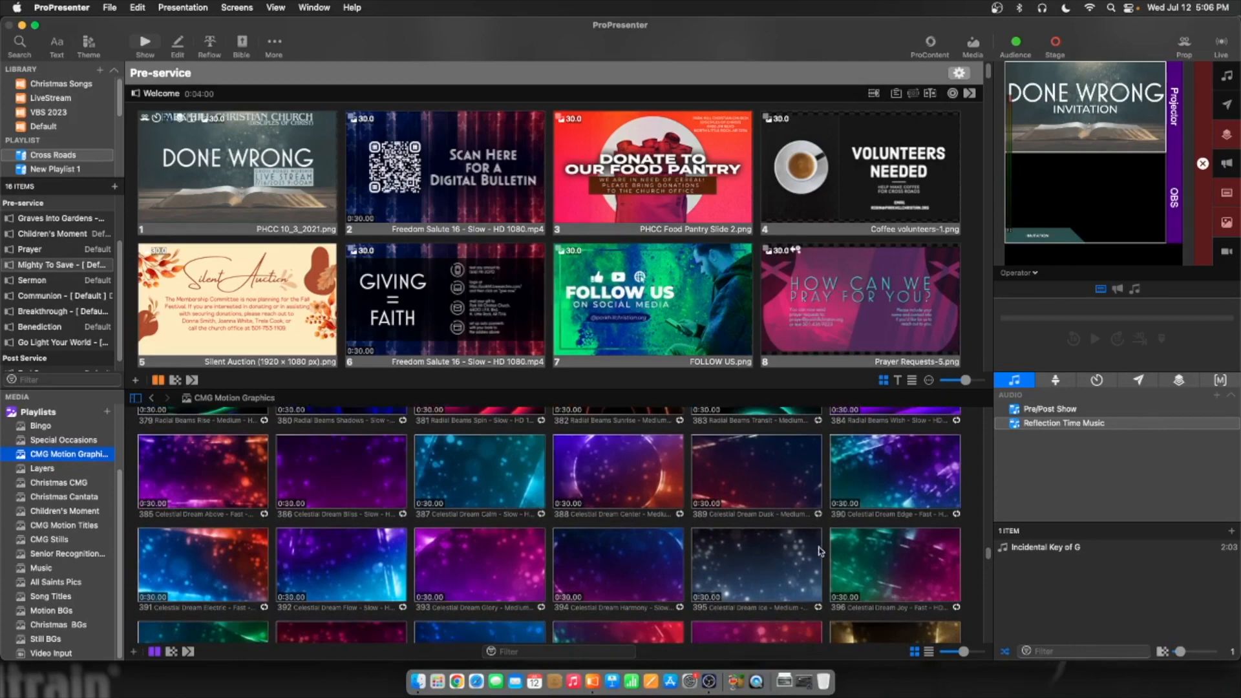
pyautogui.scroll(-3, 750, 568)
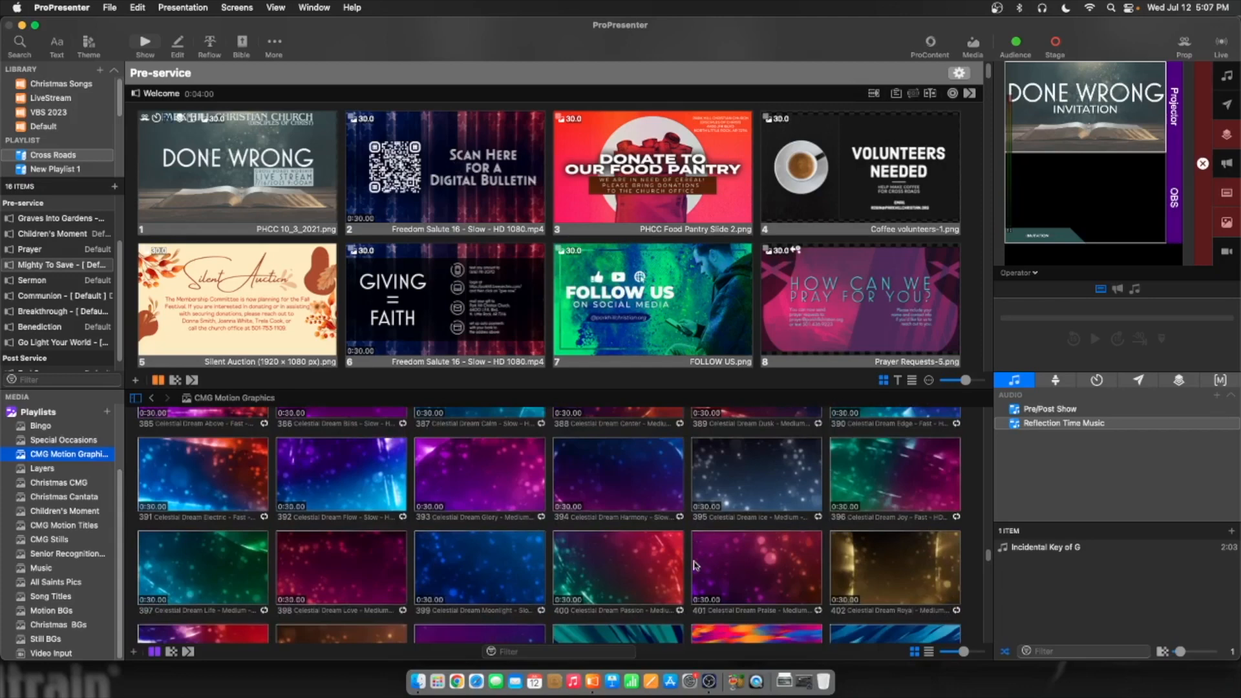
pyautogui.scroll(1, 694, 565)
# Play the Celestial Dream Praise motion background live and apply it to Welcome slides 2 (digital bulletin) and 6 (Giving = Faith)
pyautogui.click(762, 598)
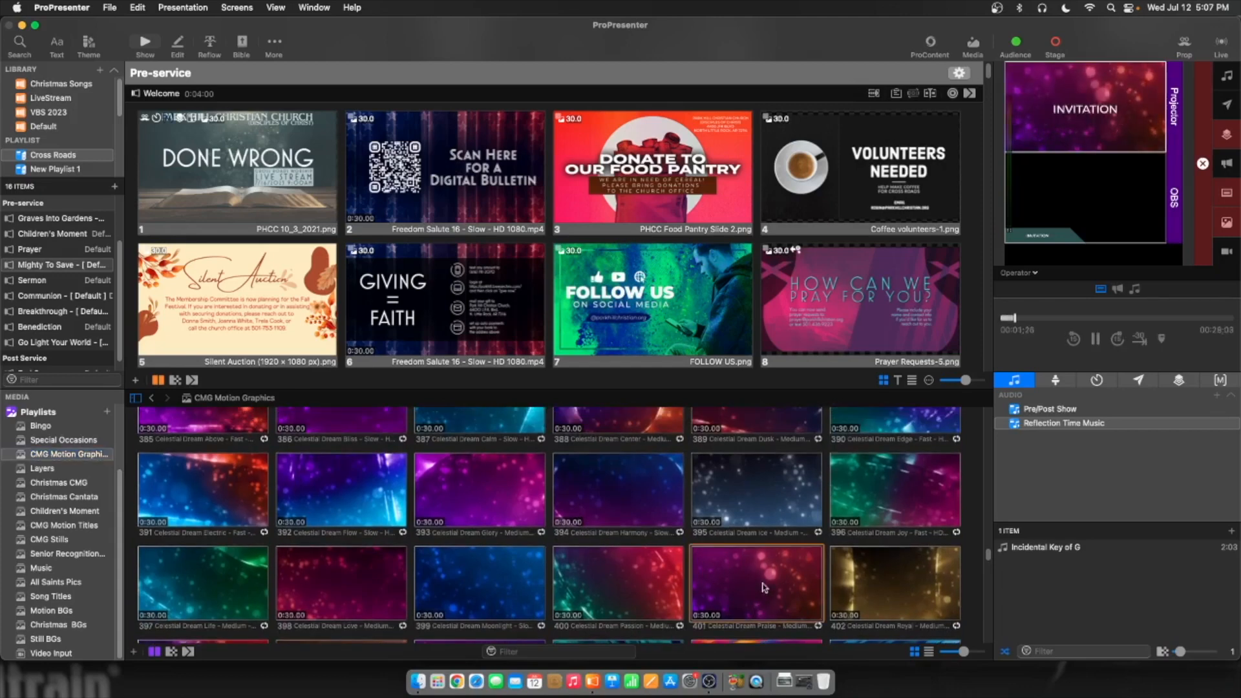
pyautogui.moveTo(740, 595); pyautogui.dragTo(445, 198)
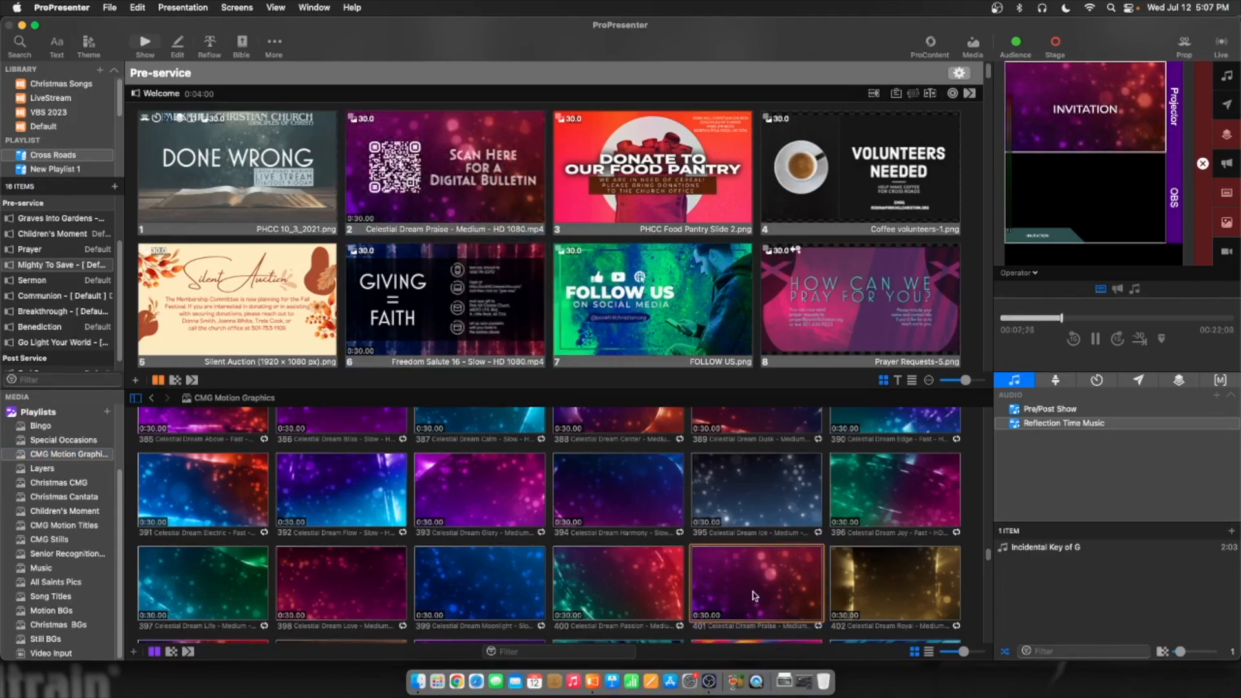
pyautogui.scroll(10, 753, 595)
pyautogui.scroll(-10, 698, 569)
pyautogui.moveTo(761, 539); pyautogui.dragTo(412, 310)
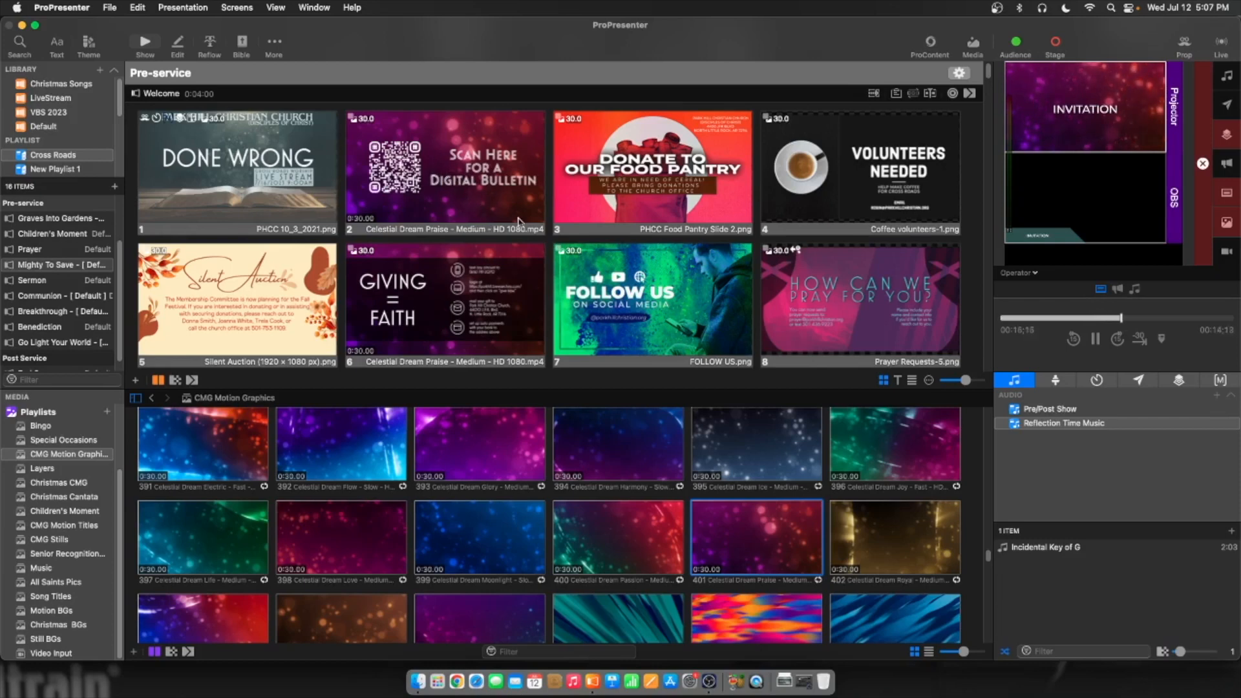
# Replace the background of the Welcome and Countdown slide with Celestial Dream Praise
pyautogui.scroll(-1, 463, 252)
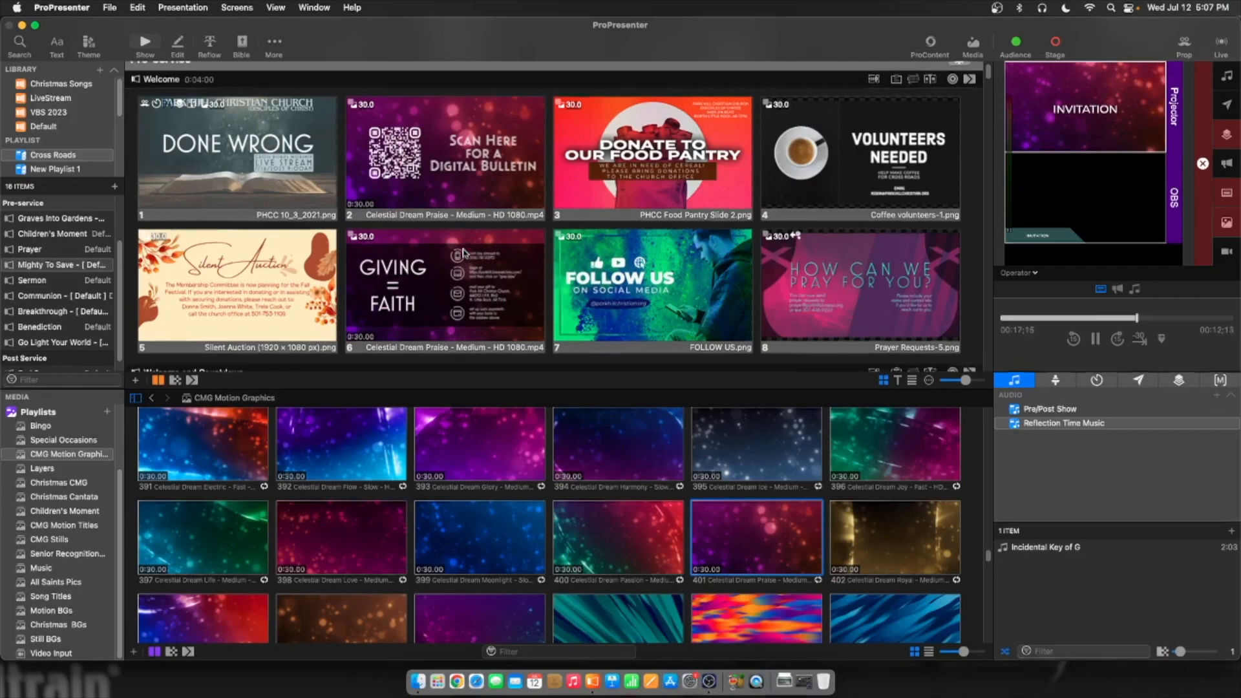
pyautogui.scroll(-5, 462, 252)
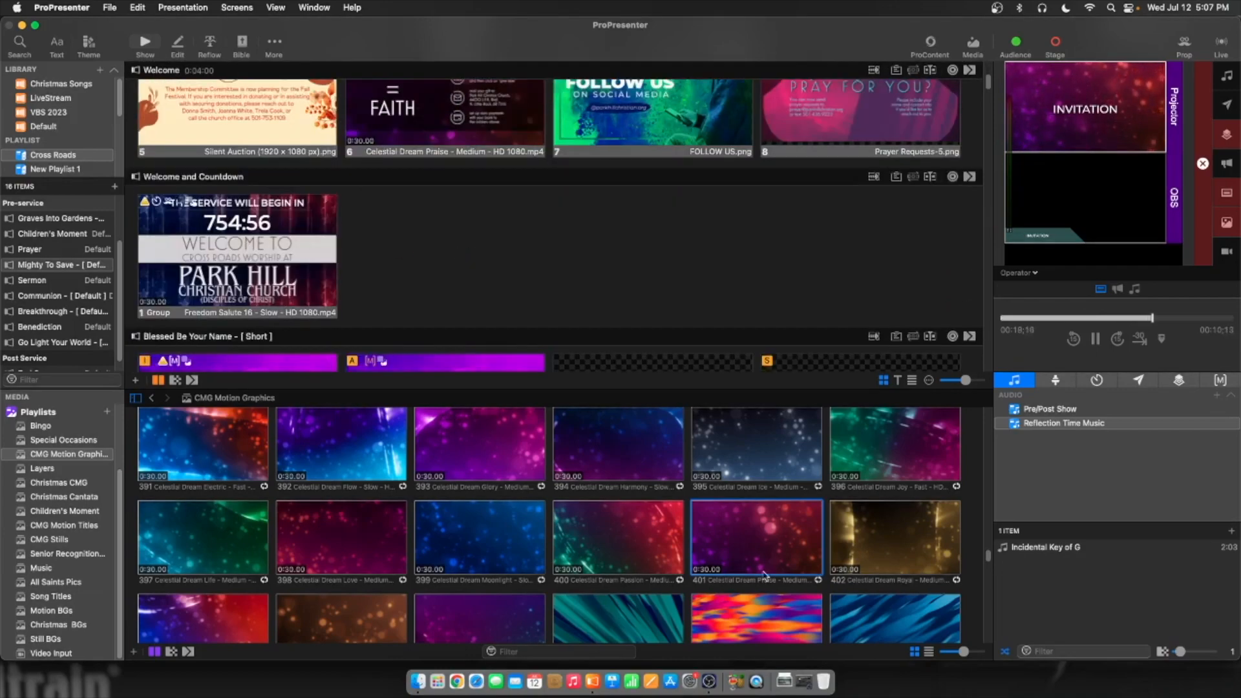
pyautogui.moveTo(733, 541); pyautogui.dragTo(317, 266)
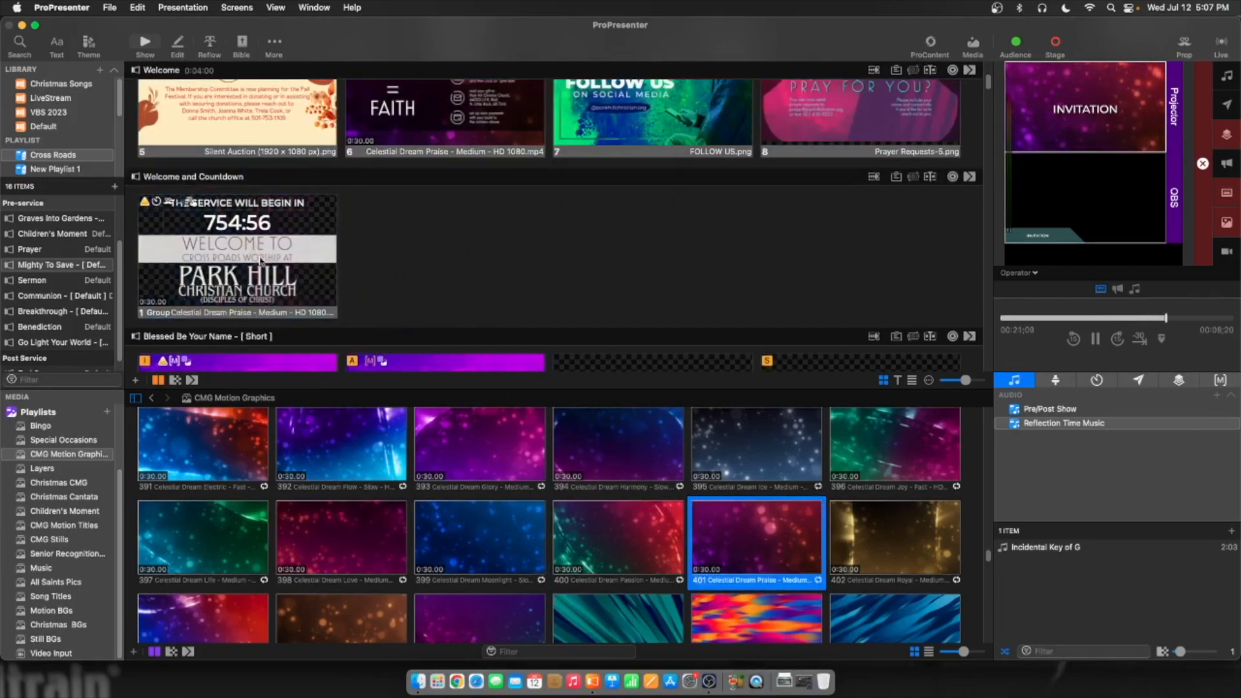
# Apply the Celestial Dream Praise background to all three Announcements slides: the title, attendance book and digital bulletin slides
pyautogui.scroll(-12, 479, 298)
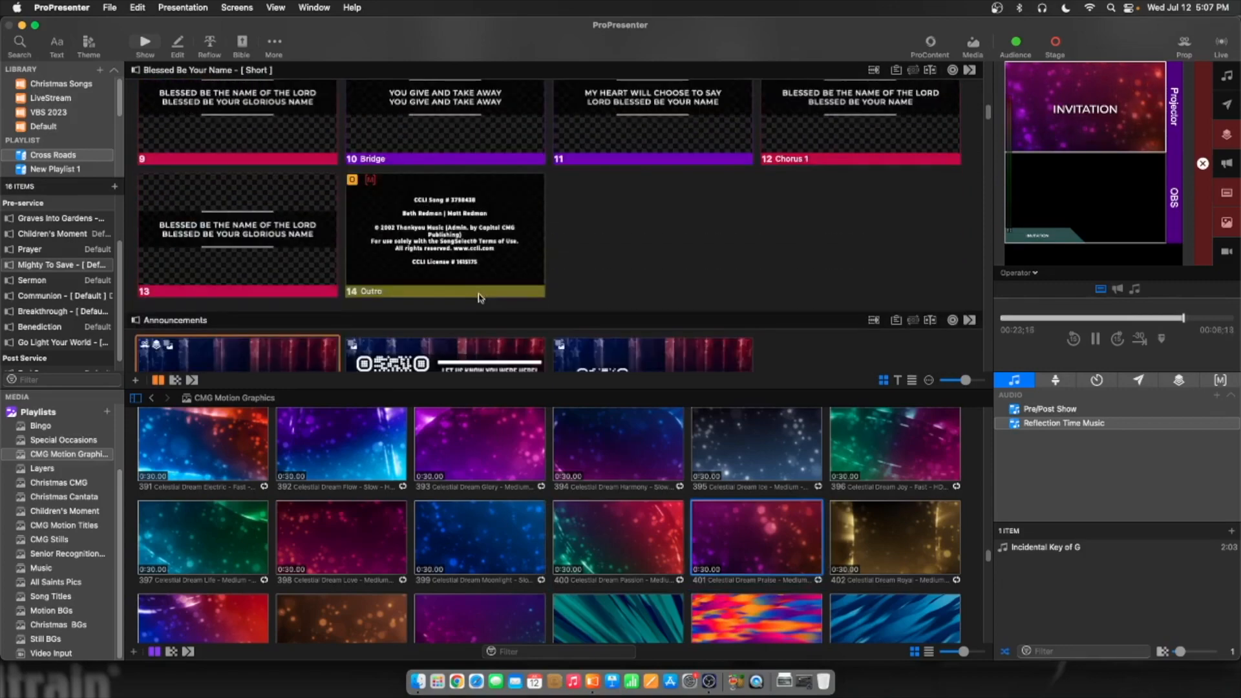
pyautogui.scroll(-2, 480, 297)
pyautogui.moveTo(741, 518); pyautogui.dragTo(303, 294)
pyautogui.moveTo(795, 541); pyautogui.dragTo(453, 284)
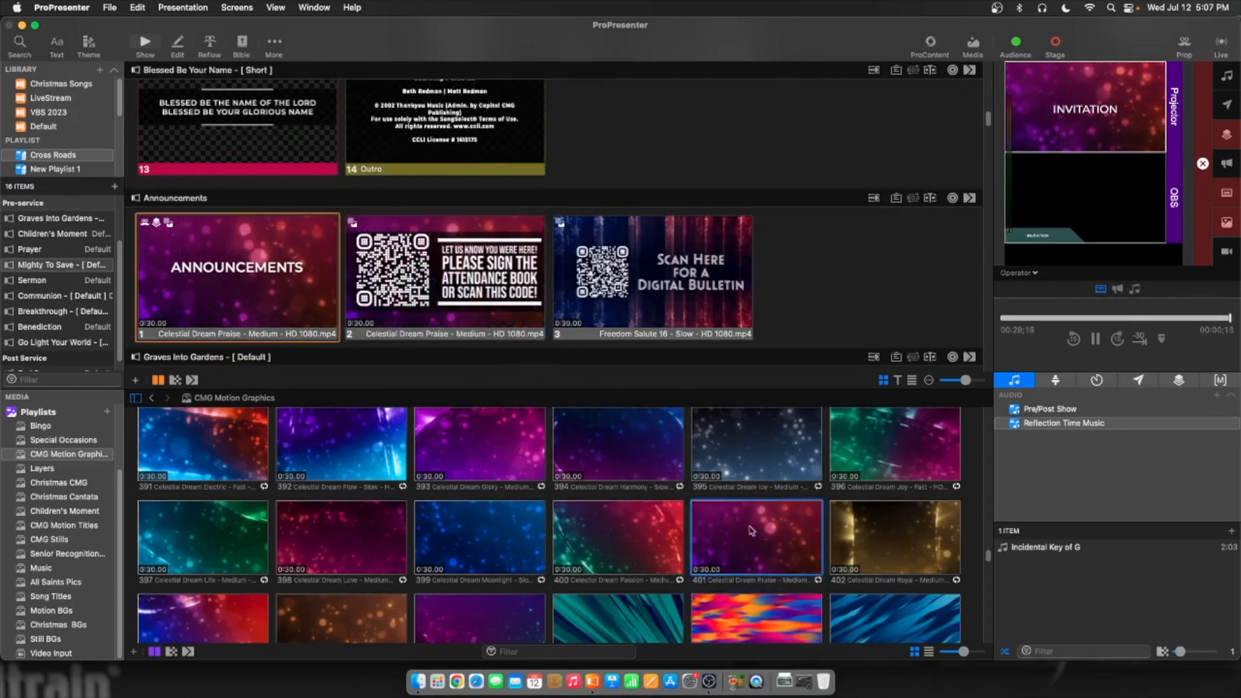
pyautogui.moveTo(722, 504); pyautogui.dragTo(653, 277)
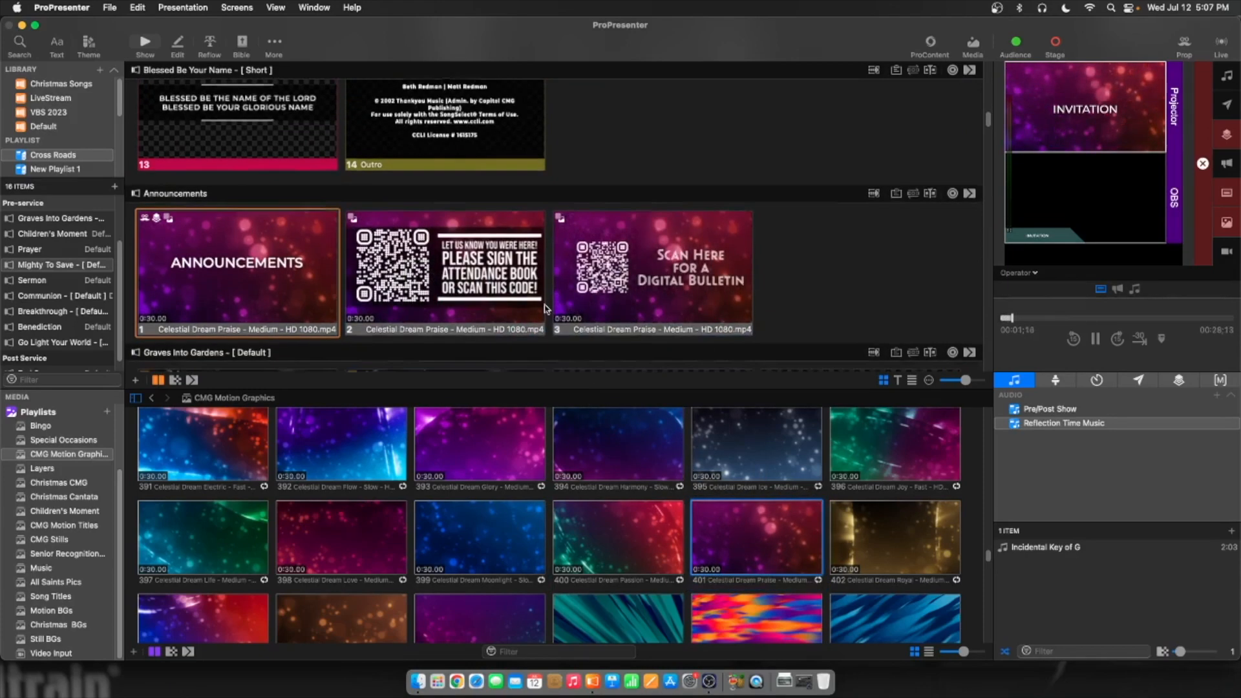
# Replace the Freedom Salute background of the Children's Moment title slide with Celestial Dream Praise
pyautogui.scroll(-4, 545, 309)
pyautogui.scroll(-5, 545, 309)
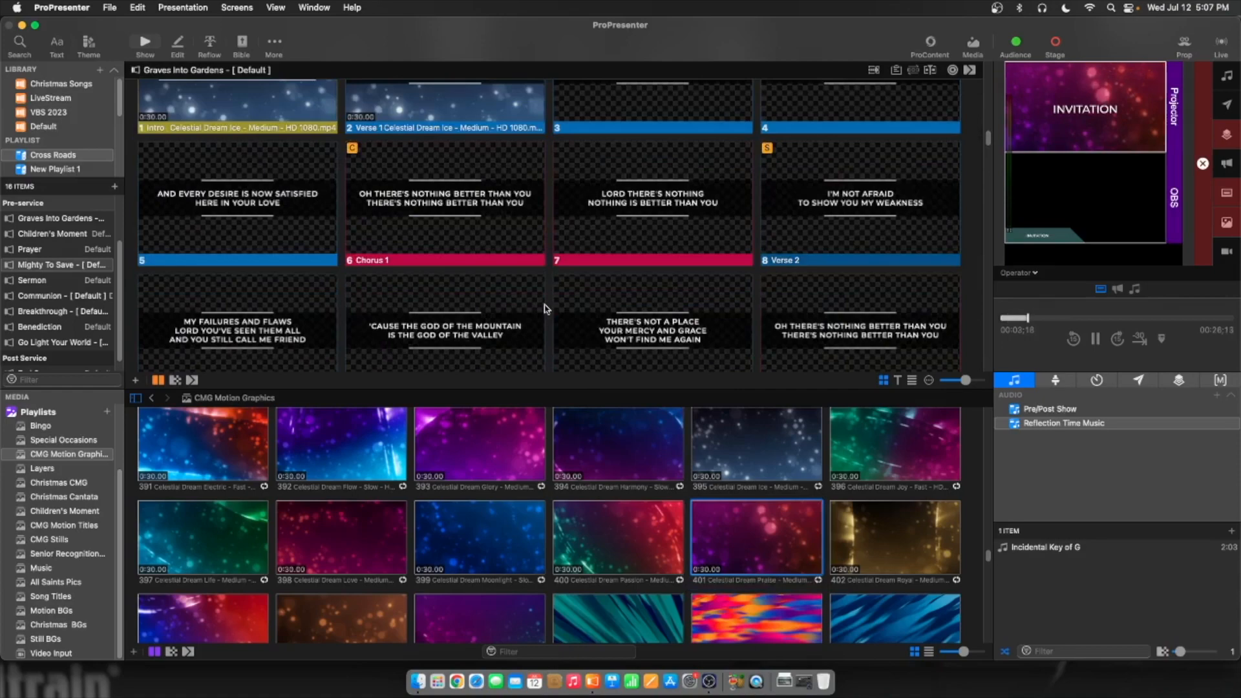
pyautogui.scroll(4, 544, 309)
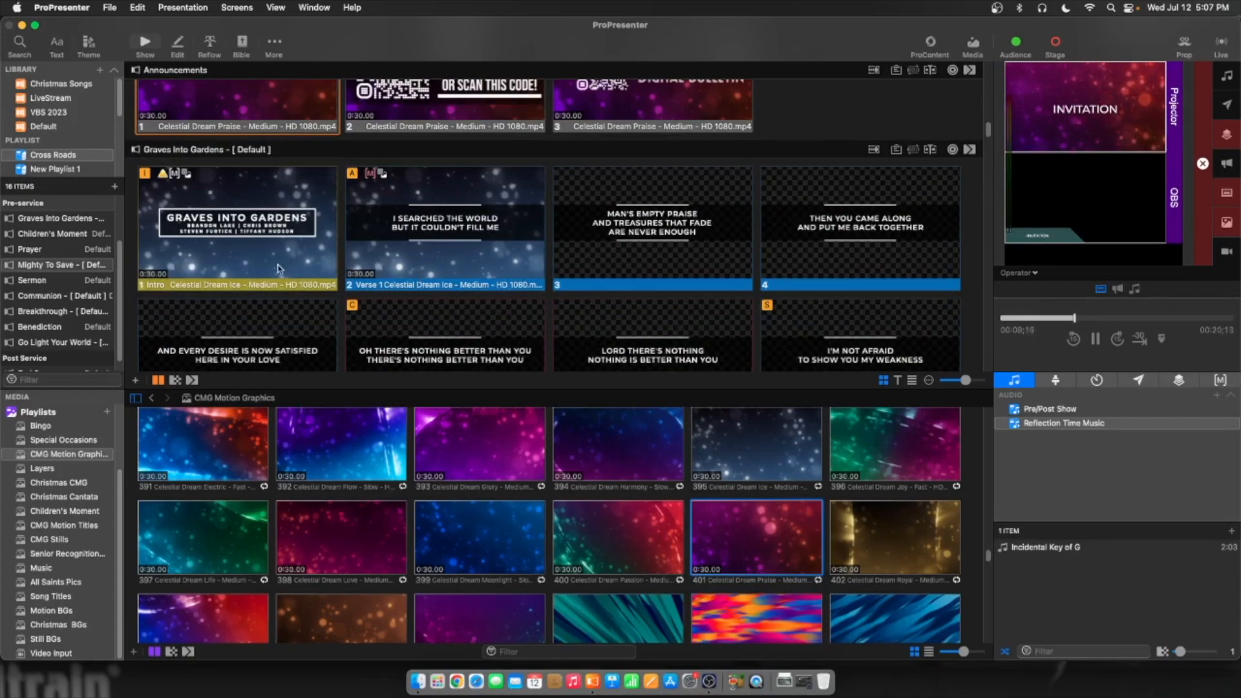
pyautogui.scroll(-20, 540, 274)
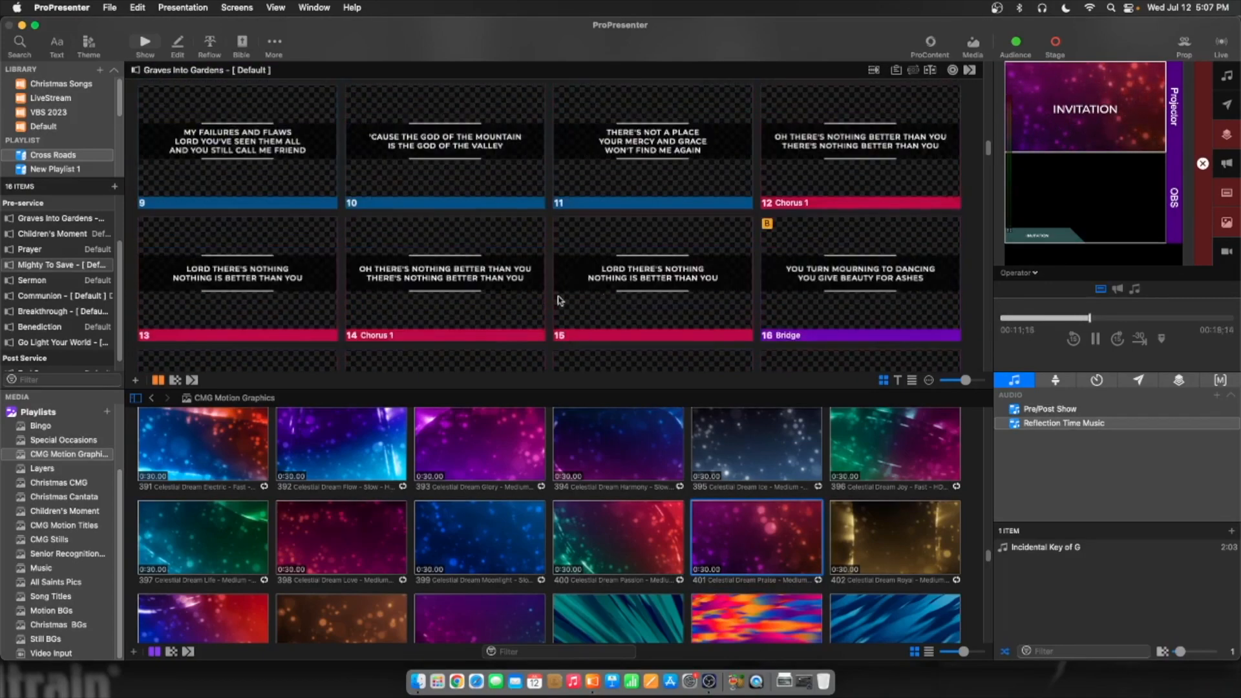
pyautogui.scroll(-5, 491, 302)
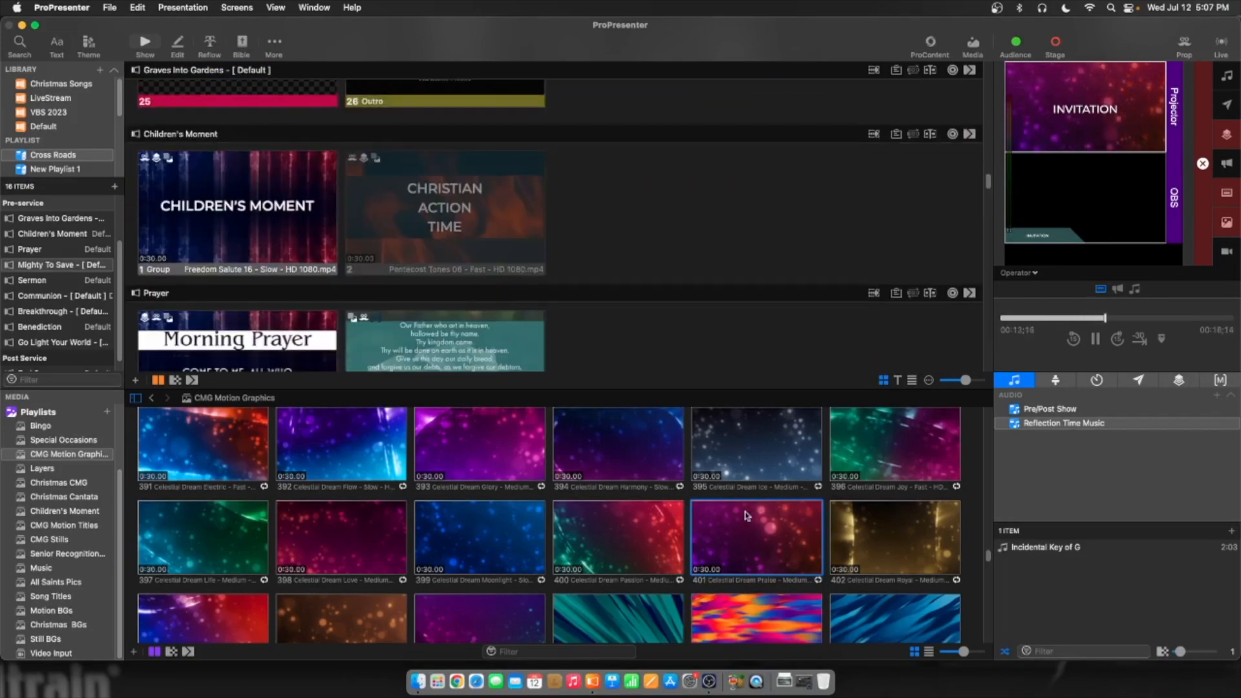
pyautogui.moveTo(747, 515); pyautogui.dragTo(349, 255)
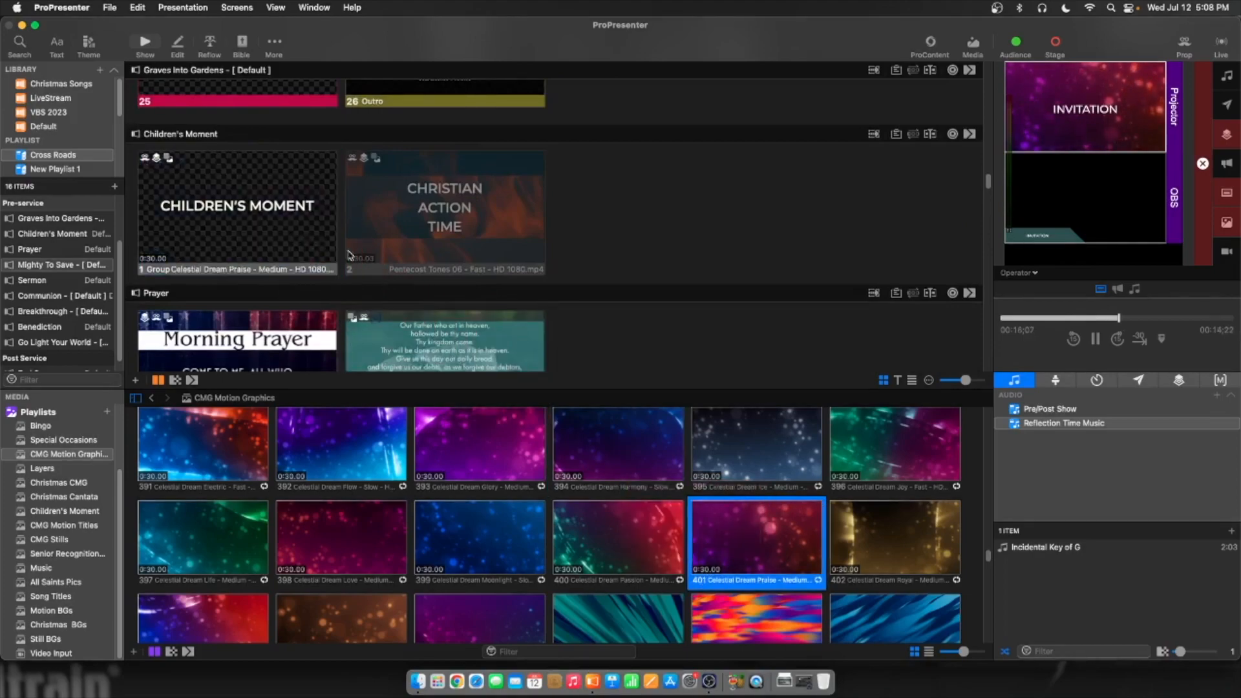
# Apply the Celestial Dream Praise background to the Morning Prayer slide in the Prayer presentation
pyautogui.scroll(-5, 475, 368)
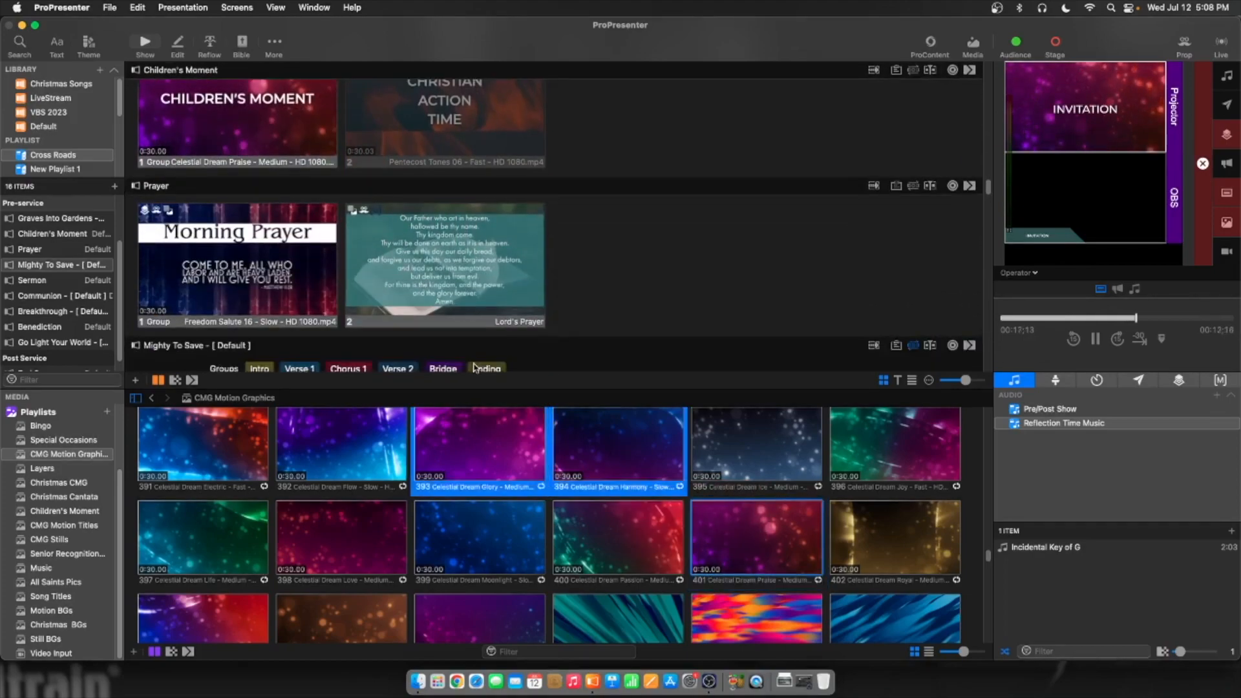
pyautogui.scroll(15, 730, 553)
pyautogui.scroll(-15, 730, 552)
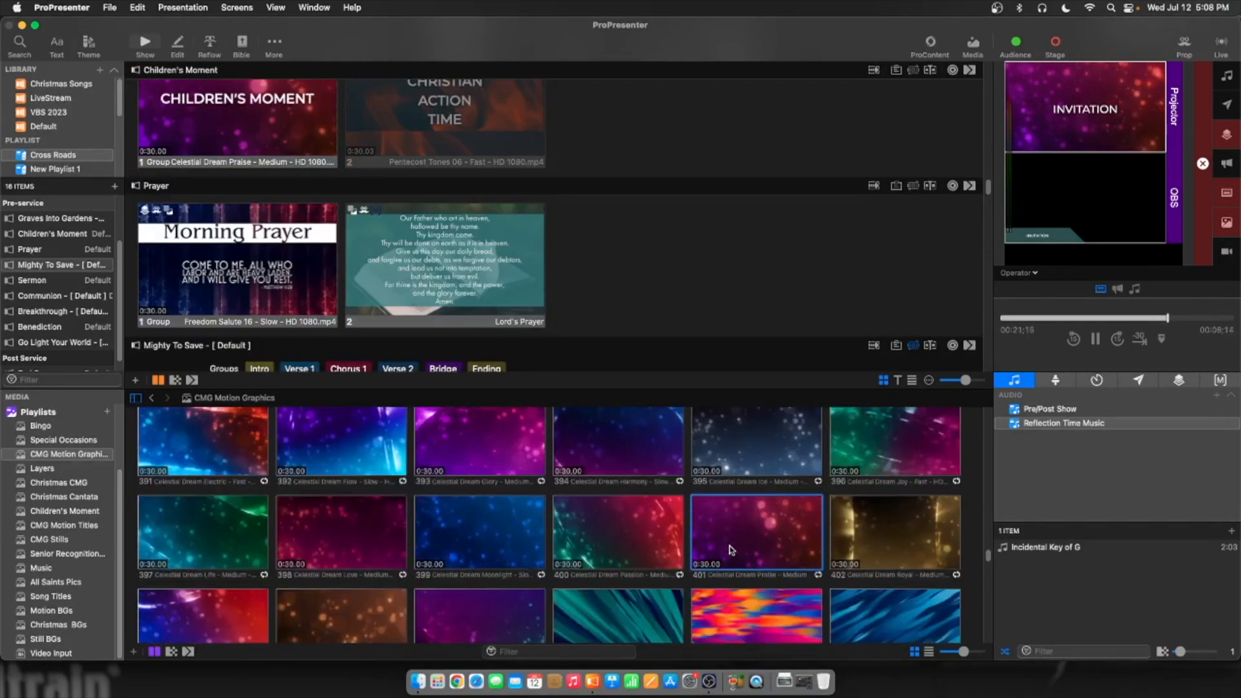
pyautogui.moveTo(755, 538); pyautogui.dragTo(256, 295)
# Apply the Celestial Dream Praise background to all four Communion slides: Tithes & Offerings, Communion, Time for Reflection and Invitation
pyautogui.scroll(-6, 634, 310)
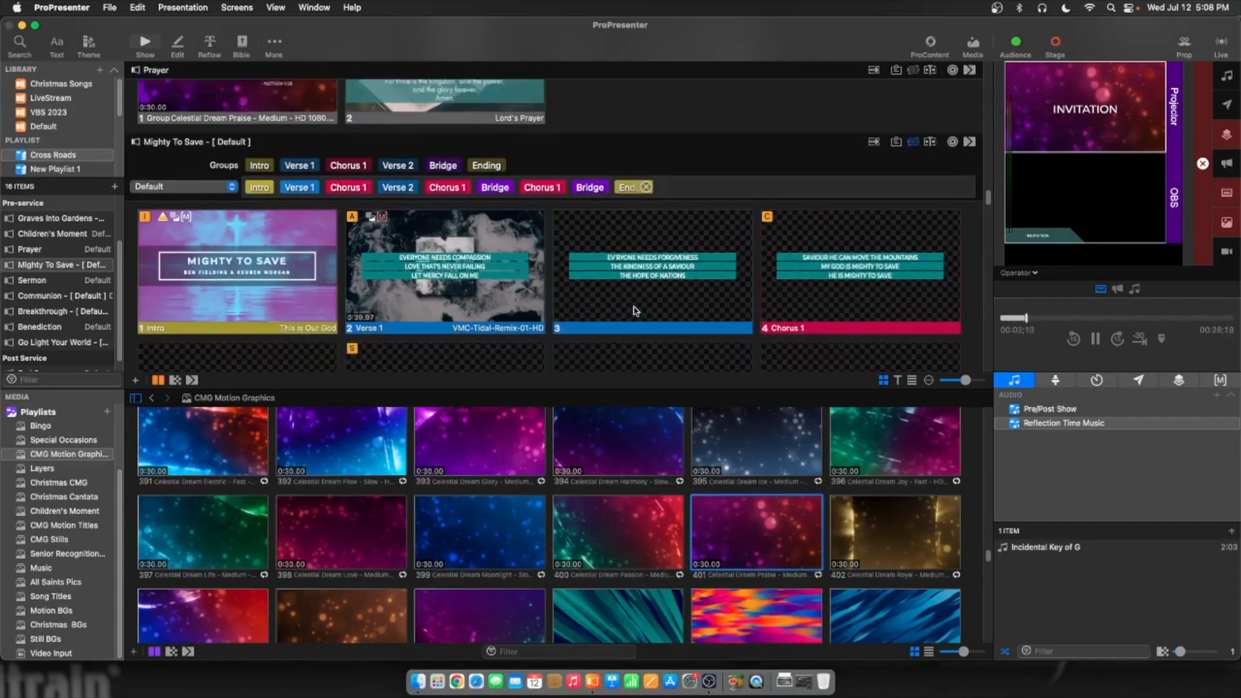
pyautogui.scroll(-10, 633, 311)
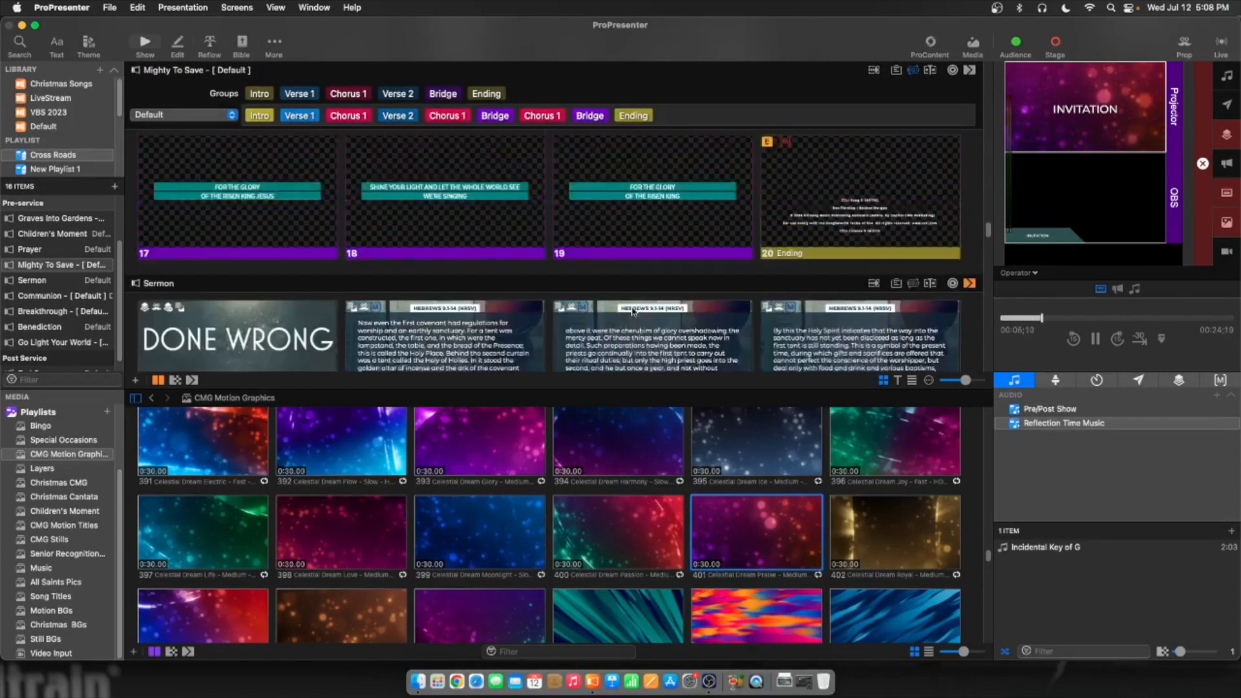
pyautogui.scroll(-8, 634, 311)
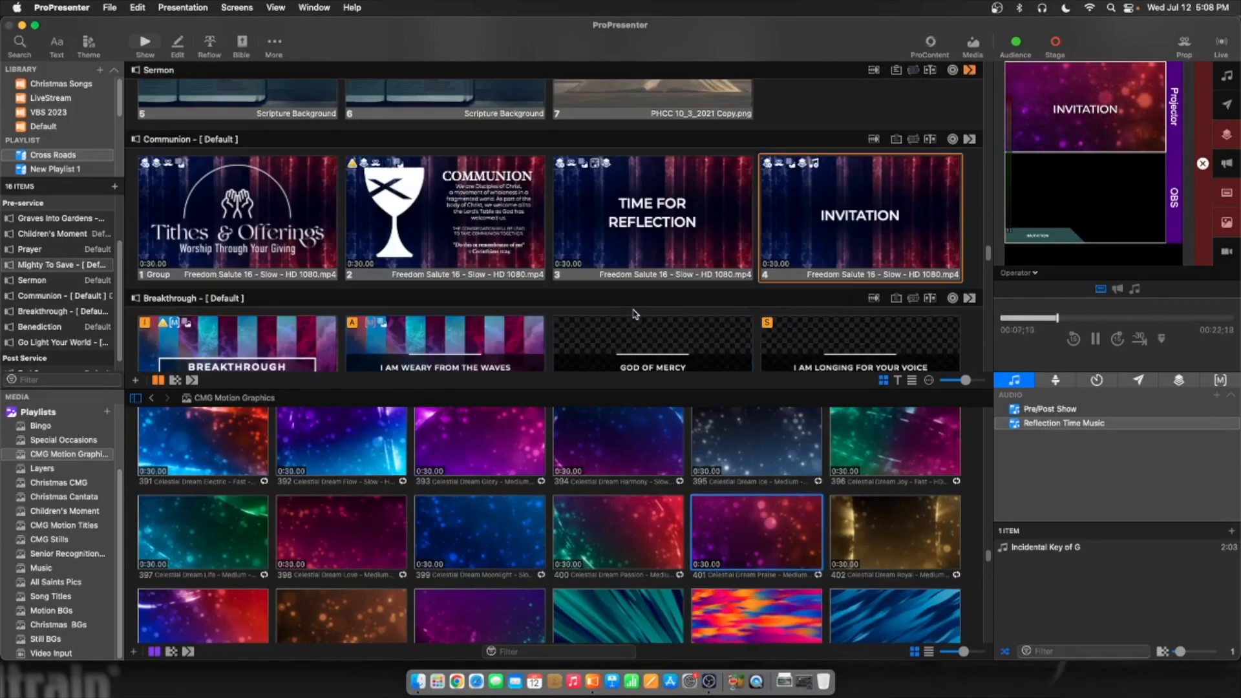
pyautogui.moveTo(759, 542); pyautogui.dragTo(274, 246)
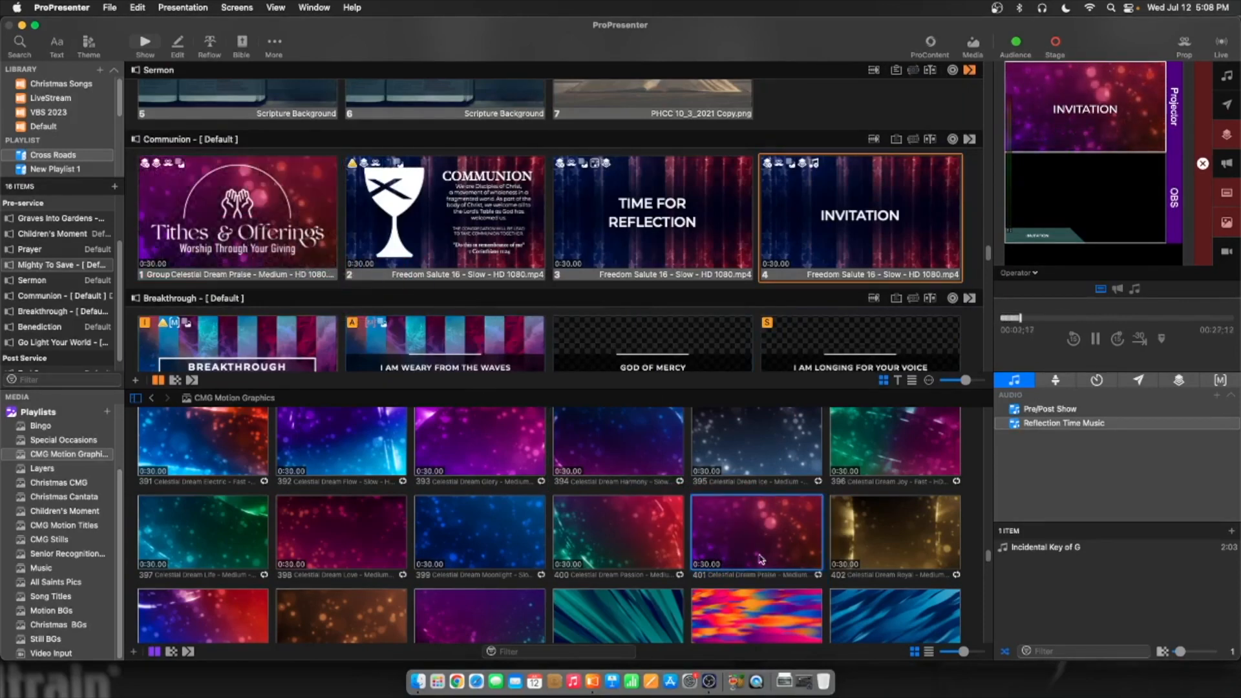
pyautogui.moveTo(760, 560); pyautogui.dragTo(510, 275)
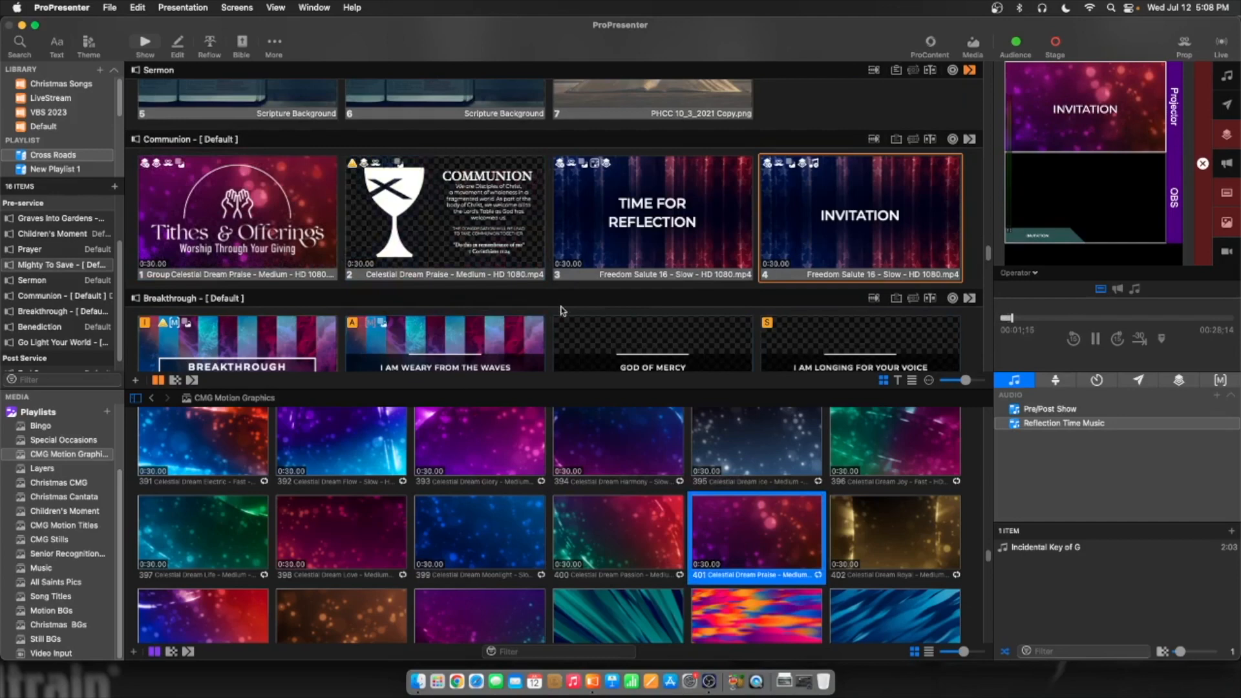
pyautogui.moveTo(771, 542); pyautogui.dragTo(654, 263)
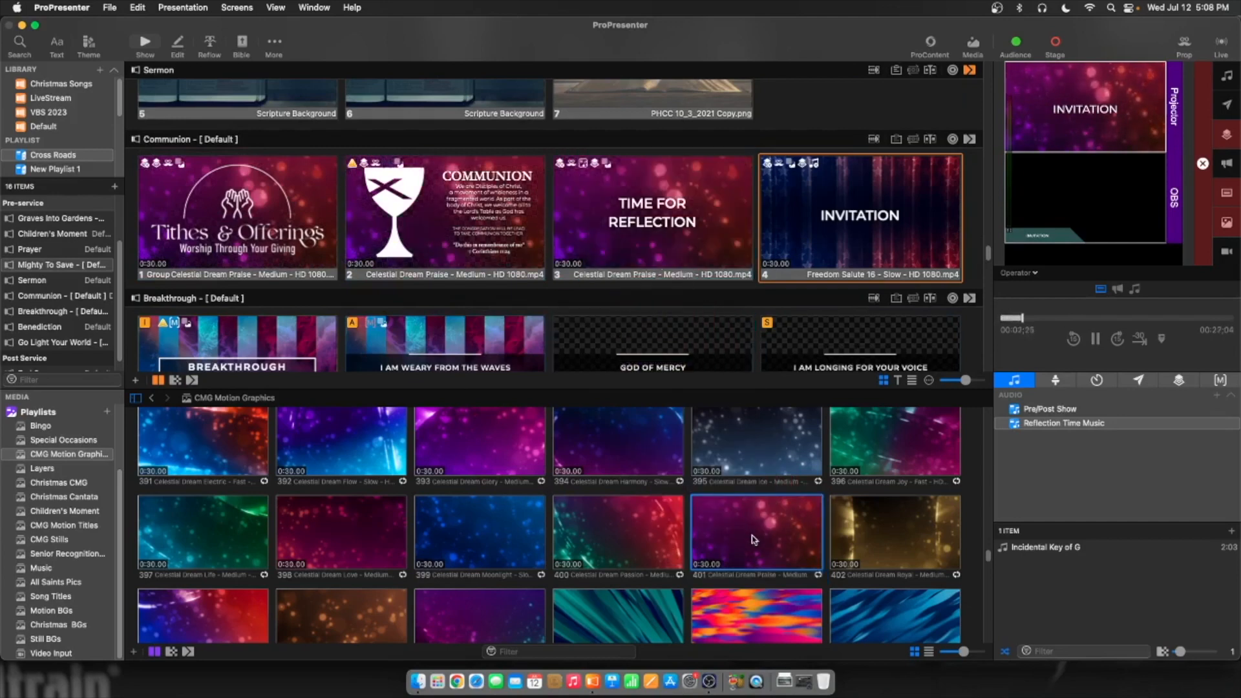
pyautogui.moveTo(760, 495); pyautogui.dragTo(798, 246)
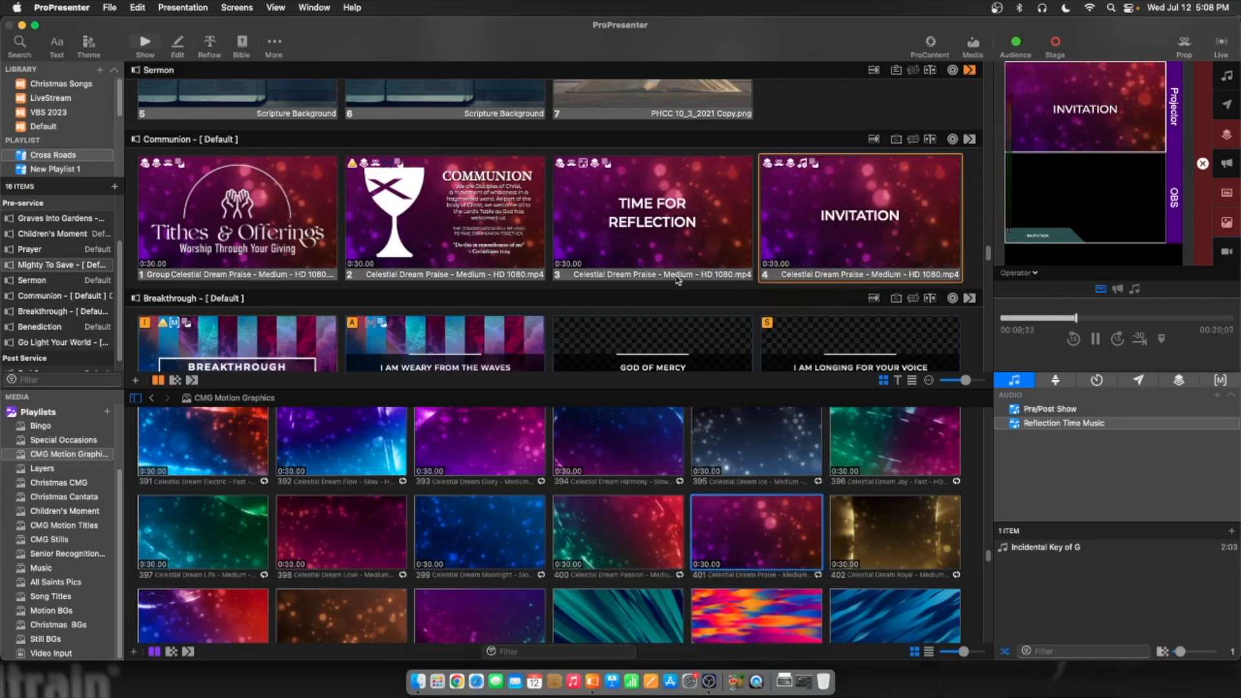
# Check the backgrounds of the remaining playlist items from Breakthrough through Benediction and Go Light Your World to the End Screen
pyautogui.scroll(-10, 701, 292)
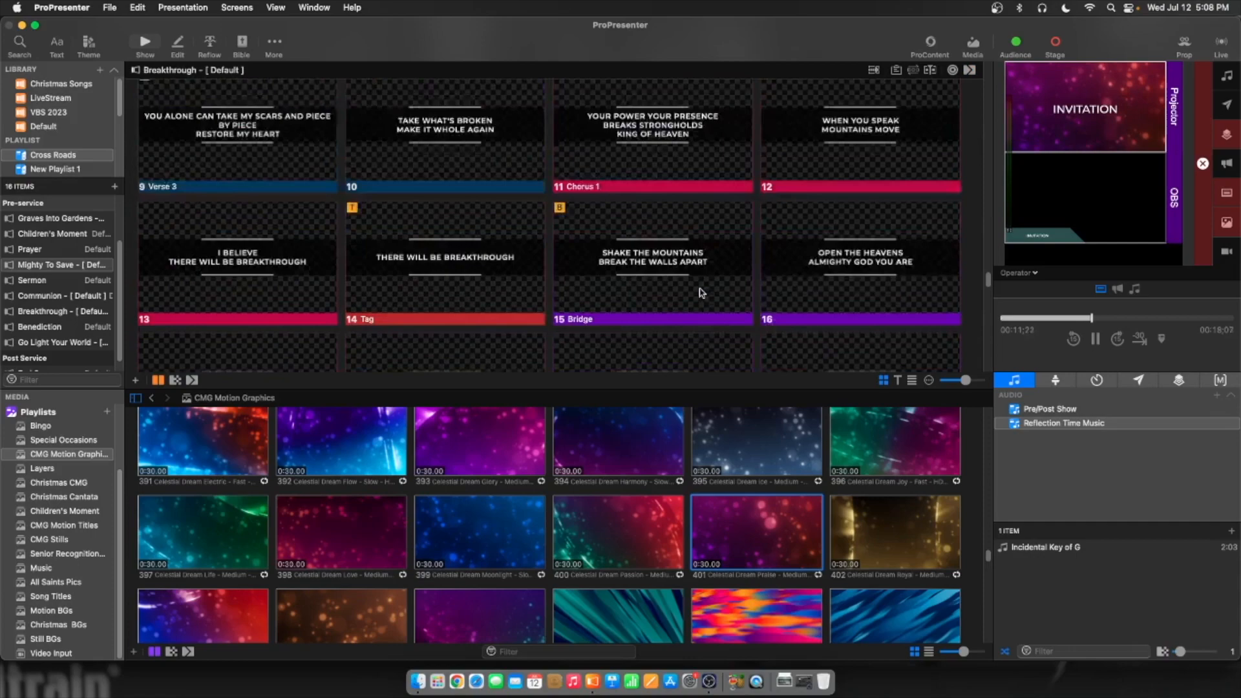
pyautogui.scroll(-15, 700, 293)
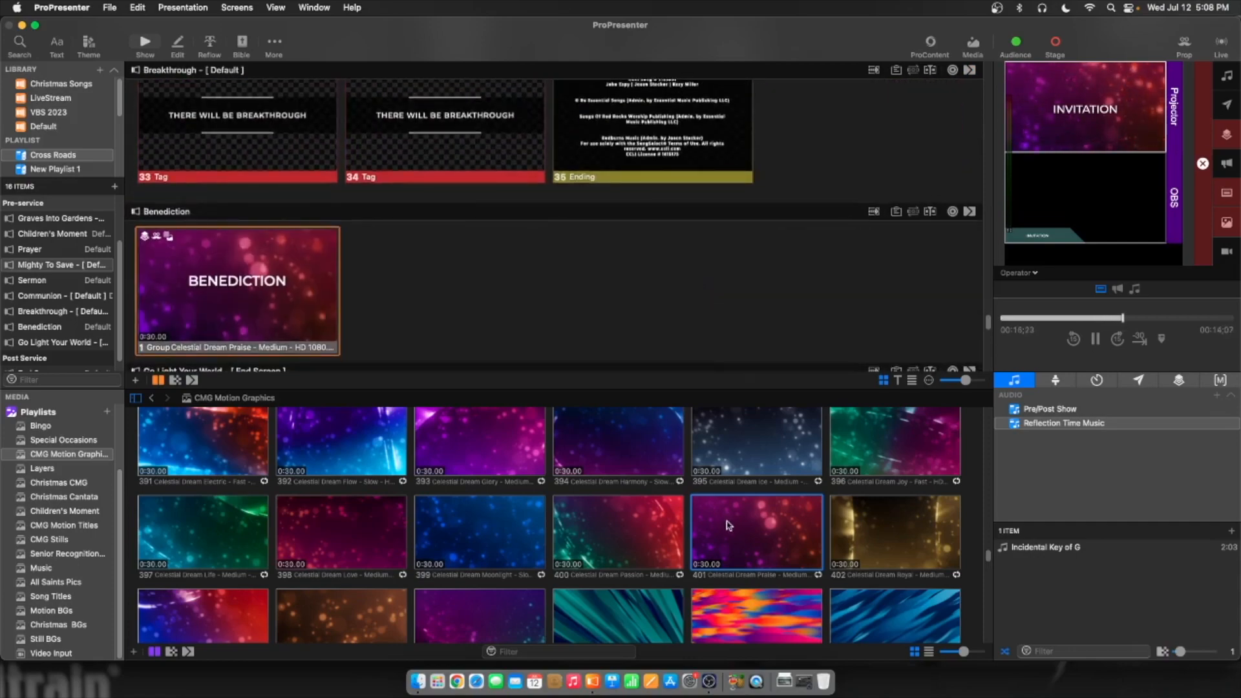
pyautogui.scroll(-3, 553, 310)
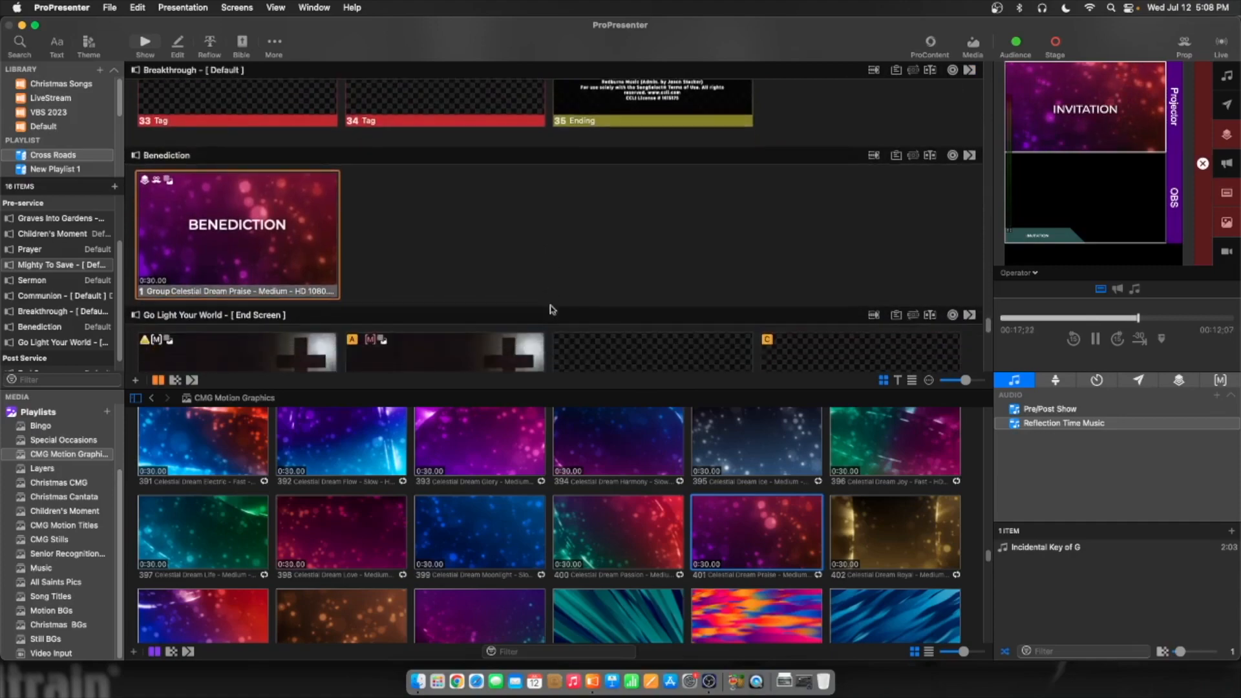
pyautogui.scroll(-15, 437, 266)
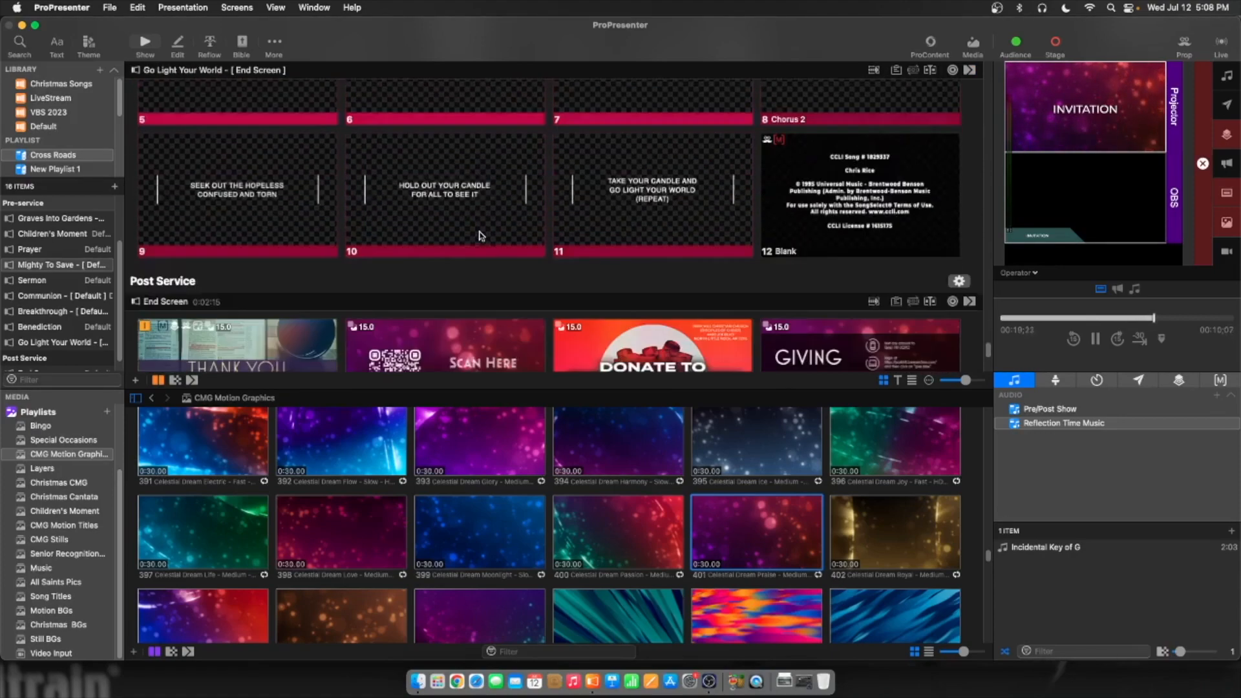
pyautogui.scroll(-7, 550, 253)
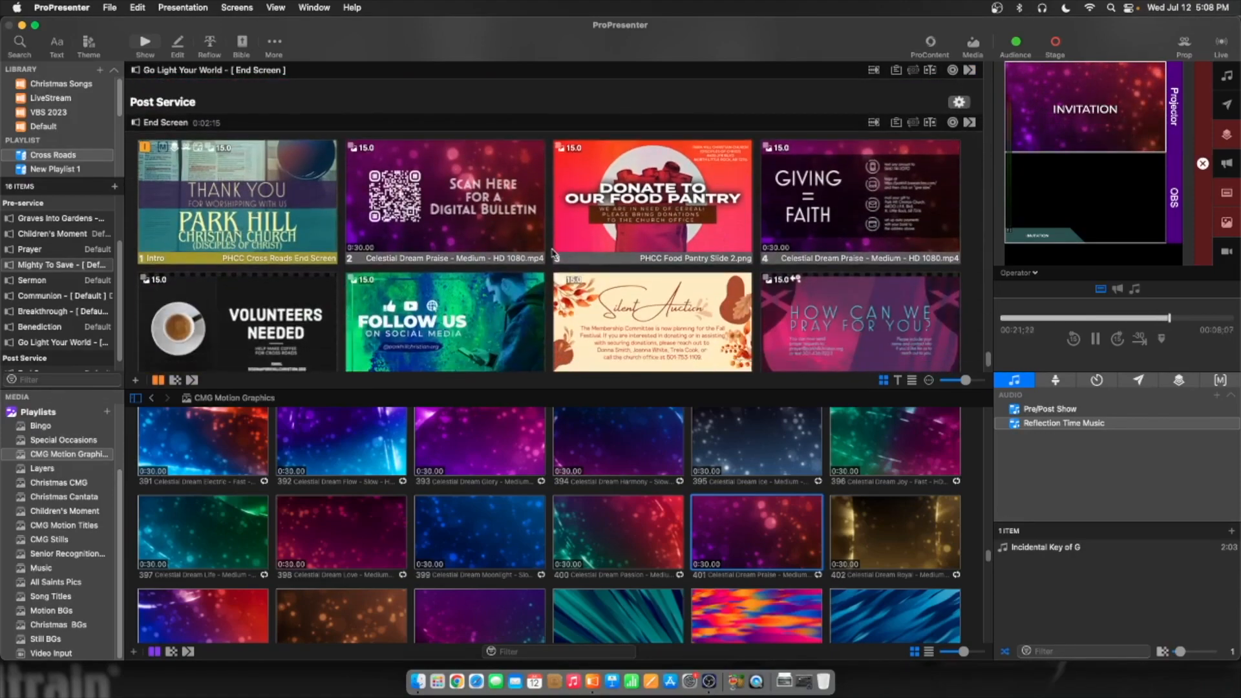
pyautogui.scroll(-1, 551, 253)
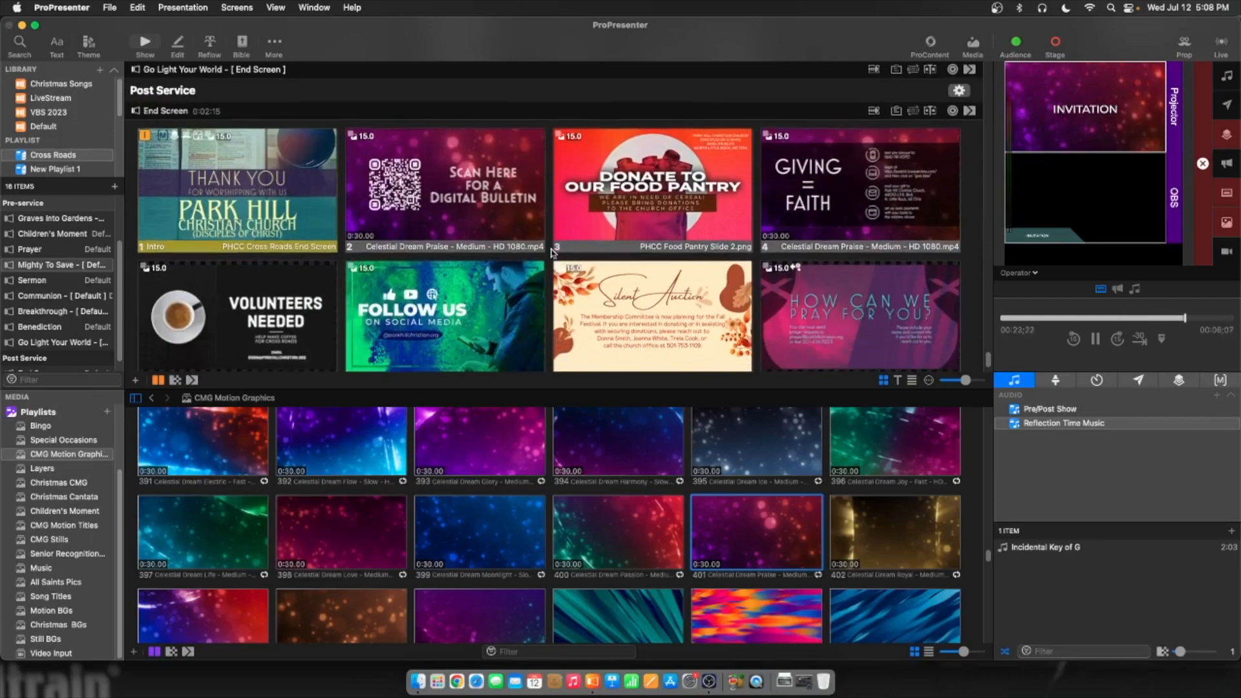
pyautogui.scroll(-3, 551, 253)
pyautogui.scroll(2, 587, 260)
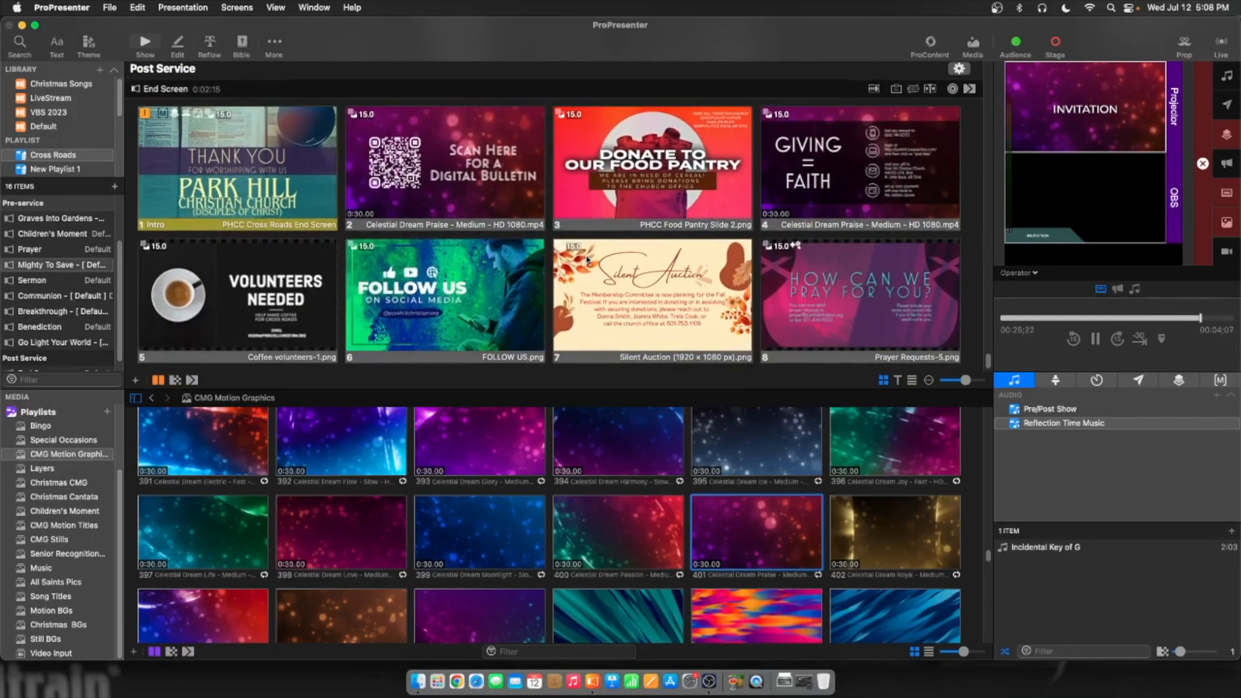
# Show the Graves Into Gardens title and first three Verse 1 slides live to compare the Projector and OBS outputs
pyautogui.scroll(20, 518, 253)
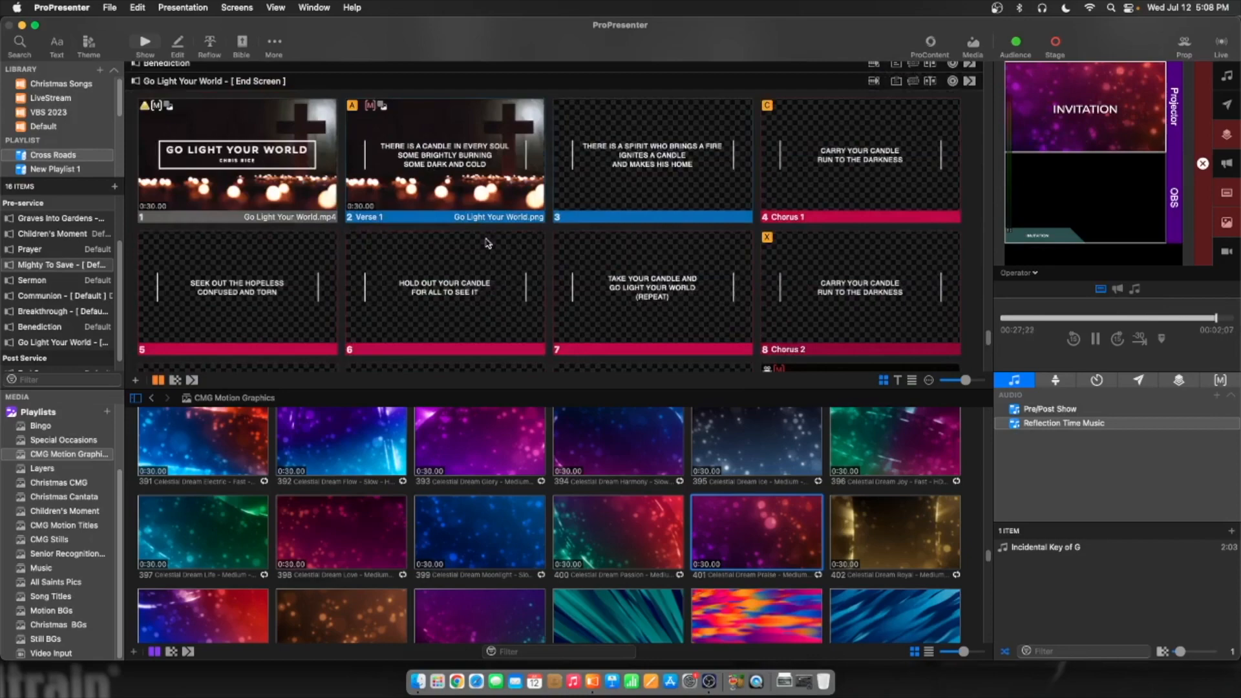
pyautogui.scroll(20, 488, 243)
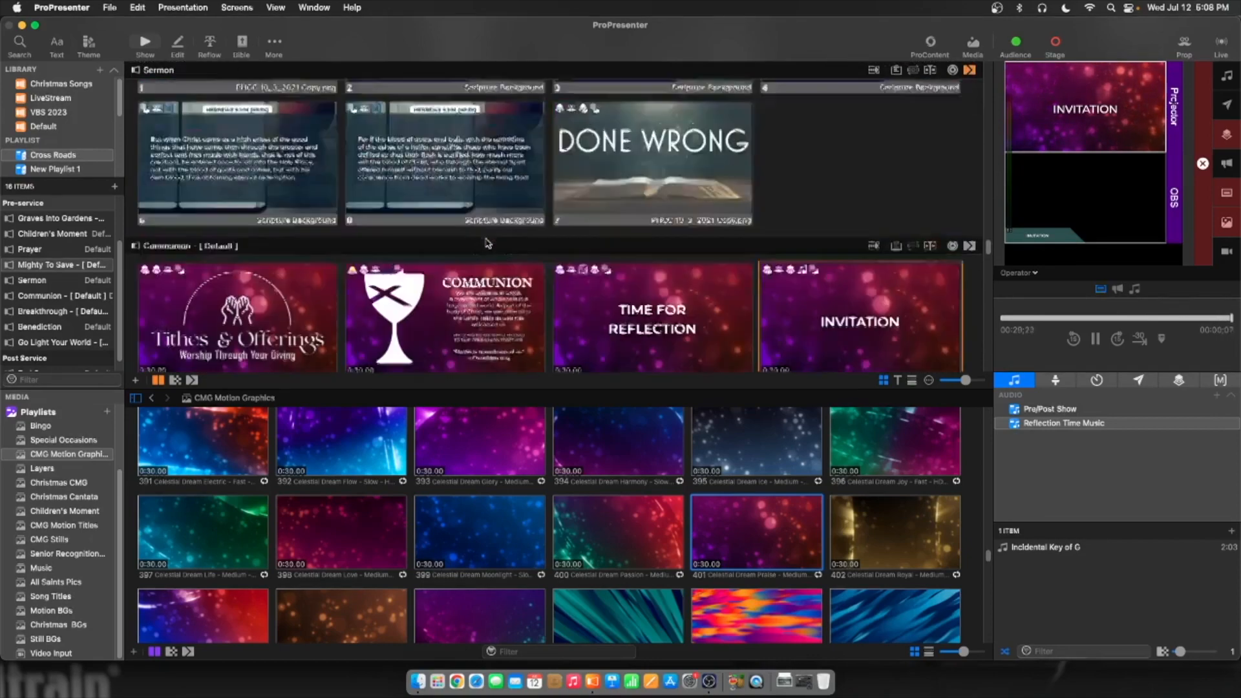
pyautogui.scroll(20, 487, 243)
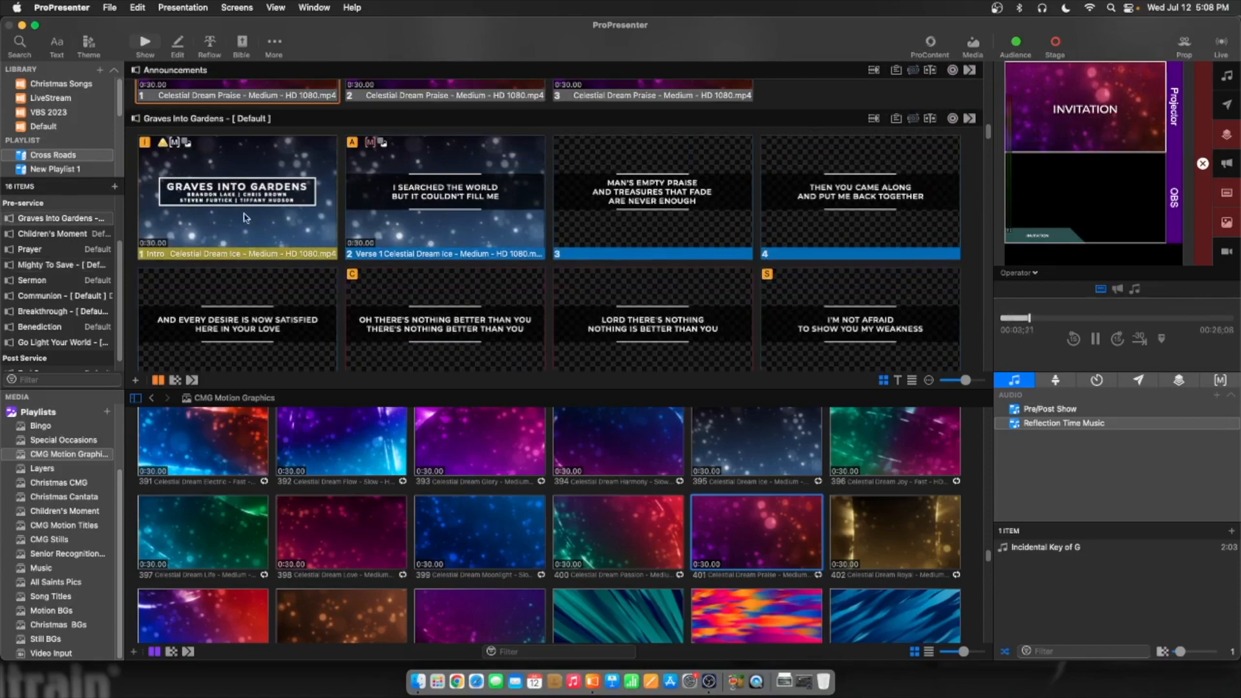
pyautogui.click(290, 207)
pyautogui.click(397, 221)
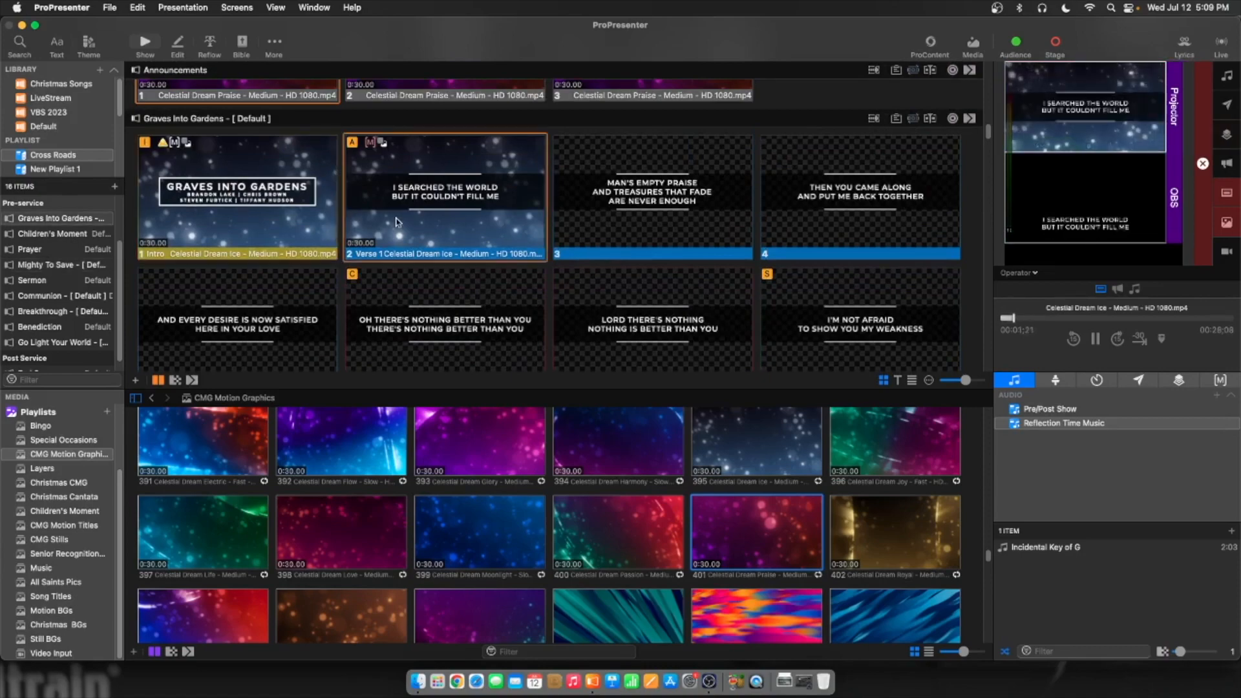
pyautogui.scroll(3, 407, 221)
pyautogui.scroll(-3, 478, 227)
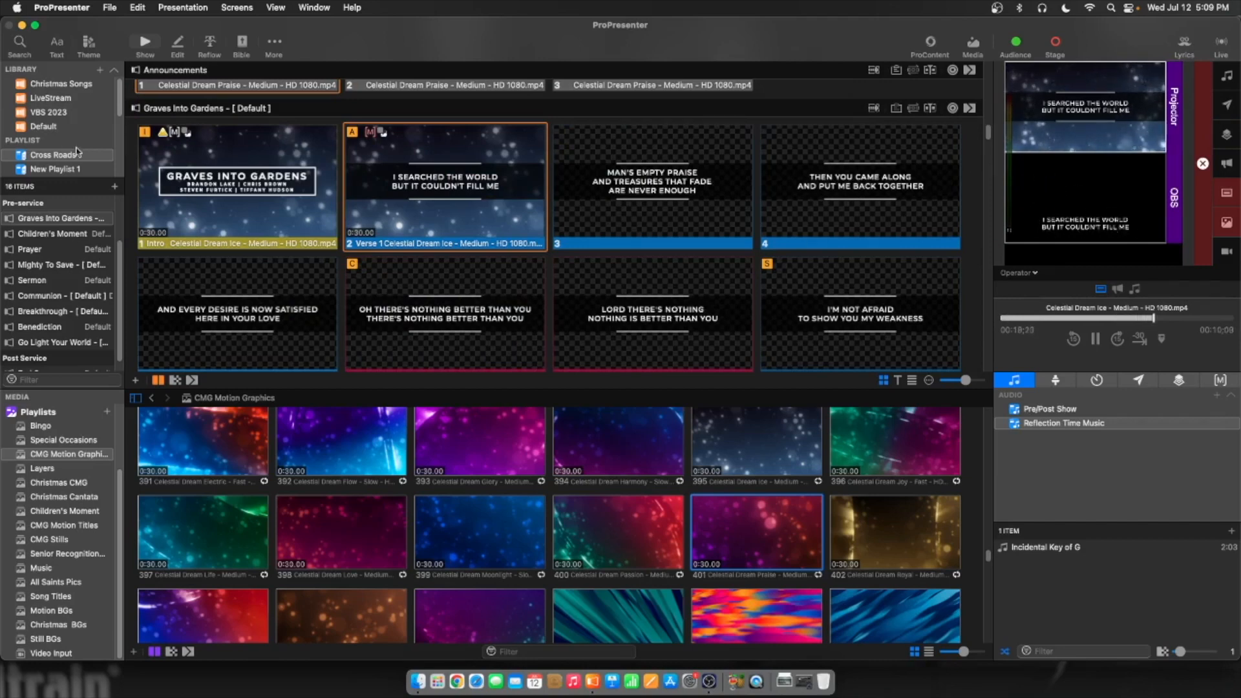
pyautogui.click(257, 185)
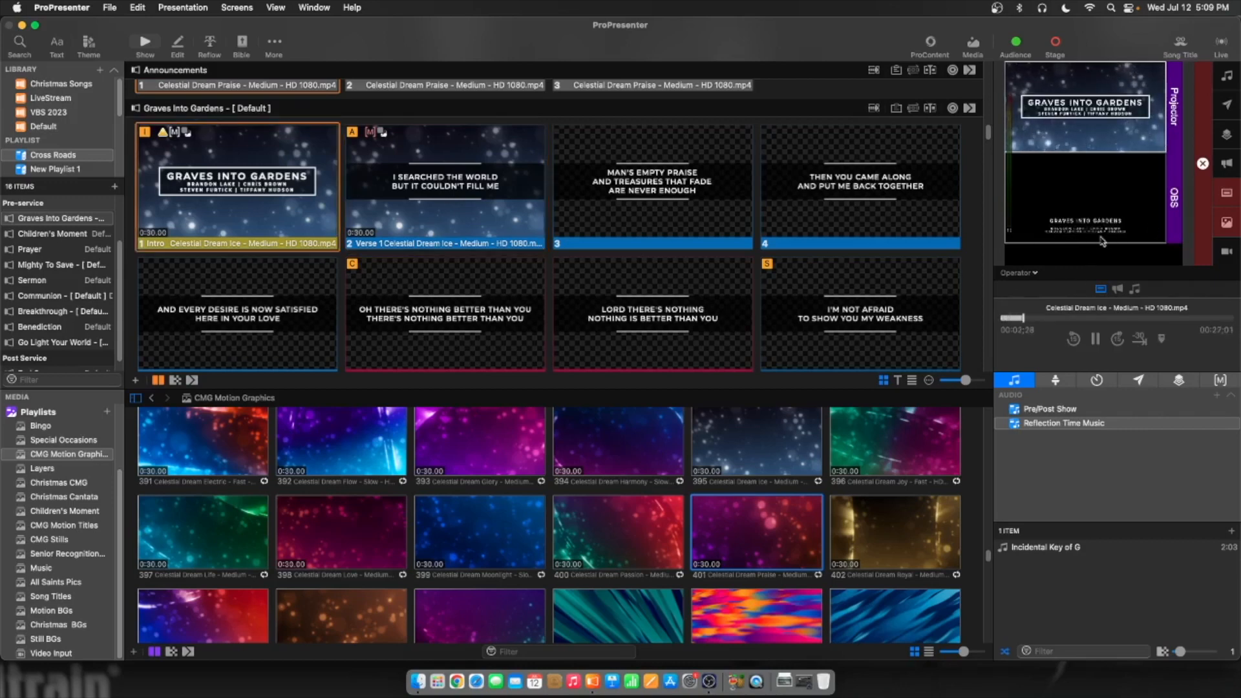
pyautogui.click(492, 218)
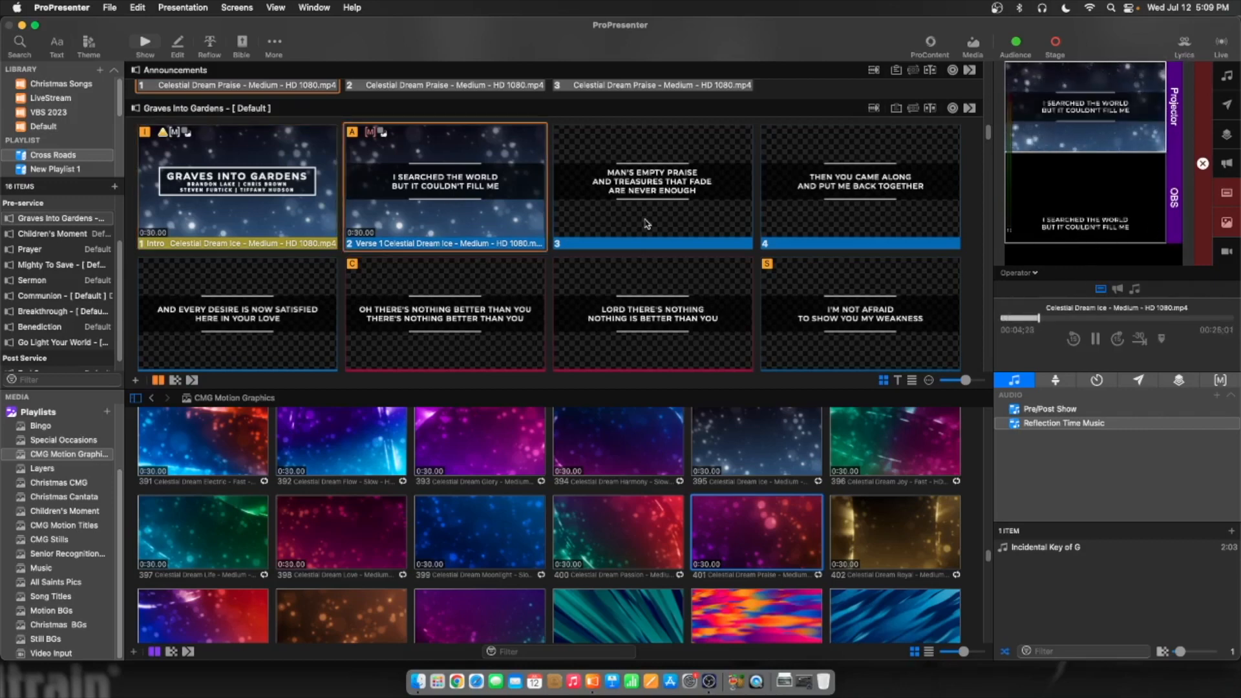
pyautogui.click(675, 220)
pyautogui.click(821, 219)
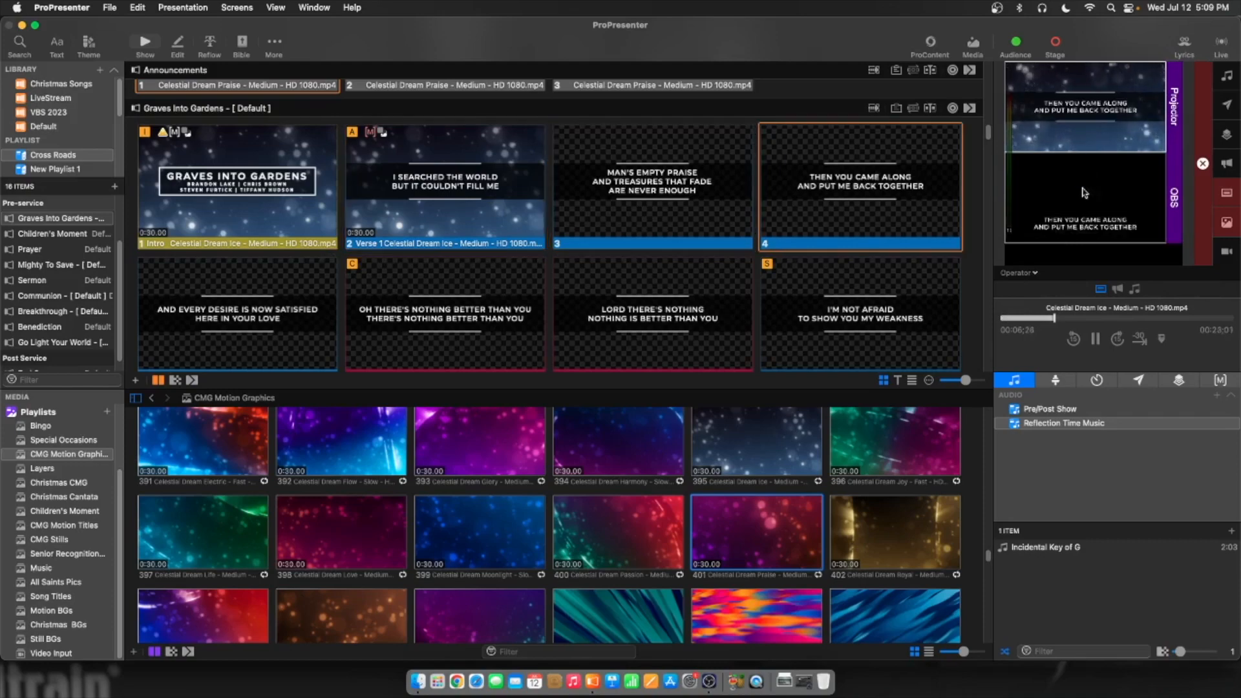
# Show the copyright slide at the end of Graves Into Gardens live on the Projector and OBS outputs
pyautogui.scroll(-8, 630, 243)
pyautogui.scroll(-10, 630, 242)
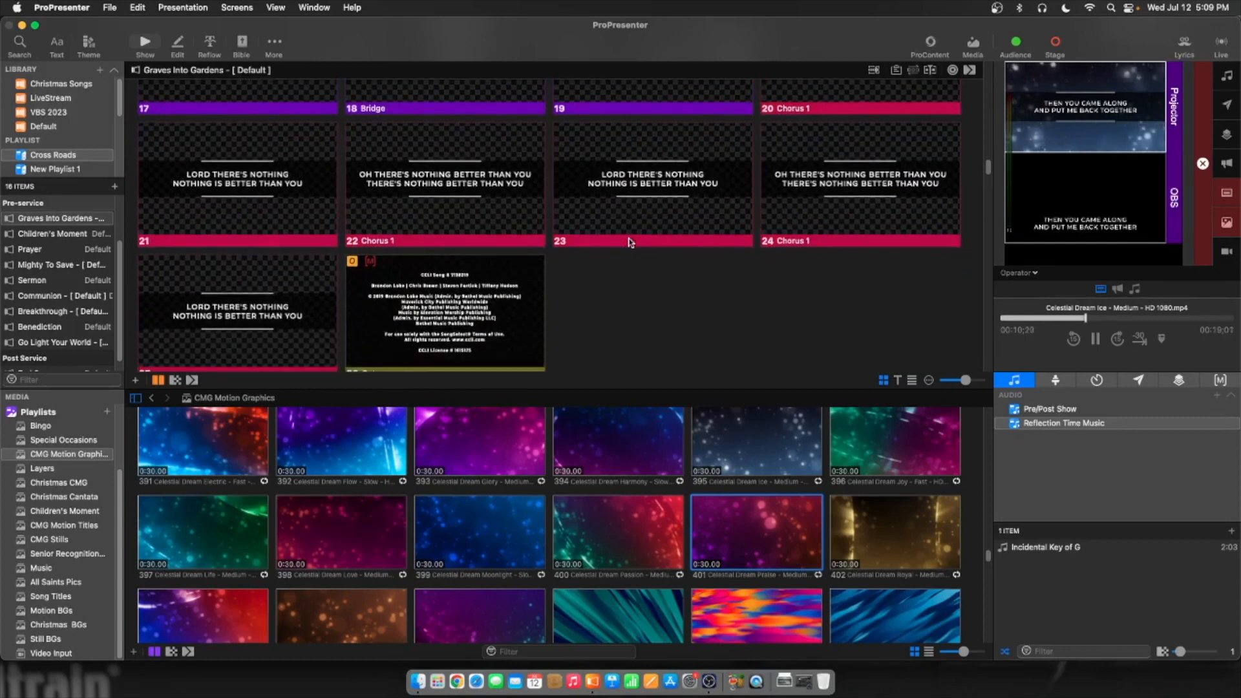
pyautogui.scroll(-2, 630, 243)
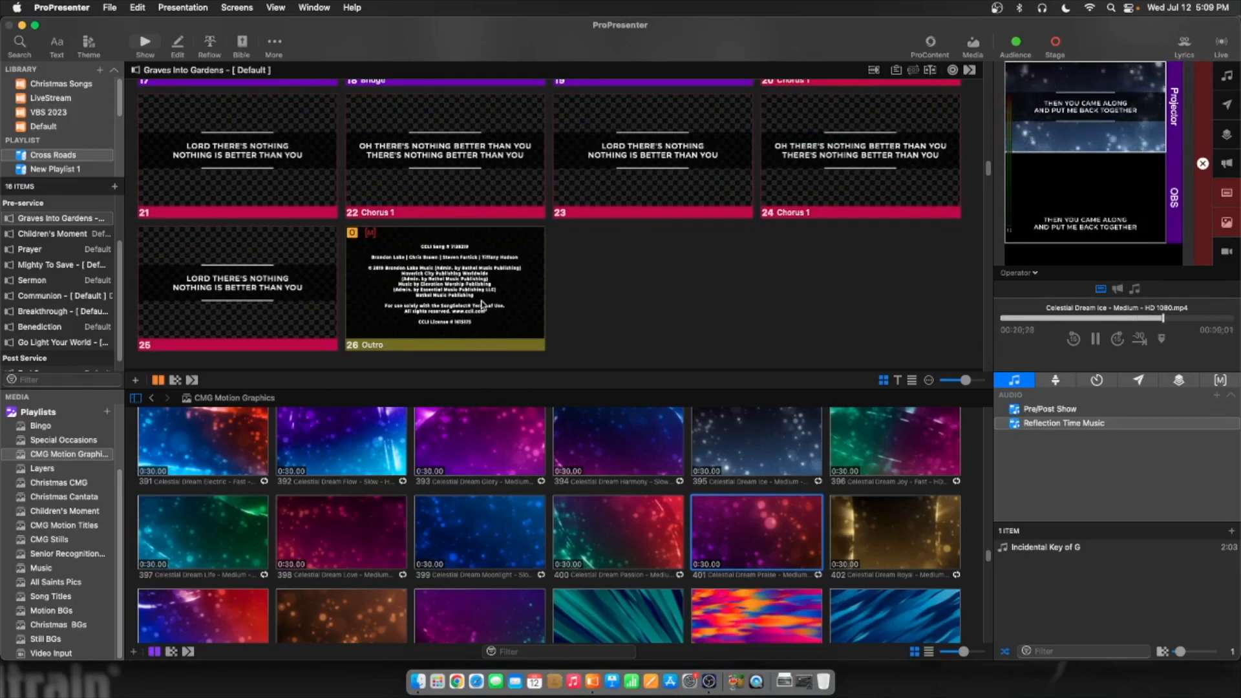
pyautogui.click(482, 304)
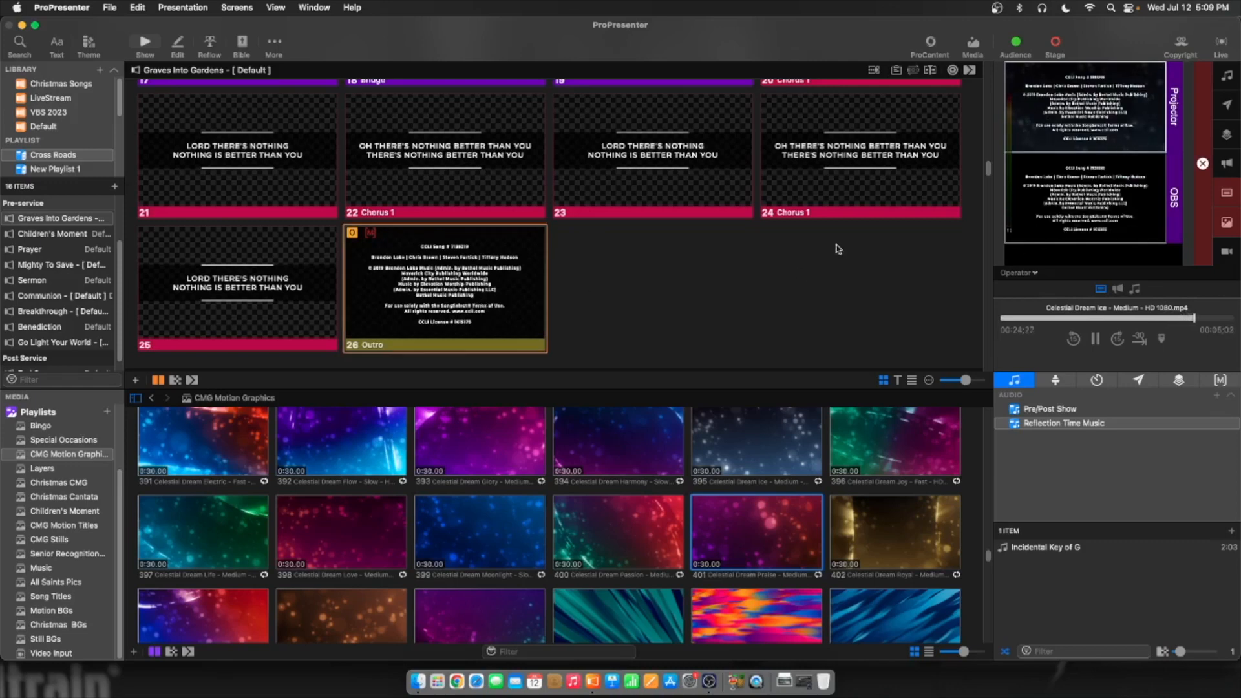
pyautogui.scroll(-3, 686, 286)
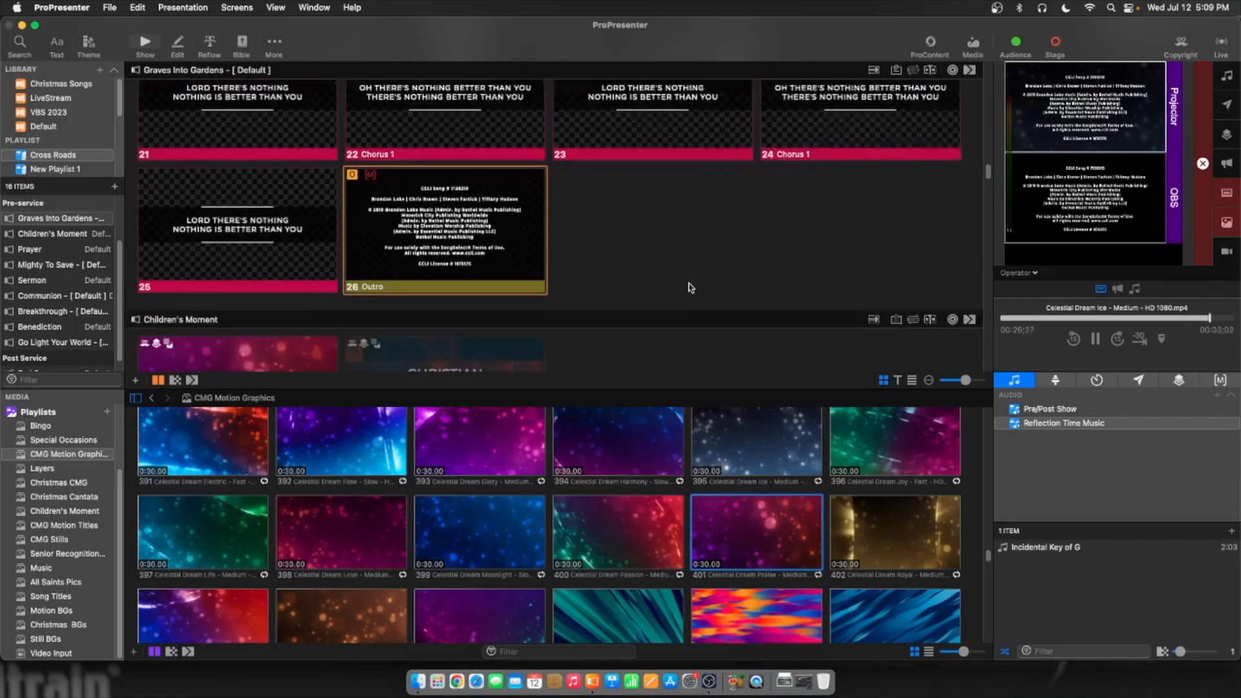
# Play the Celestial Dream Glory motion background live and apply it to the Blessed Be Your Name title slide
pyautogui.scroll(20, 686, 286)
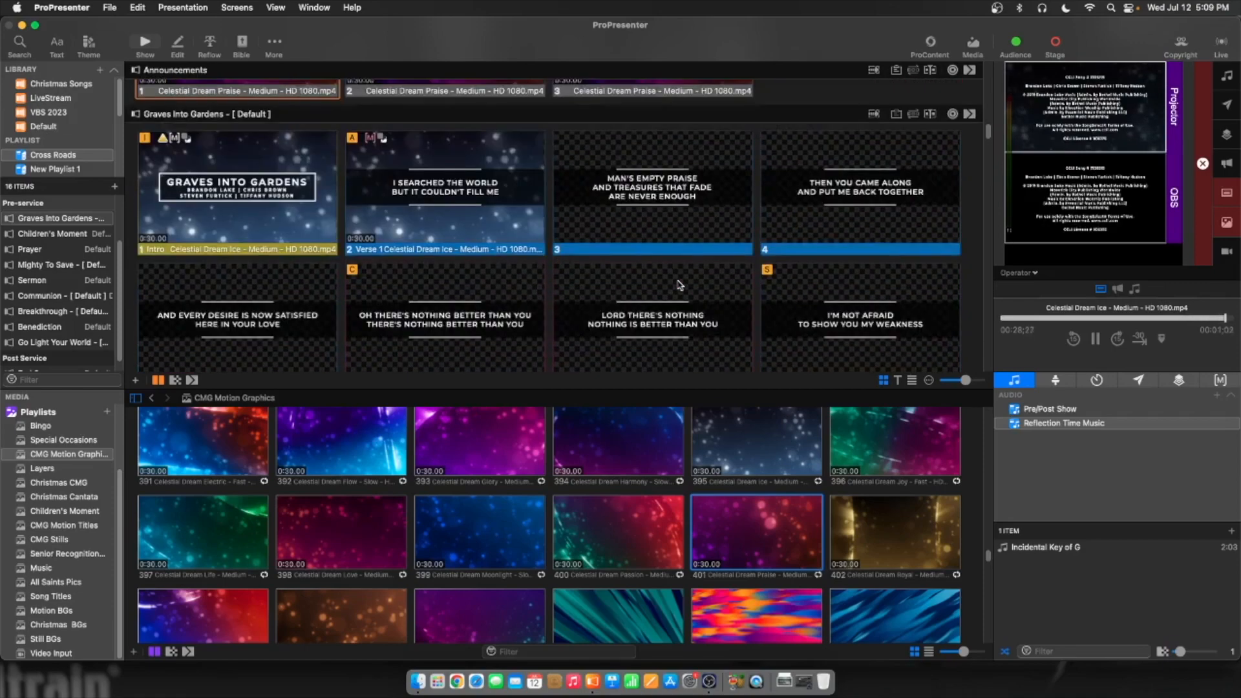
pyautogui.scroll(5, 667, 281)
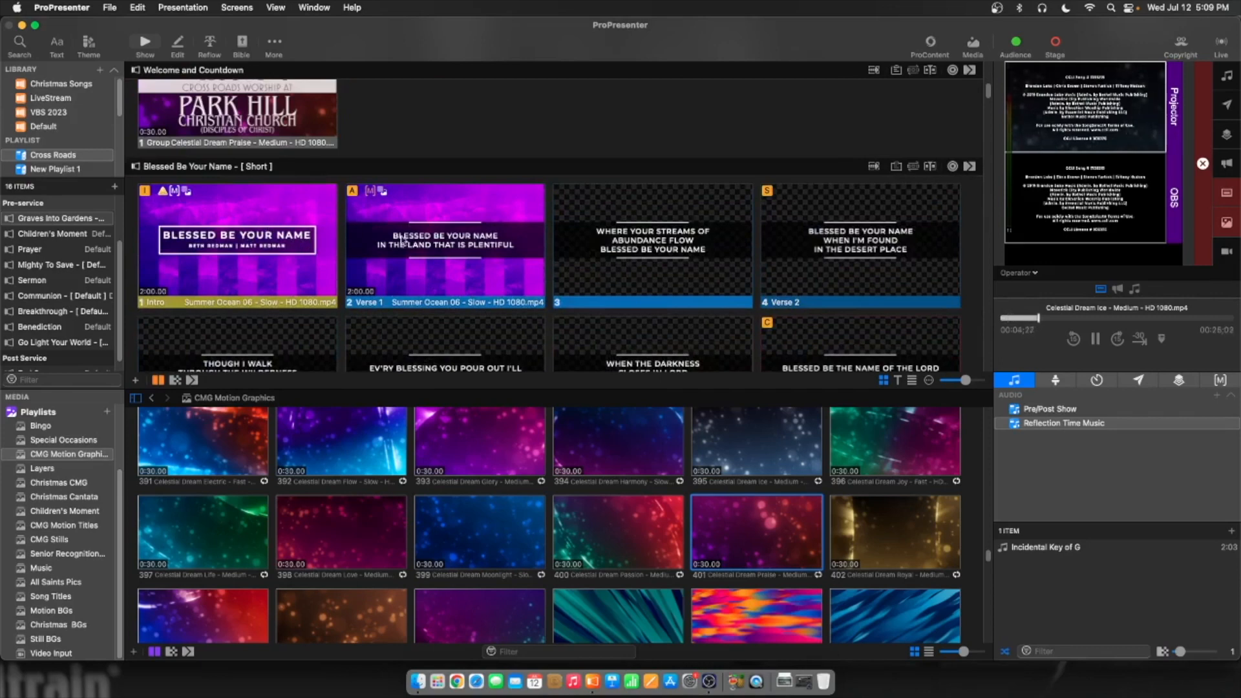
pyautogui.click(460, 444)
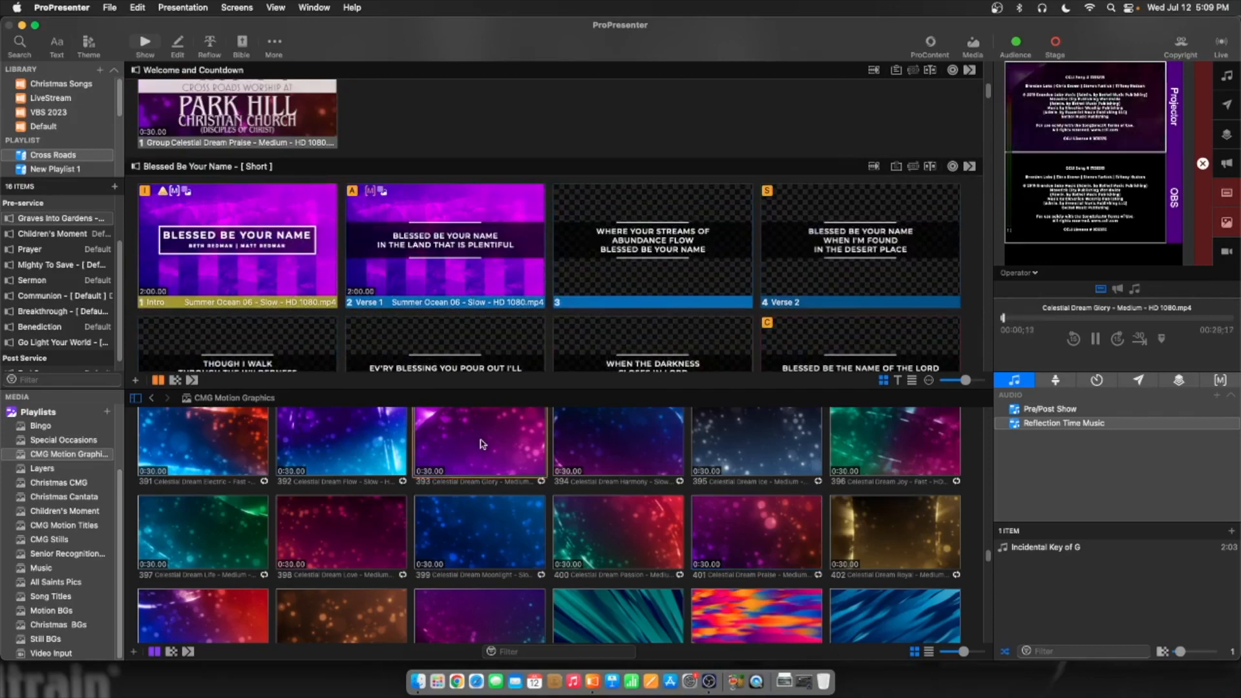
pyautogui.moveTo(478, 445); pyautogui.dragTo(237, 252)
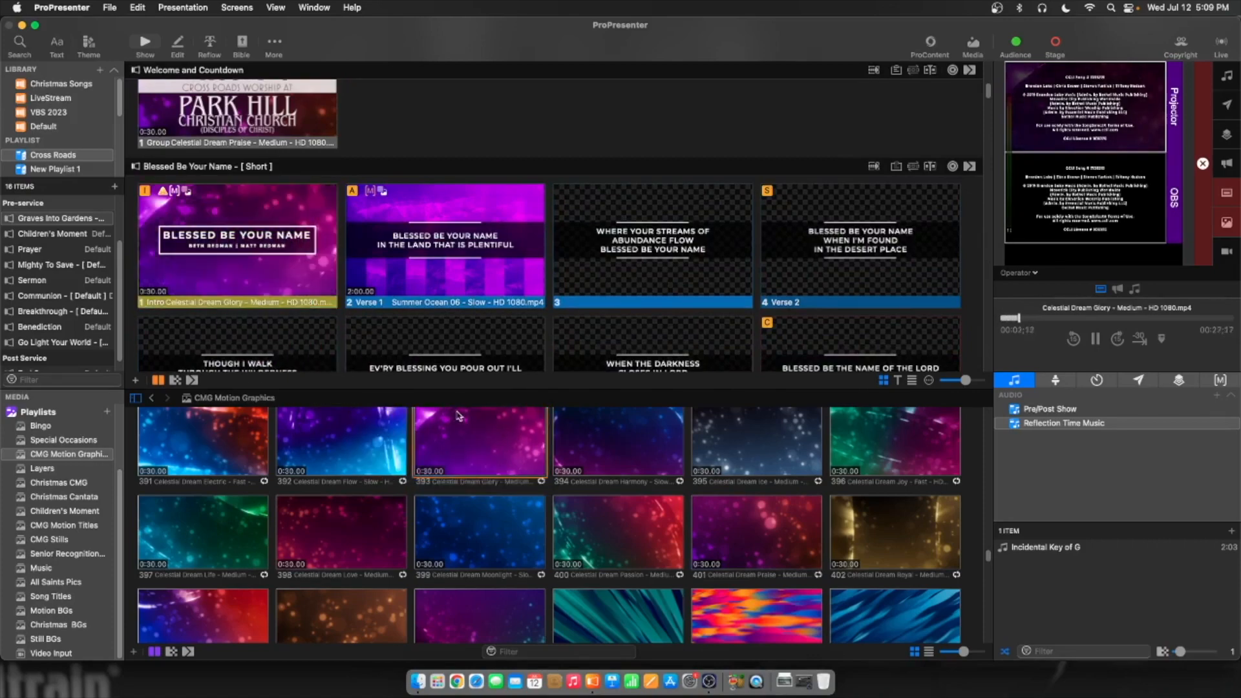
pyautogui.scroll(5, 468, 443)
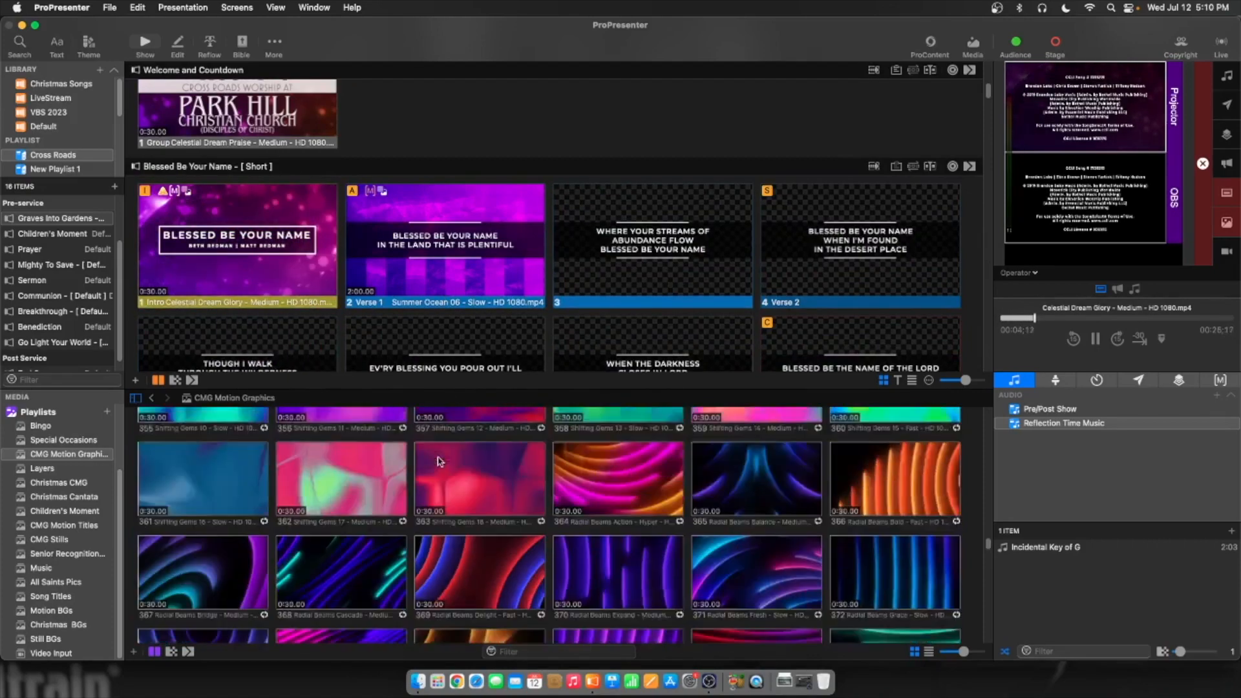
pyautogui.scroll(-4, 437, 458)
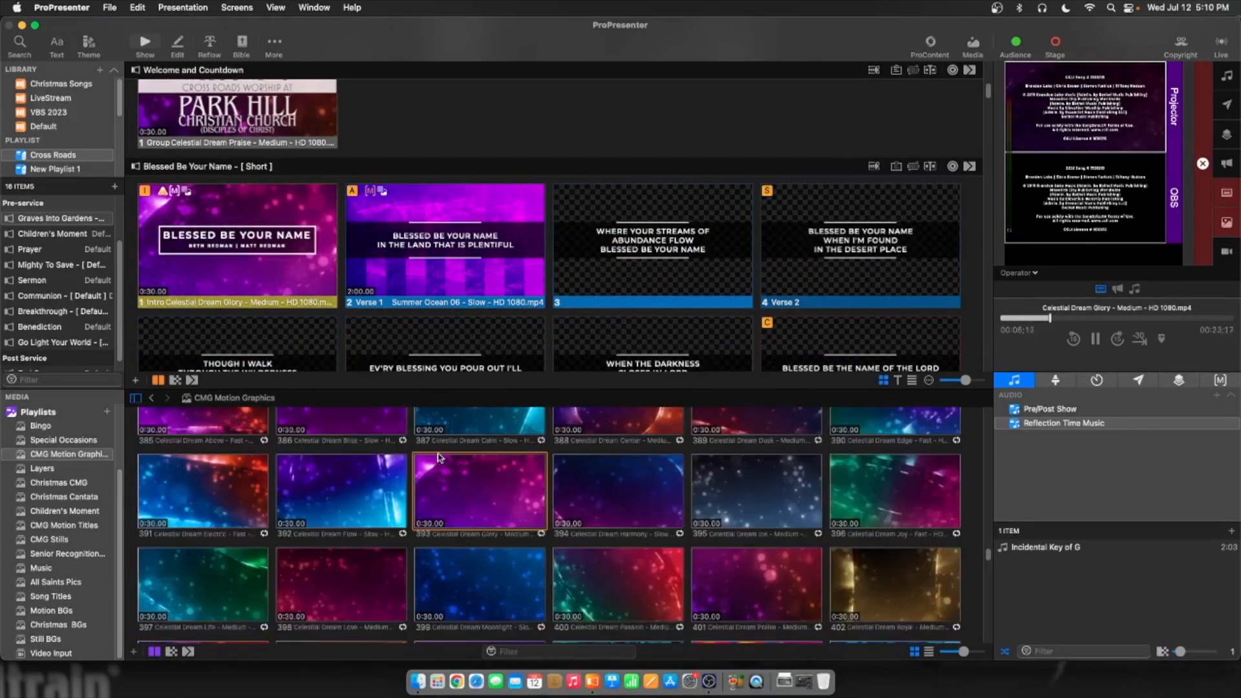
# Set the Celestial Dream Glory motion graphic as the background of the Verse 1 slide in Blessed Be Your Name
pyautogui.scroll(2, 437, 458)
pyautogui.scroll(-2, 437, 457)
pyautogui.click(481, 528)
pyautogui.moveTo(481, 535); pyautogui.dragTo(400, 223)
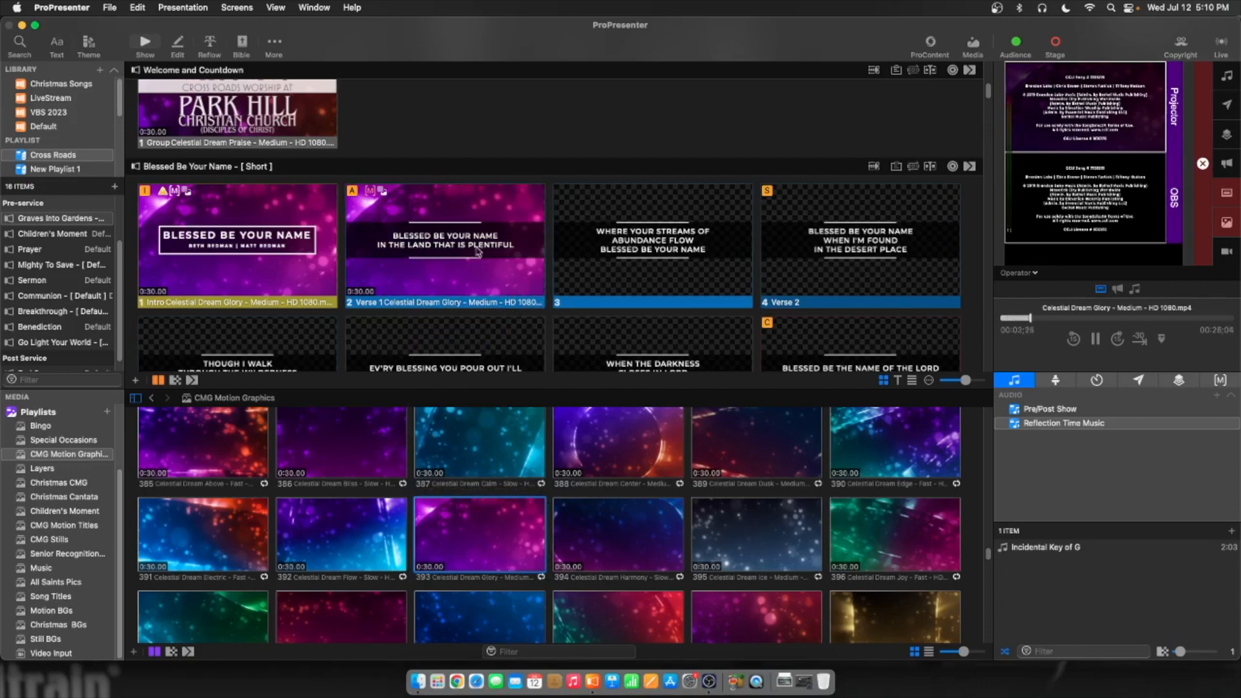
# Send the Blessed Be Your Name title slide live and show the list of macros
pyautogui.click(272, 255)
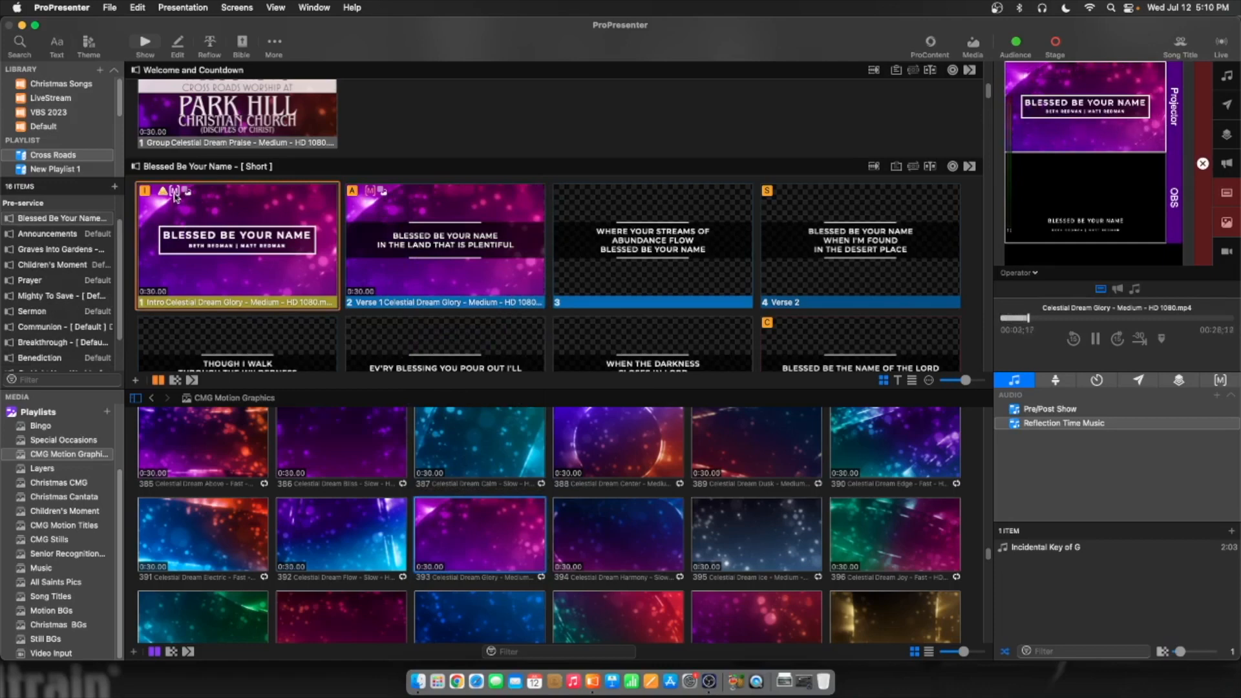
pyautogui.click(1222, 380)
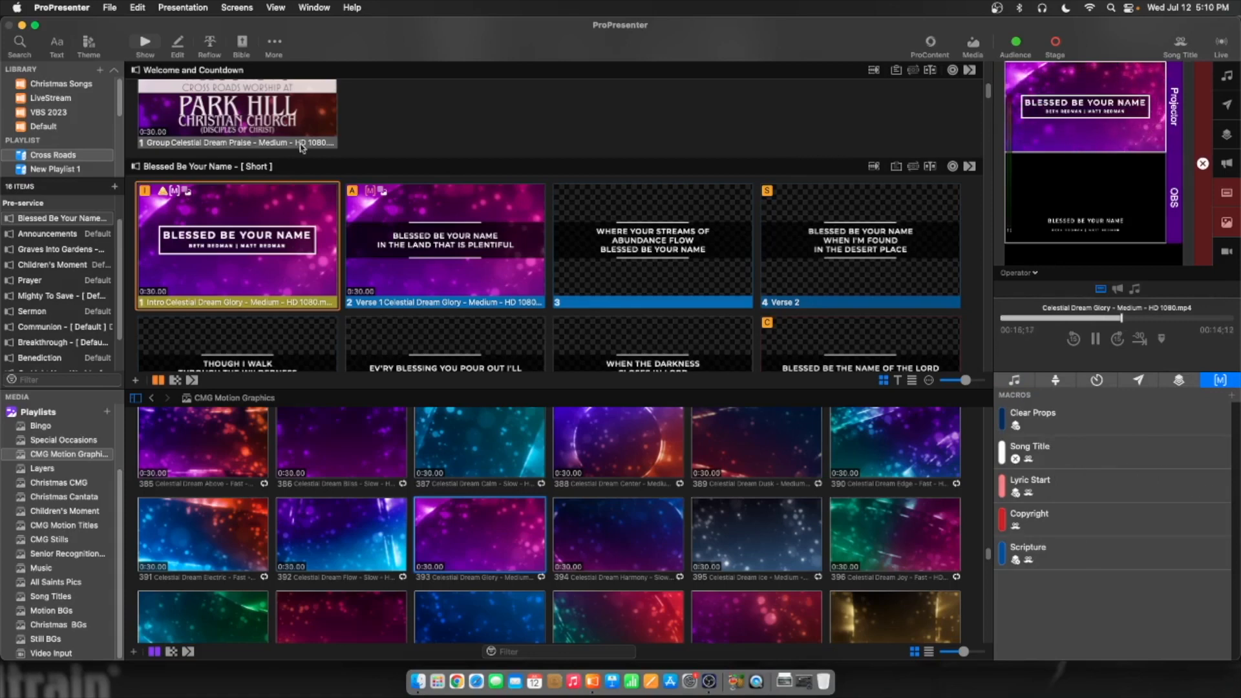
pyautogui.click(225, 237)
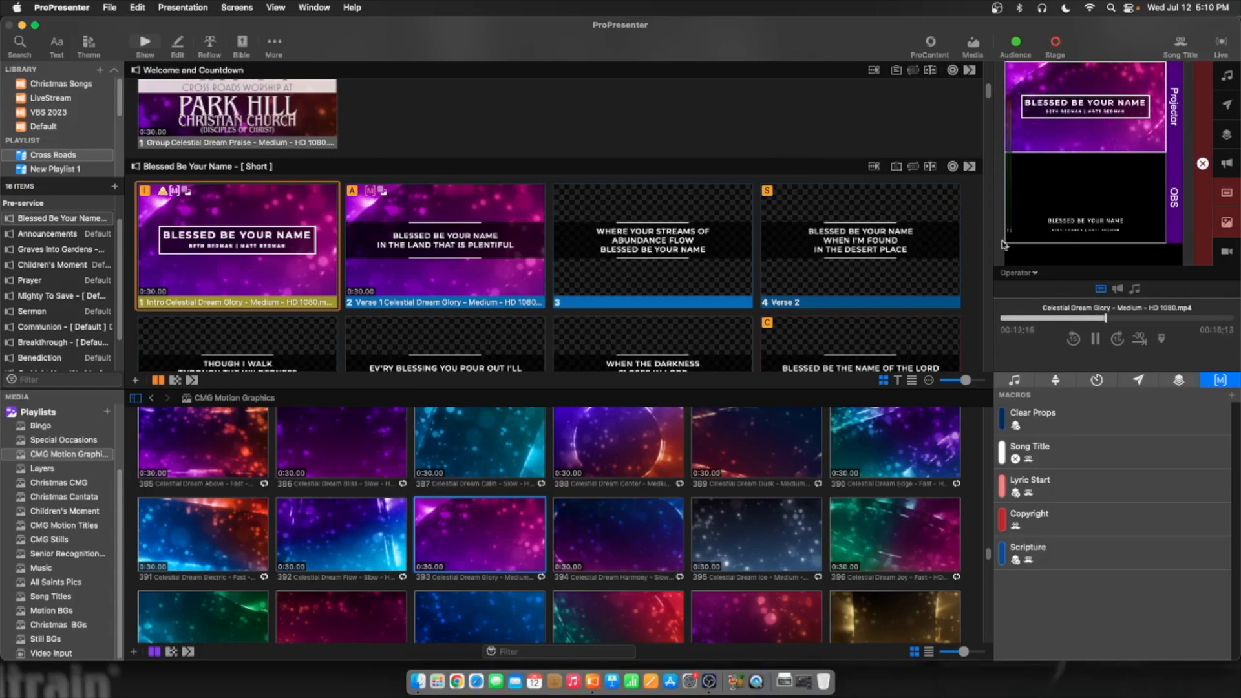
# Send the Blessed Be Your Name Verse 1 slide live and advance slide by slide to Chorus 1 on slide 8
pyautogui.click(407, 231)
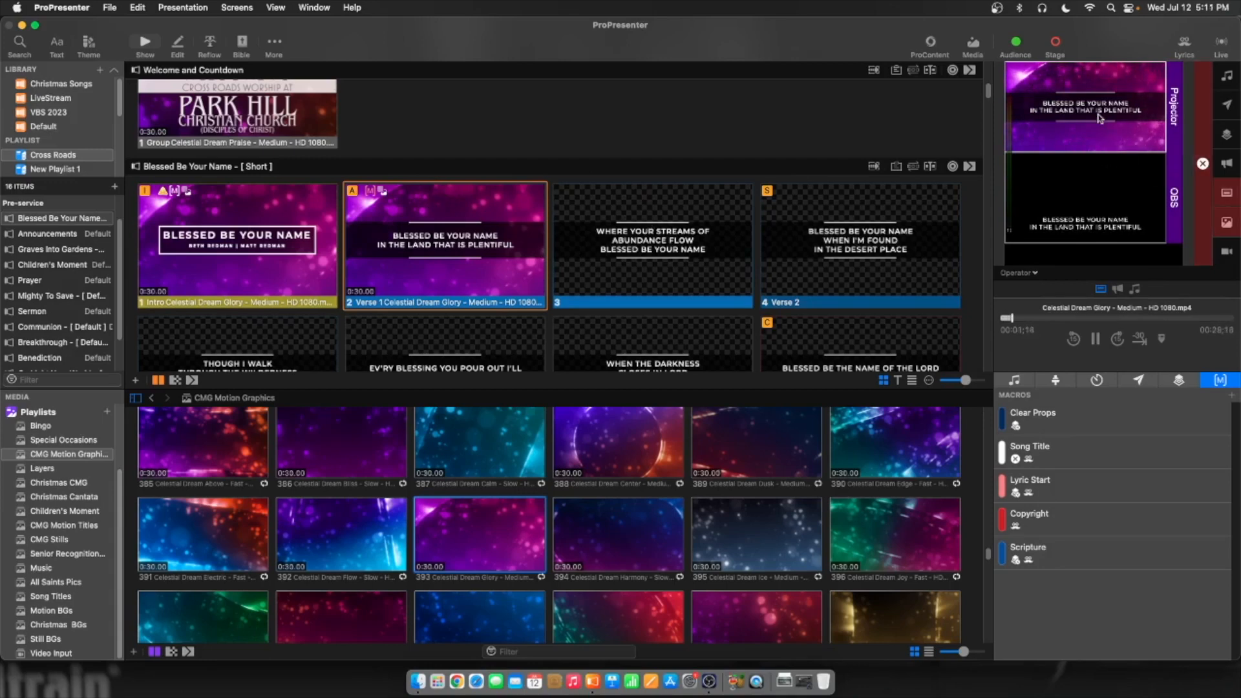
pyautogui.press('Right')
pyautogui.press('Right')
pyautogui.press('Right')
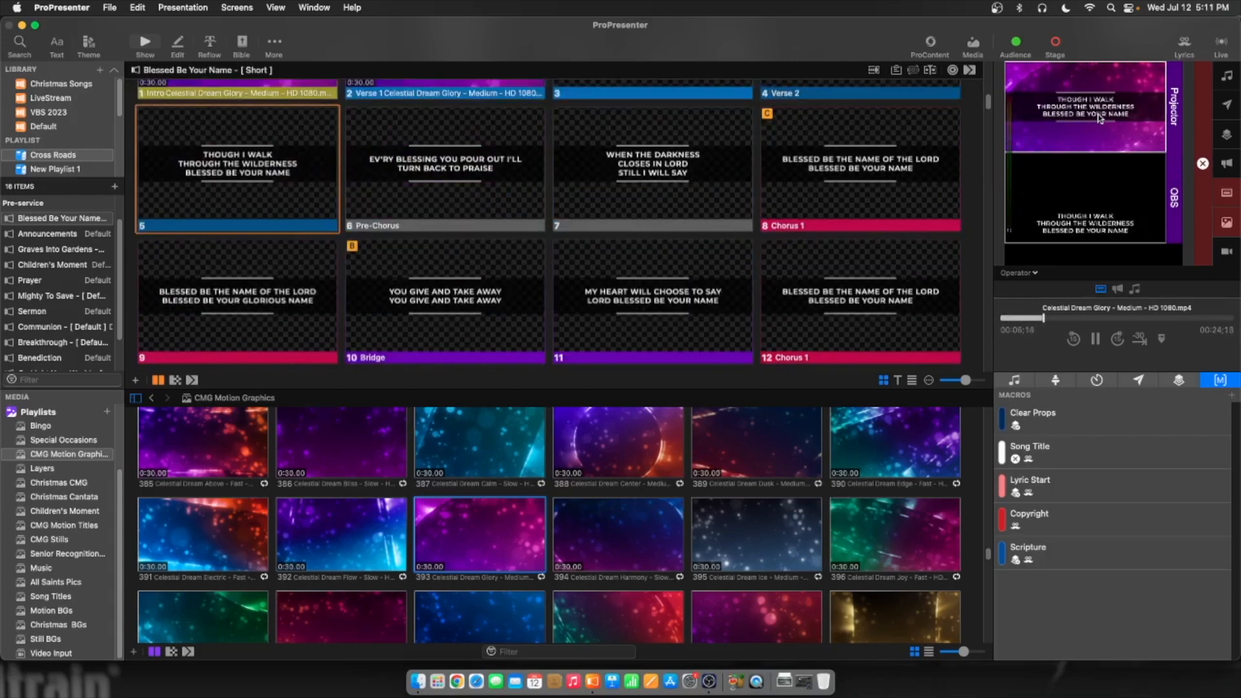
pyautogui.press('Right')
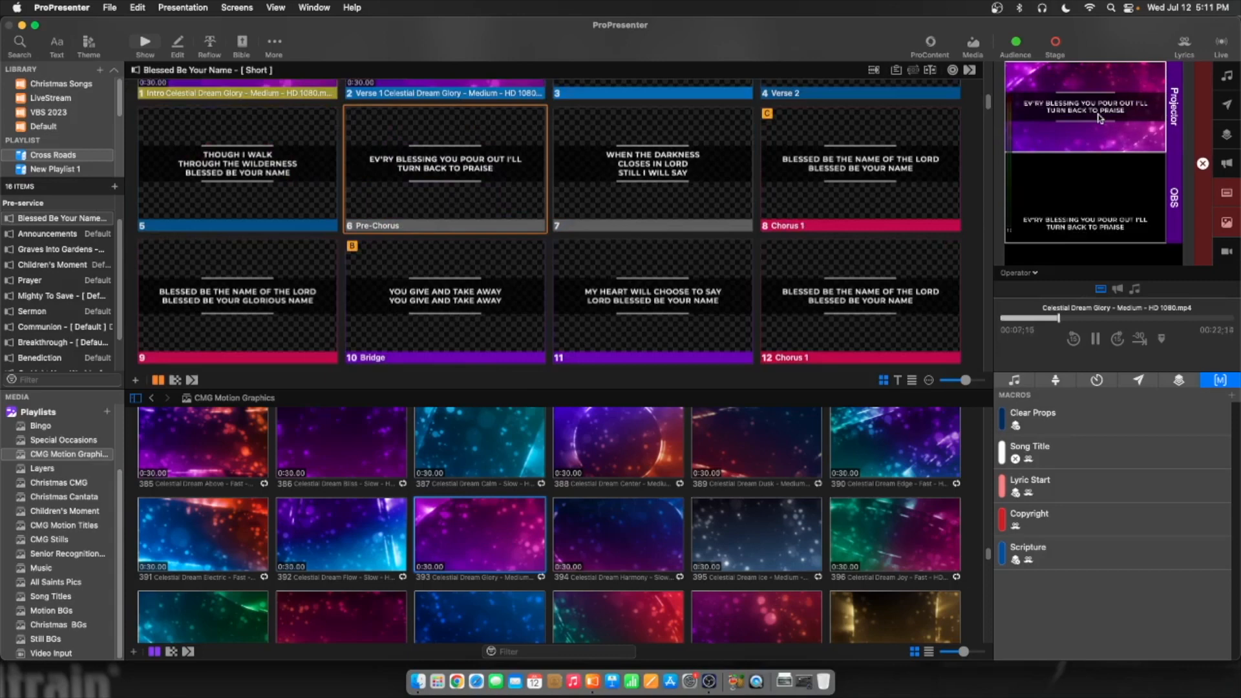
pyautogui.press('Right')
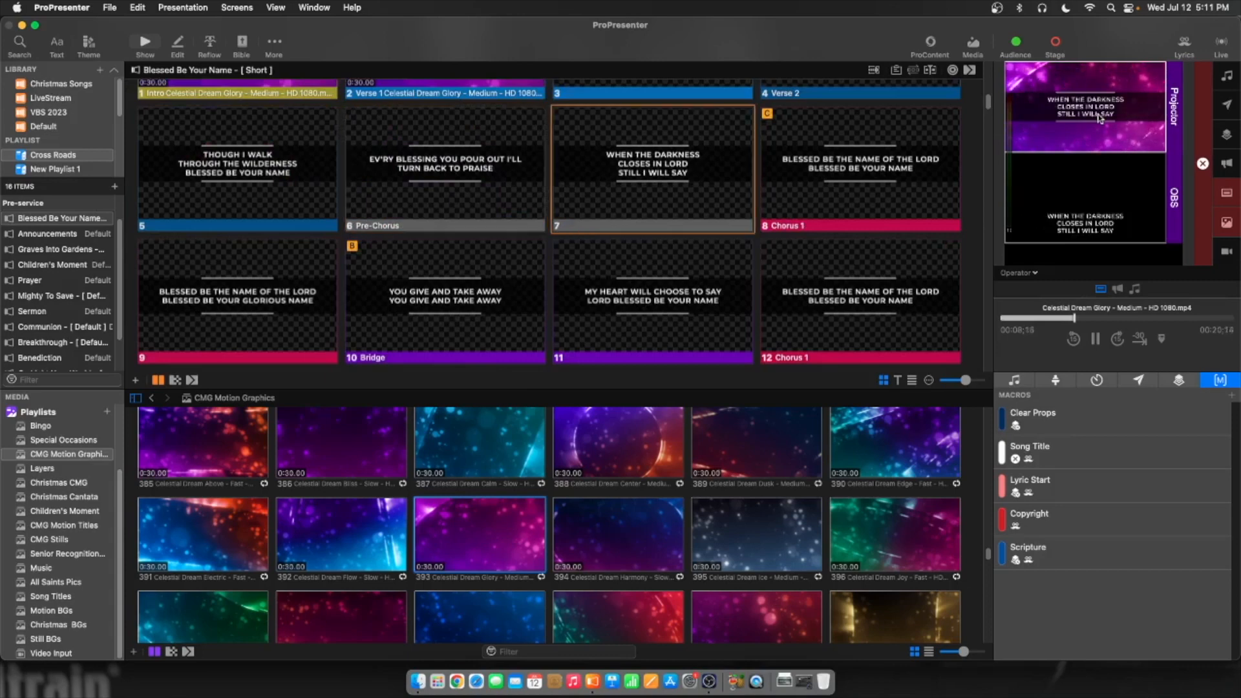
pyautogui.press('Right')
# Switch the live background to Celestial Dream Center, and return to the Verse 1 slide of Blessed Be Your Name
pyautogui.scroll(3, 876, 132)
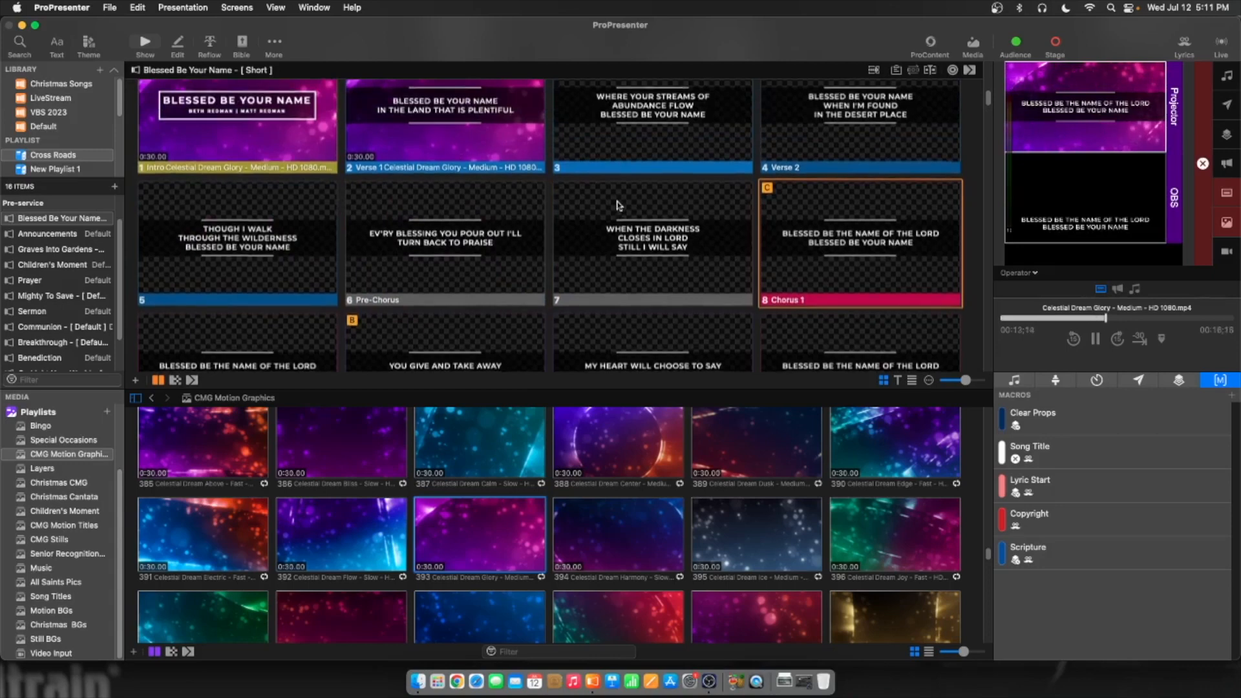
pyautogui.scroll(-4, 619, 205)
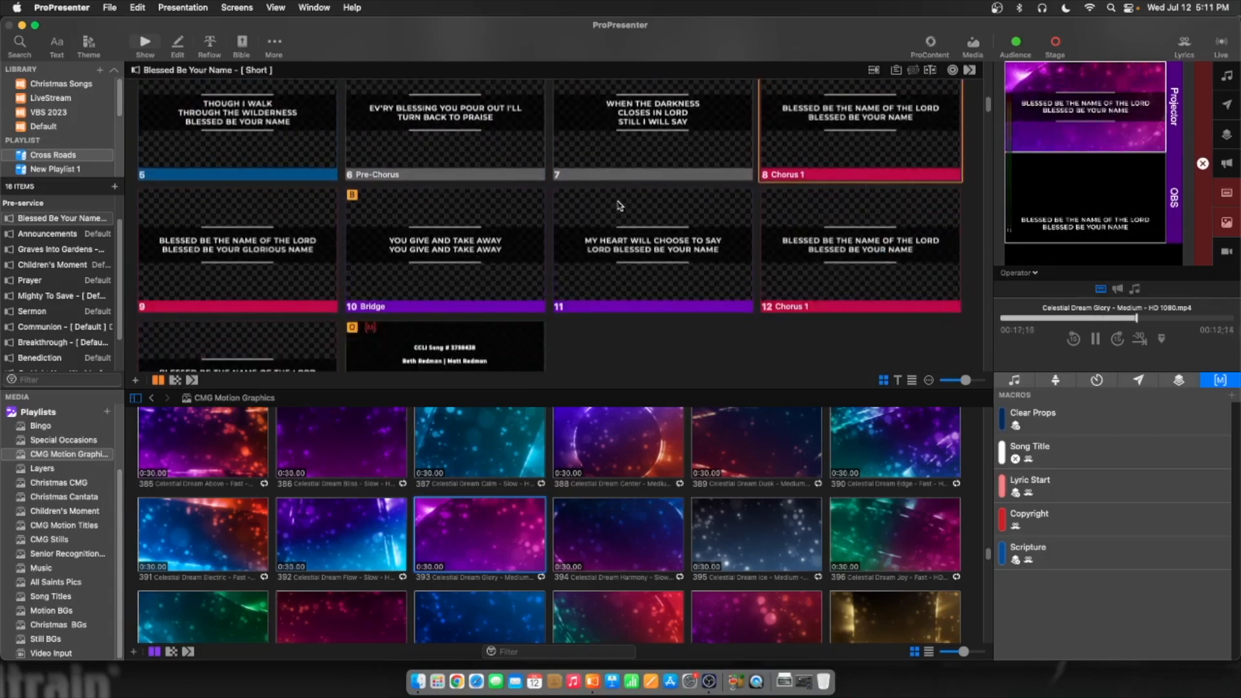
pyautogui.scroll(4, 618, 206)
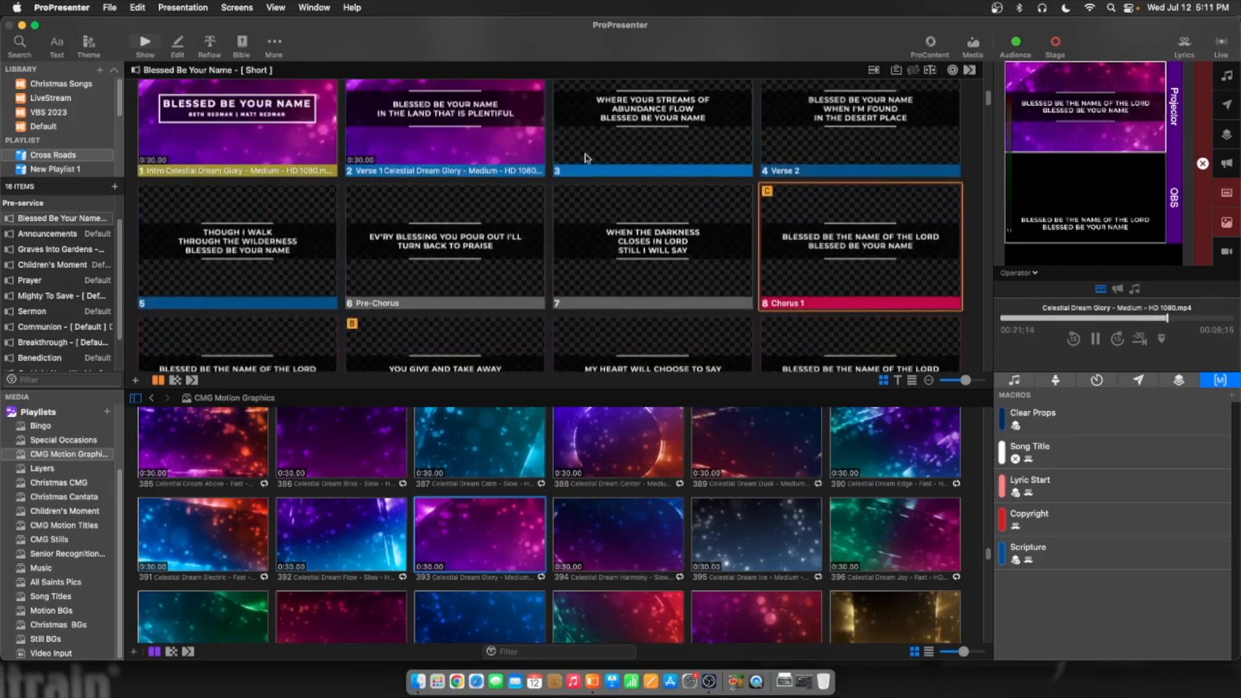
pyautogui.click(619, 465)
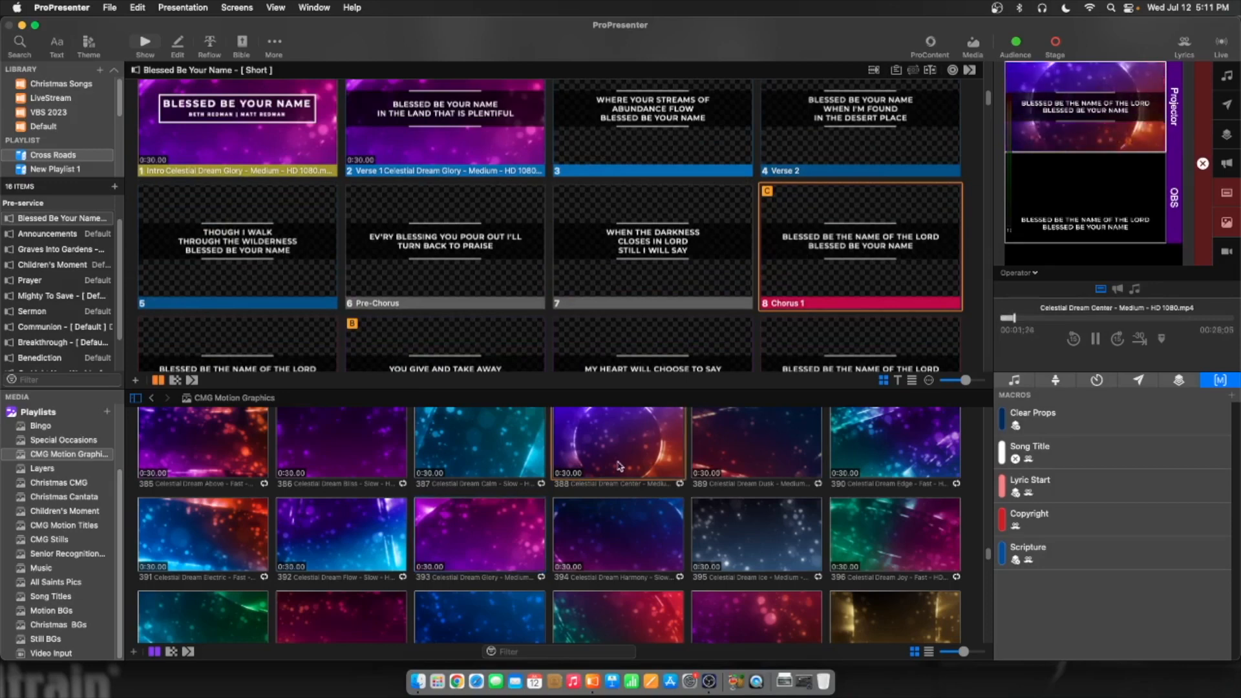
pyautogui.click(450, 155)
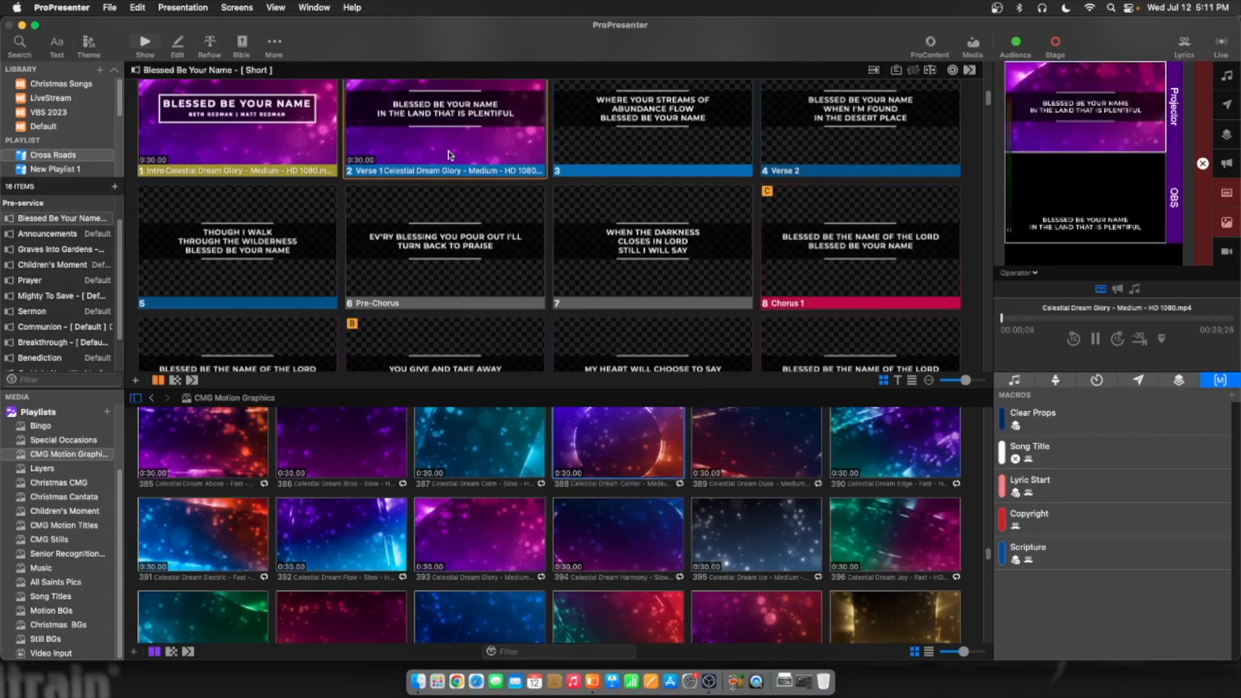
# Send the first Announcements slide live
pyautogui.scroll(-10, 497, 220)
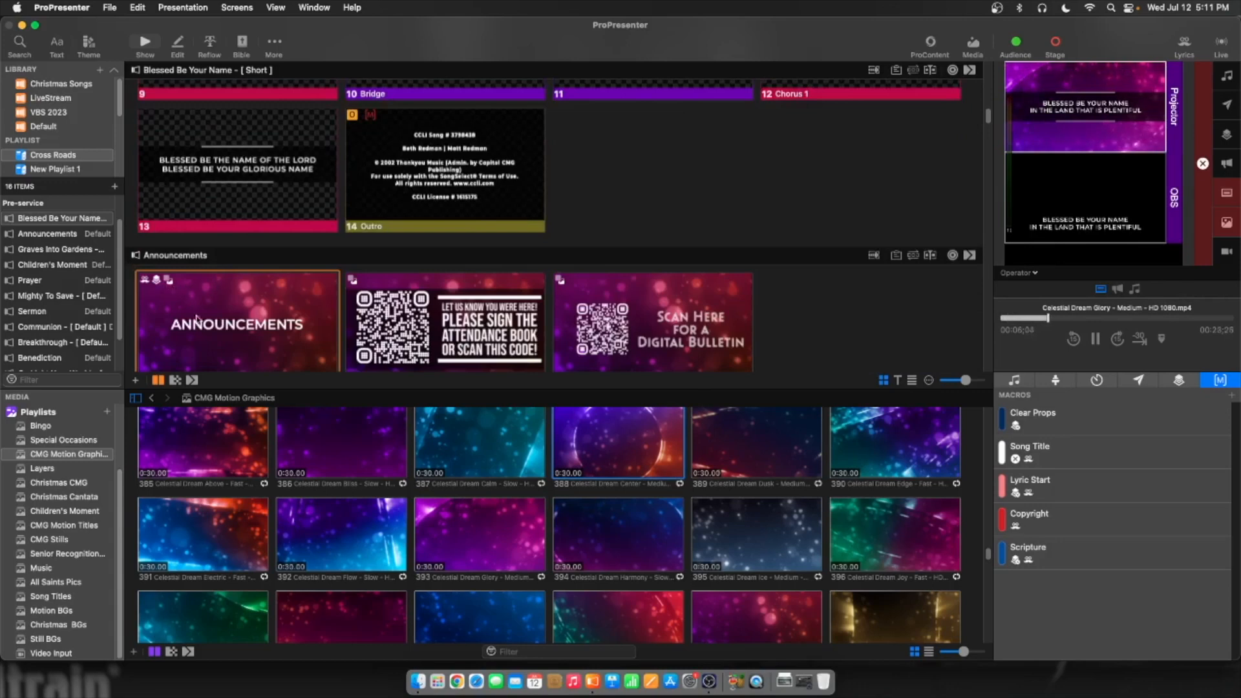
pyautogui.click(254, 323)
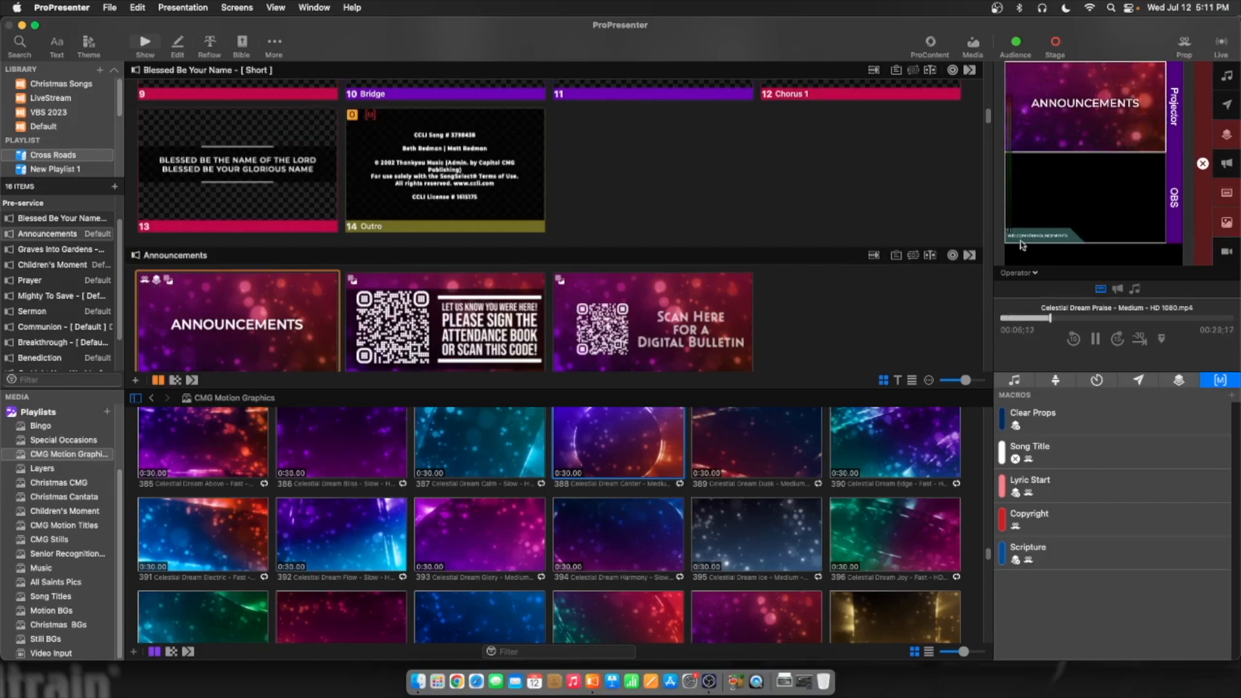
pyautogui.scroll(-2, 510, 258)
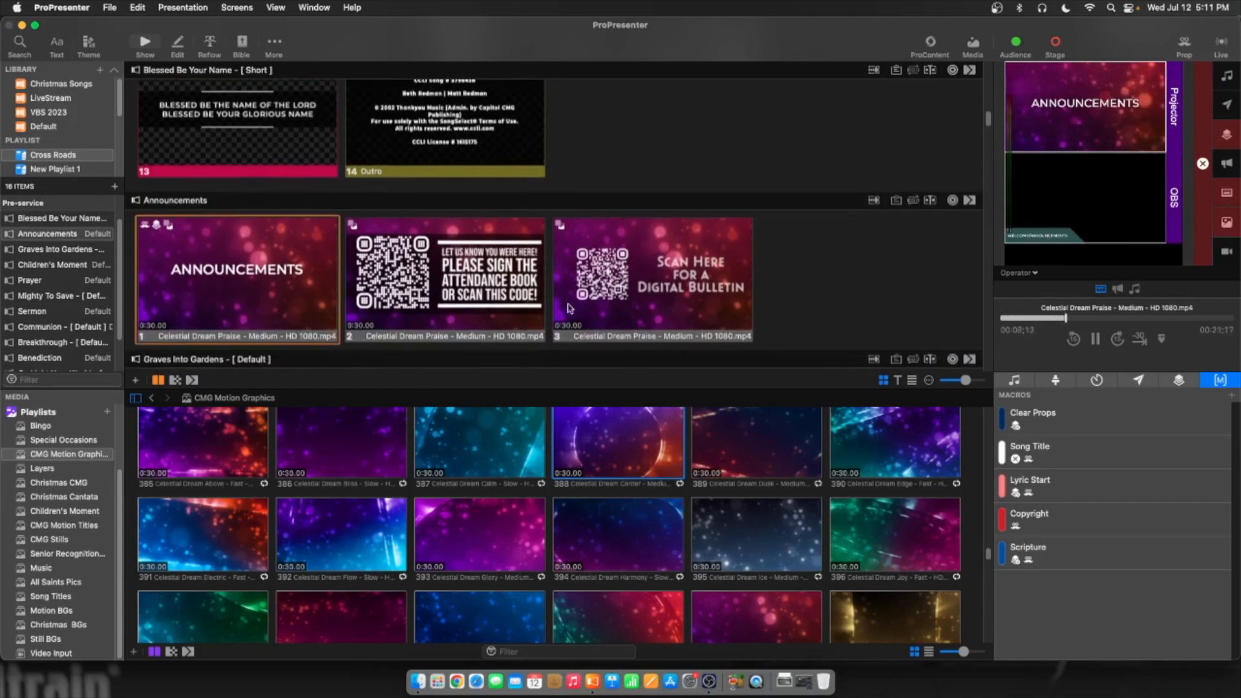
# Send the Graves Into Gardens title slide live, followed by its Verse 1 slide
pyautogui.scroll(-3, 562, 309)
pyautogui.scroll(-3, 568, 309)
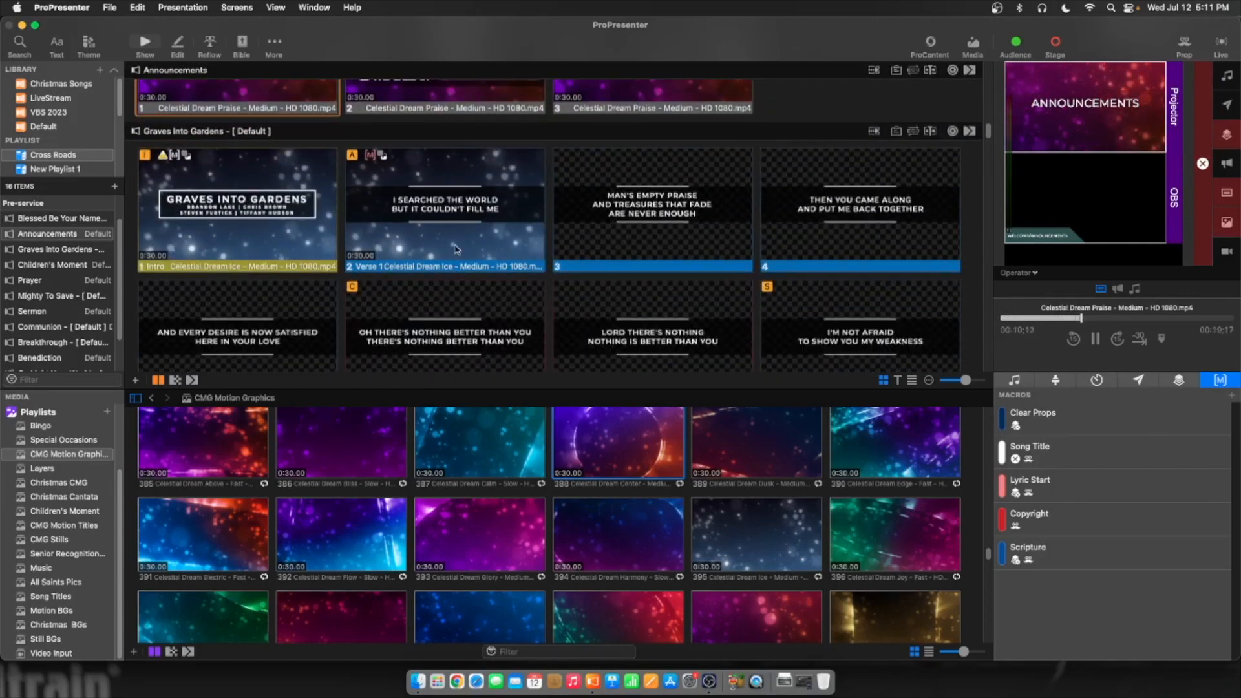
pyautogui.click(291, 240)
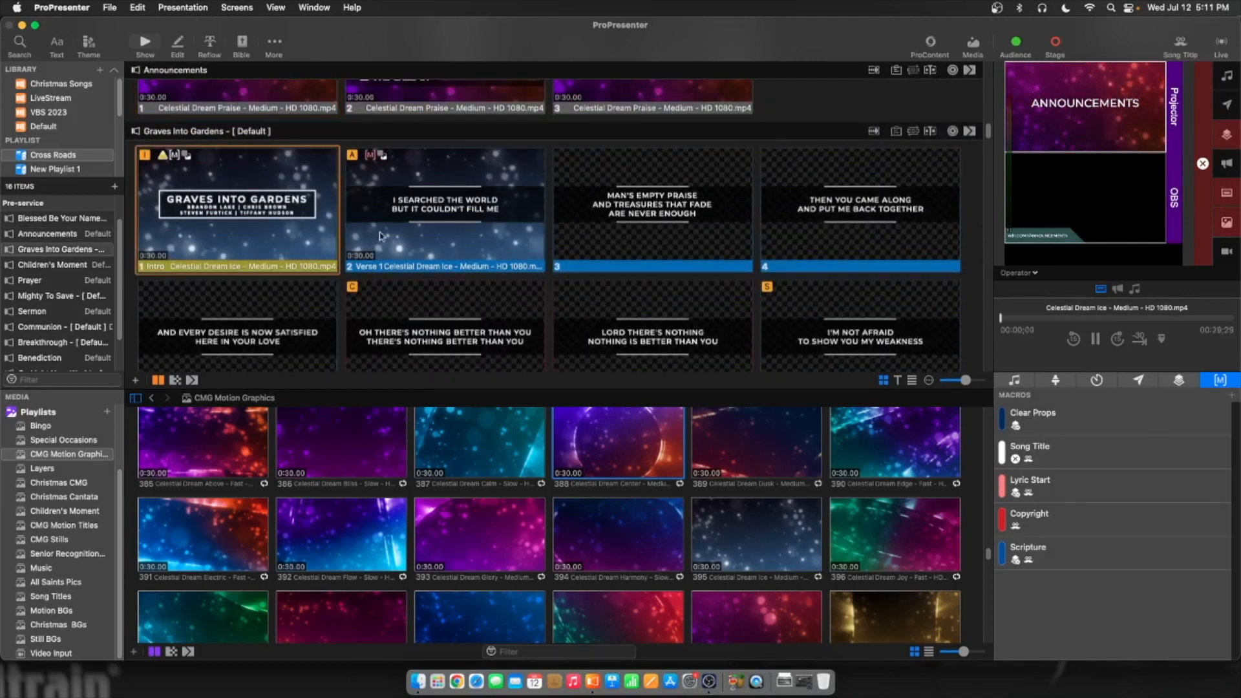
pyautogui.click(441, 233)
# Go to the Mighty To Save slides and hide the media browser to enlarge the slide view
pyautogui.scroll(-1, 445, 234)
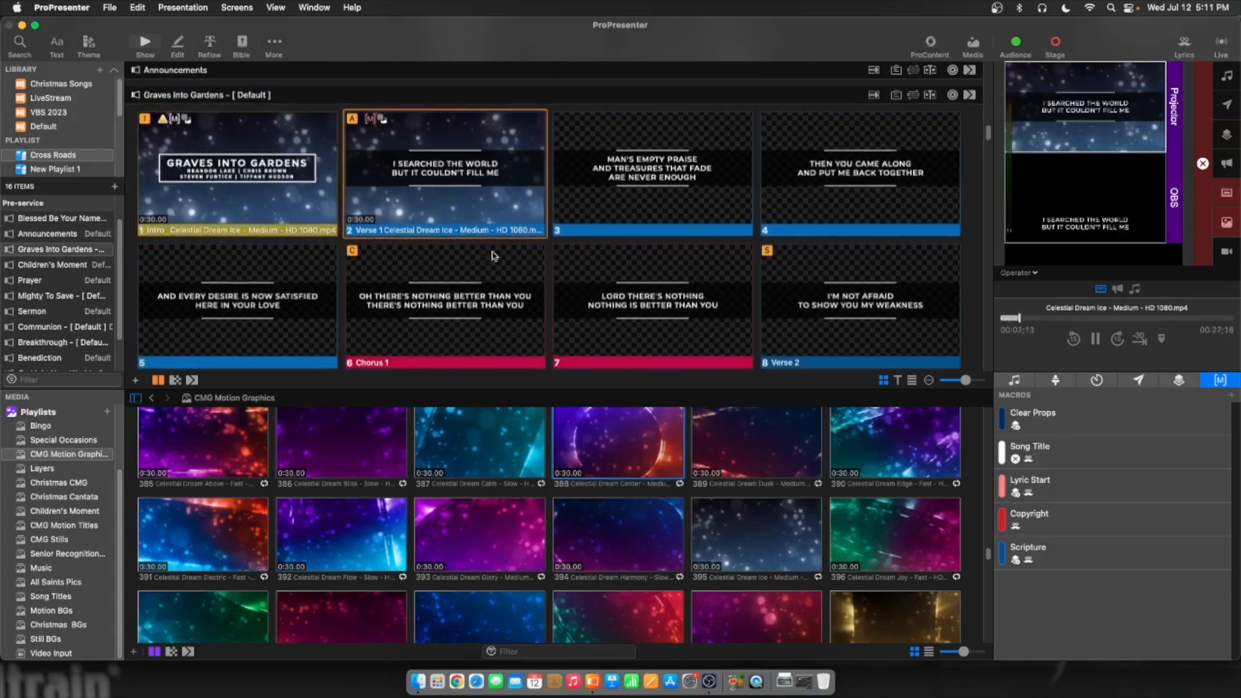
pyautogui.scroll(-15, 446, 232)
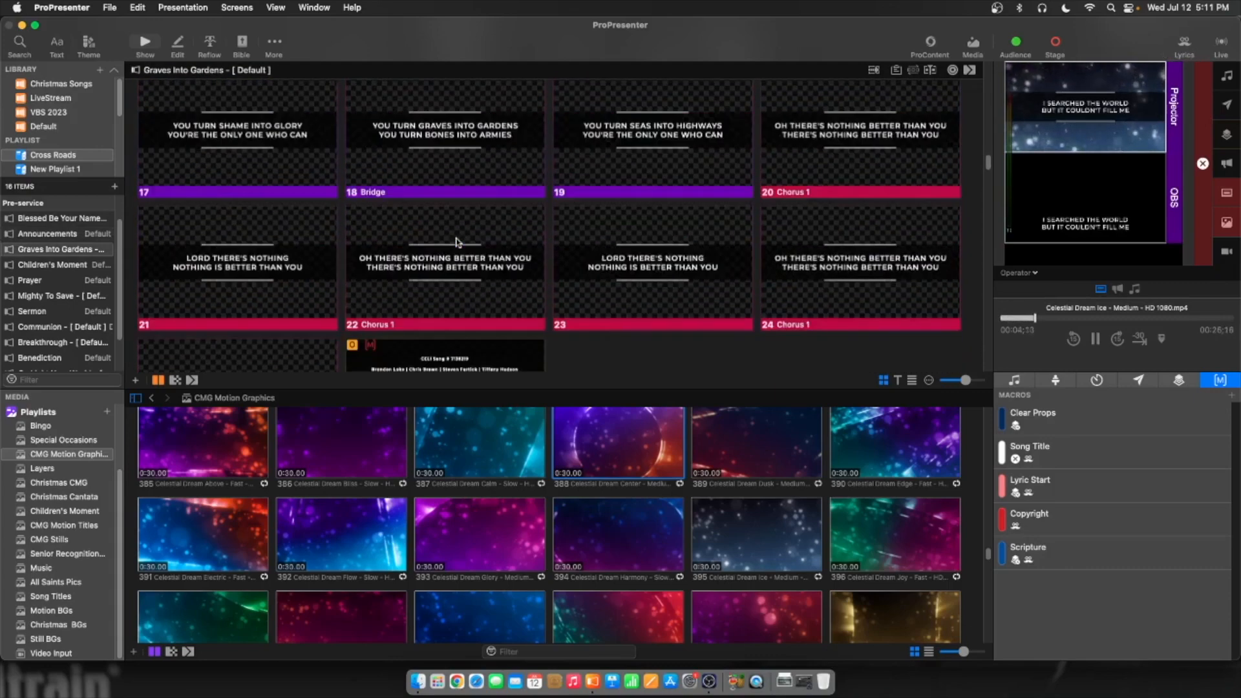
pyautogui.scroll(-10, 456, 243)
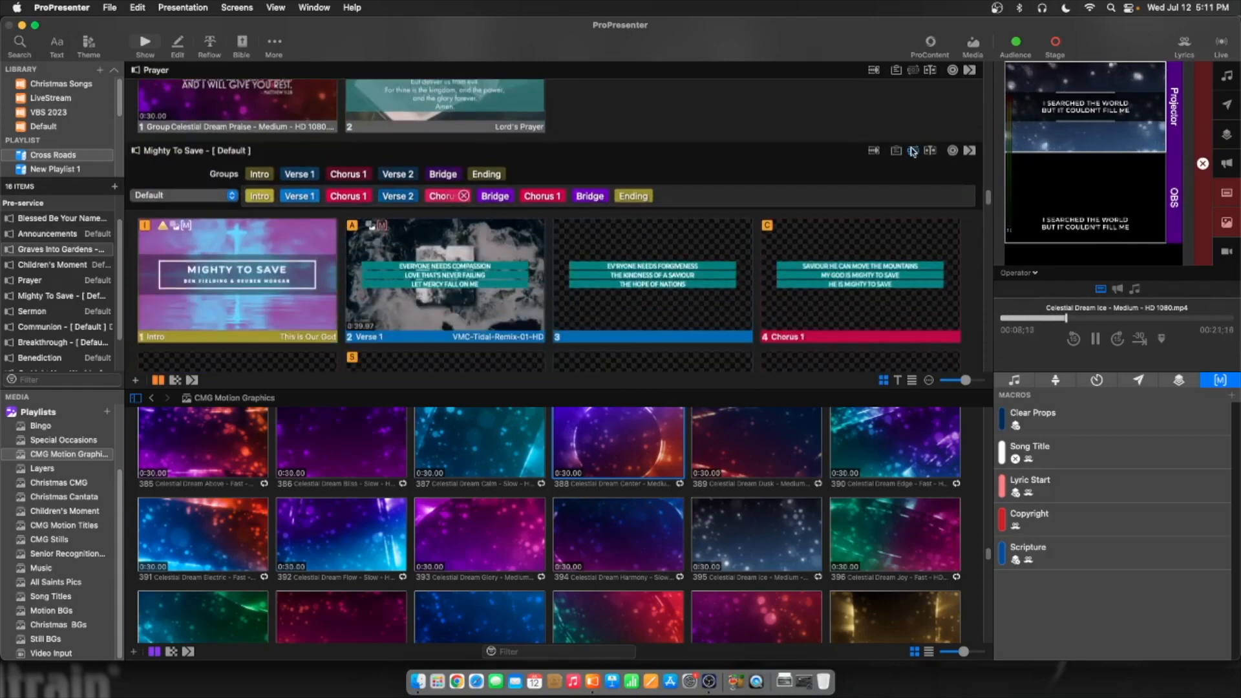
pyautogui.scroll(-2, 414, 272)
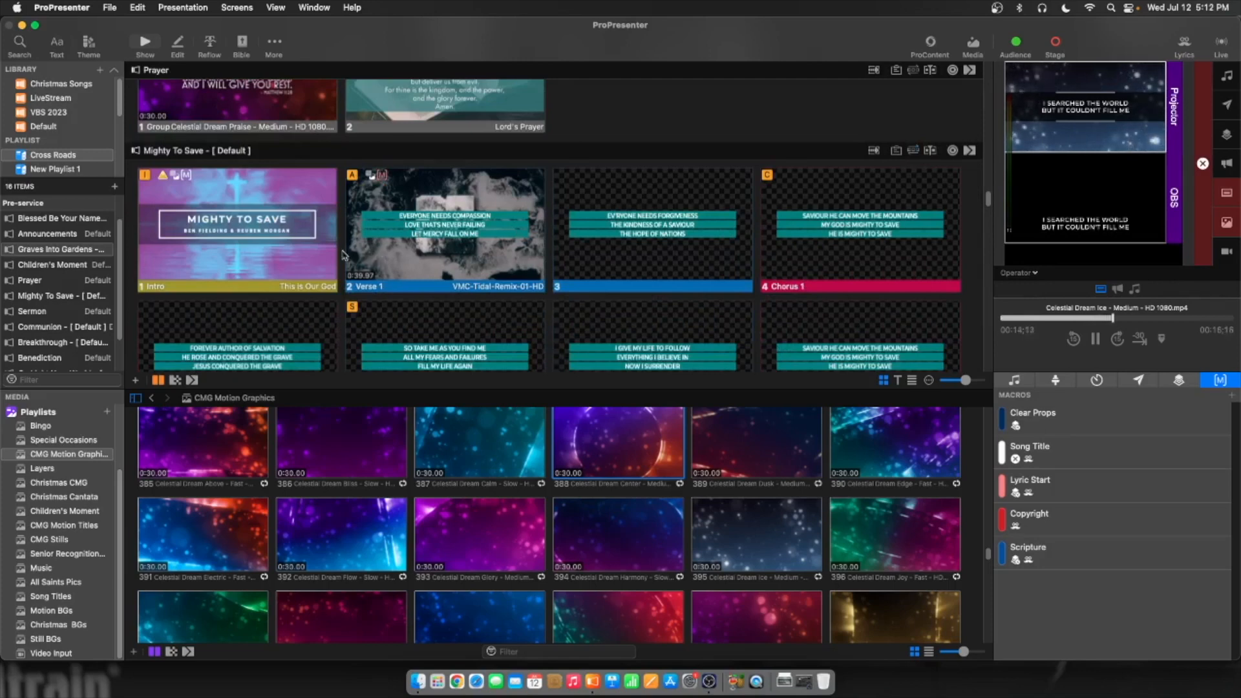
pyautogui.click(974, 48)
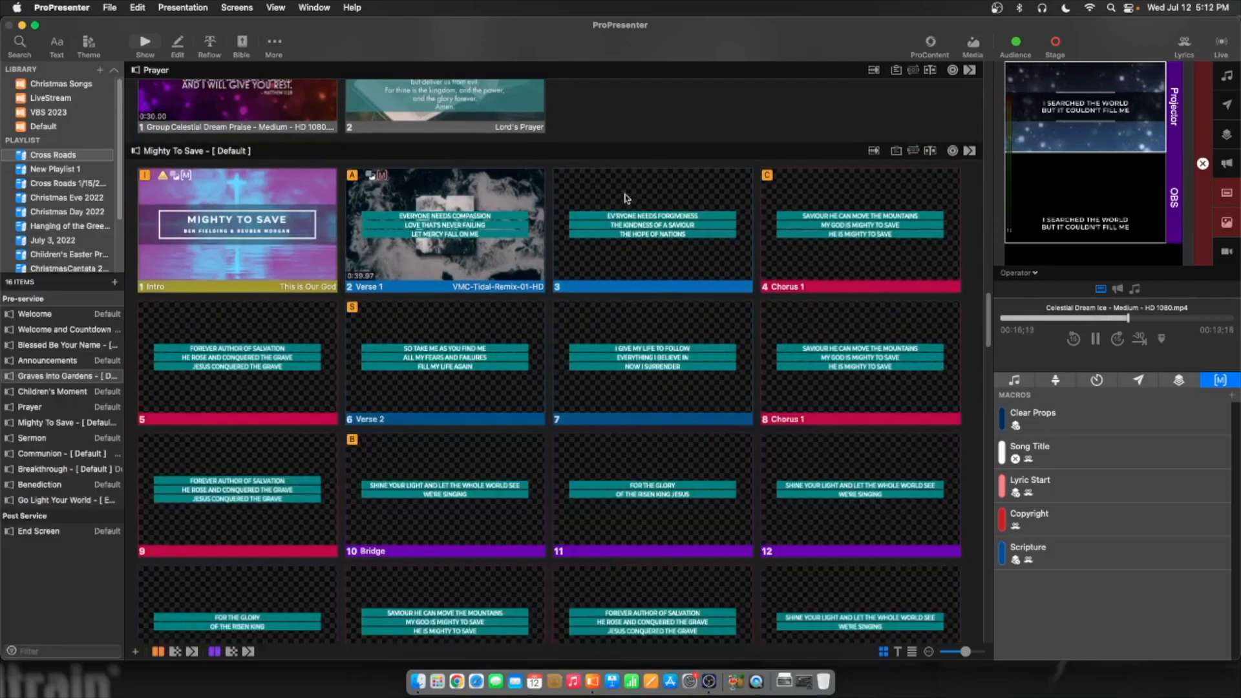
# Look through the Mighty To Save slides and send its Verse 1 slide live
pyautogui.scroll(-3, 708, 268)
pyautogui.scroll(-5, 732, 261)
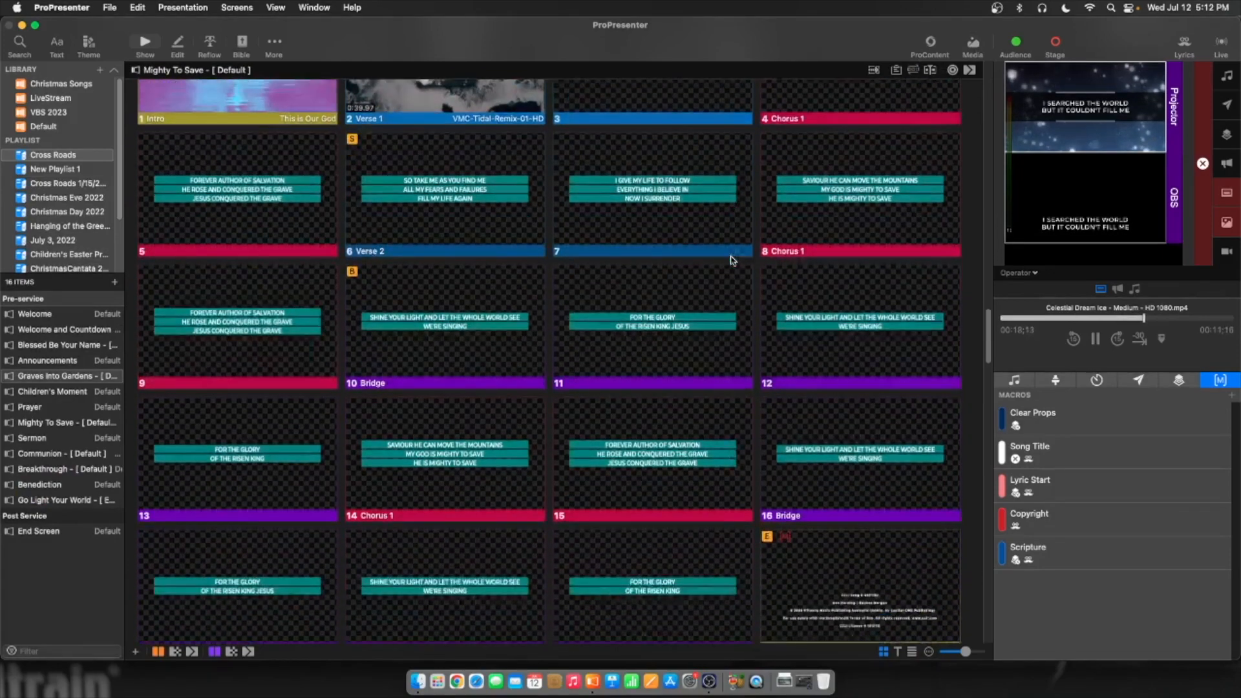
pyautogui.scroll(3, 732, 258)
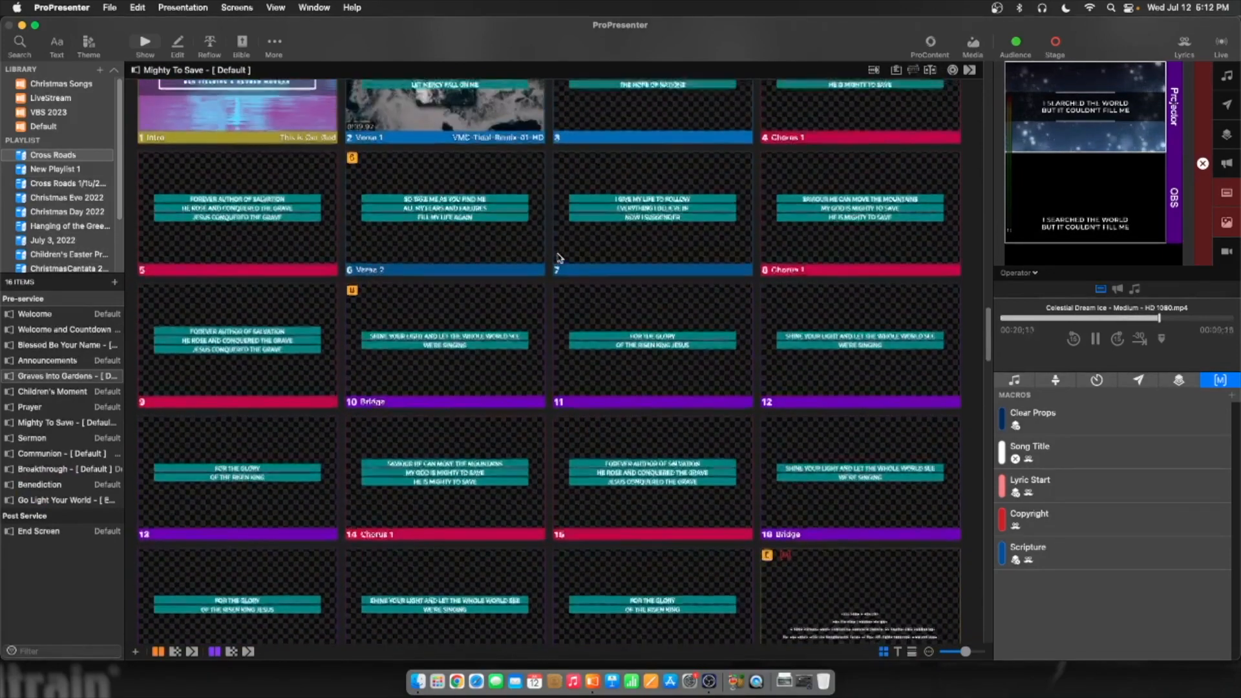
pyautogui.scroll(2, 530, 244)
pyautogui.click(443, 150)
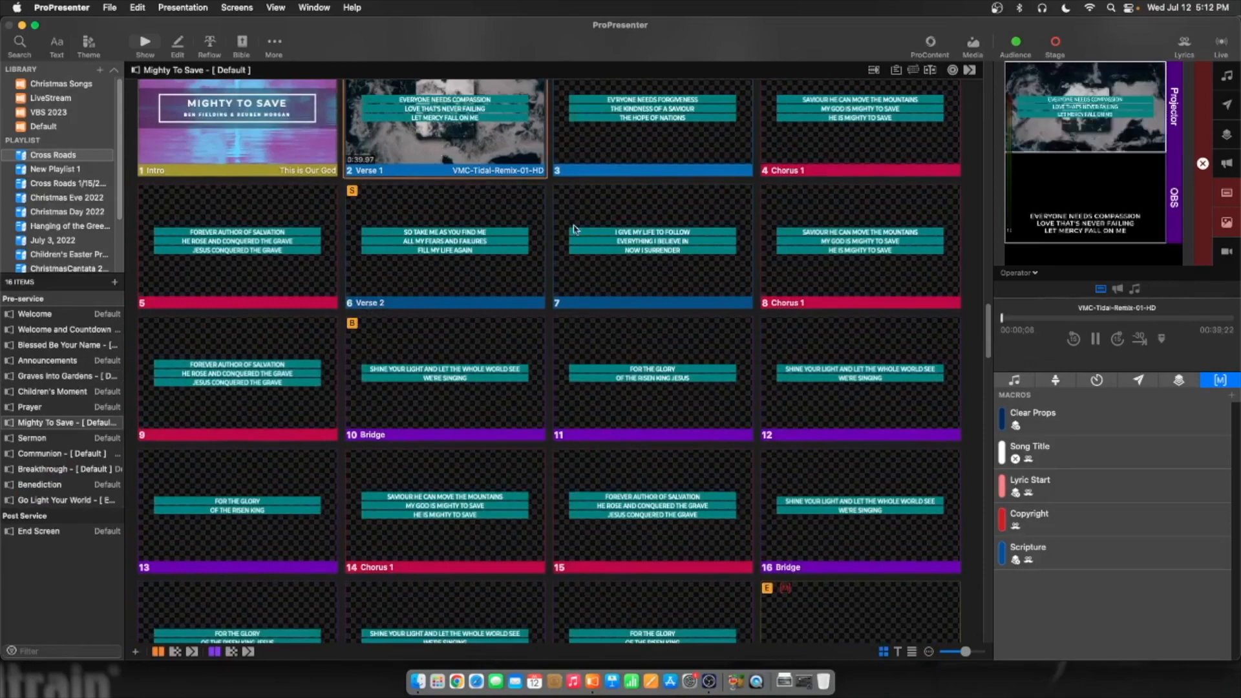
# Apply the Purple theme from PHCC Block Lyrics to slides 2 through 19 of Mighty To Save and send Verse 1 live again
pyautogui.scroll(-3, 631, 276)
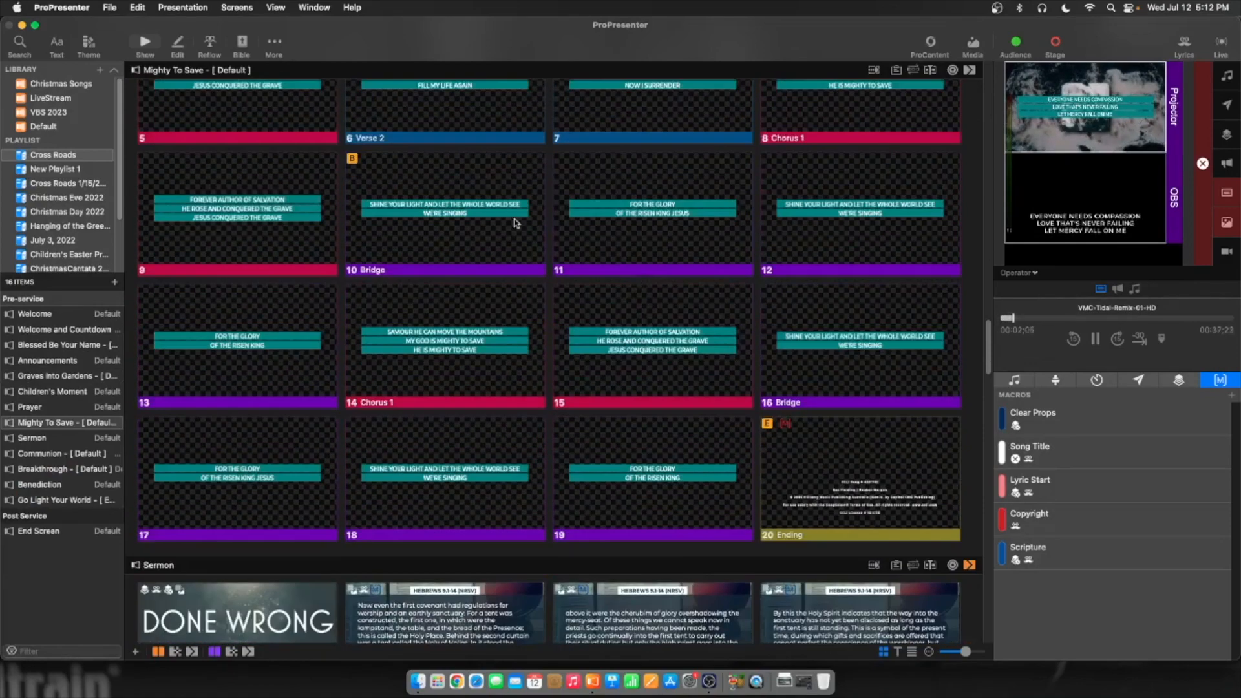
pyautogui.scroll(3, 520, 223)
pyautogui.scroll(-4, 562, 355)
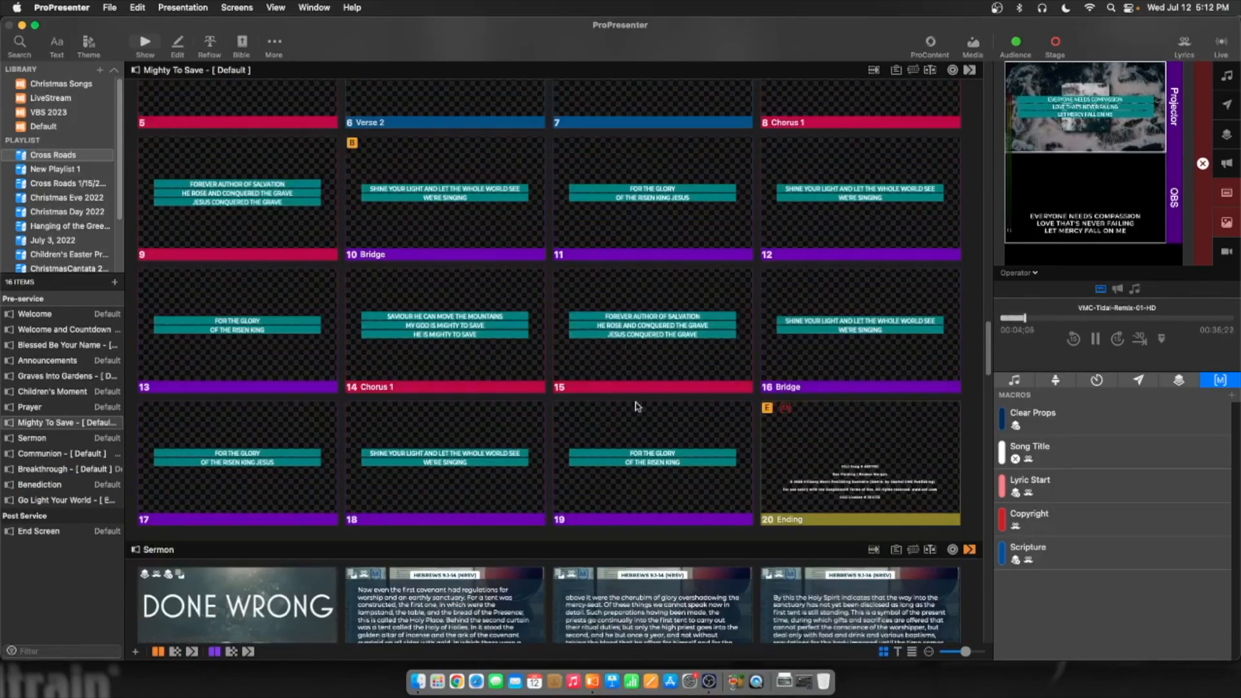
pyautogui.keyDown('shift'); pyautogui.click(619, 460); pyautogui.keyUp('shift')
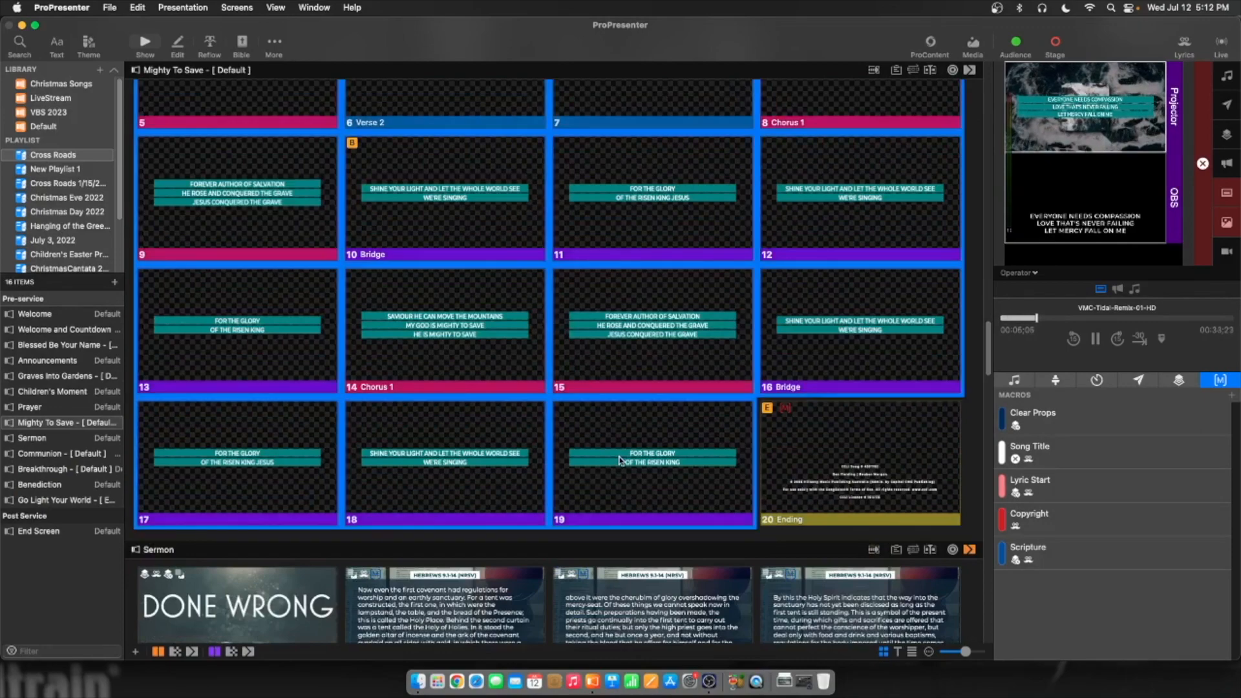
pyautogui.scroll(5, 510, 255)
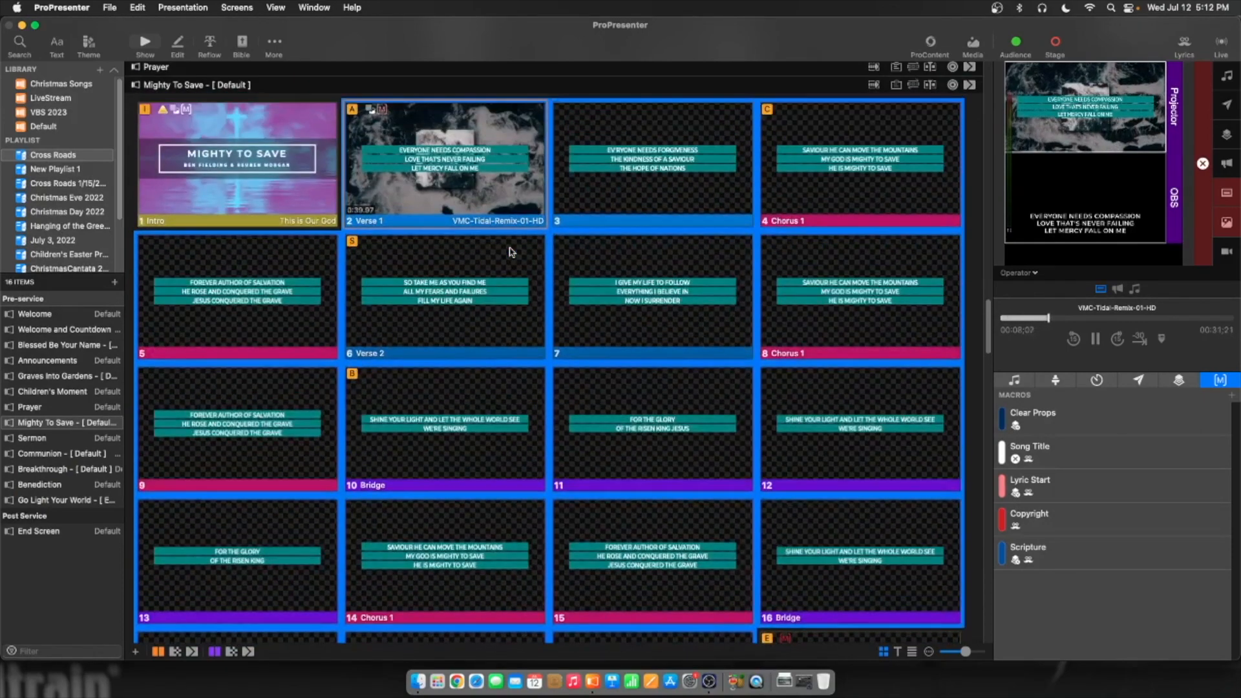
pyautogui.rightClick(431, 179)
pyautogui.moveTo(524, 252)
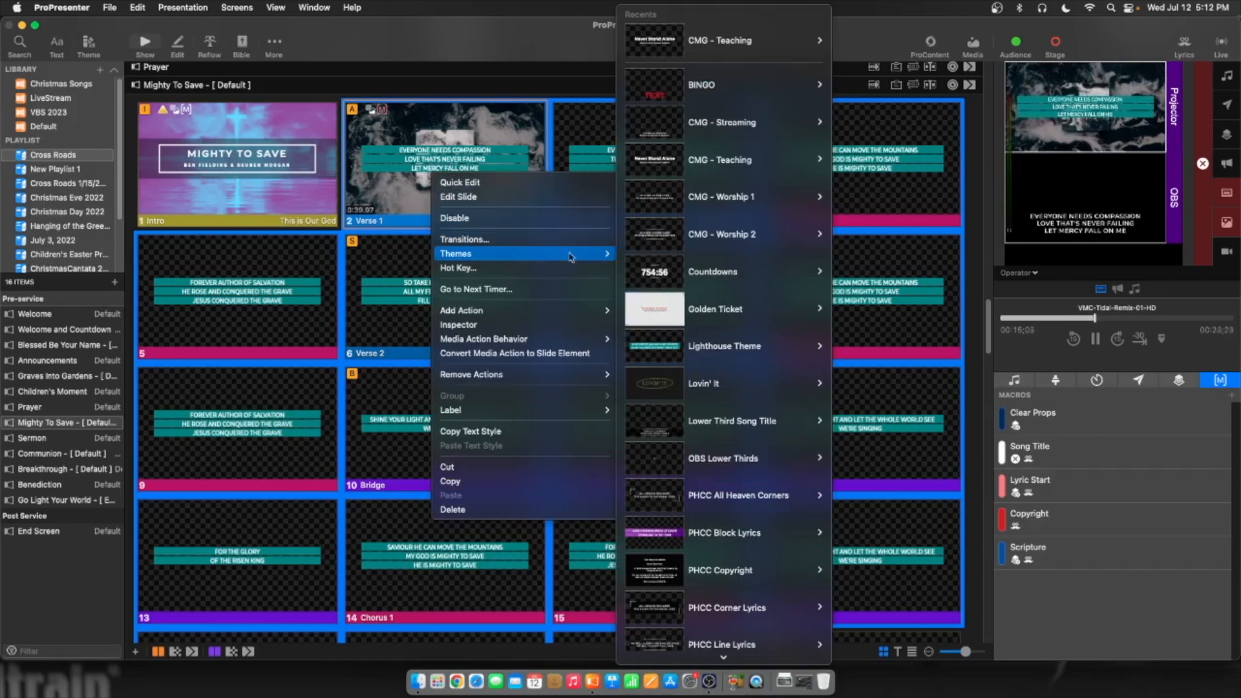
pyautogui.moveTo(724, 357)
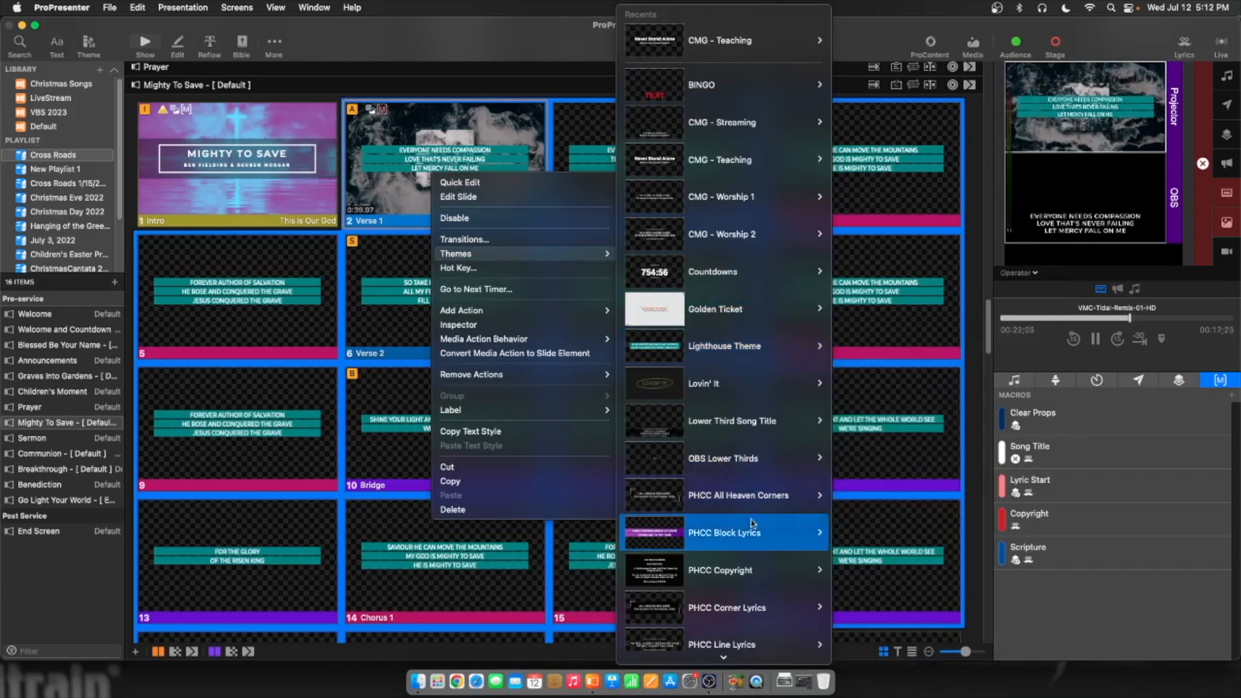
pyautogui.moveTo(755, 535)
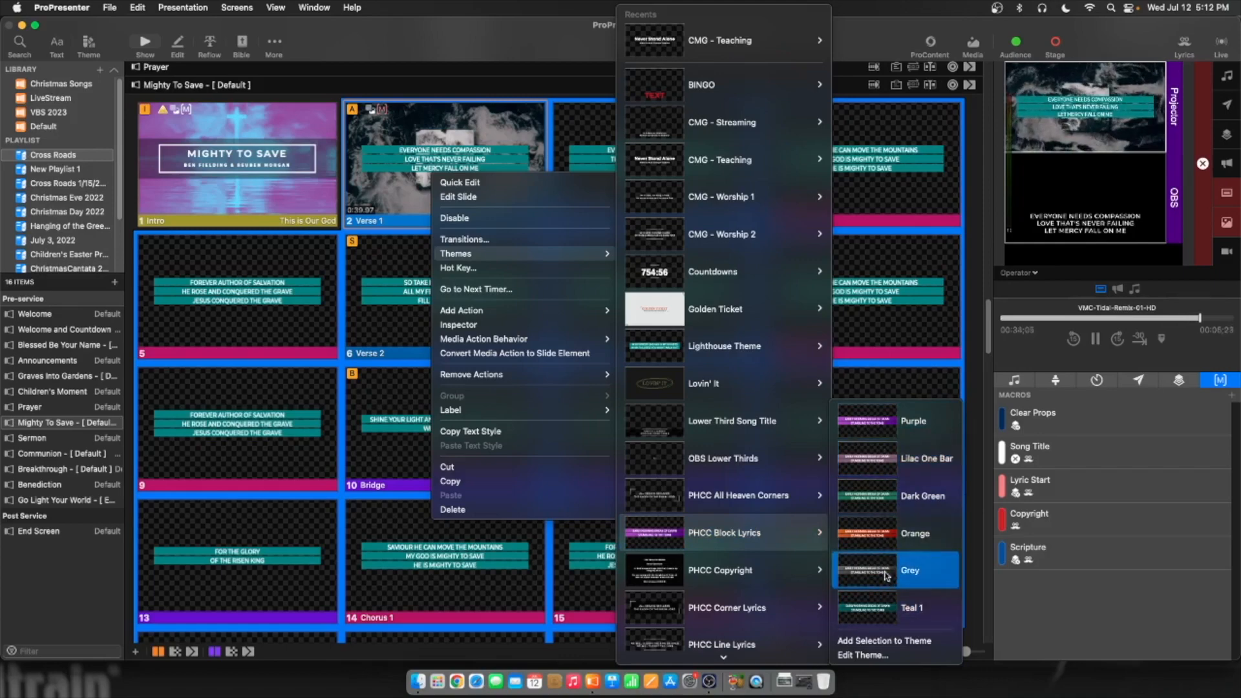
pyautogui.click(868, 435)
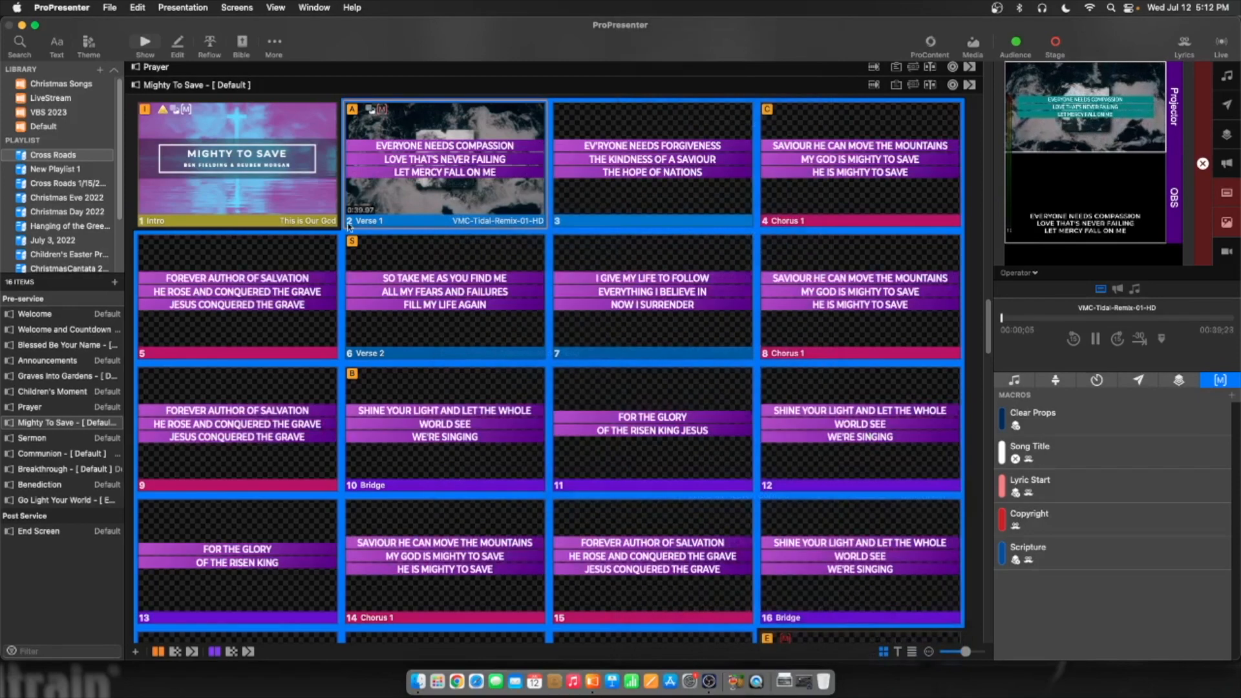
pyautogui.click(404, 188)
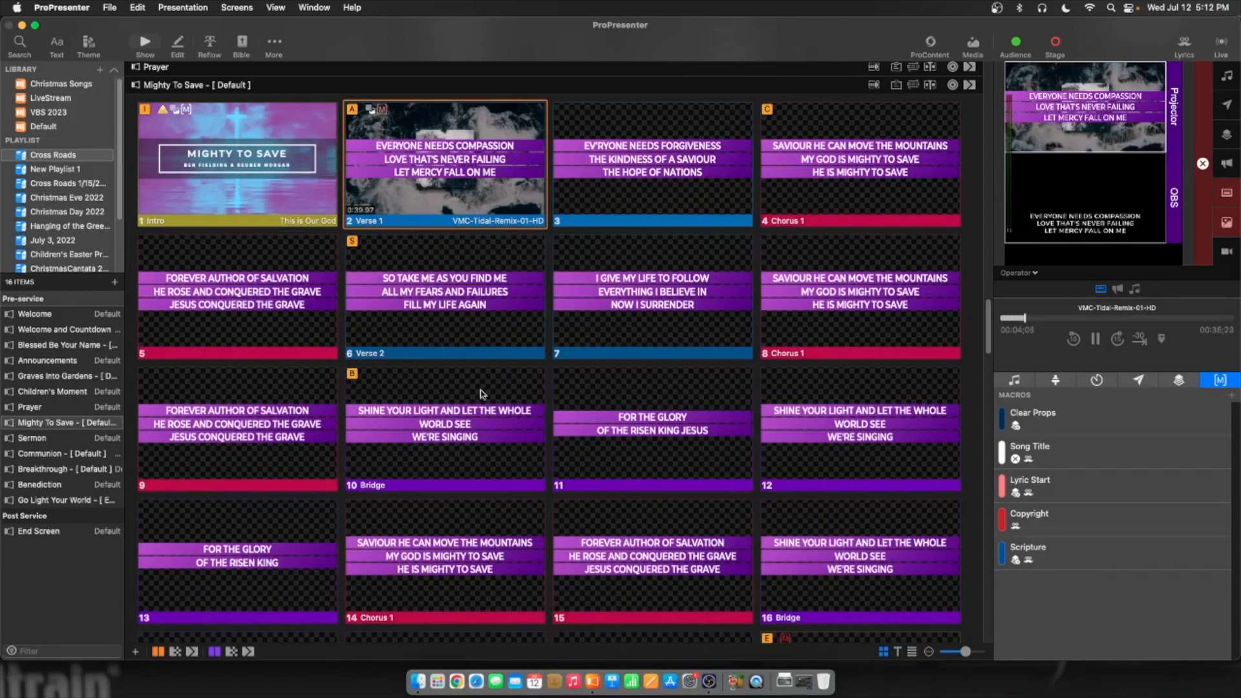
# Look through the Mighty To Save slides and send its Ending copyright slide live
pyautogui.scroll(-5, 698, 535)
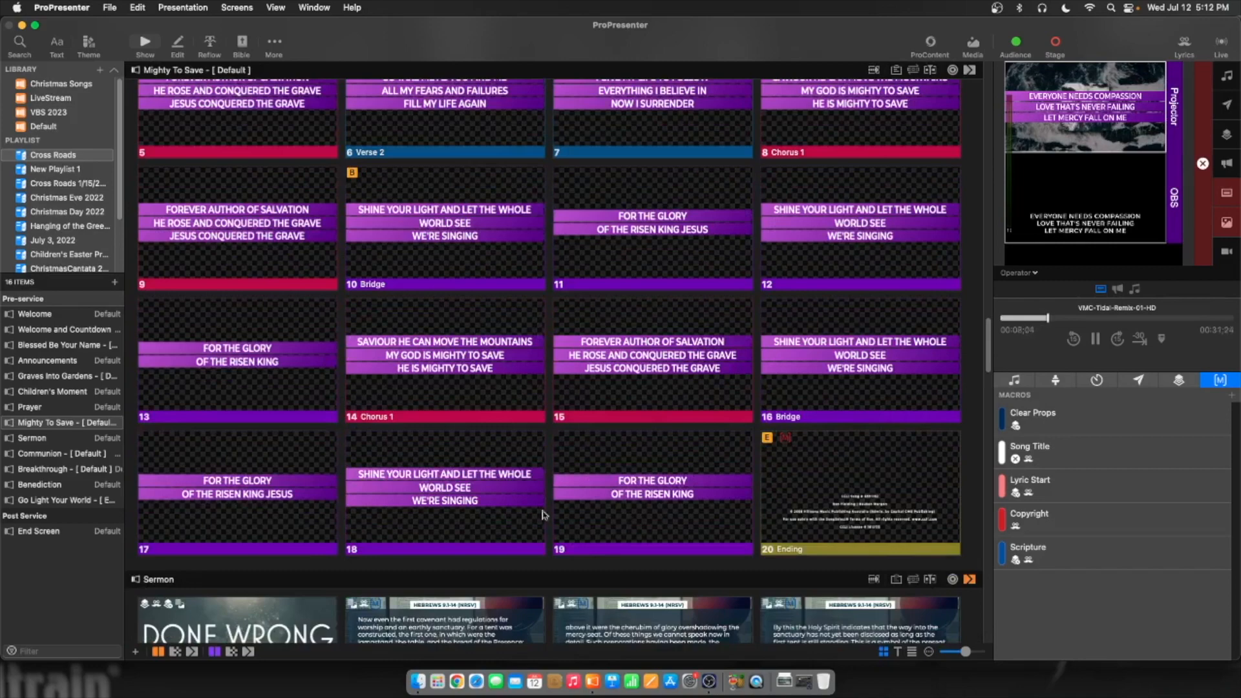
pyautogui.scroll(4, 607, 289)
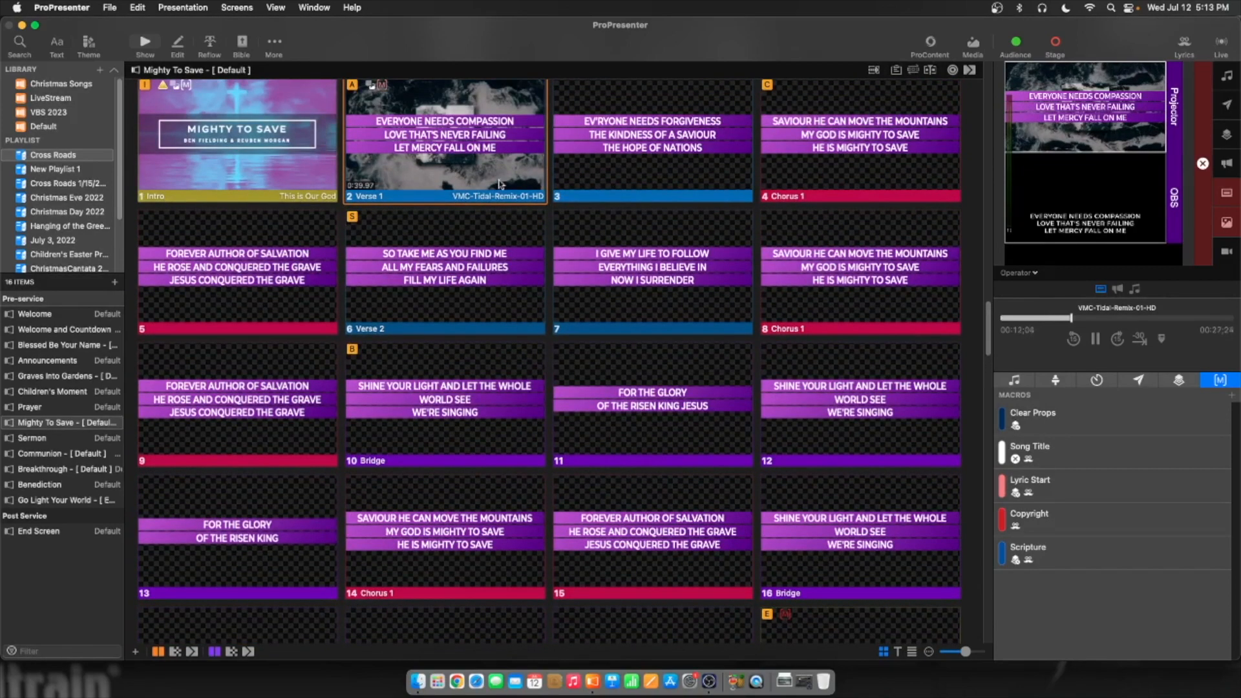
pyautogui.scroll(1, 569, 296)
pyautogui.scroll(1, 559, 299)
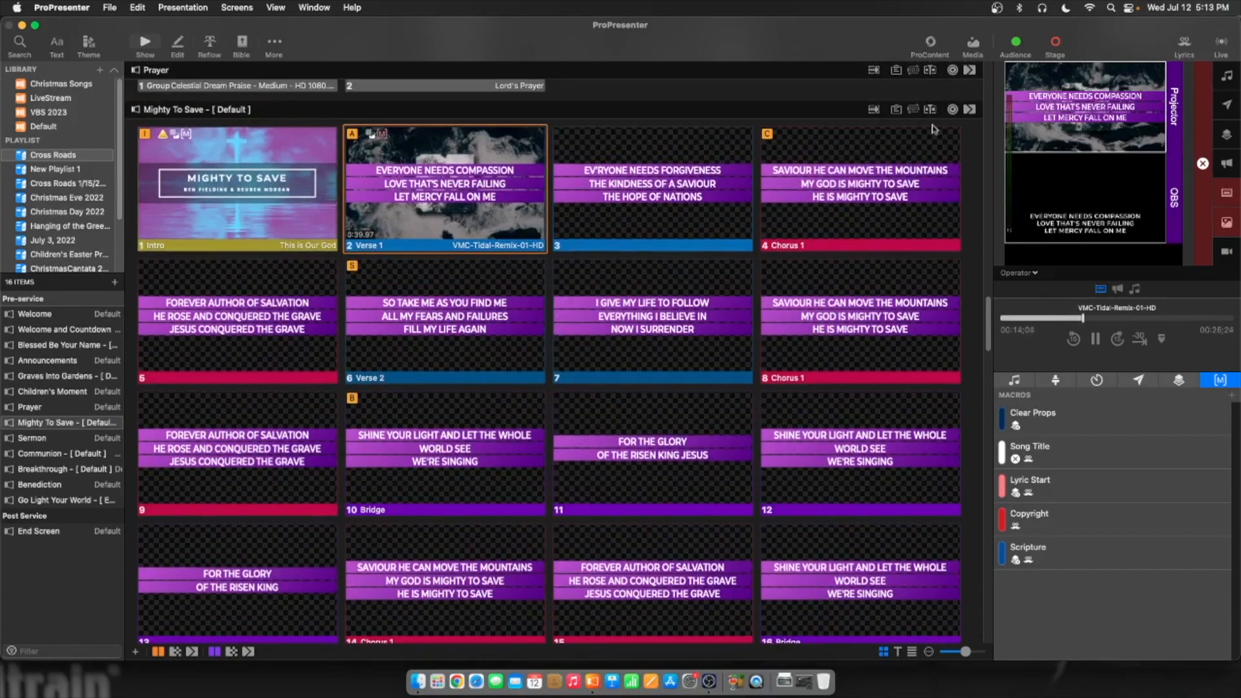
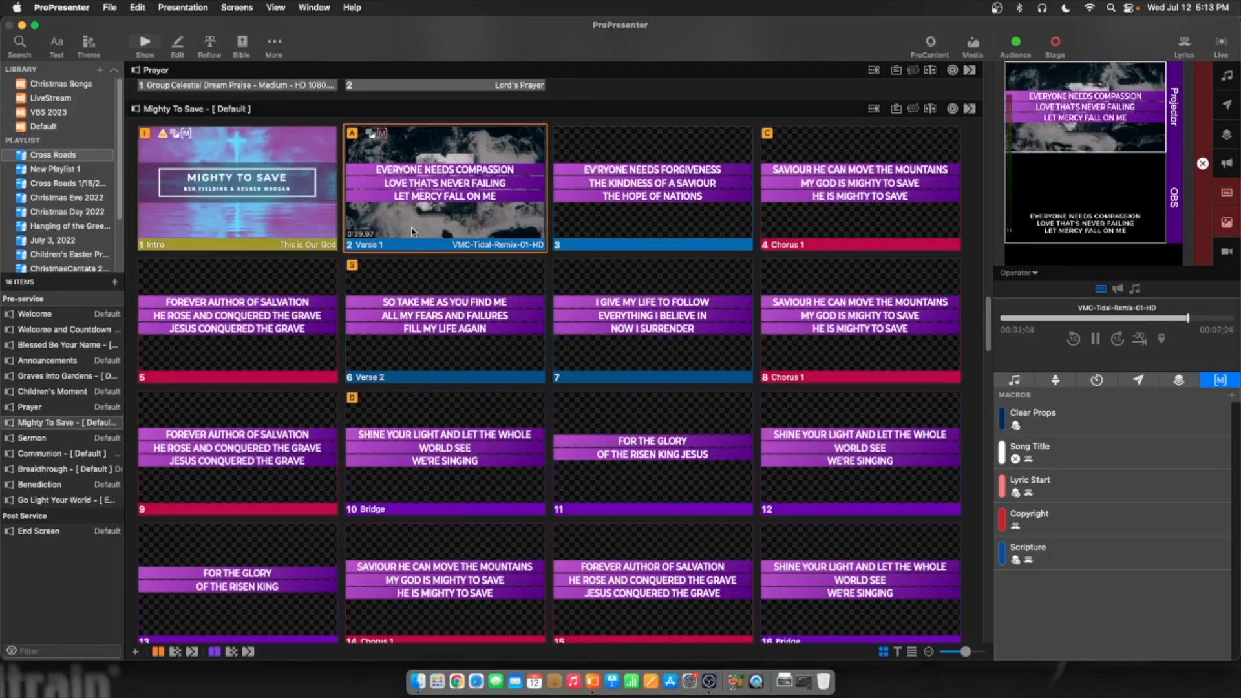
pyautogui.scroll(-6, 245, 218)
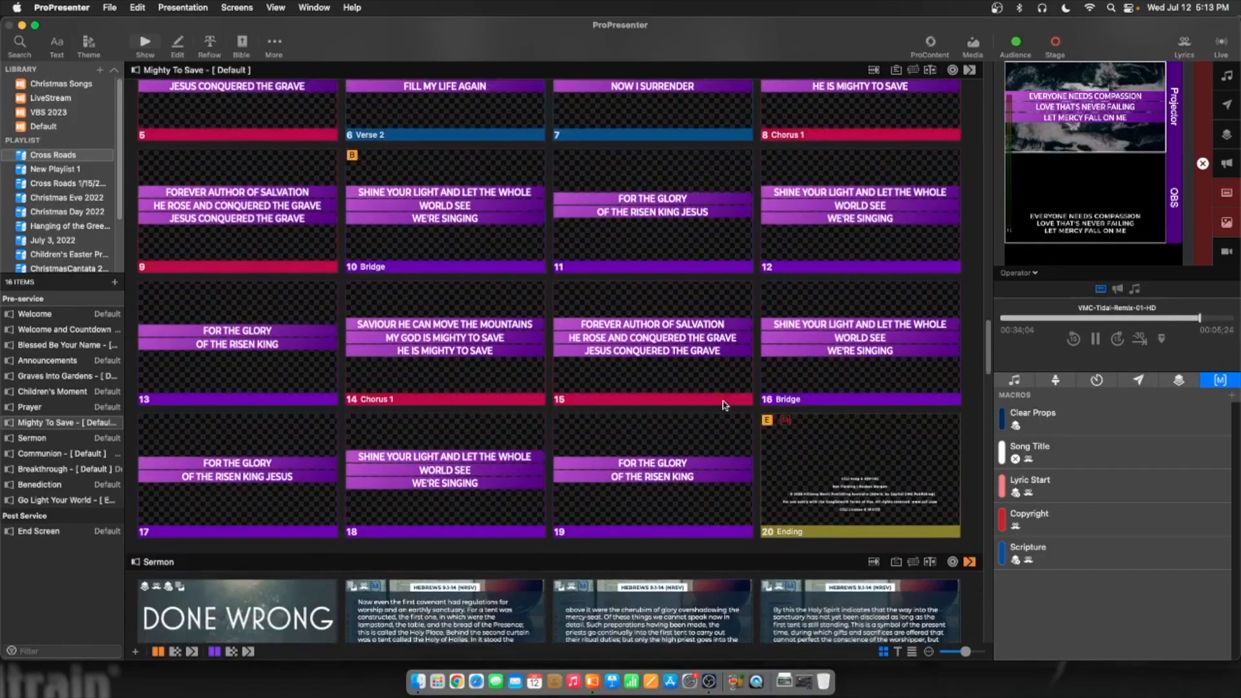
pyautogui.click(861, 497)
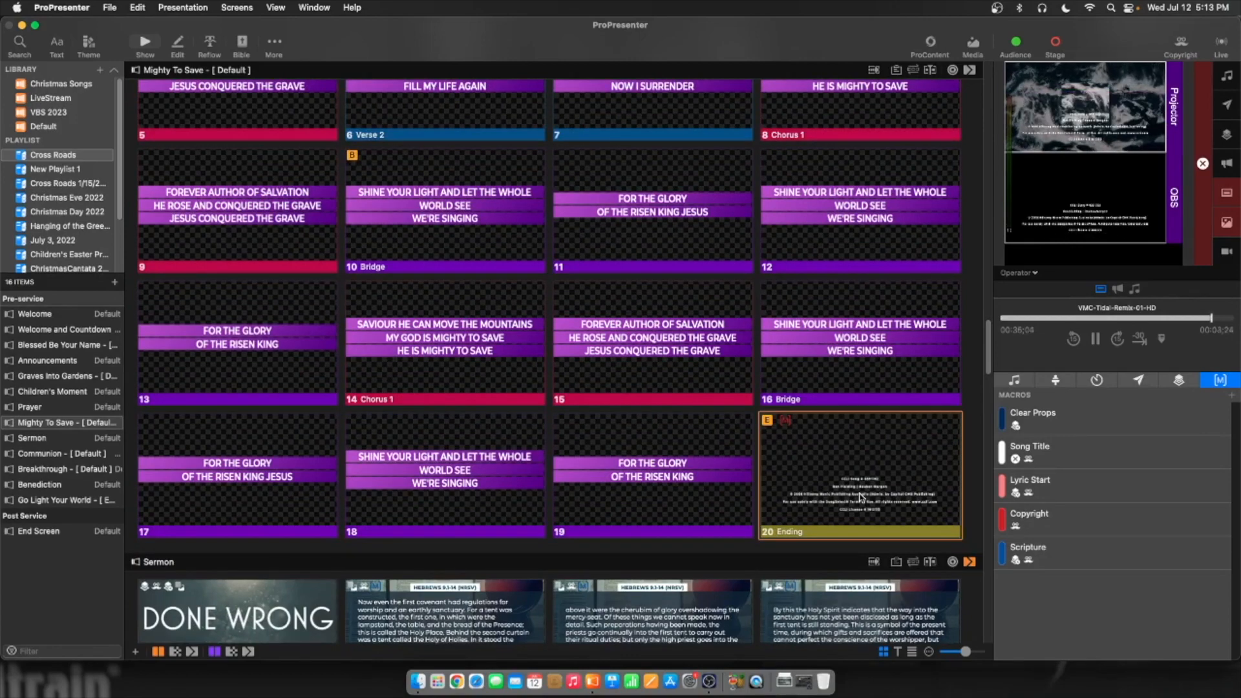
# Apply the New Template theme from PHCC Copyright to the Mighty To Save Ending slide
pyautogui.rightClick(801, 451)
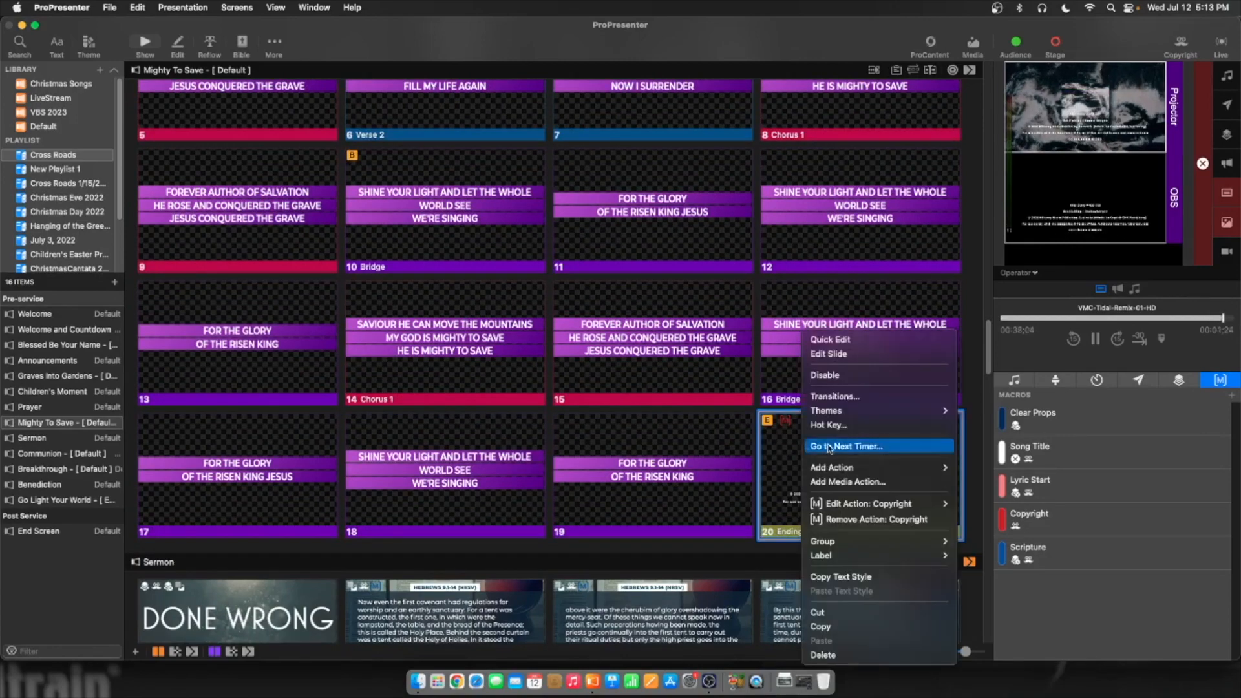
pyautogui.moveTo(855, 417)
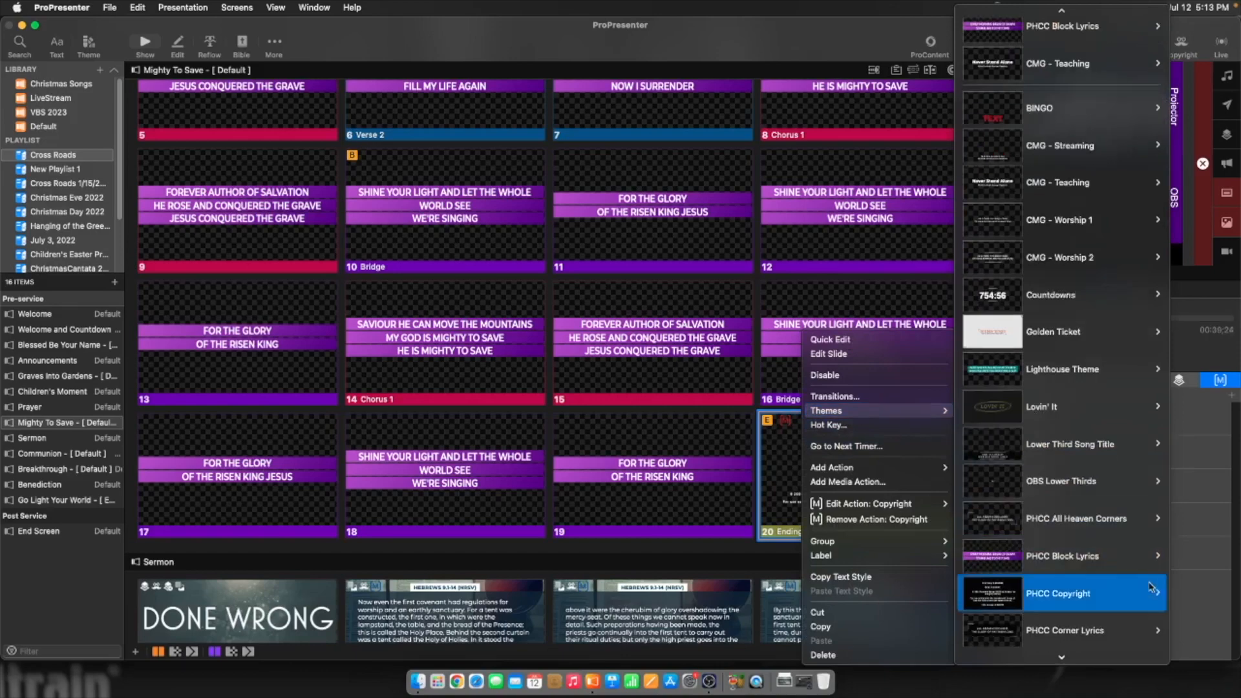
pyautogui.moveTo(1111, 594)
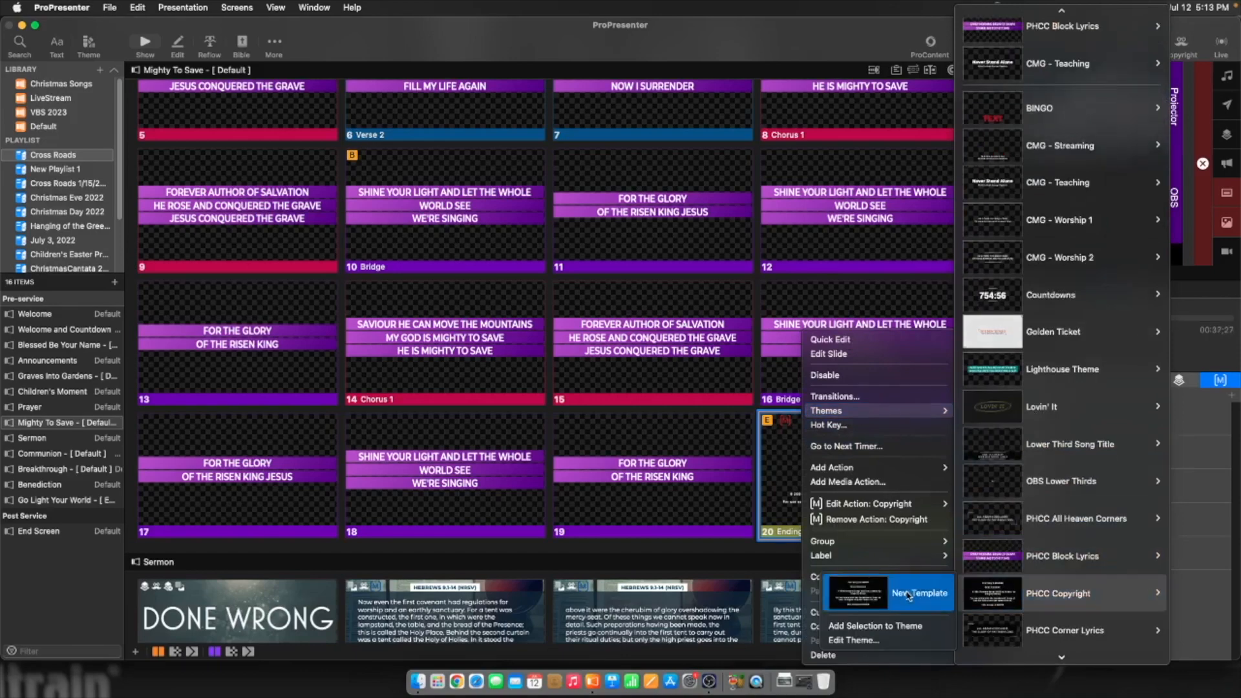
pyautogui.click(907, 595)
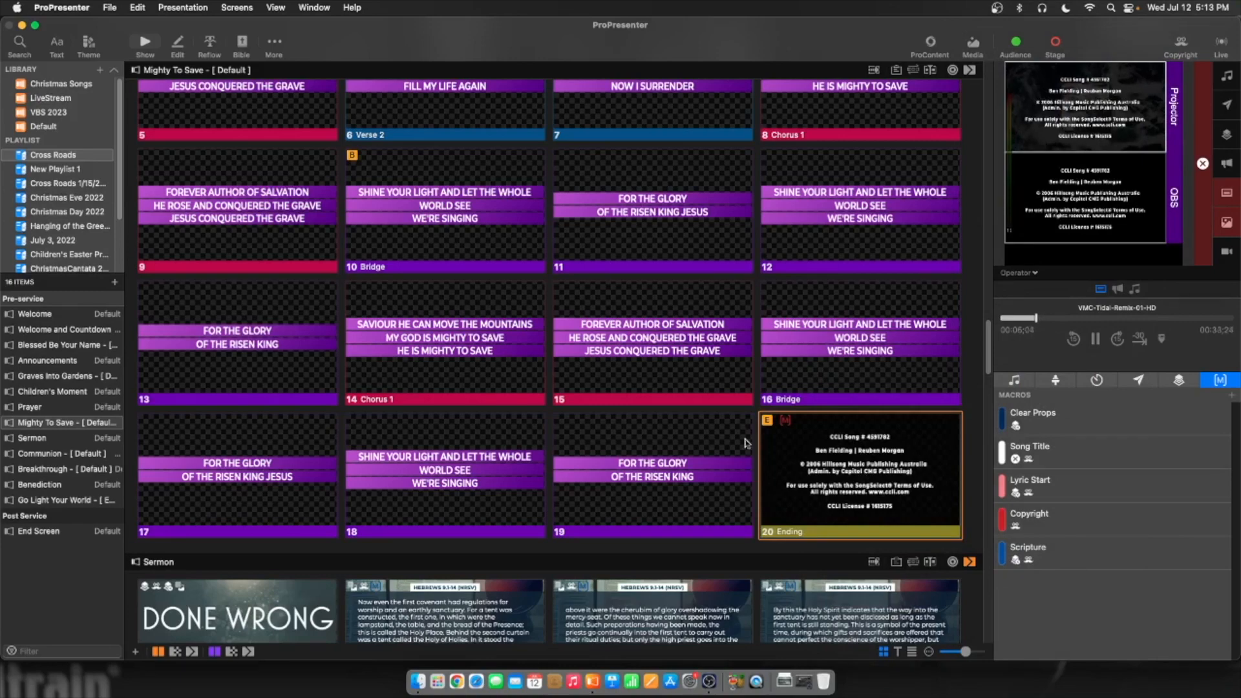
# Show the media browser and look through the Motion BGs playlist for the Verse 1 background video
pyautogui.scroll(-3, 651, 413)
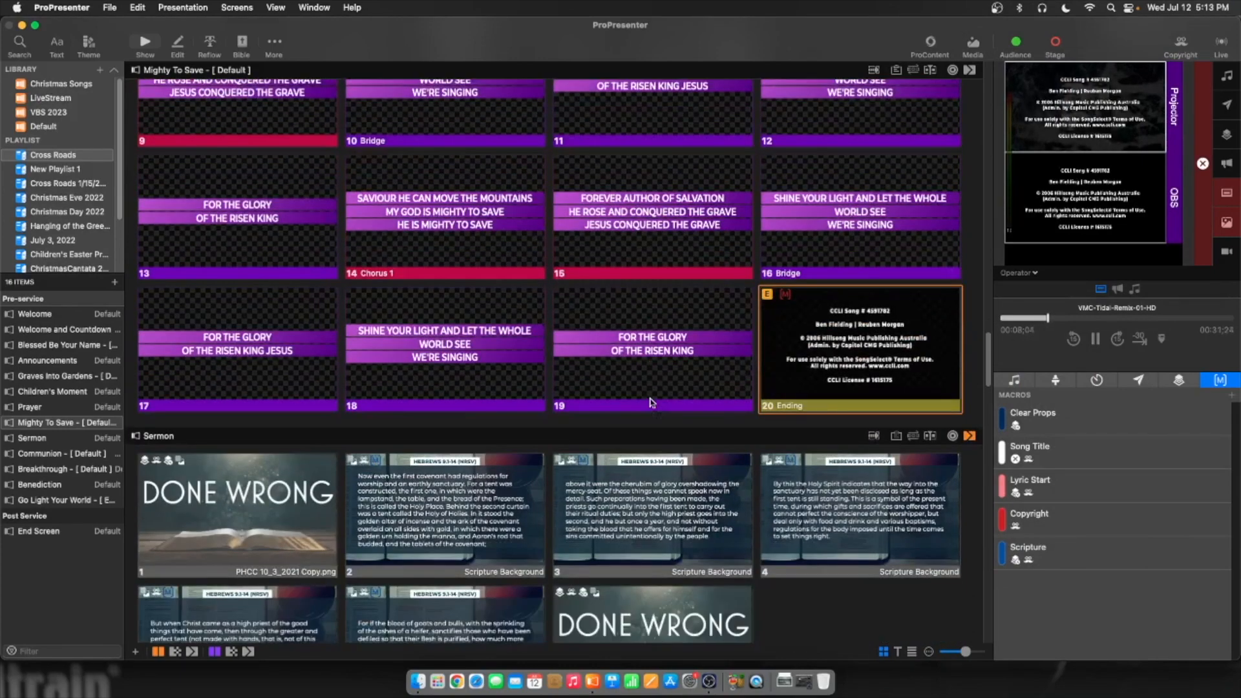
pyautogui.scroll(7, 667, 324)
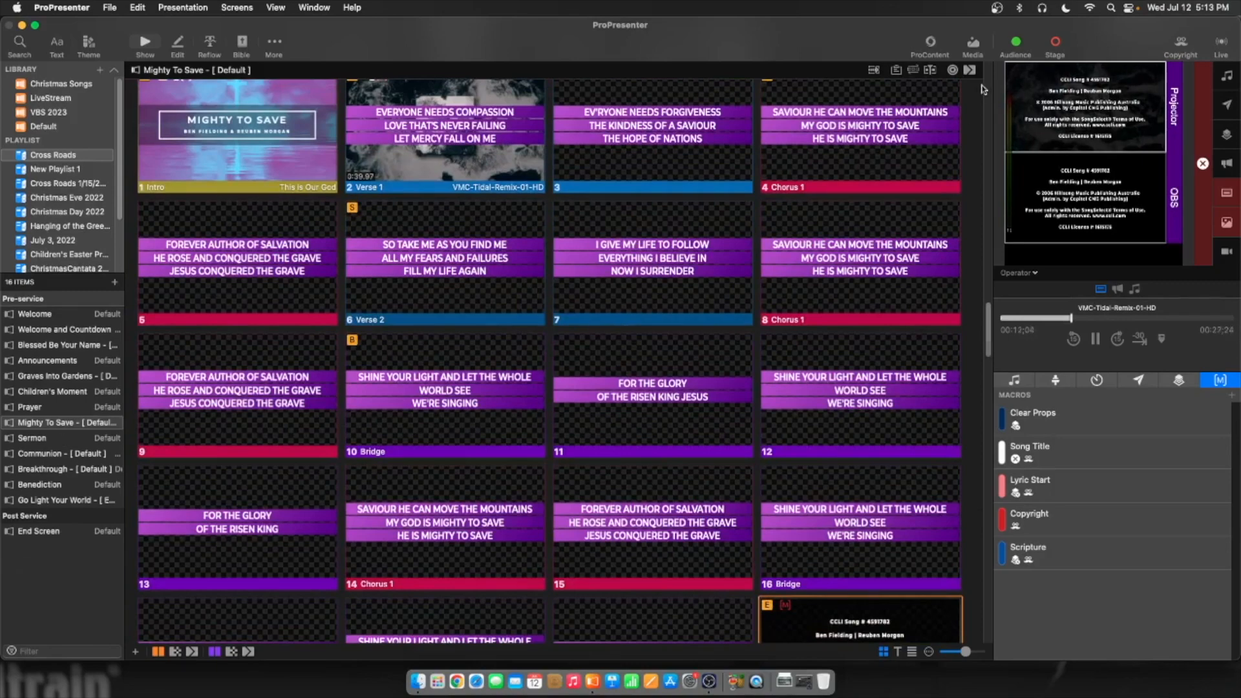
pyautogui.click(977, 45)
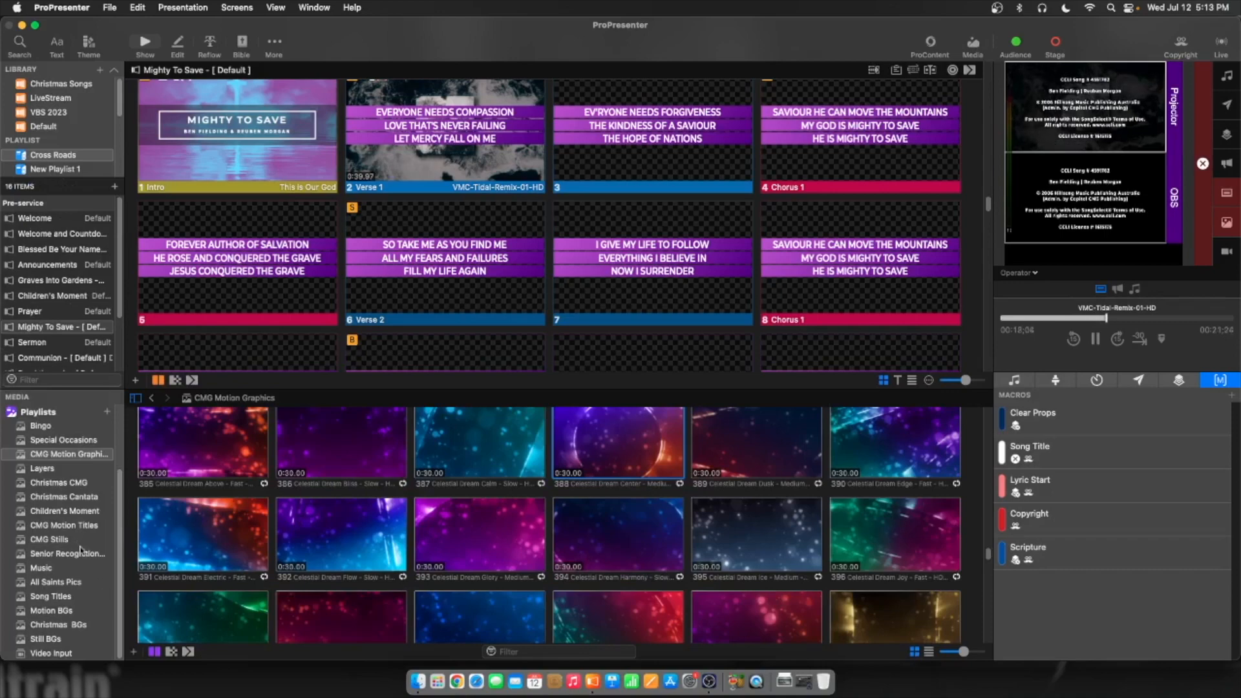
pyautogui.click(58, 610)
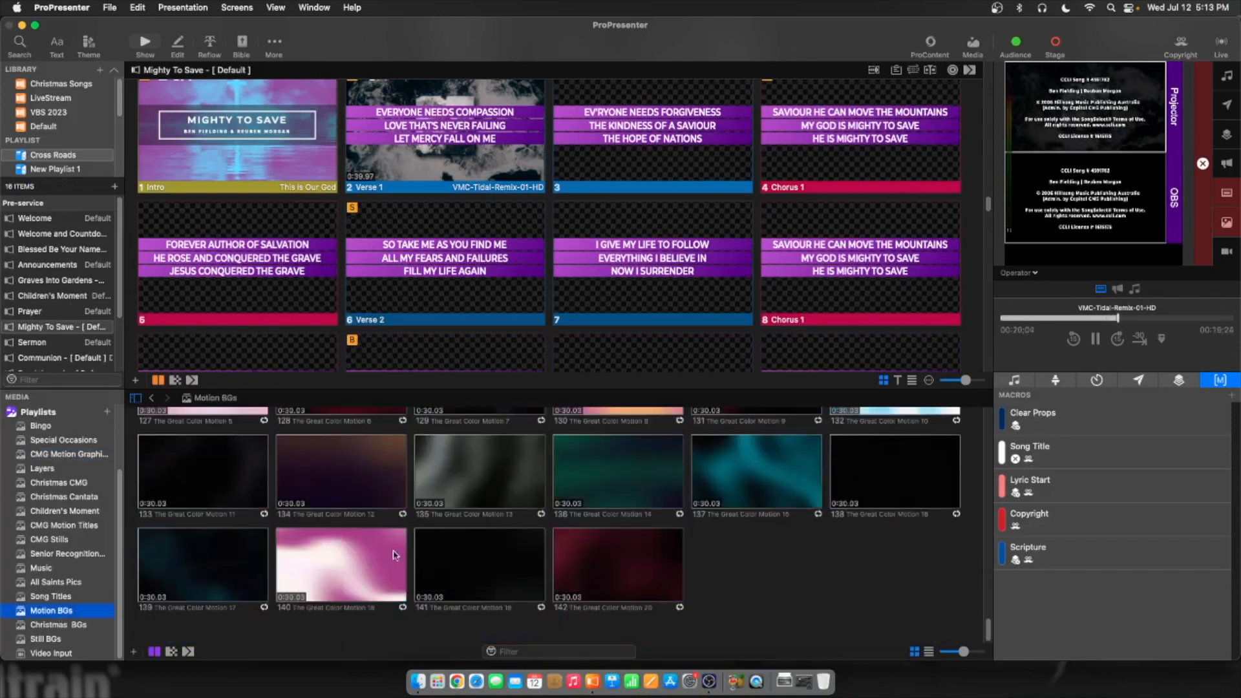
pyautogui.scroll(10, 396, 556)
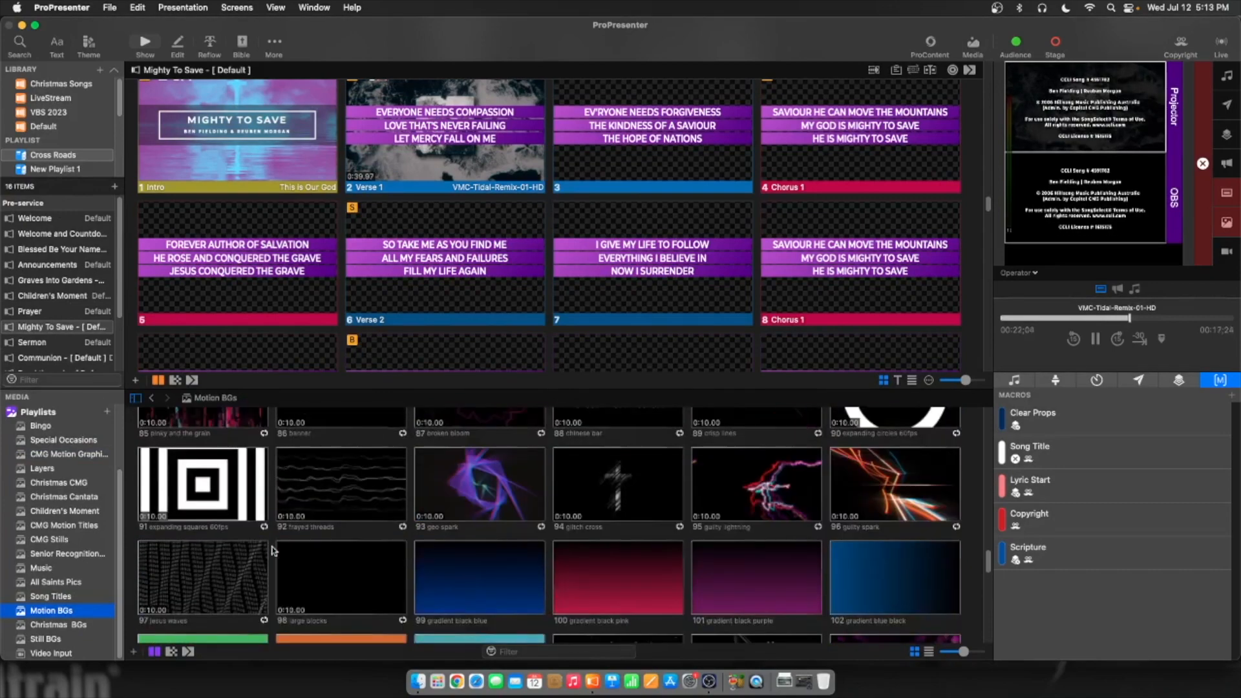
pyautogui.scroll(5, 271, 550)
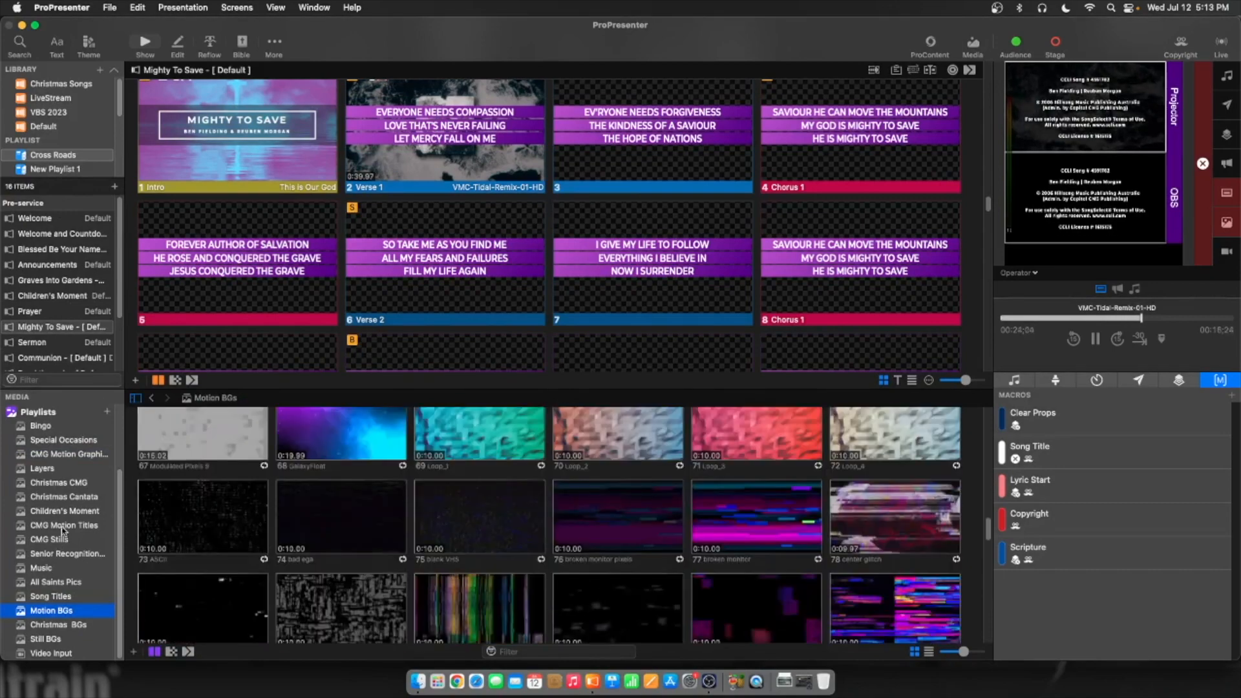
# Set VMC-Tidal-Remix-01-HD from the CMG Motion Graphics playlist as the Mighty To Save Intro slide's background and send that slide live
pyautogui.click(63, 525)
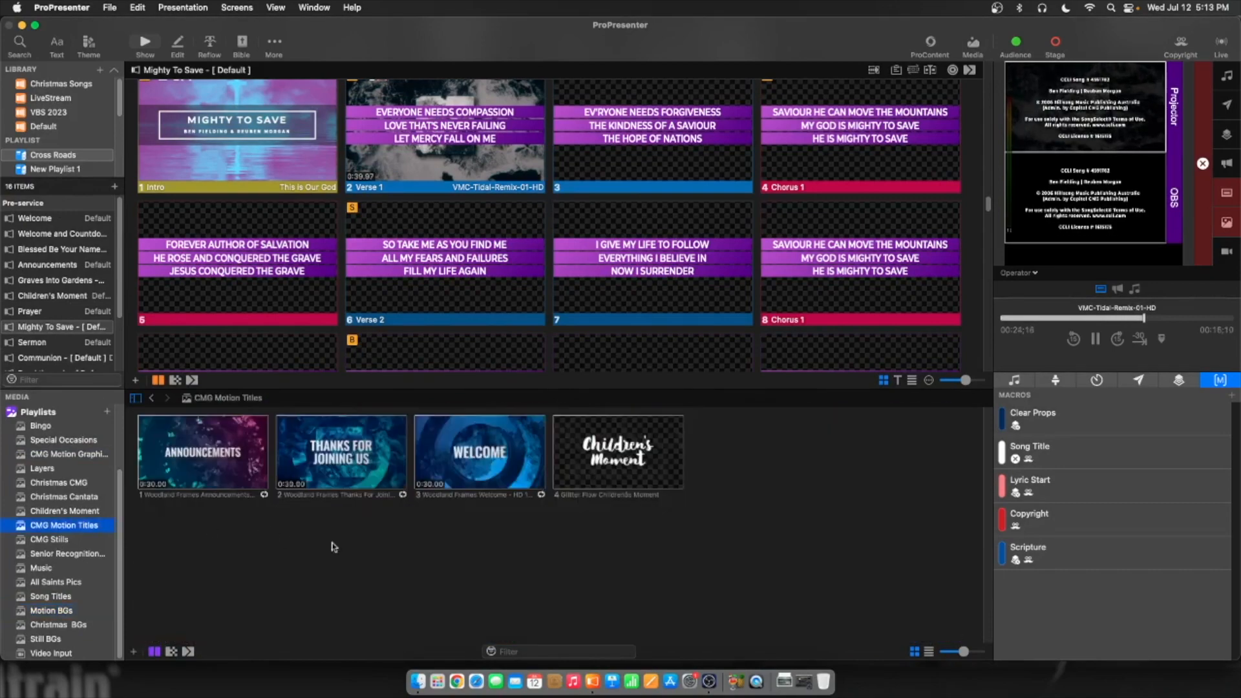
pyautogui.click(68, 454)
pyautogui.scroll(-15, 537, 545)
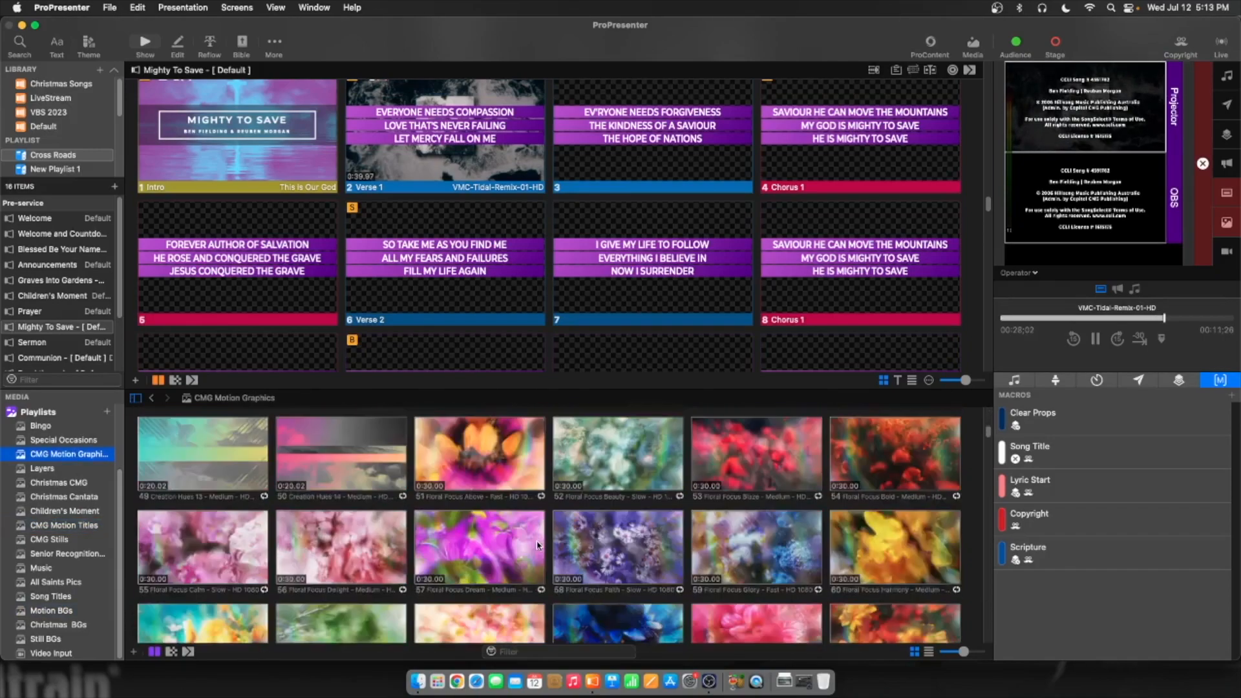
pyautogui.scroll(-20, 538, 544)
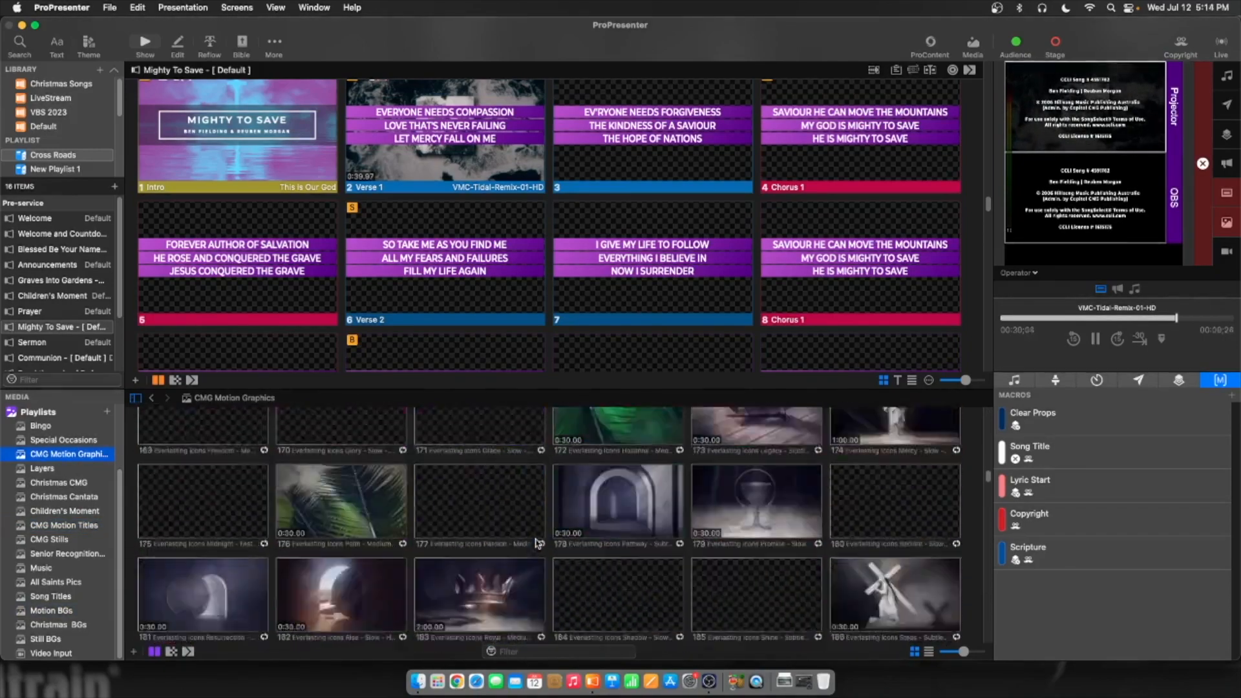
pyautogui.scroll(-20, 538, 545)
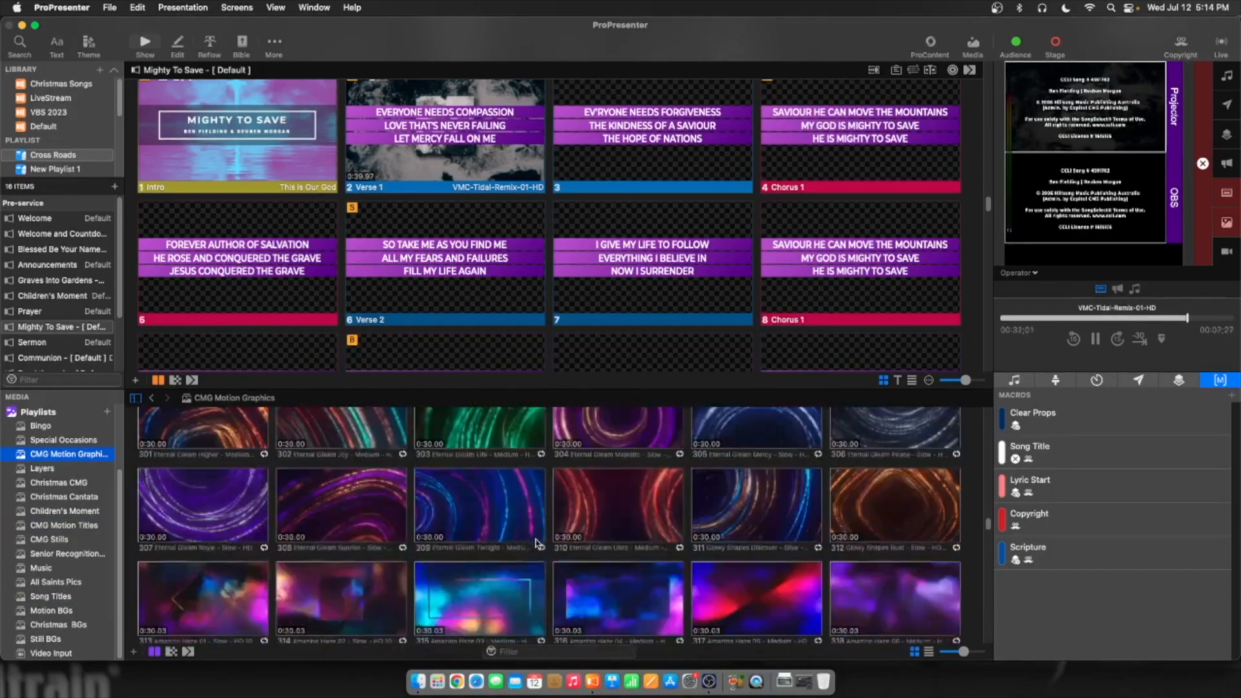
pyautogui.scroll(-20, 535, 543)
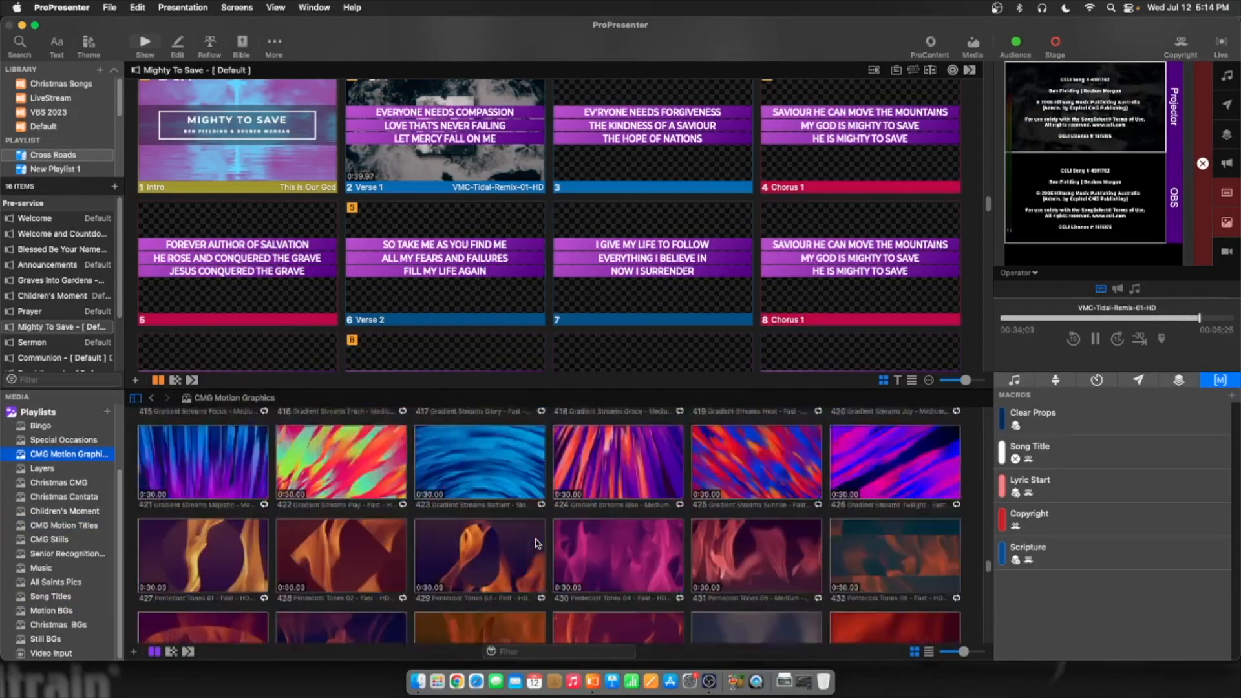
pyautogui.scroll(-20, 535, 543)
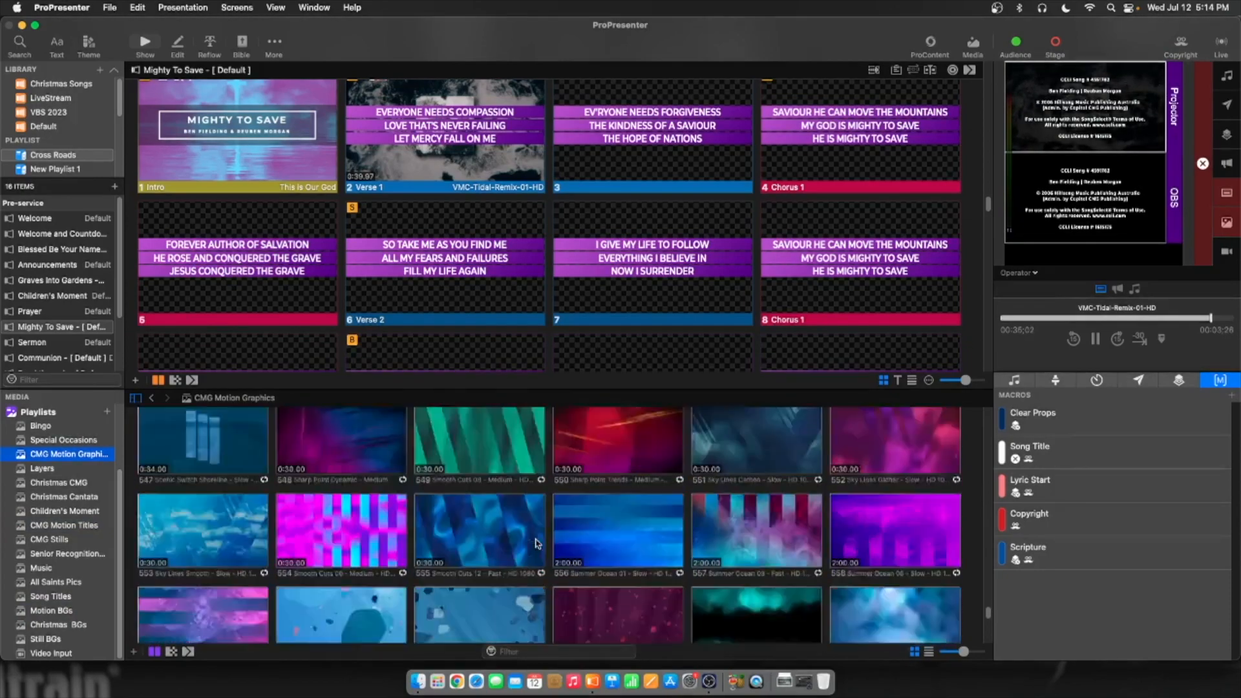
pyautogui.scroll(-10, 591, 569)
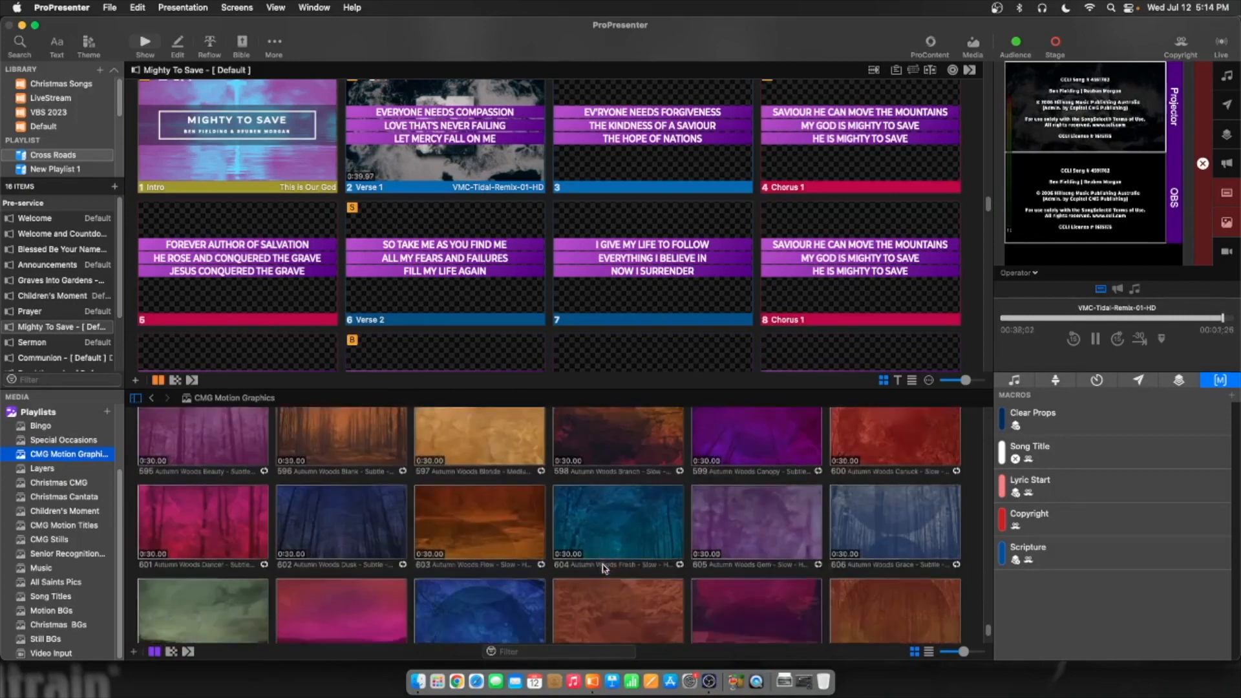
pyautogui.scroll(5, 604, 567)
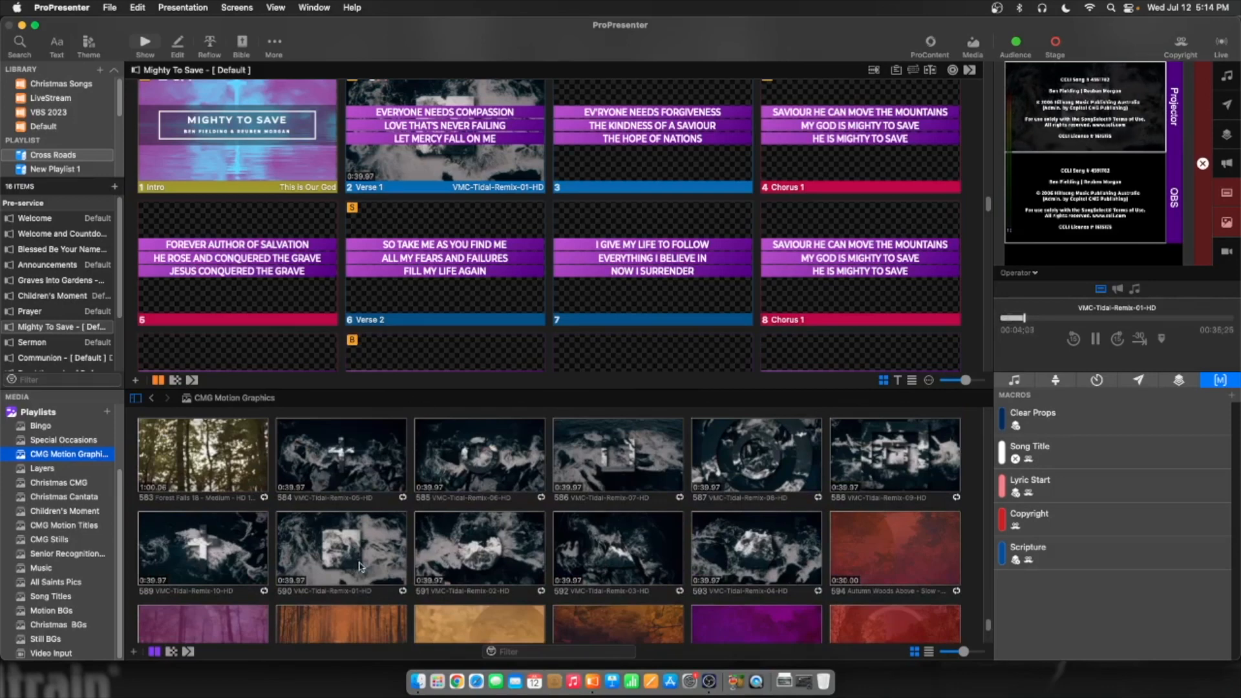
pyautogui.click(335, 569)
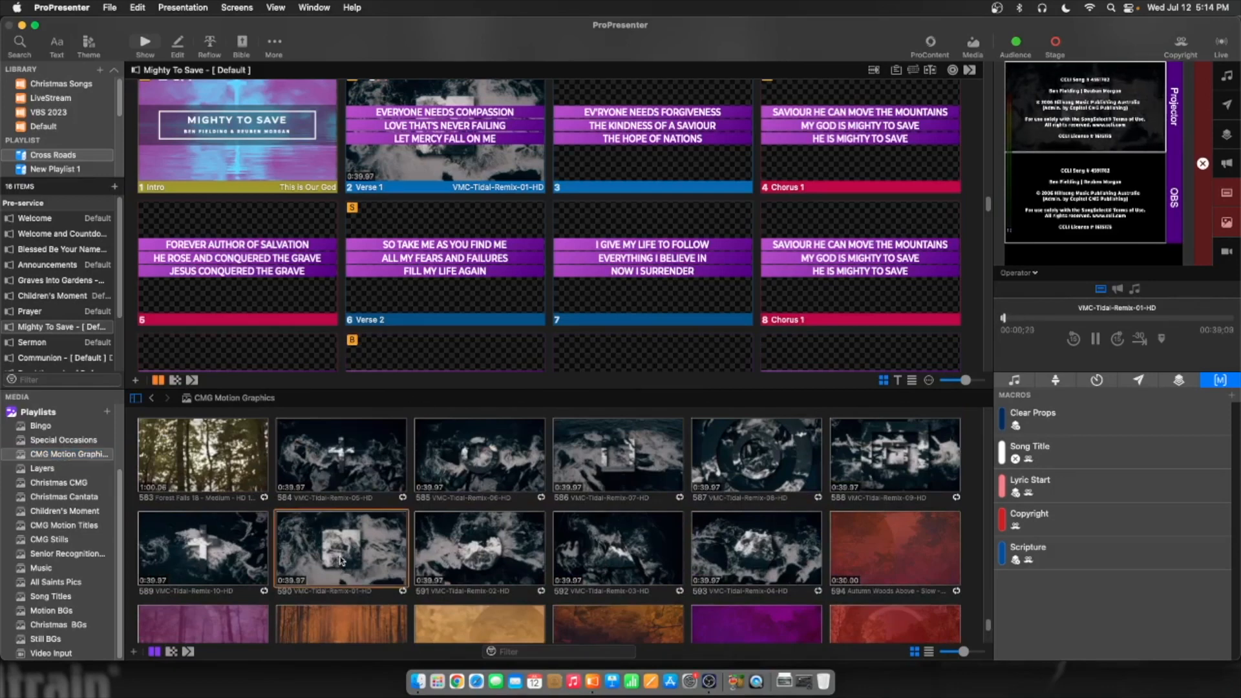
pyautogui.moveTo(340, 566); pyautogui.dragTo(238, 164)
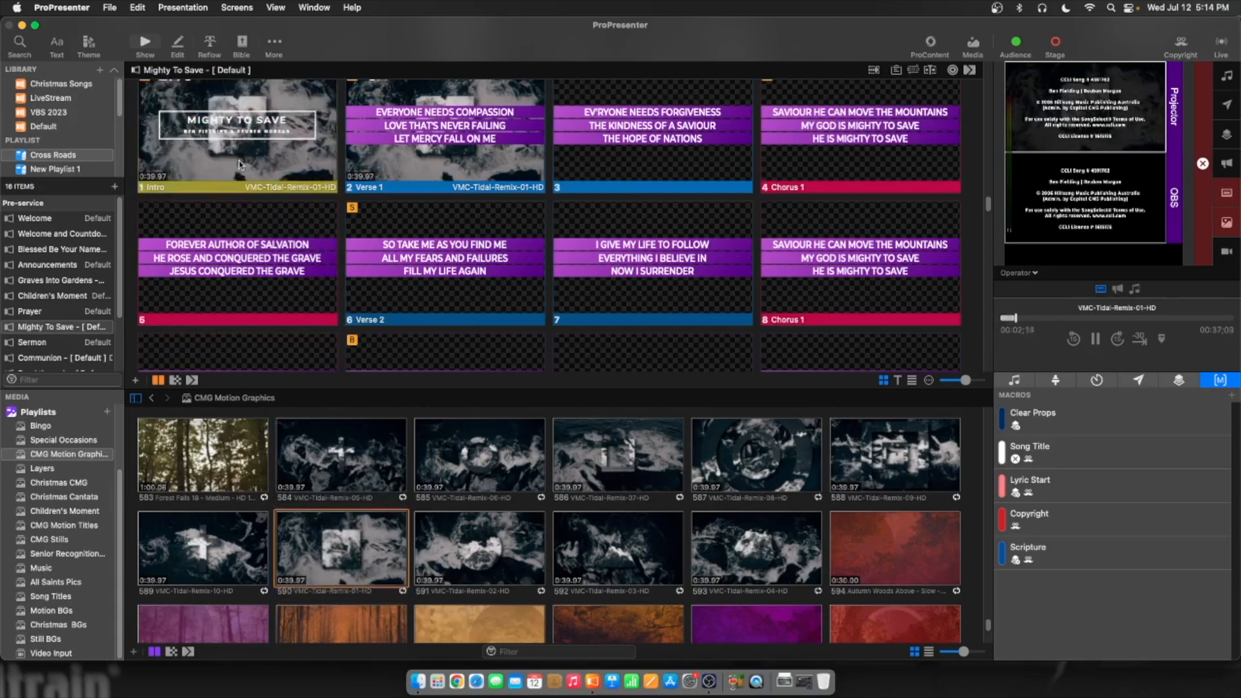
pyautogui.click(298, 169)
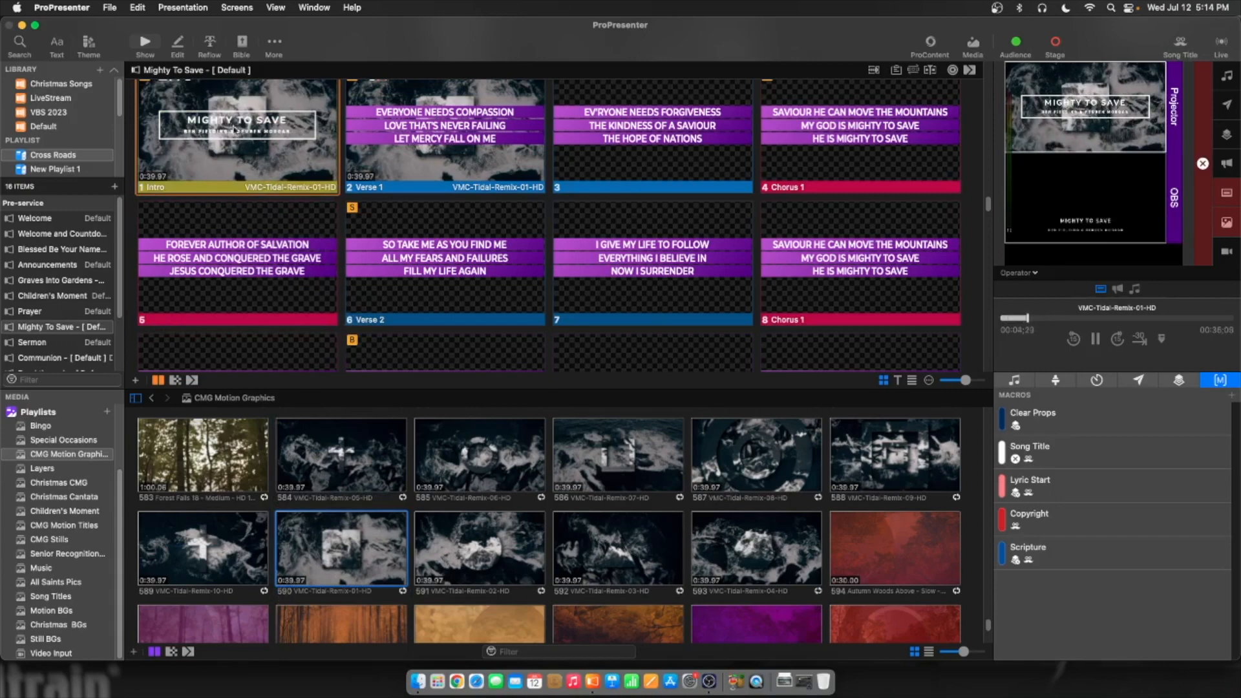
# Apply the Song Title With Bar theme from PHCC Title to the Mighty To Save Intro slide and send it live again
pyautogui.rightClick(248, 164)
pyautogui.moveTo(303, 242)
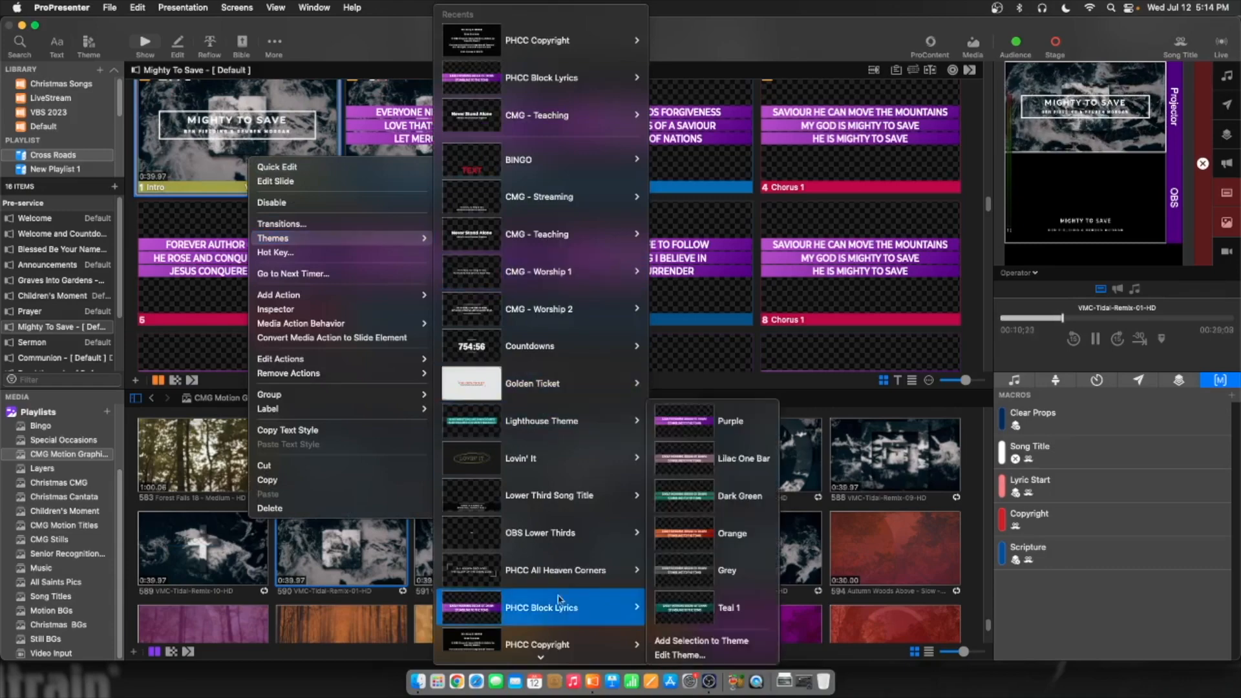
pyautogui.scroll(-2, 578, 610)
pyautogui.scroll(-5, 579, 612)
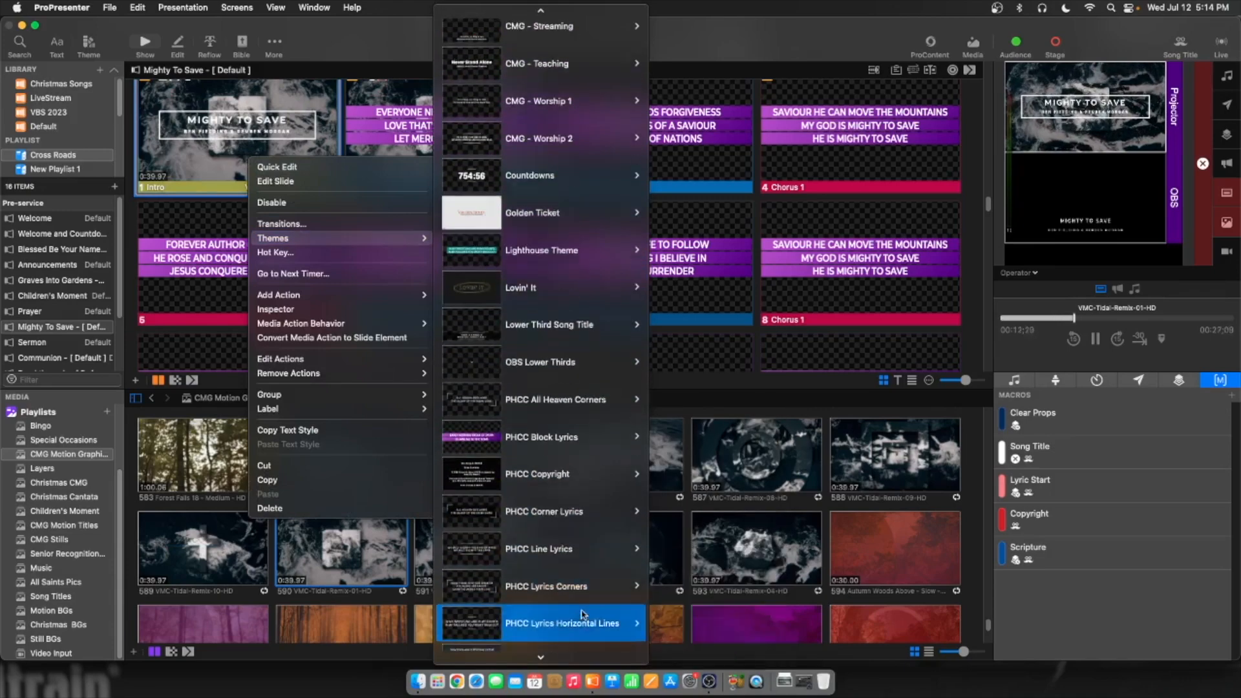
pyautogui.moveTo(582, 612)
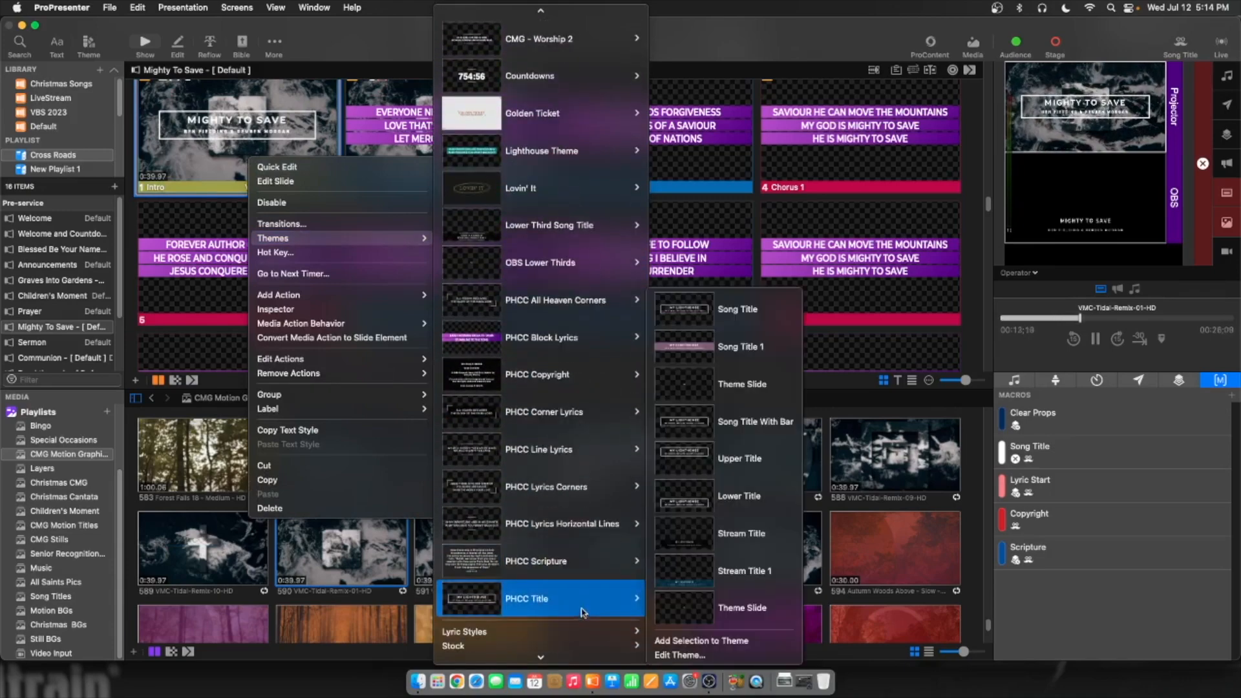
pyautogui.click(770, 426)
pyautogui.click(276, 135)
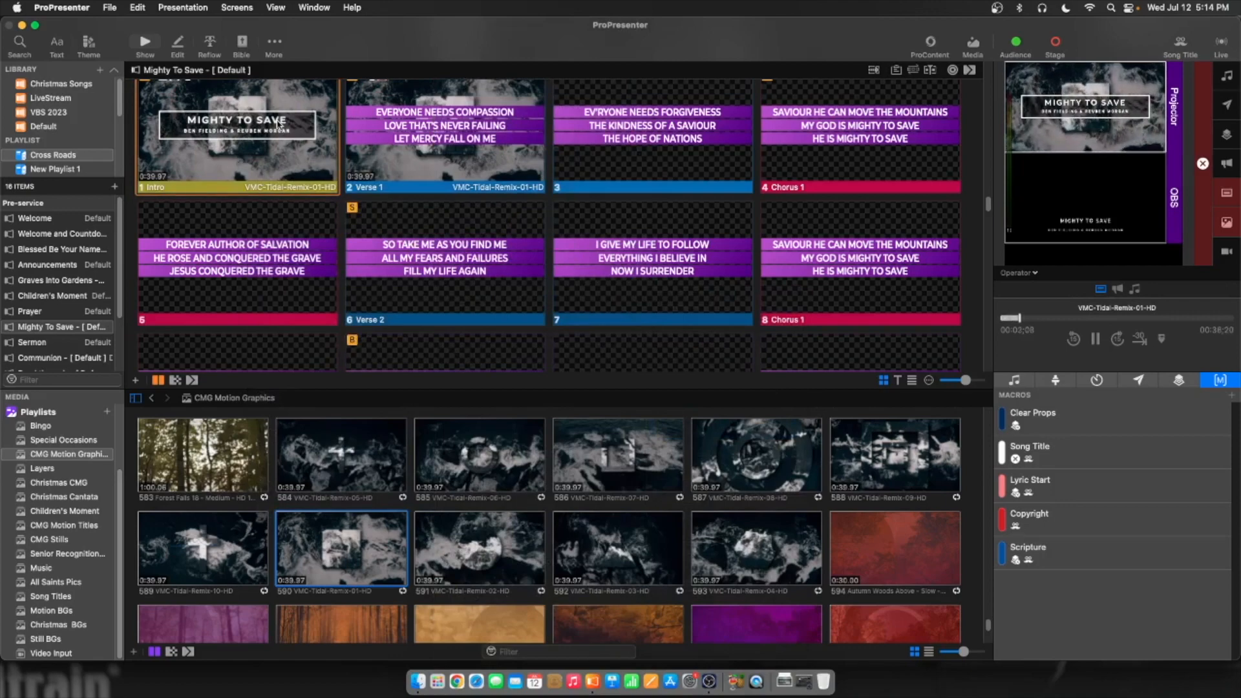
# Review the Mighty To Save slides from Intro to Ending and continue through the playlist to the Breakthrough slides
pyautogui.scroll(2, 430, 200)
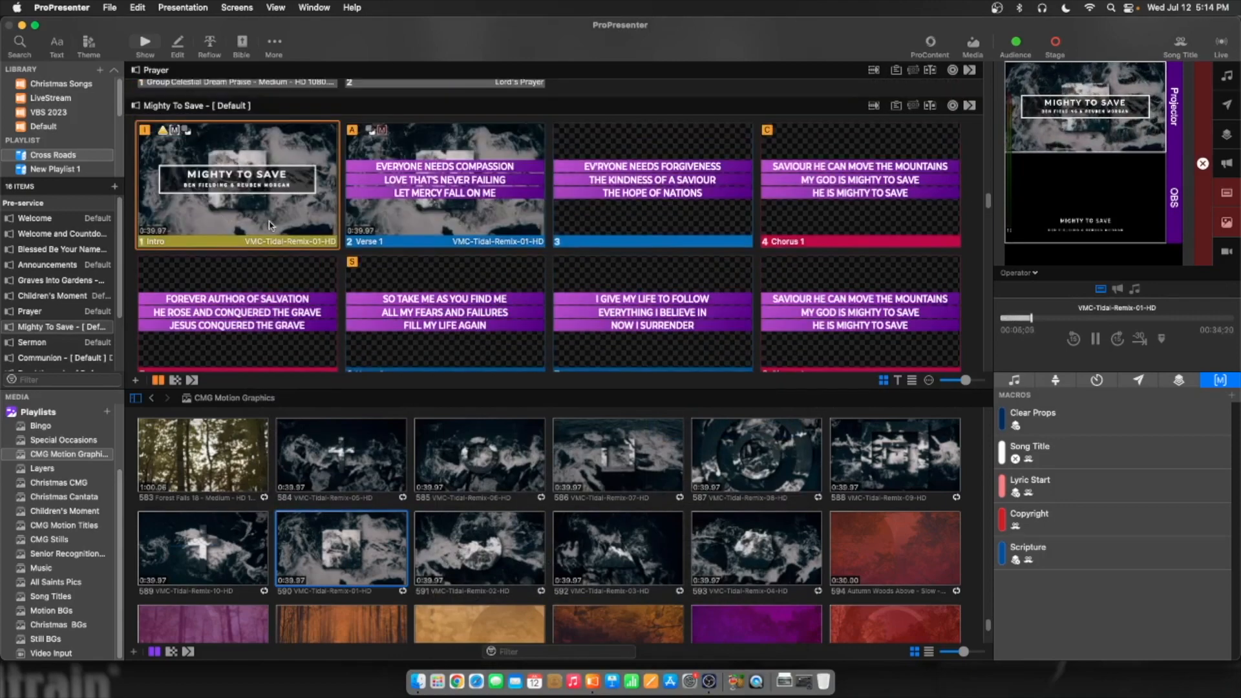
pyautogui.scroll(-1, 270, 225)
pyautogui.scroll(-10, 401, 219)
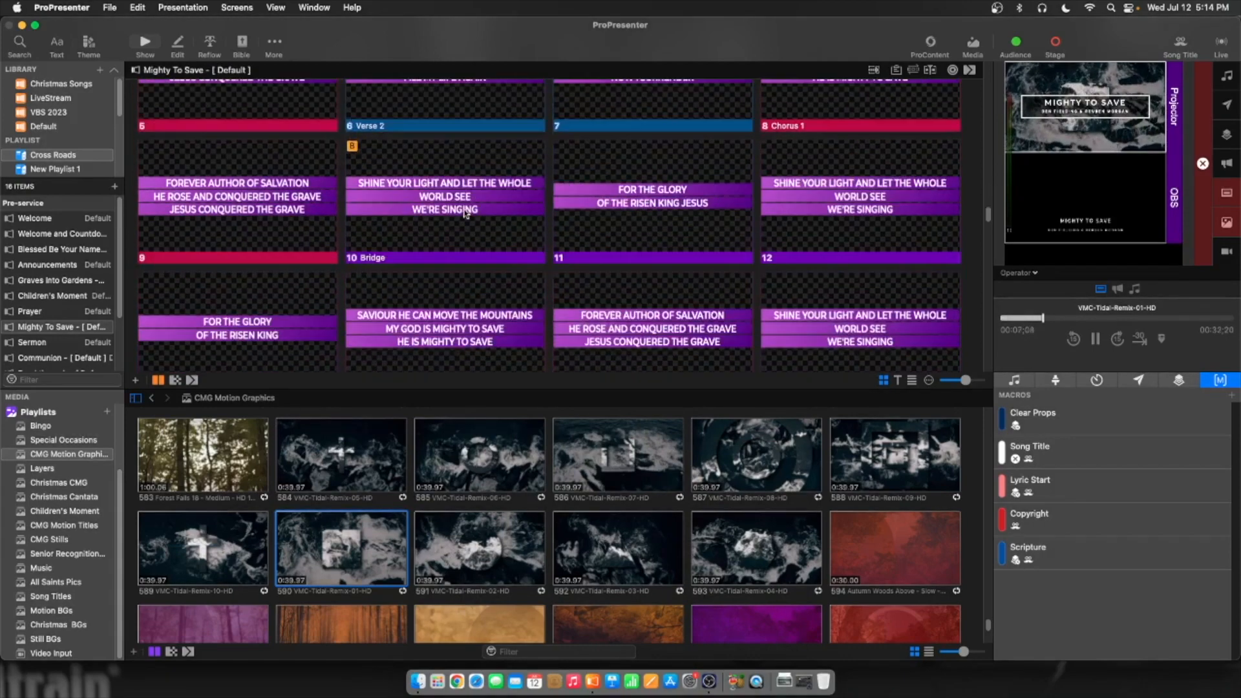
pyautogui.scroll(-3, 465, 213)
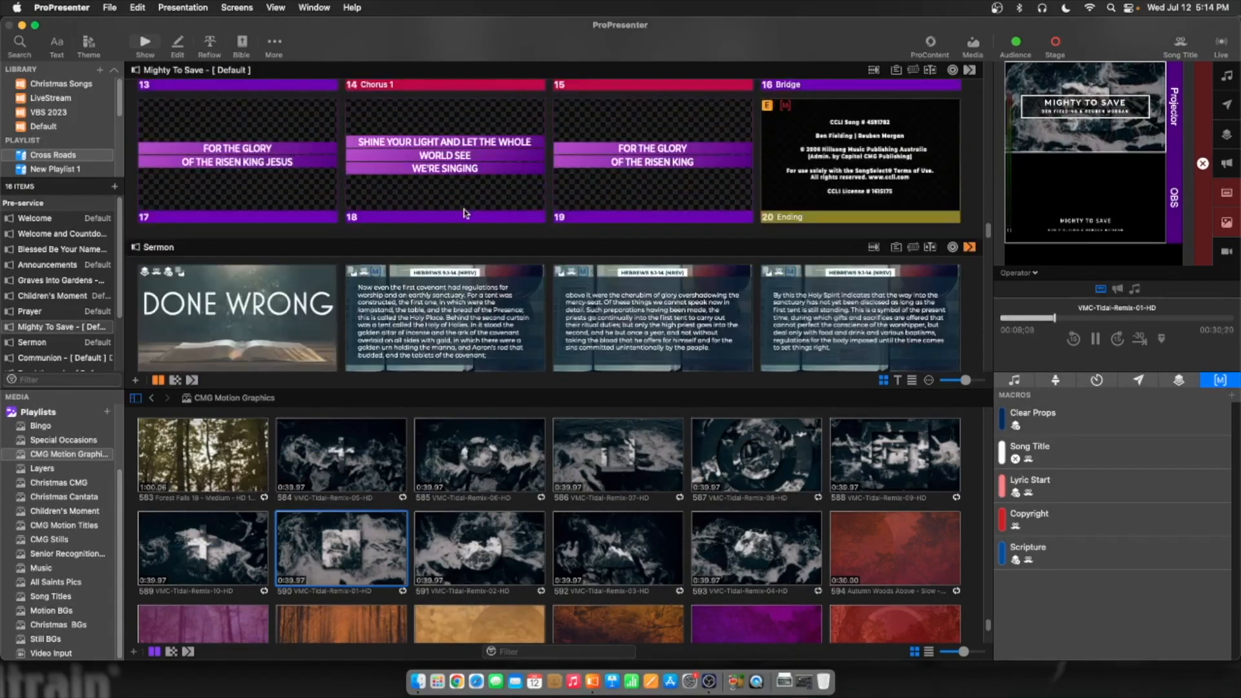
pyautogui.scroll(-5, 326, 188)
pyautogui.scroll(5, 388, 213)
pyautogui.scroll(-5, 448, 230)
pyautogui.scroll(-8, 448, 230)
pyautogui.scroll(3, 448, 229)
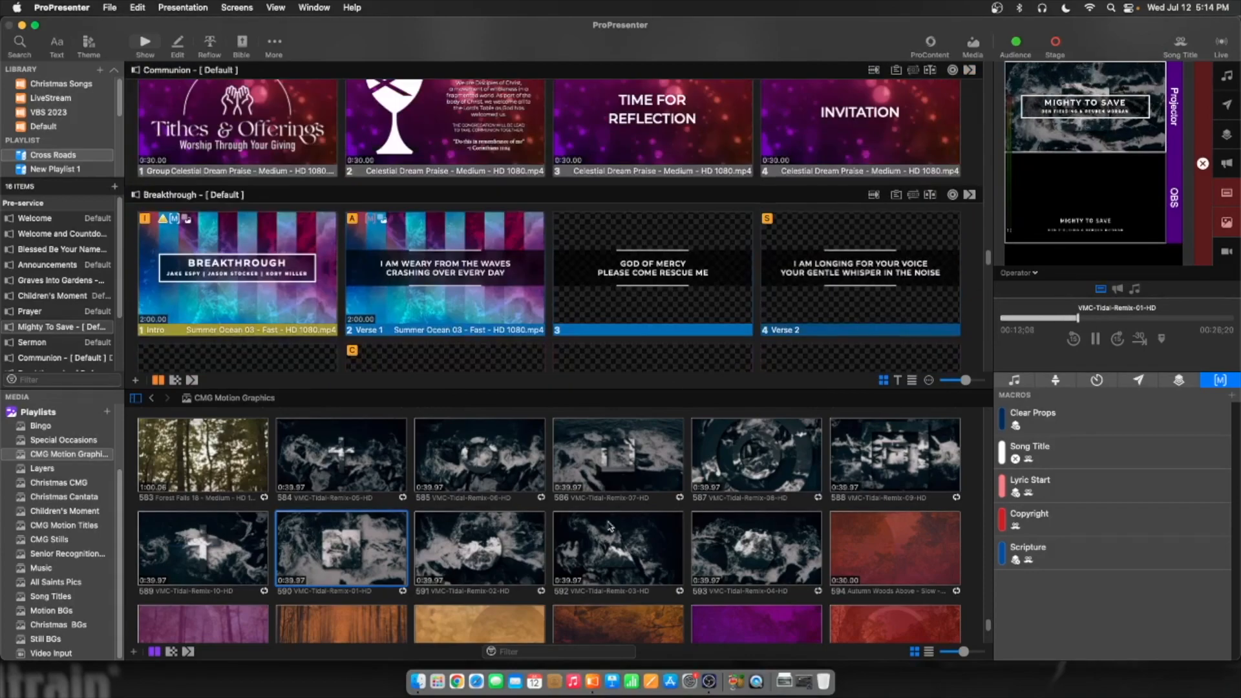
# Set Celestial Dream Calm - Slow from CMG Motion Graphics as the background of Breakthrough's Intro and Verse 1 slides and send Verse 1 live
pyautogui.scroll(20, 607, 526)
pyautogui.scroll(15, 649, 501)
pyautogui.scroll(-1, 648, 498)
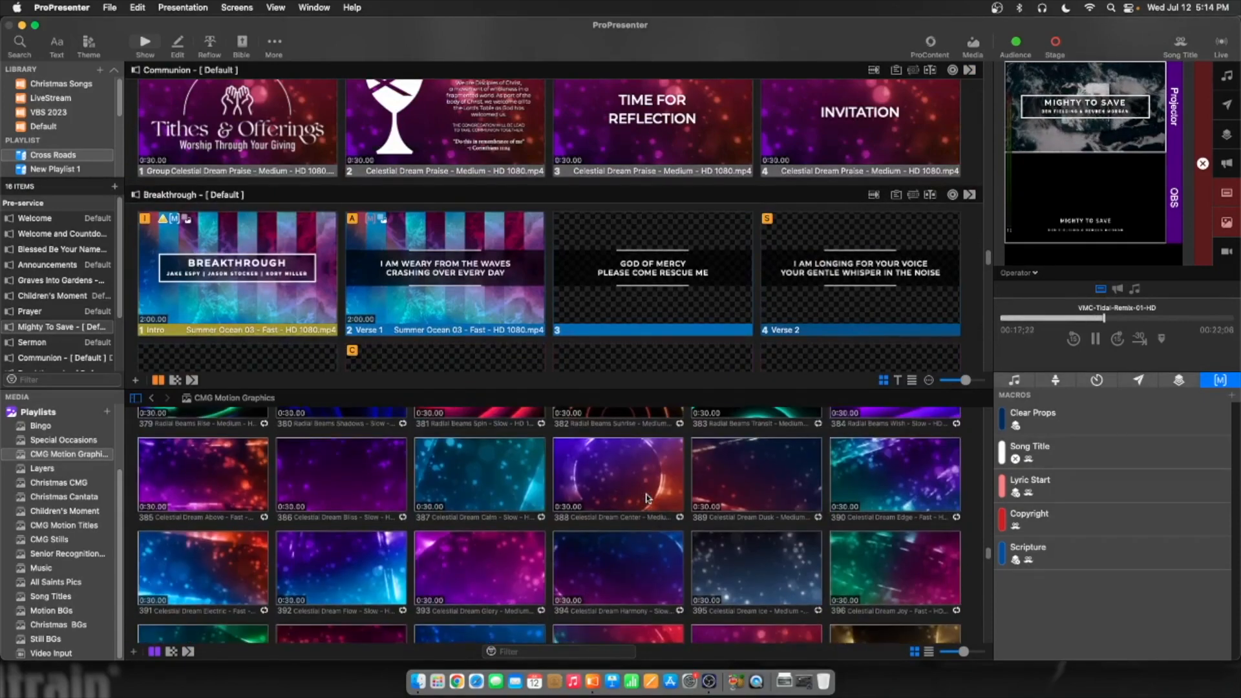
pyautogui.click(495, 480)
pyautogui.moveTo(498, 478); pyautogui.dragTo(235, 285)
pyautogui.moveTo(493, 501); pyautogui.dragTo(439, 310)
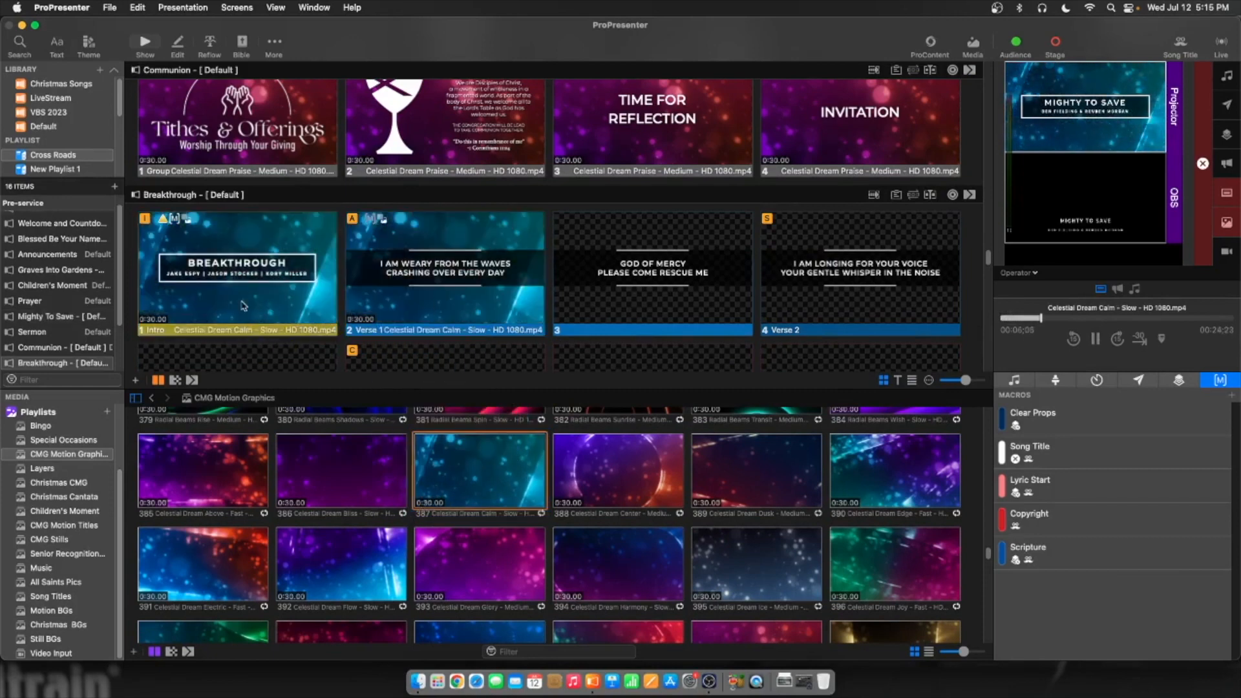
pyautogui.click(278, 304)
pyautogui.click(426, 302)
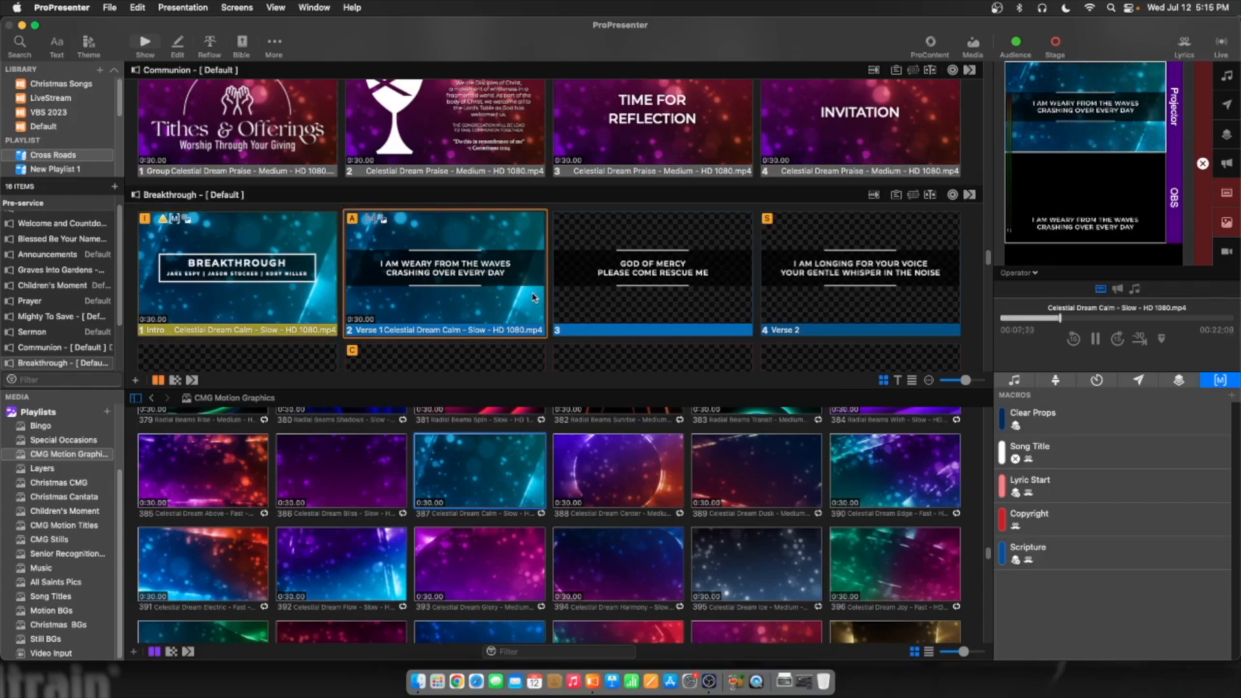
# Look through the theme choices for the Breakthrough Verse 1 slide, including CMG - Worship 1 and the full CMG - Teaching set
pyautogui.rightClick(465, 275)
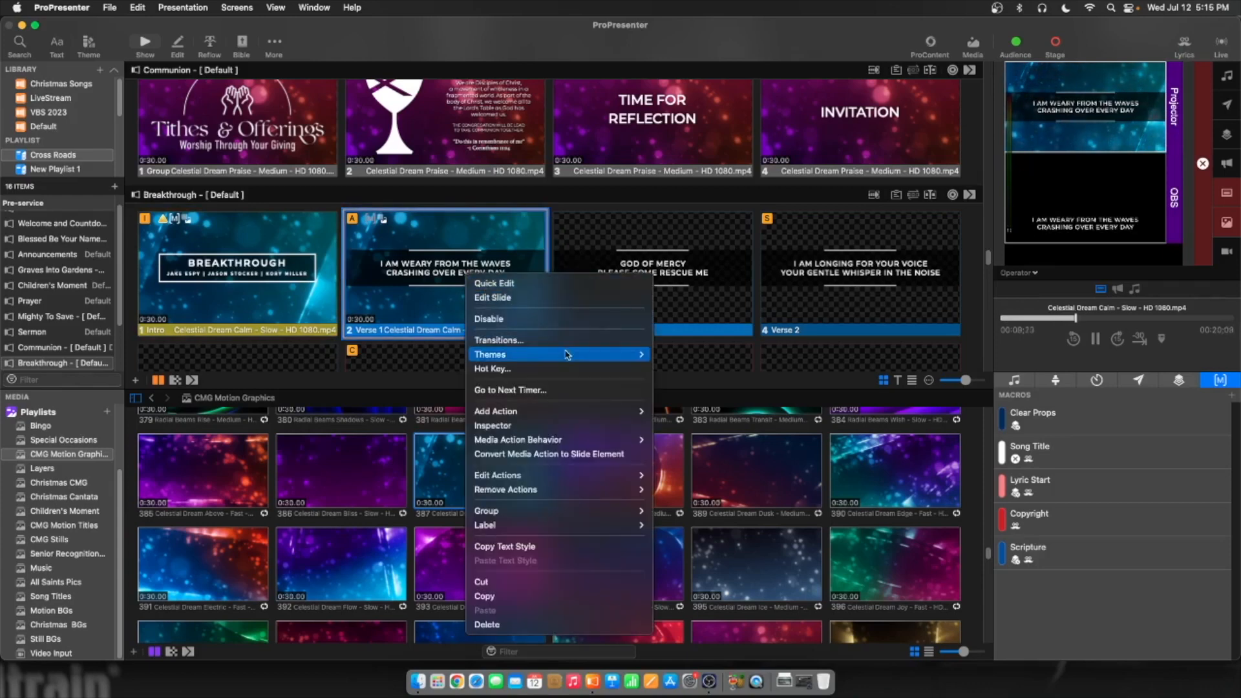
pyautogui.moveTo(566, 354)
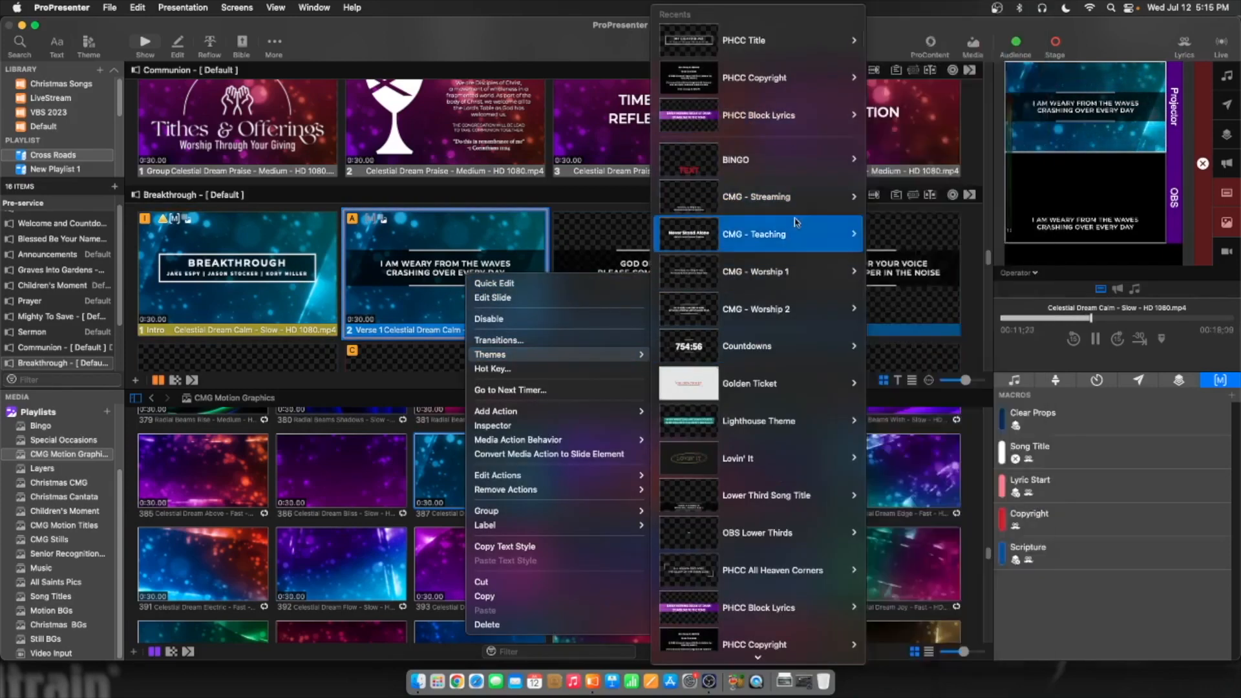
pyautogui.moveTo(776, 321)
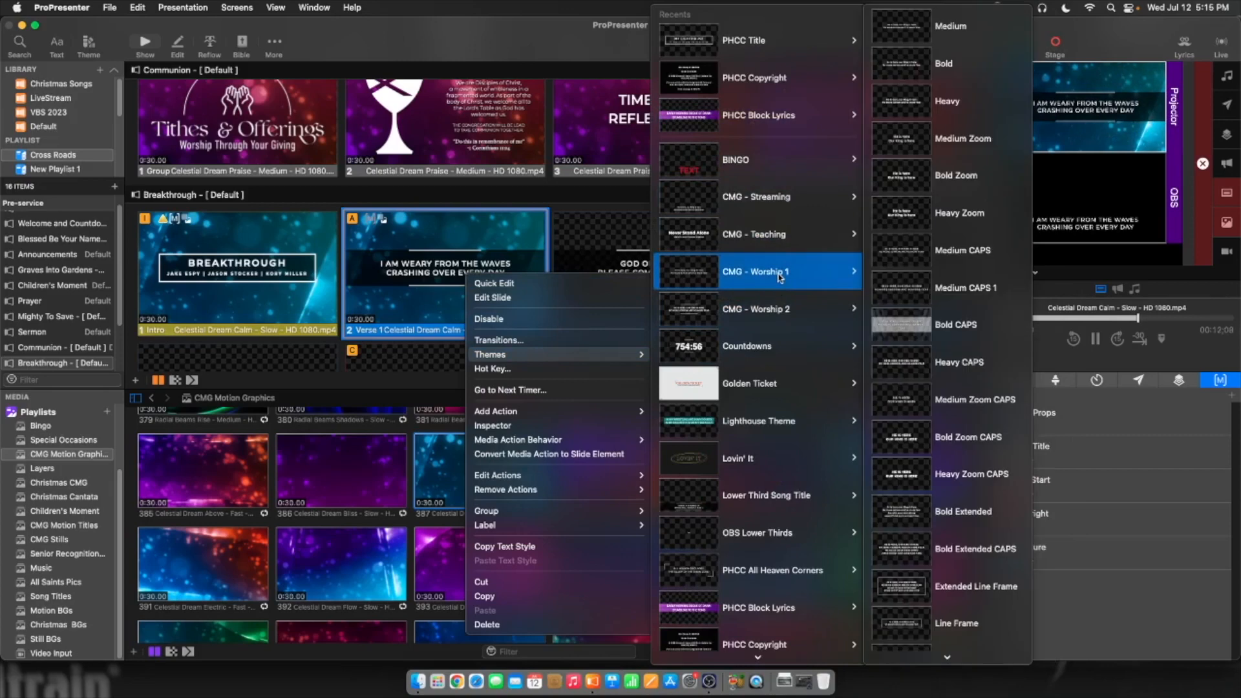
pyautogui.moveTo(780, 231)
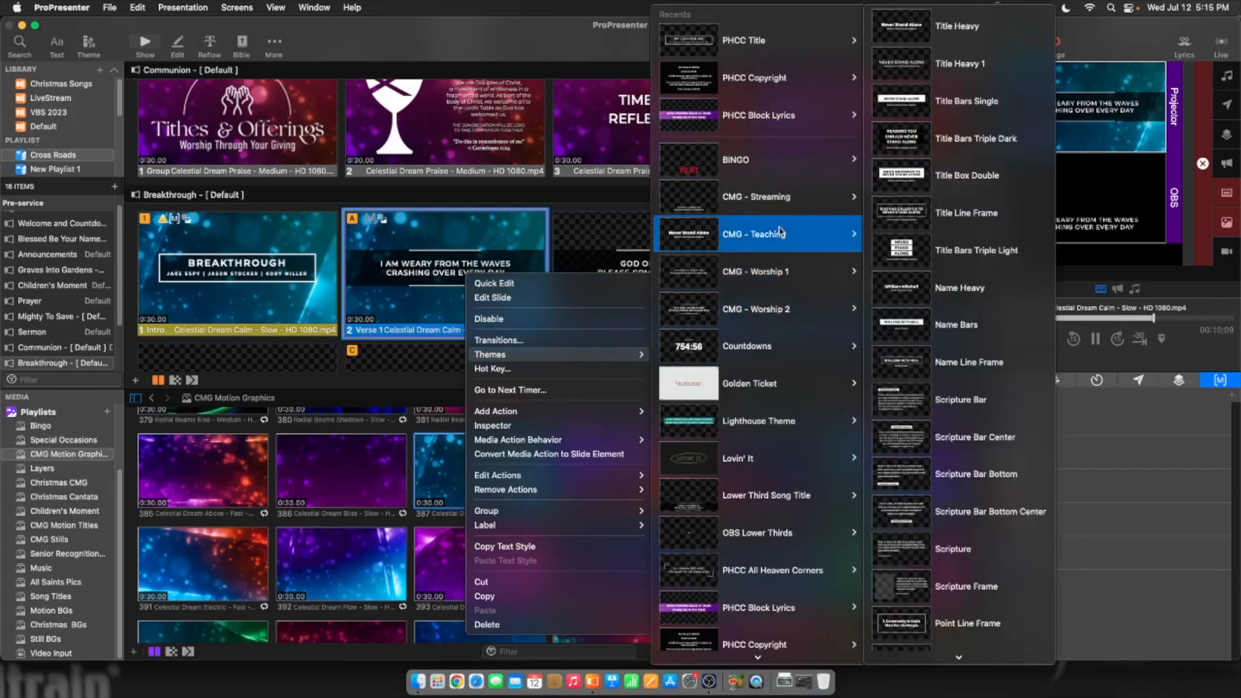
pyautogui.scroll(-1, 956, 394)
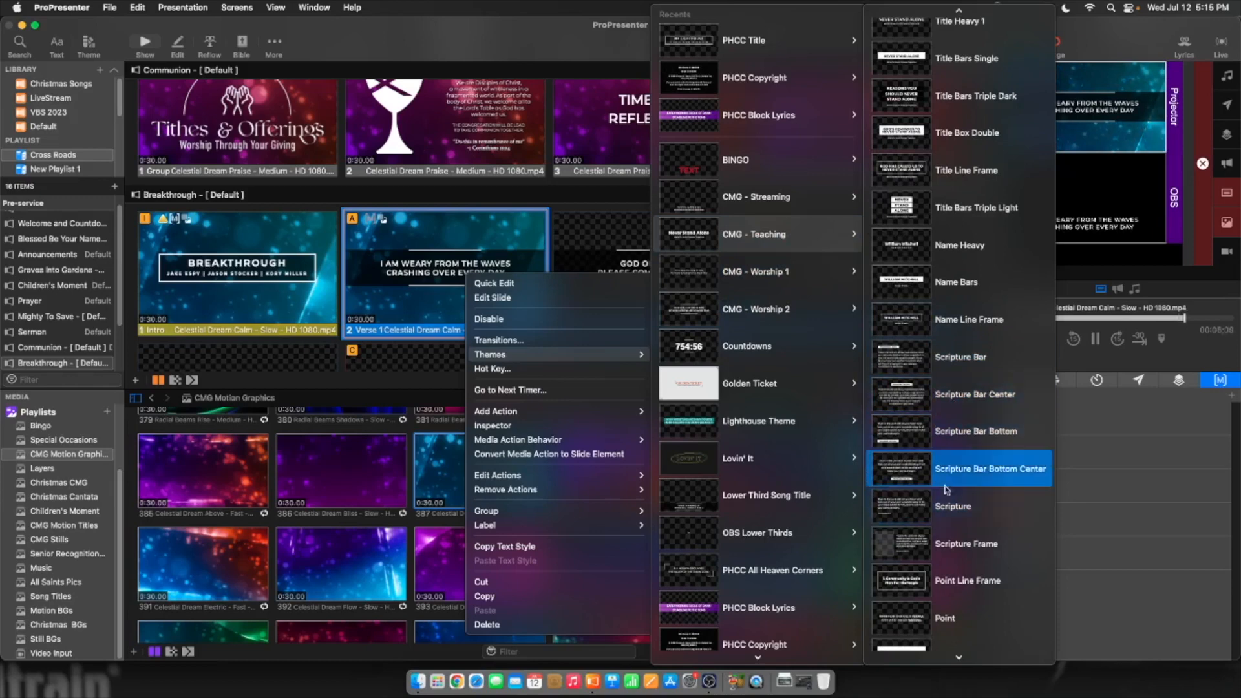
pyautogui.scroll(-6, 950, 525)
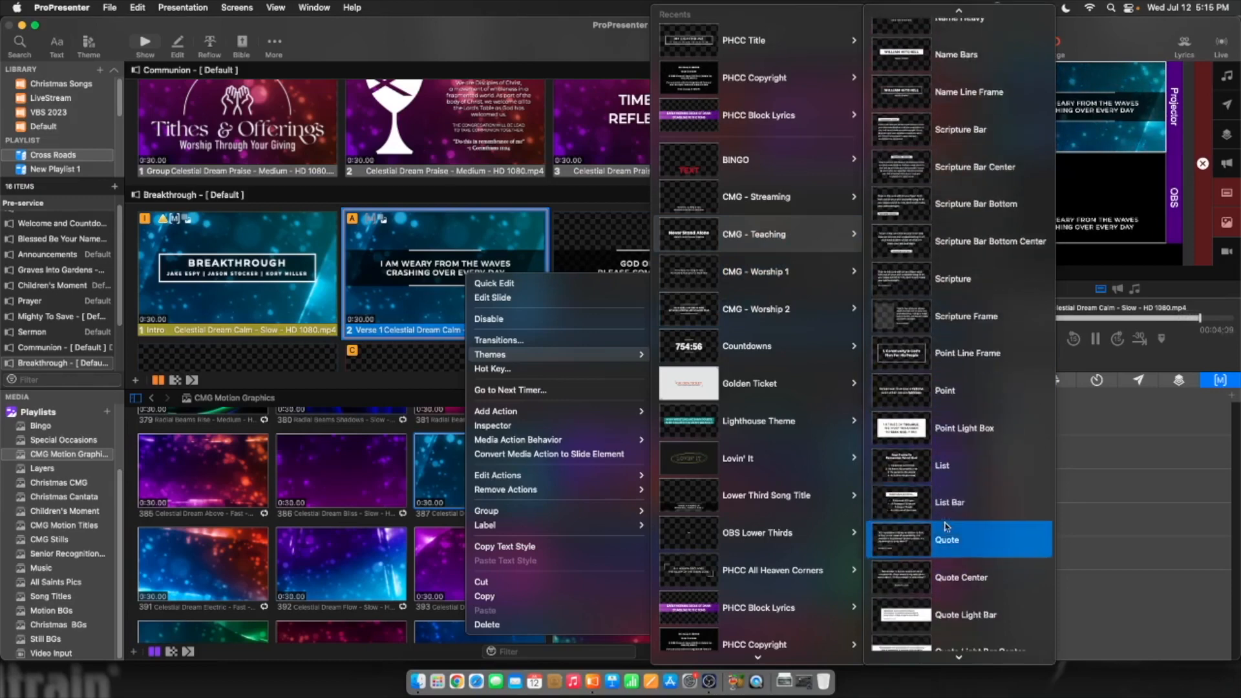
pyautogui.scroll(-2, 969, 569)
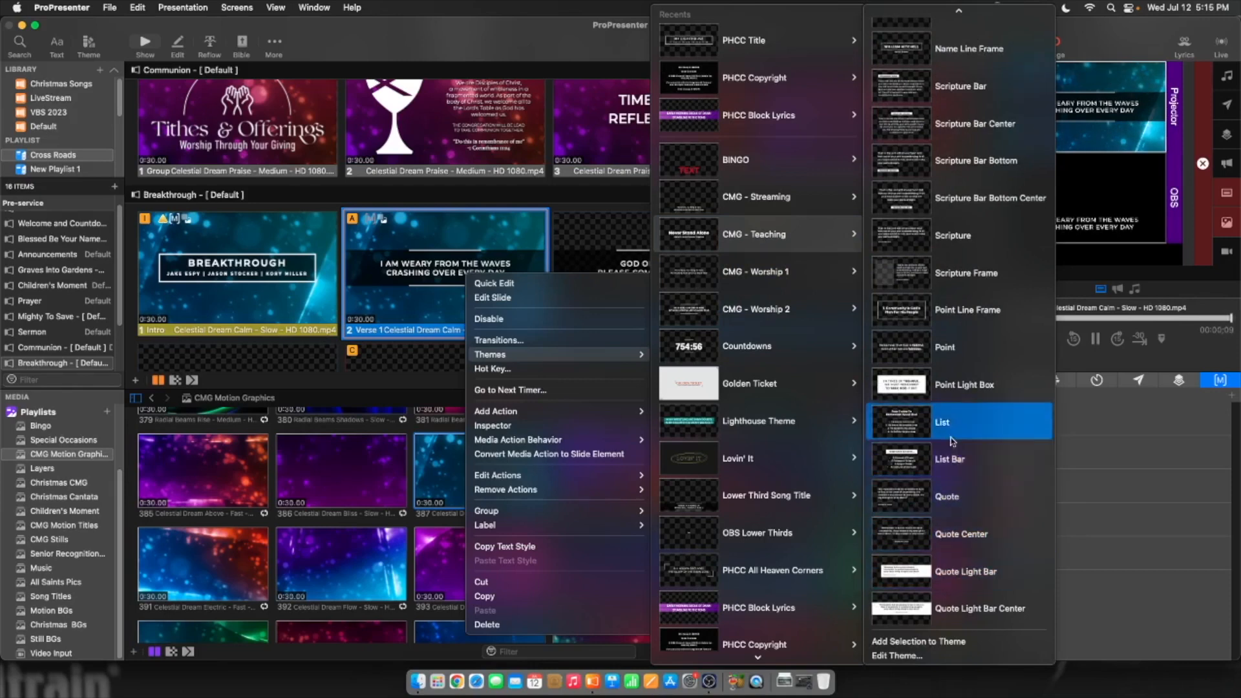
pyautogui.scroll(5, 951, 441)
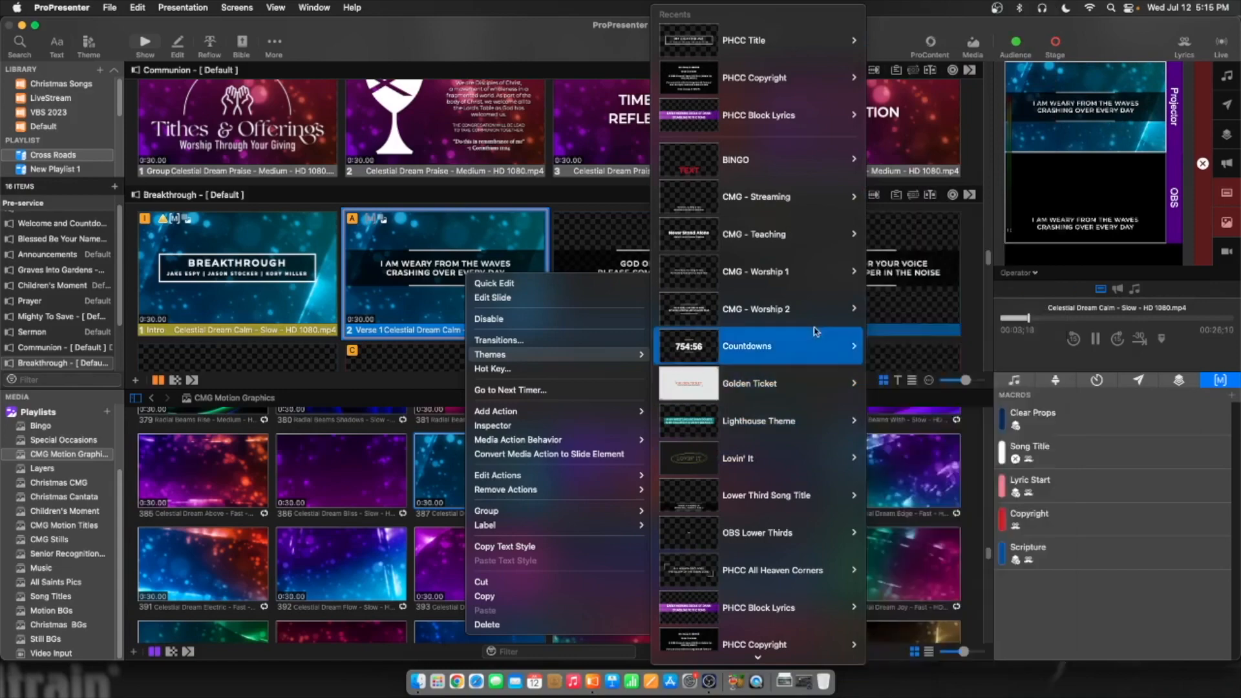
pyautogui.moveTo(806, 272)
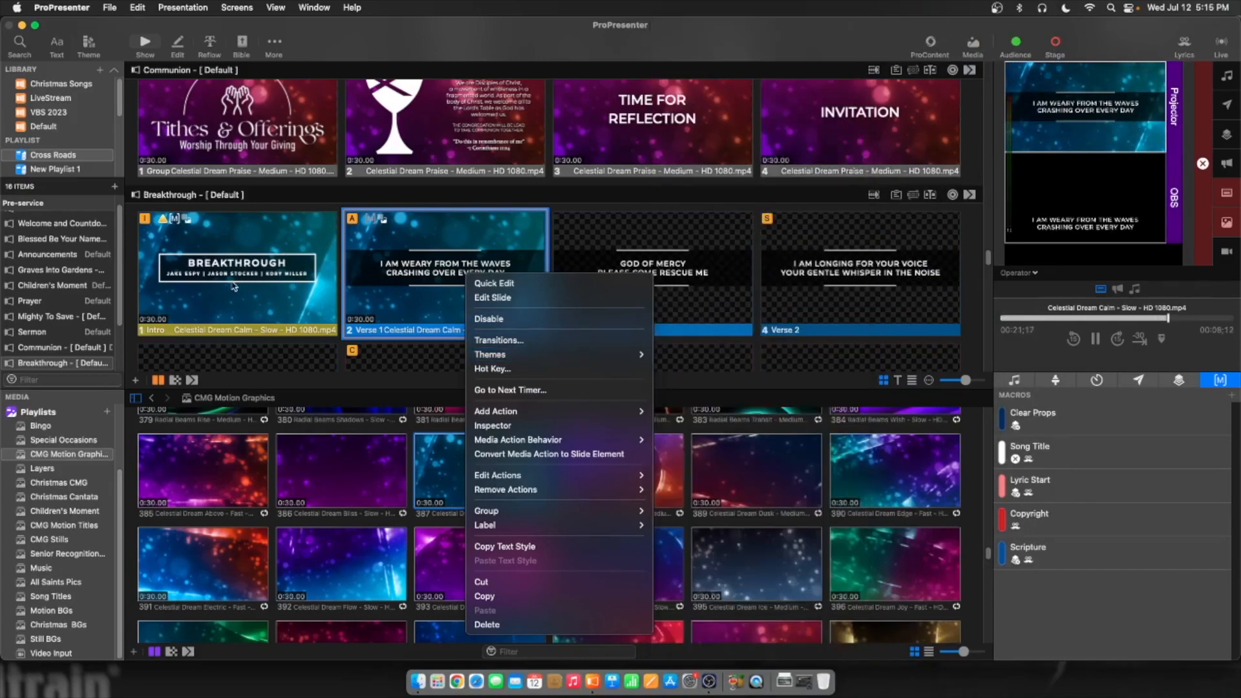
pyautogui.click(232, 284)
# Check the Breakthrough lyric slides for awkward line breaks and send the Verse 3 slide live
pyautogui.keyDown('super'); pyautogui.click(232, 284); pyautogui.keyUp('super')
pyautogui.scroll(-1, 585, 285)
pyautogui.scroll(-3, 586, 286)
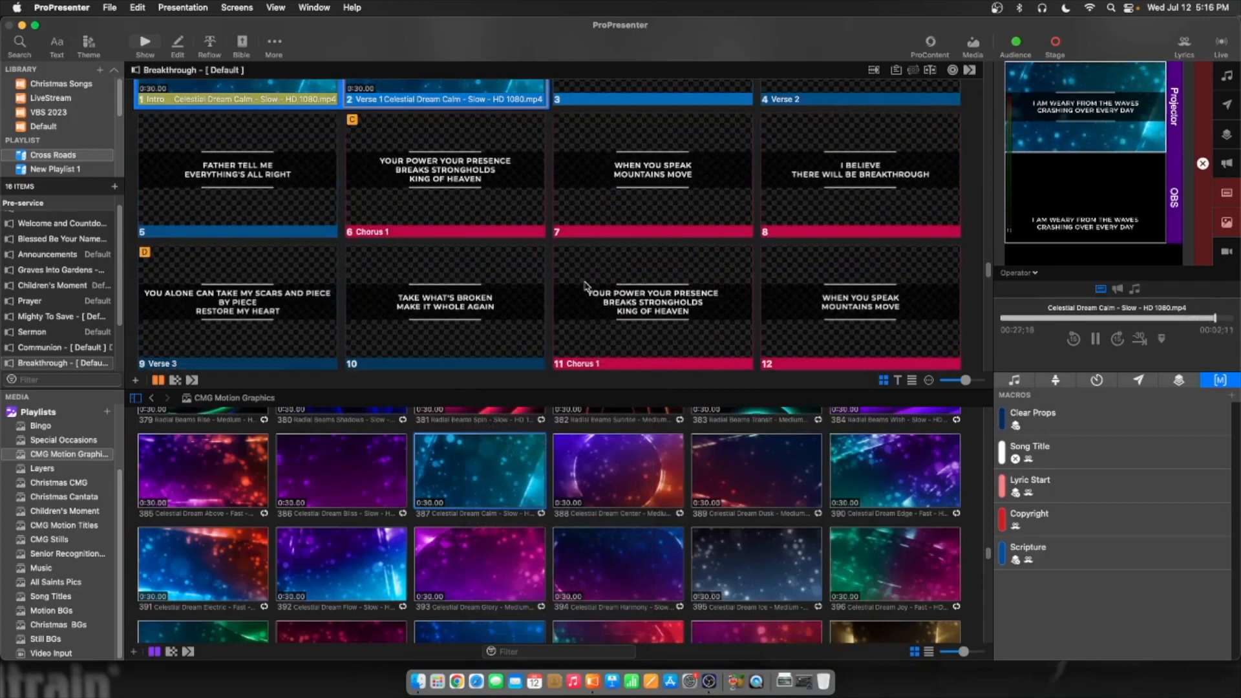
pyautogui.scroll(3, 517, 291)
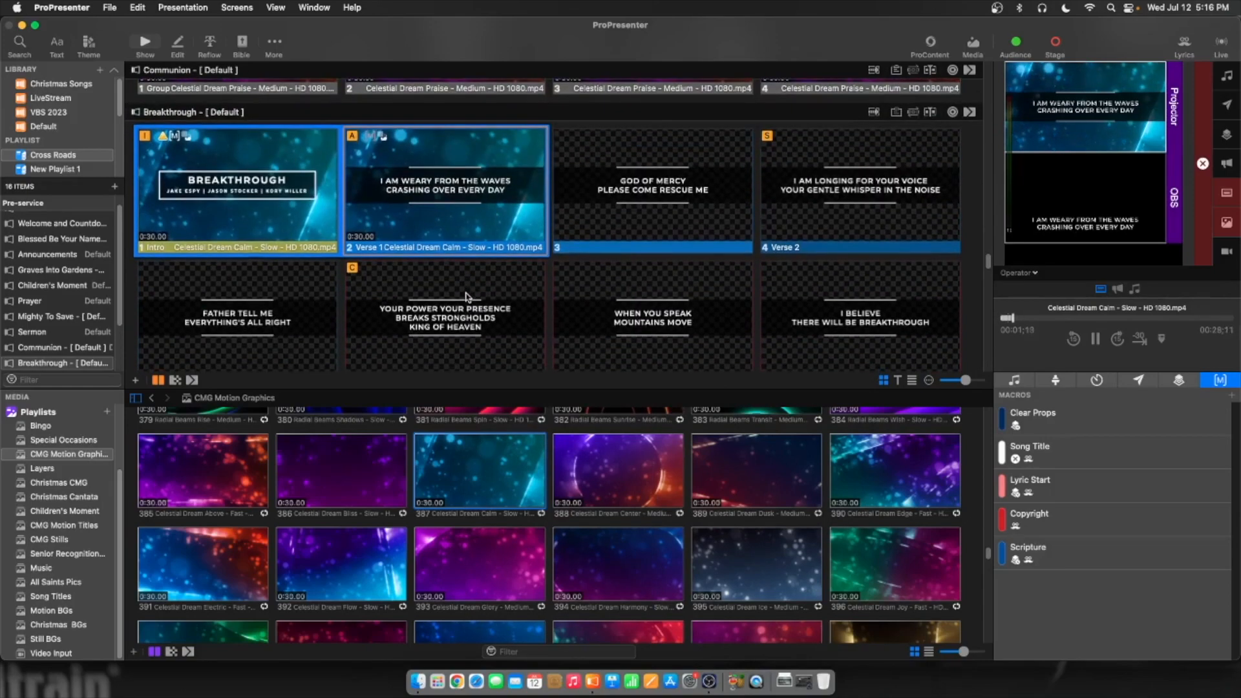
pyautogui.scroll(-2, 467, 297)
pyautogui.scroll(-3, 336, 288)
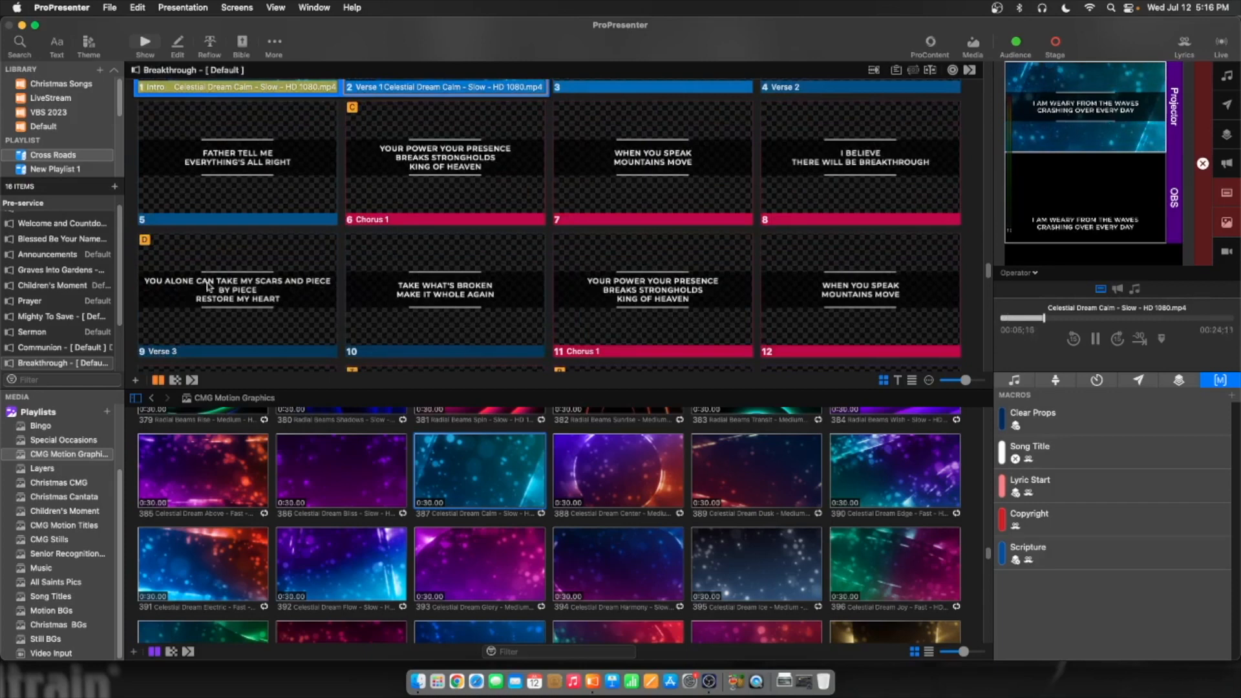
pyautogui.click(256, 309)
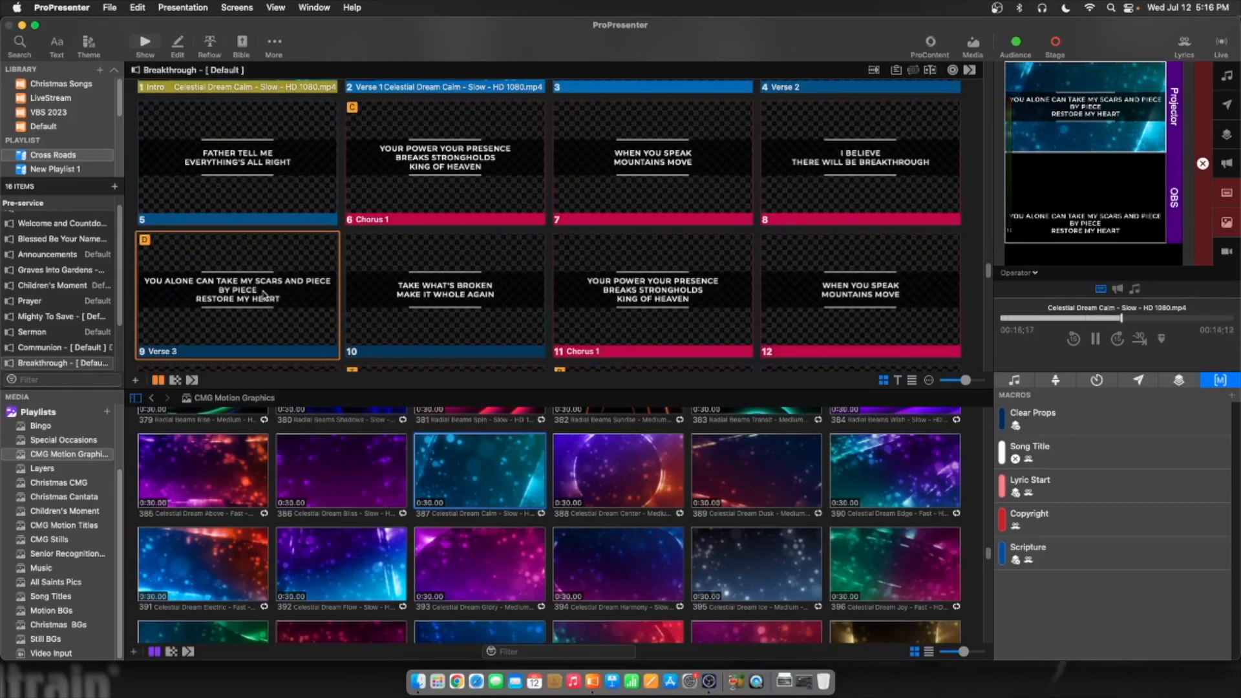
# In the Reflow Editor, break the Verse 3 lyrics after "MY SCARS" and join "RESTORE MY HEART" to "AND PIECE BY PIECE"
pyautogui.click(210, 44)
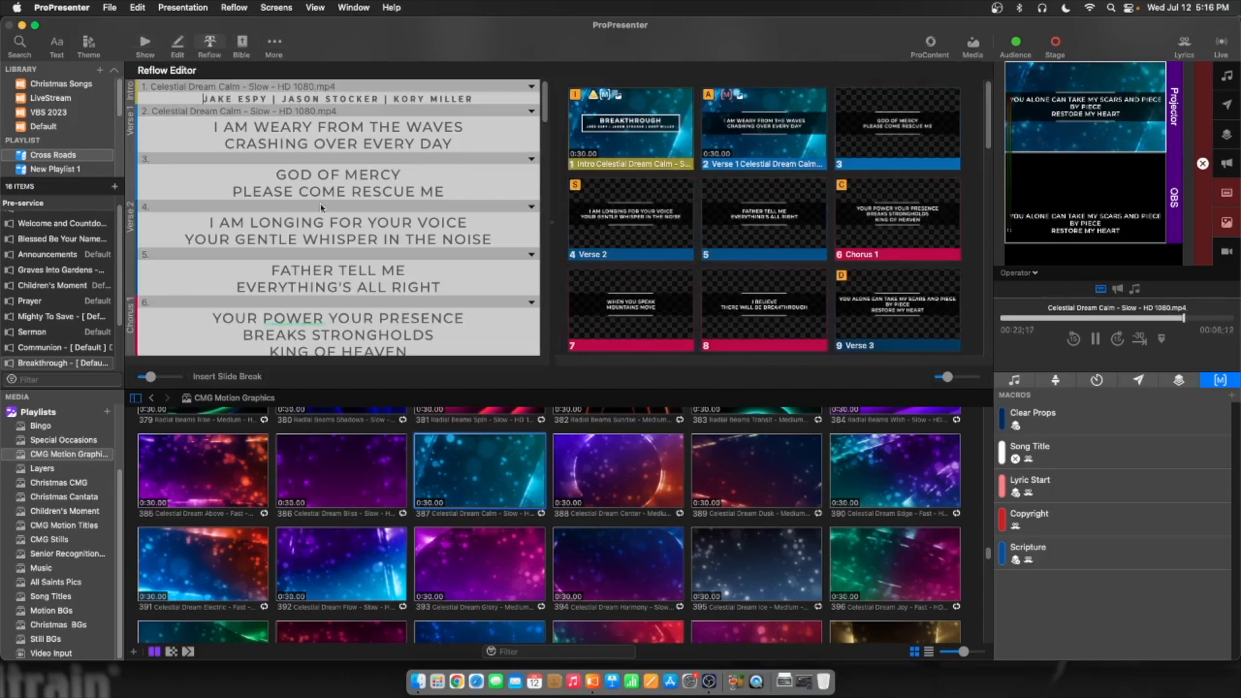
pyautogui.scroll(-3, 382, 326)
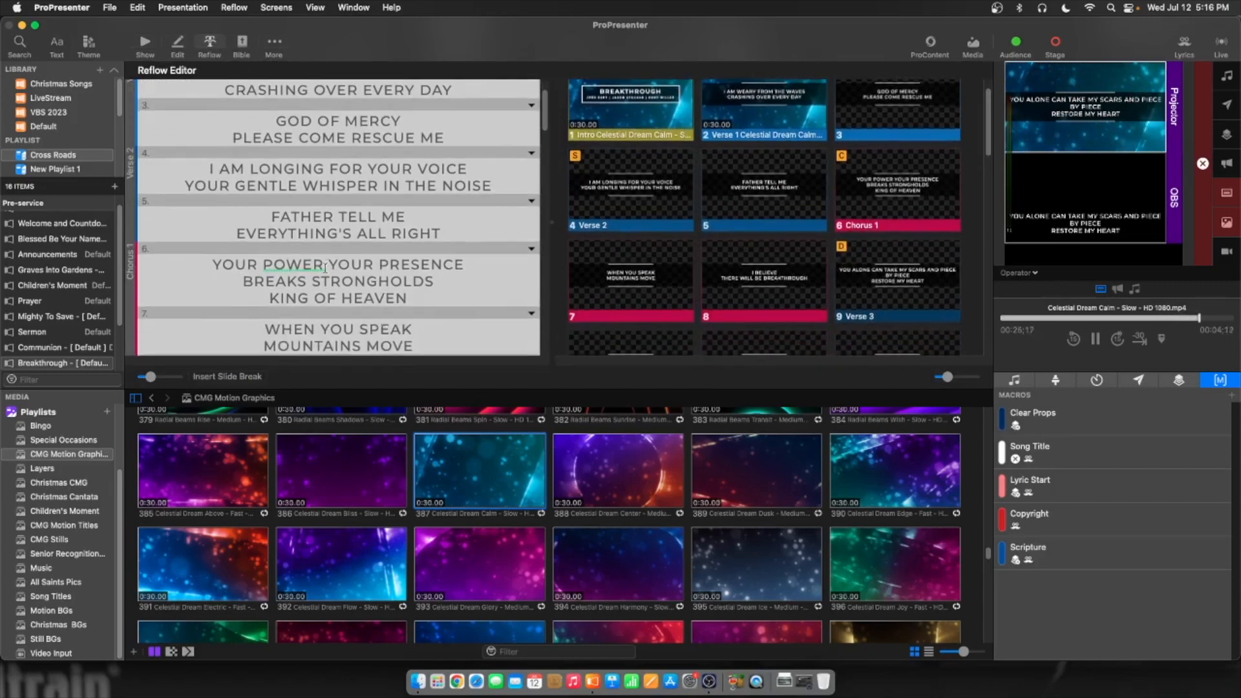
pyautogui.scroll(-8, 325, 266)
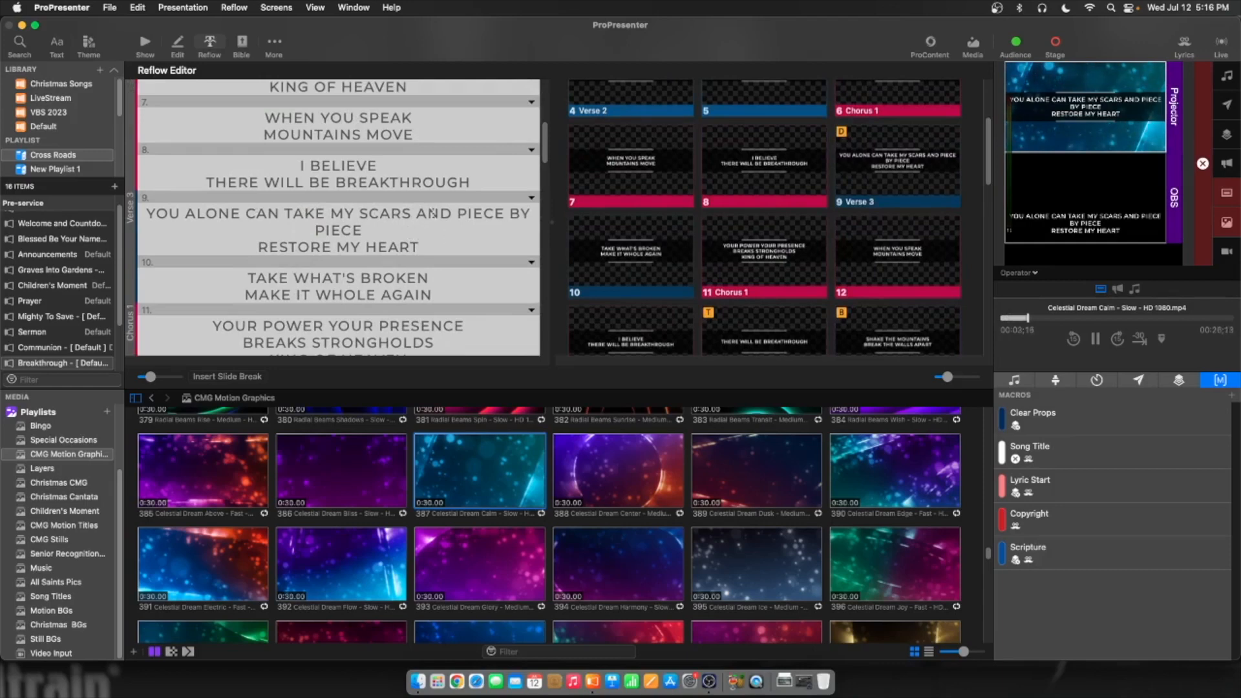
pyautogui.click(418, 214)
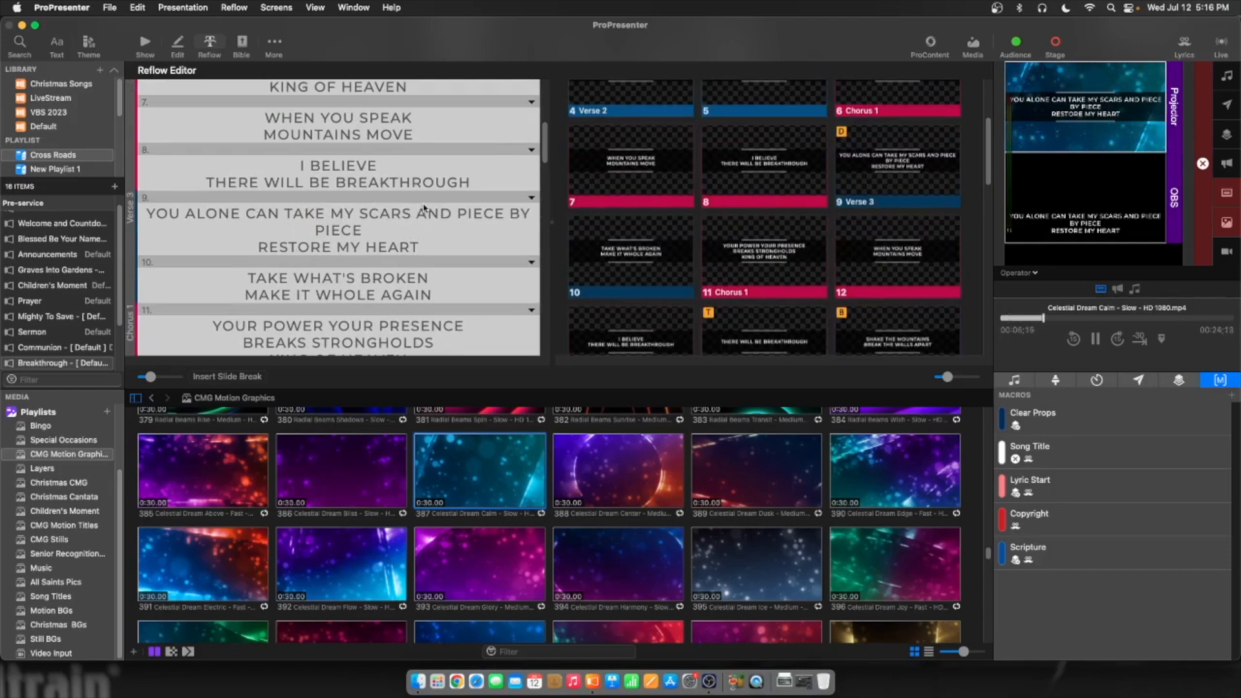
pyautogui.press('Return')
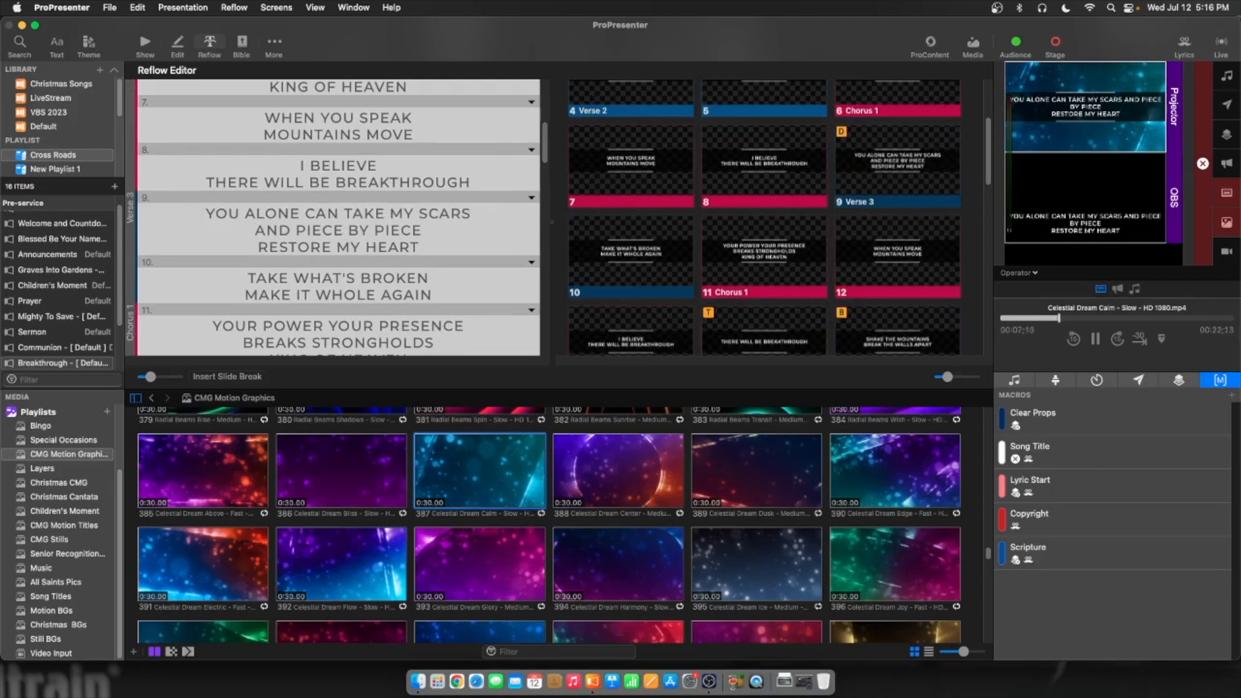
pyautogui.click(260, 248)
pyautogui.press('BackSpace')
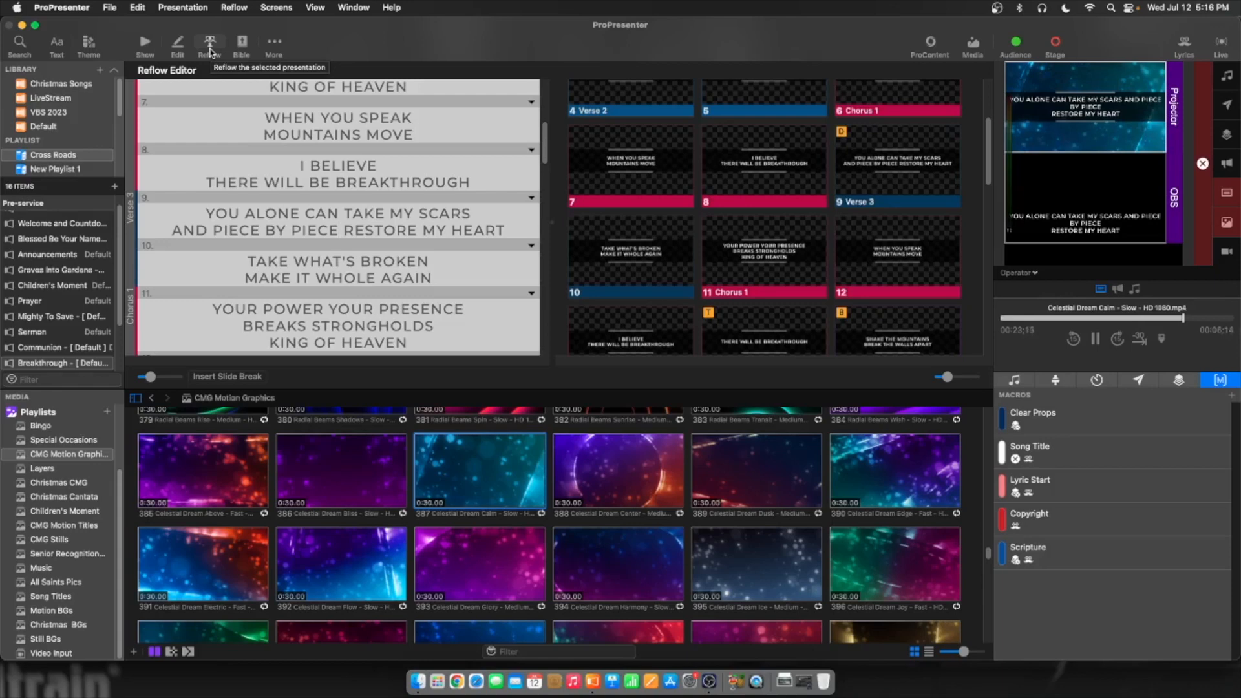
# Undo the Verse 3 line-break edits and leave the Reflow Editor for the slide view
pyautogui.press('Return')
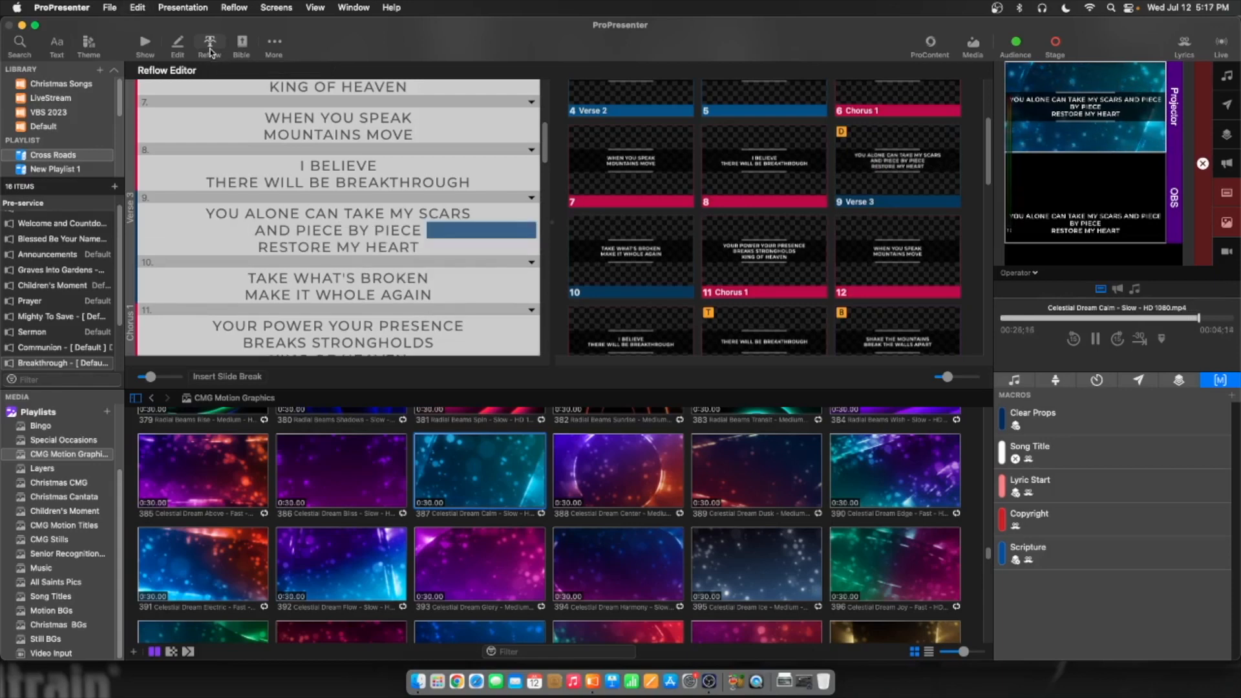
pyautogui.press('BackSpace')
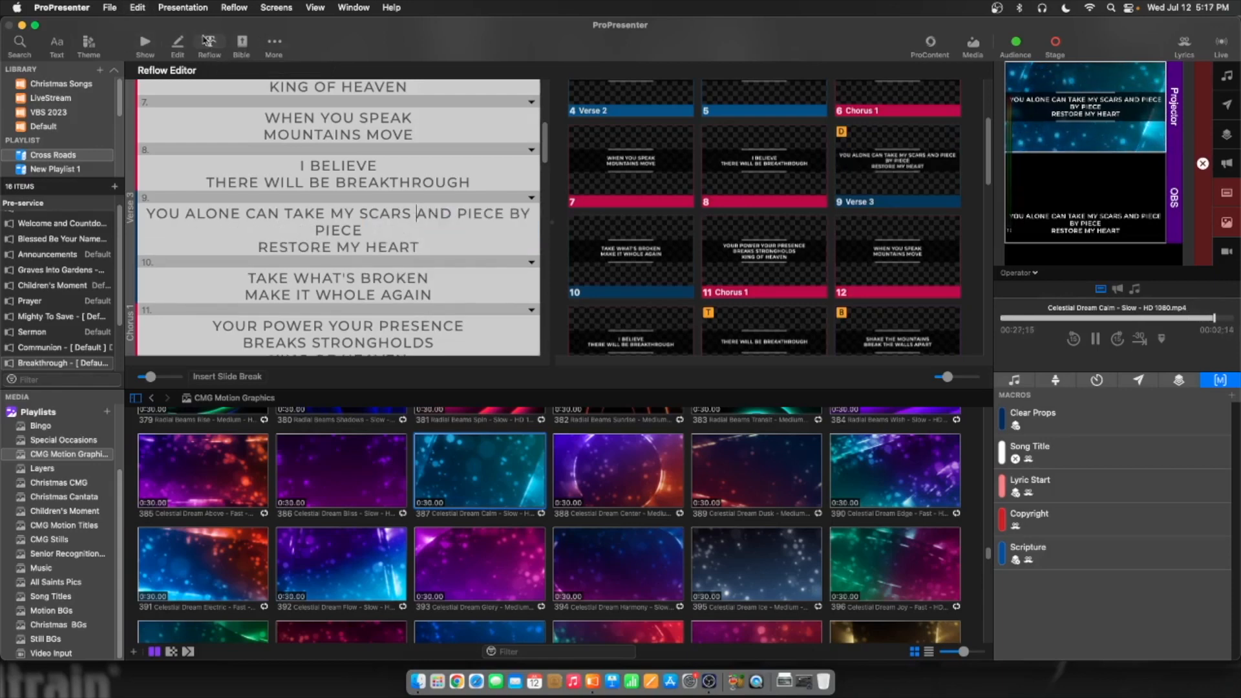
pyautogui.click(143, 43)
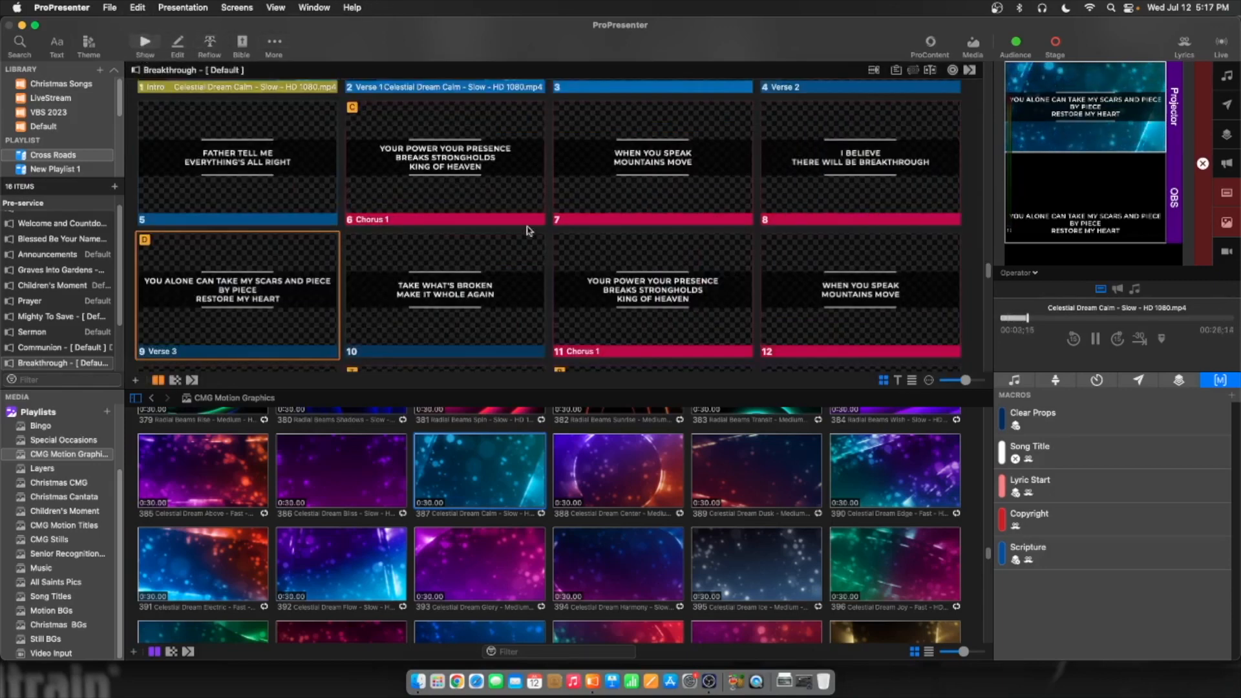
# Quick-edit the Verse 3 slide into two lines, "YOU ALONE CAN TAKE MY SCARS" and "AND PIECE BY PIECE RESTORE MY HEART", and resend it live
pyautogui.rightClick(242, 294)
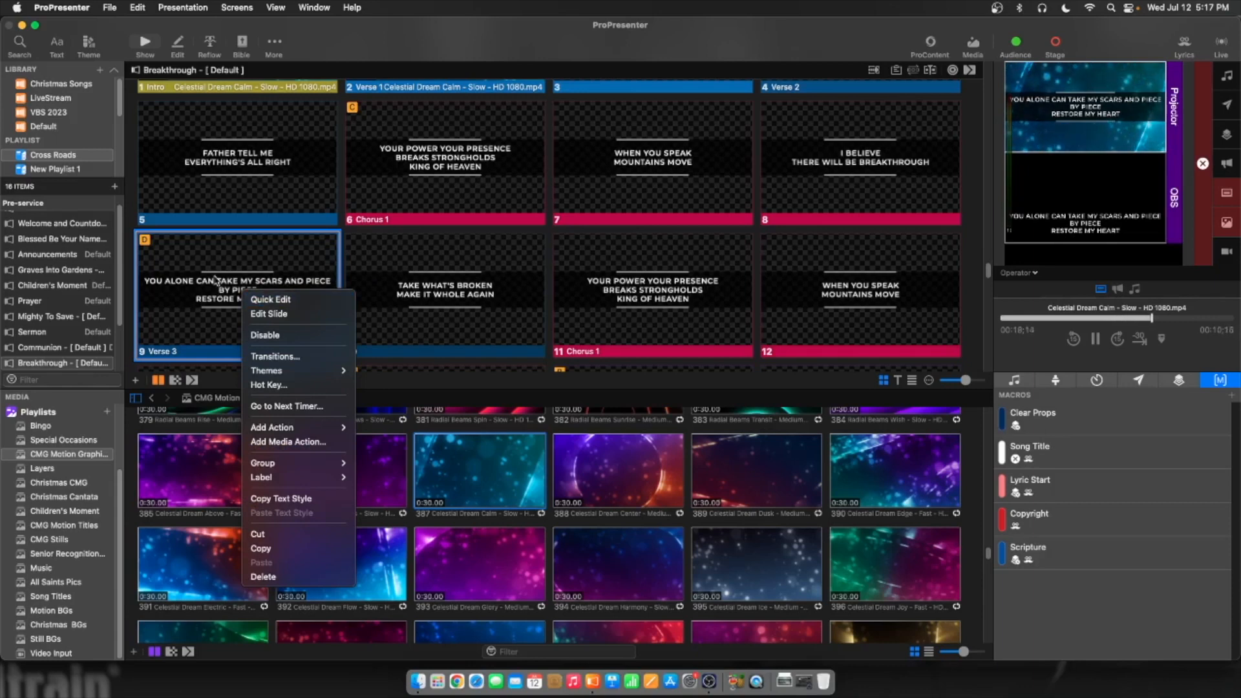
pyautogui.click(271, 301)
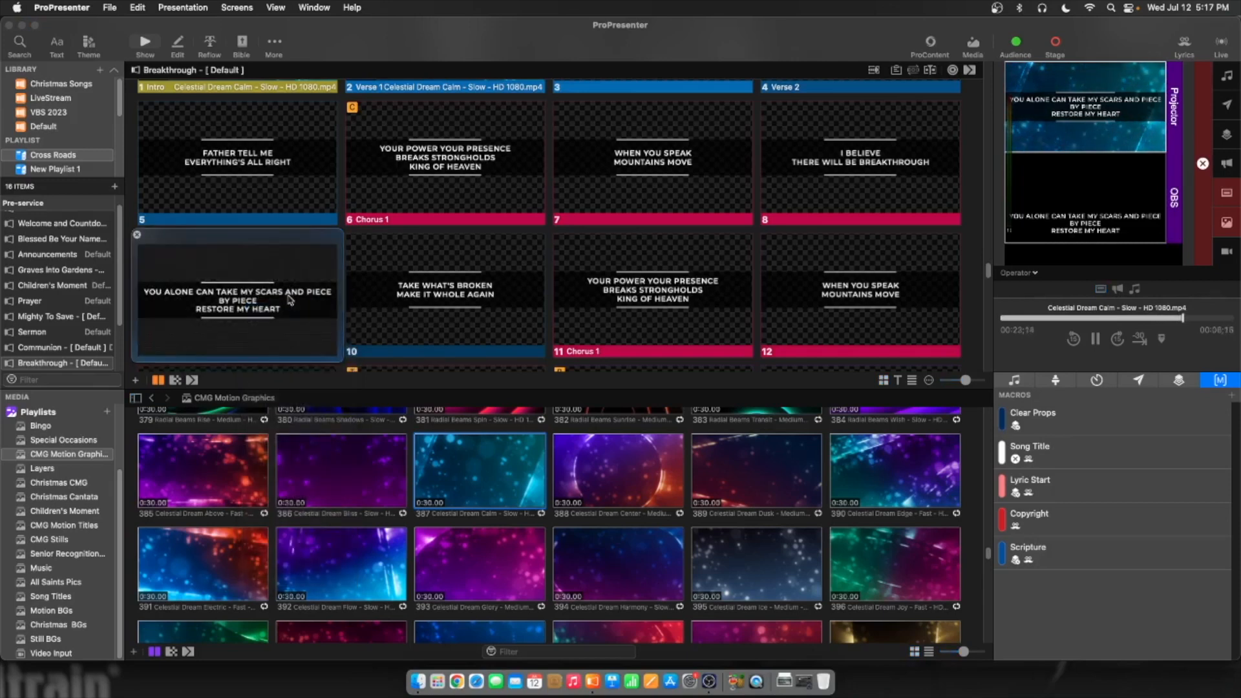
pyautogui.click(283, 292)
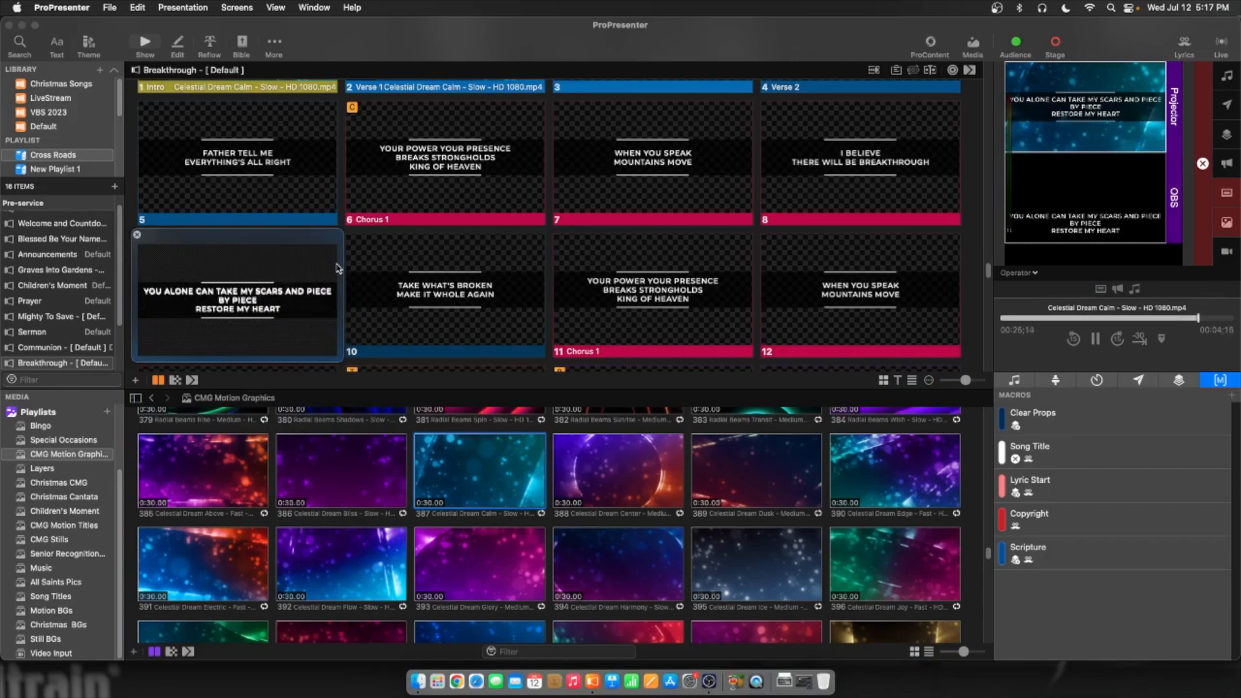
pyautogui.press('Return')
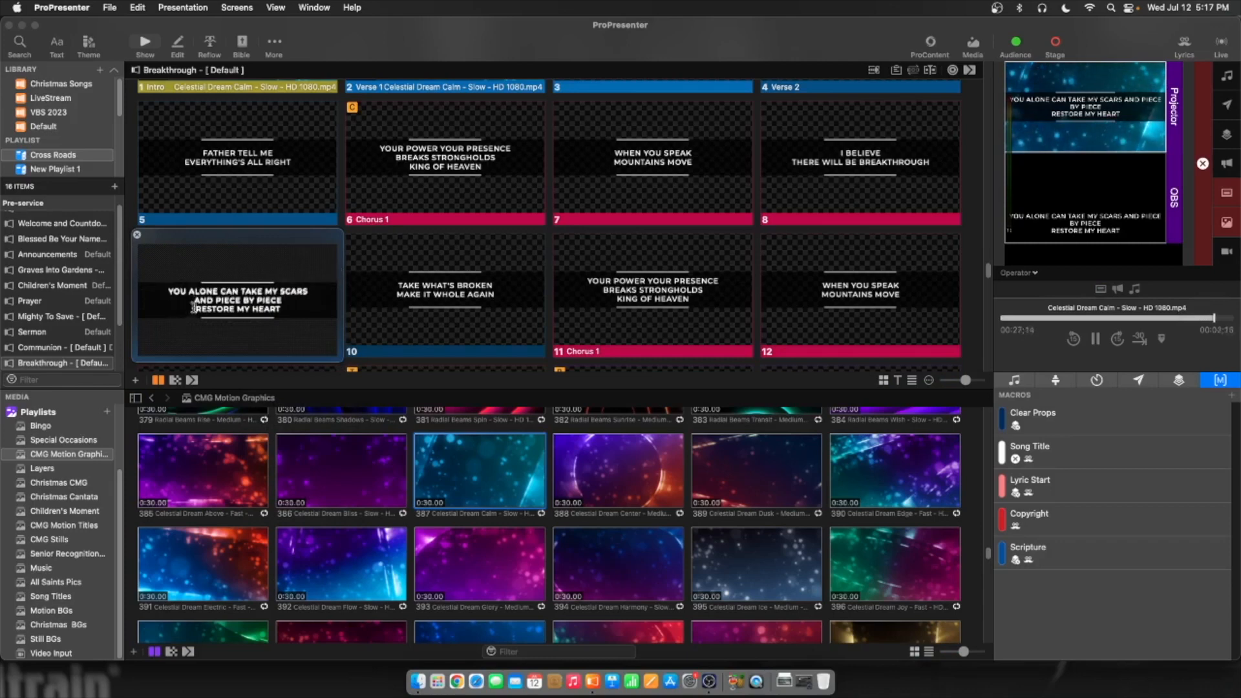
pyautogui.press('BackSpace')
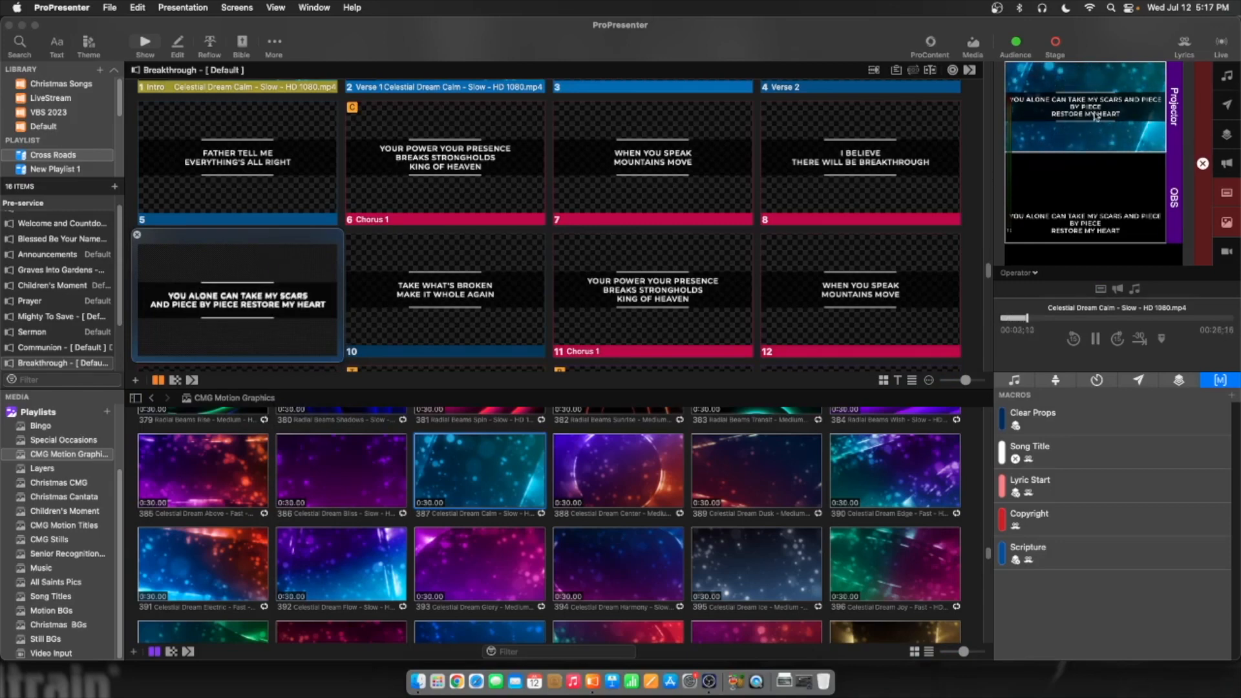
pyautogui.click(137, 235)
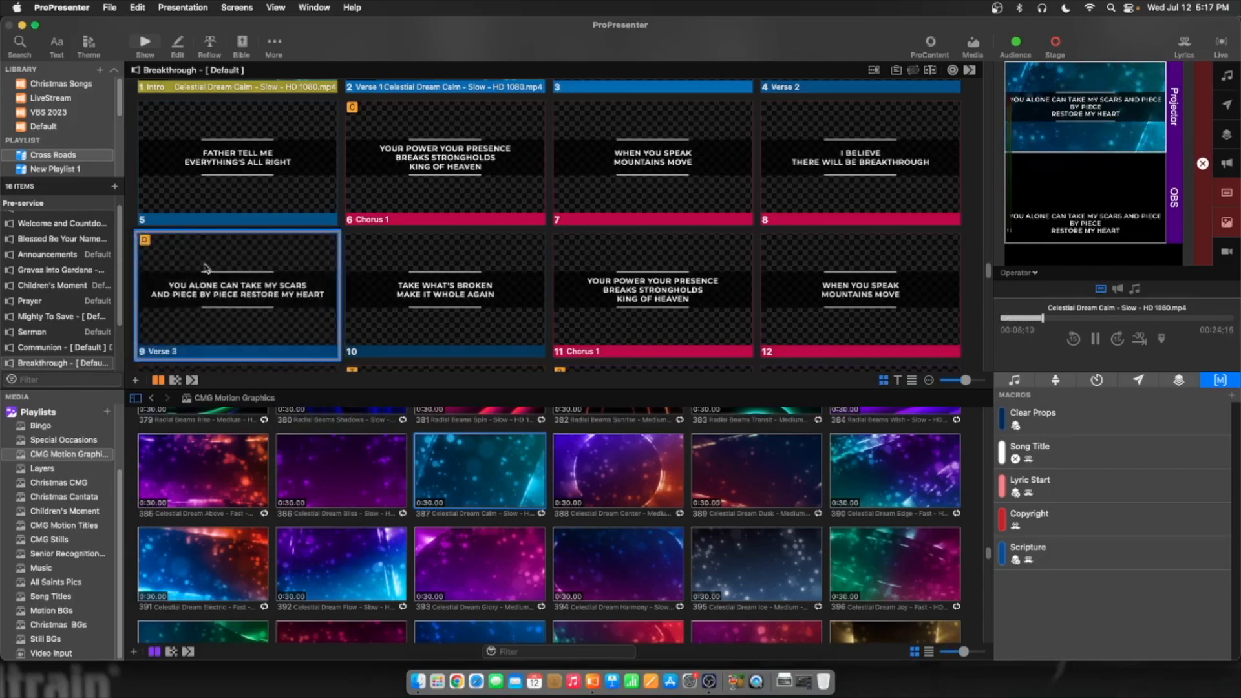
pyautogui.click(259, 313)
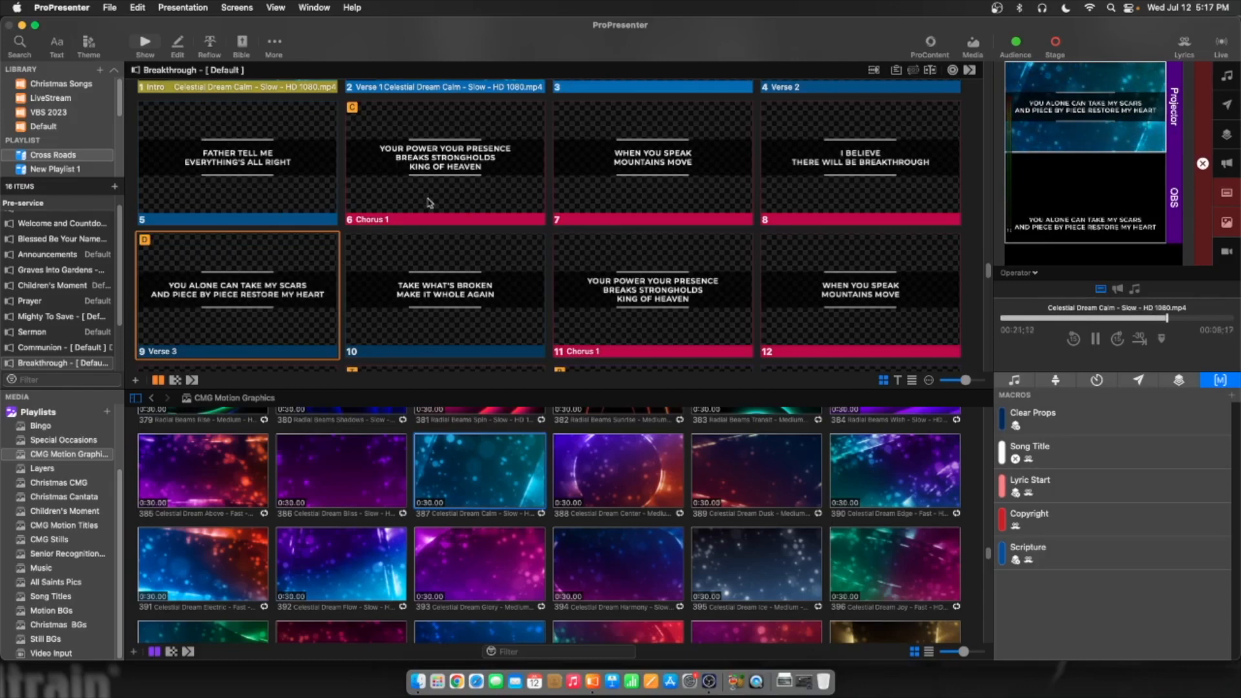
# Review all the Breakthrough slides from the title slide to the copyright slide, checking their line breaks
pyautogui.scroll(2, 445, 198)
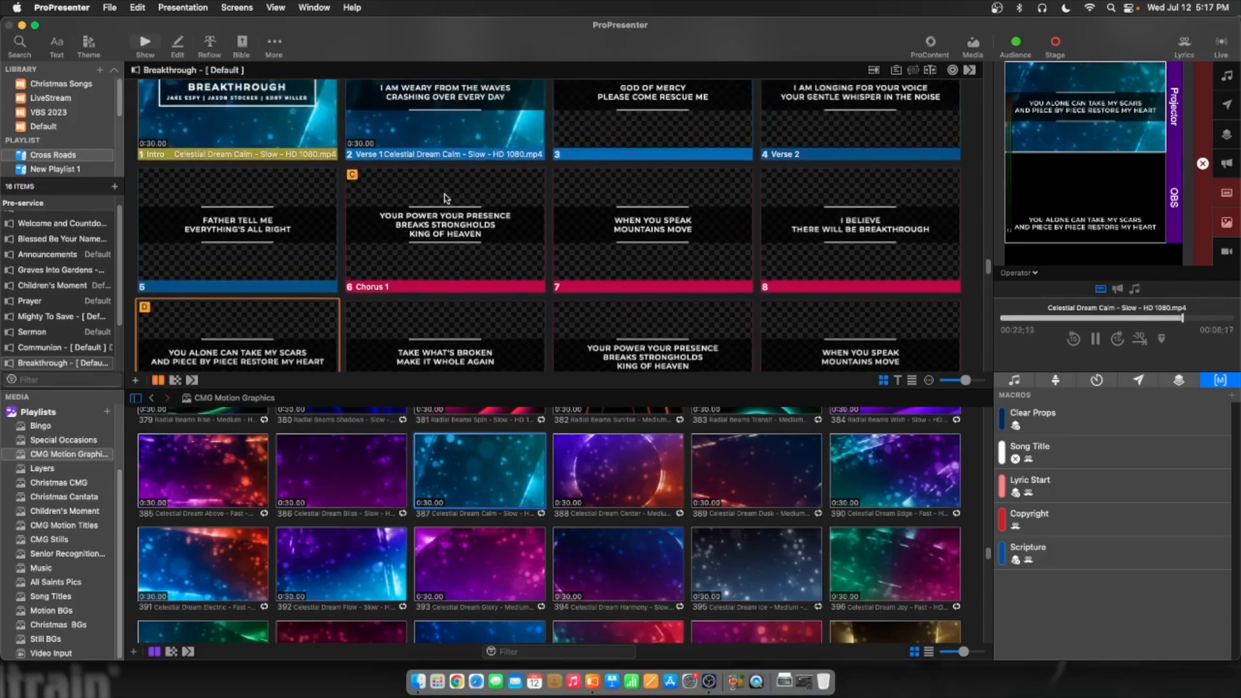
pyautogui.scroll(-5, 445, 199)
pyautogui.scroll(-5, 444, 199)
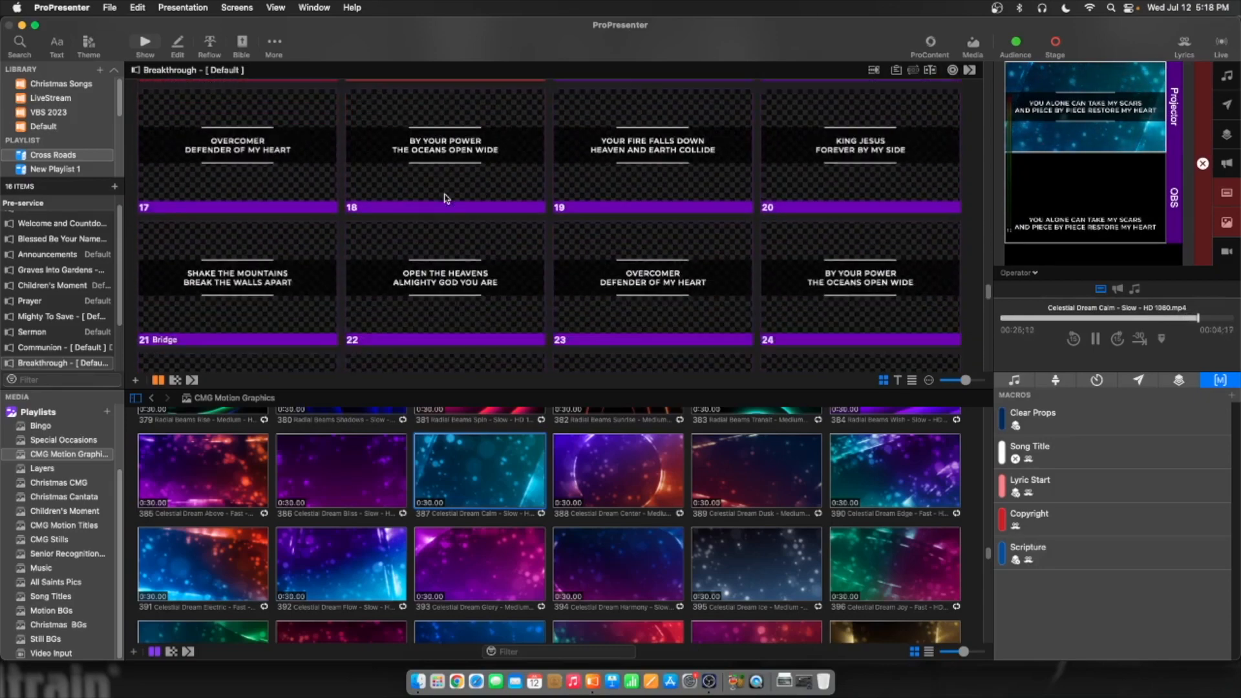
pyautogui.scroll(-5, 445, 198)
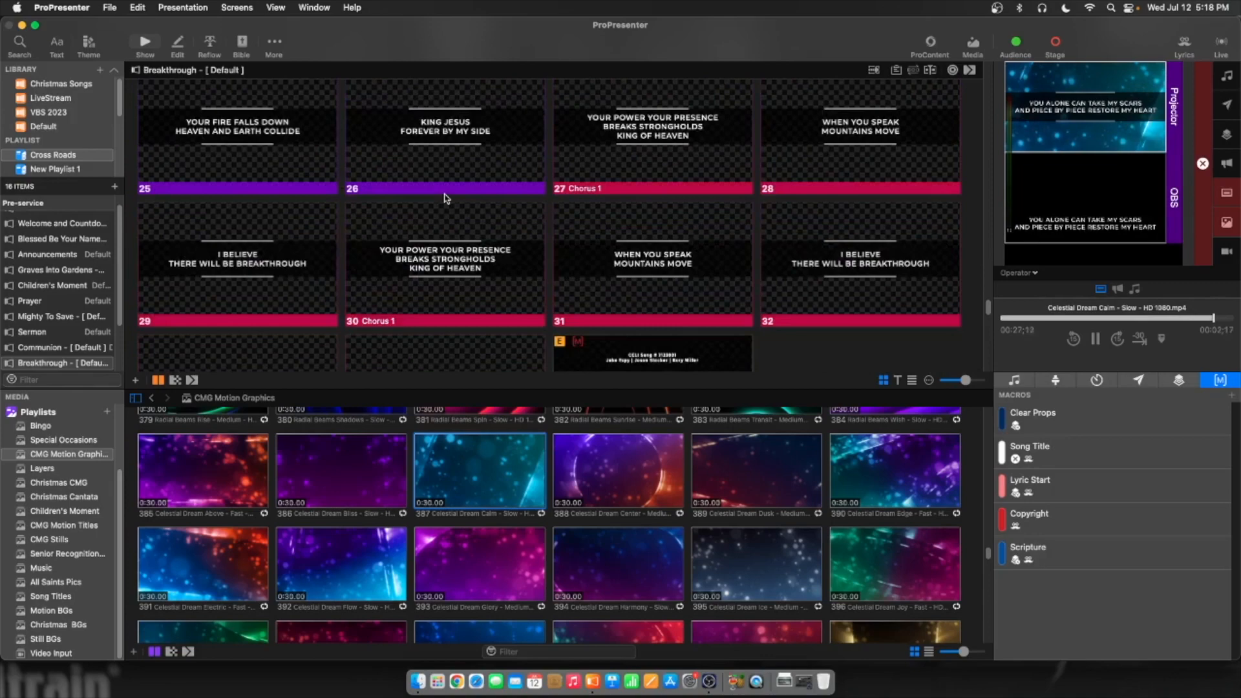
pyautogui.scroll(-2, 445, 198)
pyautogui.scroll(5, 445, 198)
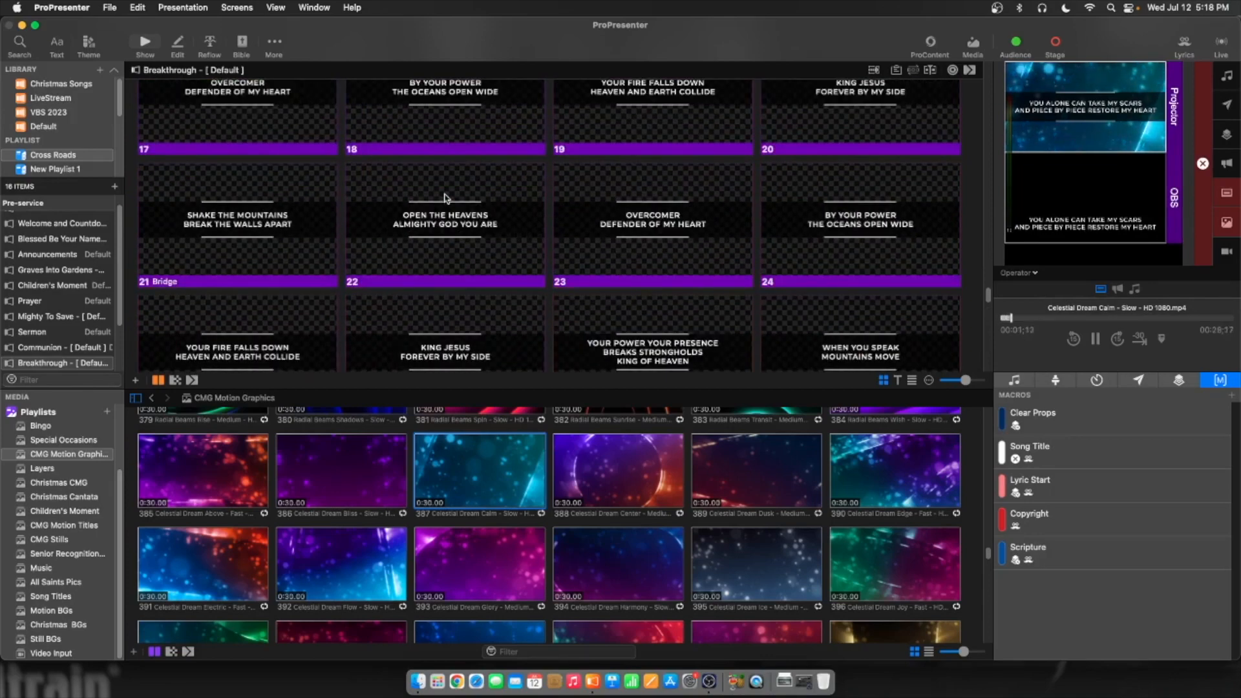
pyautogui.scroll(5, 445, 199)
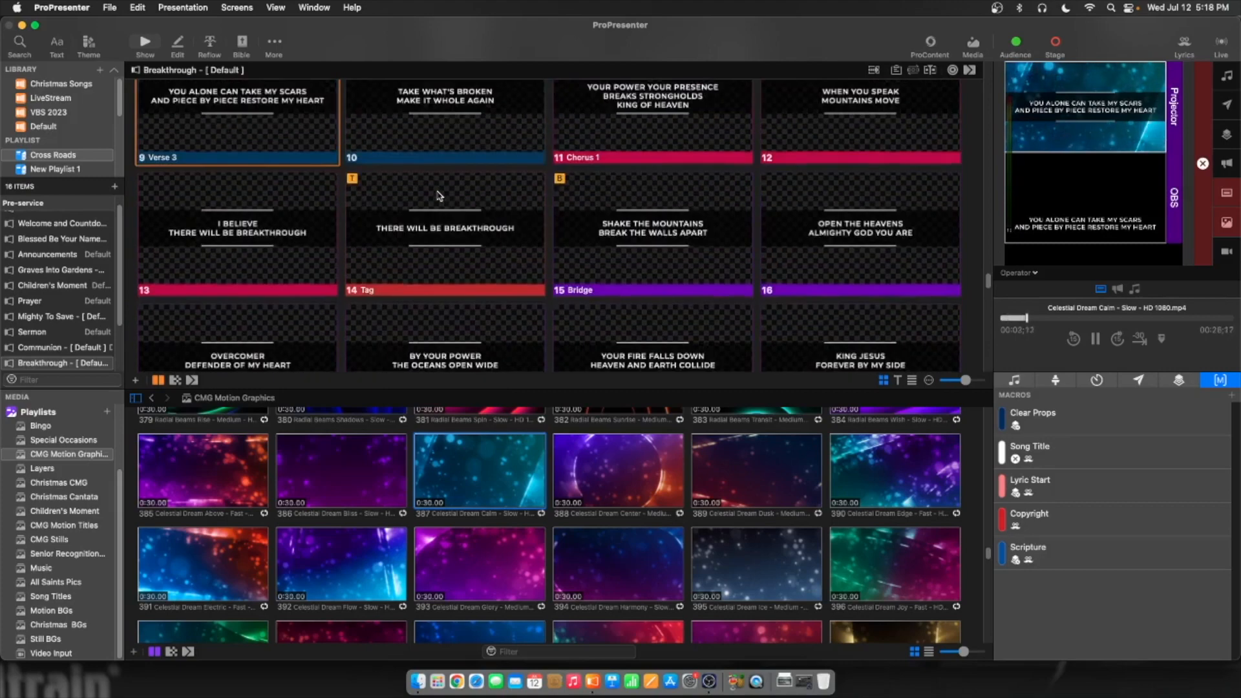
pyautogui.scroll(5, 439, 196)
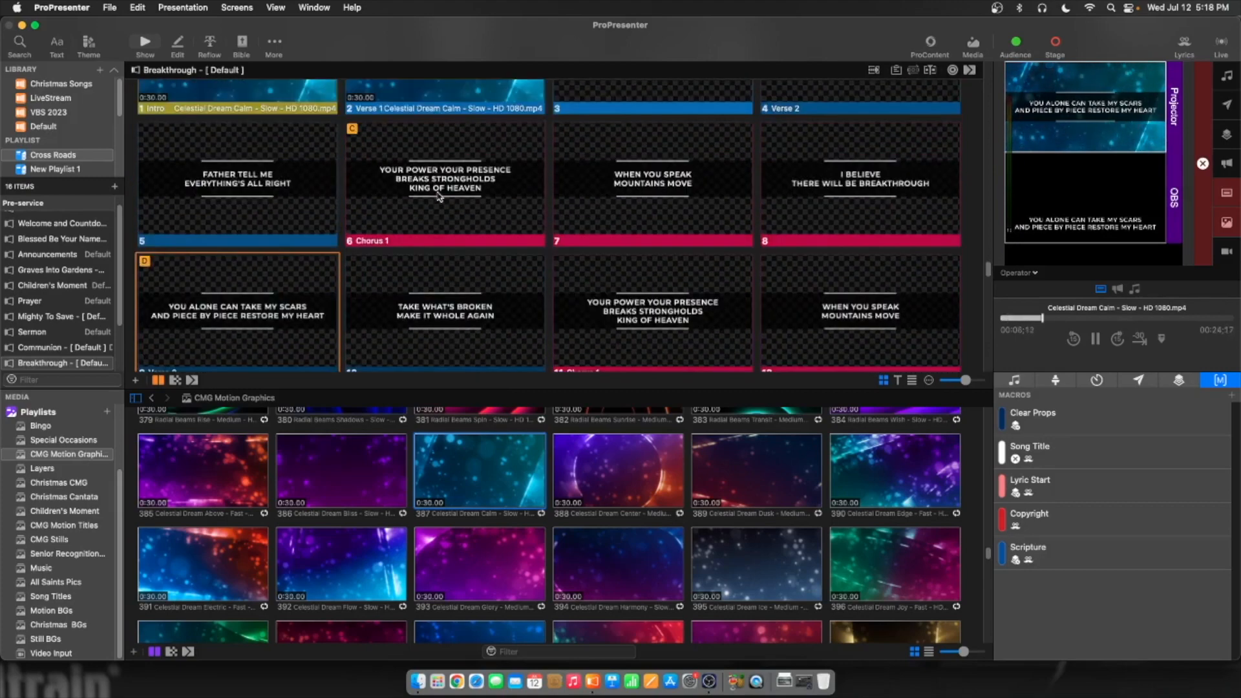
pyautogui.scroll(3, 438, 196)
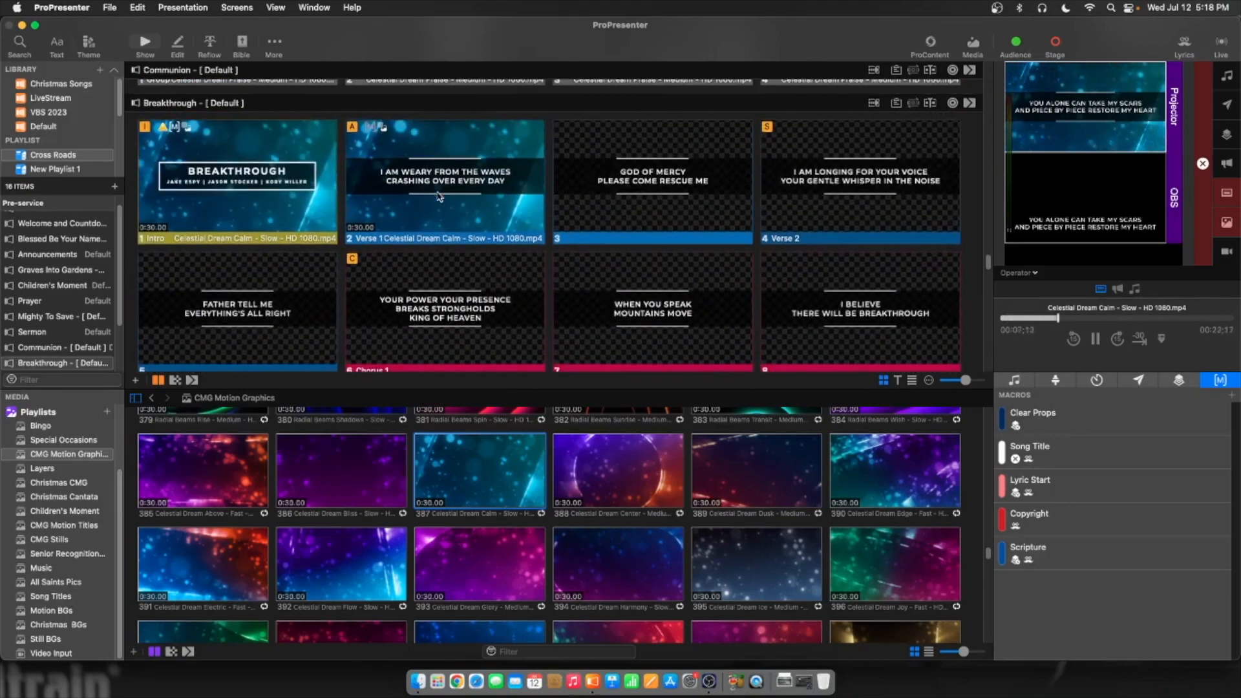
pyautogui.scroll(-5, 291, 225)
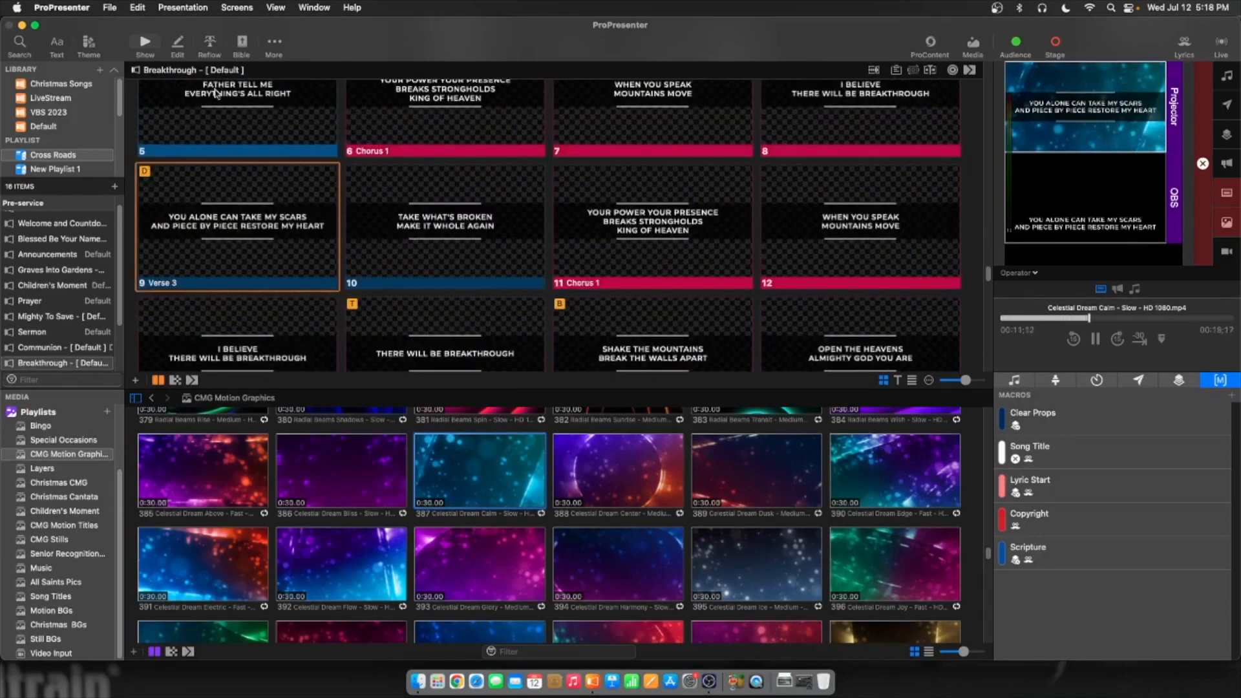
# Open Breakthrough in the slide editor and look through its slides from the Intro to the Ending
pyautogui.click(177, 44)
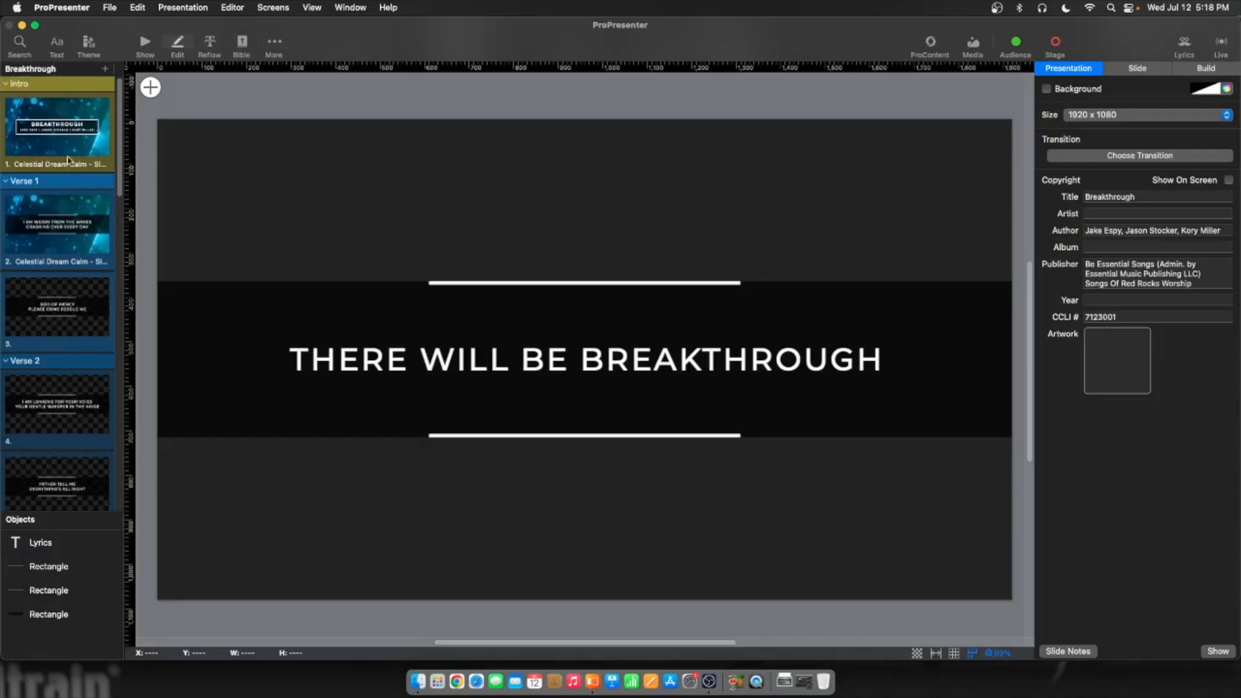
pyautogui.click(53, 232)
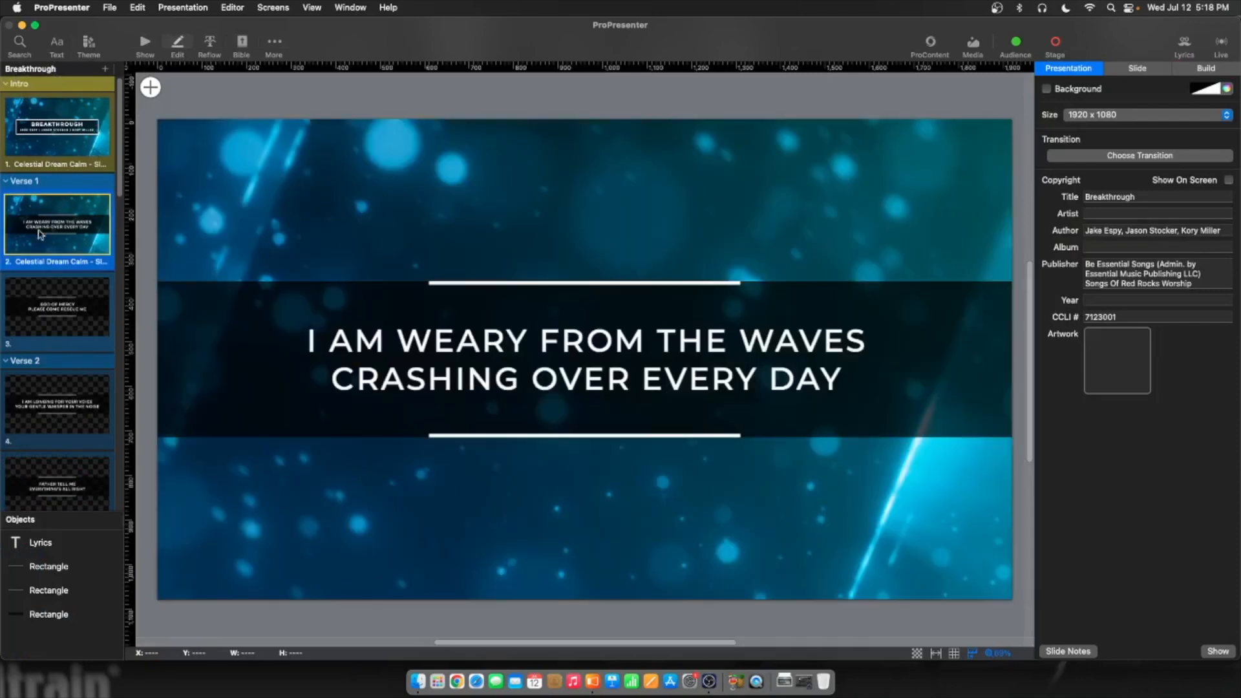
pyautogui.click(48, 309)
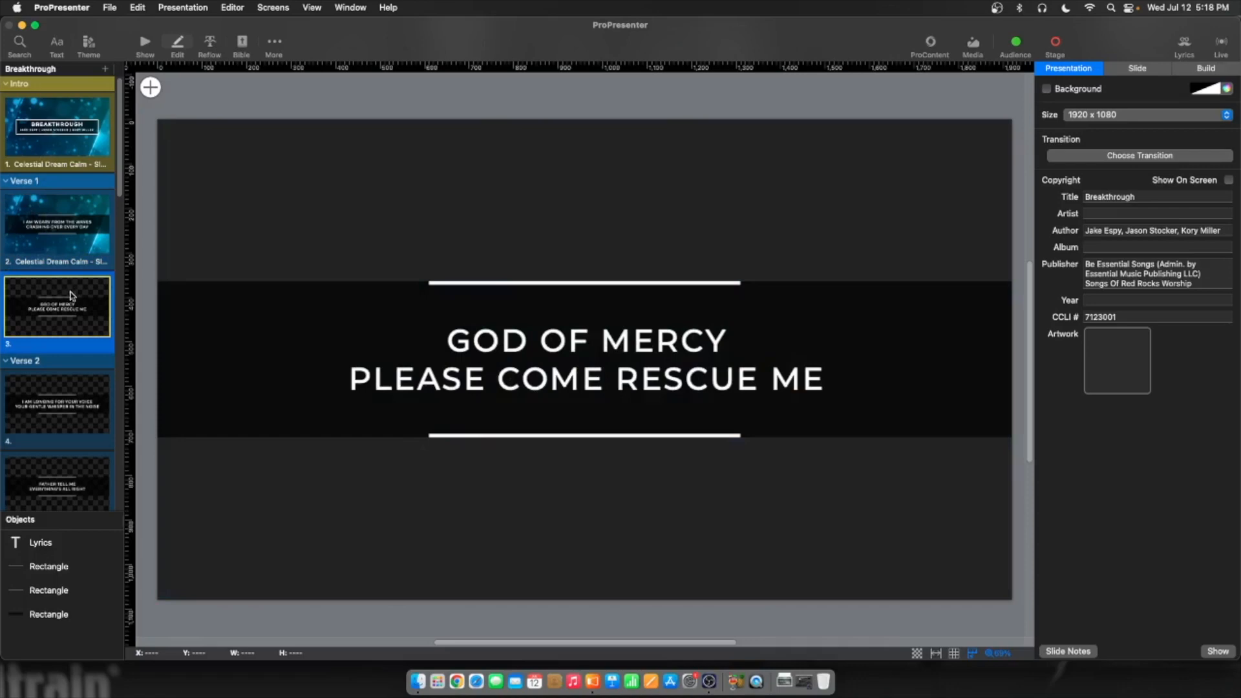
pyautogui.scroll(-10, 72, 296)
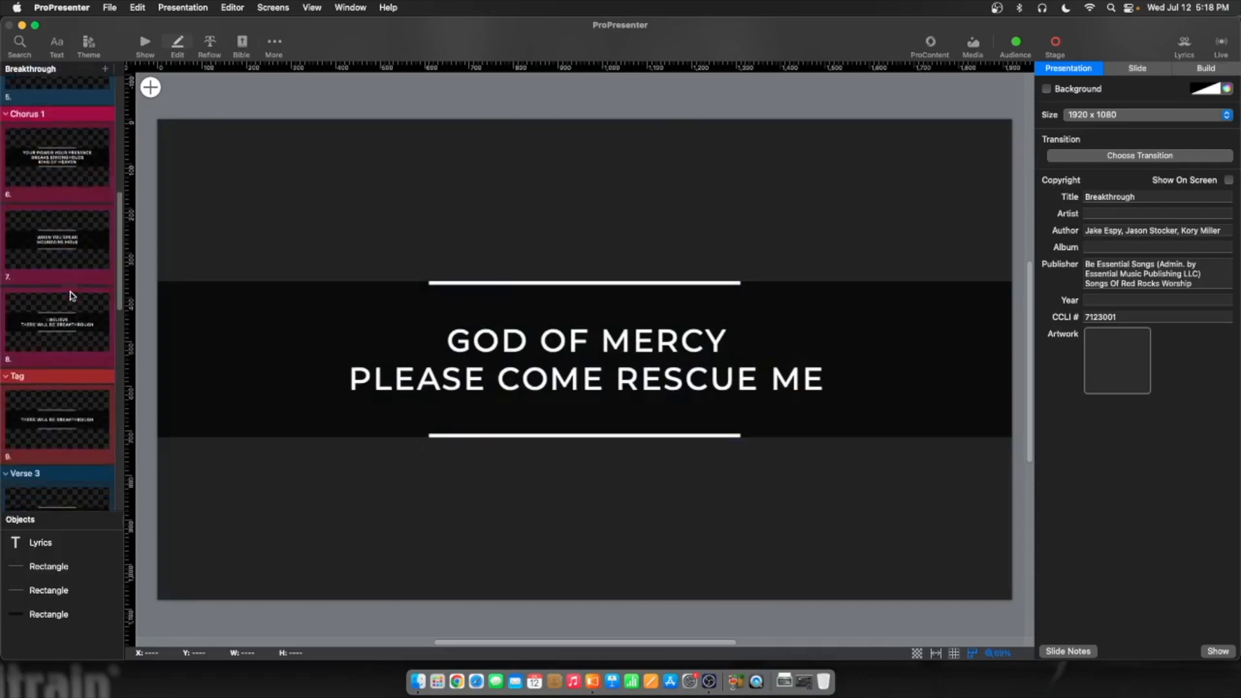
pyautogui.scroll(-2, 71, 296)
pyautogui.scroll(11, 71, 214)
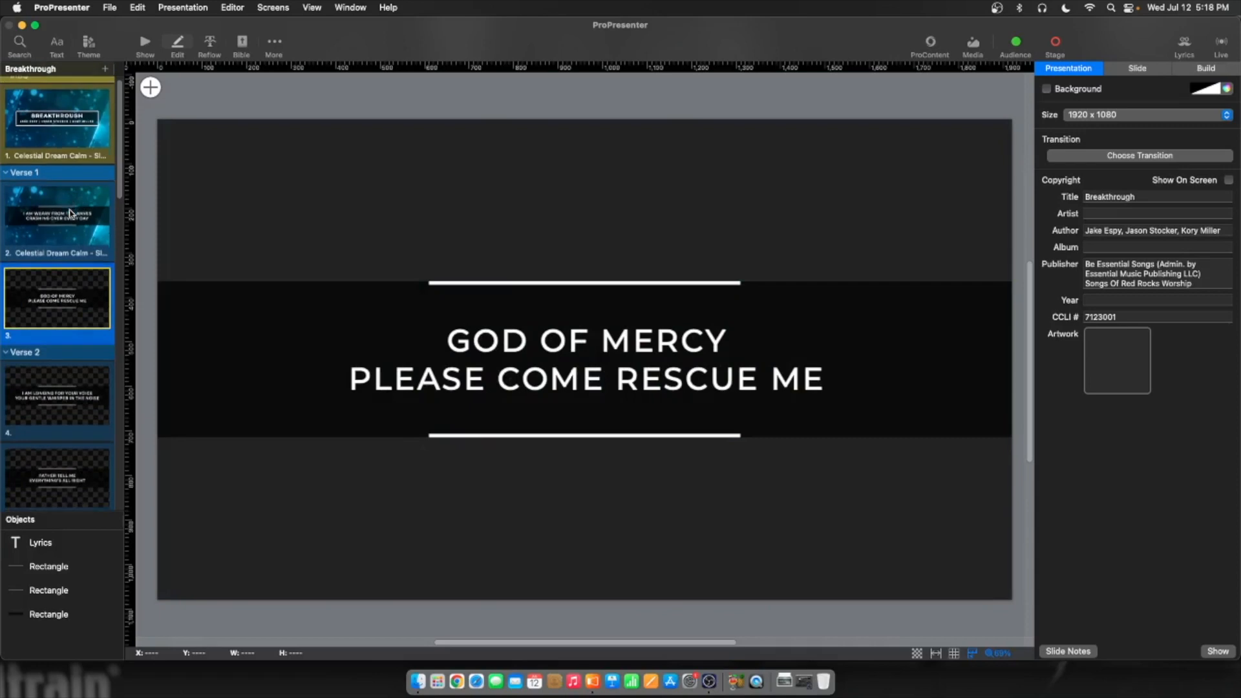
pyautogui.scroll(-5, 71, 214)
pyautogui.scroll(-8, 70, 262)
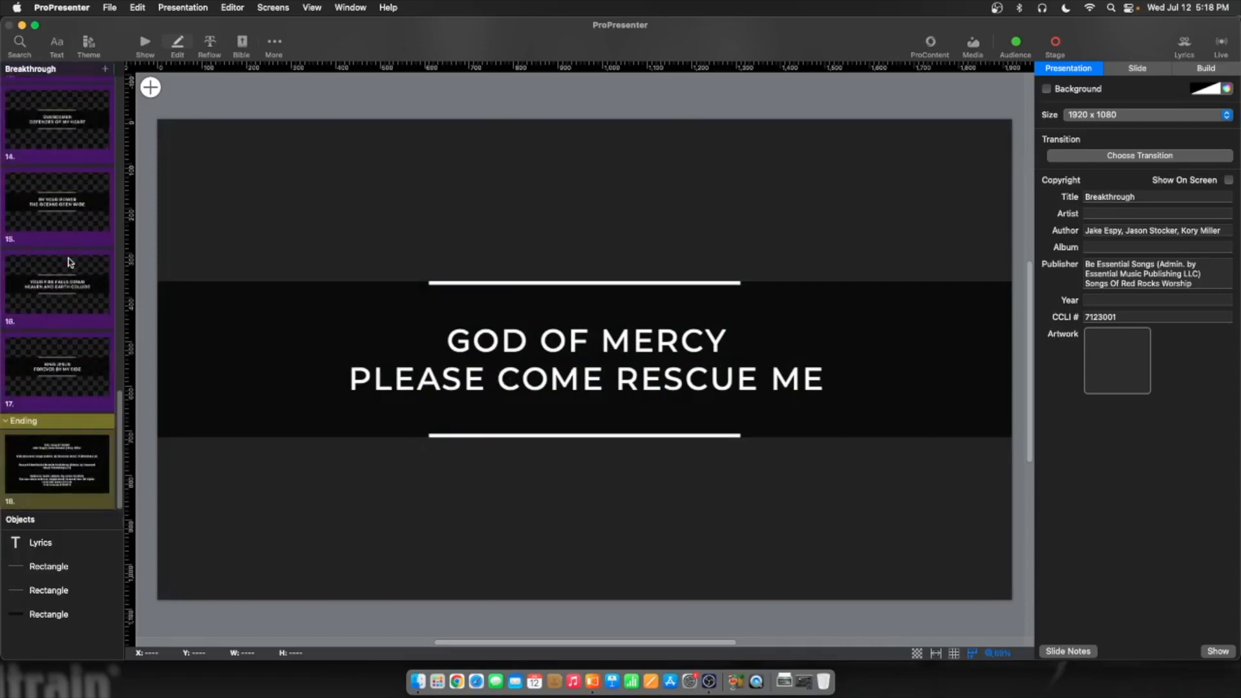
pyautogui.scroll(7, 69, 261)
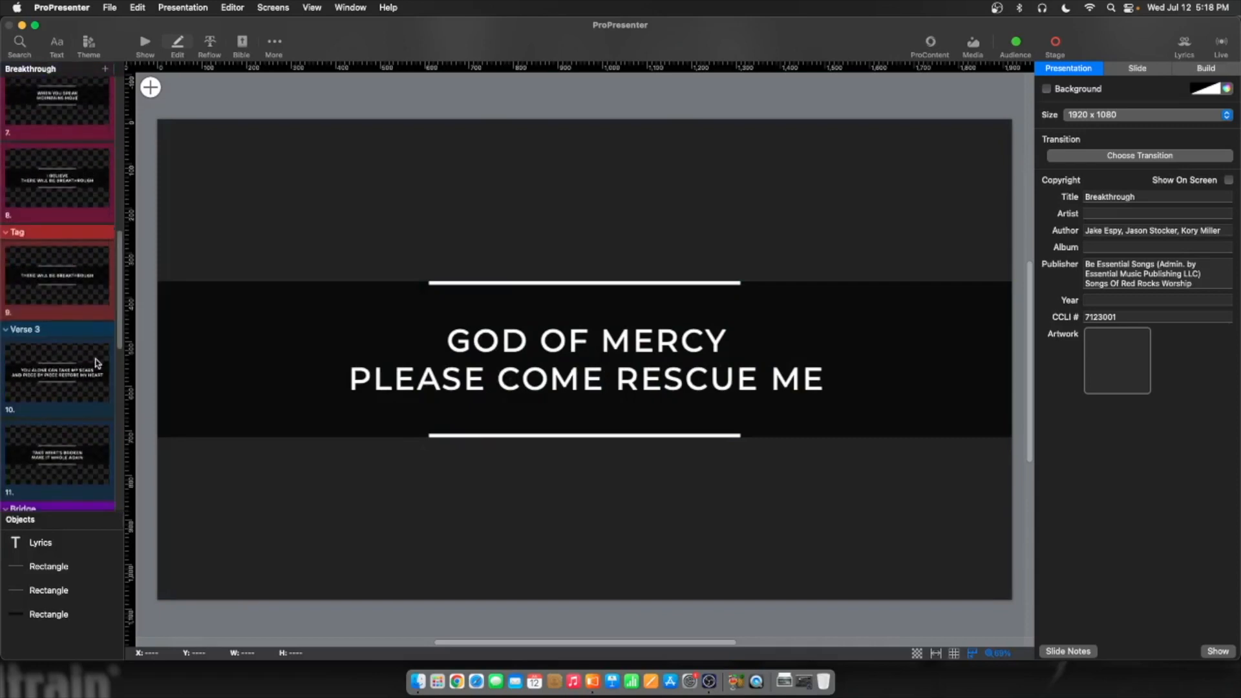
# Open the Verse 3 slide's lyrics for text editing and return to the slide view without changing them
pyautogui.click(97, 363)
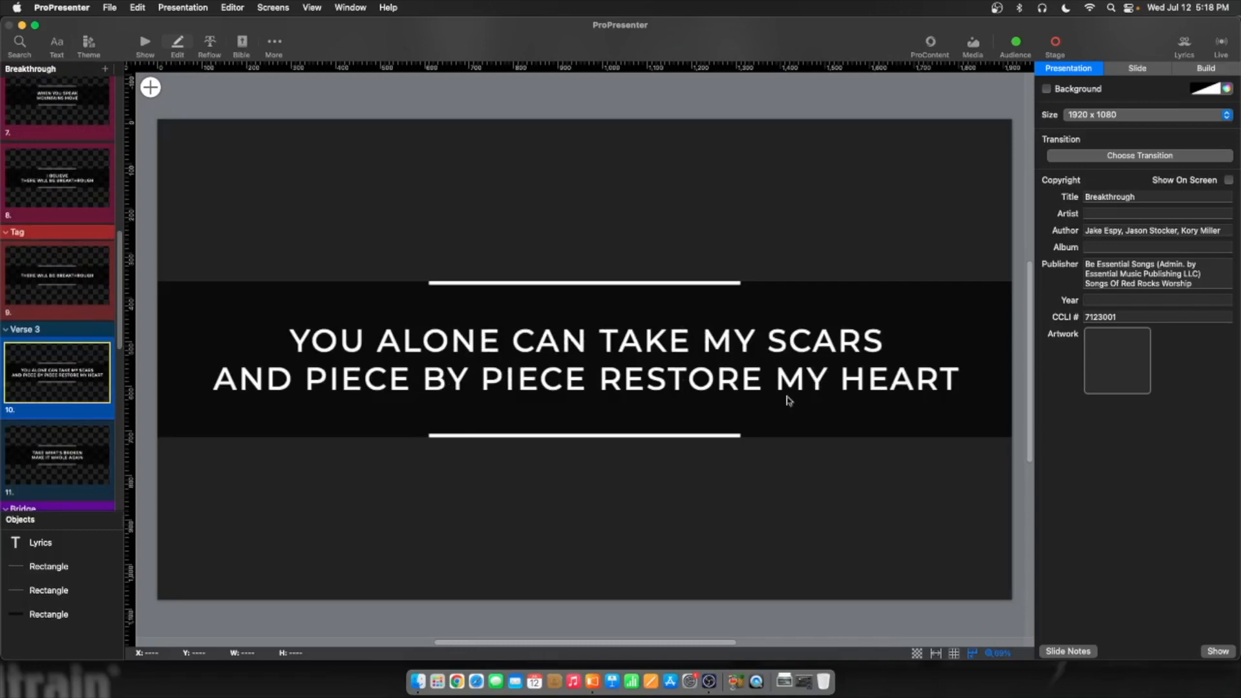
pyautogui.doubleClick(411, 375)
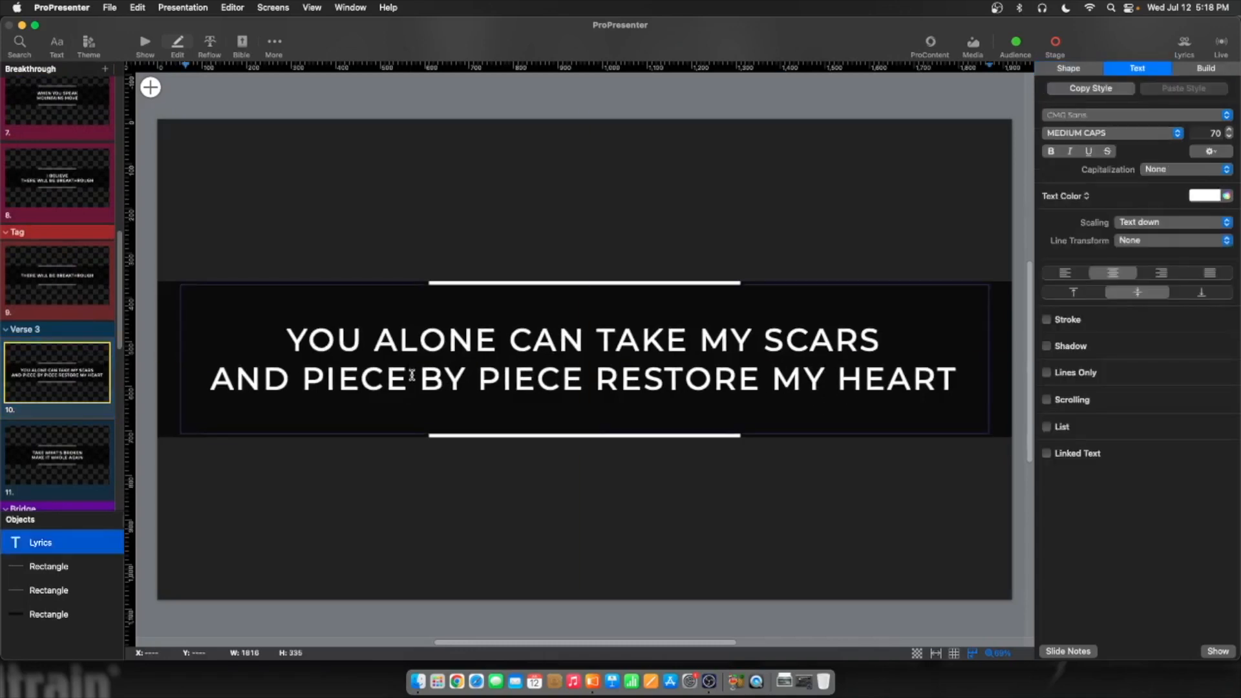
pyautogui.click(145, 42)
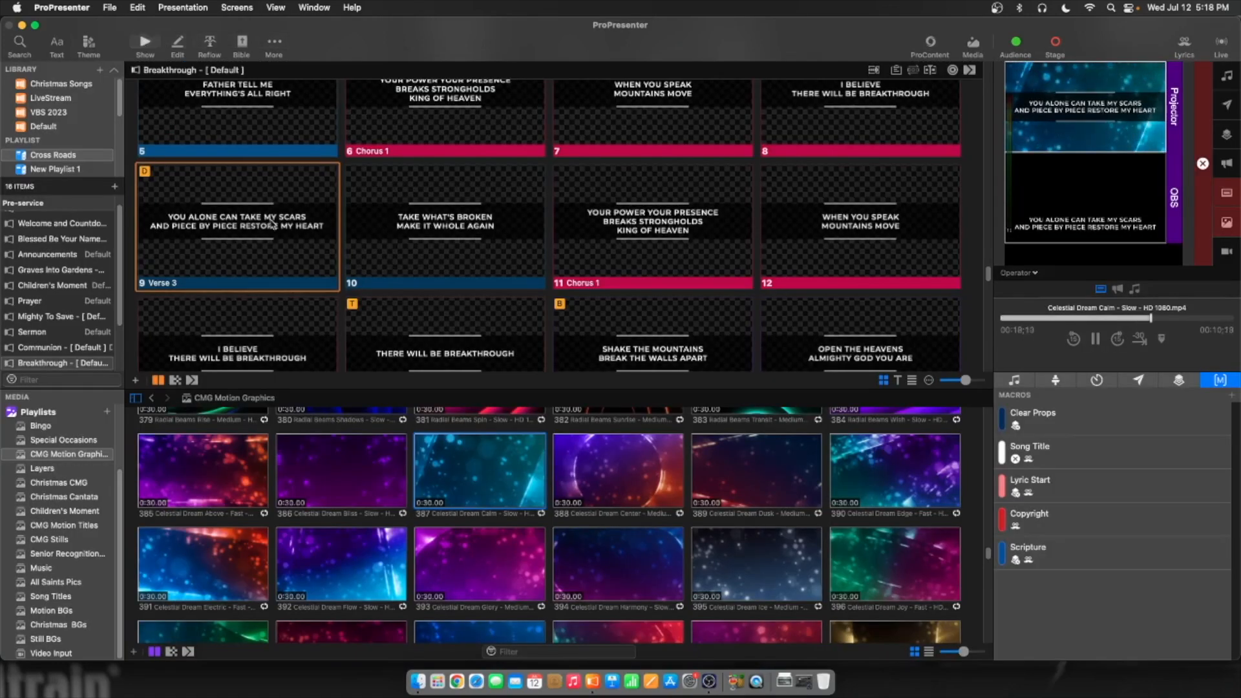
# Look over the Cross Roads playlist, from the Post Service end screen back through Mighty To Save to the Pre-service slides
pyautogui.scroll(-10, 591, 226)
pyautogui.scroll(-15, 591, 226)
pyautogui.scroll(-5, 595, 226)
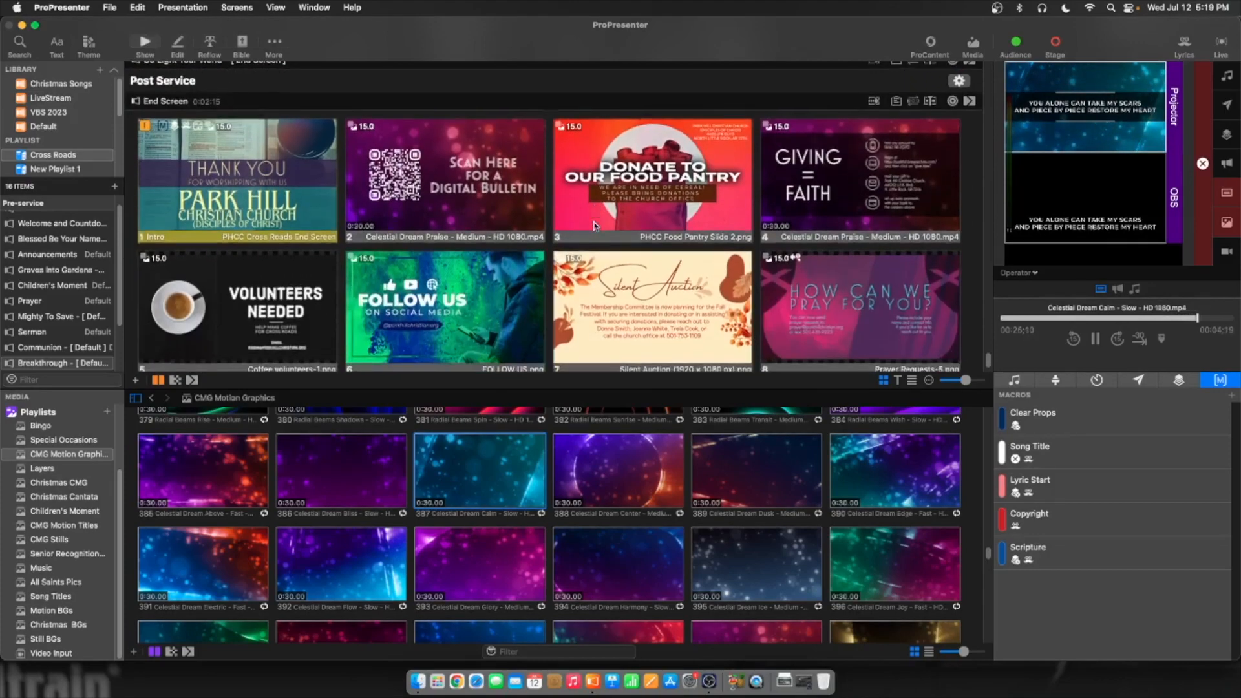
pyautogui.scroll(10, 595, 226)
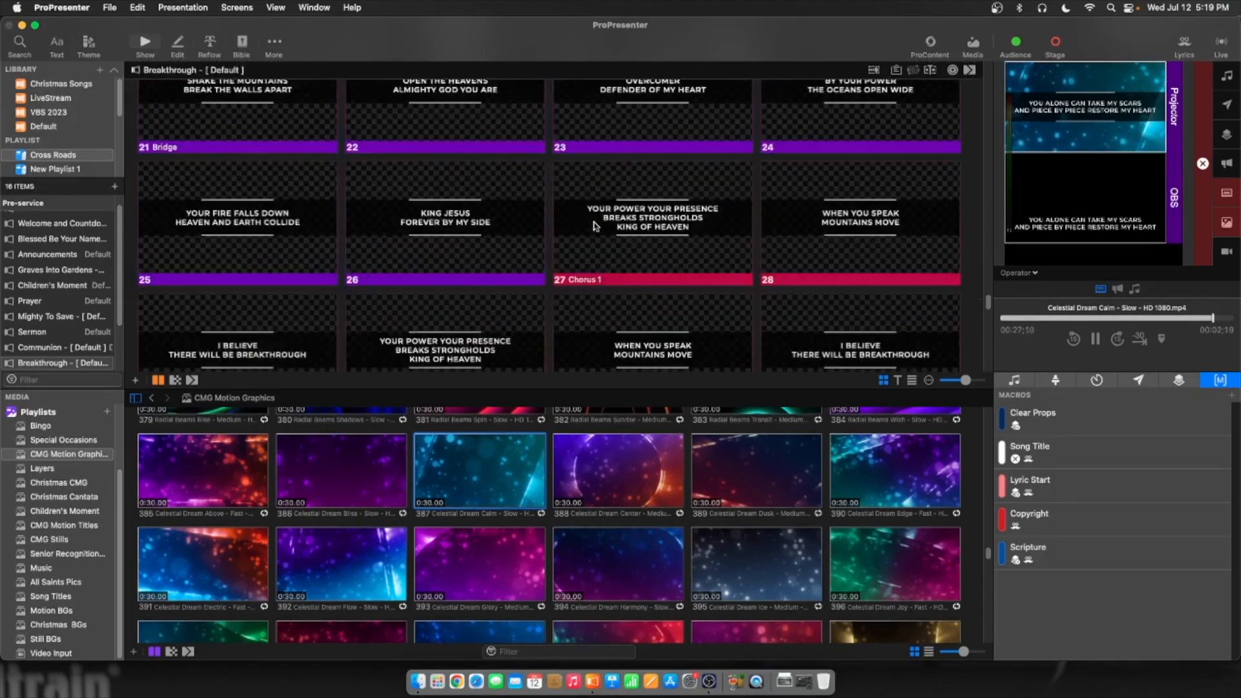
pyautogui.scroll(15, 595, 225)
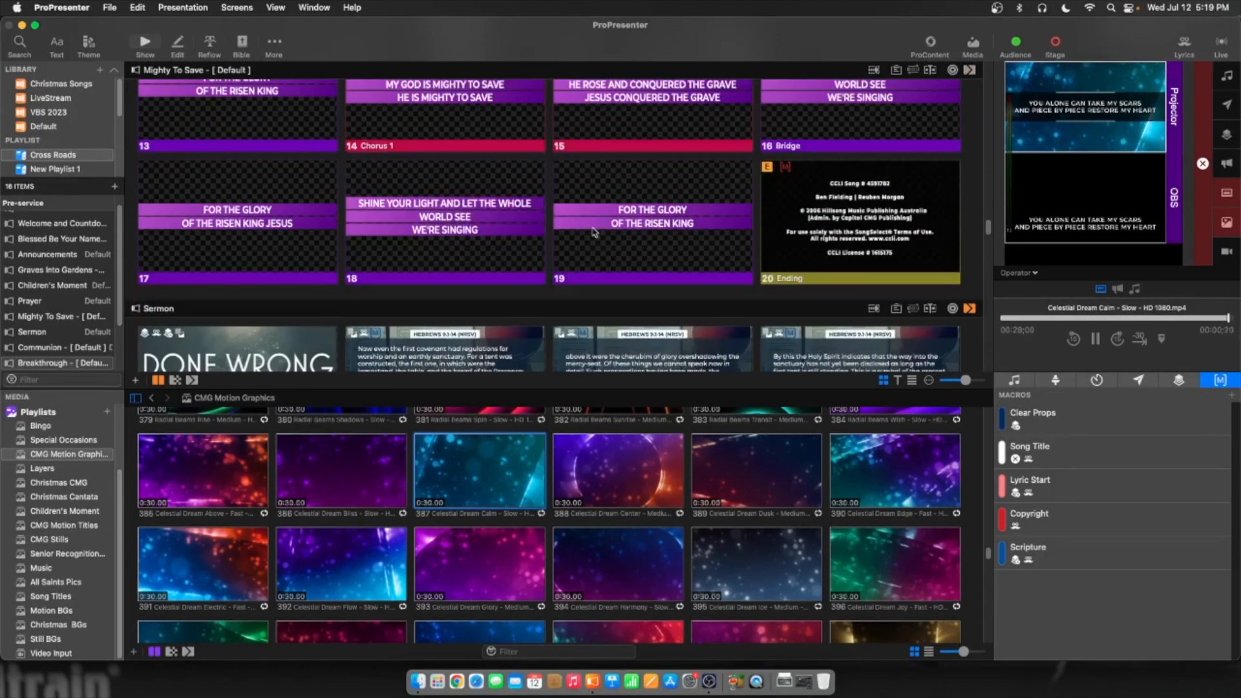
pyautogui.scroll(-2, 594, 232)
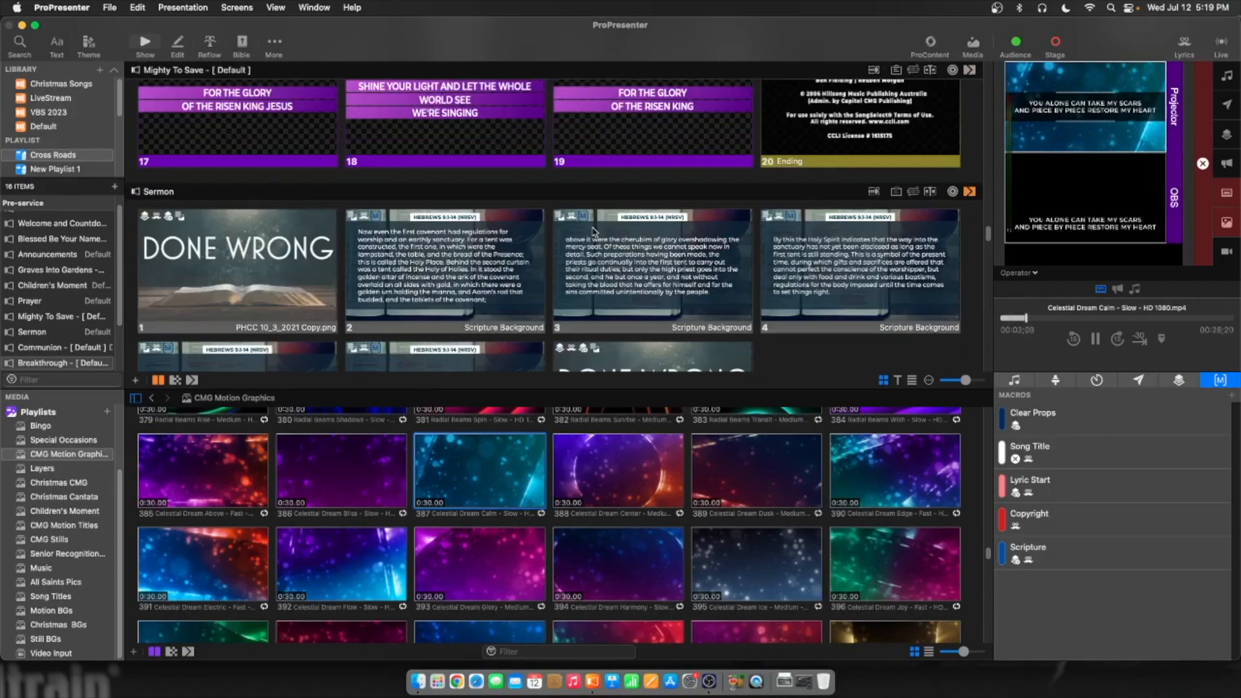
pyautogui.scroll(6, 511, 220)
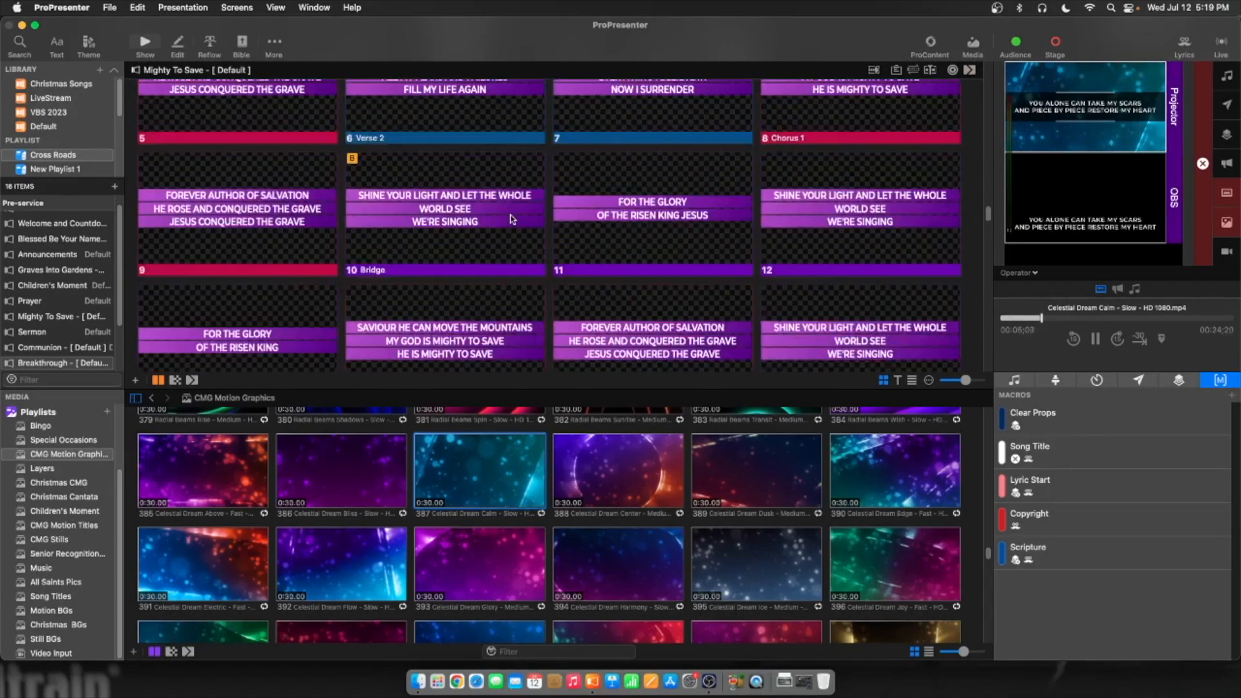
pyautogui.scroll(15, 511, 219)
pyautogui.scroll(10, 510, 220)
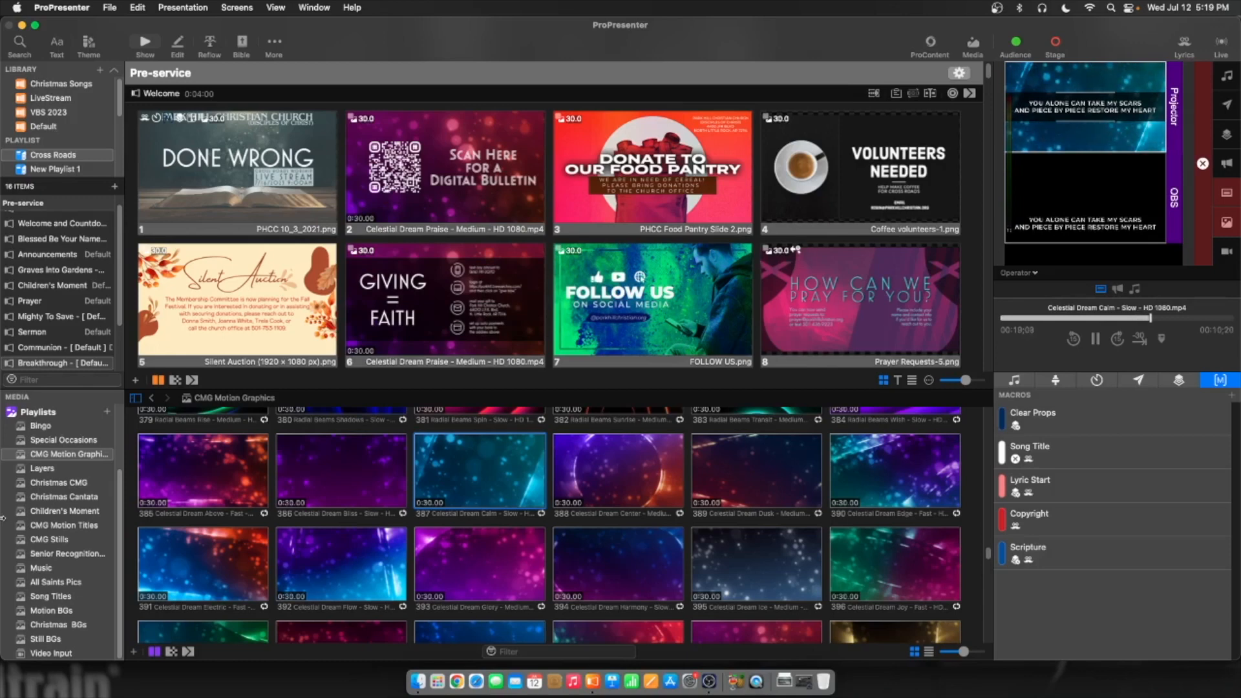
# Send the Disciples Men graphic from the Default media playlist live and insert it as the third slide of the Welcome presentation
pyautogui.scroll(3, 79, 460)
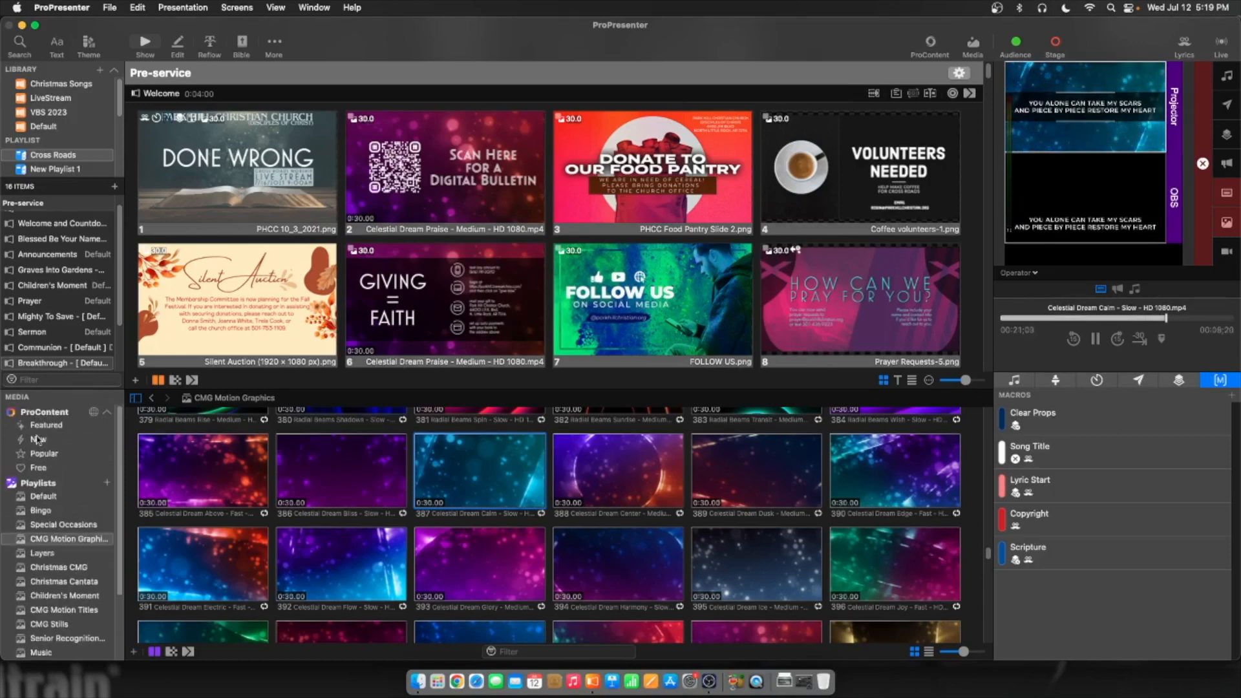
pyautogui.click(57, 498)
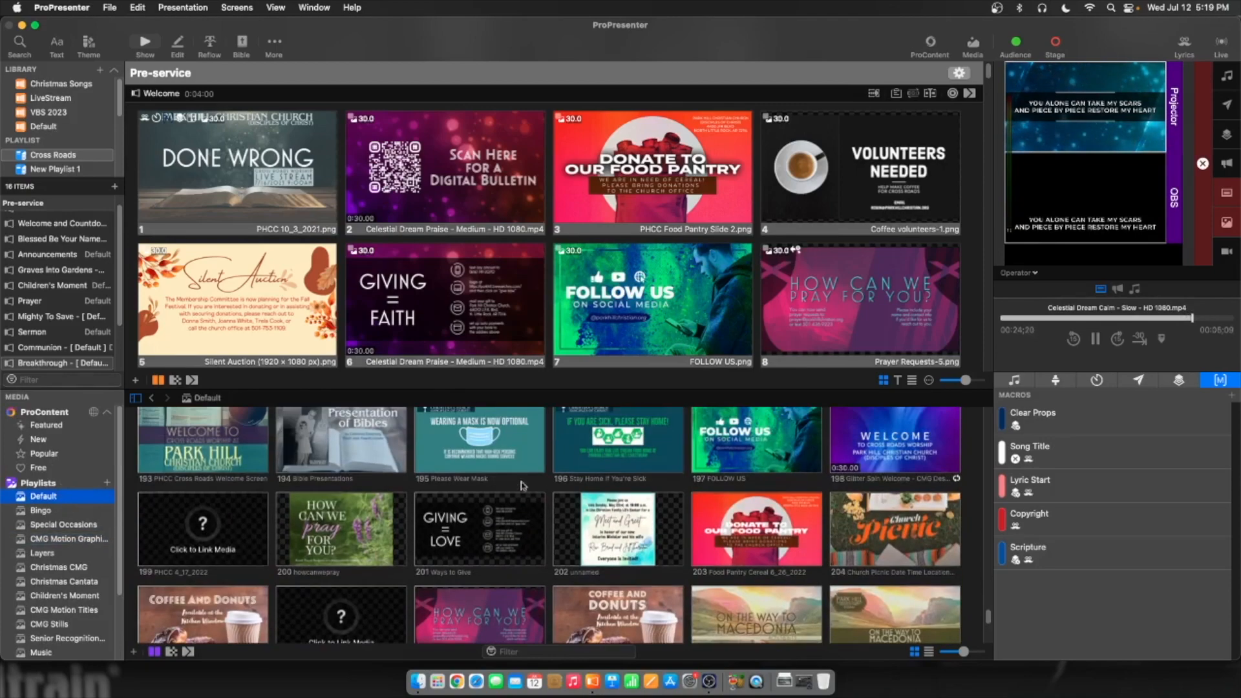
pyautogui.scroll(5, 543, 508)
pyautogui.scroll(8, 599, 535)
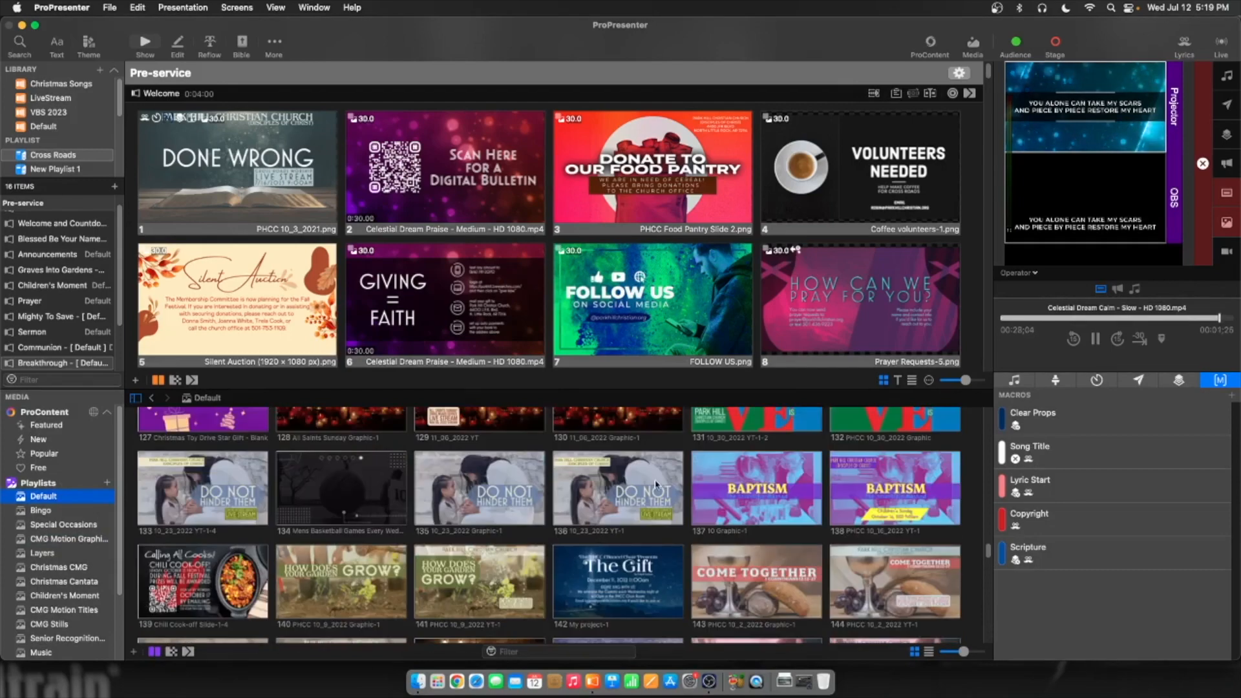
pyautogui.scroll(12, 647, 479)
pyautogui.scroll(12, 645, 479)
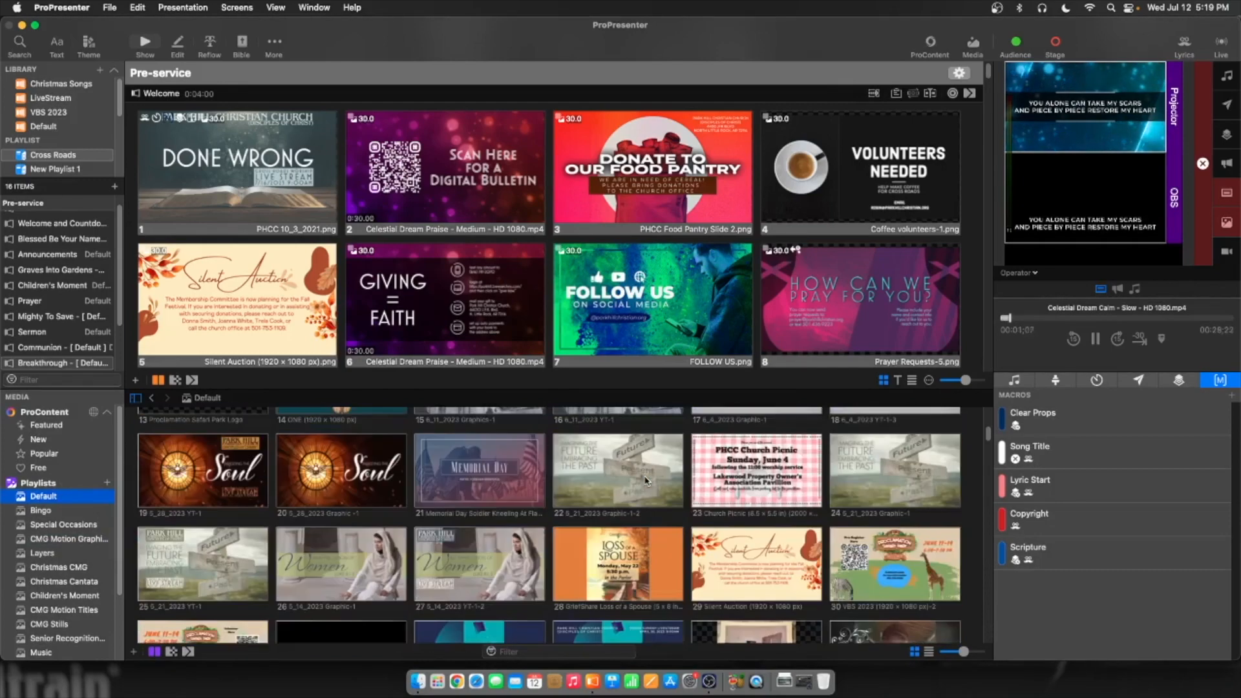
pyautogui.click(459, 550)
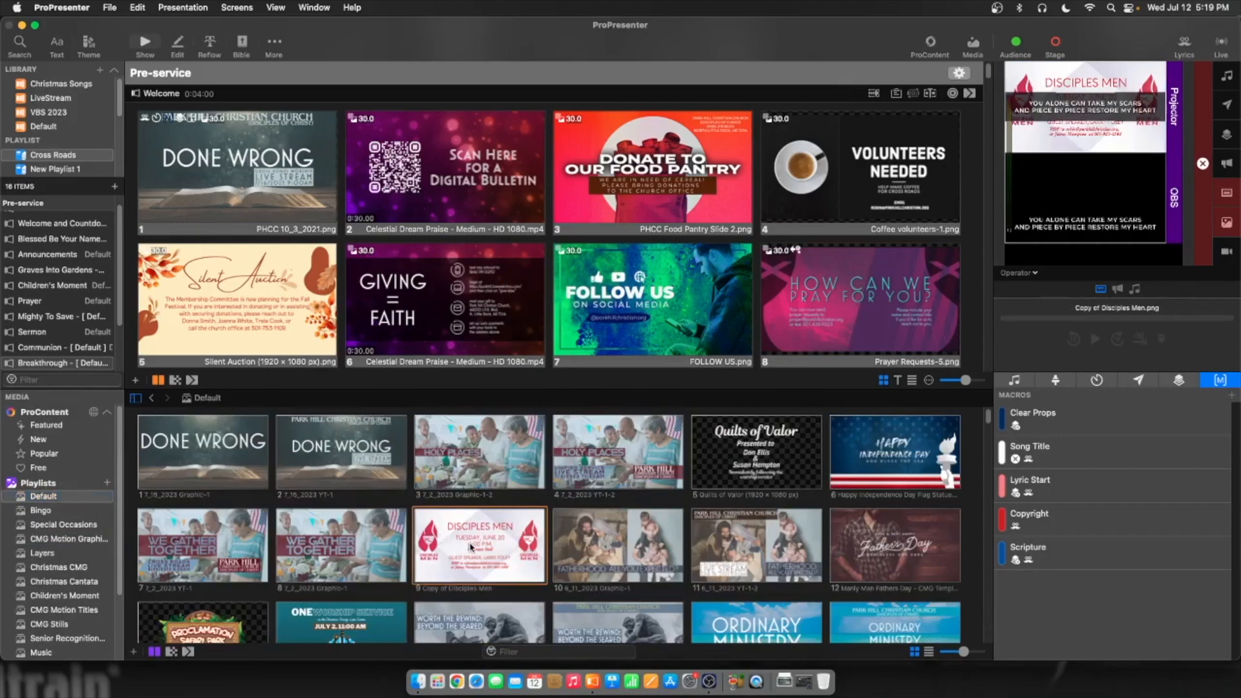
pyautogui.moveTo(460, 556); pyautogui.dragTo(575, 201)
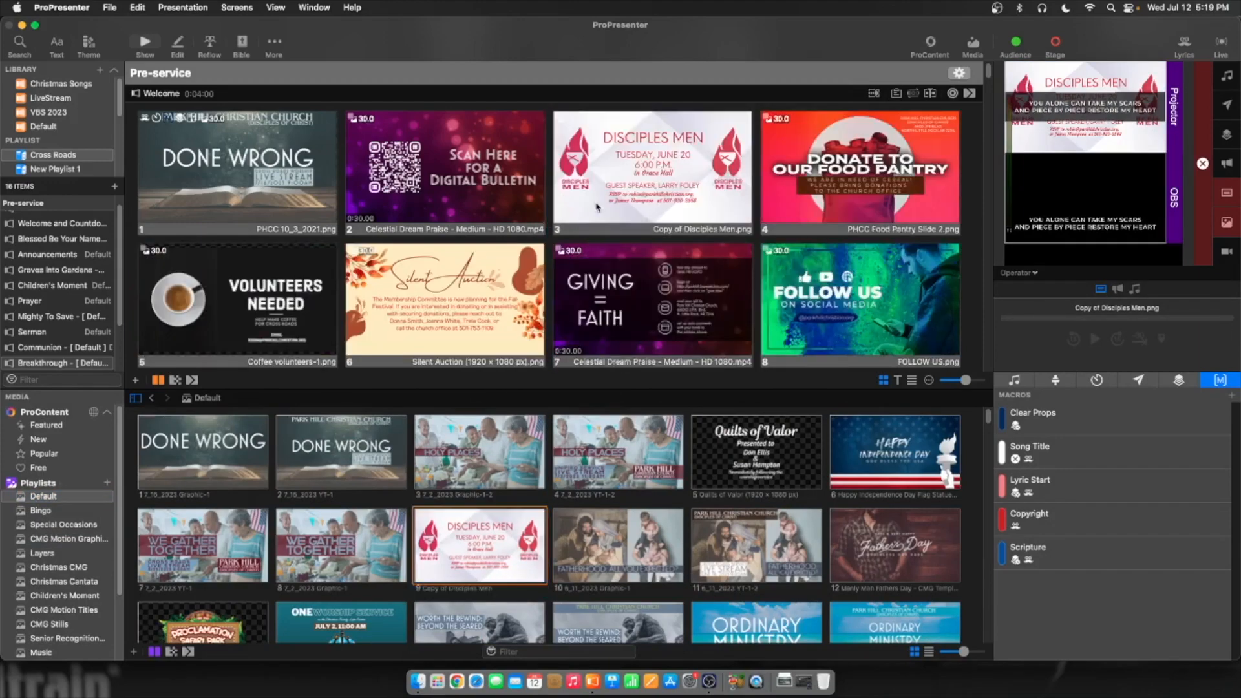
# Send the new Disciples Men slide live, inspect it in the slide editor and return to the slide view
pyautogui.click(616, 184)
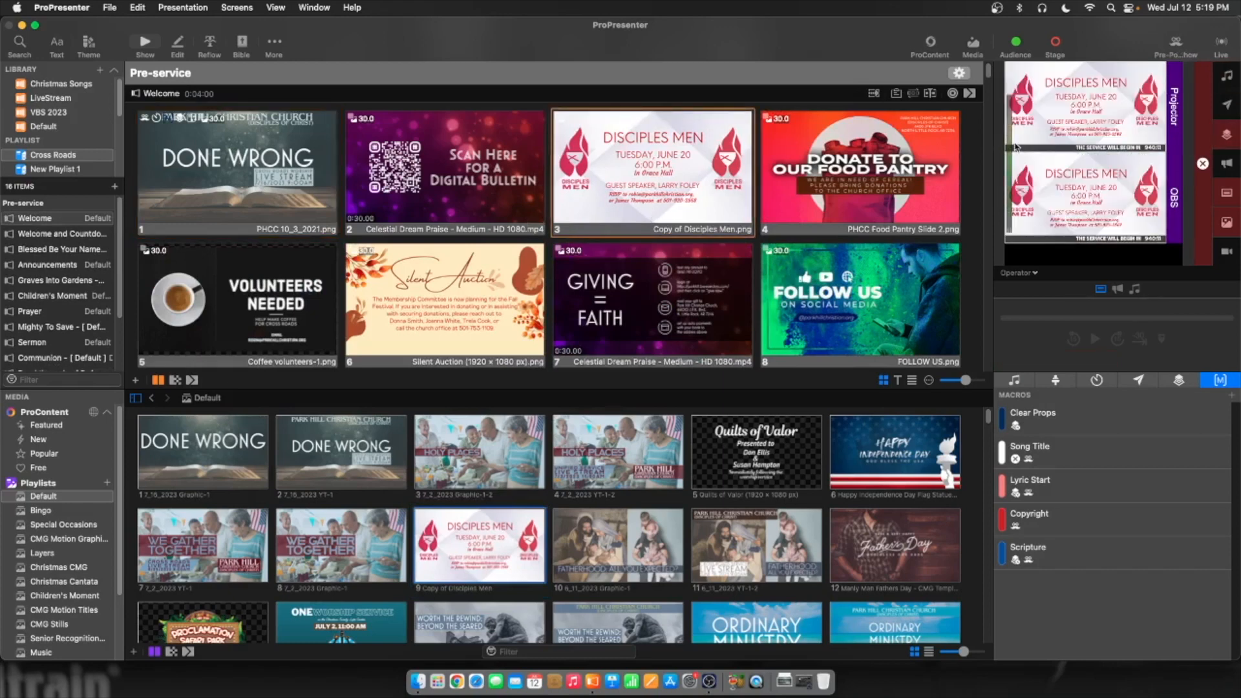
pyautogui.rightClick(641, 174)
pyautogui.click(648, 191)
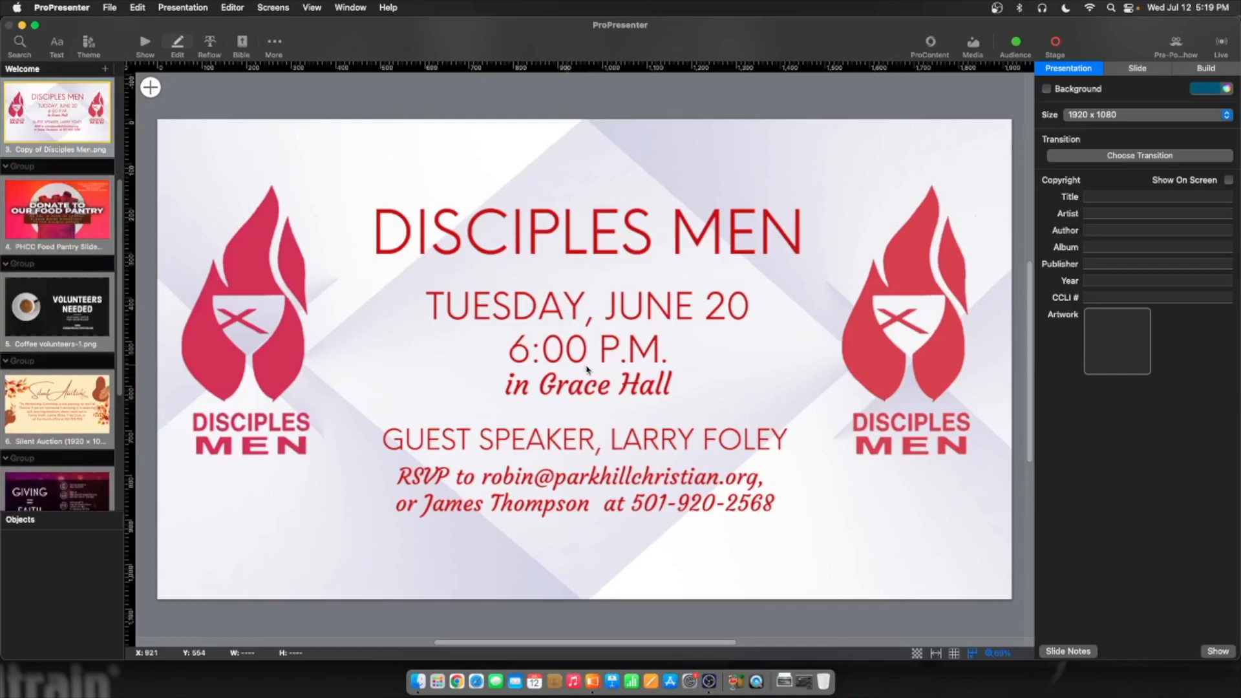
pyautogui.click(134, 44)
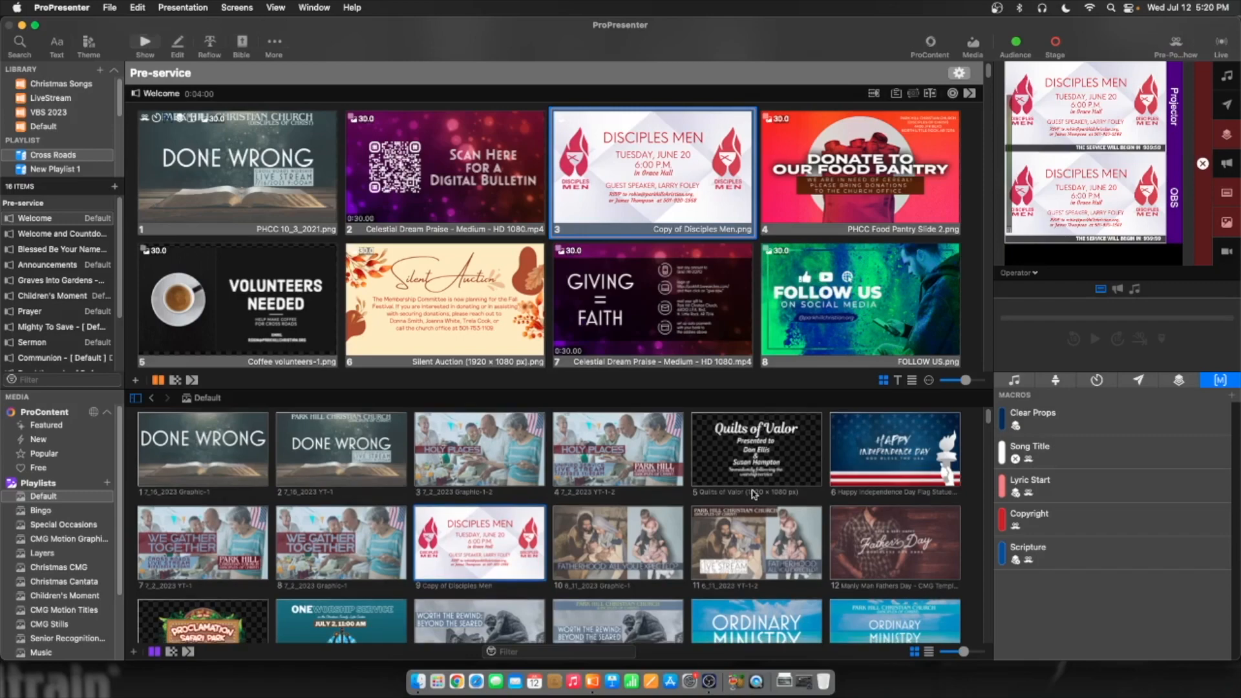
# Look through the graphics in the Default media playlist, down to the older announcement and sermon images and back
pyautogui.scroll(-4, 754, 491)
pyautogui.scroll(-6, 751, 496)
pyautogui.scroll(-6, 751, 497)
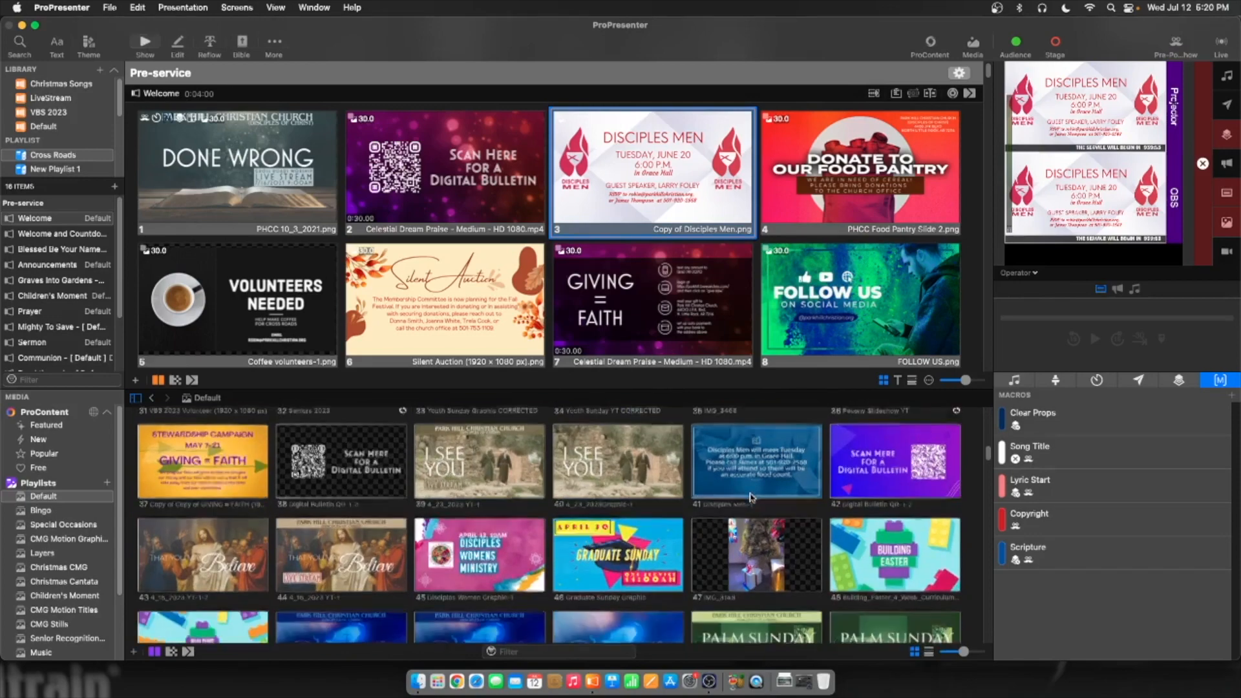
pyautogui.scroll(-3, 751, 497)
pyautogui.scroll(-8, 751, 497)
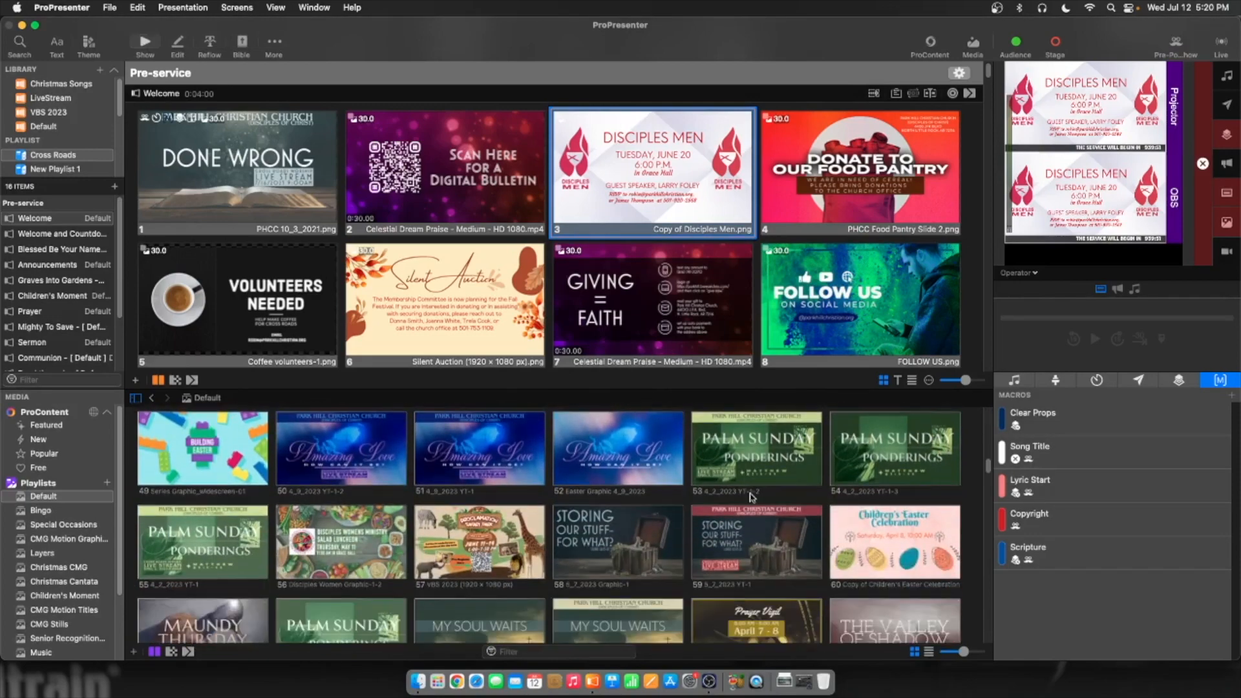
pyautogui.scroll(-2, 751, 496)
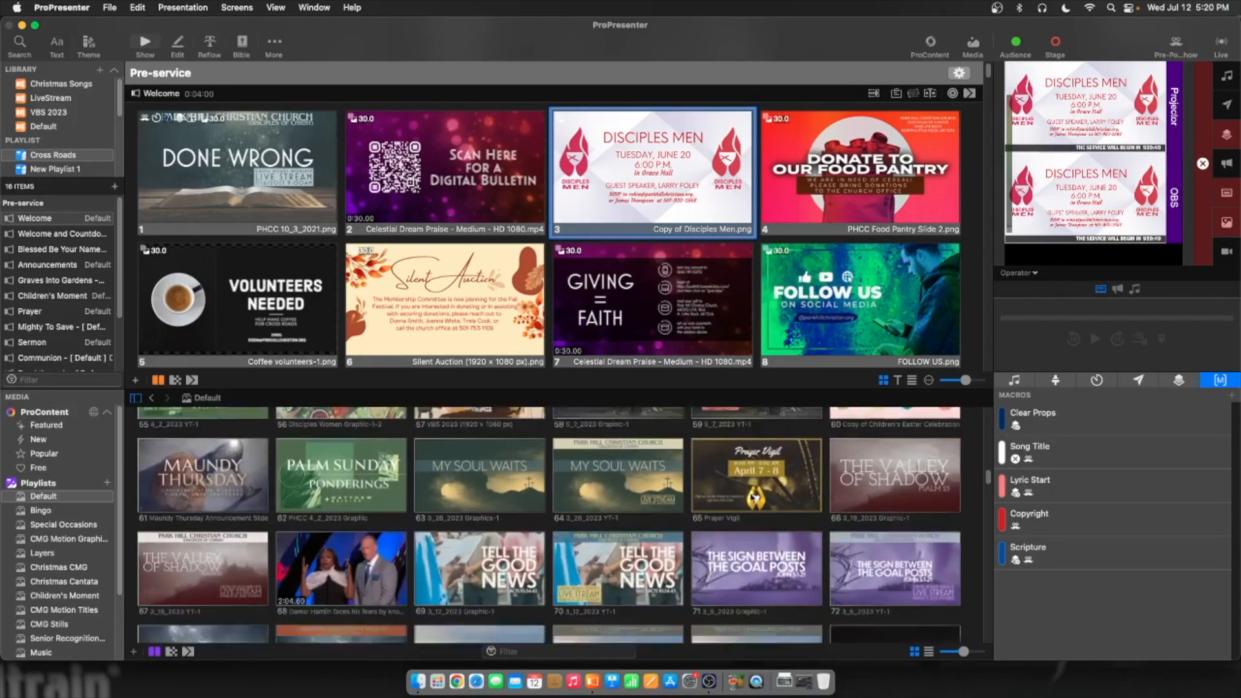
pyautogui.scroll(20, 750, 497)
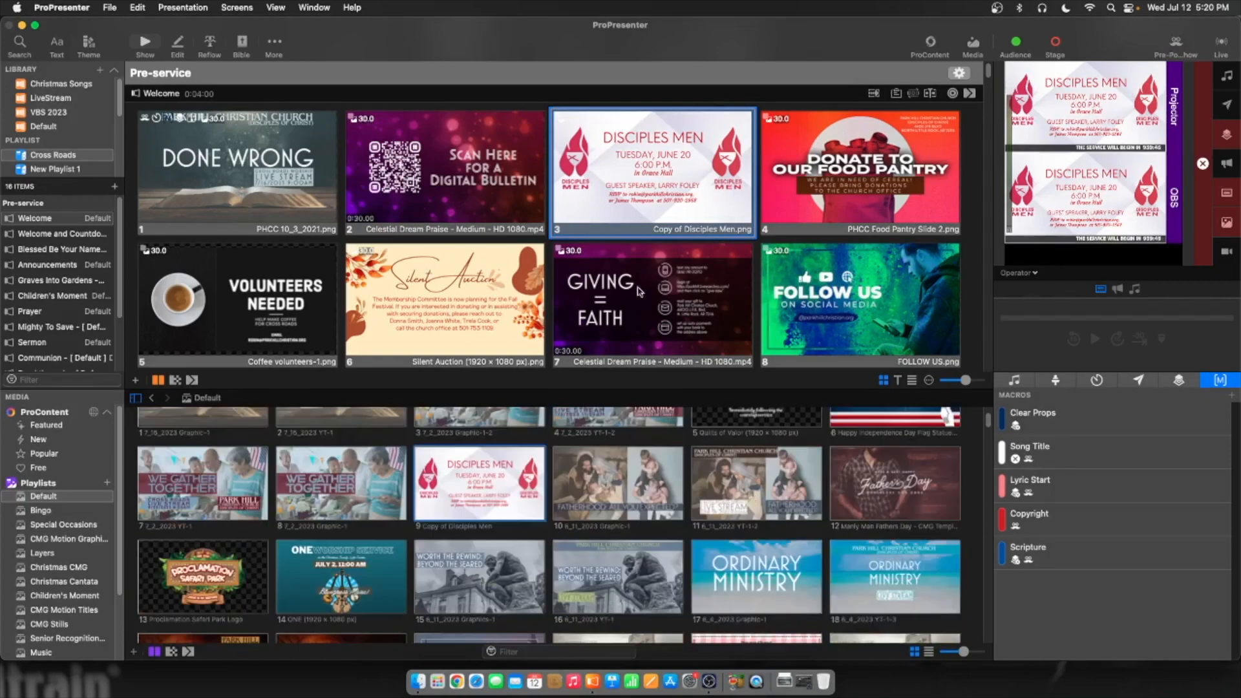
# Delete the Disciples Men slide from the Welcome presentation
pyautogui.rightClick(633, 187)
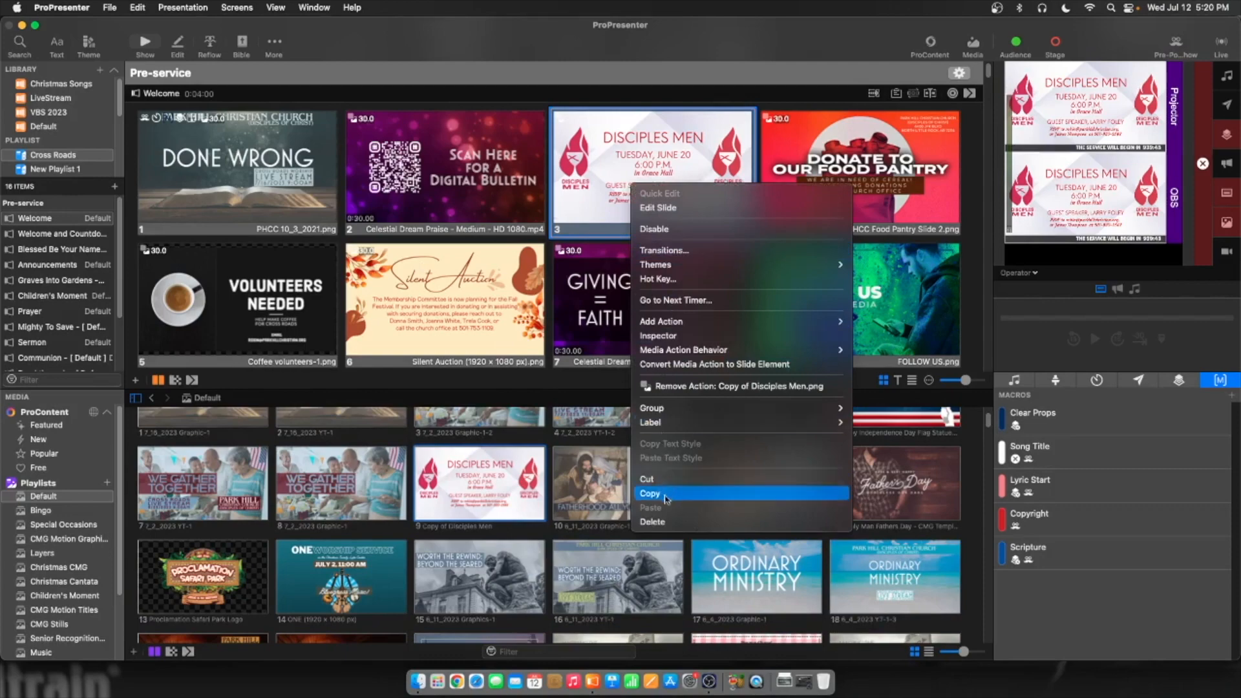
pyautogui.click(664, 521)
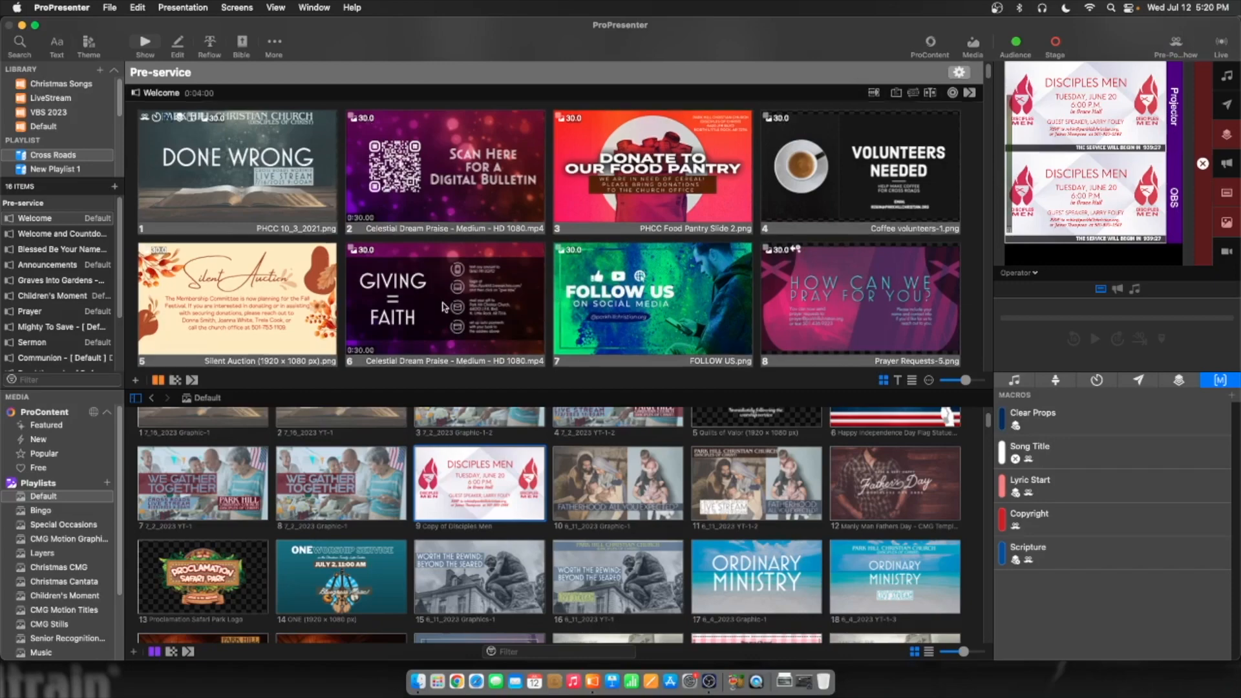
# Go to the Sermon presentation in the Cross Roads playlist and send its third slide live
pyautogui.scroll(-10, 445, 308)
pyautogui.scroll(-15, 445, 307)
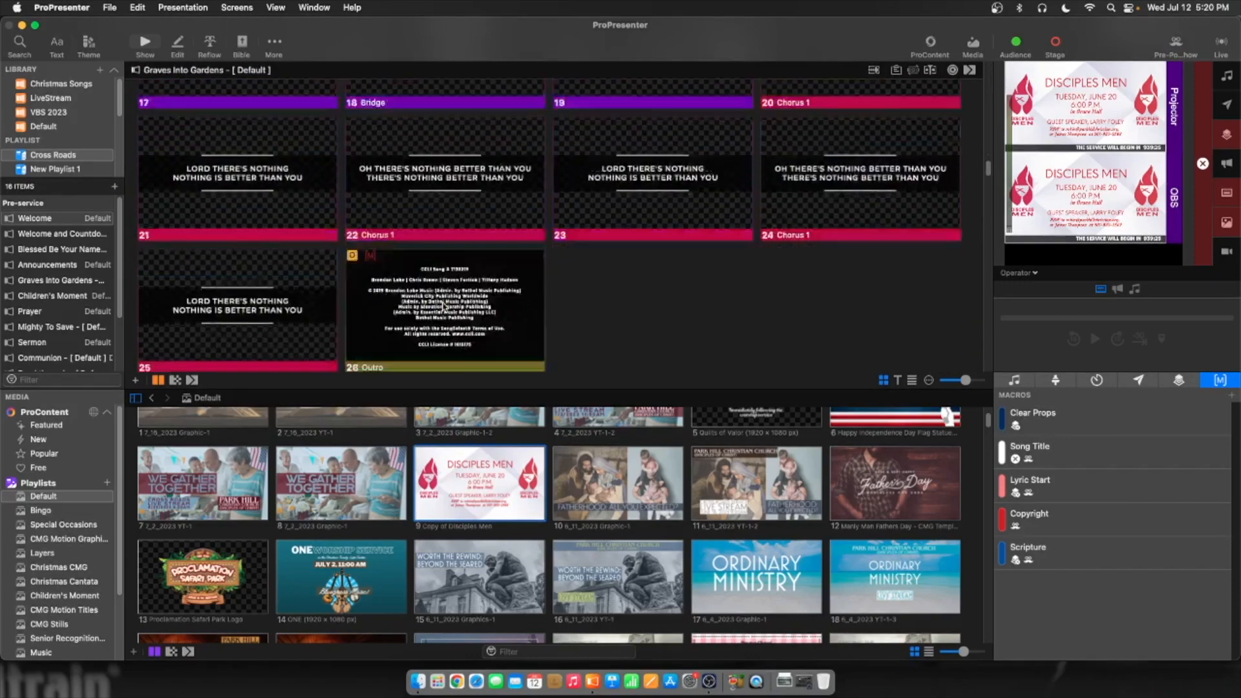
pyautogui.click(35, 342)
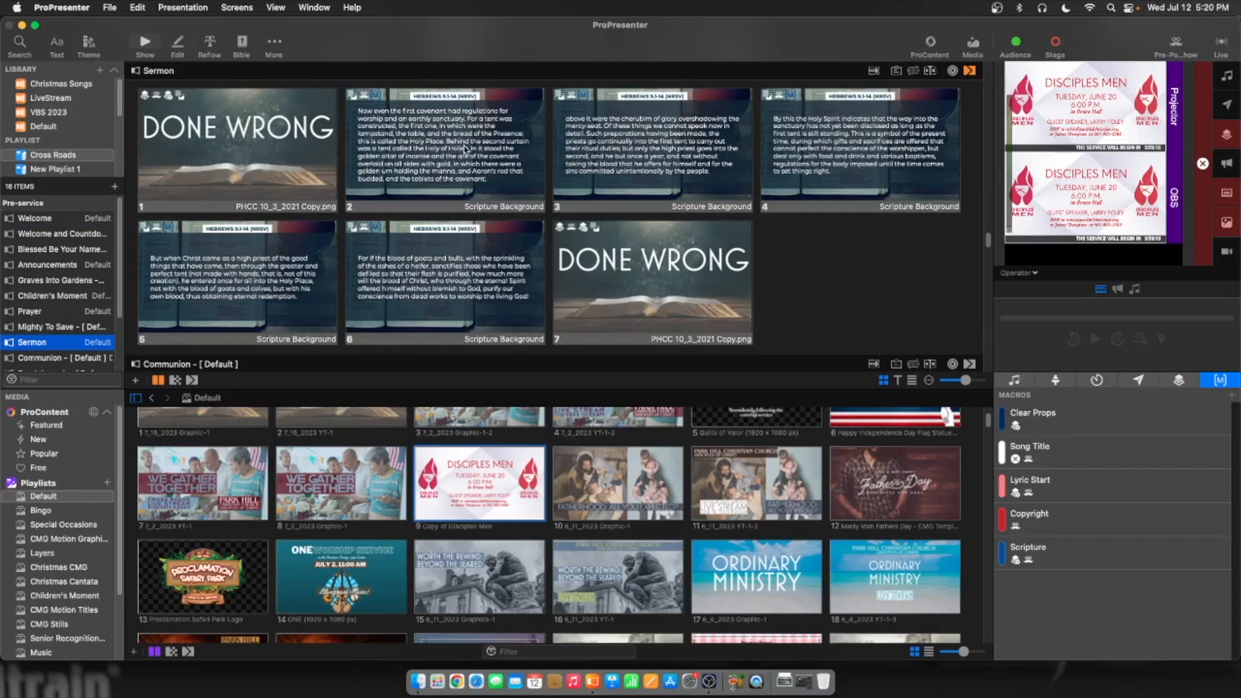
pyautogui.click(621, 155)
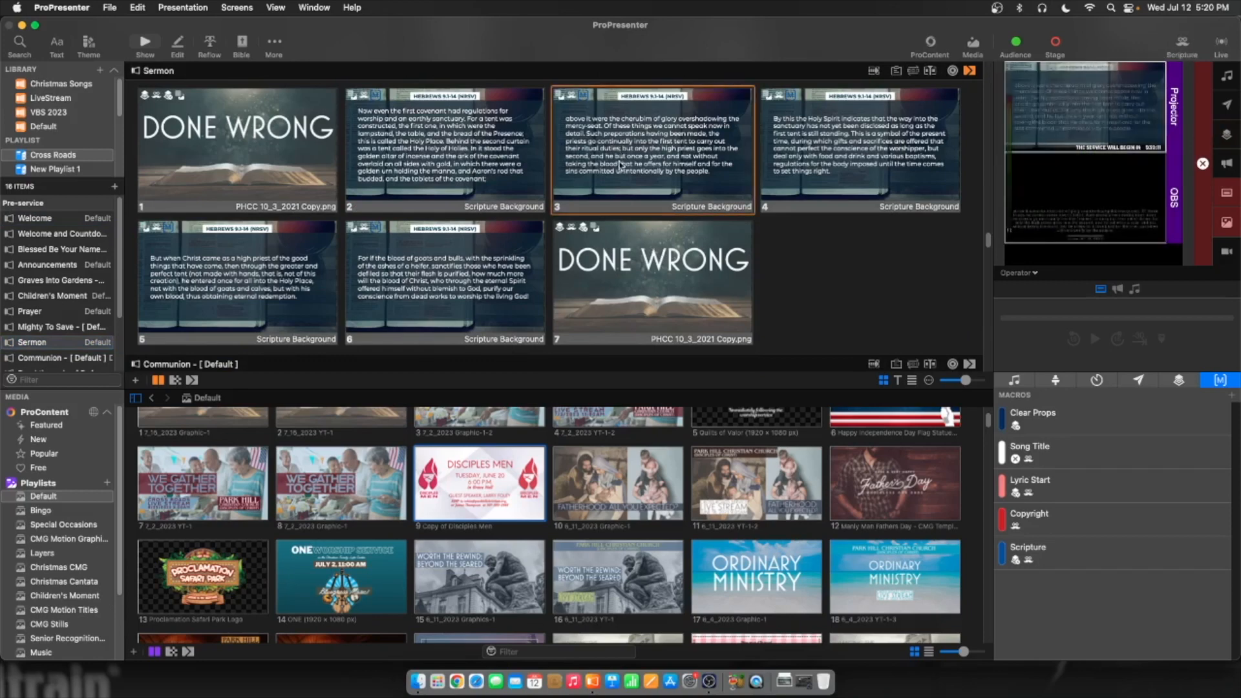
# In the slide editor, delete Sermon slides 3 to 6 so that only the first scripture slide remains between the title slides
pyautogui.keyDown('shift'); pyautogui.click(416, 271); pyautogui.keyUp('shift')
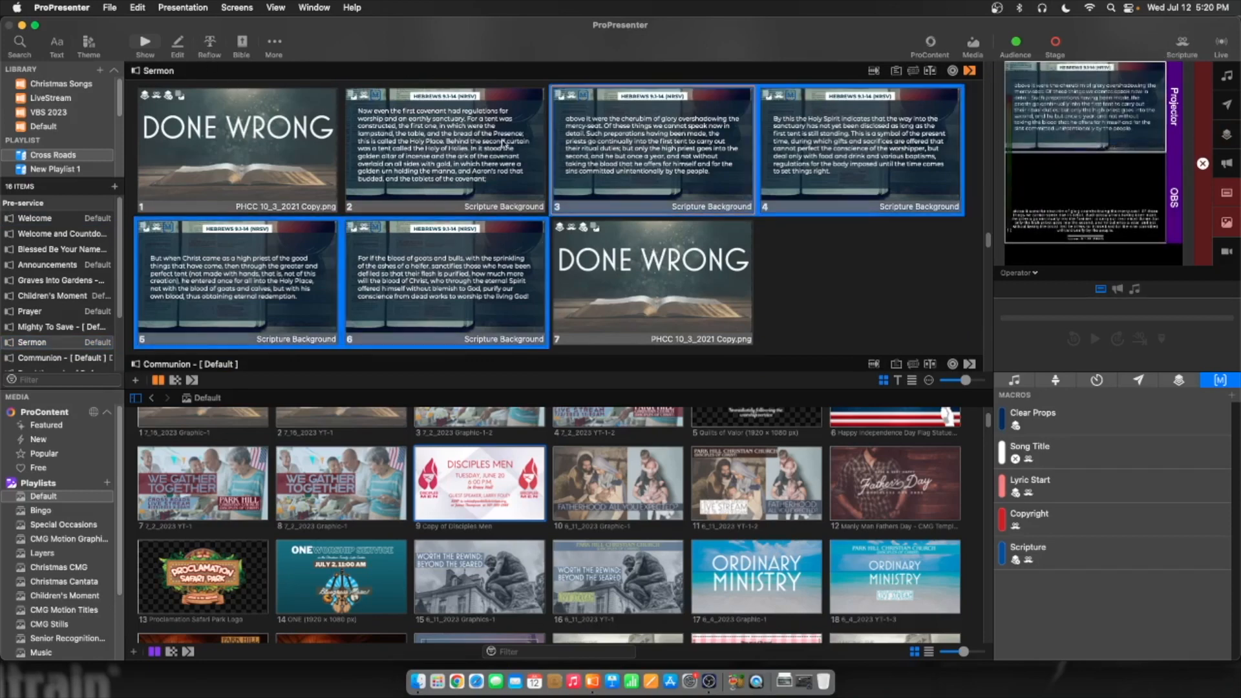
pyautogui.click(176, 43)
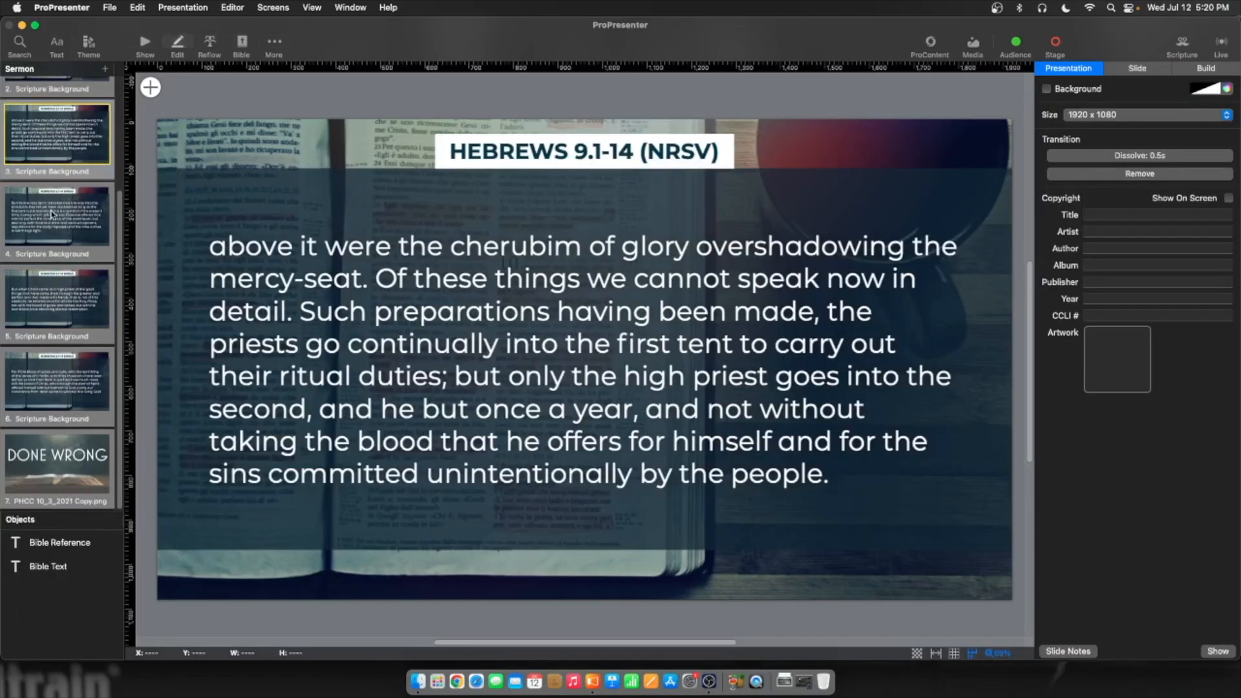
pyautogui.click(54, 215)
pyautogui.keyDown('shift'); pyautogui.click(68, 386); pyautogui.keyUp('shift')
pyautogui.rightClick(71, 367)
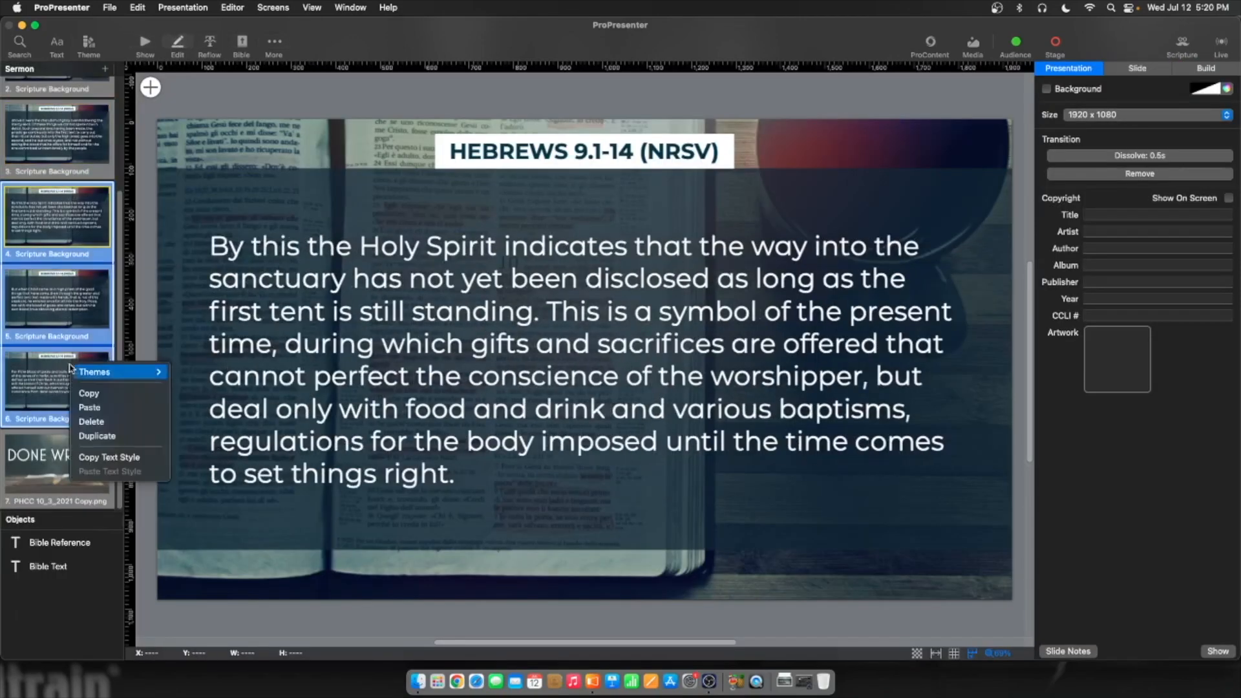
pyautogui.click(119, 423)
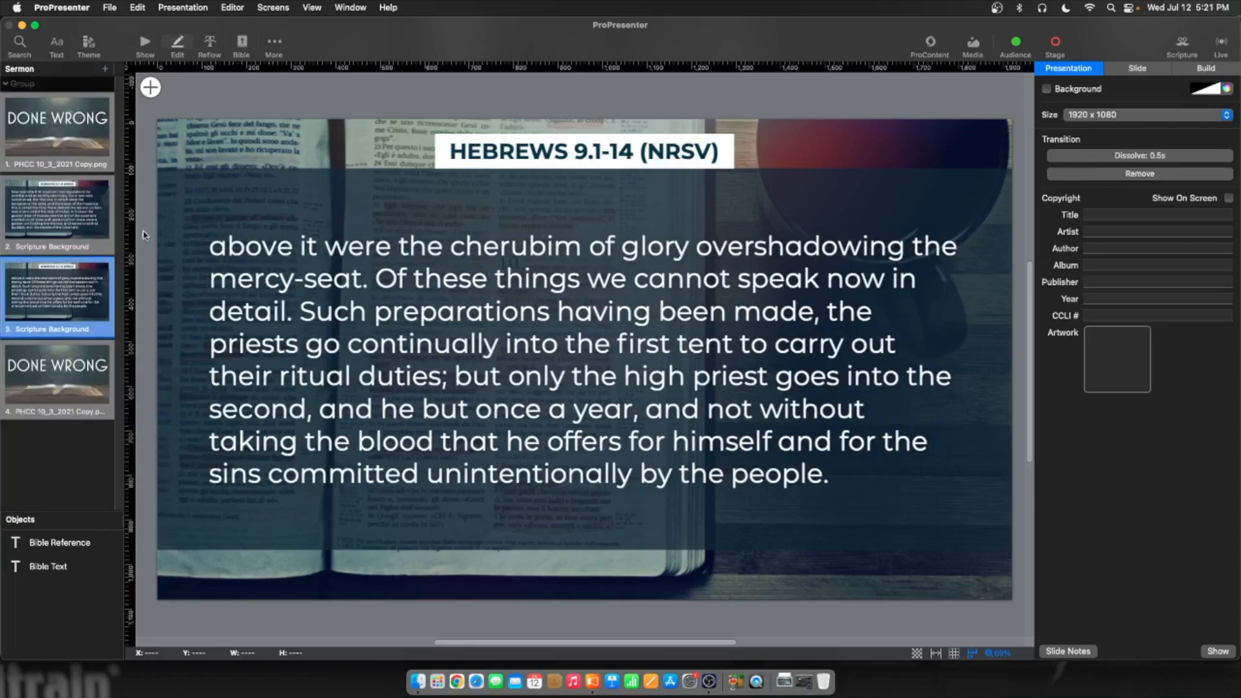
pyautogui.rightClick(83, 299)
pyautogui.click(121, 361)
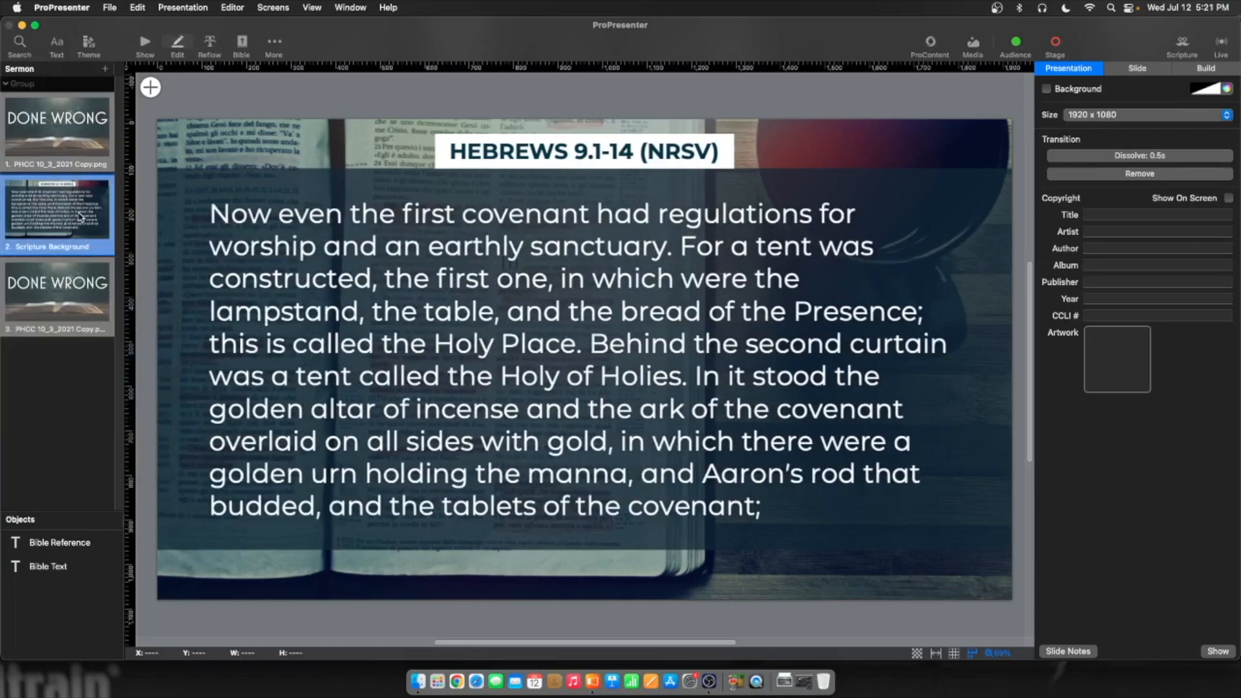
# Switch to Chrome with the PHCC Admin profile in full screen and open the "Fwd: RD Sunday Services" email in Gmail
pyautogui.click(454, 689)
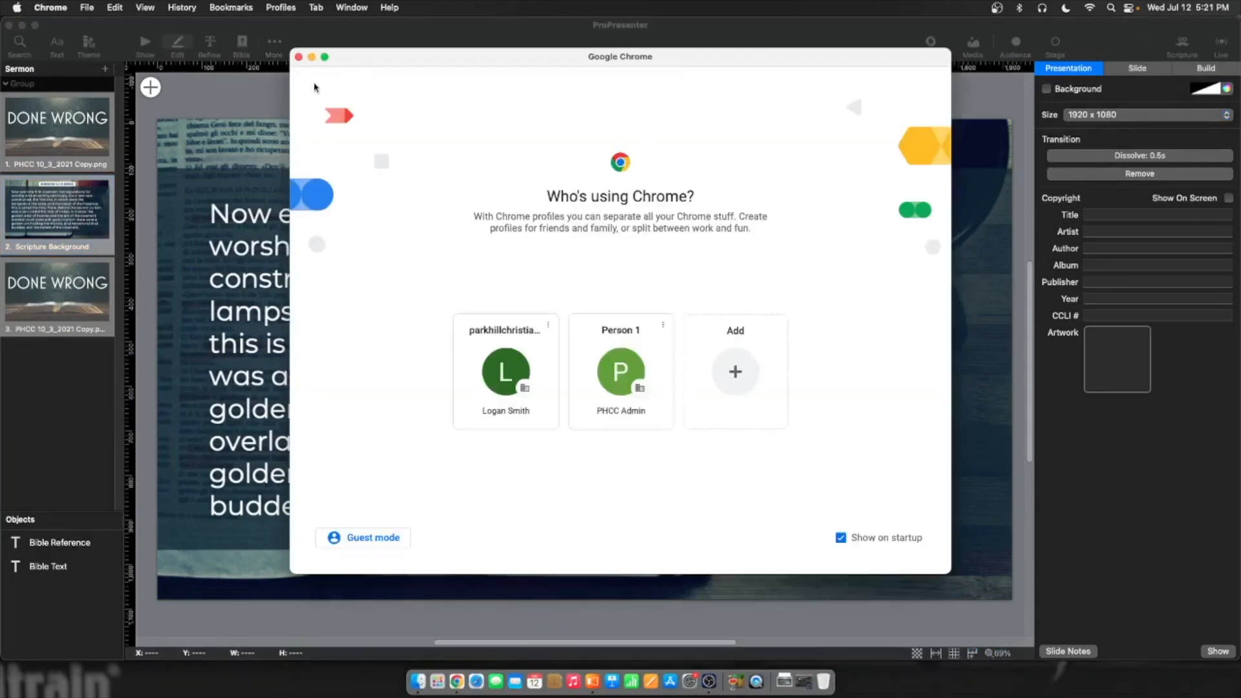
pyautogui.click(610, 381)
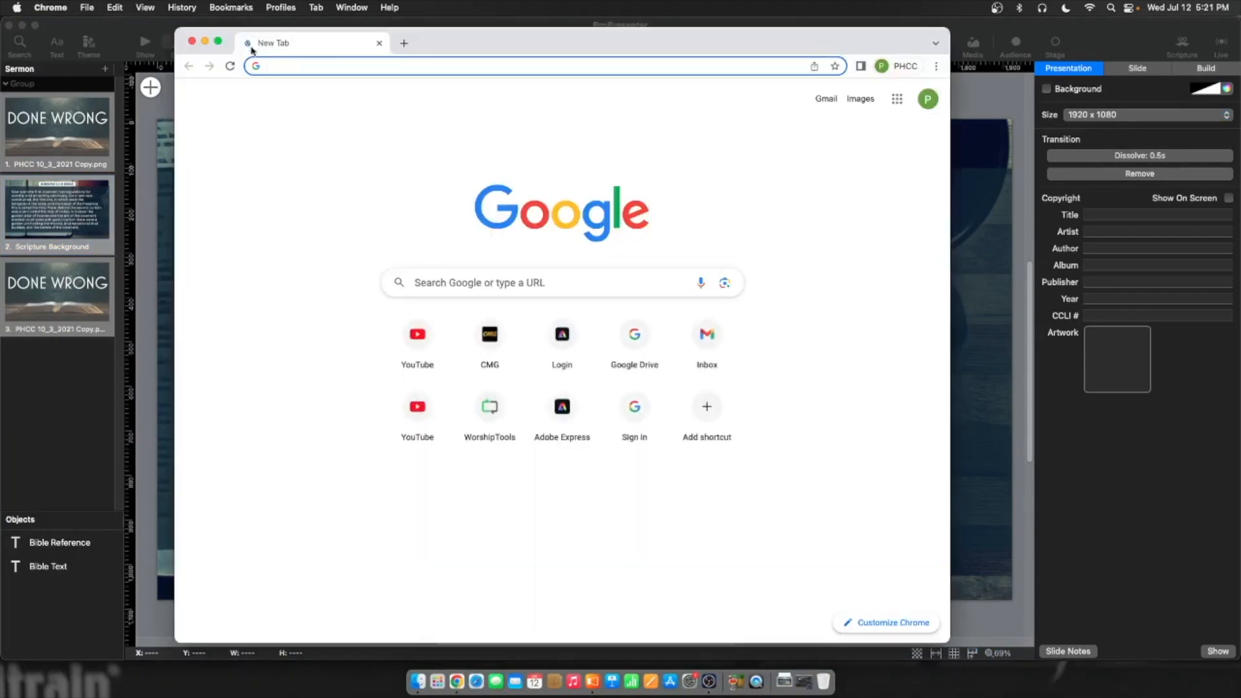
pyautogui.click(221, 43)
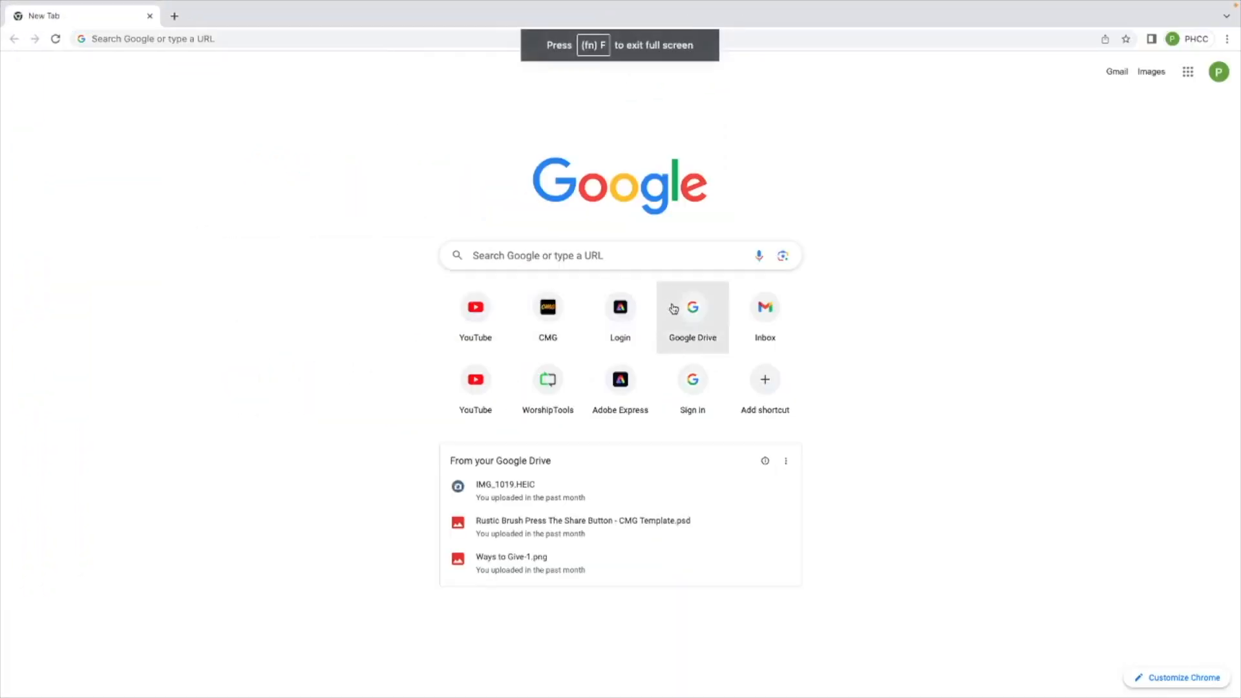
pyautogui.click(754, 319)
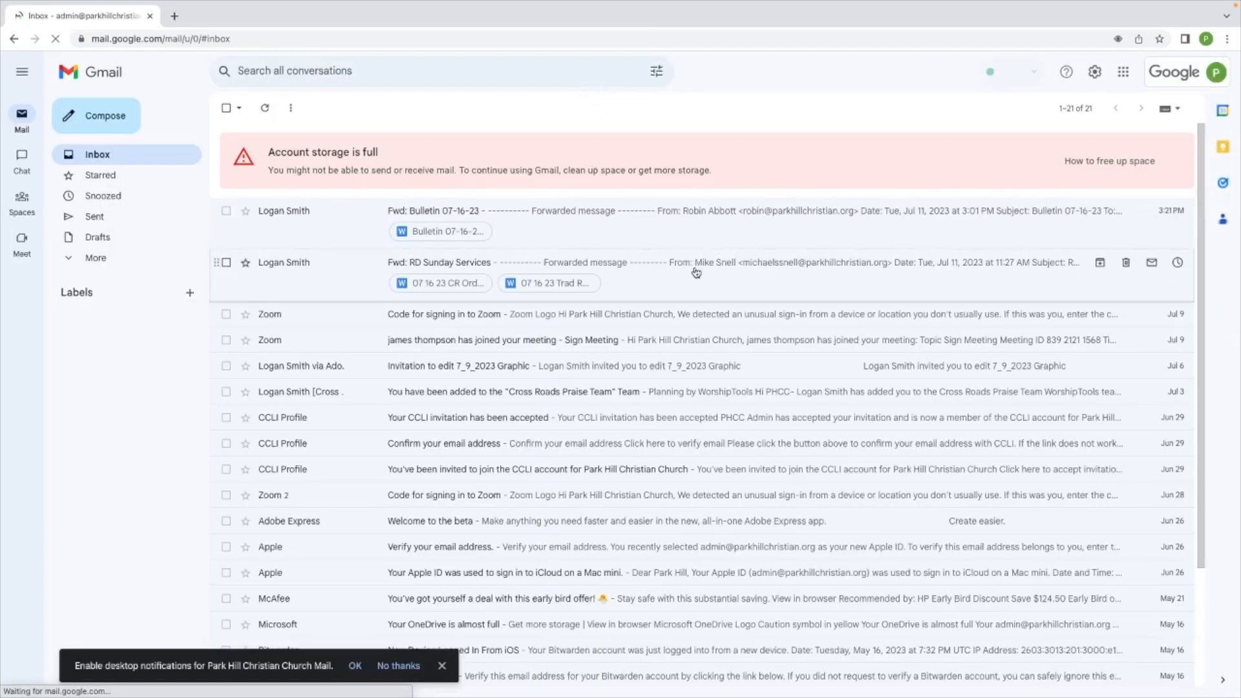
pyautogui.click(695, 271)
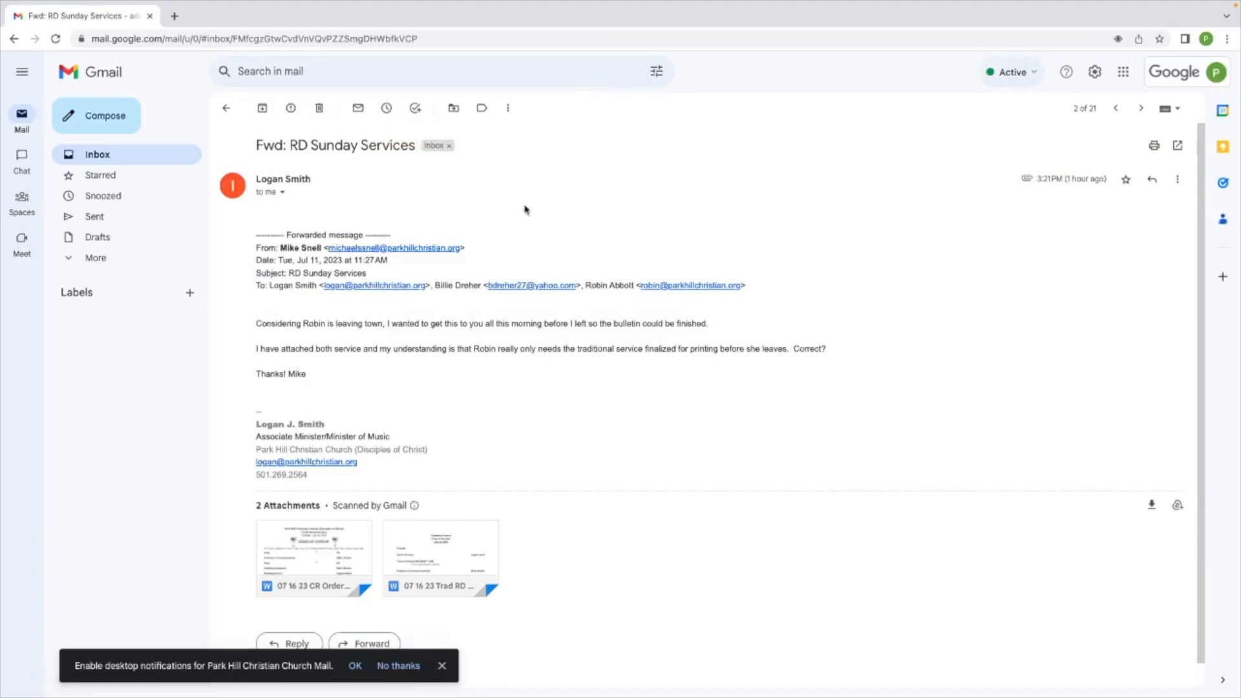
pyautogui.scroll(-1, 604, 343)
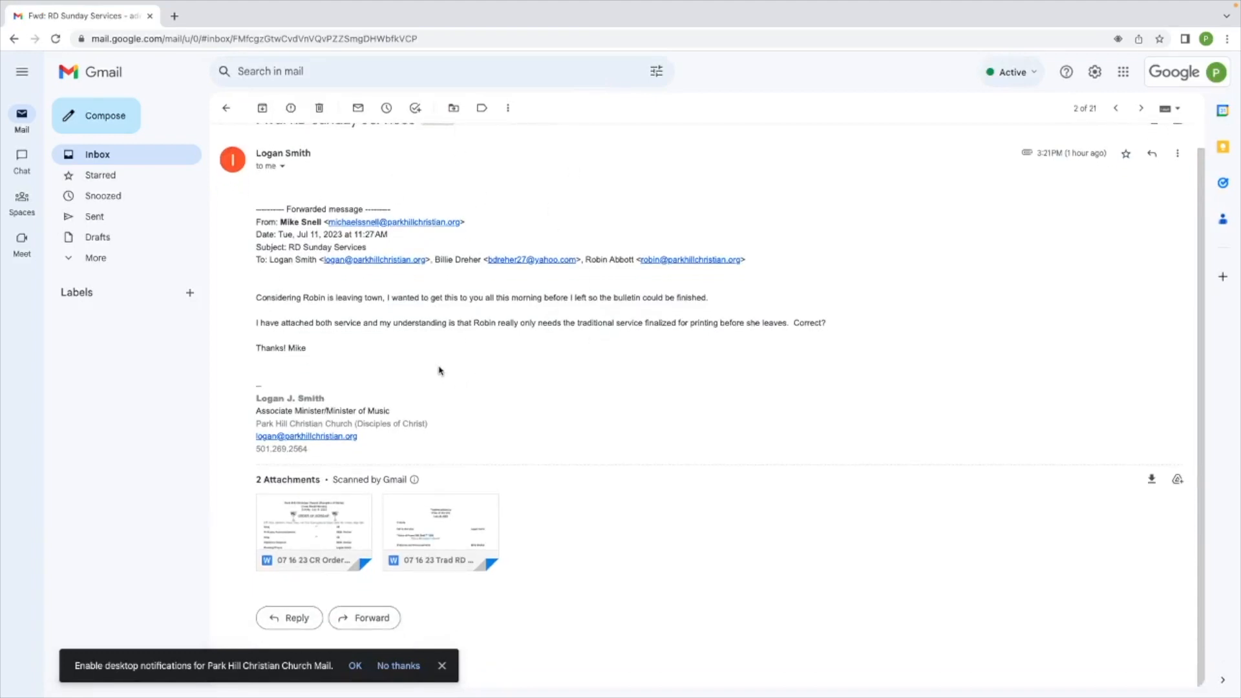
# Open the attachment 07 16 23 Trad RD Bulletin.docx and go to the scripture passages on page 3
pyautogui.moveTo(417, 549)
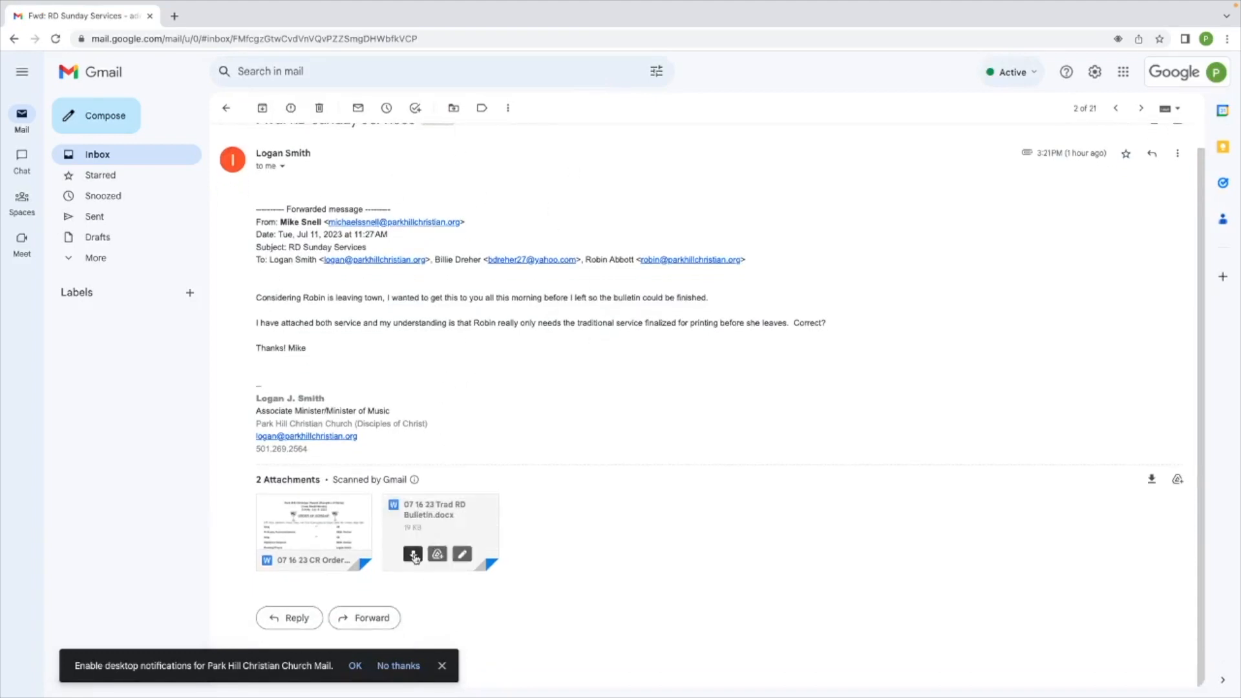
pyautogui.click(415, 555)
pyautogui.scroll(-15, 623, 342)
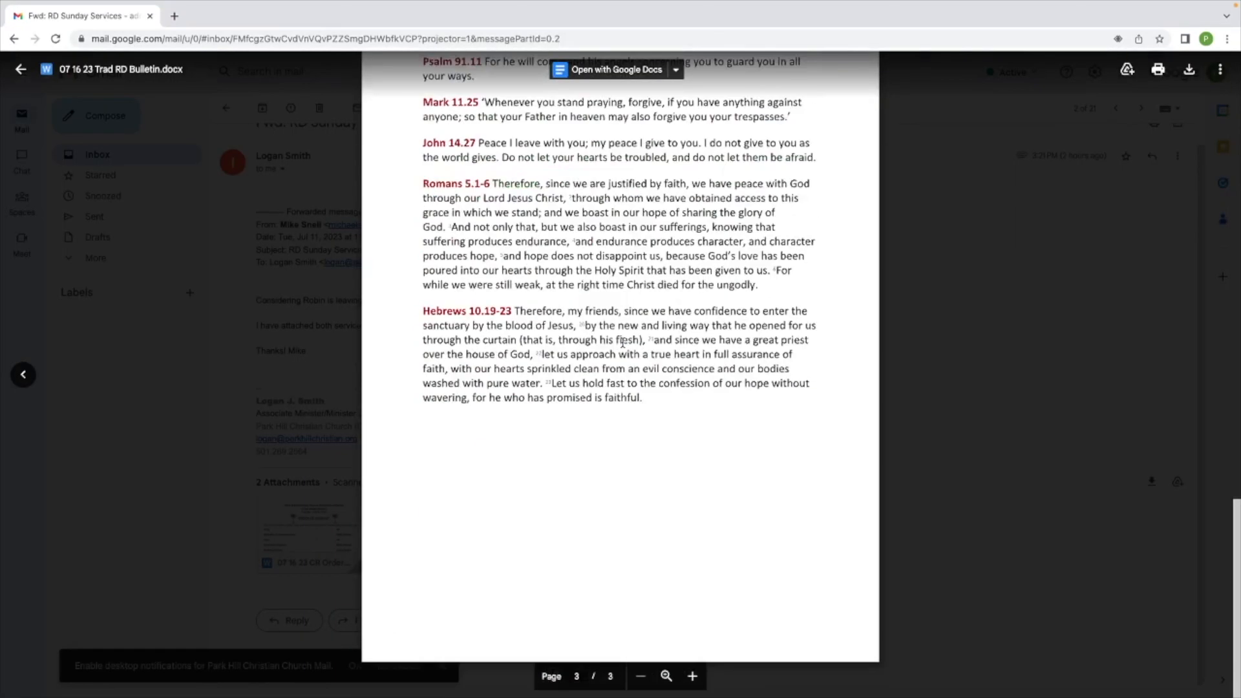
pyautogui.scroll(1, 586, 340)
# Copy the Romans 5.1-6 reference from the bulletin and use it as the ProPresenter scripture slide's reference before (NRSV), matching the existing style
pyautogui.moveTo(488, 267); pyautogui.dragTo(418, 261)
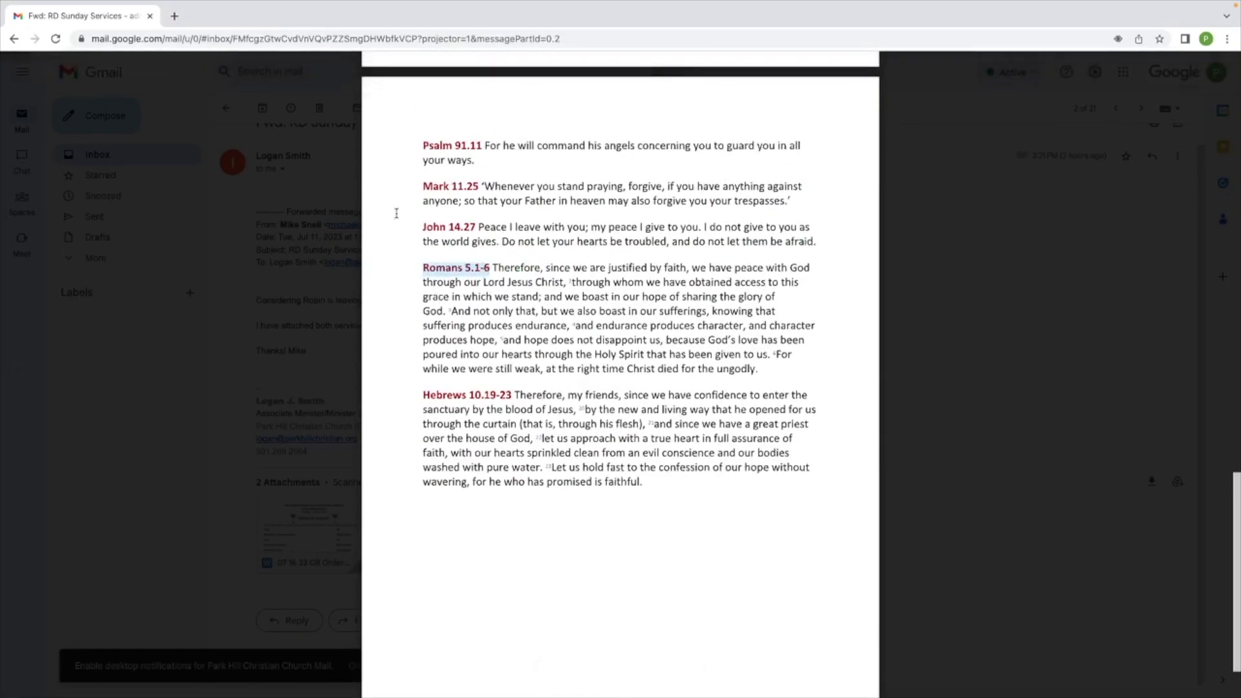
pyautogui.press('super+Tab')
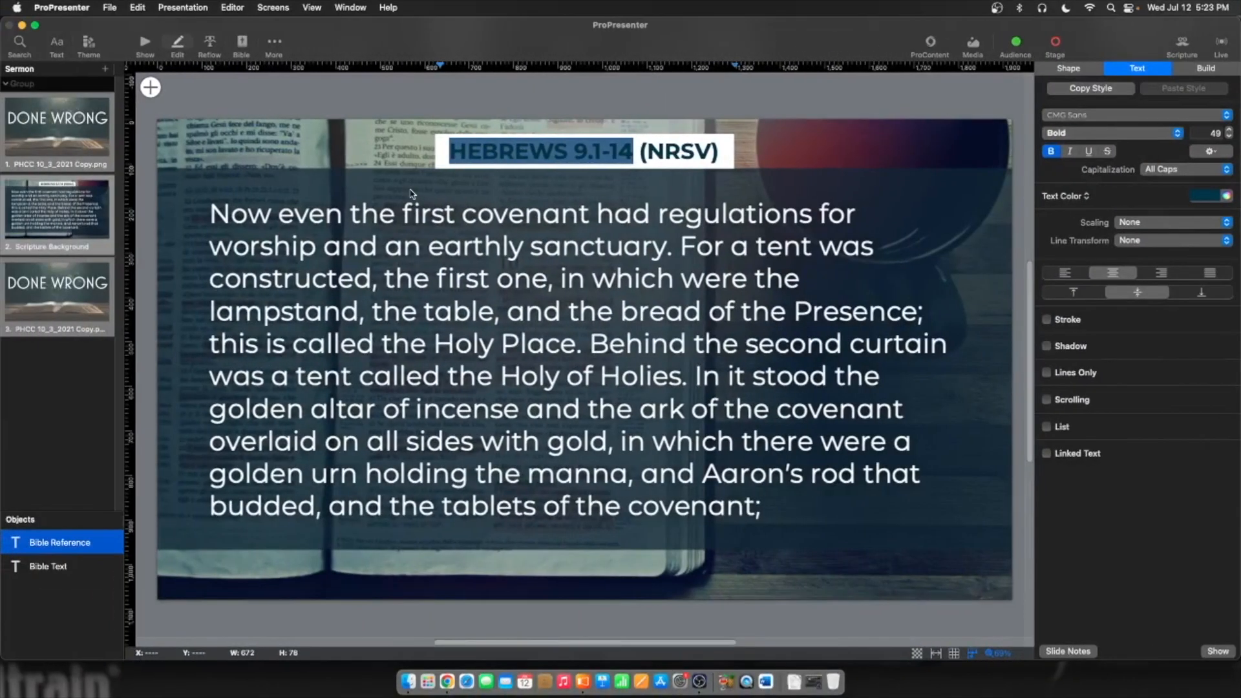
pyautogui.write('ROMANS 5.1-6')
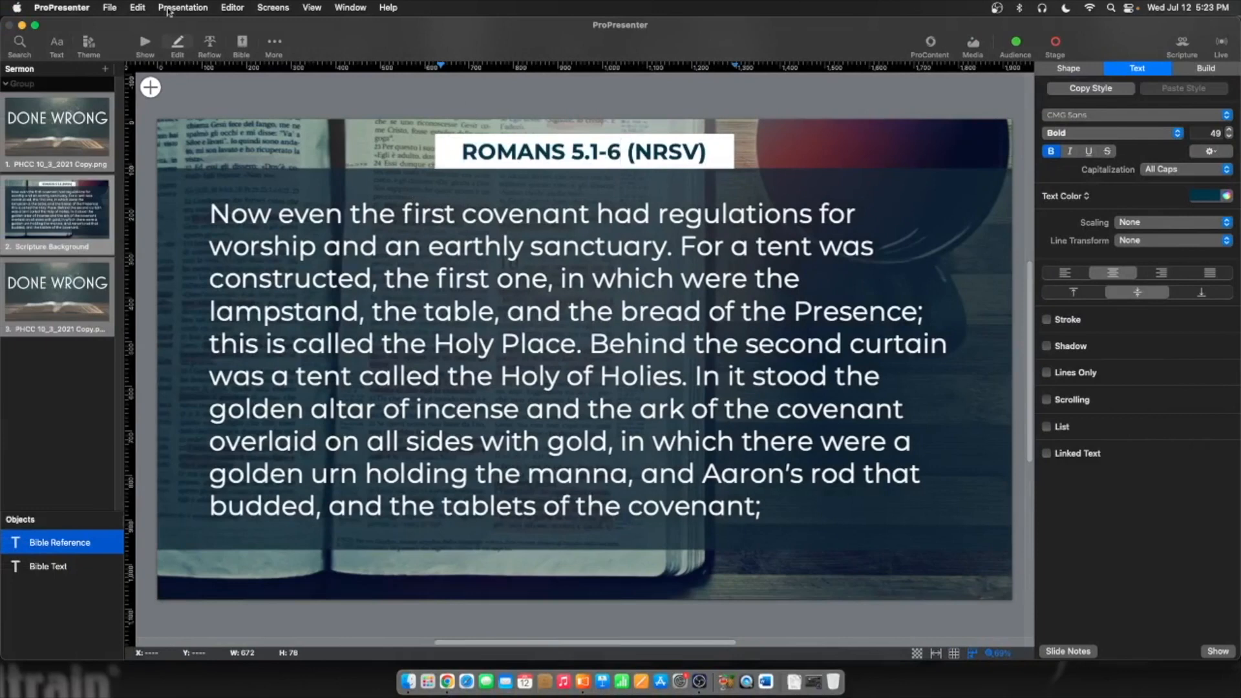
pyautogui.click(137, 7)
pyautogui.moveTo(174, 90)
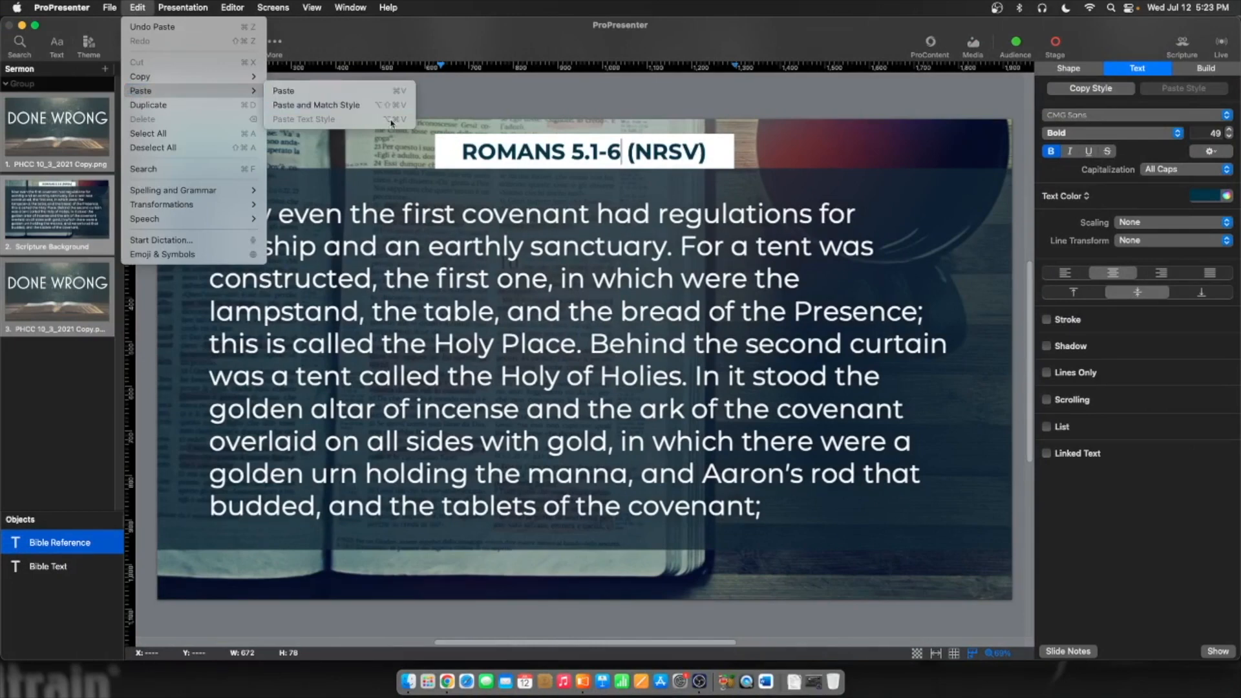
pyautogui.click(559, 151)
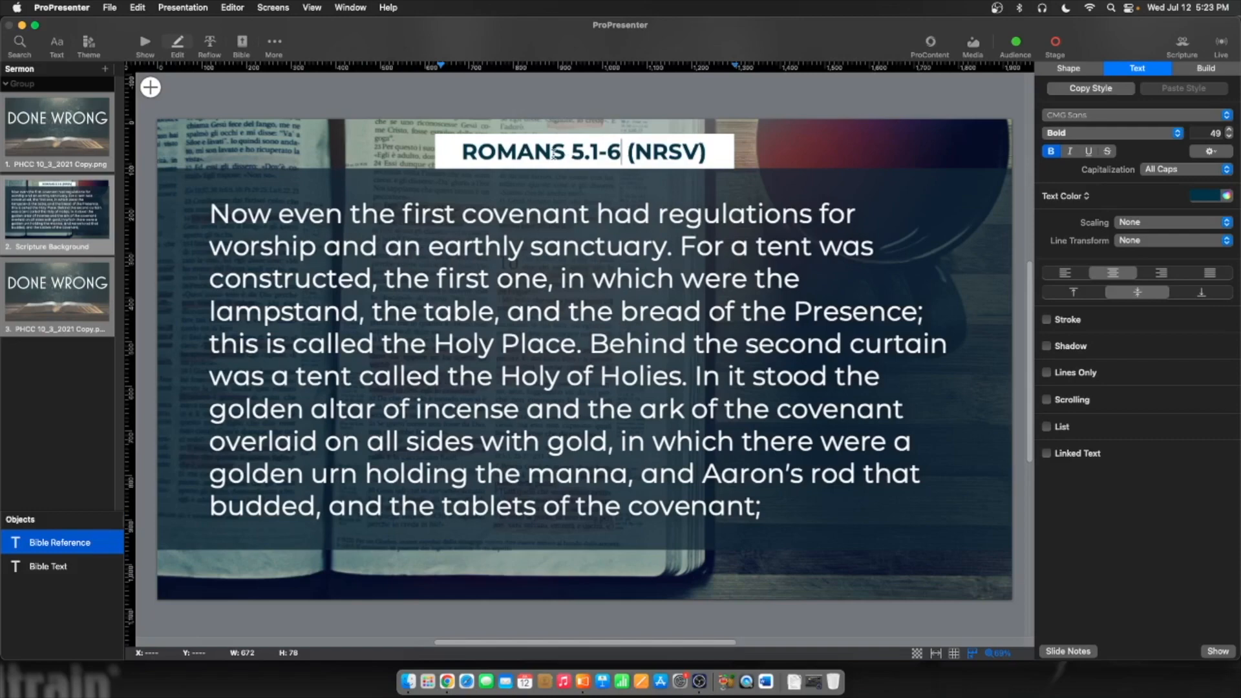
# Replace the slide's Bible text with the bulletin's Romans passage from "Therefore, since we are justified by faith" through "sharing the glory of God."
pyautogui.hotkey('ctrl', 'Right')
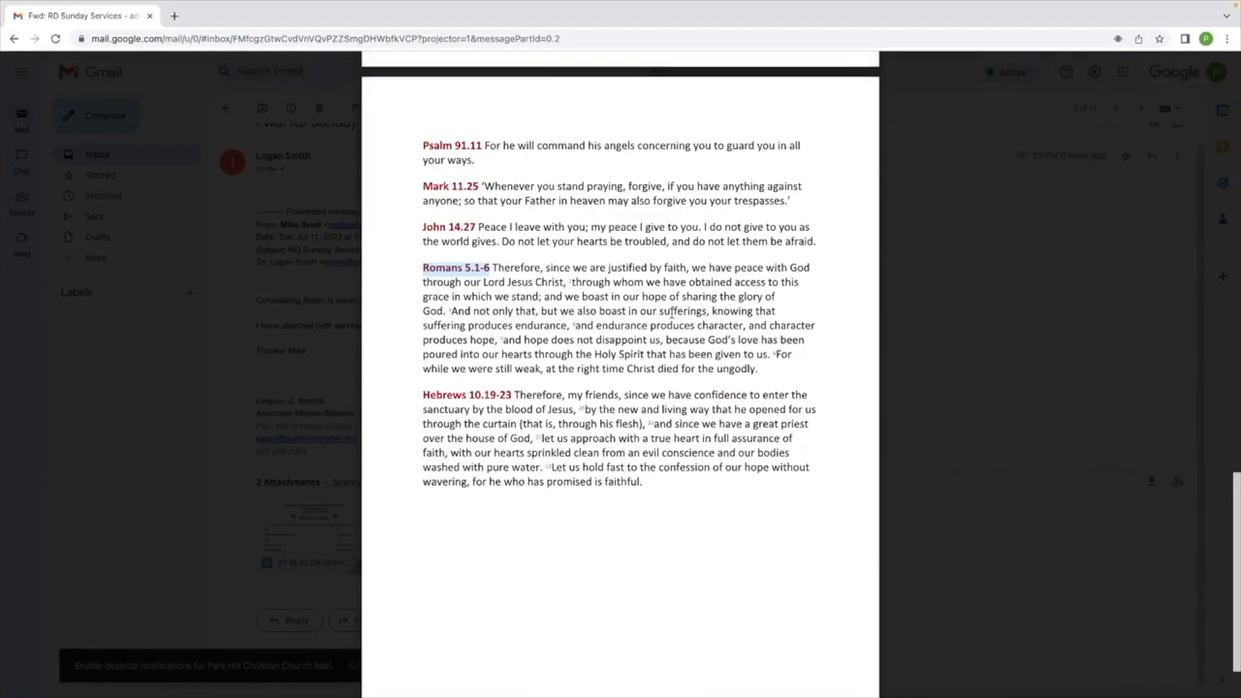
pyautogui.moveTo(449, 312); pyautogui.dragTo(498, 271)
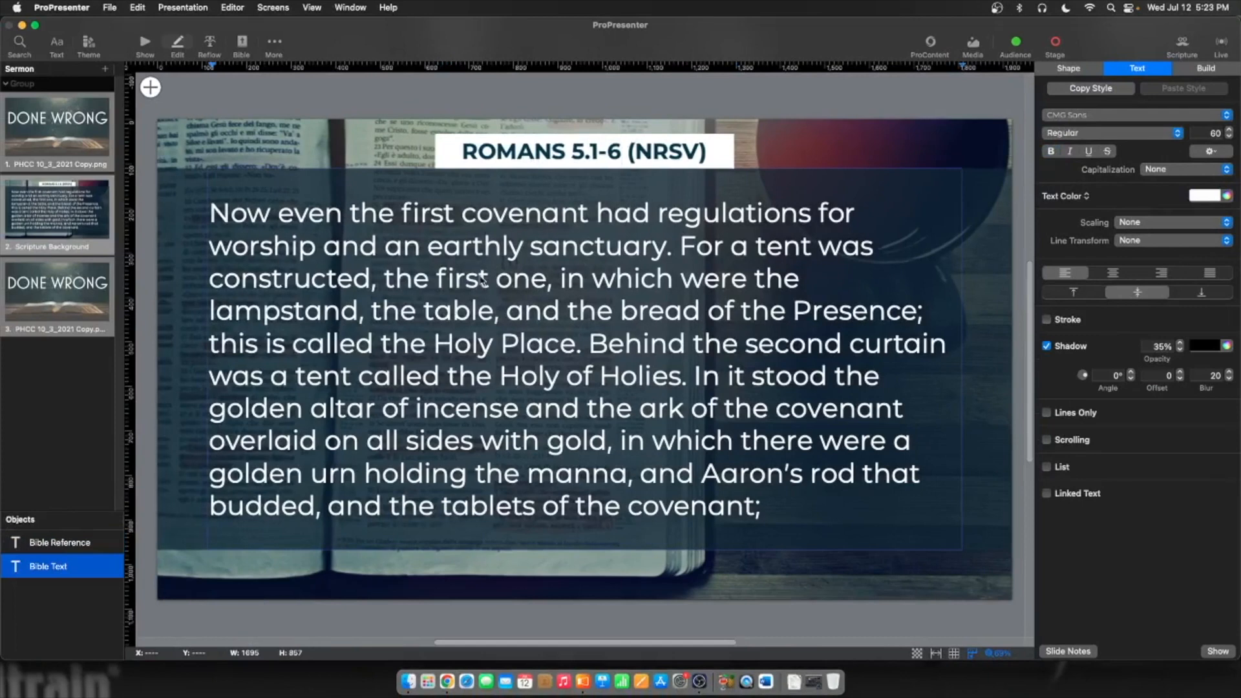
pyautogui.press('super+a')
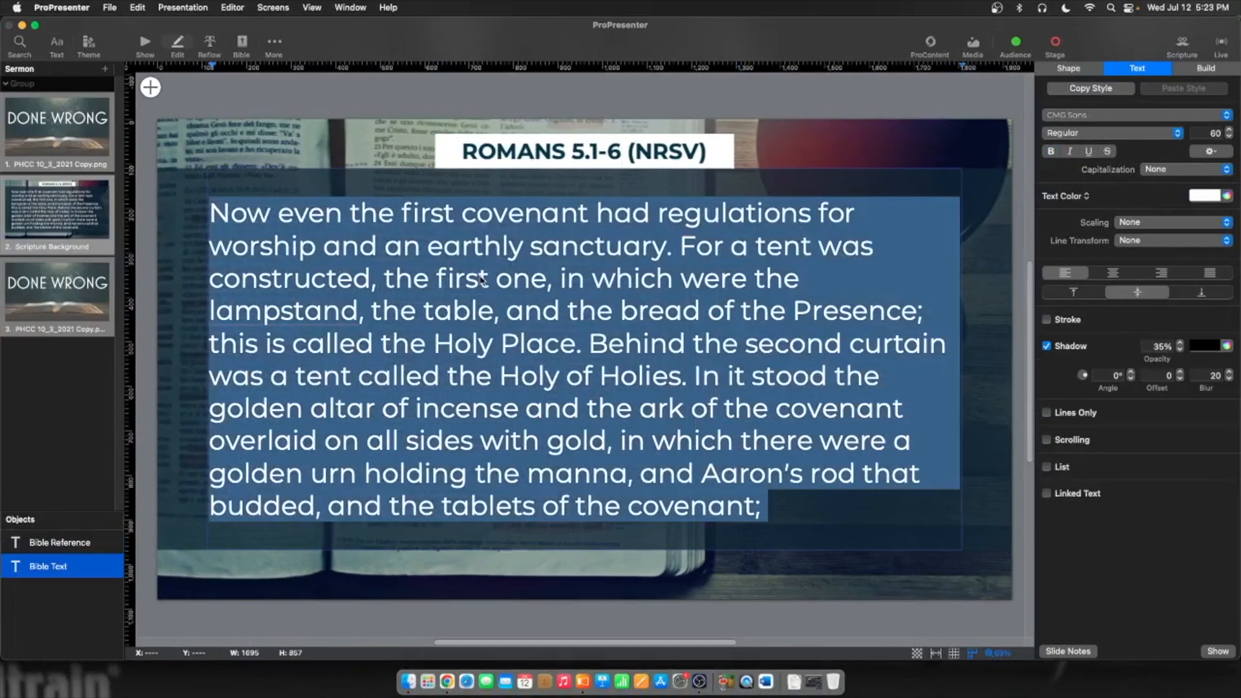
pyautogui.write('Therefore, since we are justified by faith, we have peace with God through our Lord Jesus Christ,  2 through whom we have obtained access to this grace in which we stand; and we boast in our hope of sharing the glory of God.')
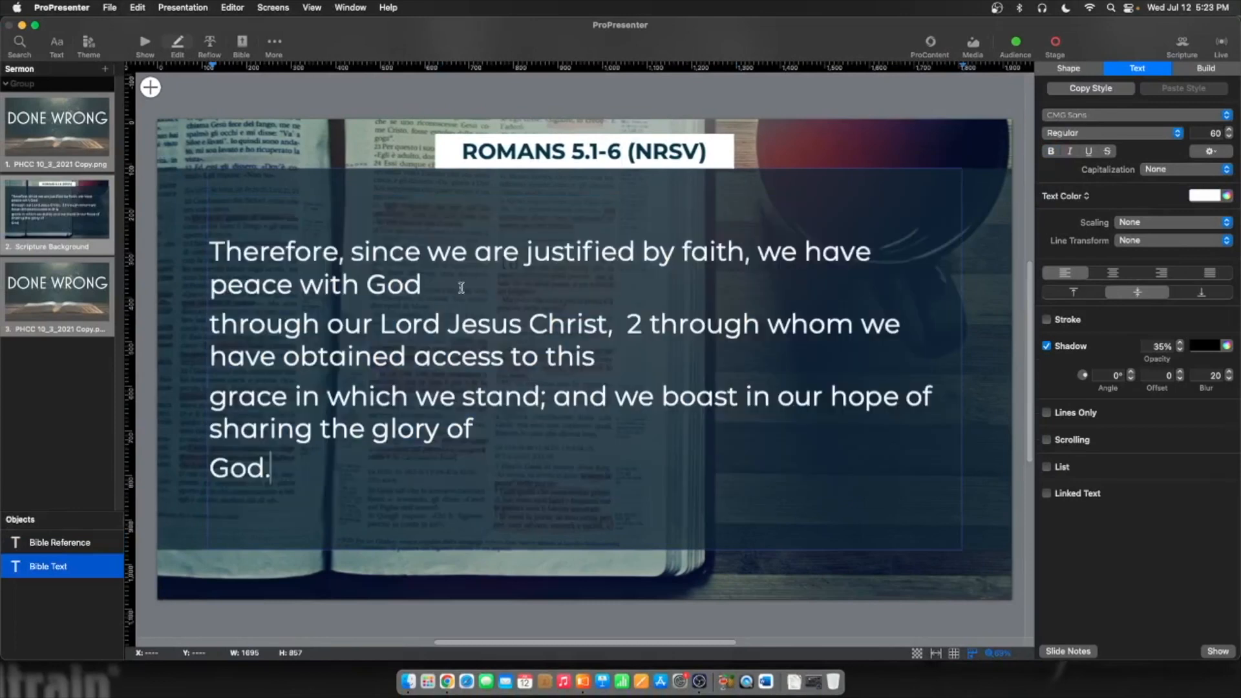
# Remove the unwanted line breaks and the stray verse number 2 from the Romans text on the scripture slide
pyautogui.click(213, 328)
pyautogui.press('BackSpace')
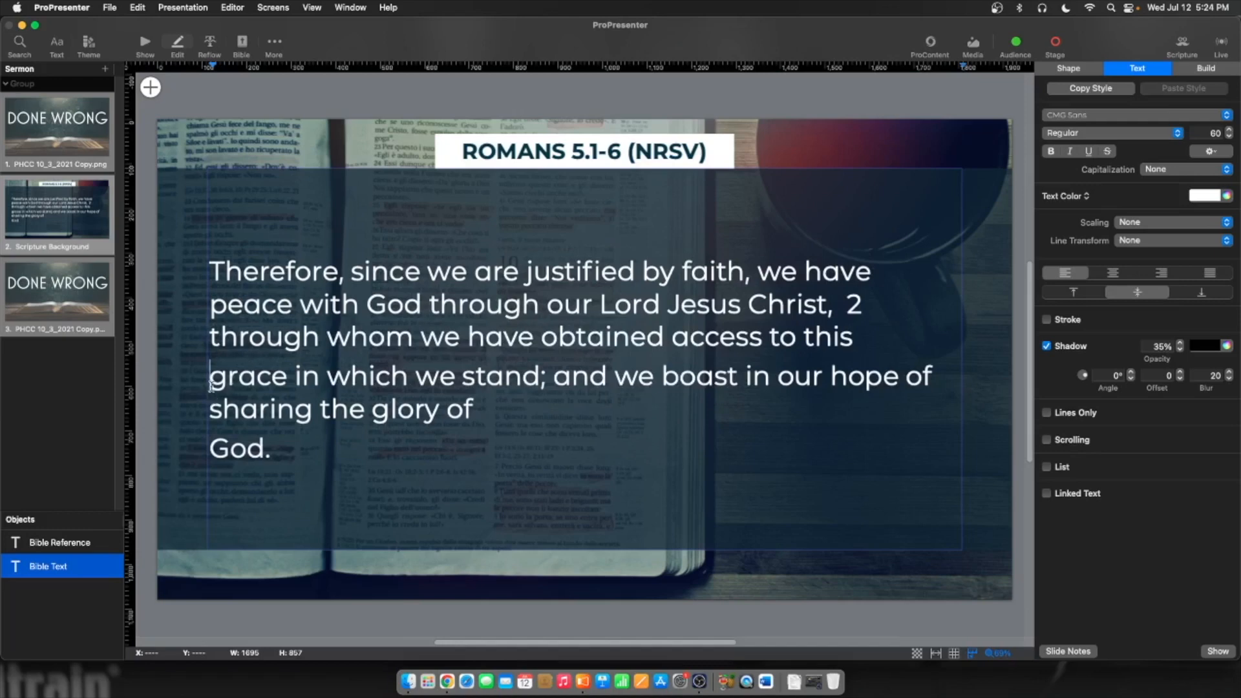
pyautogui.press('BackSpace')
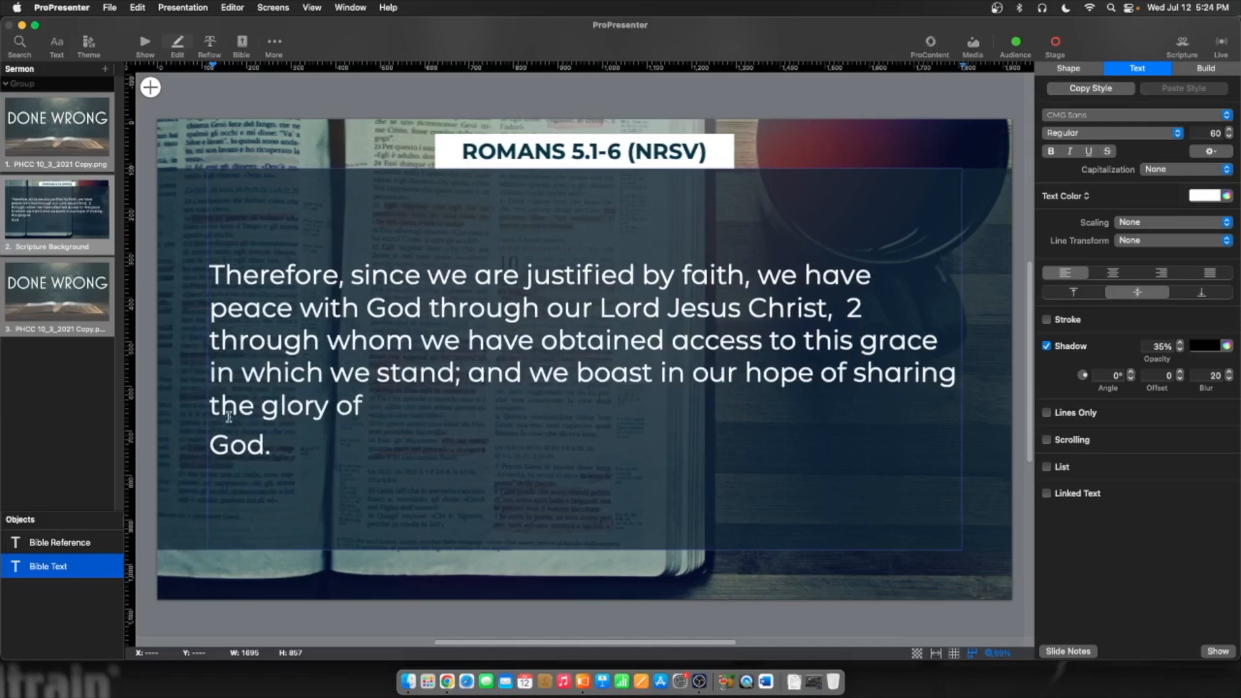
pyautogui.click(217, 445)
pyautogui.press('BackSpace')
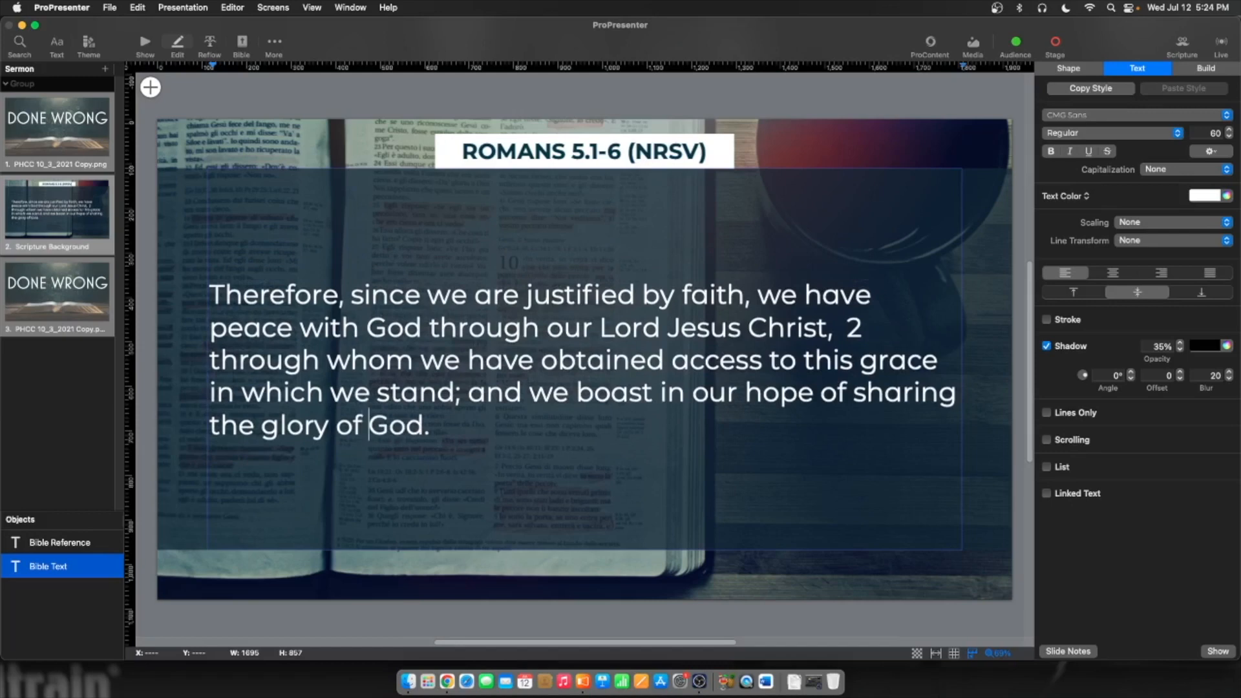
pyautogui.doubleClick(853, 328)
pyautogui.press('BackSpace')
pyautogui.press('BackSpace')
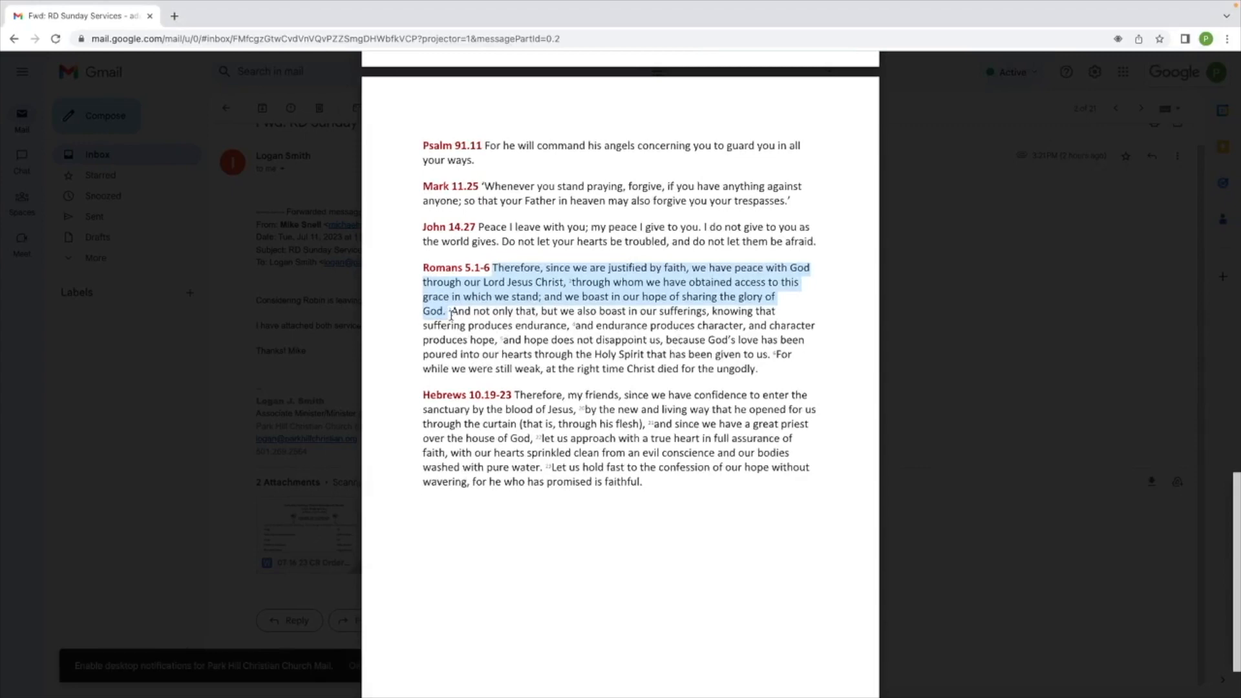
# Copy the remaining Romans passage from "And not only that" through "Christ died for the ungodly." in the bulletin and return to ProPresenter
pyautogui.moveTo(453, 314); pyautogui.dragTo(516, 315)
pyautogui.moveTo(650, 341); pyautogui.dragTo(760, 369)
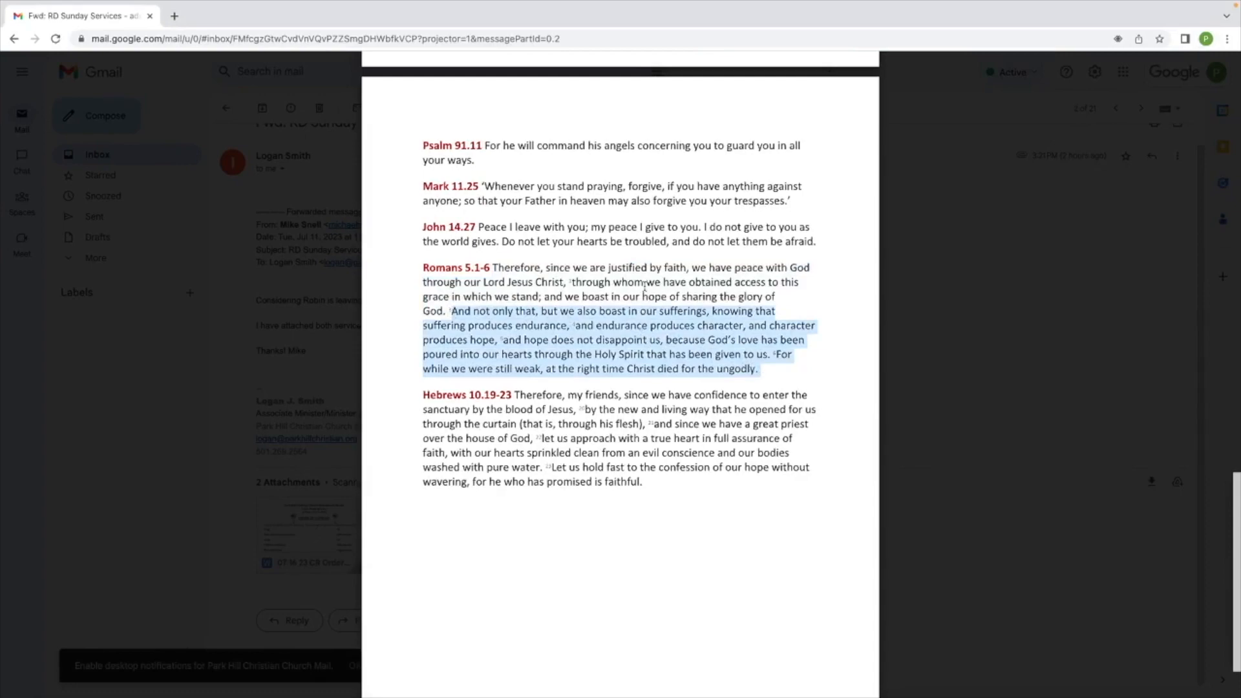
pyautogui.hotkey('ctrl', 'Left')
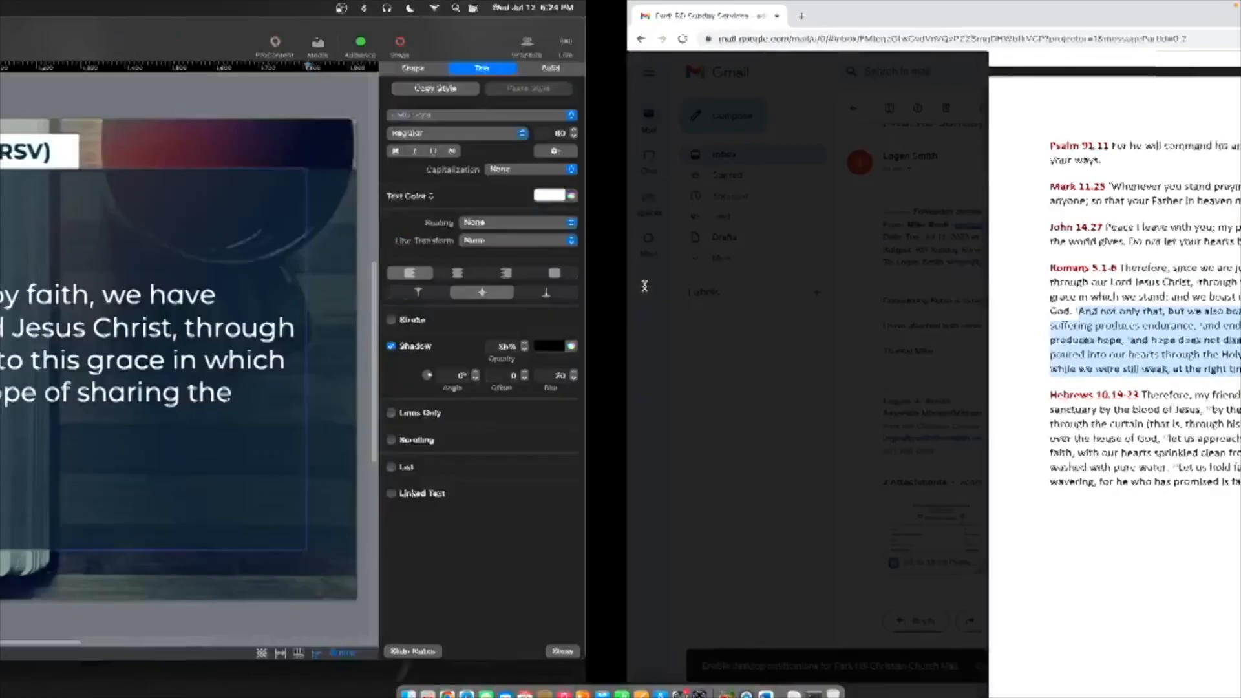
# Duplicate the Romans 5.1-6 scripture slide and select the copy for editing
pyautogui.rightClick(50, 211)
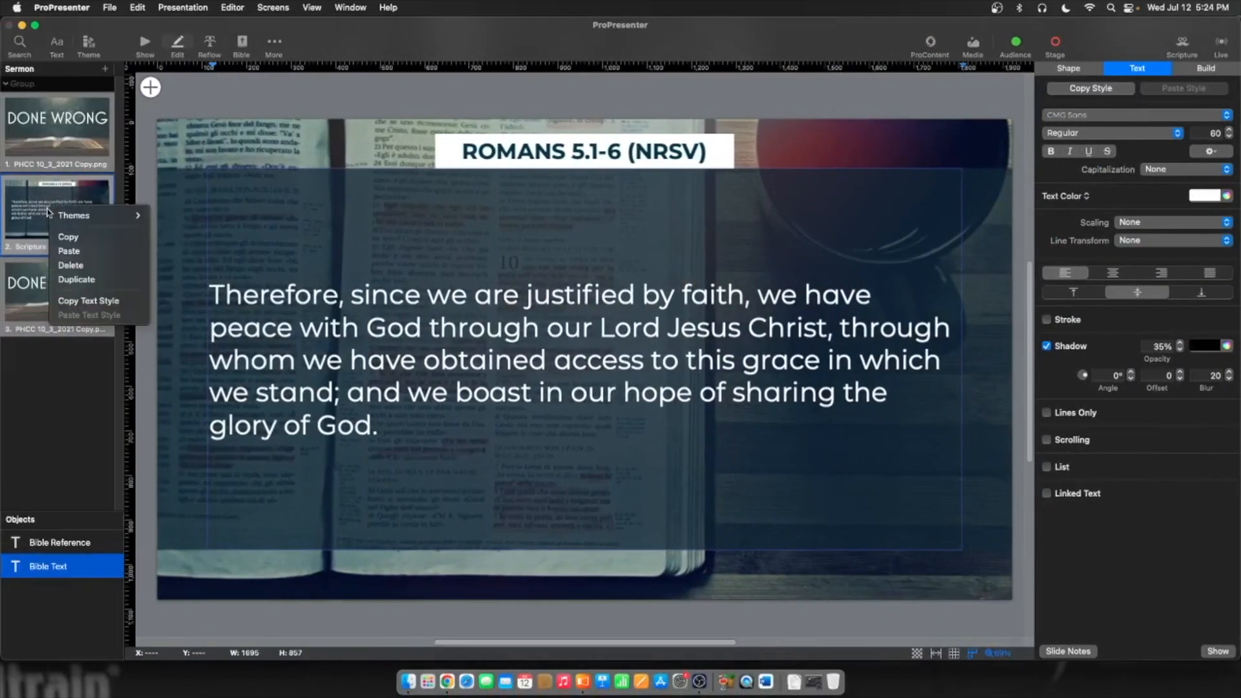
pyautogui.click(71, 279)
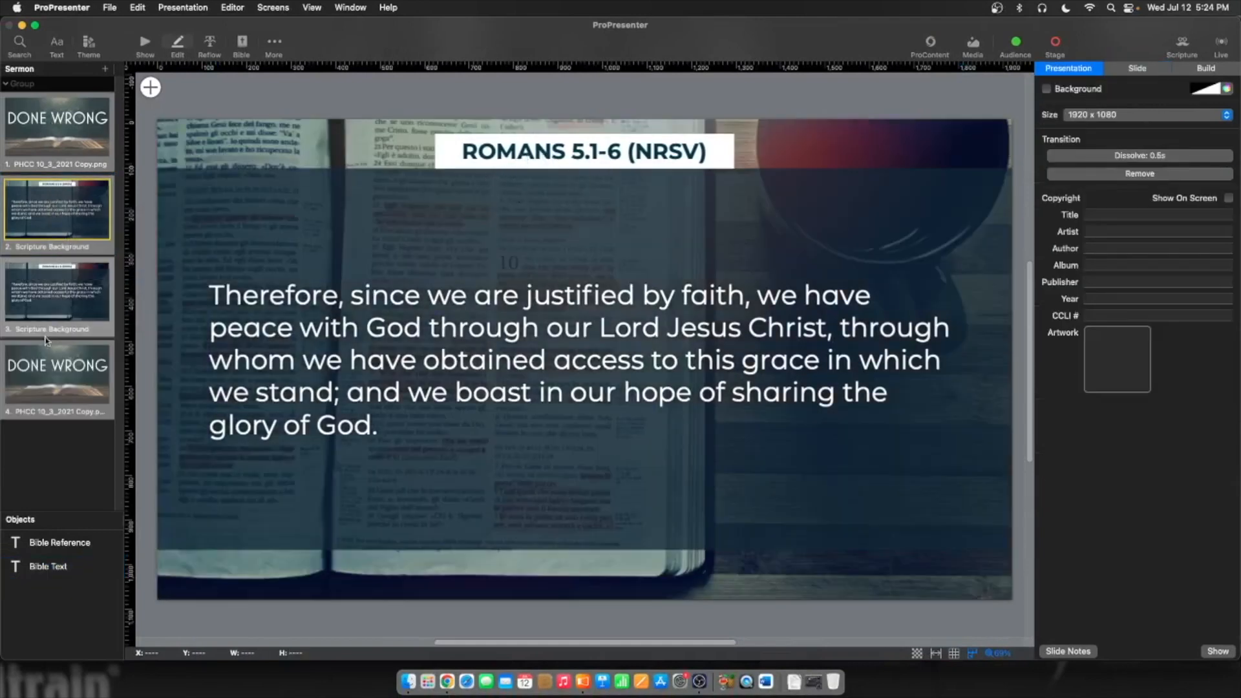
pyautogui.click(82, 234)
pyautogui.click(59, 292)
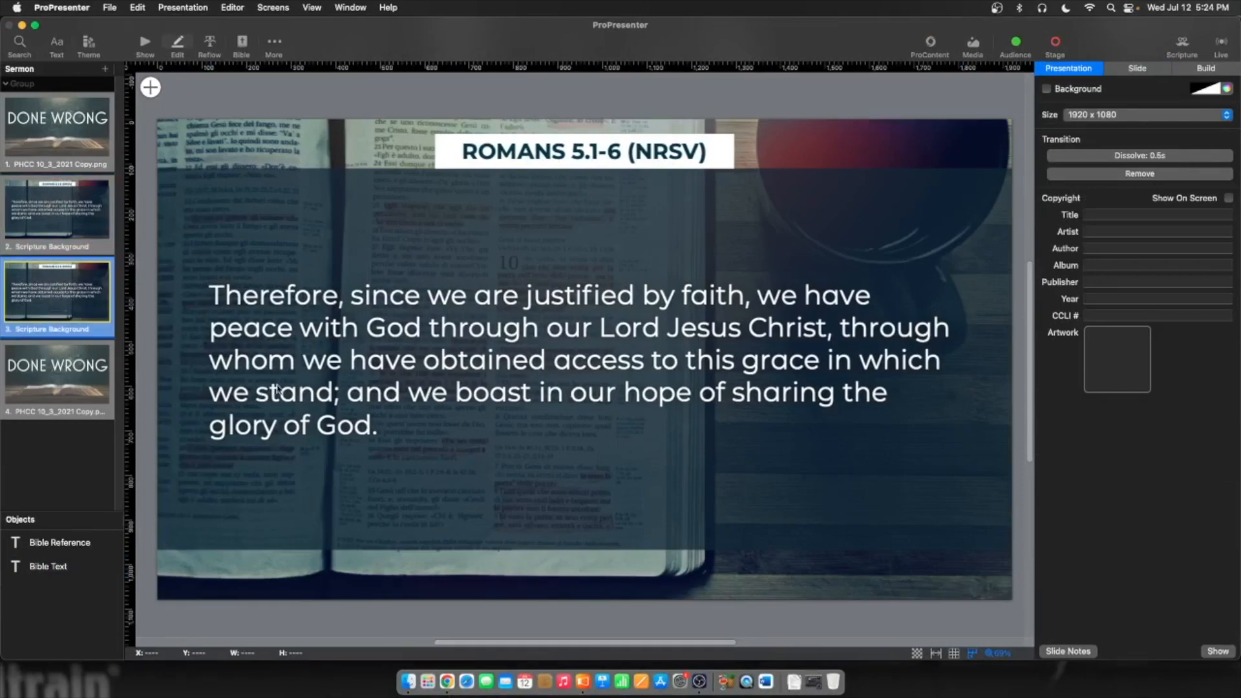
# Replace all the Bible text on the duplicated slide with the copied passage beginning "And not only that, but we also boast in our sufferings"
pyautogui.doubleClick(279, 390)
pyautogui.moveTo(380, 428); pyautogui.dragTo(203, 298)
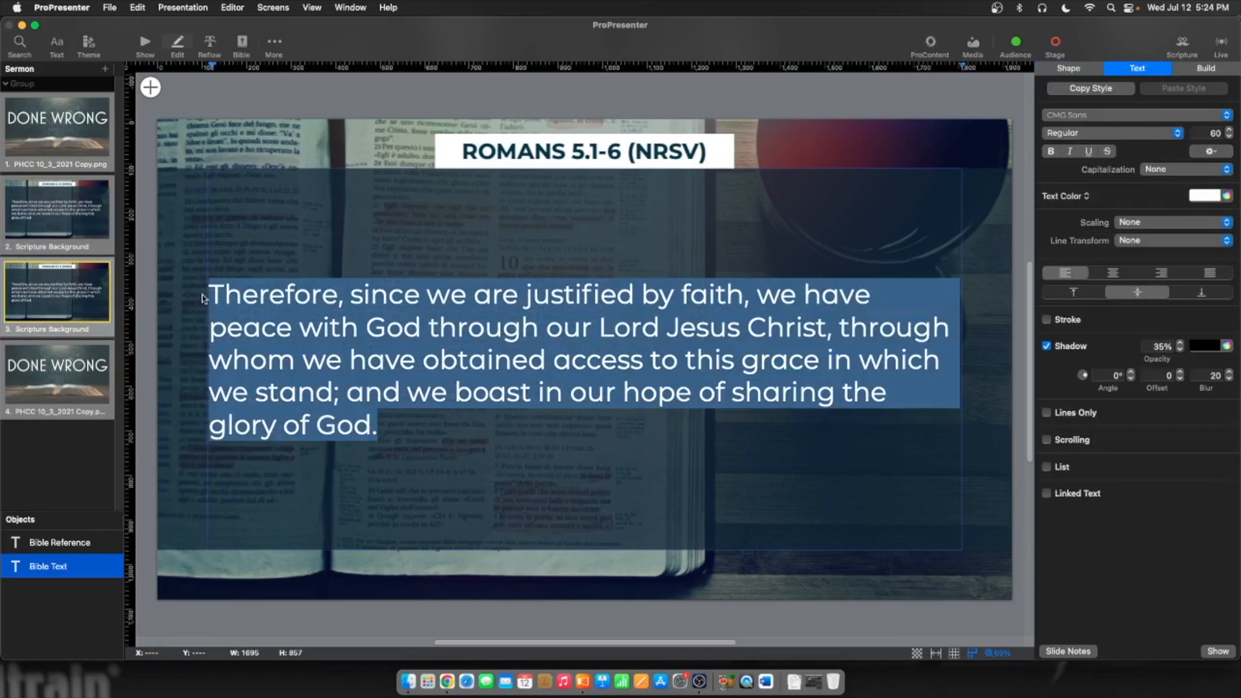
pyautogui.write('And not only that, but we also boast in our sufferings, knowing that suffering produces endurance,  4 and endurance produces character, and character produces hope,  5 and hope does not disappoint us, because God’s love has been poured into our hearts through the Holy Spirit that has been given to us. 6 For while we were still weak, at the right time Christ died for the ungodly.')
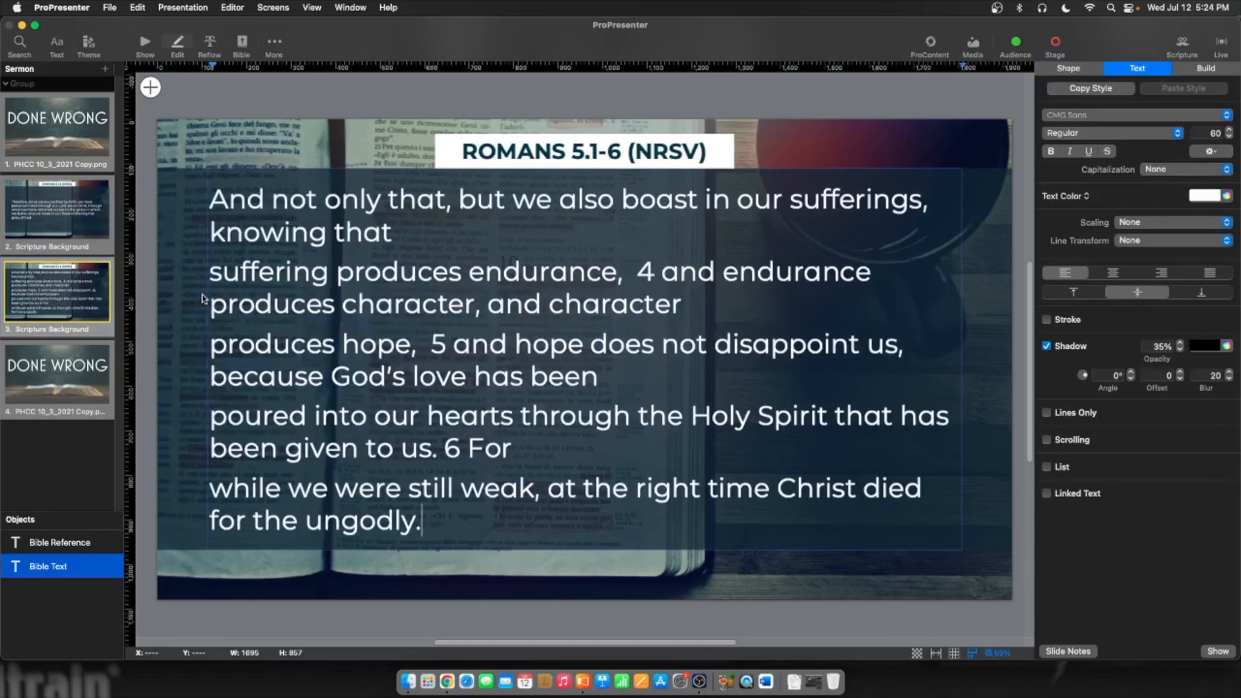
# Remove the unwanted line breaks before "suffering", "produces hope", "poured into" and "while we were" so the text flows as one paragraph
pyautogui.click(211, 283)
pyautogui.press('BackSpace')
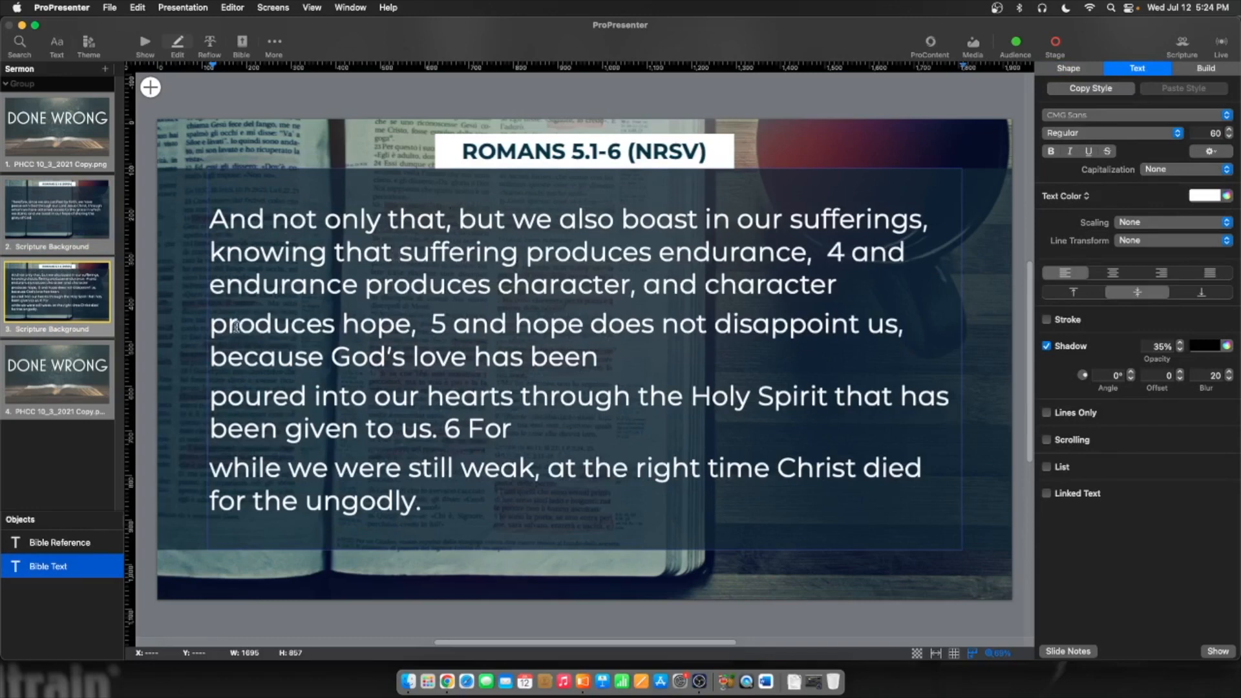
pyautogui.click(218, 325)
pyautogui.press('BackSpace')
pyautogui.click(221, 397)
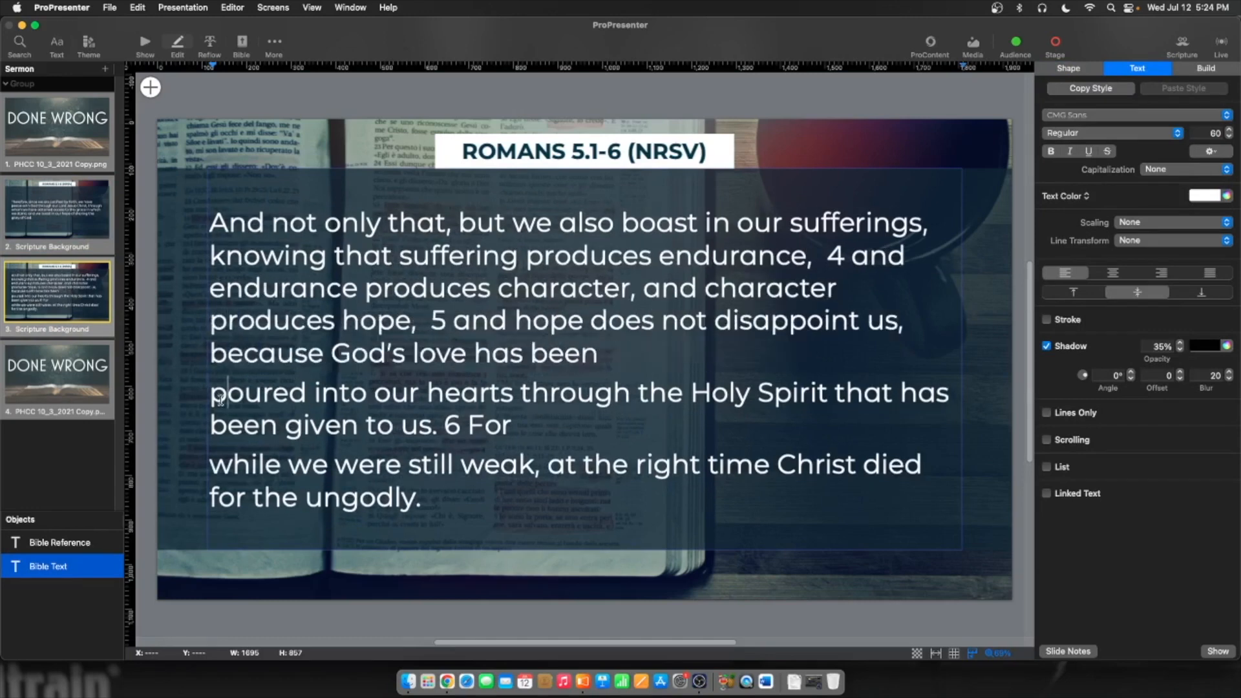
pyautogui.press('BackSpace')
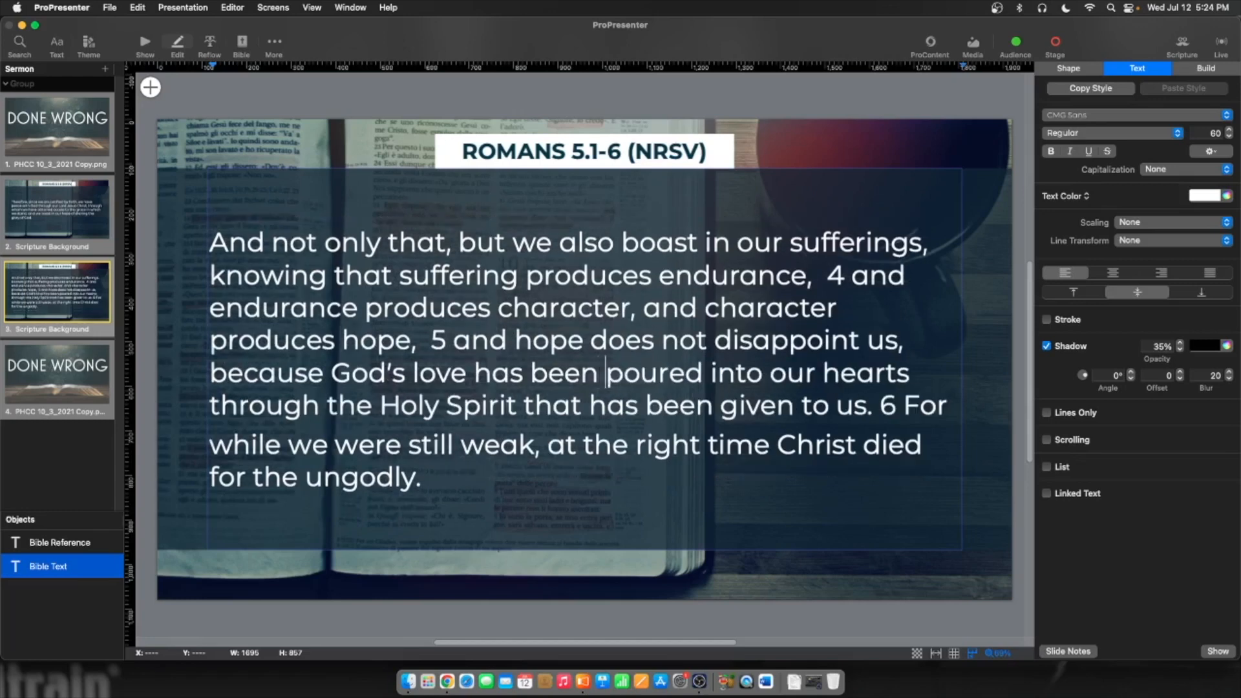
pyautogui.click(214, 448)
pyautogui.press('BackSpace')
# Delete the stray verse numbers 6, 5 and 4 with their extra spaces from the second Romans slide and deselect the text
pyautogui.click(890, 411)
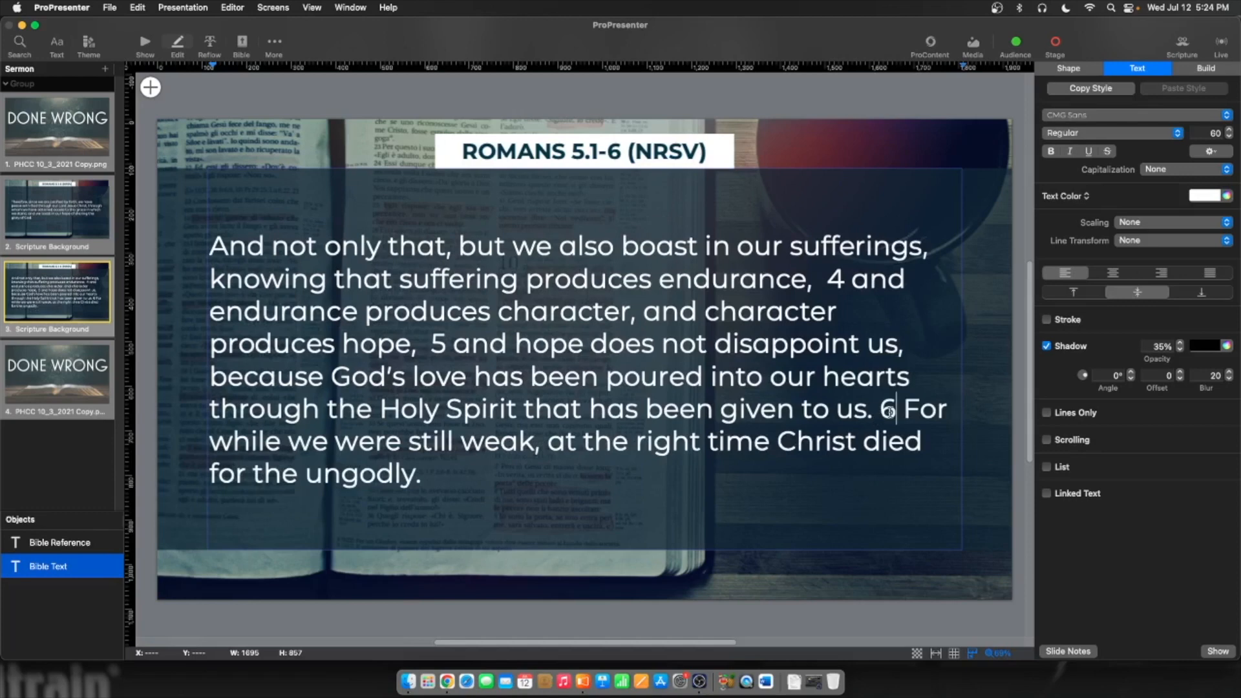
pyautogui.press('BackSpace')
pyautogui.press('BackSpace')
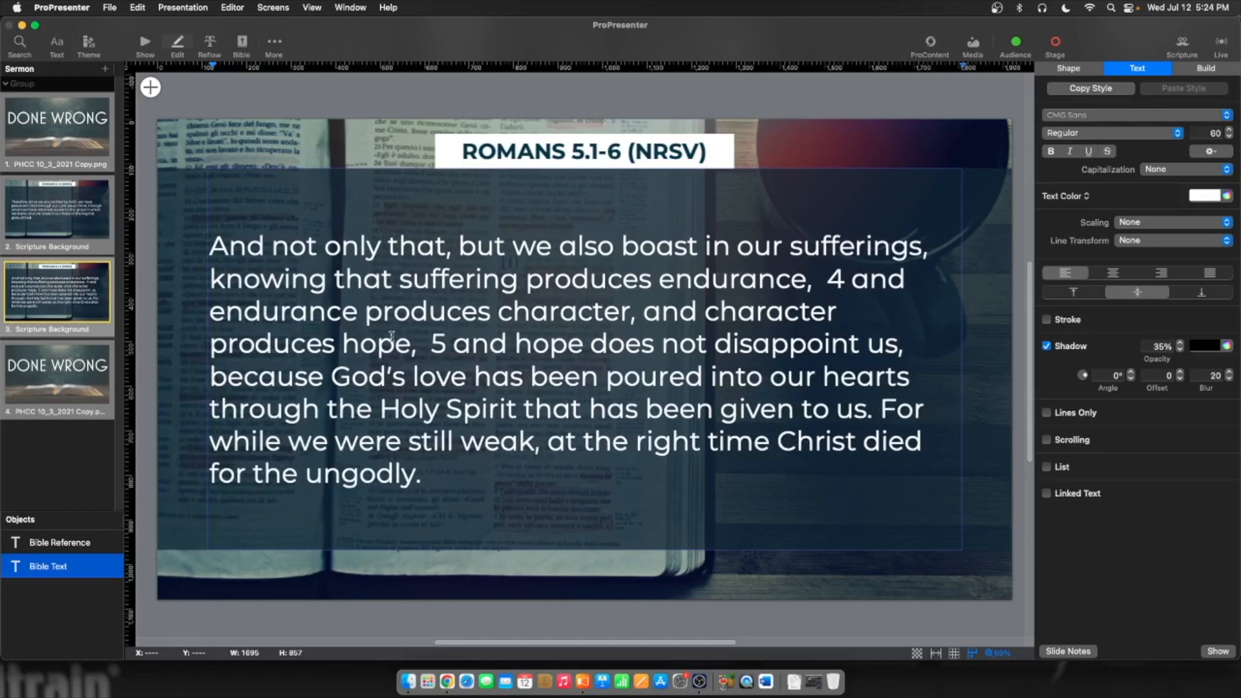
pyautogui.click(448, 346)
pyautogui.press('BackSpace')
pyautogui.press('BackSpace')
pyautogui.press('BackSpace')
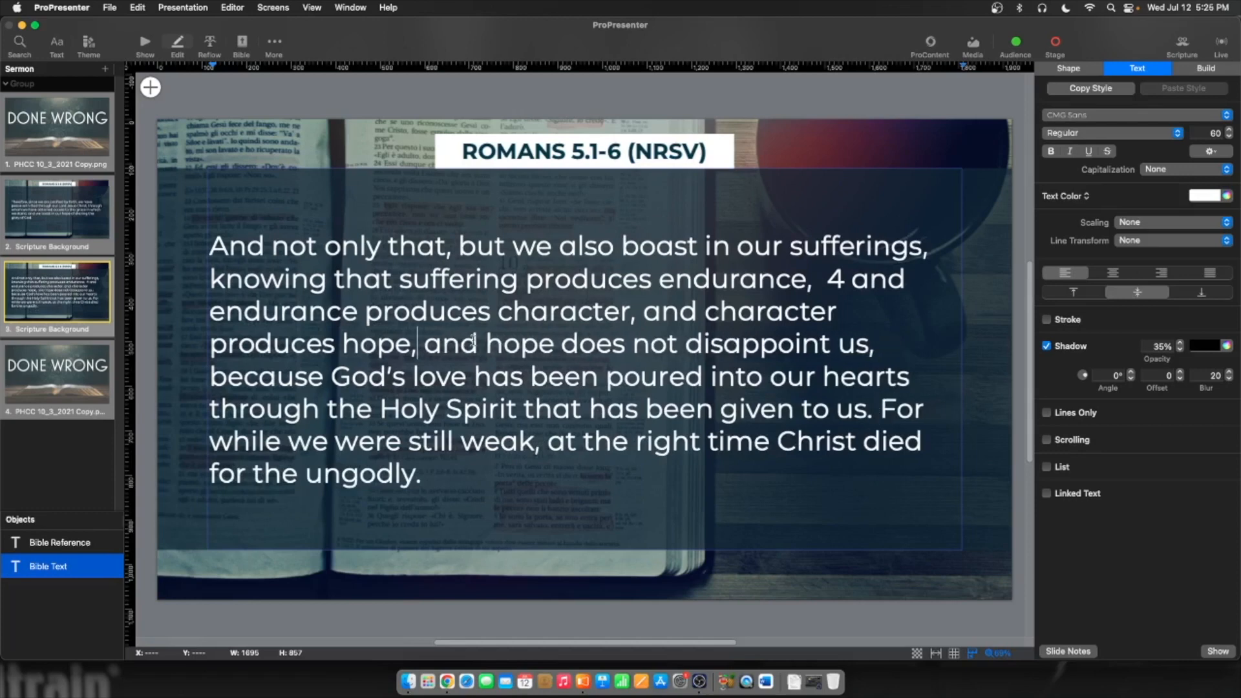
pyautogui.click(842, 281)
pyautogui.press('BackSpace')
pyautogui.press('BackSpace')
pyautogui.press('BackSpace')
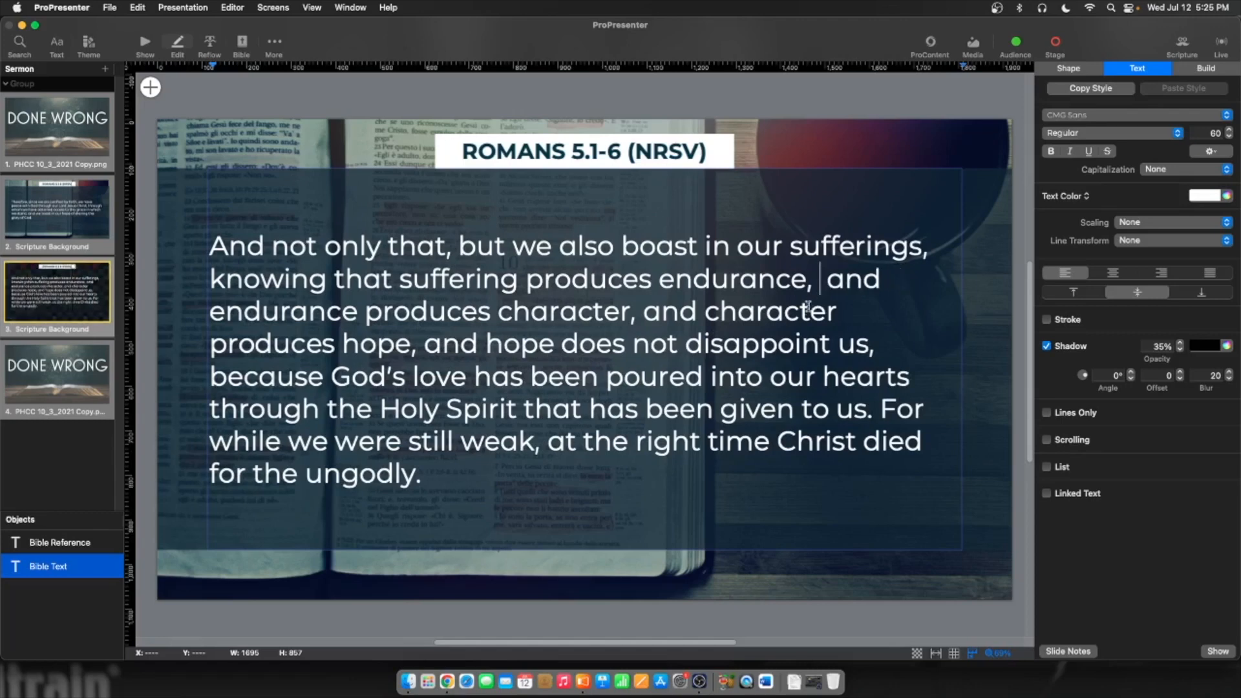
pyautogui.click(586, 486)
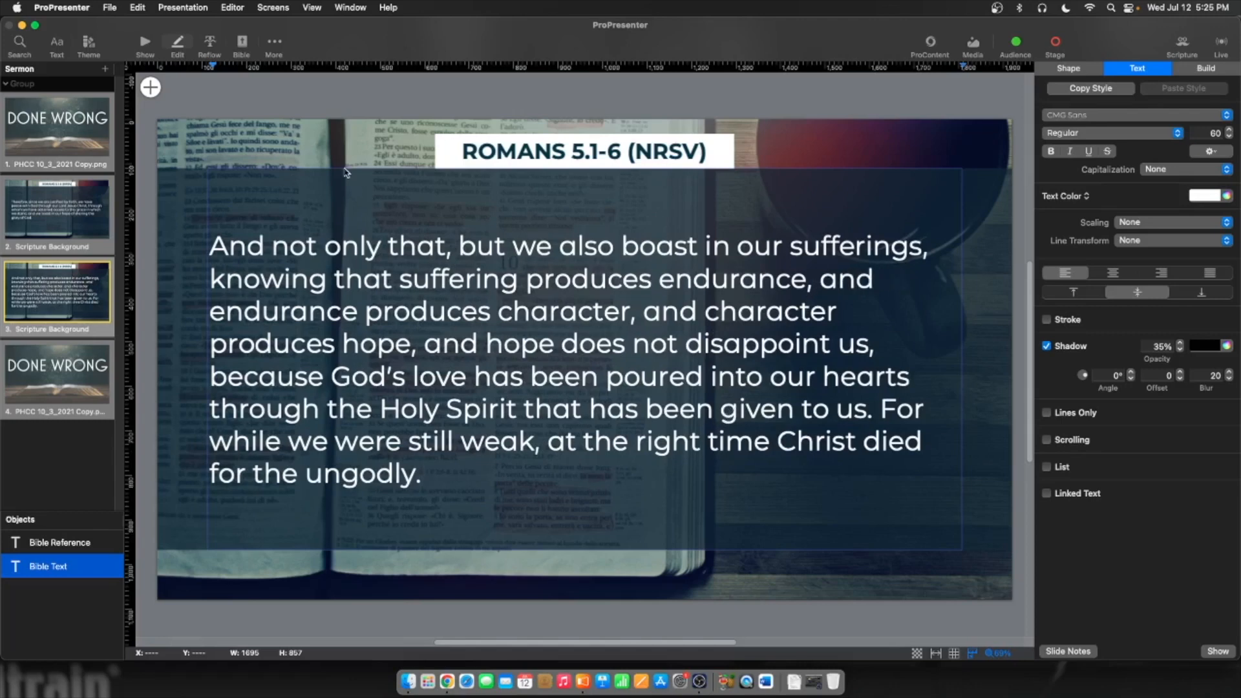
pyautogui.click(289, 107)
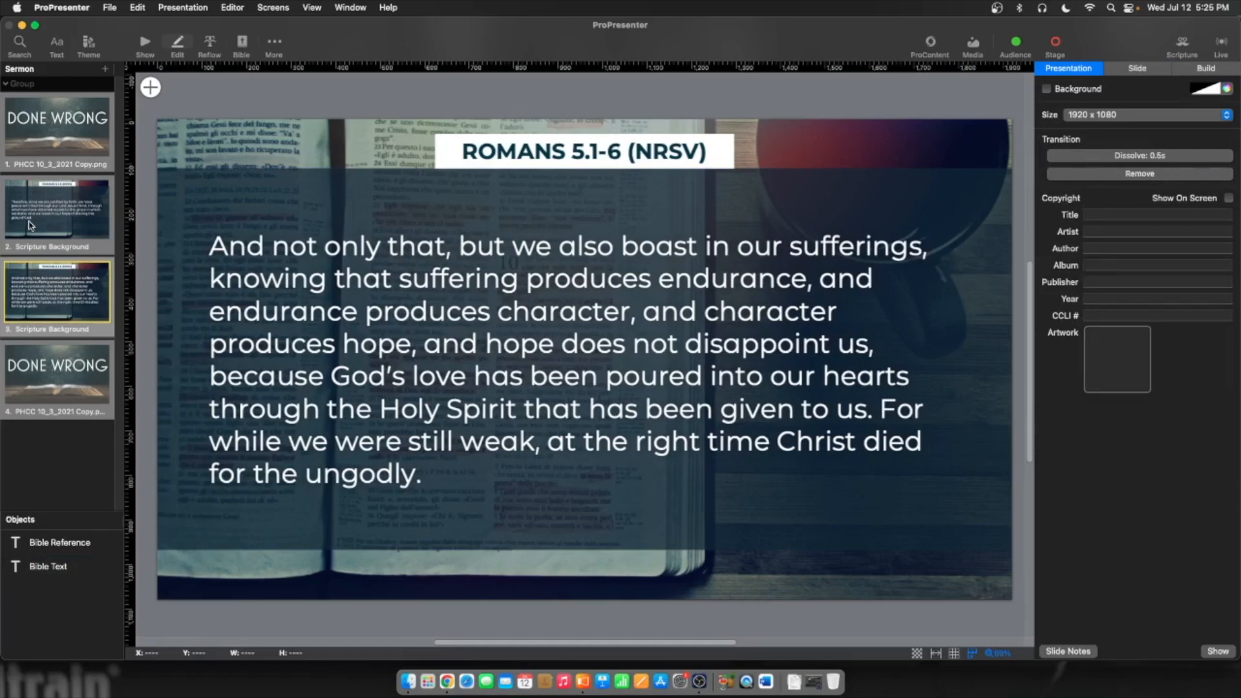
# Review the Sermon slides in the editor and present all four live in order, from the opening to the closing DONE WRONG slide
pyautogui.click(60, 218)
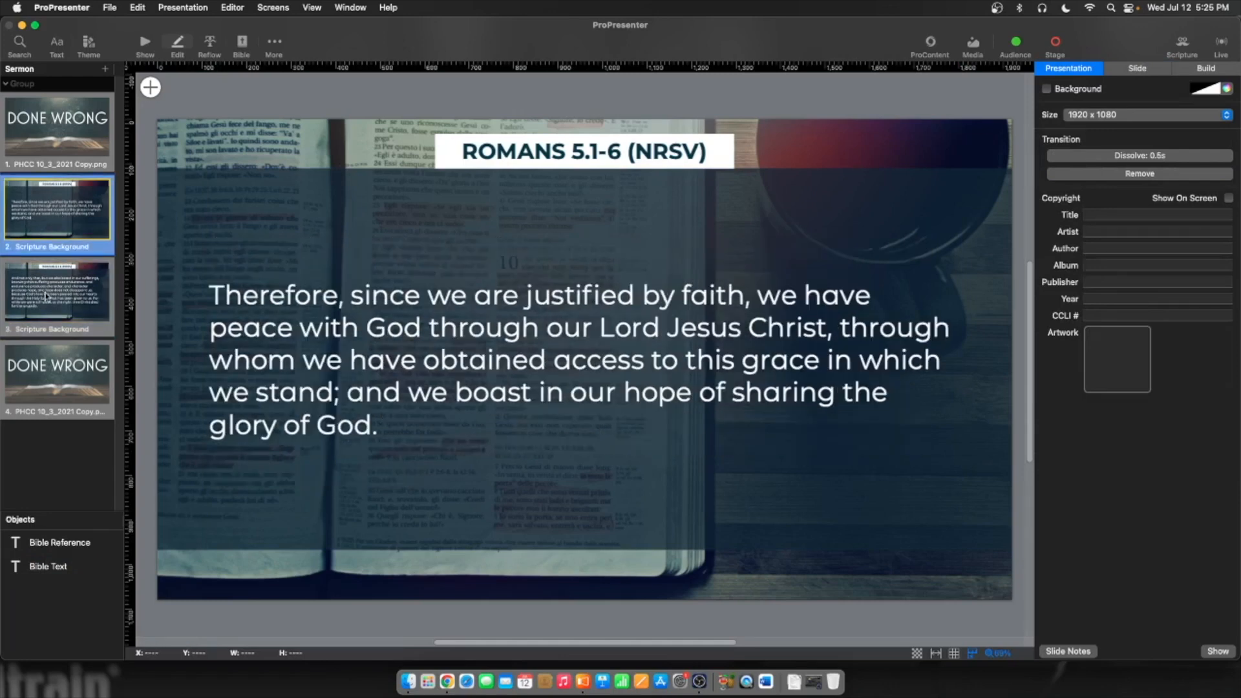
pyautogui.click(51, 130)
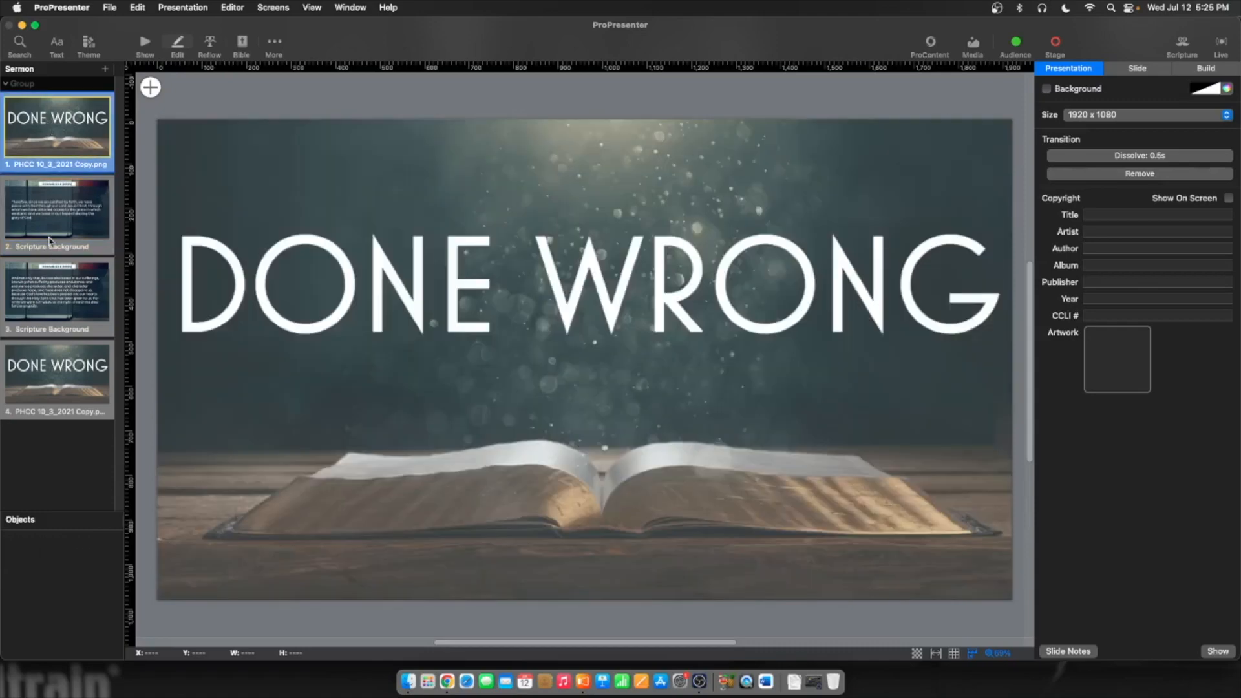
pyautogui.click(51, 195)
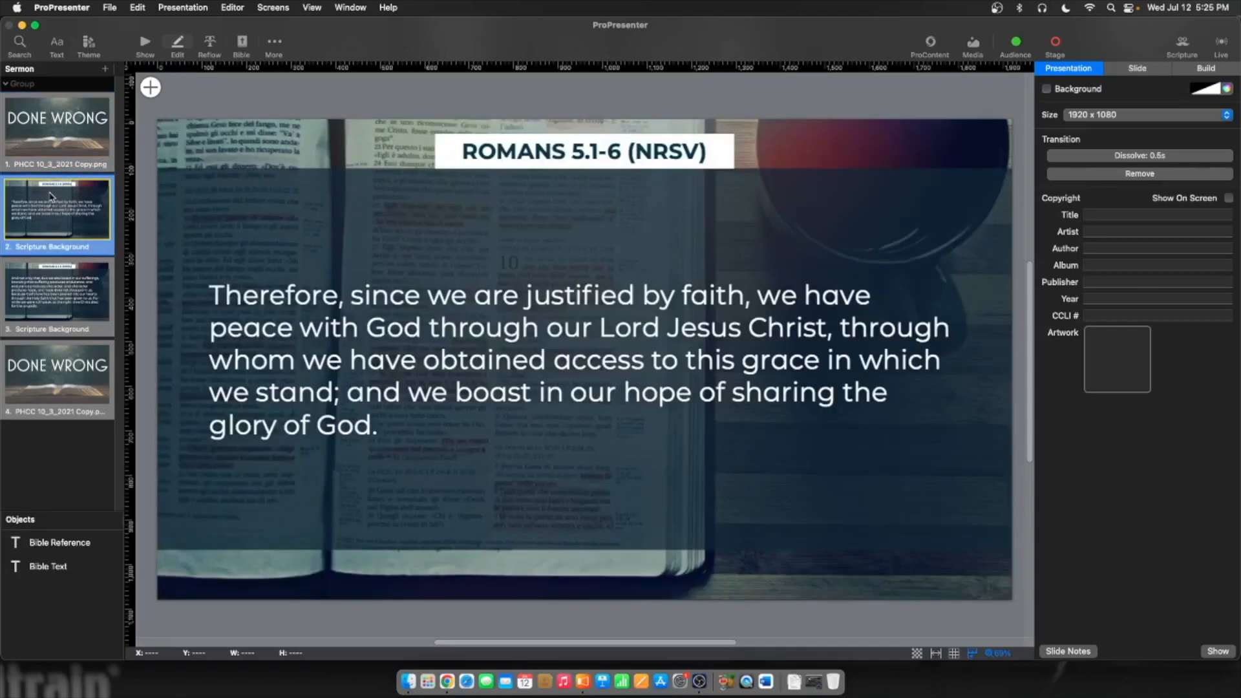
pyautogui.click(61, 311)
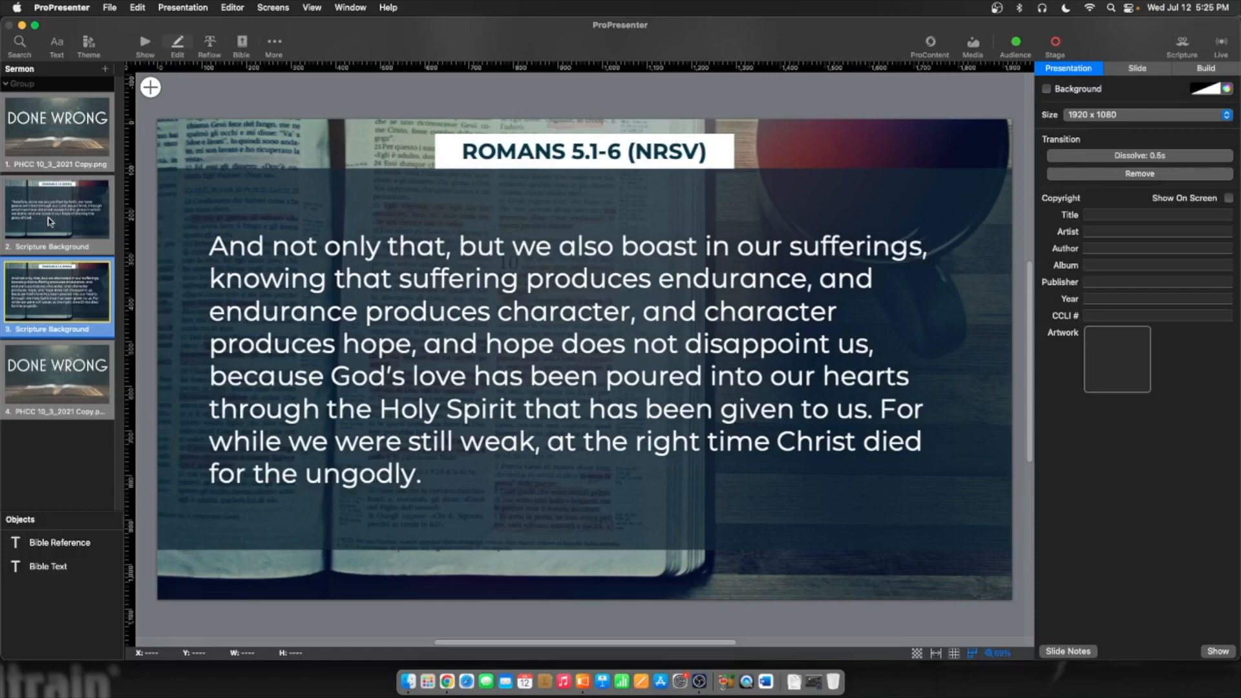
pyautogui.click(145, 43)
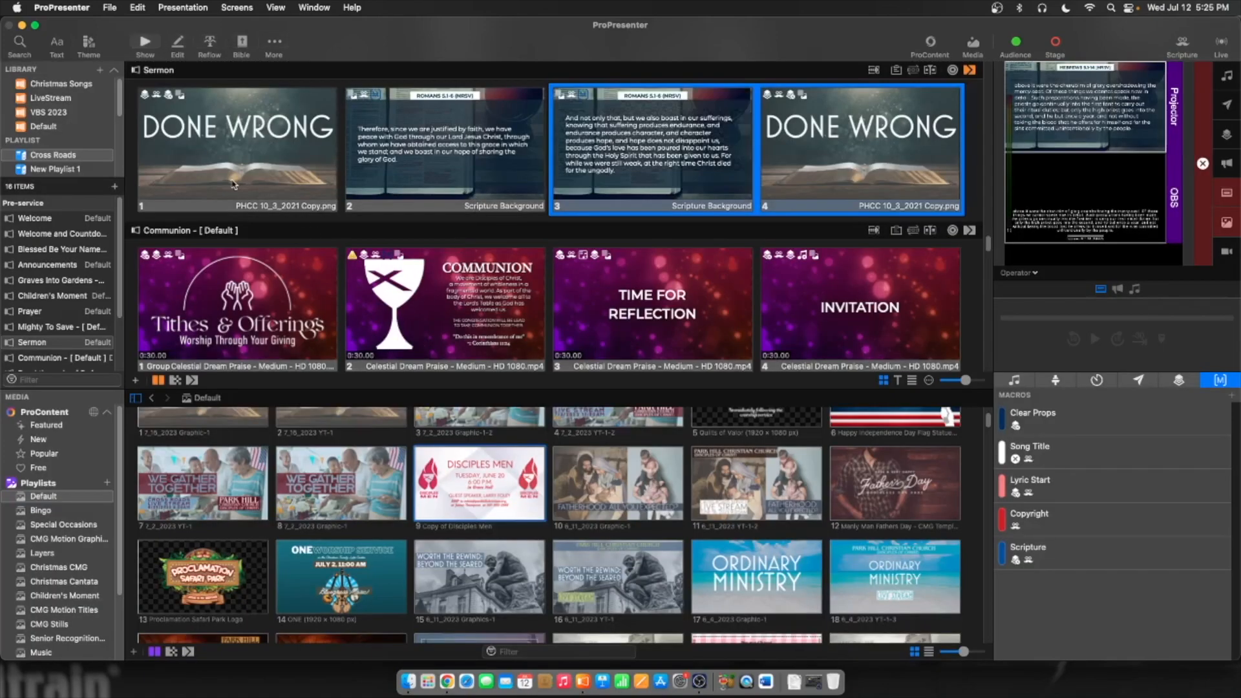
pyautogui.click(233, 184)
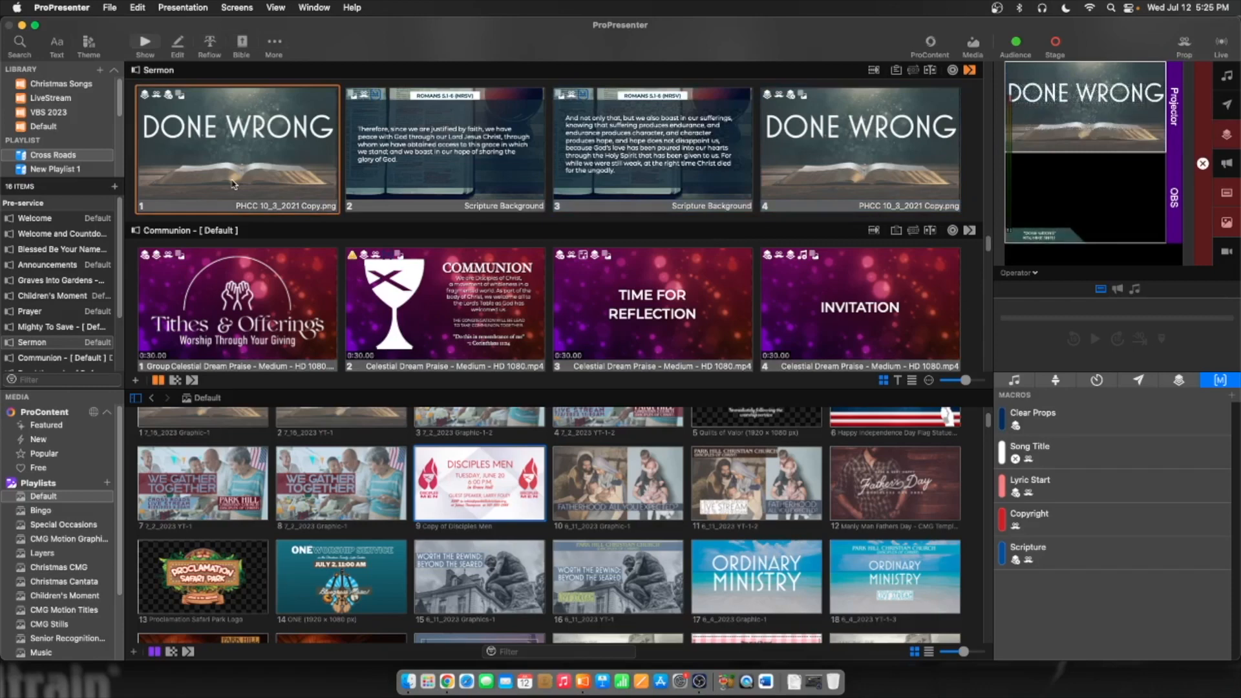
pyautogui.press('Right')
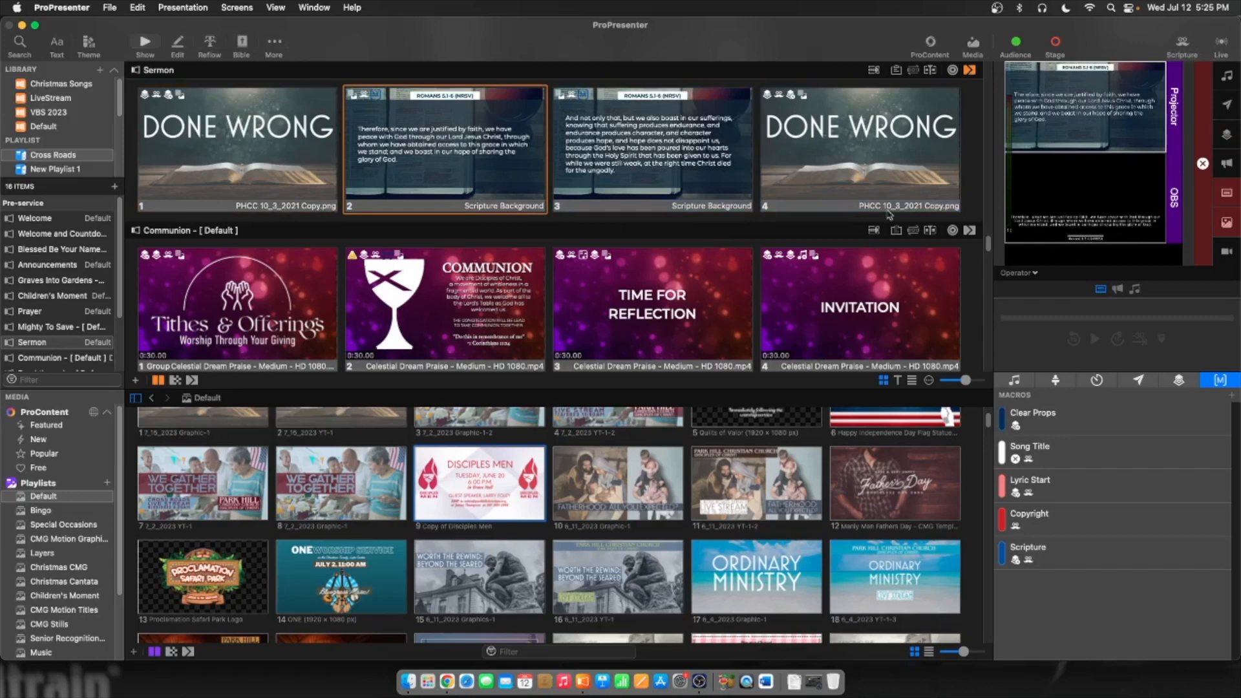
pyautogui.click(643, 173)
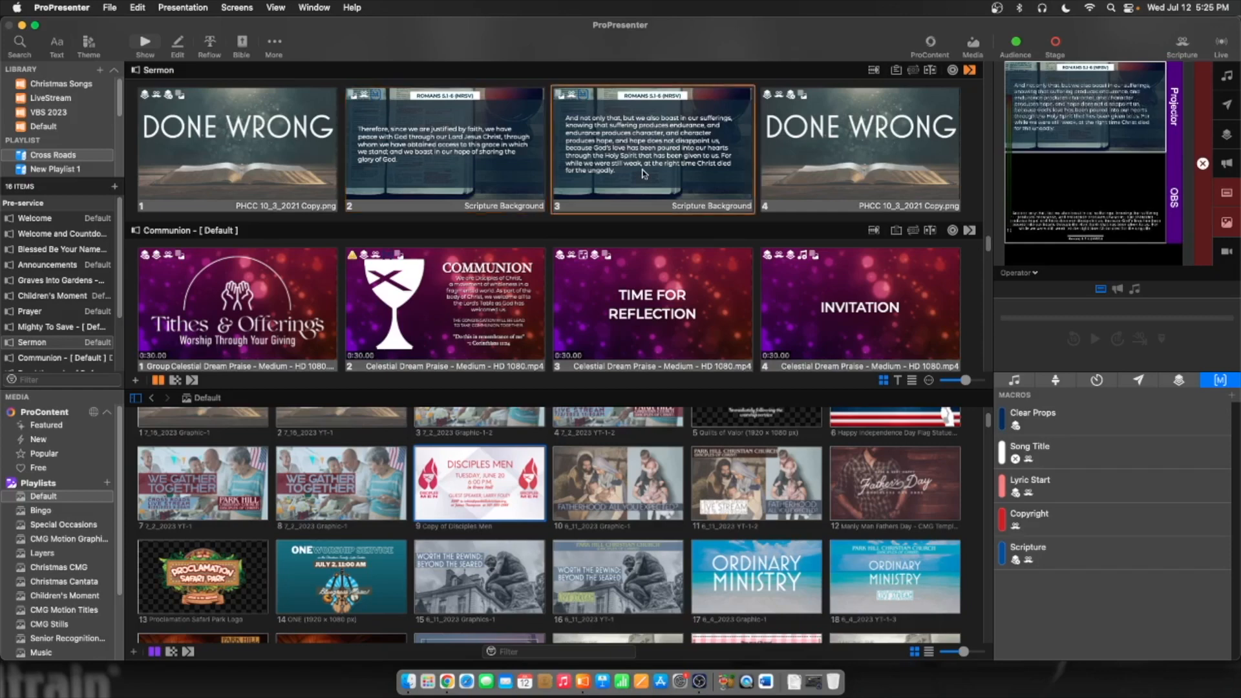
pyautogui.press('Right')
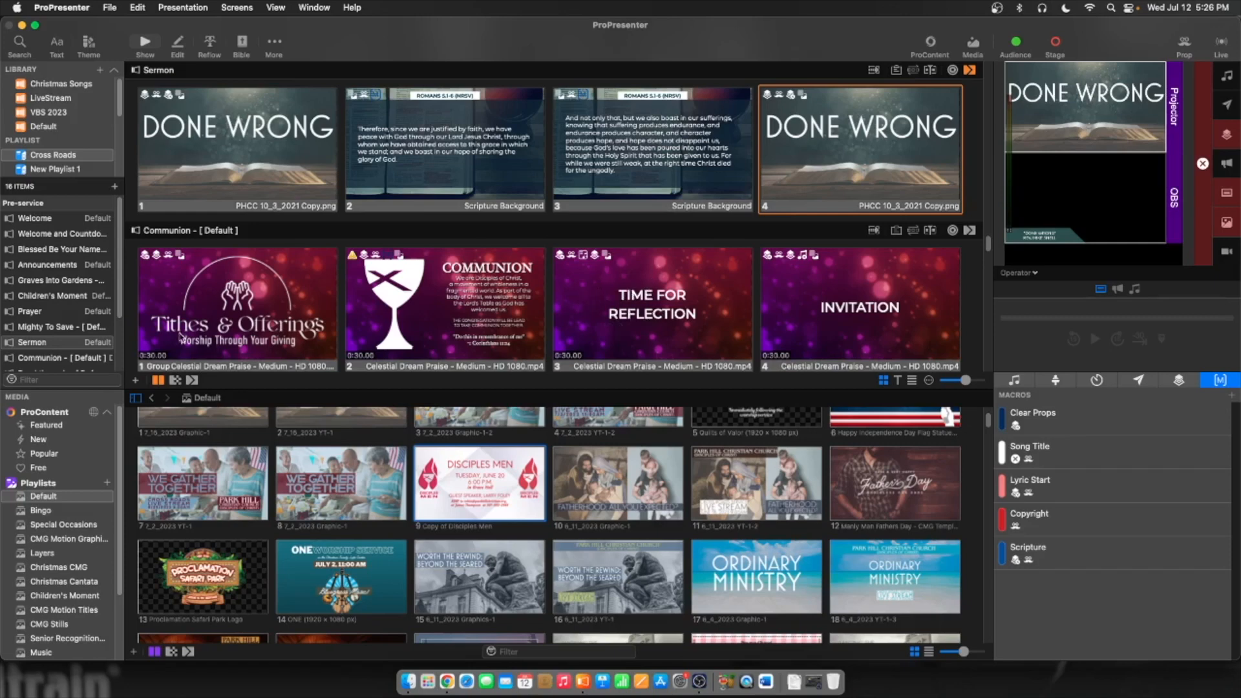
# Present the Communion slides from Tithes & Offerings through Time for Reflection and display the reflection music's audio controls and playlist
pyautogui.click(252, 308)
pyautogui.click(252, 308)
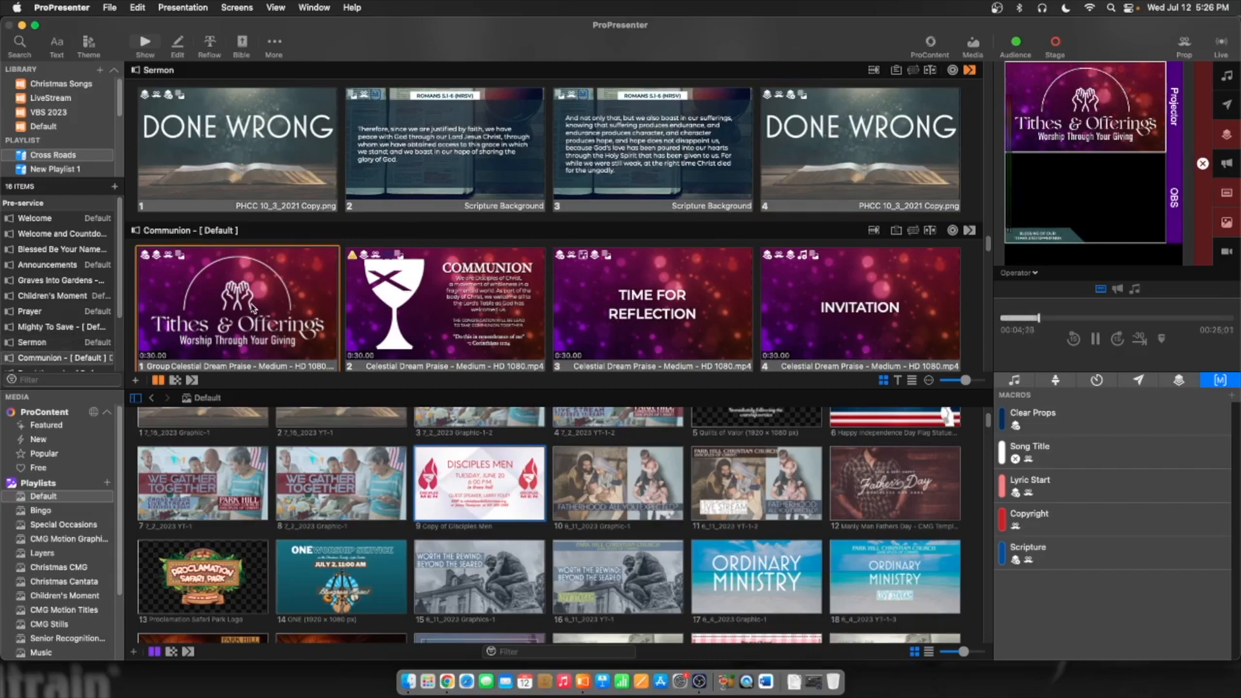
pyautogui.press('Right')
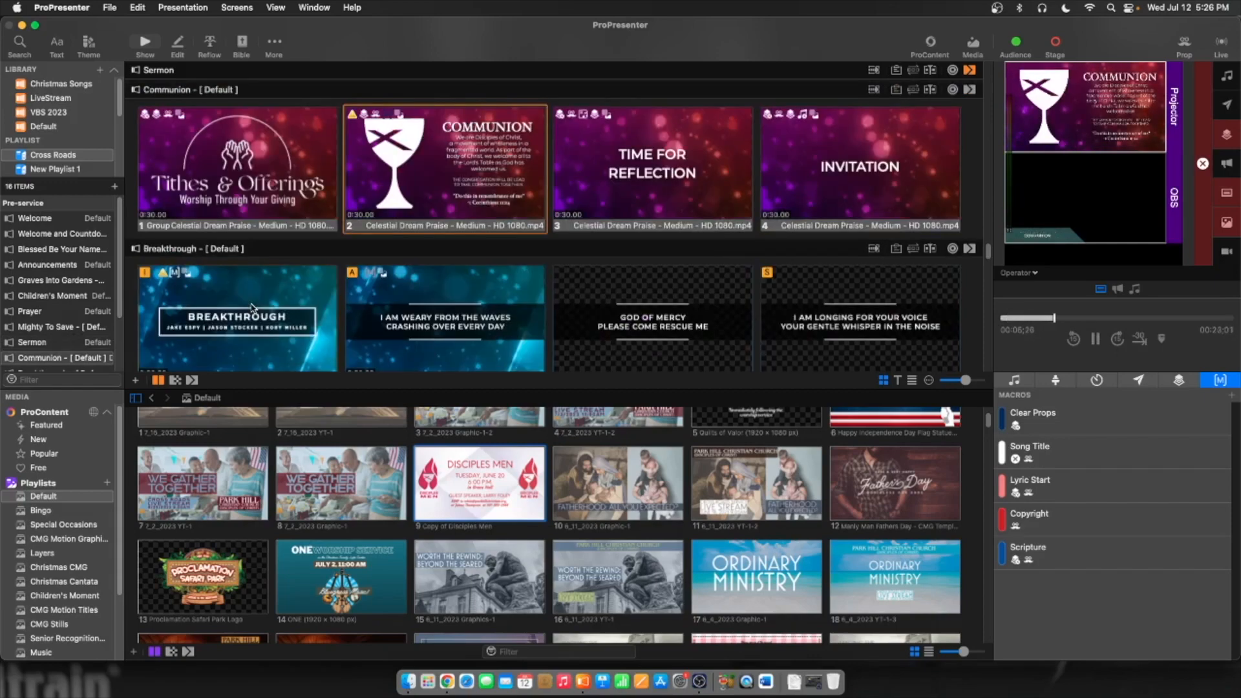
pyautogui.press('Right')
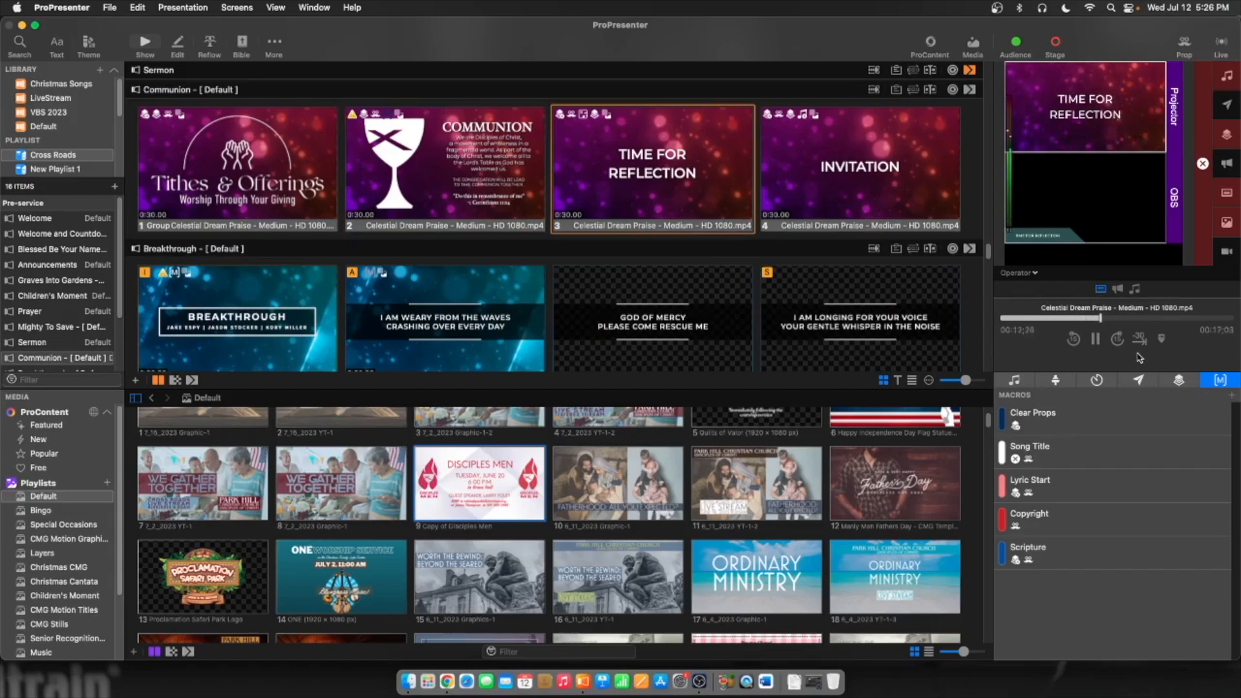
pyautogui.click(1135, 289)
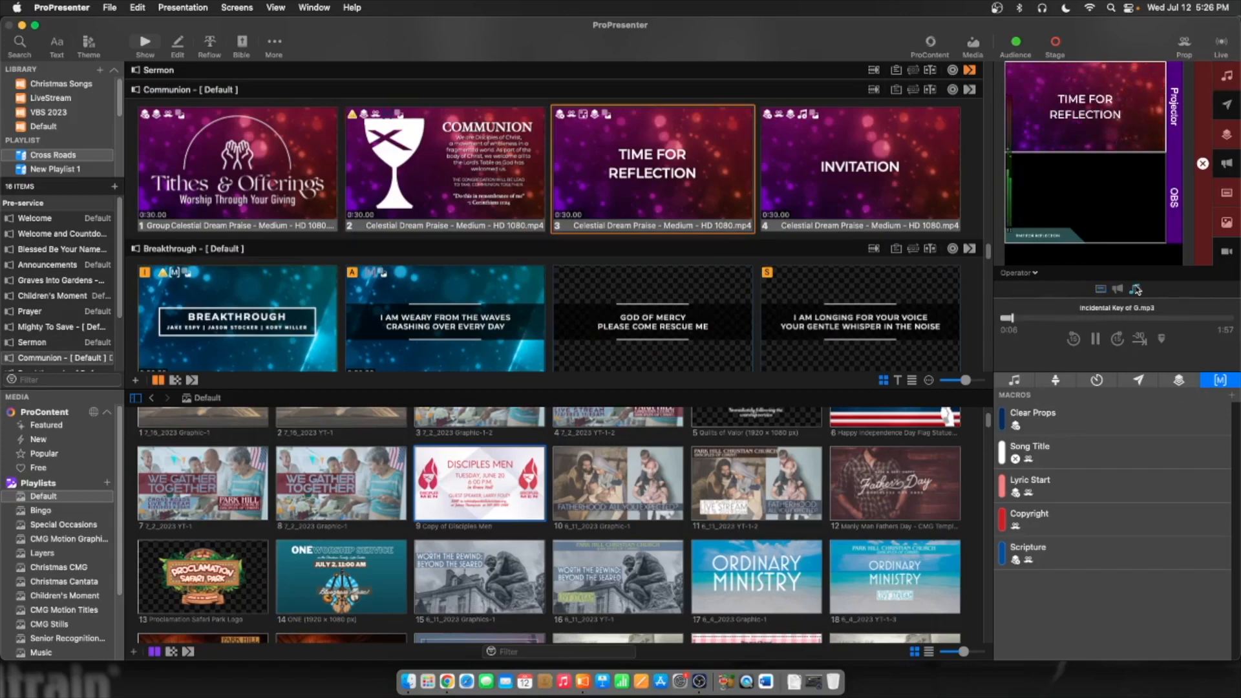
pyautogui.click(1016, 380)
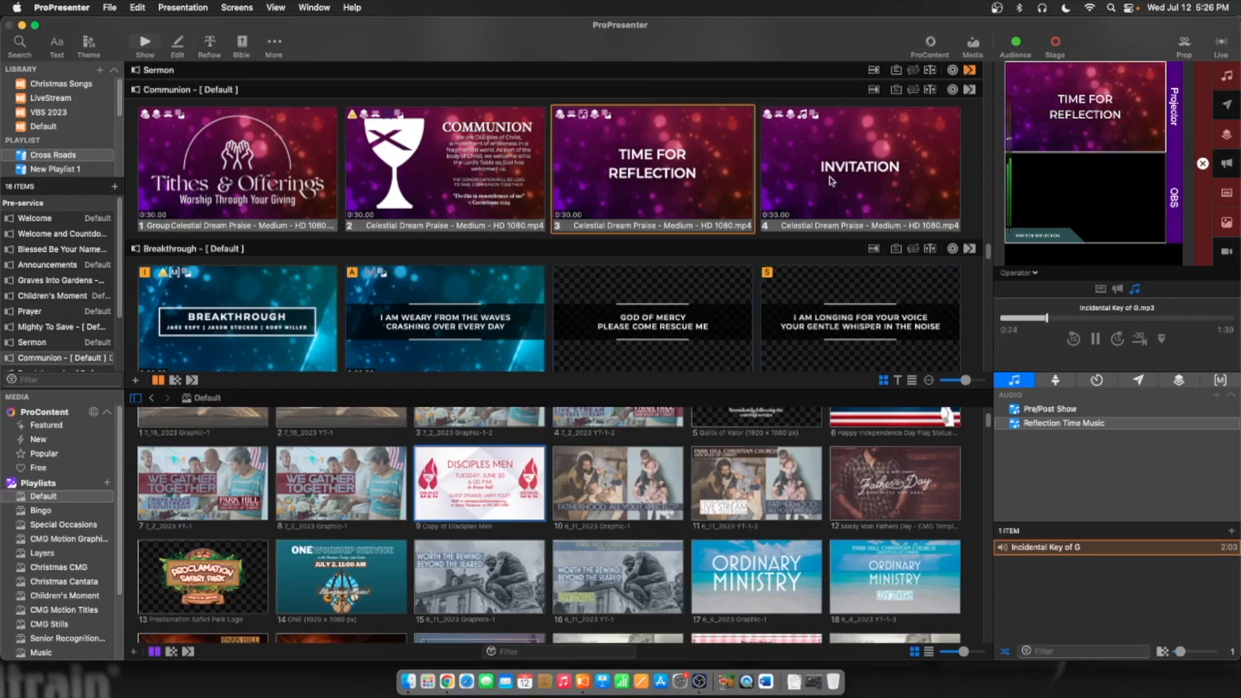
# Lower the computer's sound volume and present the Invitation slide live
pyautogui.press('XF86AudioLowerVolume')
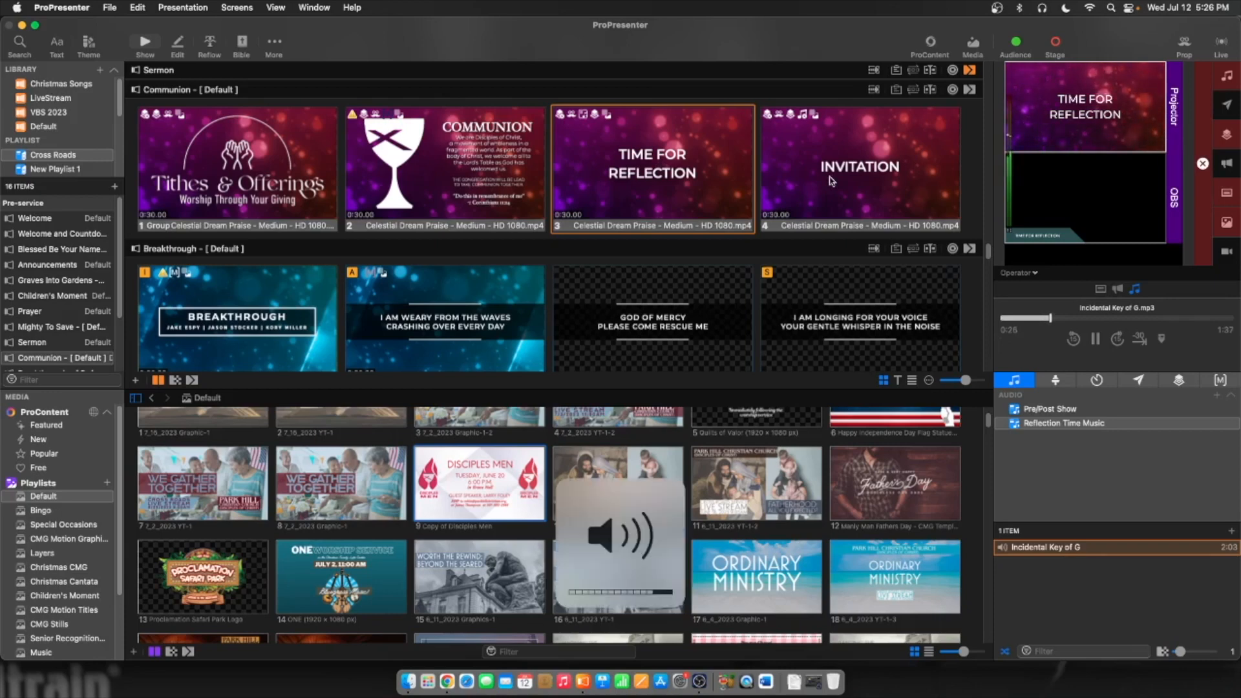
pyautogui.press('XF86AudioLowerVolume')
pyautogui.press('XF86AudioLowerVolume')
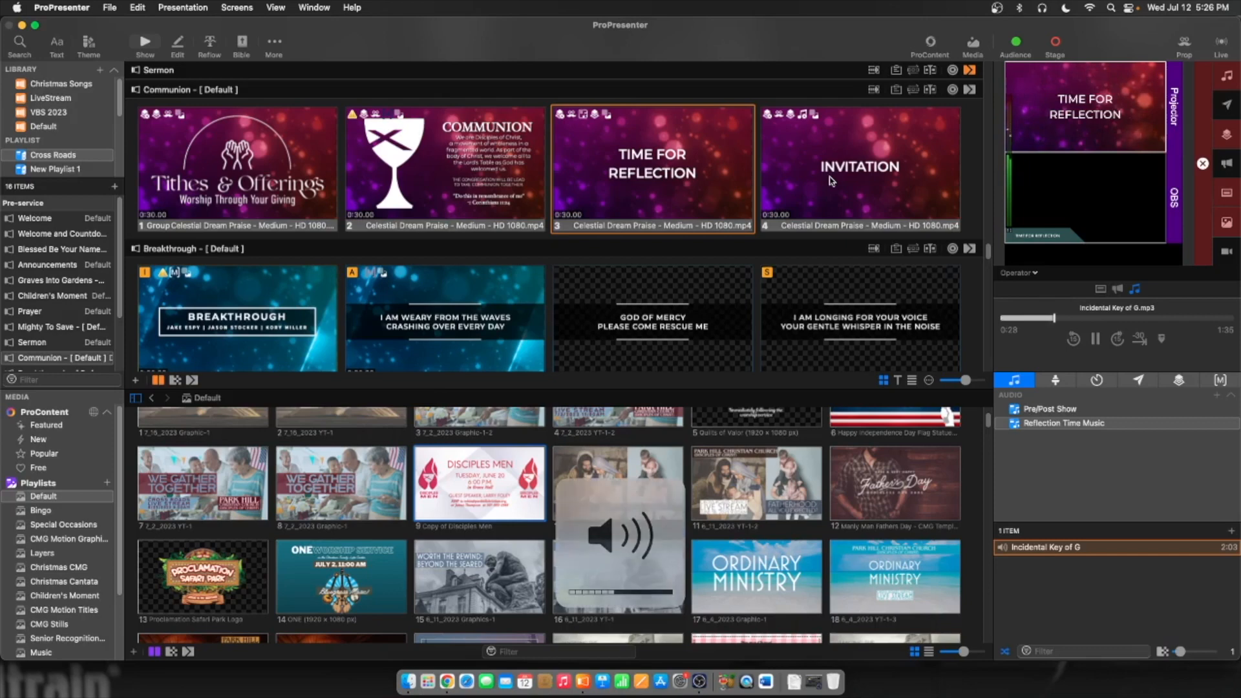
pyautogui.click(832, 182)
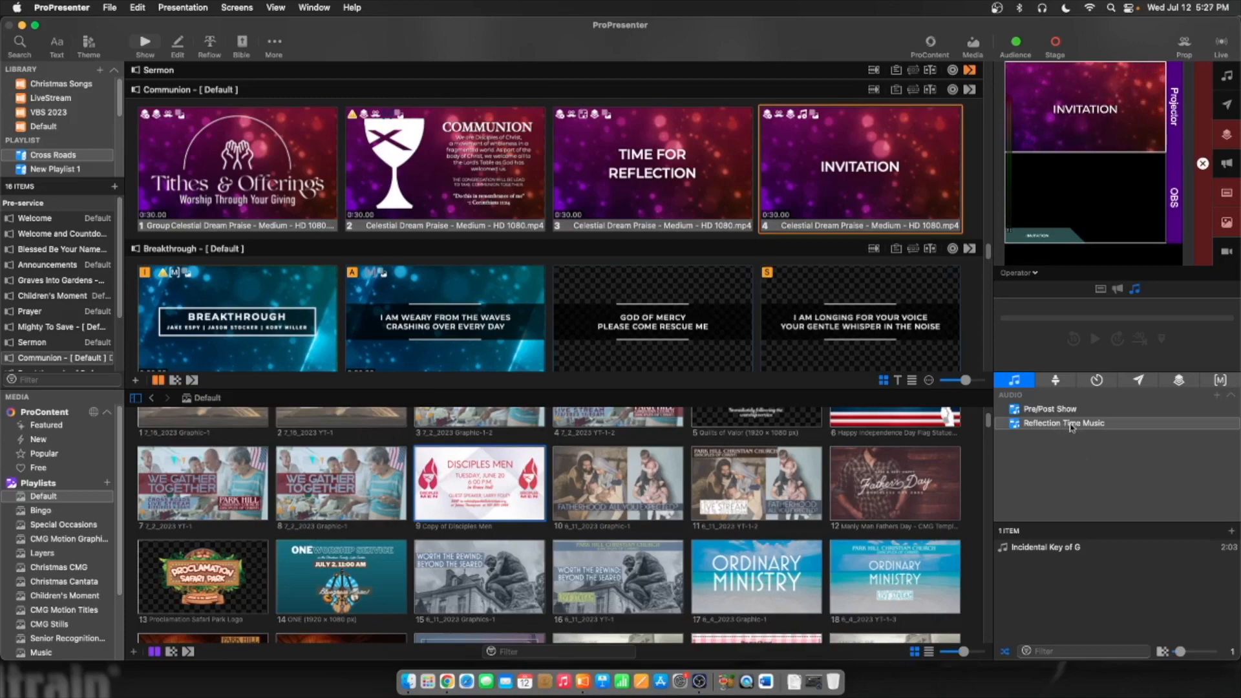
# Open the ProPresenter Music folder inside the Music folder in Finder
pyautogui.click(401, 672)
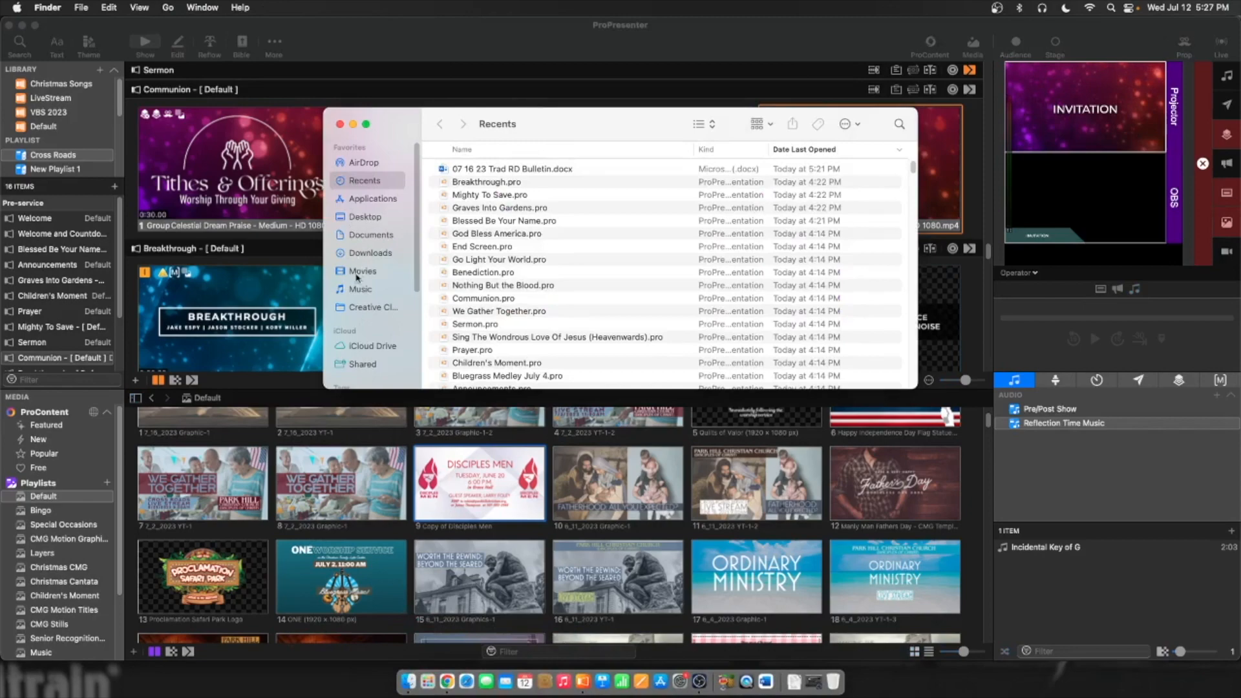
pyautogui.click(355, 290)
pyautogui.click(621, 194)
pyautogui.doubleClick(624, 205)
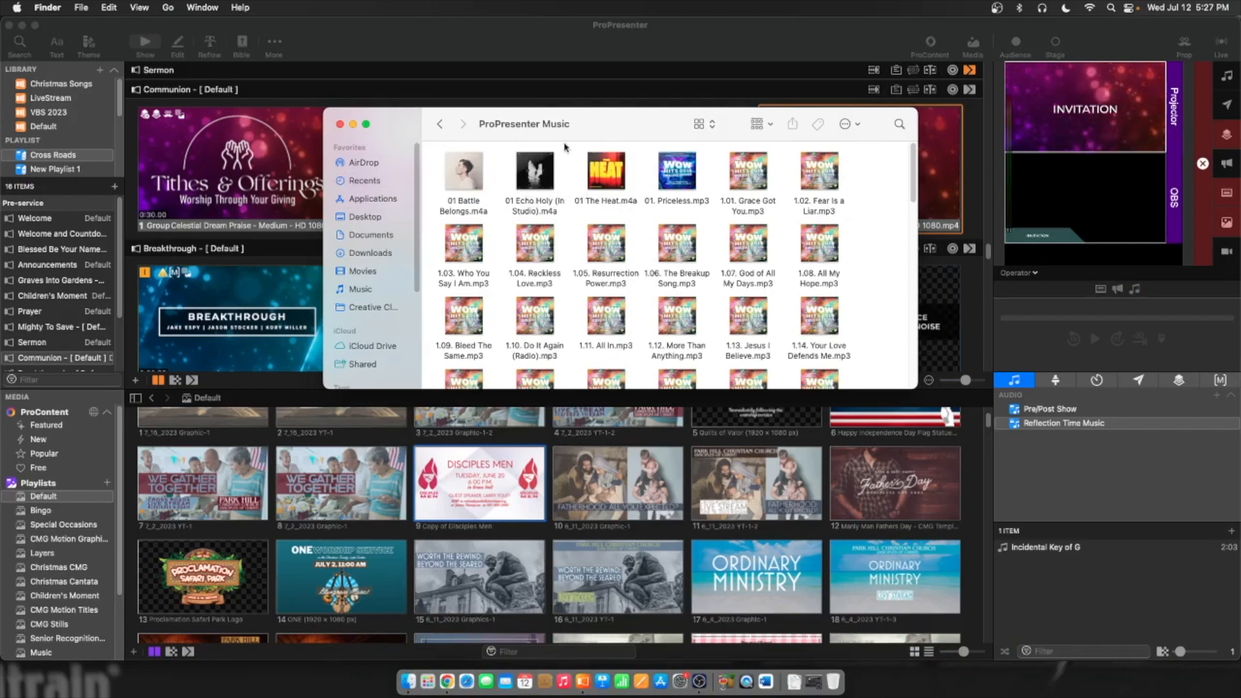
# Add the 01 Echo Holy (In Studio) song to the Reflection Time Music playlist and view the Audio Playlist actions for the Time for Reflection slide
pyautogui.click(524, 184)
pyautogui.moveTo(524, 184); pyautogui.dragTo(1050, 428)
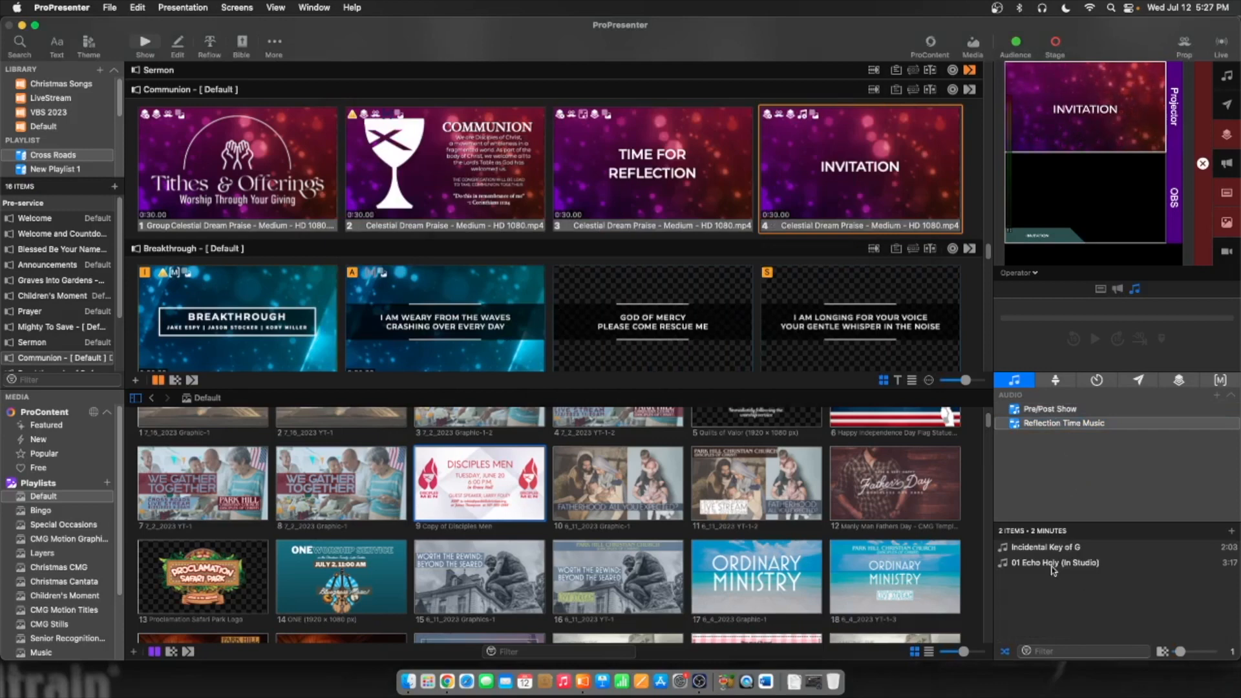
pyautogui.rightClick(632, 178)
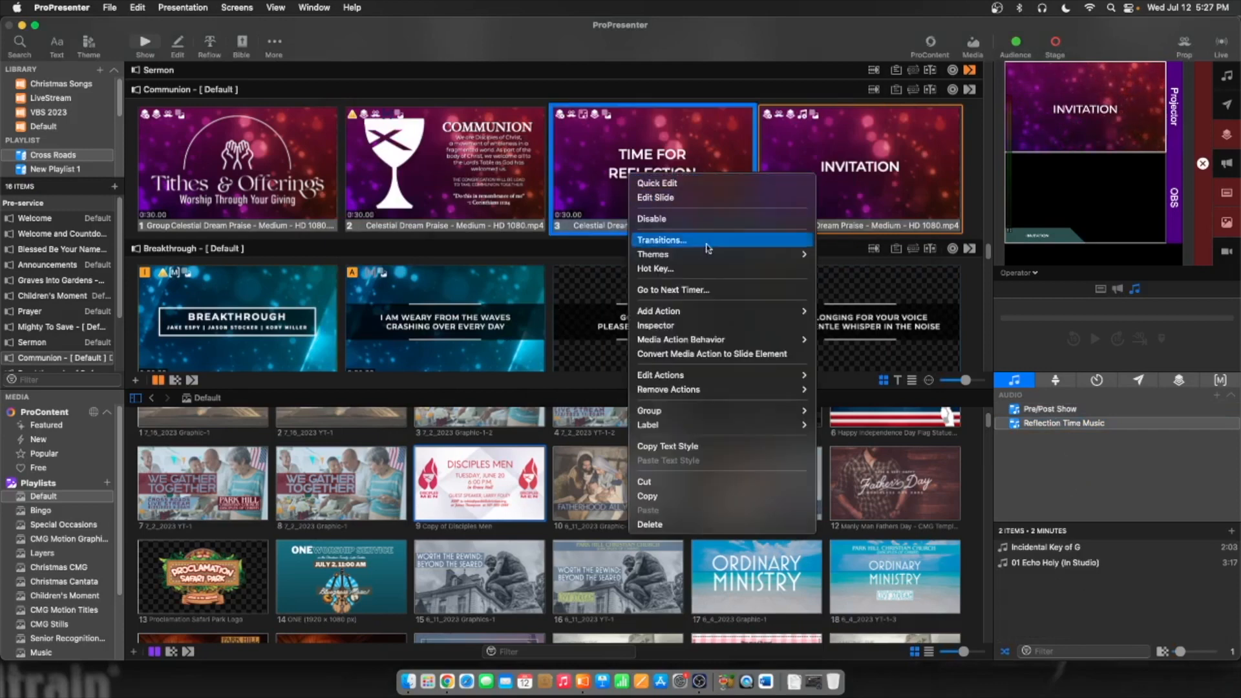
pyautogui.moveTo(751, 316)
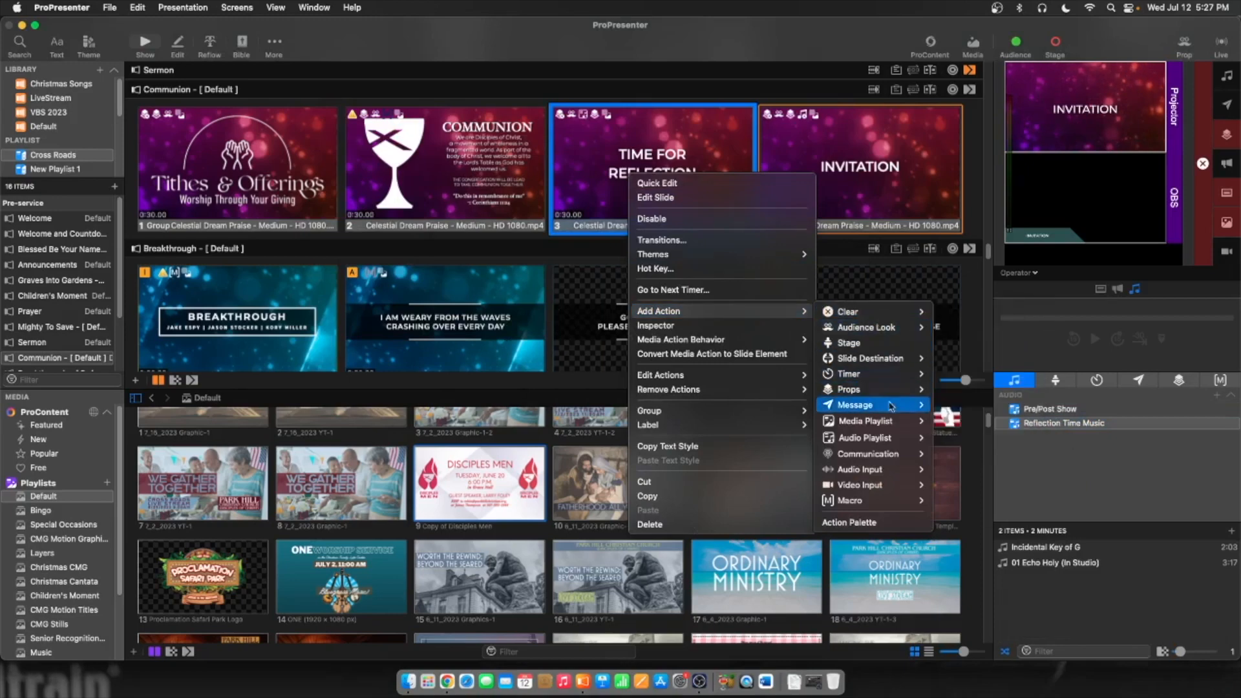
pyautogui.moveTo(893, 441)
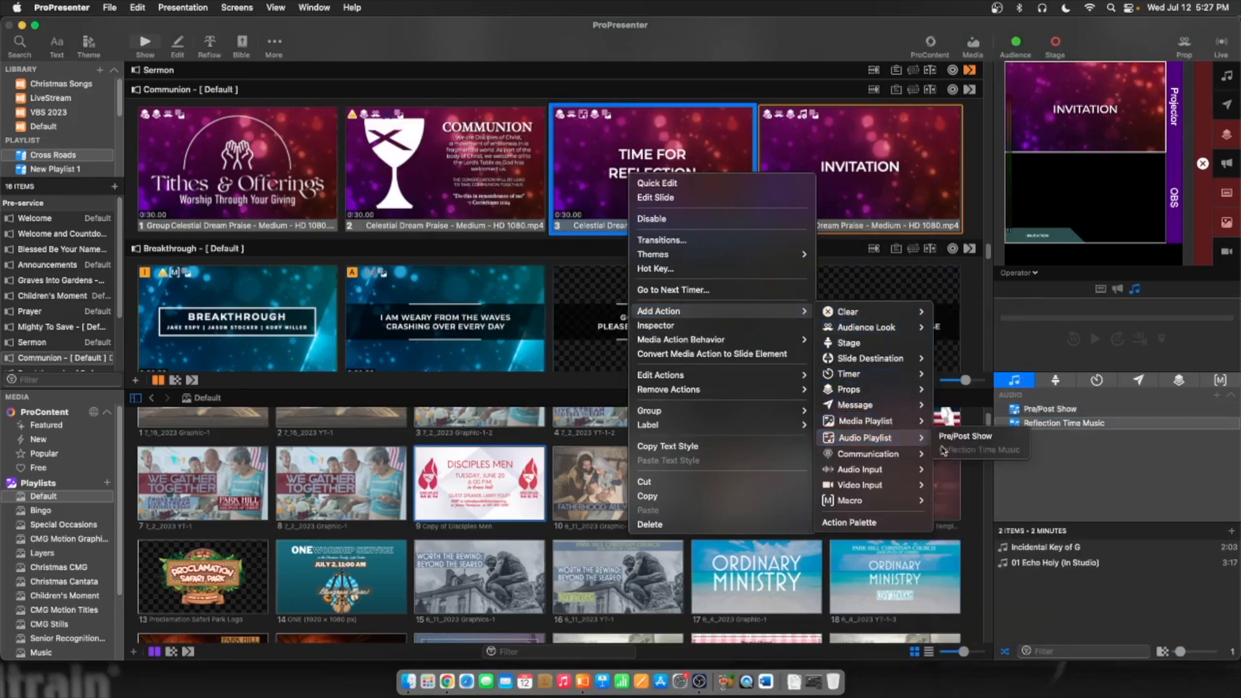
# Move 01 Echo Holy (In Studio) above Incidental Key of G in the Reflection Time Music playlist
pyautogui.click(1030, 570)
pyautogui.moveTo(1039, 563); pyautogui.dragTo(1035, 540)
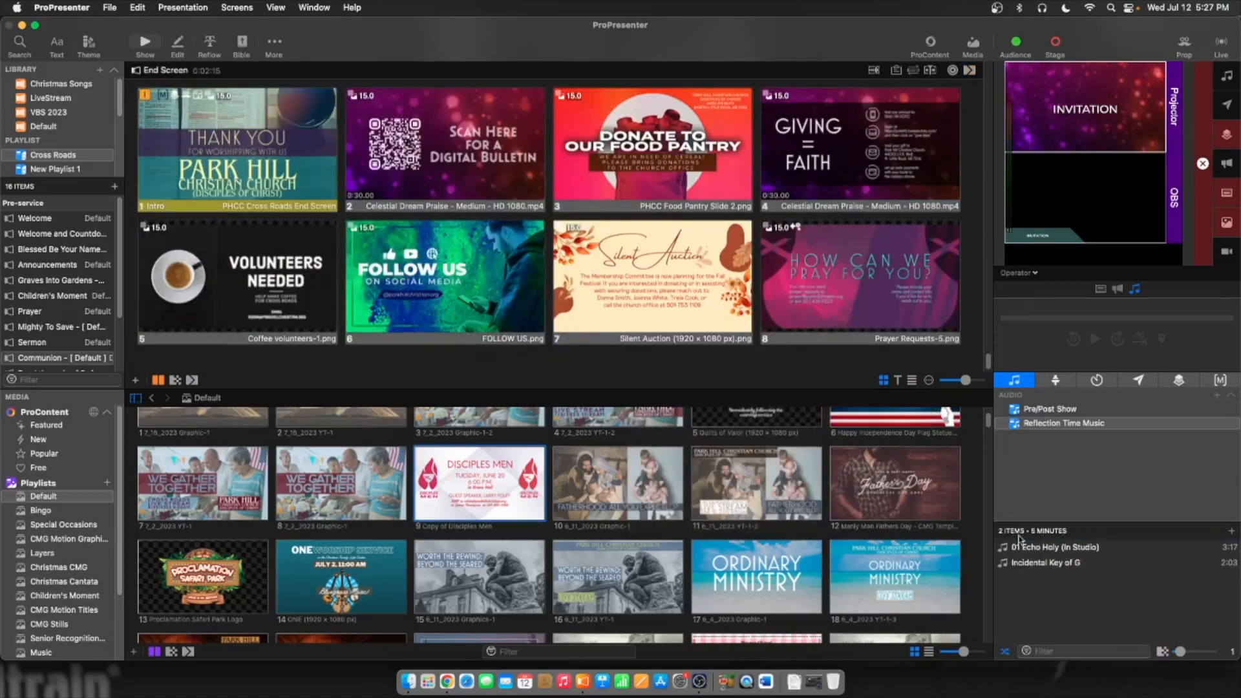
# Present the Communion Time for Reflection slide live and jump its reflection music ahead to the last 30 seconds
pyautogui.scroll(-20, 621, 256)
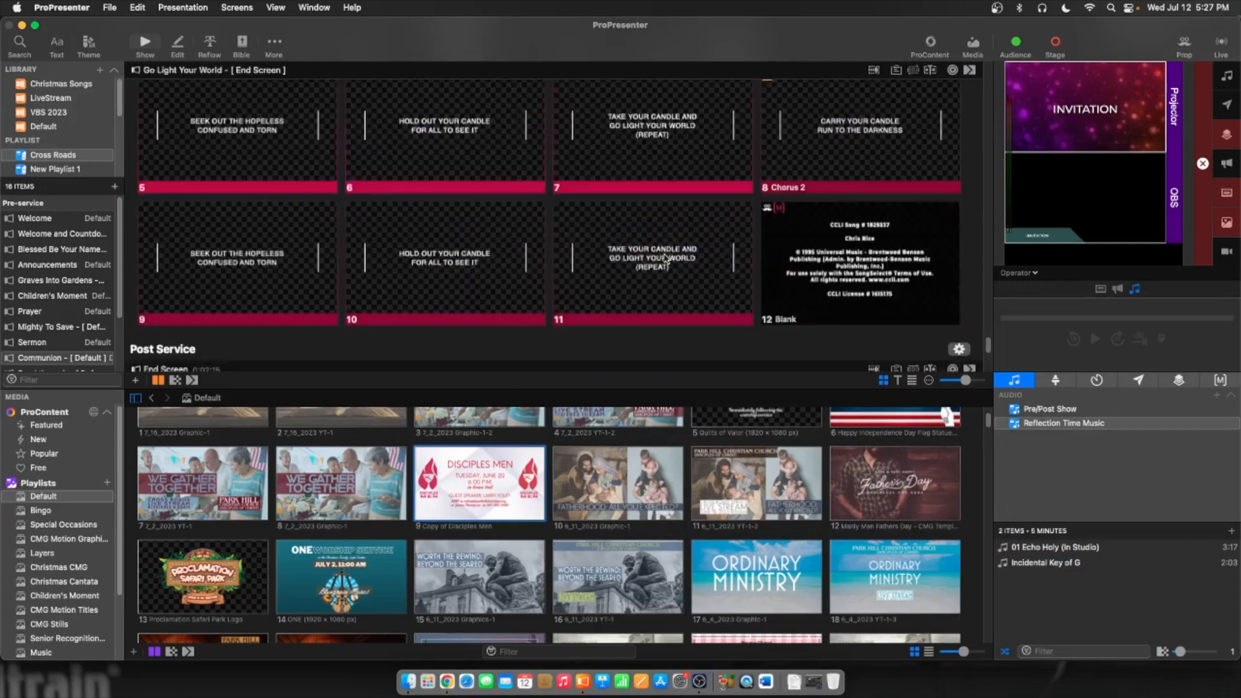
pyautogui.scroll(10, 665, 257)
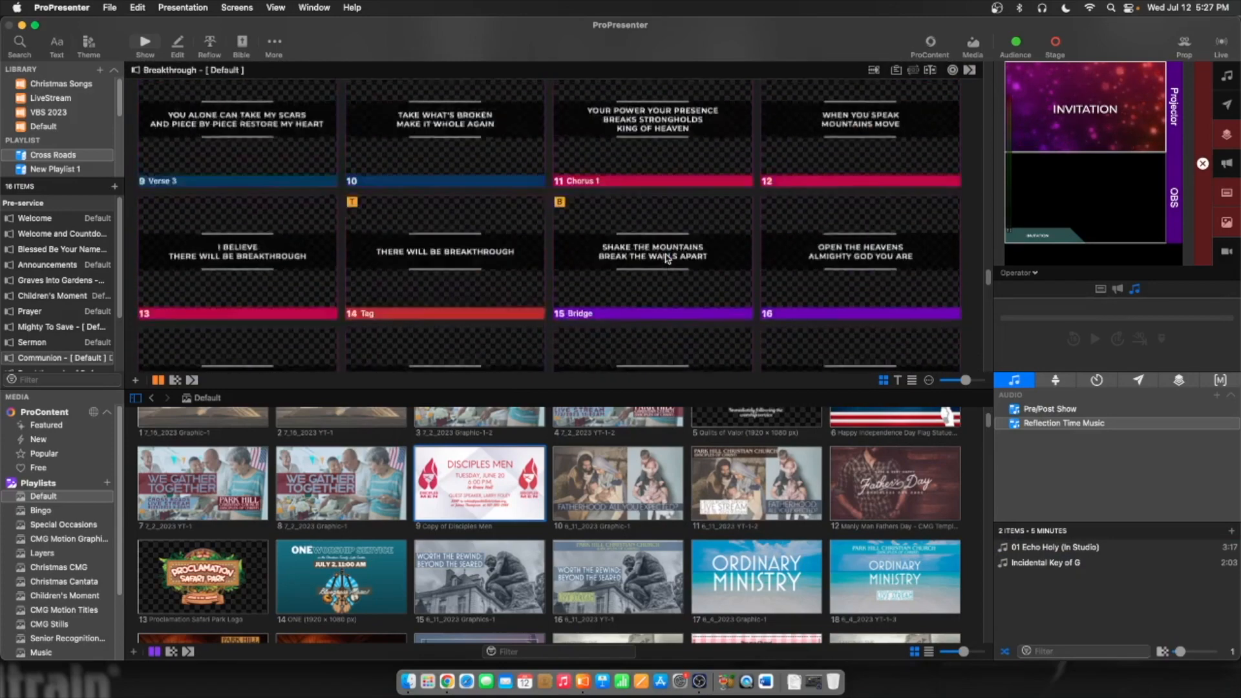
pyautogui.scroll(5, 775, 269)
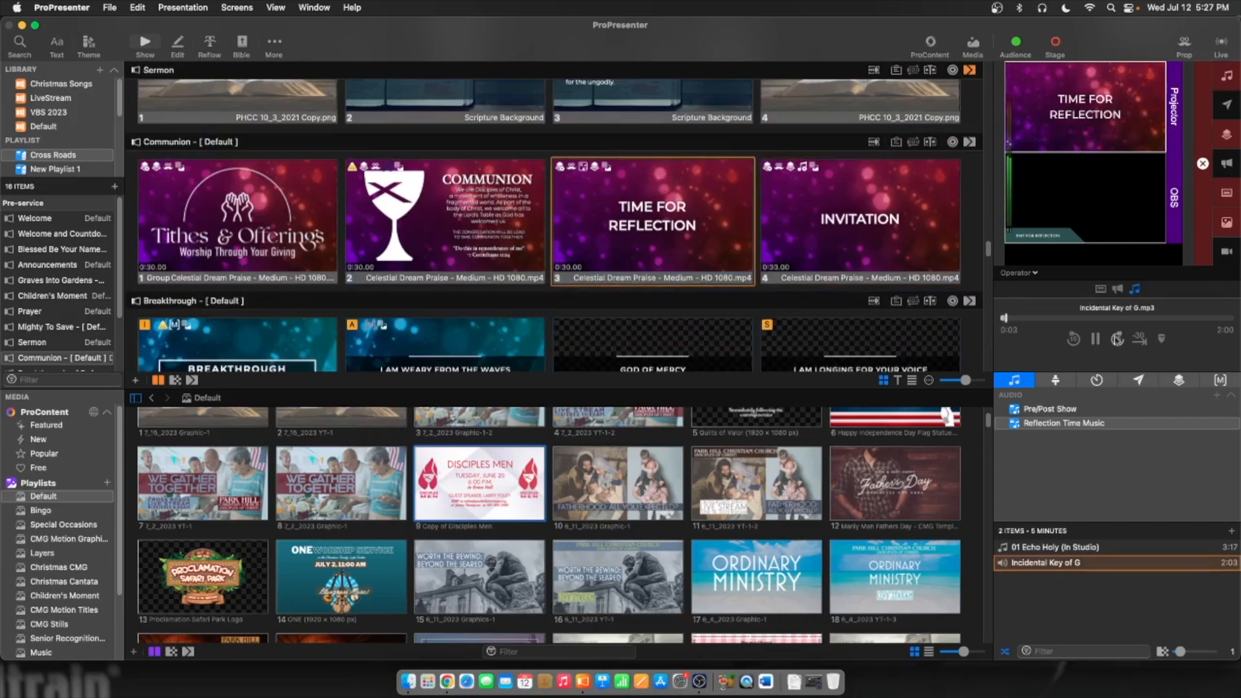
pyautogui.click(1140, 344)
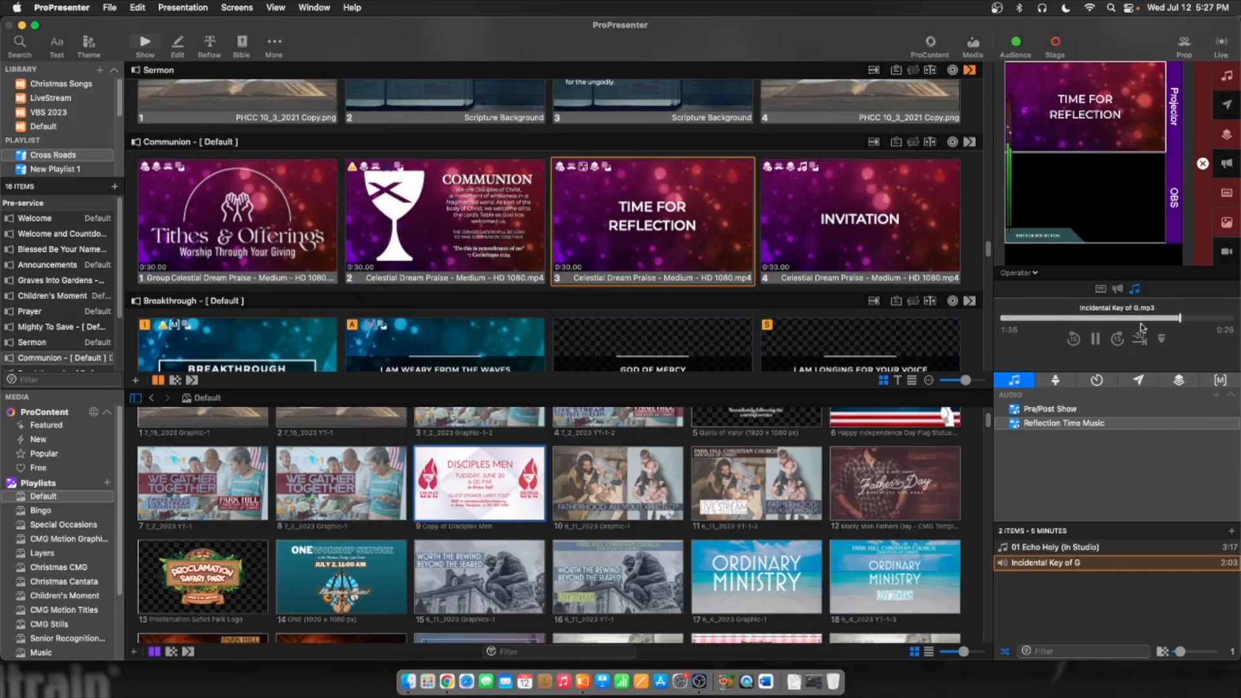
pyautogui.click(1140, 340)
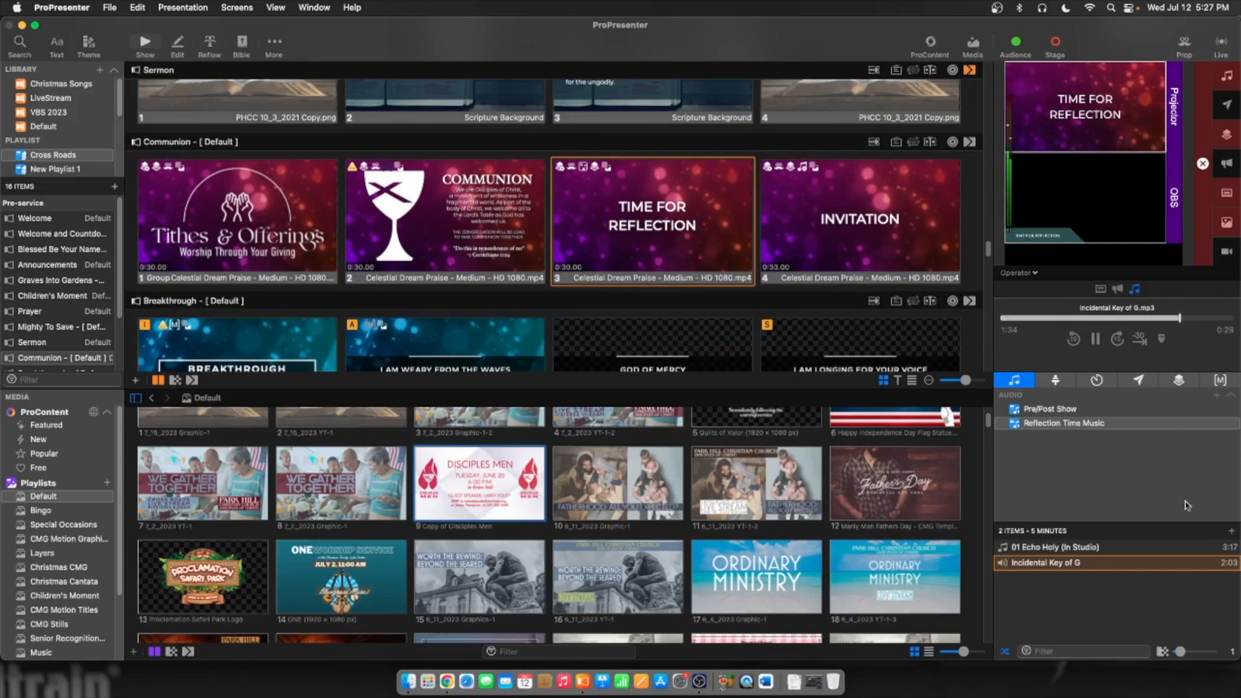
# Play 01 Echo Holy (In Studio) and delete only its cue from the Reflection Time Music playlist, without trashing the file
pyautogui.click(1071, 550)
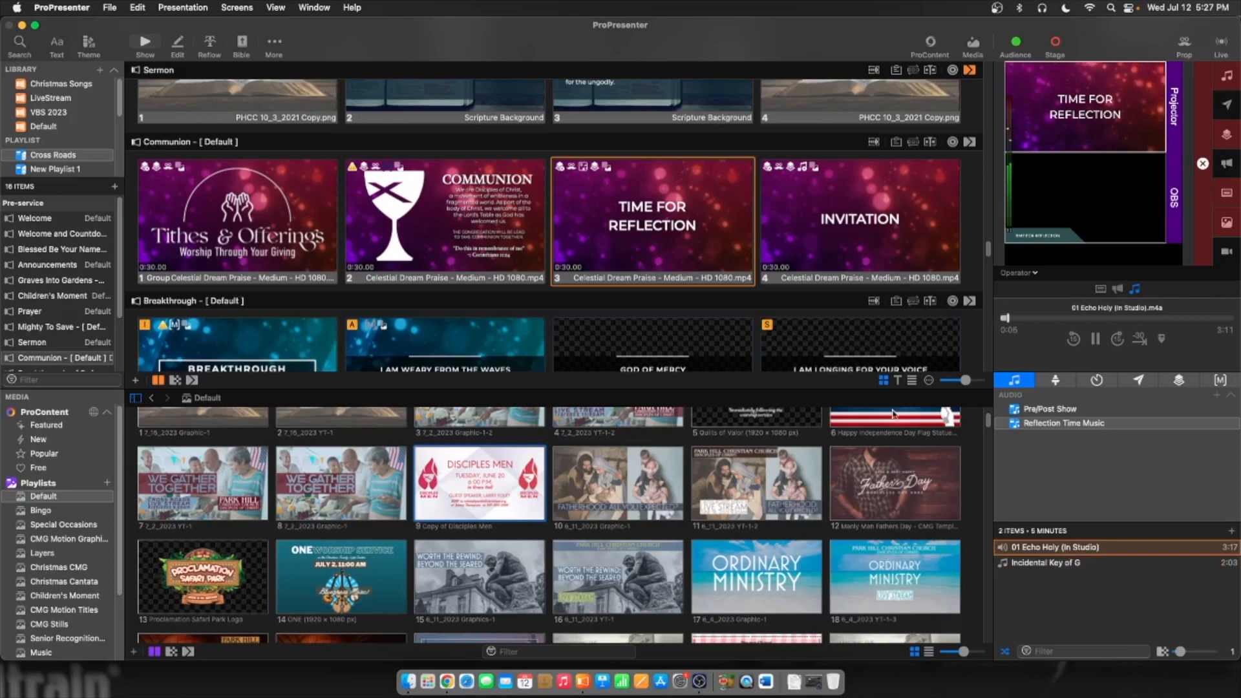
pyautogui.rightClick(1052, 550)
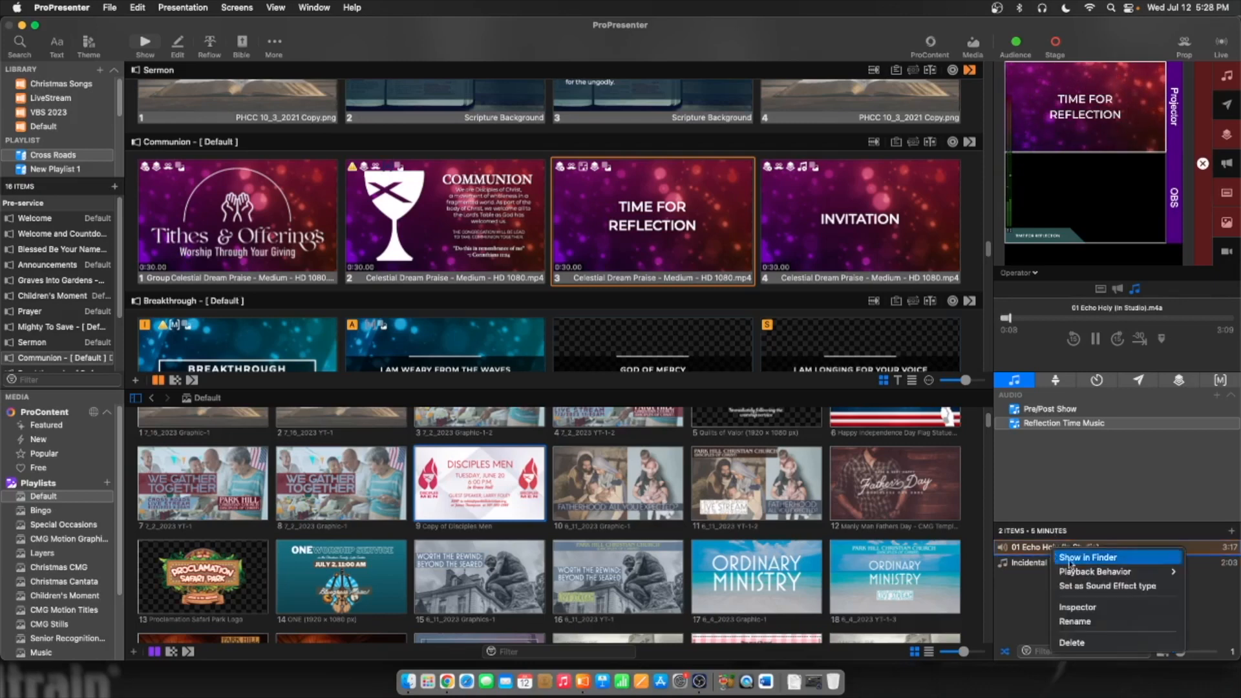
pyautogui.click(1096, 643)
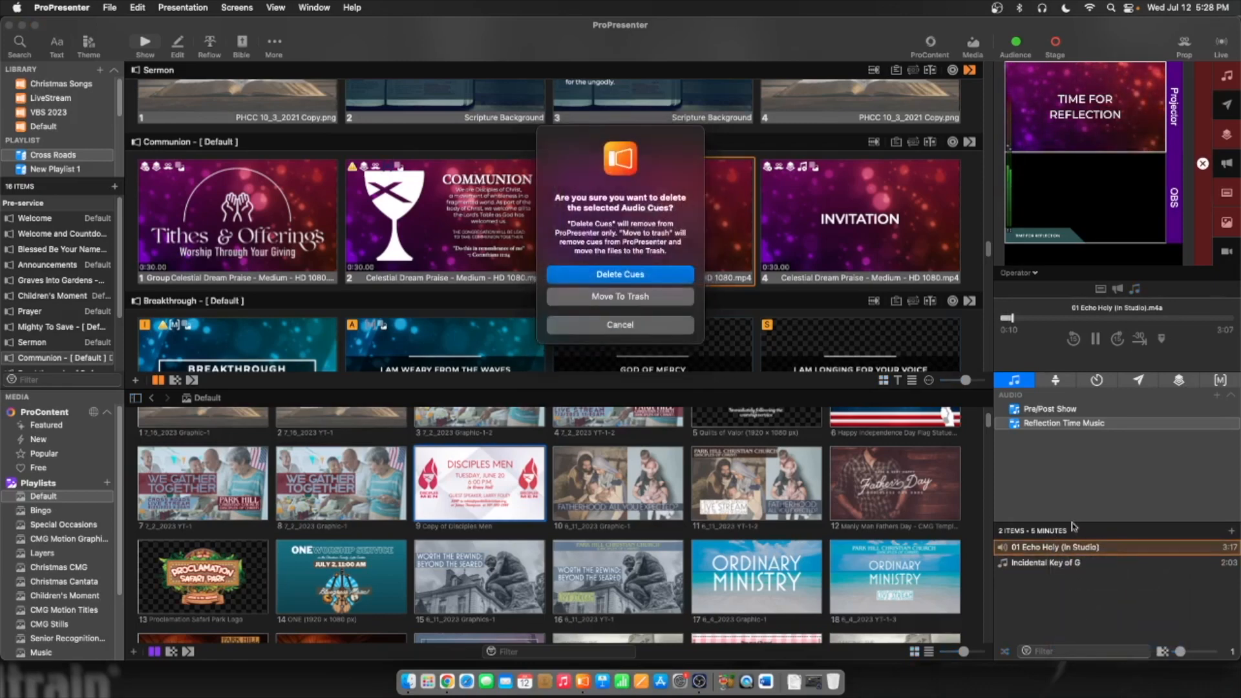
pyautogui.click(648, 283)
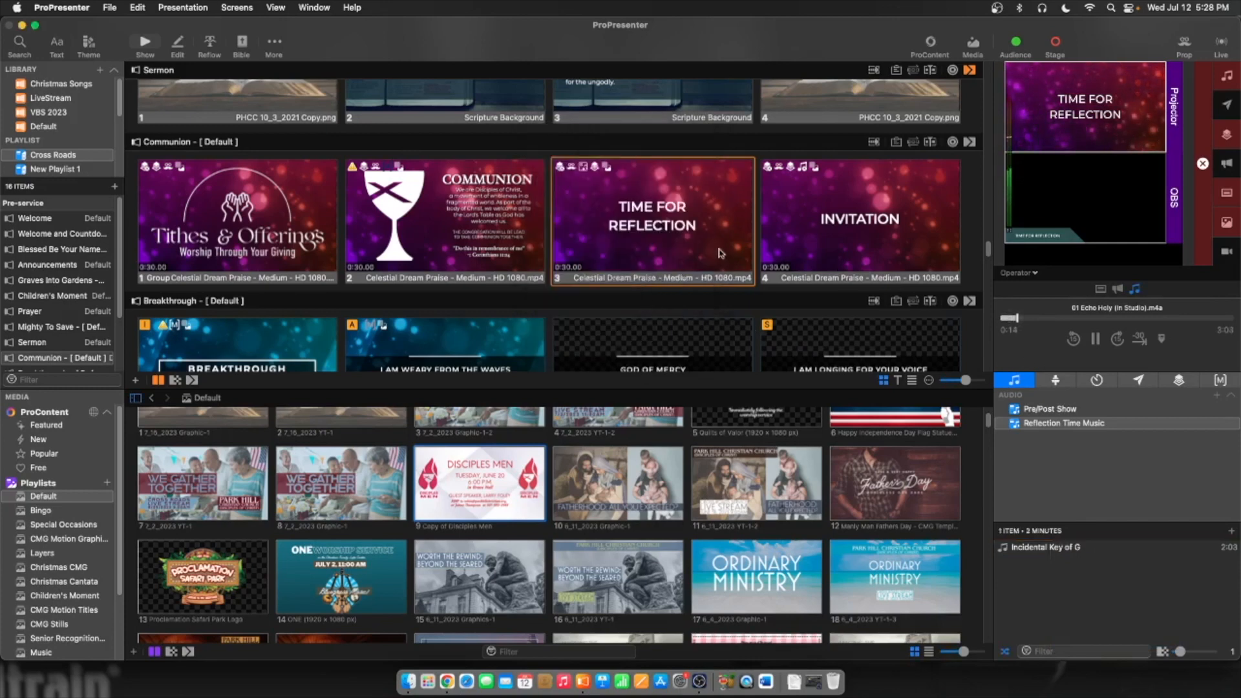
# Clear the audio layer, and clear the props layer after presenting the opening DONE WRONG slide of the Sermon live
pyautogui.click(1226, 75)
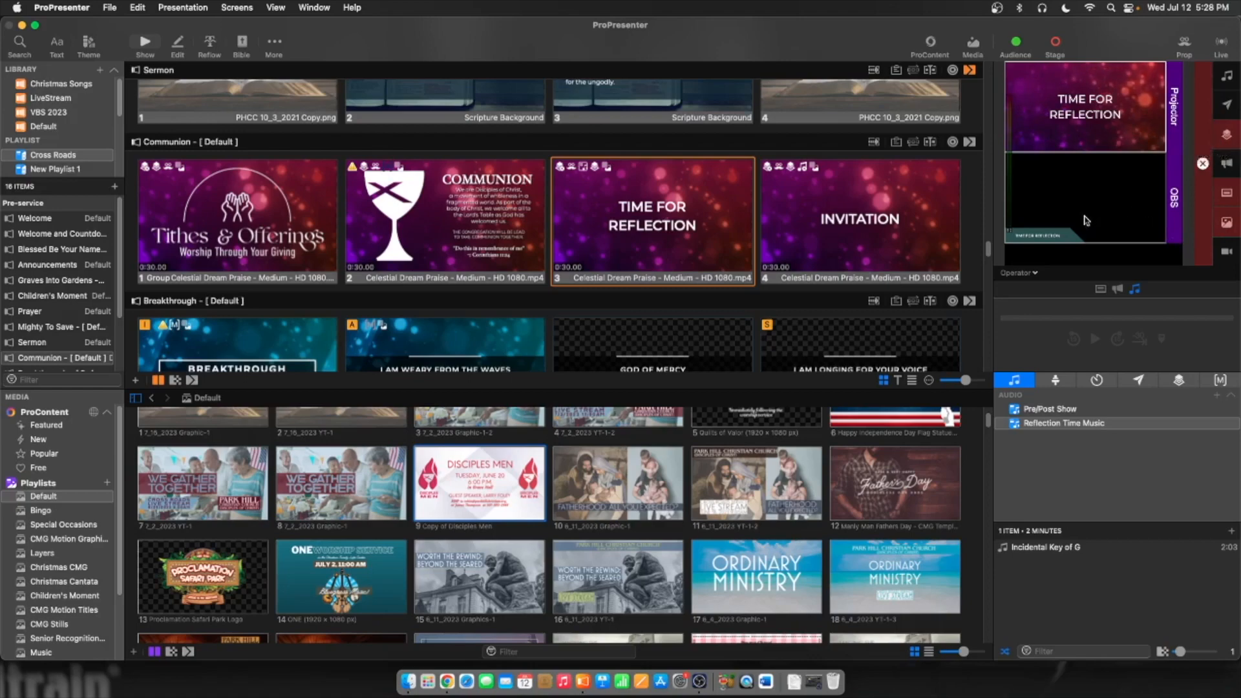
pyautogui.scroll(5, 535, 213)
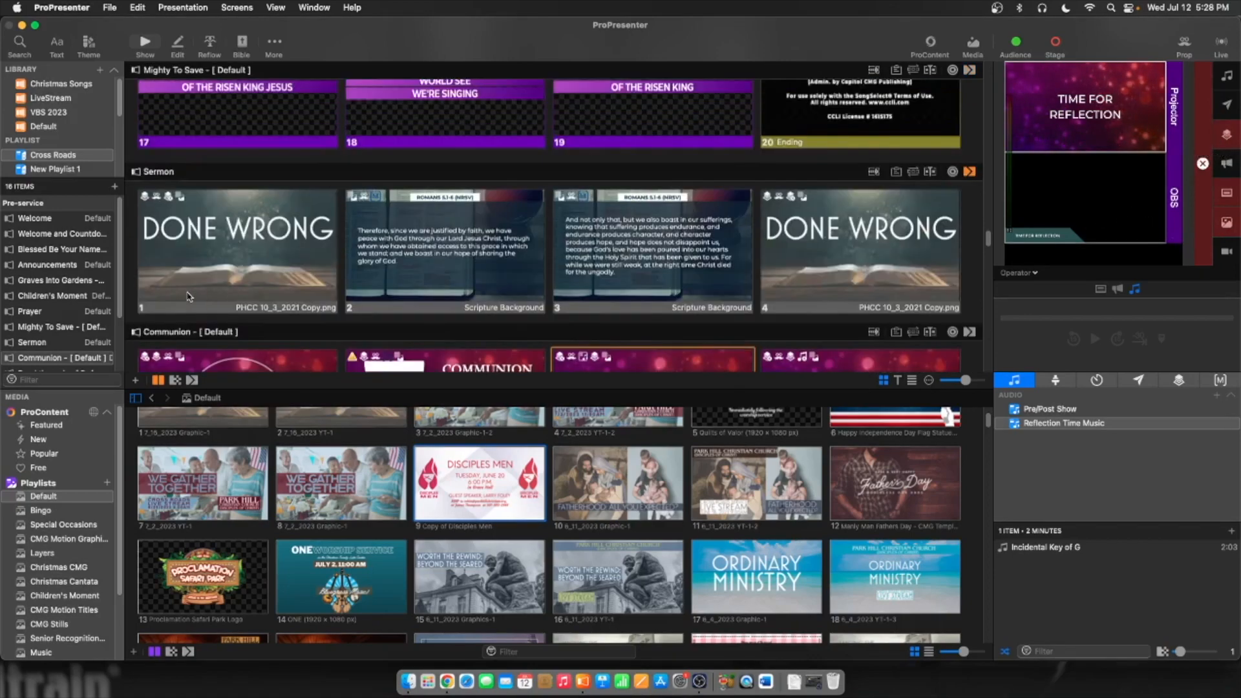
pyautogui.click(244, 257)
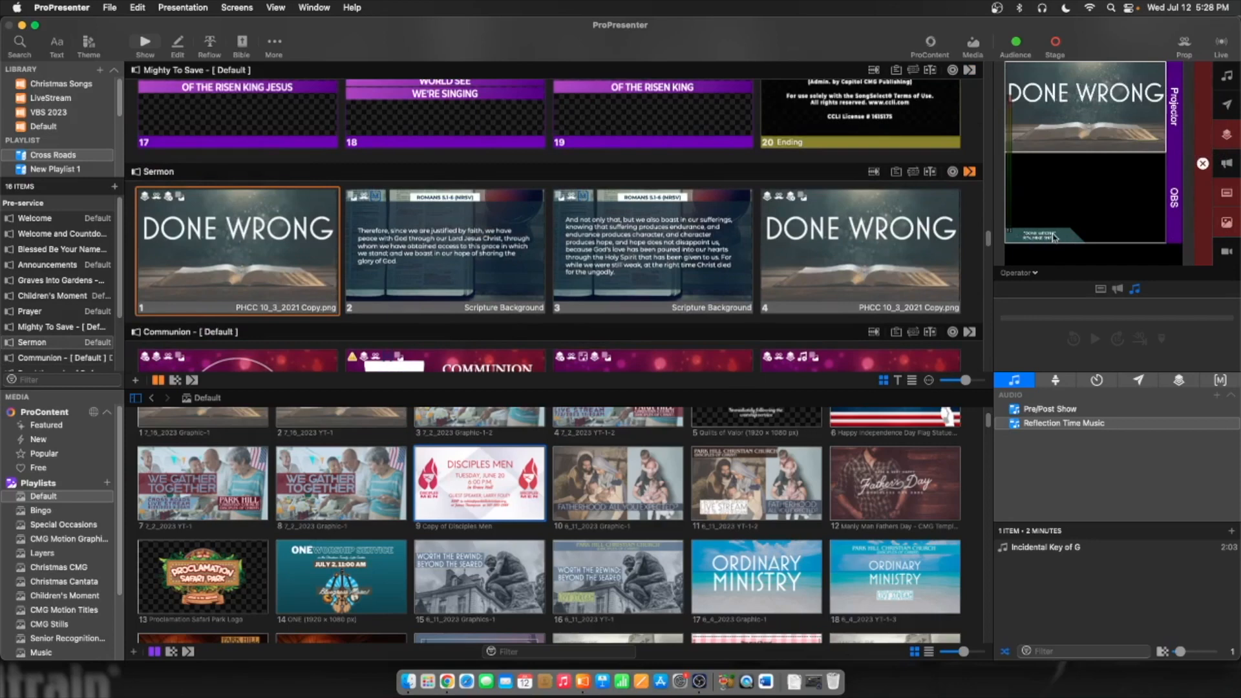
pyautogui.click(1223, 143)
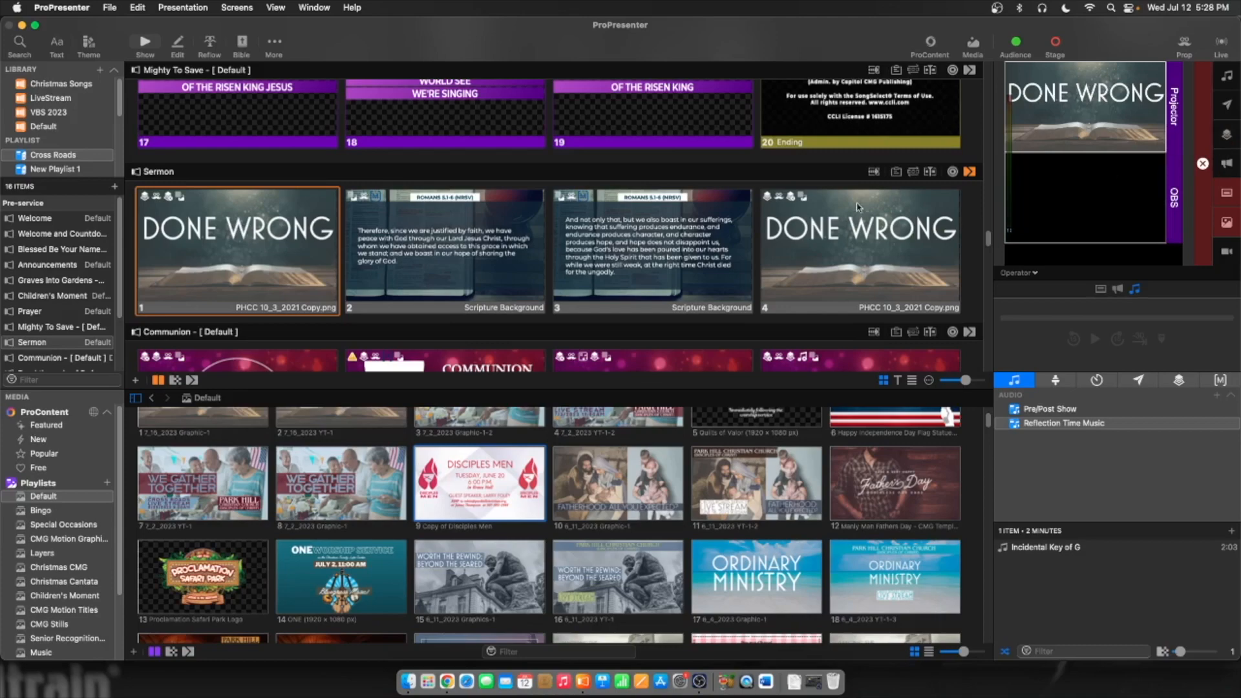
# Present Mighty To Save slide 19 live over the Sermon background, and again after going live with the song's slide 2, Verse 1
pyautogui.scroll(3, 775, 216)
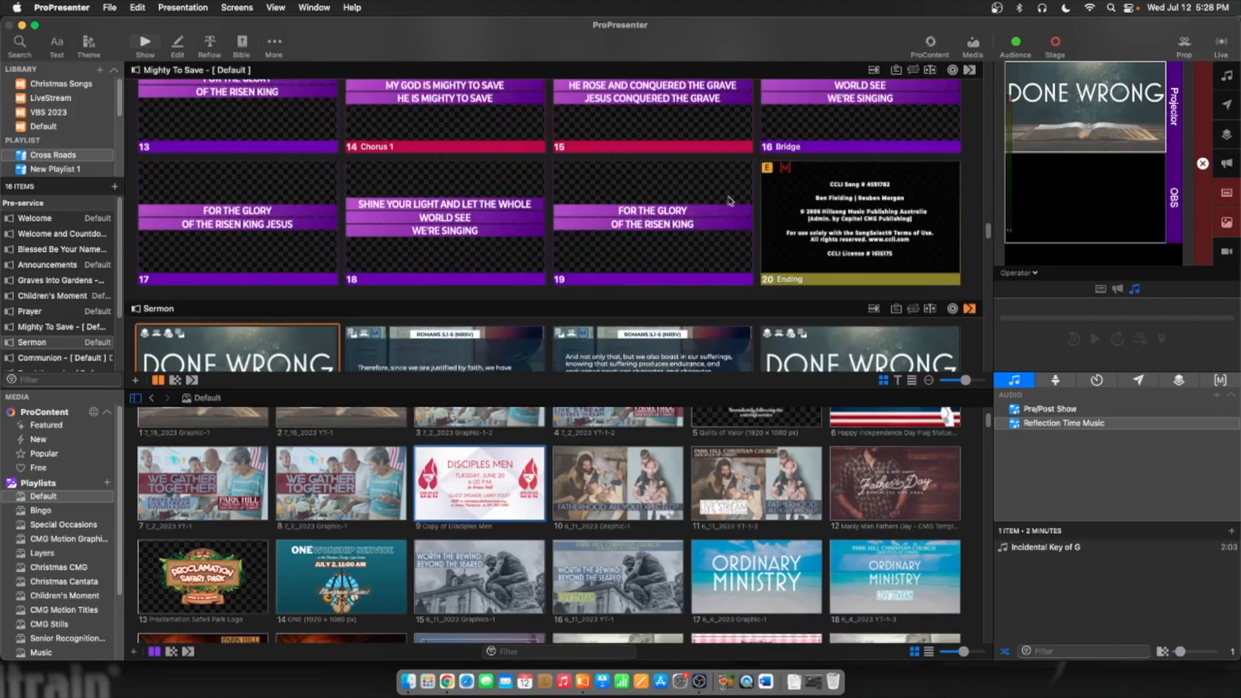
pyautogui.click(637, 230)
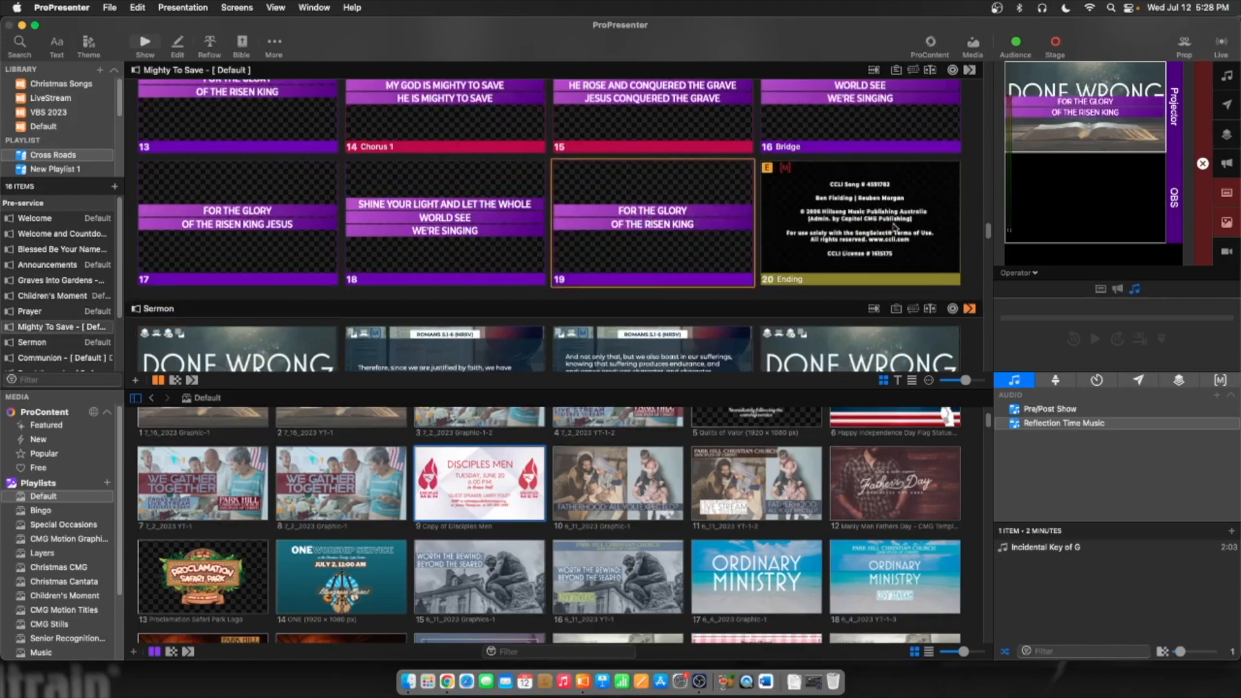
pyautogui.scroll(5, 404, 195)
pyautogui.scroll(5, 404, 195)
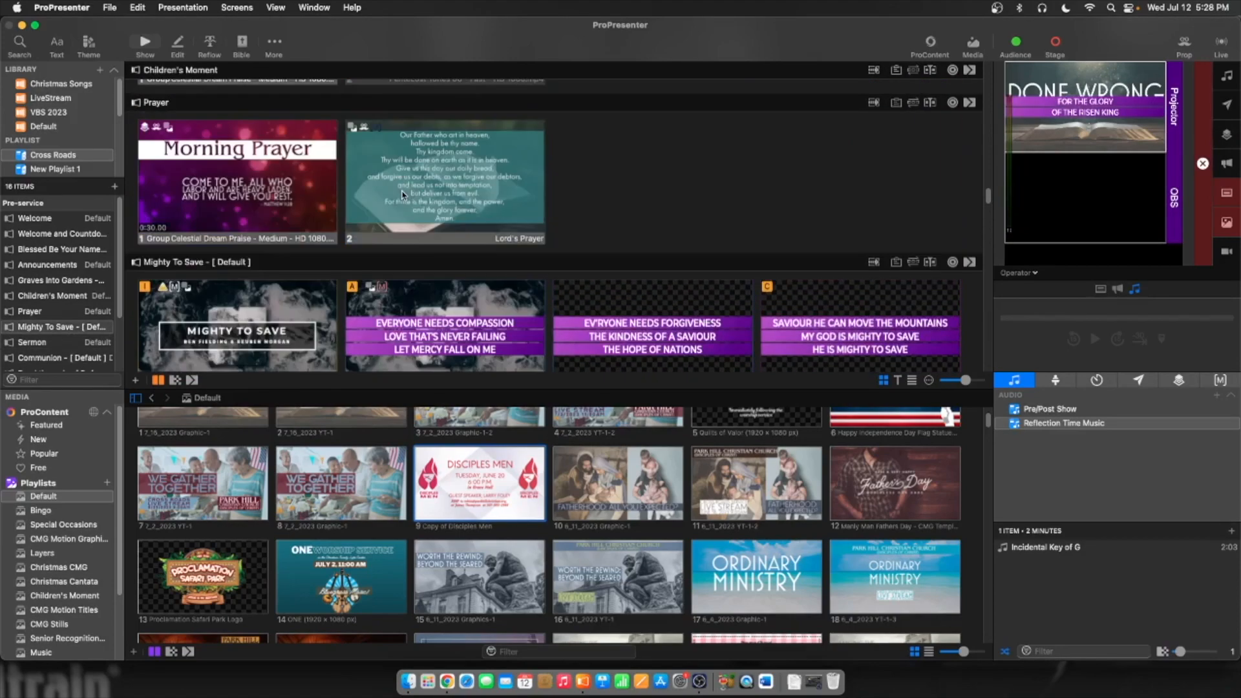
pyautogui.click(442, 326)
pyautogui.scroll(-5, 581, 288)
pyautogui.scroll(-5, 637, 261)
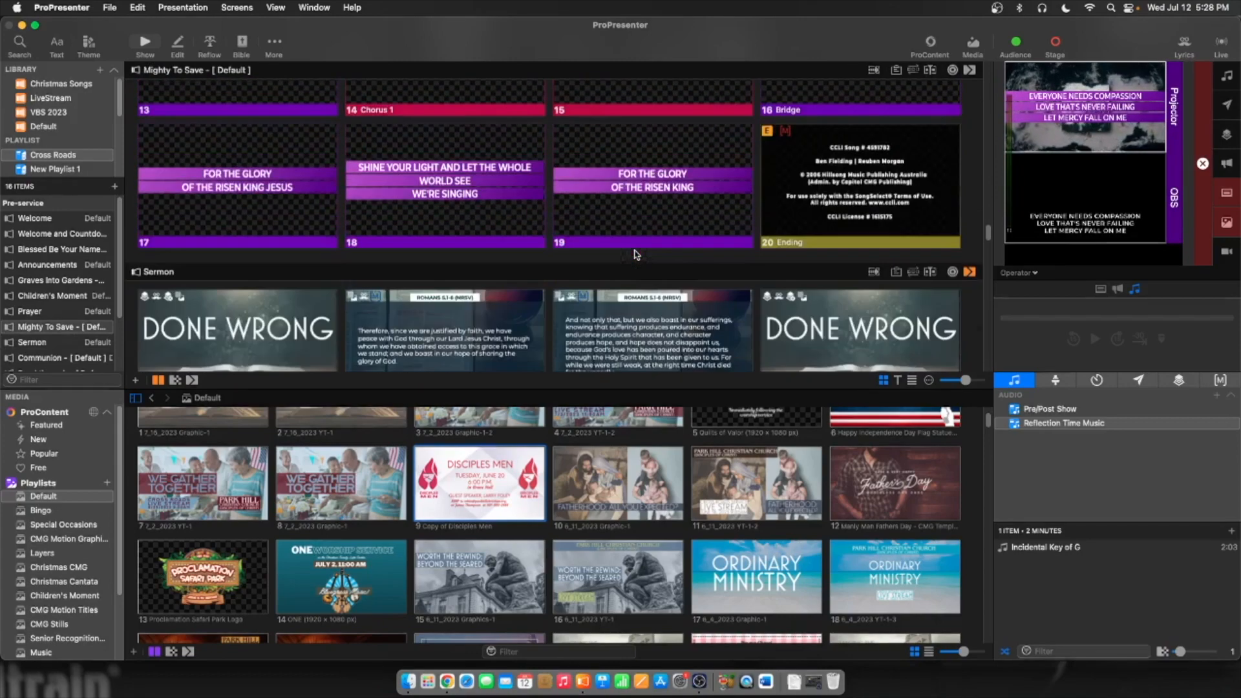
pyautogui.click(678, 192)
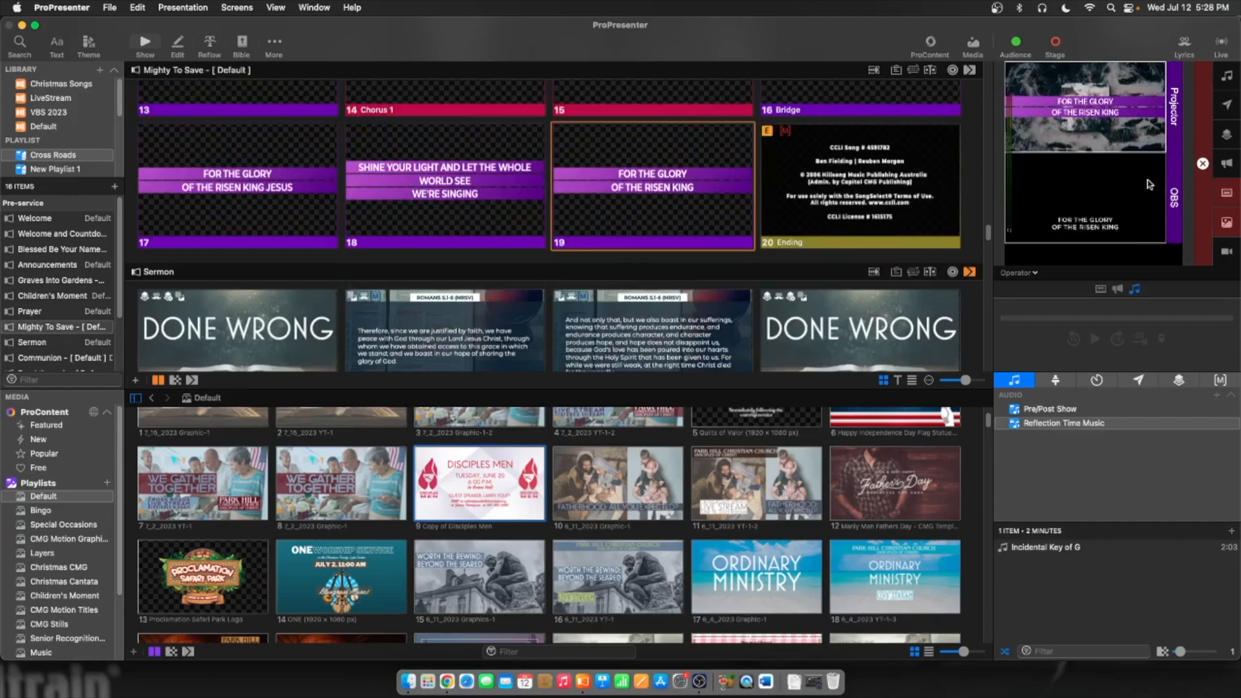
# Clear the slide layer from the output, and clear the media layer once Mighty To Save slide 19 is live again
pyautogui.click(1222, 201)
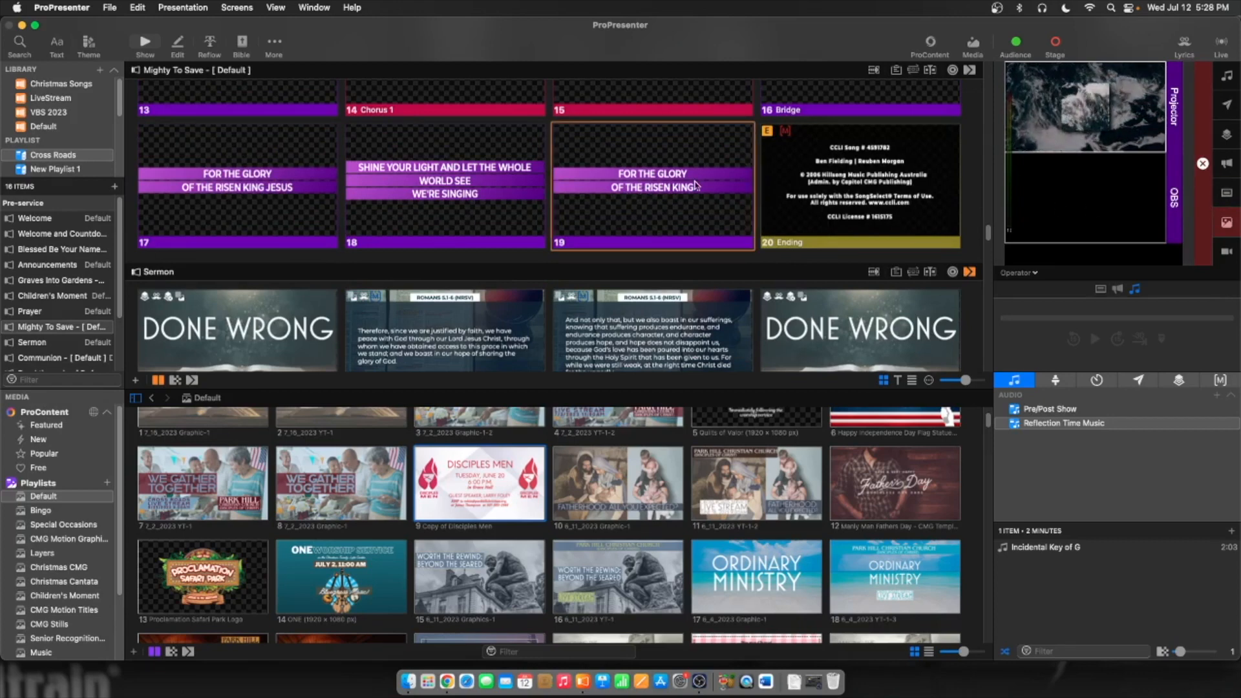
pyautogui.click(653, 187)
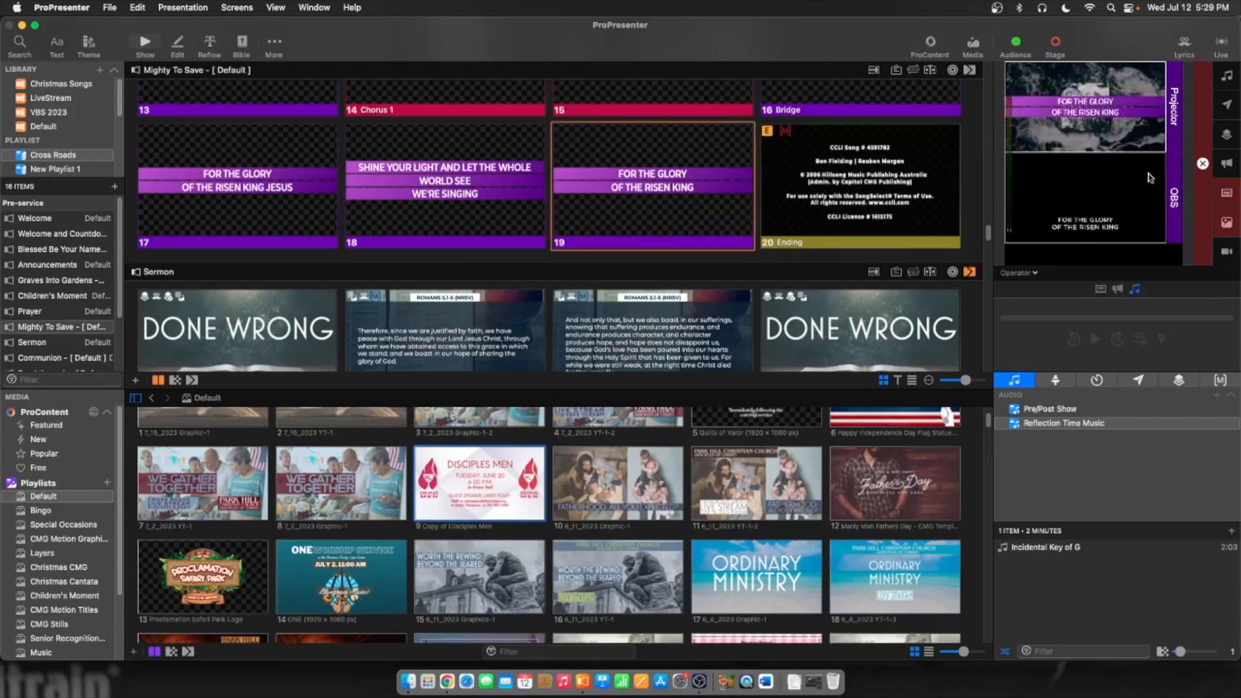
pyautogui.click(1229, 227)
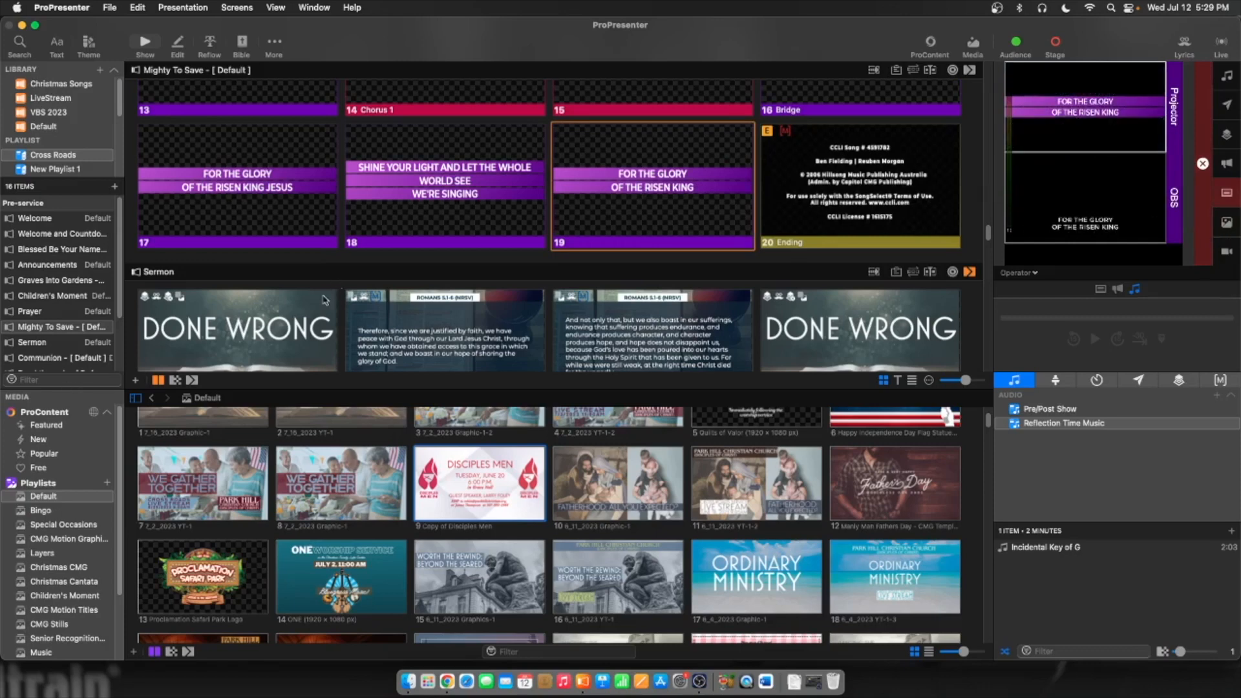
# Present the opening DONE WRONG slide with Mighty To Save slide 19 over it, and clear the media and props layers
pyautogui.click(256, 348)
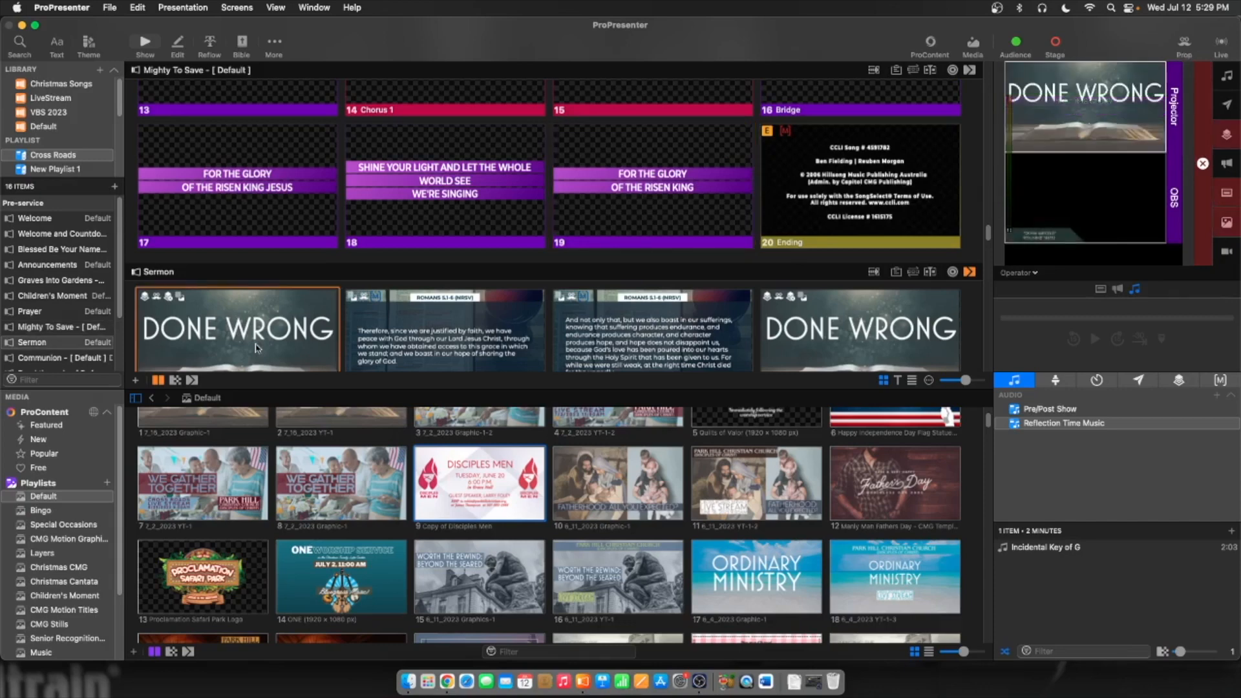
pyautogui.click(683, 205)
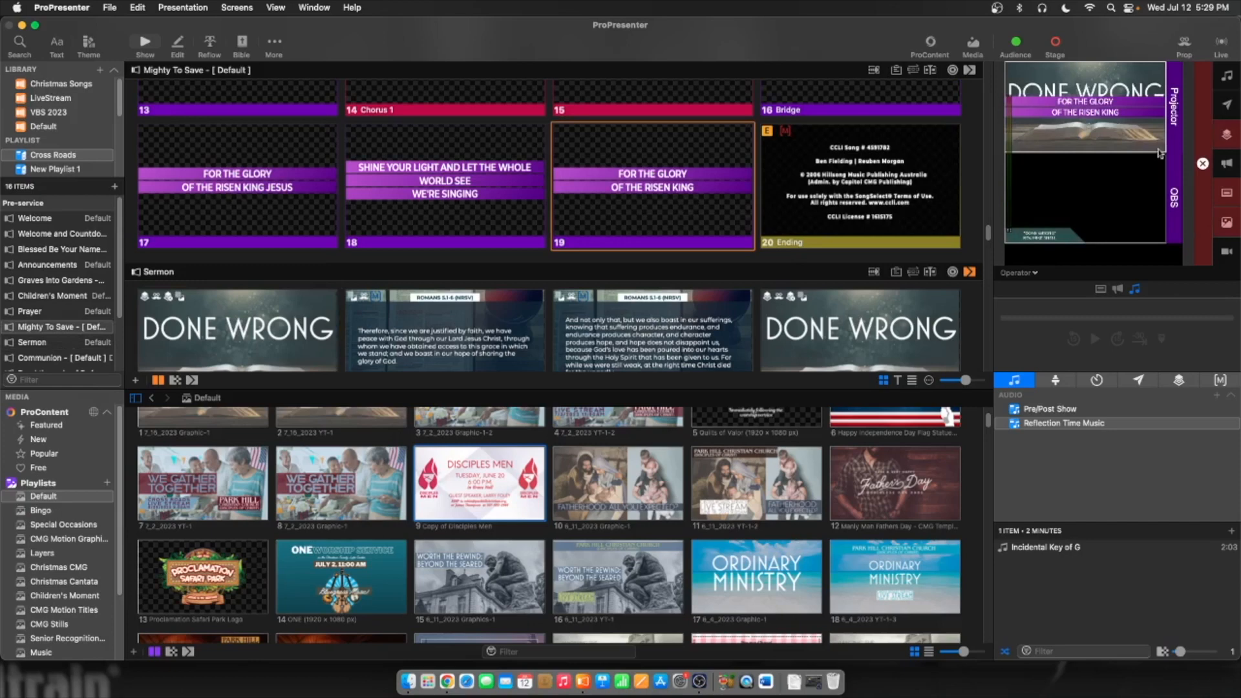
pyautogui.click(1226, 222)
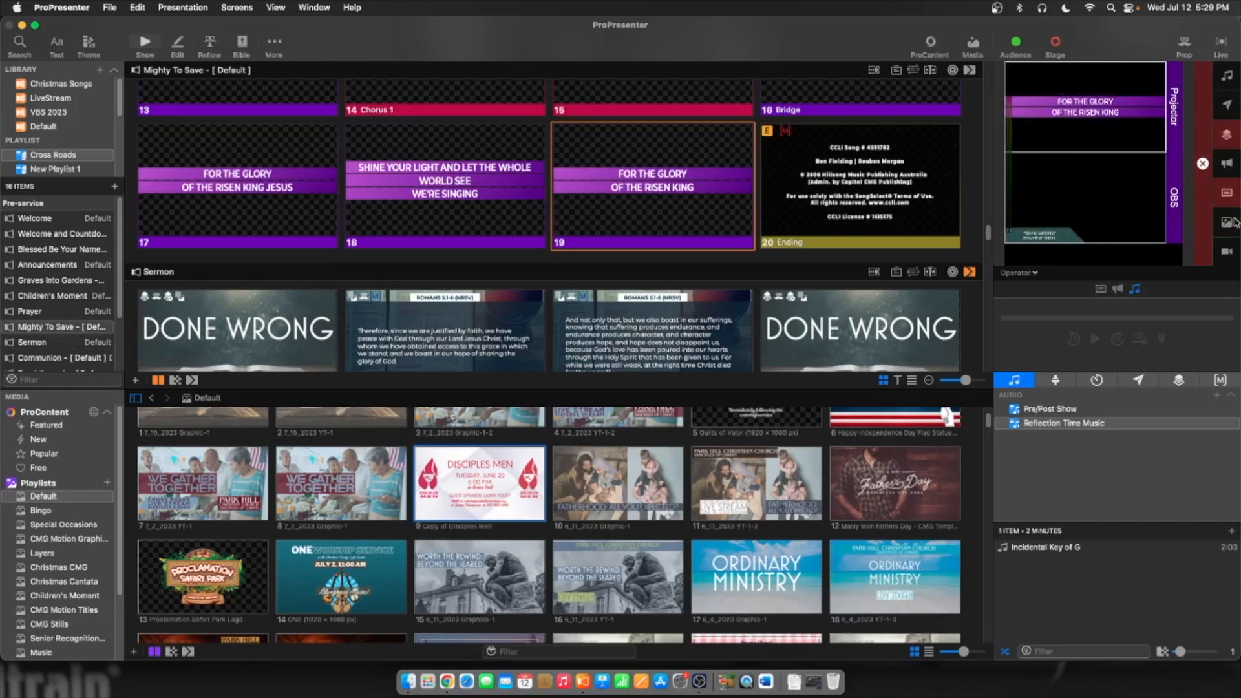
pyautogui.click(1227, 137)
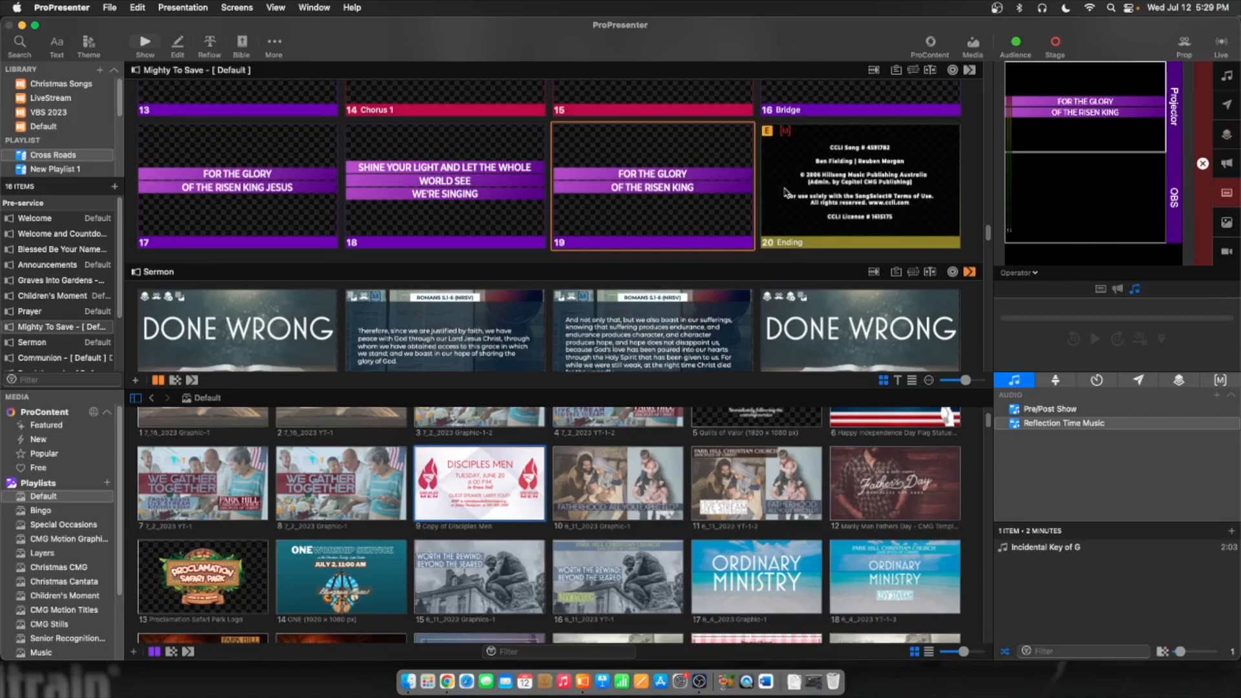
# Restore the Mighty To Save background by presenting slide 2, Verse 1, and go live with slide 19 over it
pyautogui.scroll(10, 406, 187)
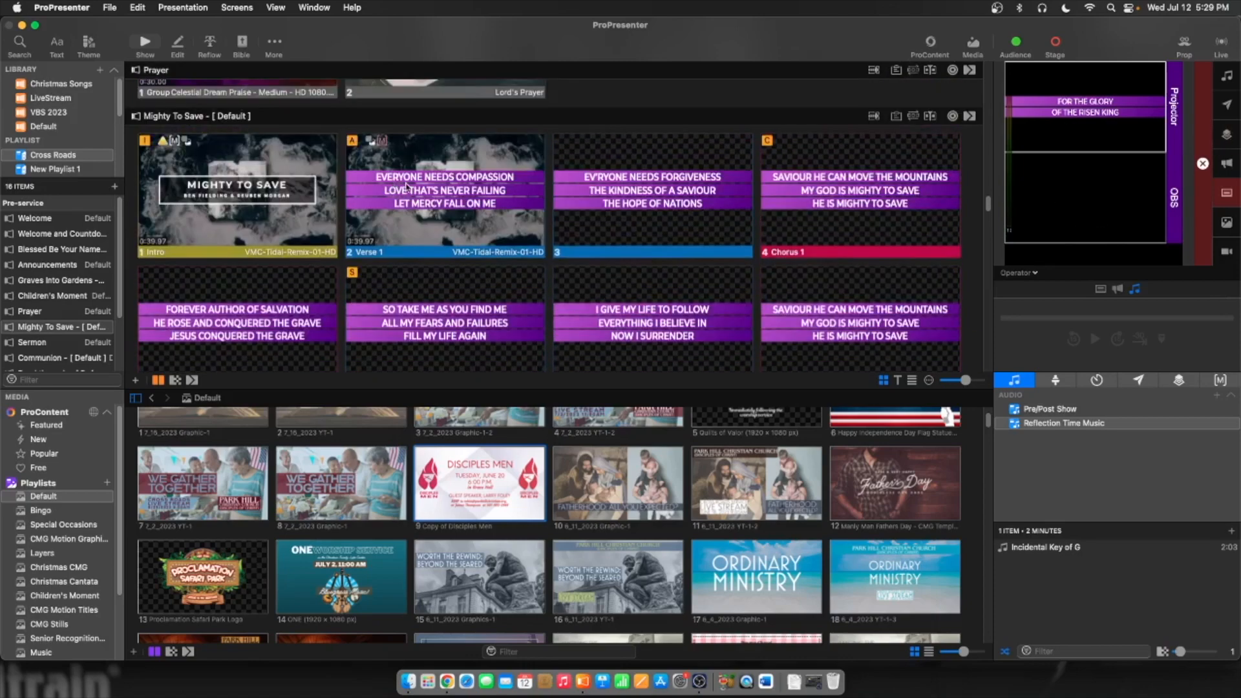
pyautogui.click(406, 187)
pyautogui.scroll(-10, 672, 239)
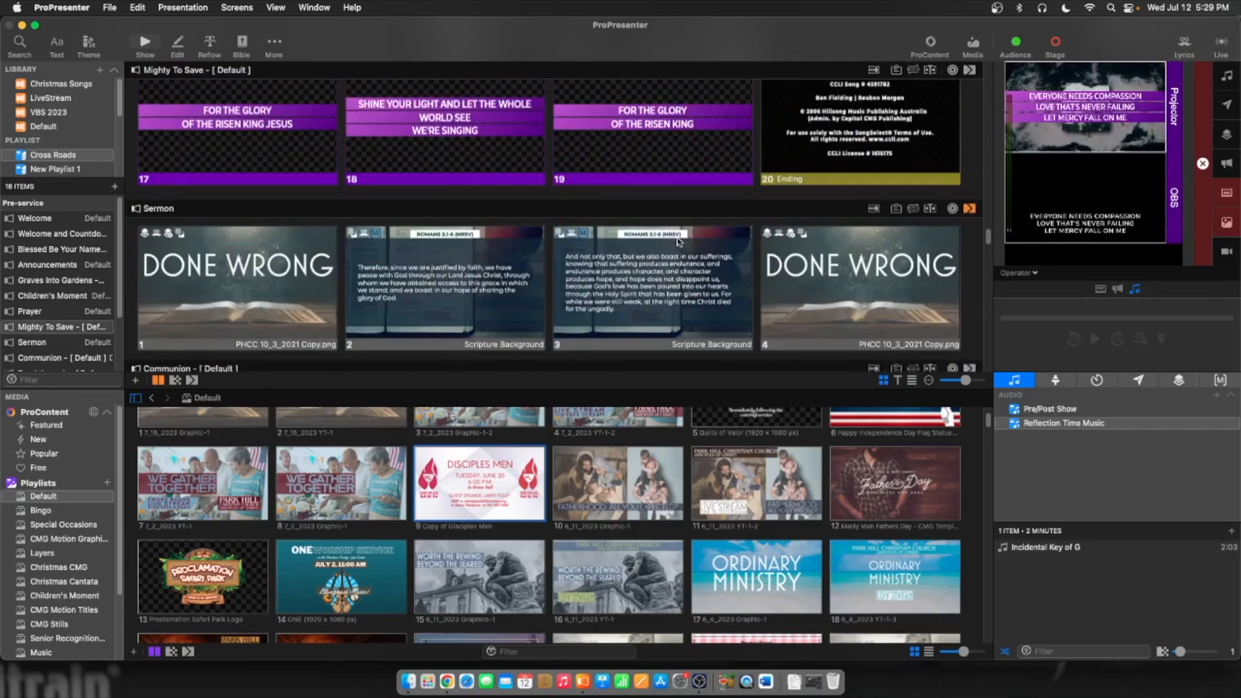
pyautogui.click(654, 166)
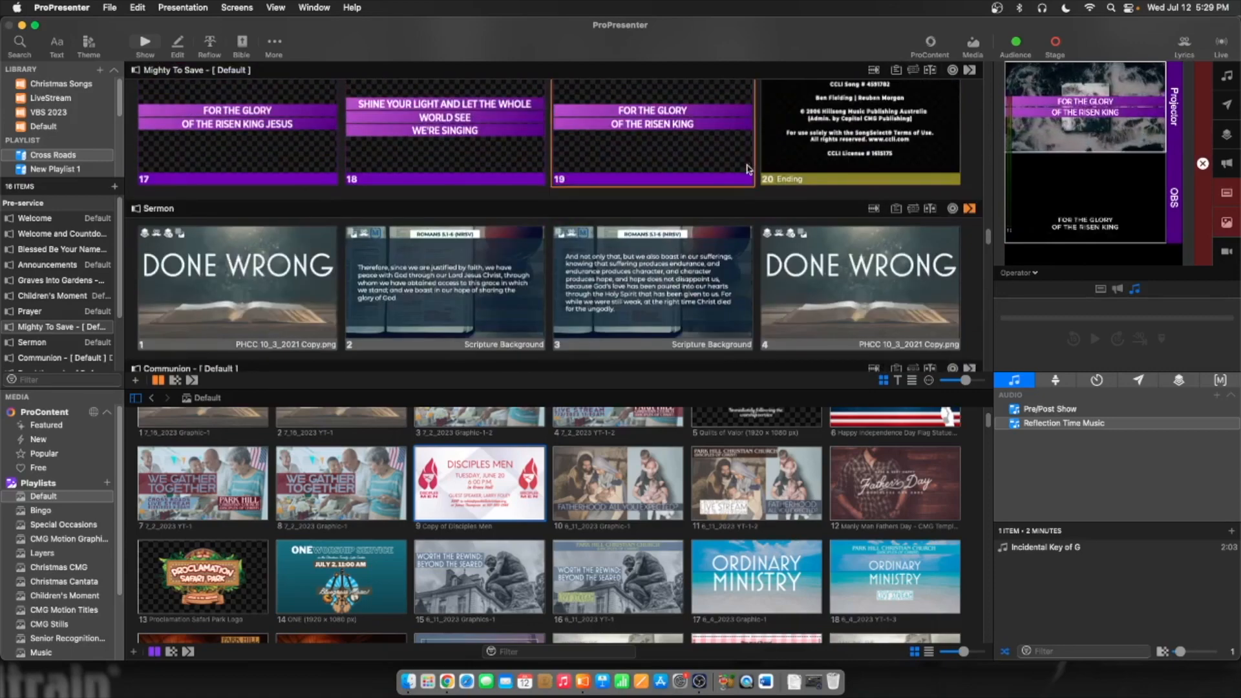
# Return to the Pre-service section at the start of the Cross Roads playlist and hide the media bin
pyautogui.scroll(15, 762, 170)
pyautogui.scroll(12, 776, 170)
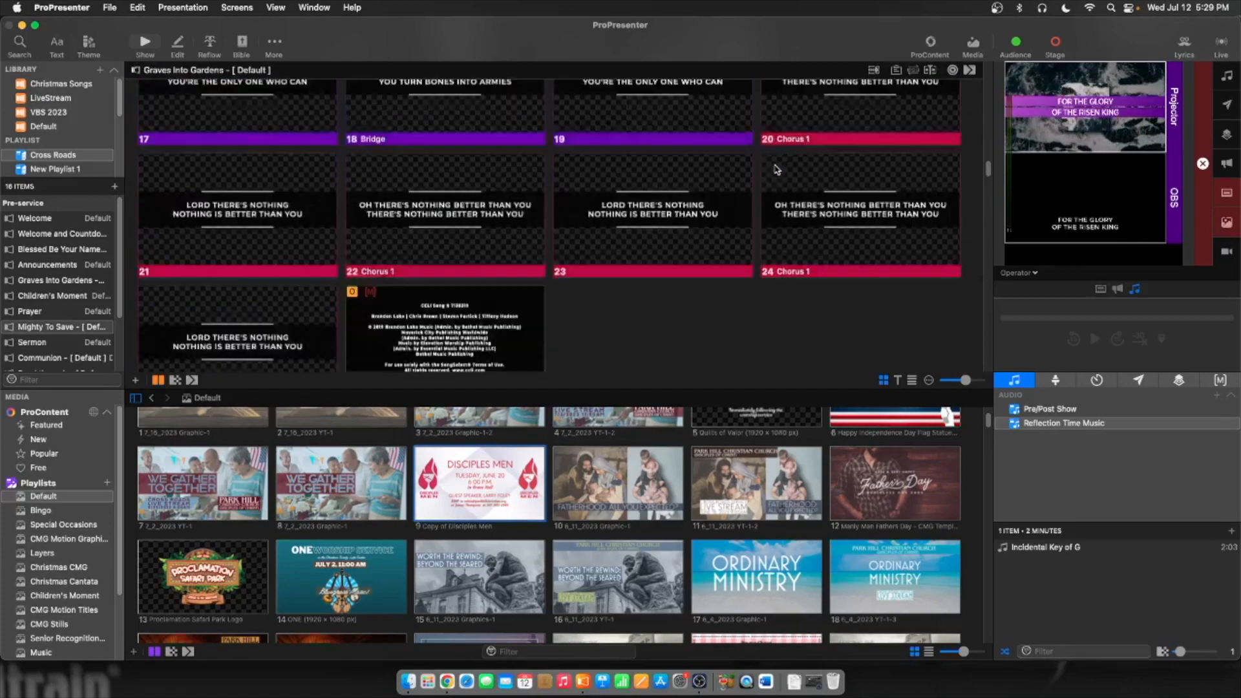
pyautogui.scroll(10, 775, 170)
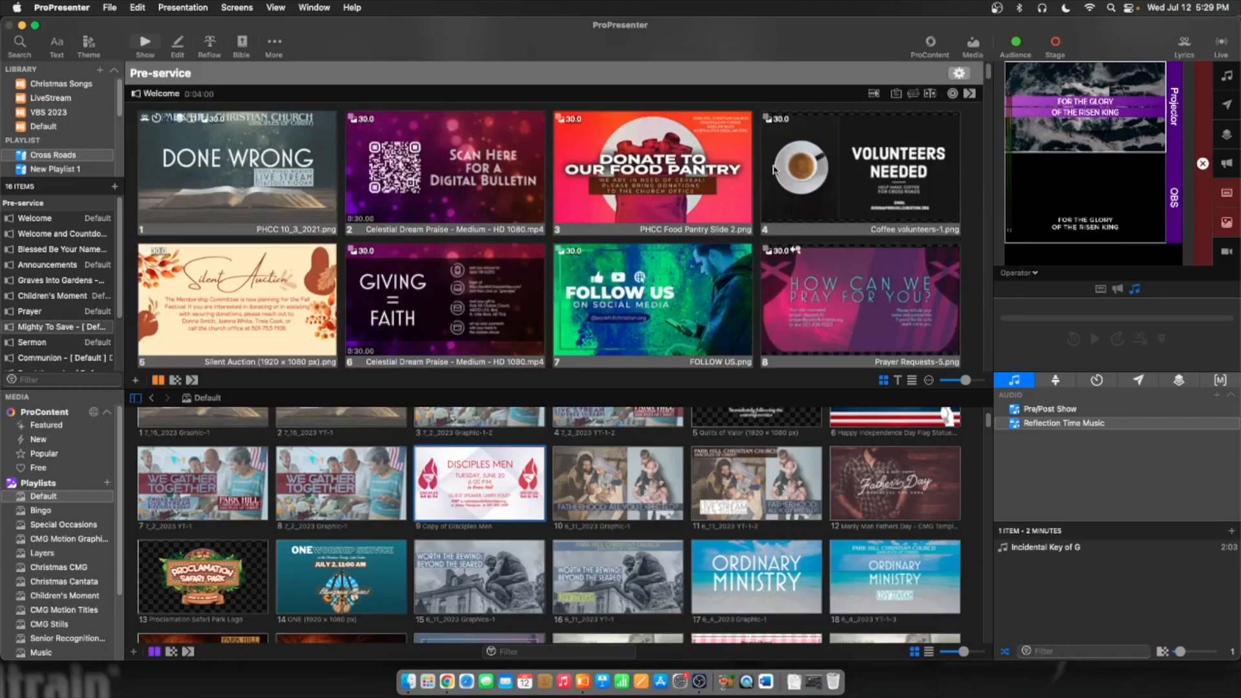
pyautogui.click(974, 45)
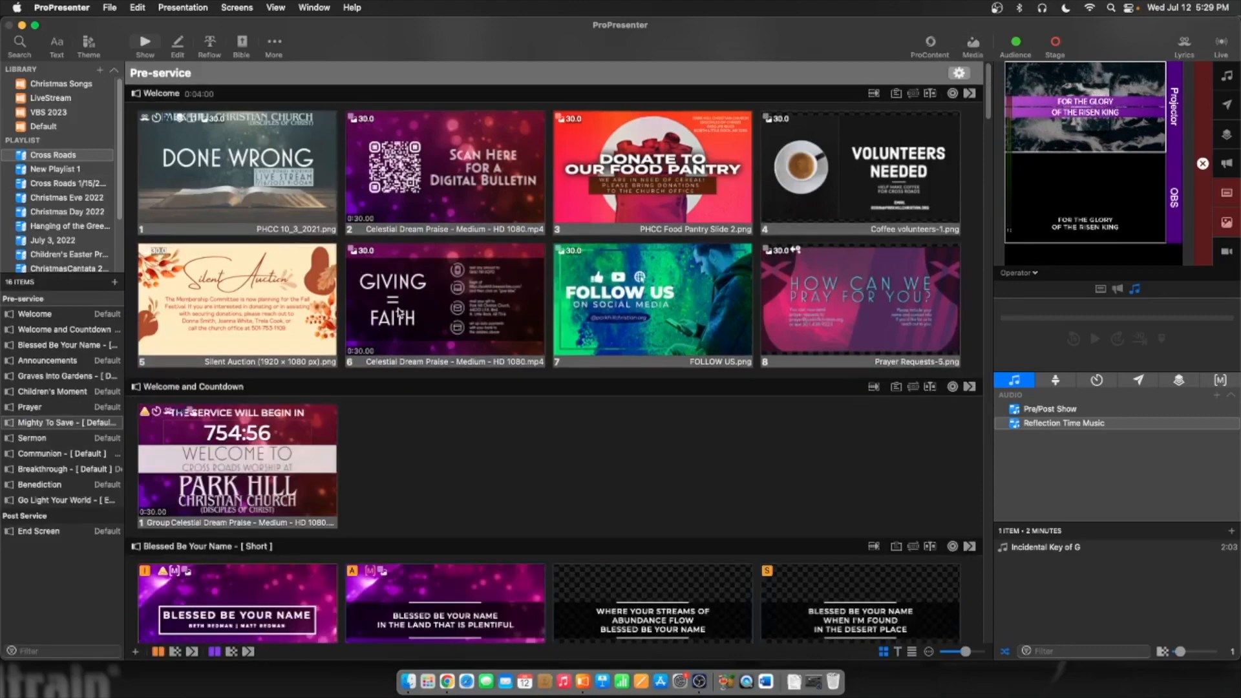
pyautogui.scroll(-2, 523, 486)
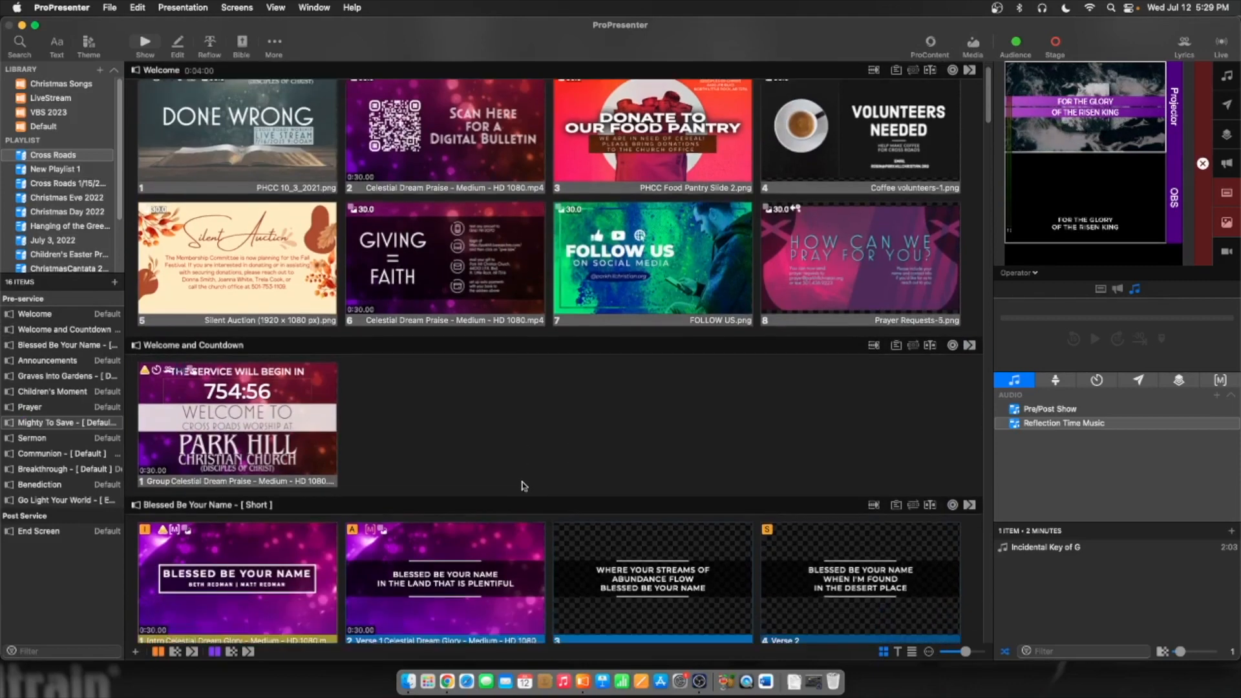
pyautogui.scroll(-2, 523, 486)
pyautogui.scroll(4, 523, 486)
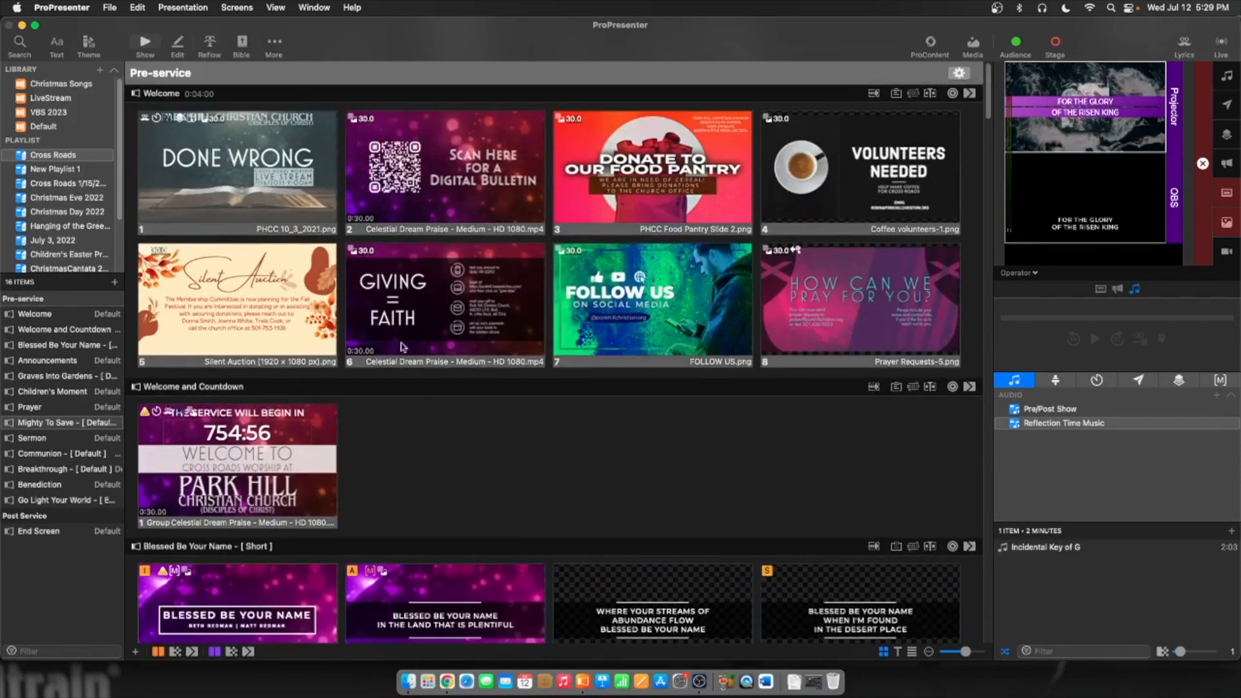